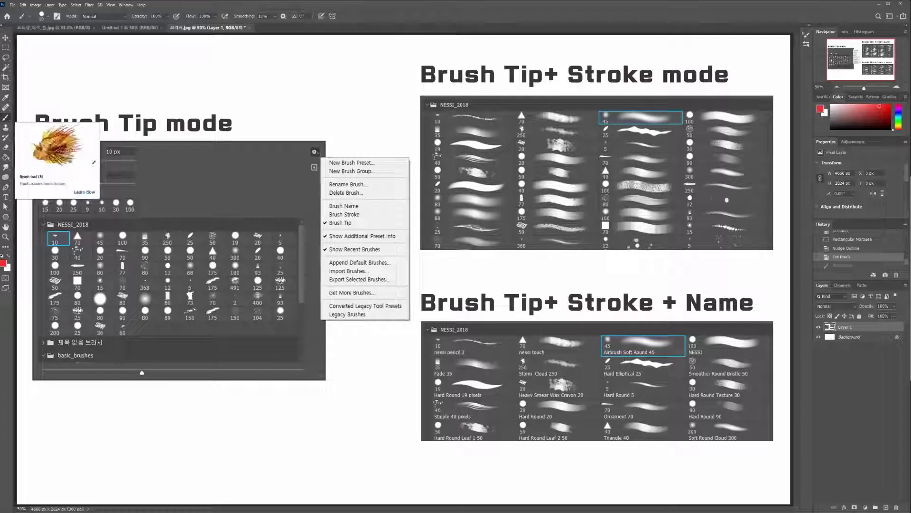
- Paint a large red freehand scribble between the brush panel examples on a new layer with the Brush tool
left_click(6, 117)
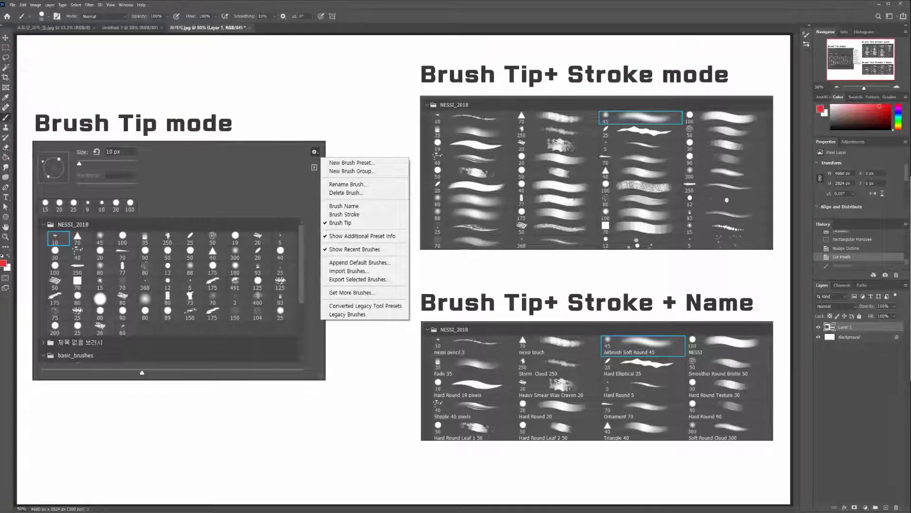
key("ctrl+shift+alt+n")
mouse_move(260, 117)
left_mouse_down()
mouse_move(291, 164)
mouse_move(257, 268)
mouse_move(286, 364)
mouse_move(353, 393)
mouse_move(430, 385)
mouse_move(365, 216)
mouse_move(303, 162)
mouse_move(202, 175)
mouse_move(287, 137)
left_mouse_up()
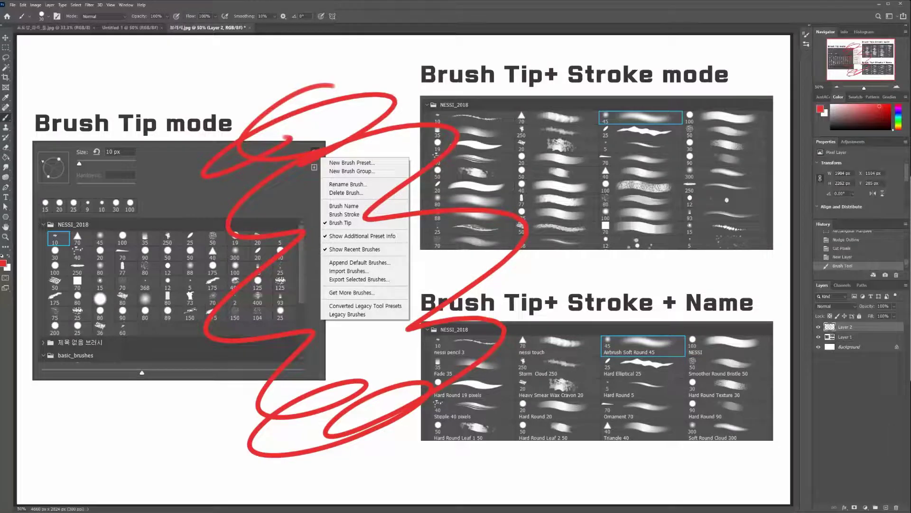
- Try erasing part of the red scribble with an enlarged eraser tip and undo the erasure
key("e")
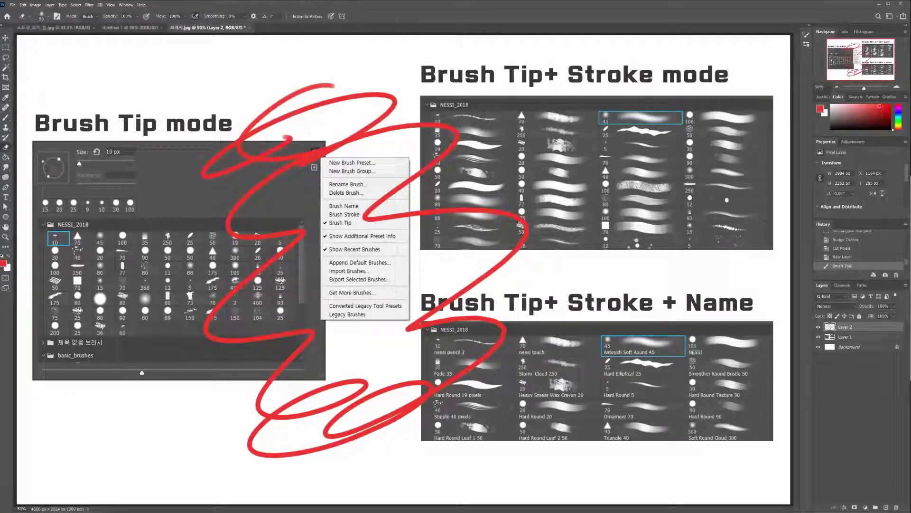
key("bracketright")
key("bracketright")
key("bracketright")
key("bracketright")
key("bracketright")
mouse_move(382, 131)
left_mouse_down()
mouse_move(304, 159)
mouse_move(230, 221)
mouse_move(427, 214)
left_mouse_up()
key("ctrl+z")
- Choose the standard Eraser Tool among the eraser variants, test it on the upper part of the scribble, and undo the erasure
right_click(6, 147)
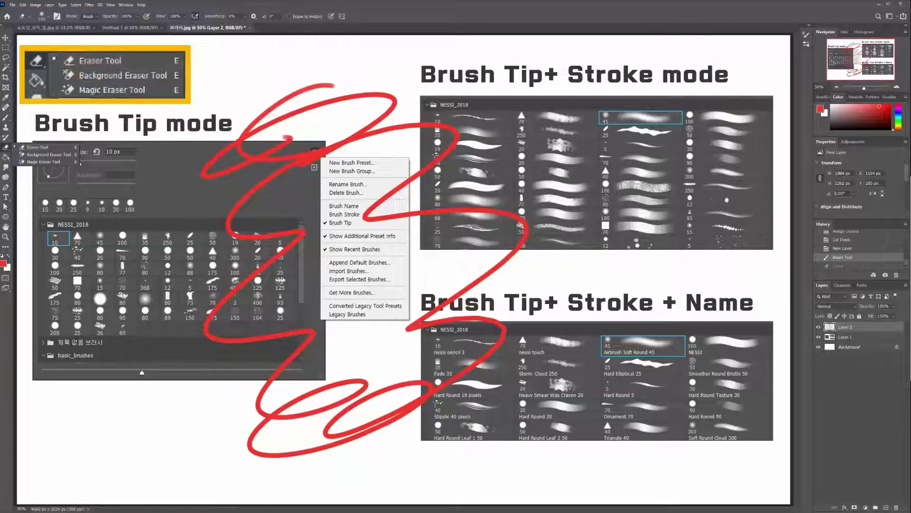
left_click(32, 147)
mouse_move(404, 127)
left_mouse_down()
mouse_move(256, 190)
mouse_move(266, 265)
mouse_move(394, 201)
mouse_move(390, 219)
left_mouse_up()
key("ctrl+z")
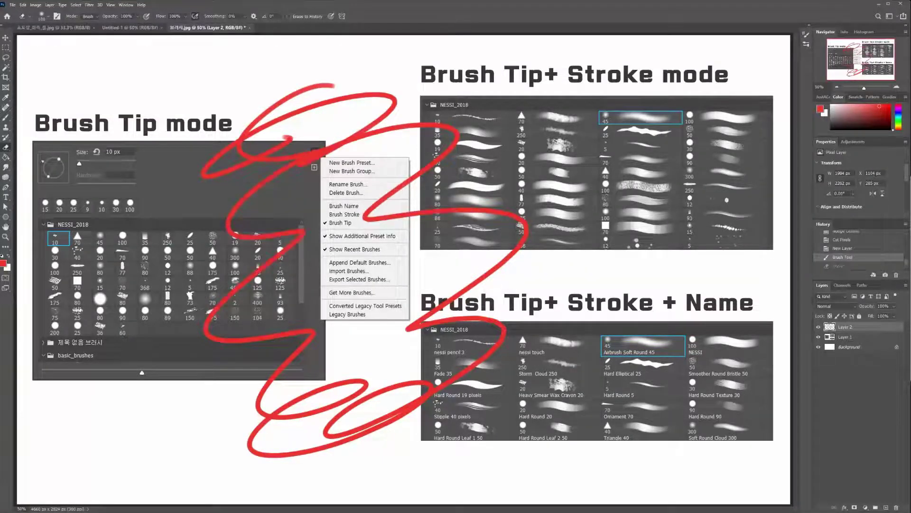
- Return to the Brush tool, delete the scribble layer and add a new empty layer
key("b")
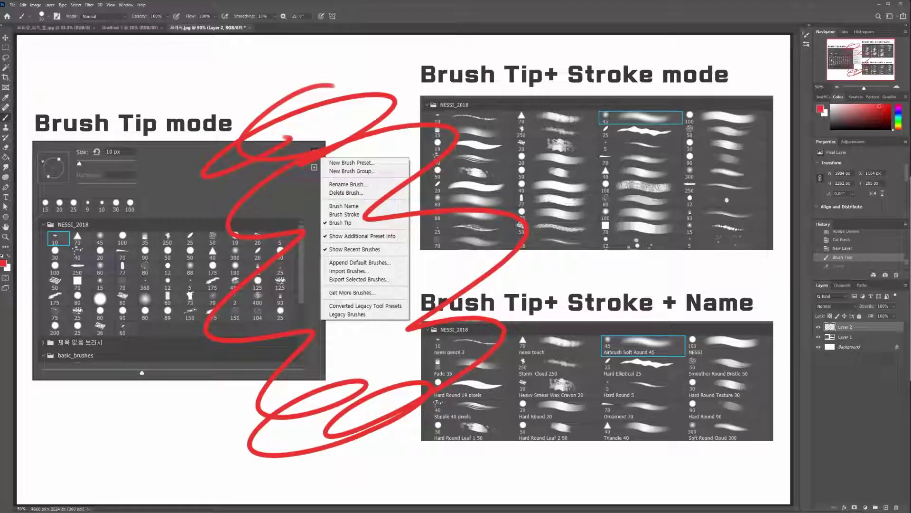
key("Delete")
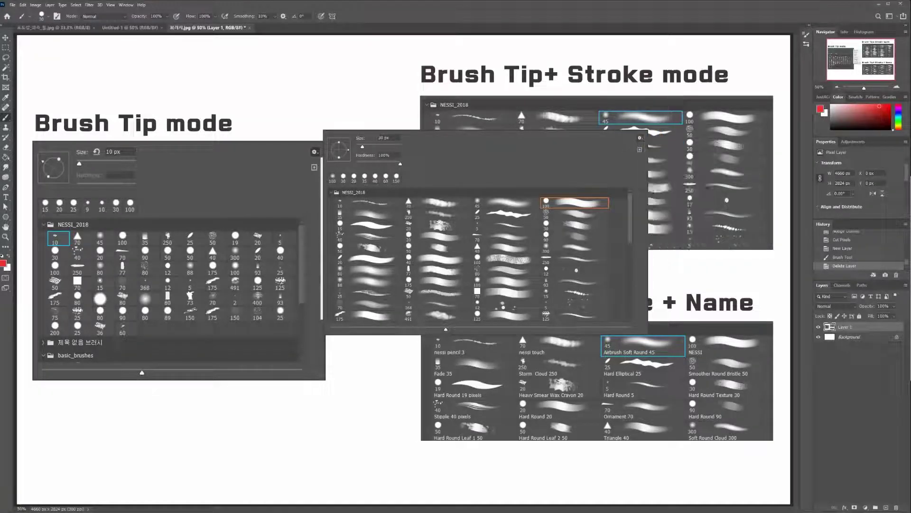
key("ctrl+alt+shift+n")
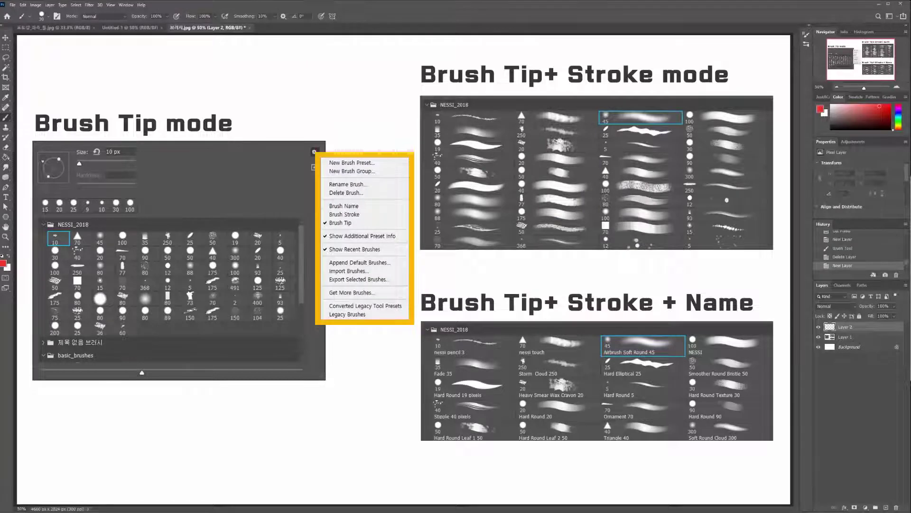
- With a smaller red brush, underline Brush Name, Brush Stroke and Brush Tip, mark them with a star and bracket, and write 이름 beside Brush Name
key("bracketleft")
key("bracketleft")
key("bracketleft")
key("bracketleft")
key("bracketleft")
left_click_drag(319, 199, 319, 235)
mouse_move(299, 195)
left_mouse_down()
mouse_move(370, 207)
mouse_move(349, 216)
mouse_move(368, 218)
mouse_move(357, 226)
mouse_move(381, 207)
left_mouse_up()
key("ctrl+z")
left_click_drag(384, 199, 390, 202)
left_click_drag(381, 204, 393, 203)
left_click_drag(386, 206, 393, 208)
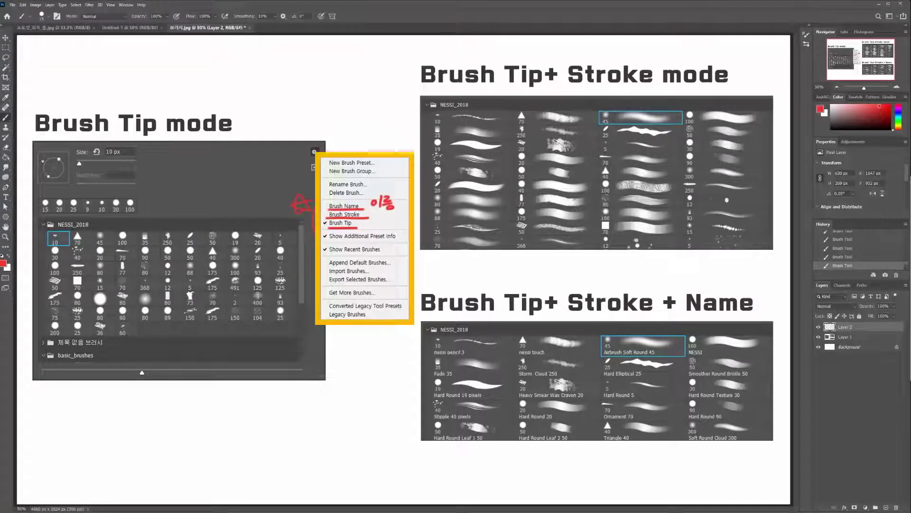
- Trace two wavy red strokes over the size 80 and 88 samples in the first column of the Brush Tip+ Stroke mode example
left_click_drag(449, 204, 505, 200)
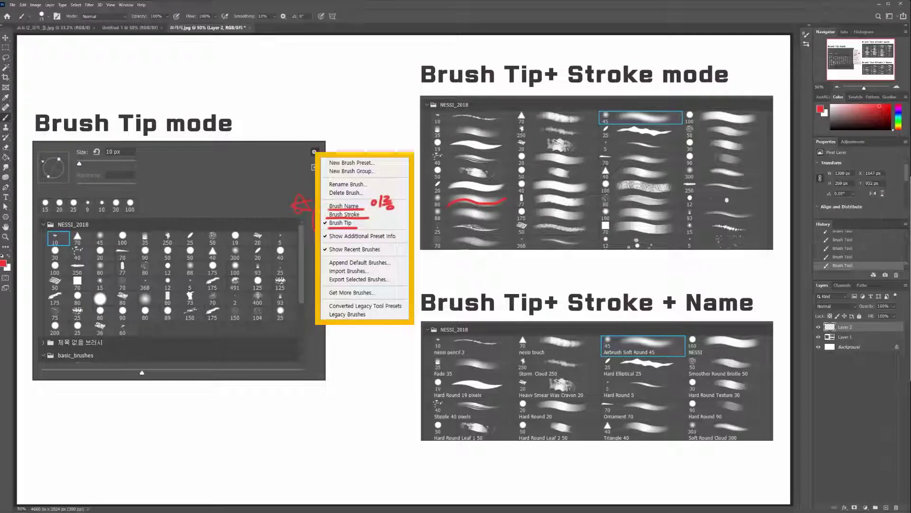
left_click_drag(449, 219, 506, 214)
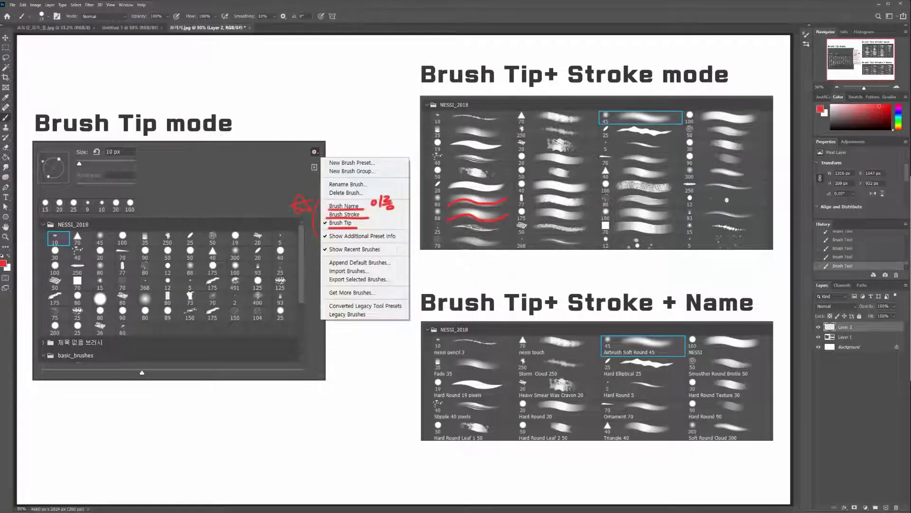
- Circle four brush tips in red in the Brush Tip mode example and undo all the circles
left_click_drag(213, 245, 210, 262)
mouse_move(100, 287)
left_mouse_down()
mouse_move(90, 305)
mouse_move(110, 308)
left_mouse_up()
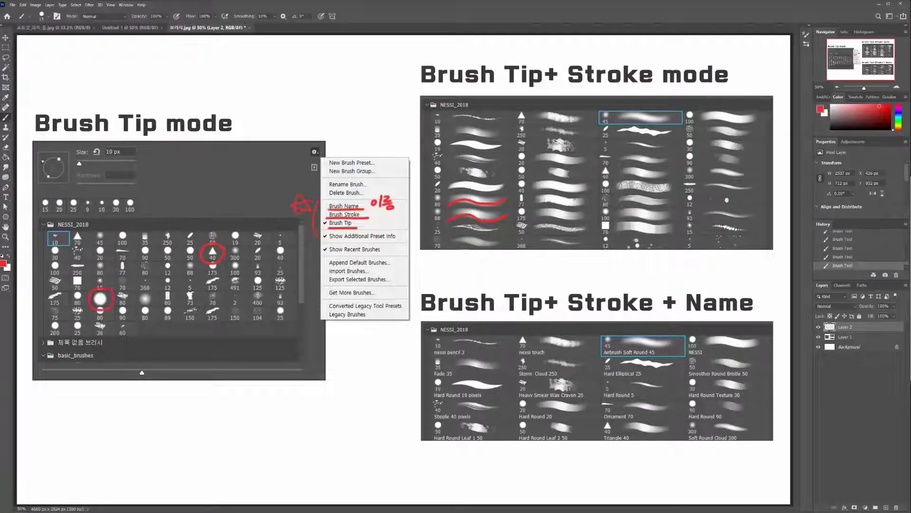
mouse_move(195, 288)
left_mouse_down()
mouse_move(183, 303)
mouse_move(196, 290)
left_mouse_up()
left_click_drag(192, 245, 195, 246)
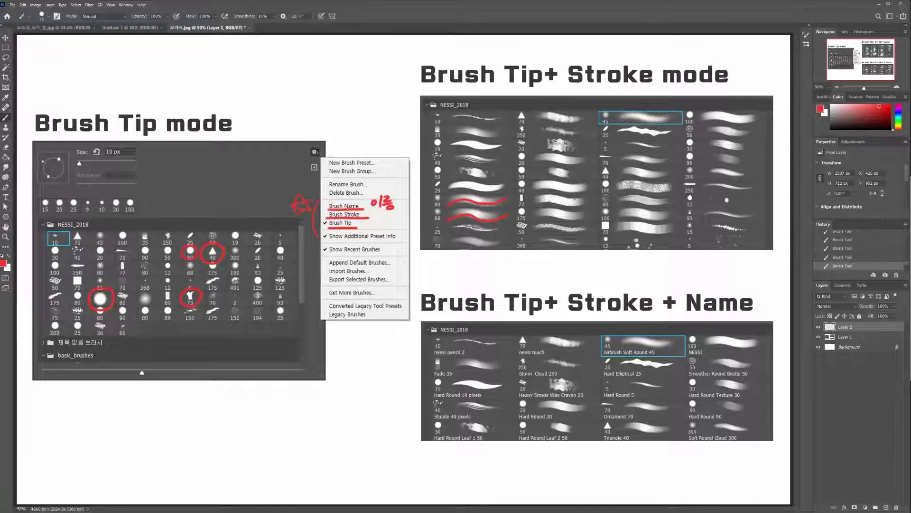
key("ctrl+z")
key("ctrl+z")
key("ctrl+z")
key("ctrl+z")
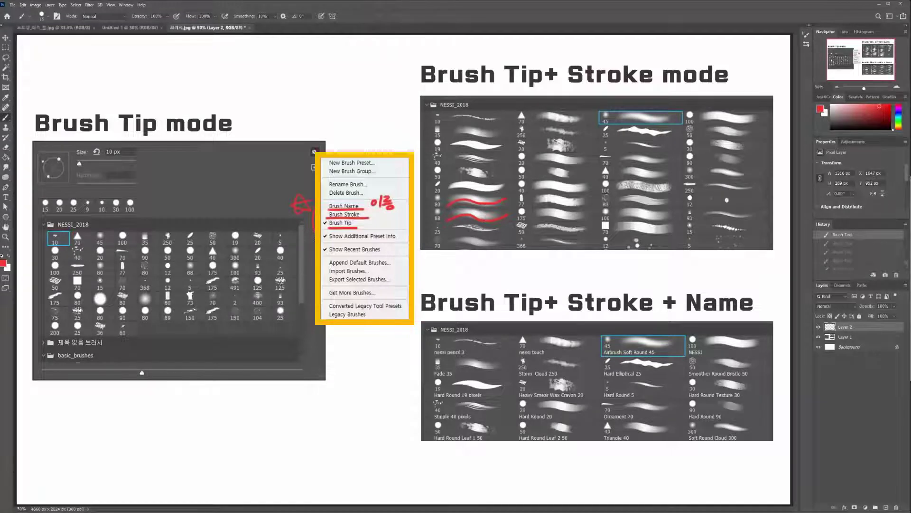
- Try a red tick beside the Brush Stroke option, and undo back past the second wavy stroke
left_click_drag(322, 212, 328, 217)
key("ctrl+z")
key("ctrl+z")
key("ctrl+z")
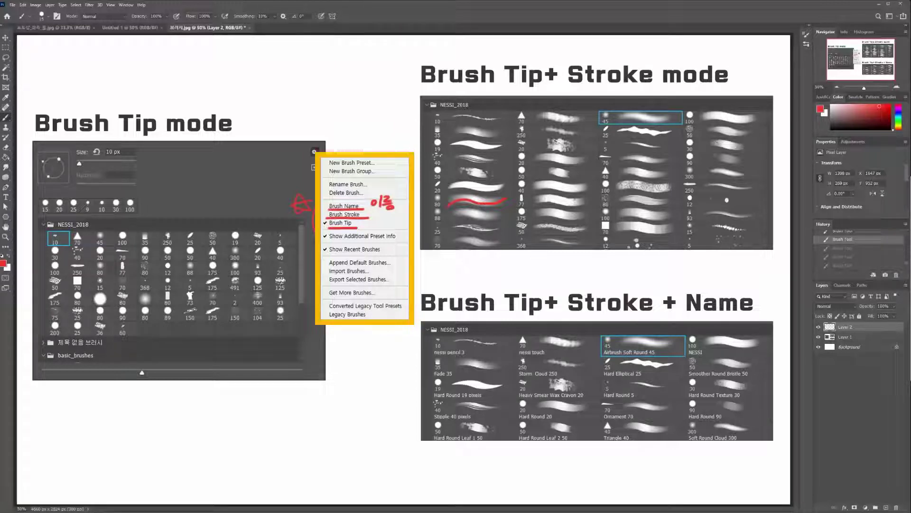
- Redo and undo the recent marks, try a red tick beside the Brush Name option, and undo it
key("ctrl+shift+z")
key("ctrl+shift+z")
key("ctrl+shift+z")
key("ctrl+z")
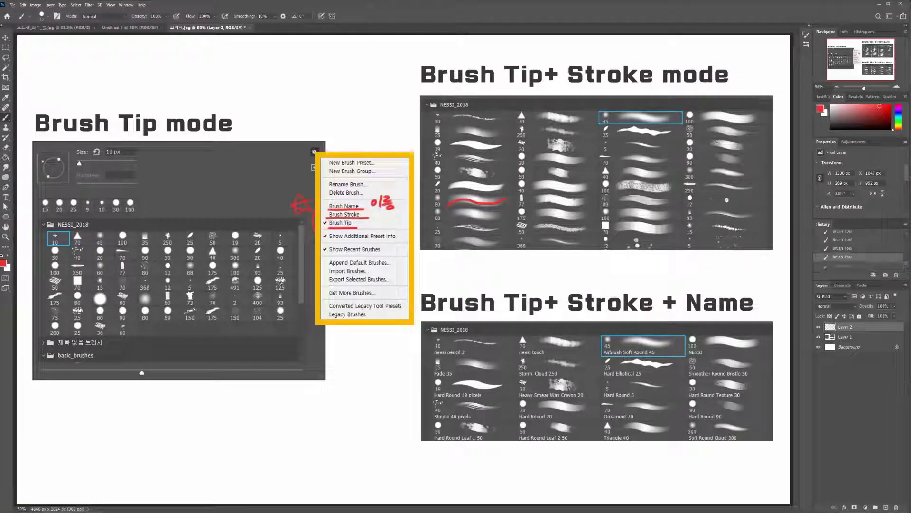
left_click_drag(323, 204, 328, 206)
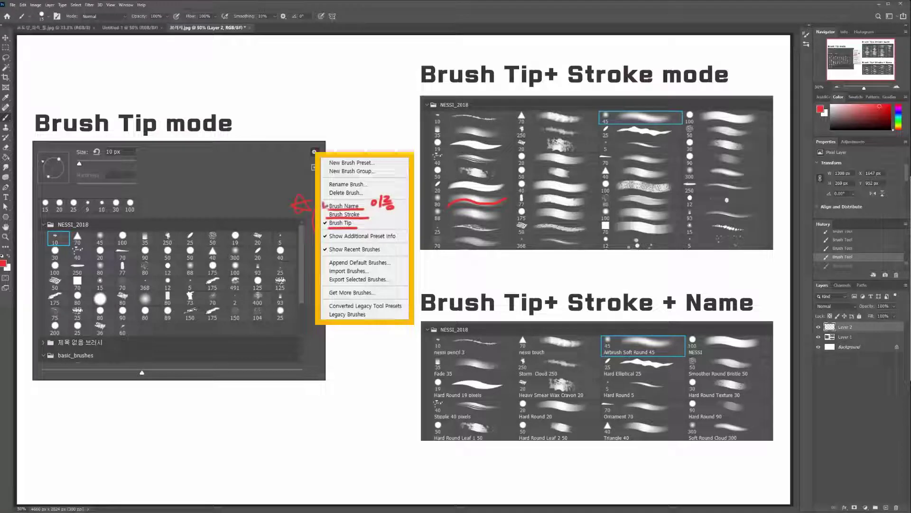
key("ctrl+z")
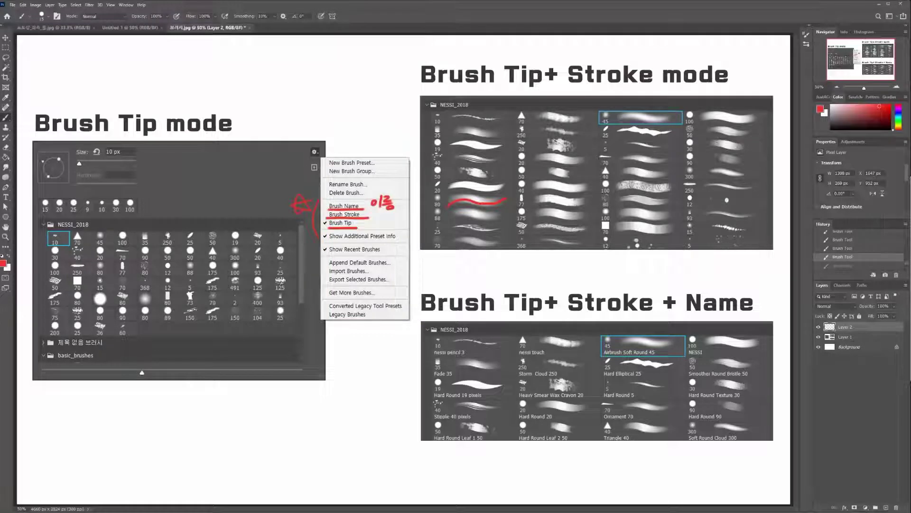
- Draw a red star beside the Brush Tip+ Stroke mode heading, and underline Tip and Stroke mode there and Tip, Stroke and Name in the heading below
mouse_move(386, 56)
left_mouse_down()
mouse_move(426, 49)
mouse_move(407, 42)
mouse_move(427, 48)
left_mouse_up()
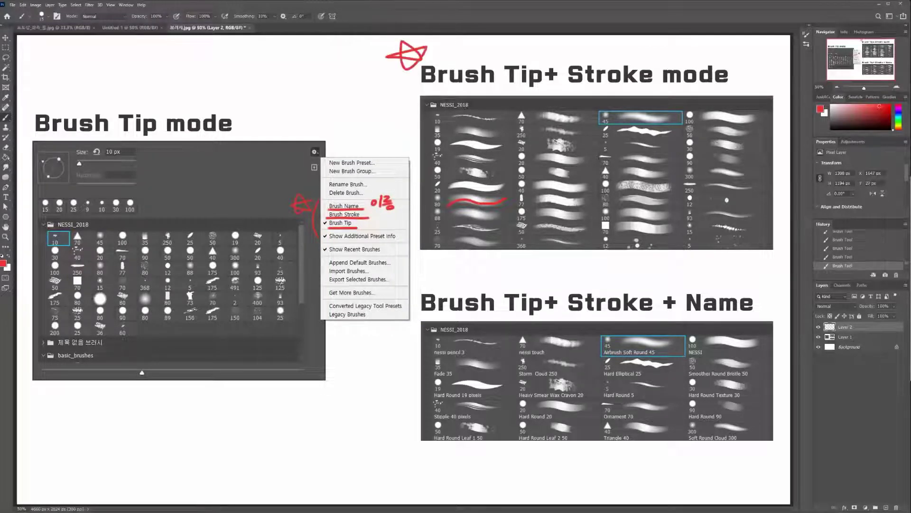
left_click_drag(500, 91, 728, 87)
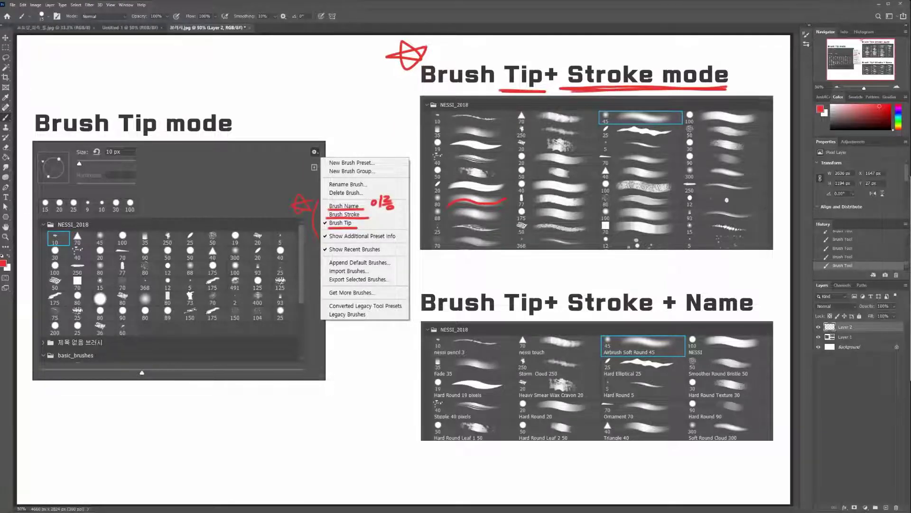
left_click_drag(502, 317, 754, 312)
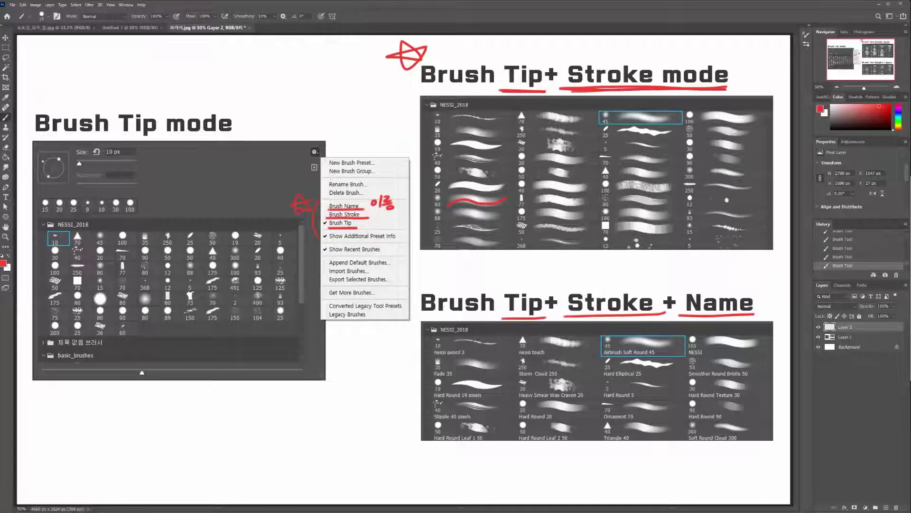
- With a thinner brush, try underlining the preset names Smoother Round Bristle 50, Hard Elliptical 25 and Storm Cloud 250, undoing each line
key("period")
key("shift+Right")
key("shift+Right")
key("shift+Right")
key("shift+Right")
key("shift+Right")
key("shift+Right")
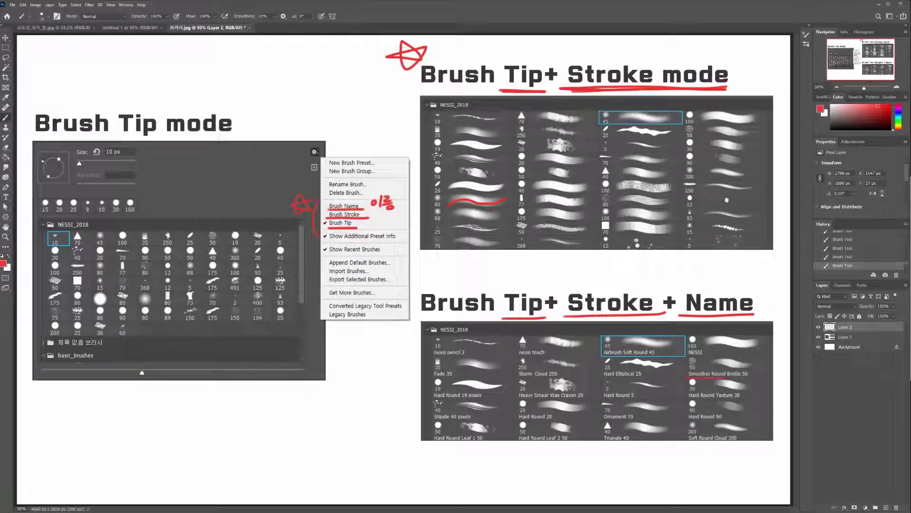
left_click_drag(677, 379, 744, 377)
key("ctrl+z")
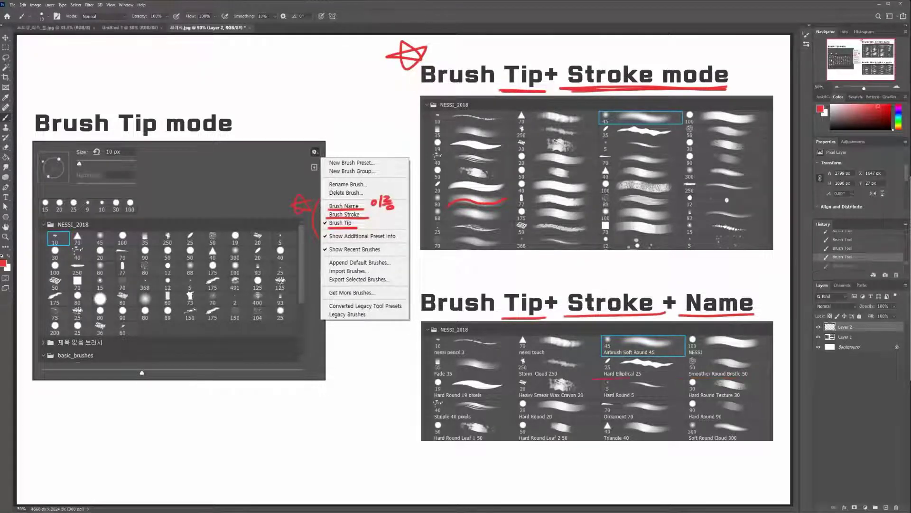
left_click_drag(593, 379, 639, 377)
key("ctrl+z")
left_click_drag(531, 377, 563, 376)
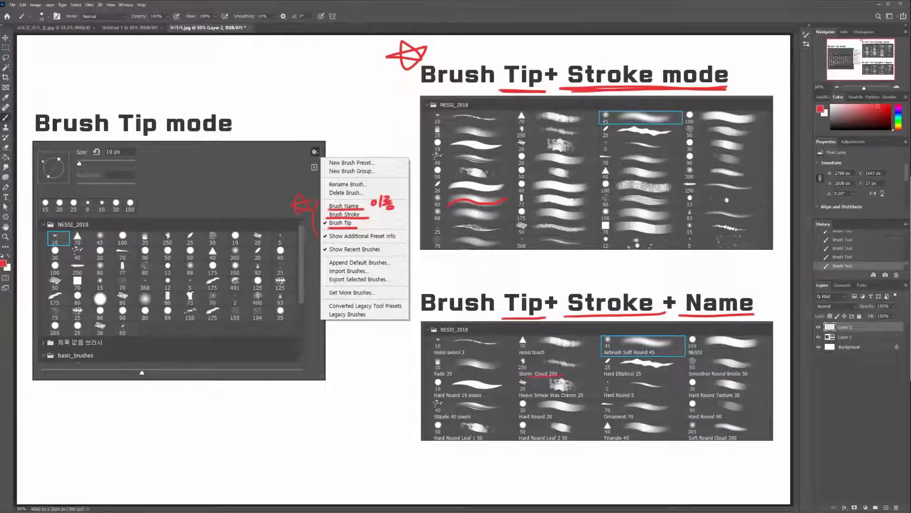
key("ctrl+z")
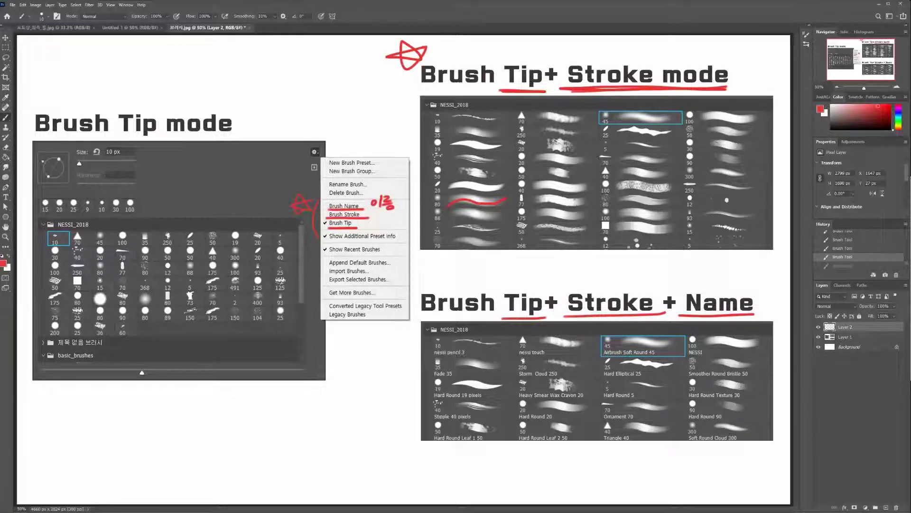
- Dismiss the brush preset picker and undo the last small red brush mark
key("ctrl+shift+z")
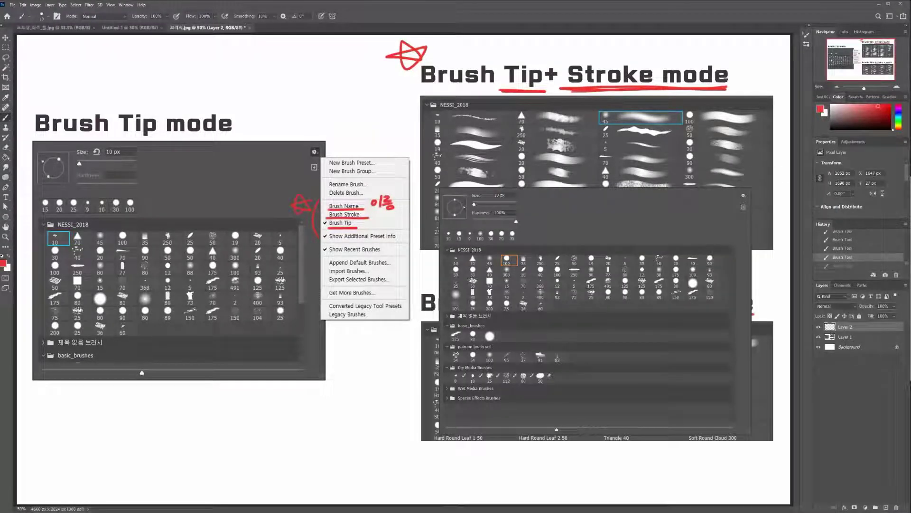
key("Escape")
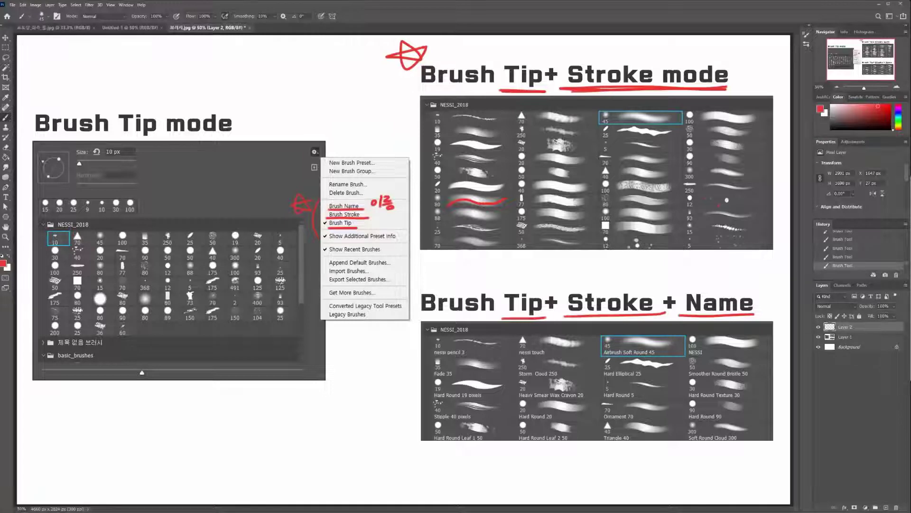
key("ctrl+z")
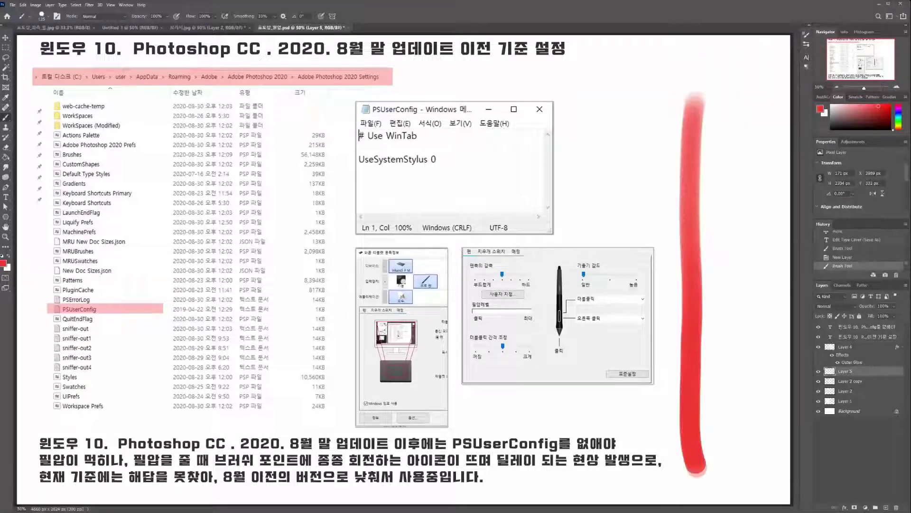
- Undo the thick vertical red stroke beside the settings screenshots and set the foreground color to black
key("ctrl+z")
left_click(4, 263)
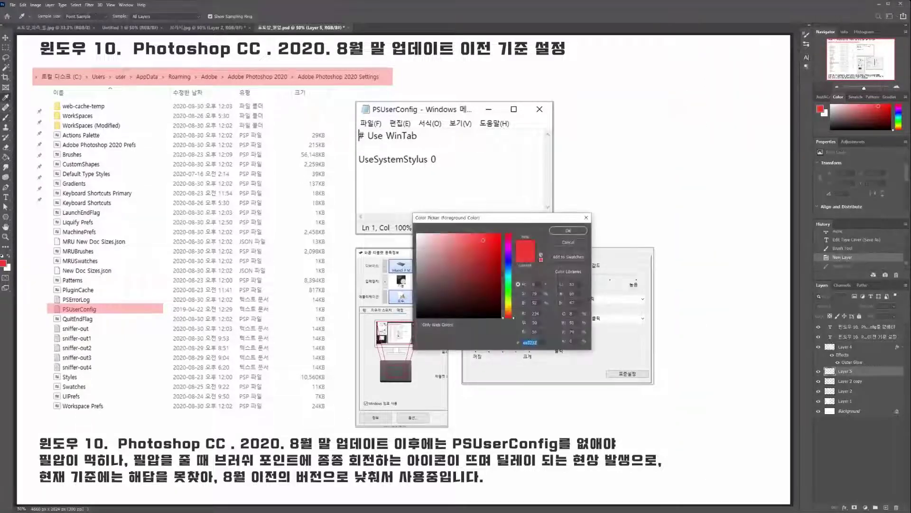
left_click(417, 293)
key("Return")
left_click(4, 263)
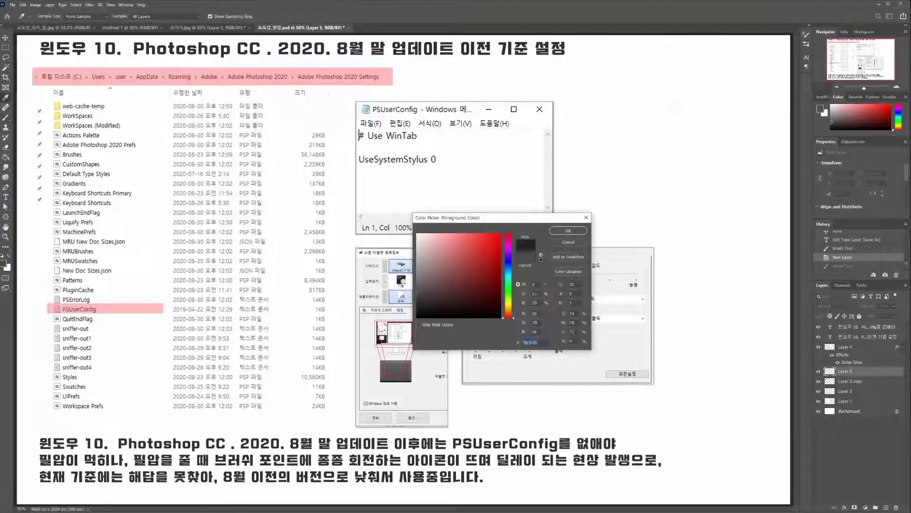
left_click(417, 317)
key("Return")
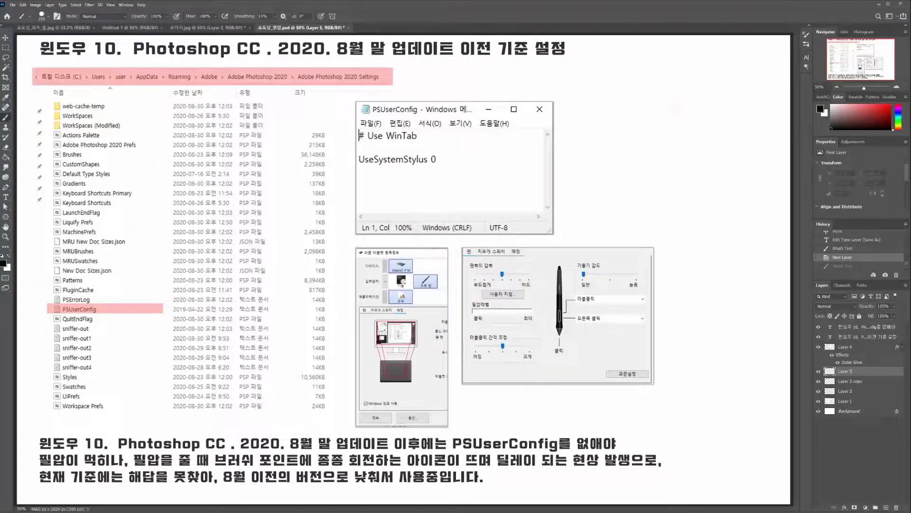
- Paint several vertical black test strokes in the blank area beside the settings screenshots, undoing each one
left_click_drag(701, 69, 710, 187)
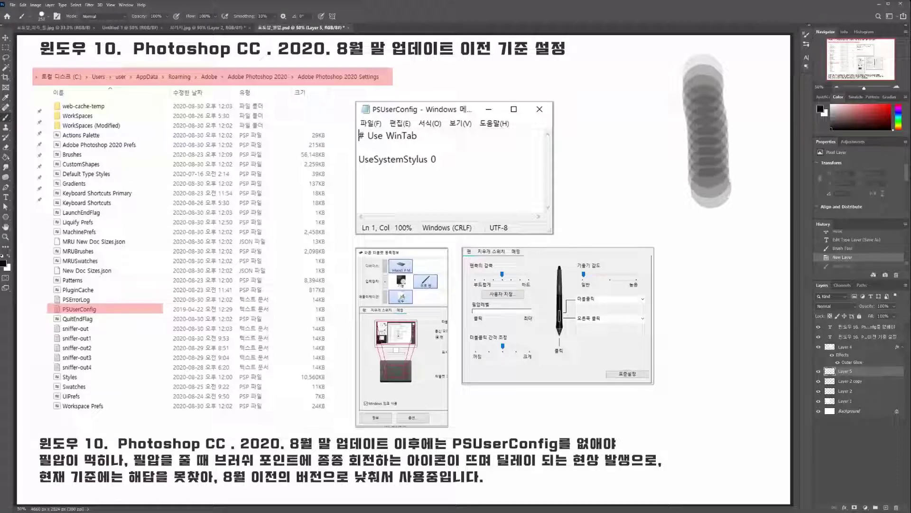
key("ctrl+z")
mouse_move(682, 85)
left_mouse_down()
mouse_move(693, 280)
mouse_move(686, 362)
mouse_move(697, 423)
left_mouse_up()
key("ctrl+z")
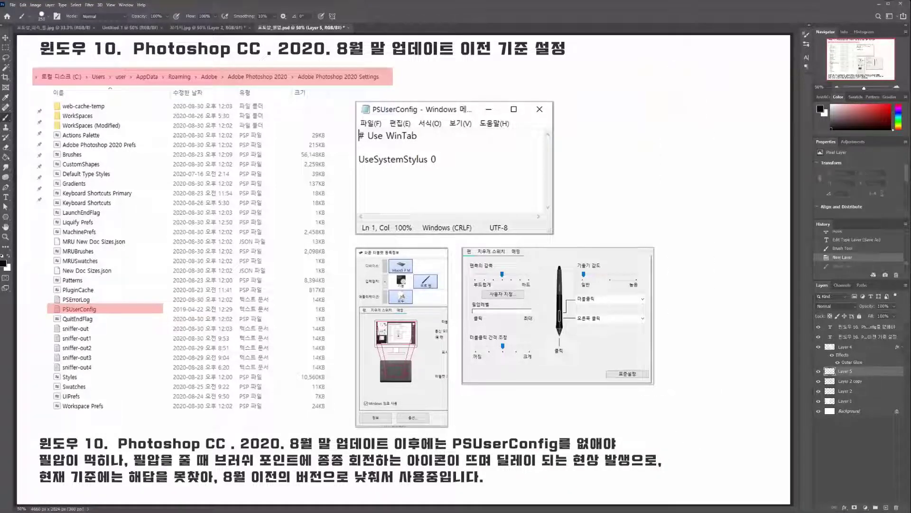
mouse_move(651, 95)
left_mouse_down()
mouse_move(638, 259)
mouse_move(721, 420)
mouse_move(740, 95)
mouse_move(712, 75)
mouse_move(694, 351)
left_mouse_up()
key("ctrl+z")
key("ctrl+z")
left_click_drag(688, 112, 719, 375)
key("ctrl+z")
- Reduce the brush size, try a black stroke across the blank area beside the Notepad screenshot, and undo it
key("bracketleft")
mouse_move(577, 147)
left_mouse_down()
mouse_move(748, 125)
mouse_move(575, 145)
mouse_move(744, 130)
left_mouse_up()
key("ctrl+z")
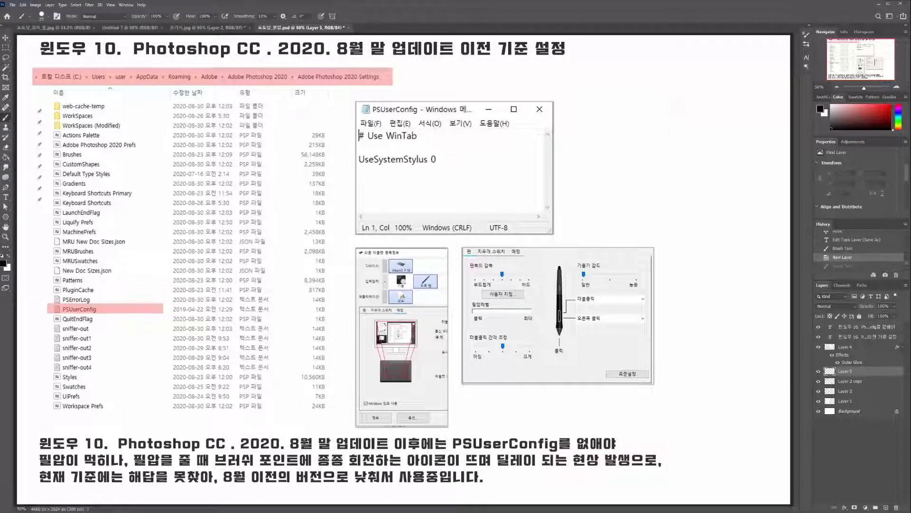
- Choose a textured, cloud-like brush preset, test it with a black zigzag in the blank area, and undo the stroke
right_click(599, 136)
double_click(669, 209)
mouse_move(700, 93)
left_mouse_down()
mouse_move(648, 122)
mouse_move(623, 159)
mouse_move(705, 169)
mouse_move(640, 203)
mouse_move(688, 233)
left_mouse_up()
key("ctrl+z")
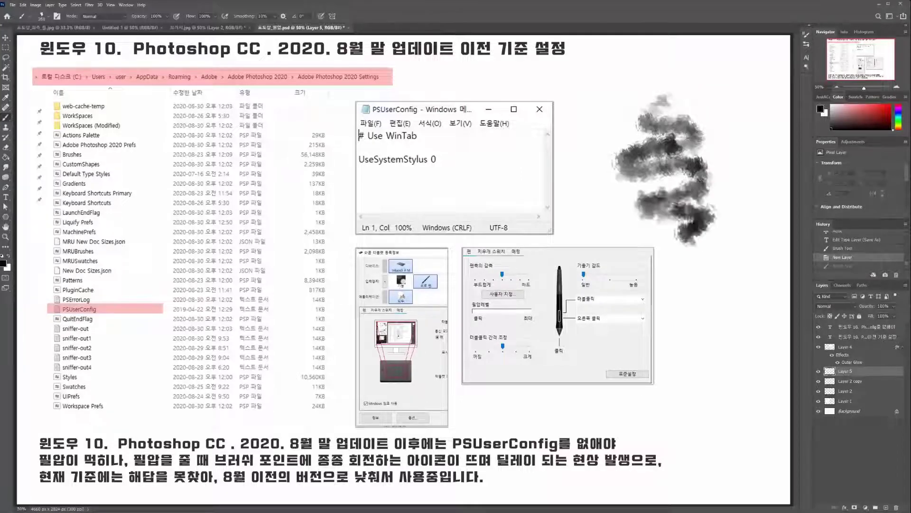
- Undo the textured zigzag, enlarge the brush, try a long vertical black stroke in the blank area, and undo it
key("ctrl+z")
key("bracketright")
mouse_move(695, 119)
left_mouse_down()
mouse_move(719, 368)
mouse_move(710, 399)
left_mouse_up()
key("ctrl+z")
- Choose a solid brush preset, test it with vertical black strokes in the blank area, and undo each stroke
right_click(599, 222)
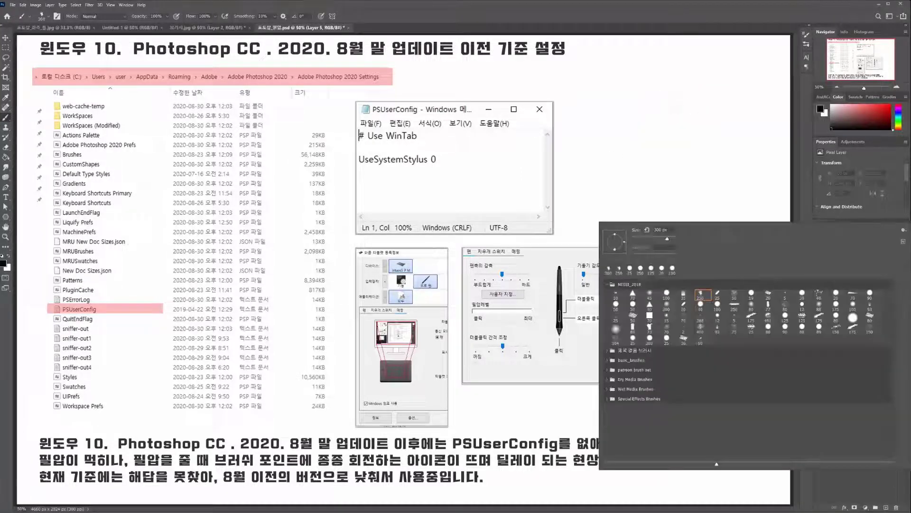
mouse_move(687, 92)
left_mouse_down()
mouse_move(699, 335)
mouse_move(690, 396)
left_mouse_up()
key("ctrl+z")
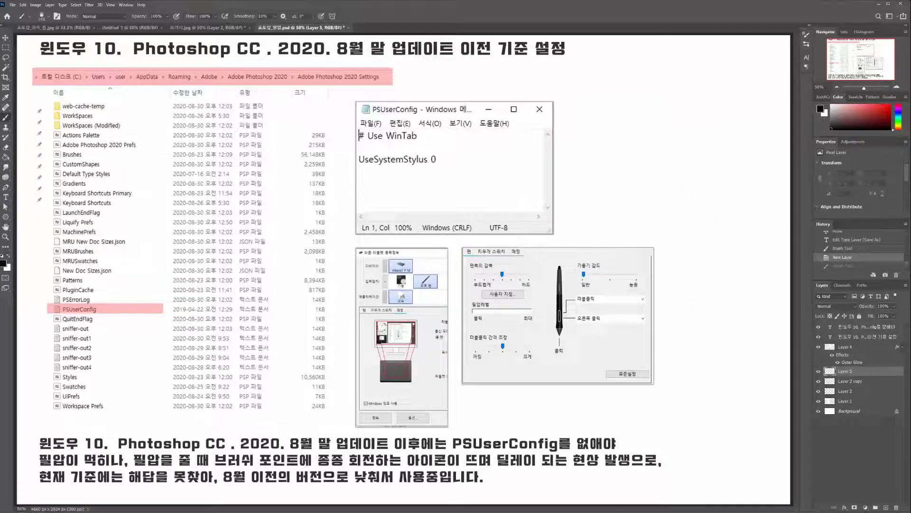
mouse_move(692, 113)
left_mouse_down()
mouse_move(694, 270)
mouse_move(684, 358)
left_mouse_up()
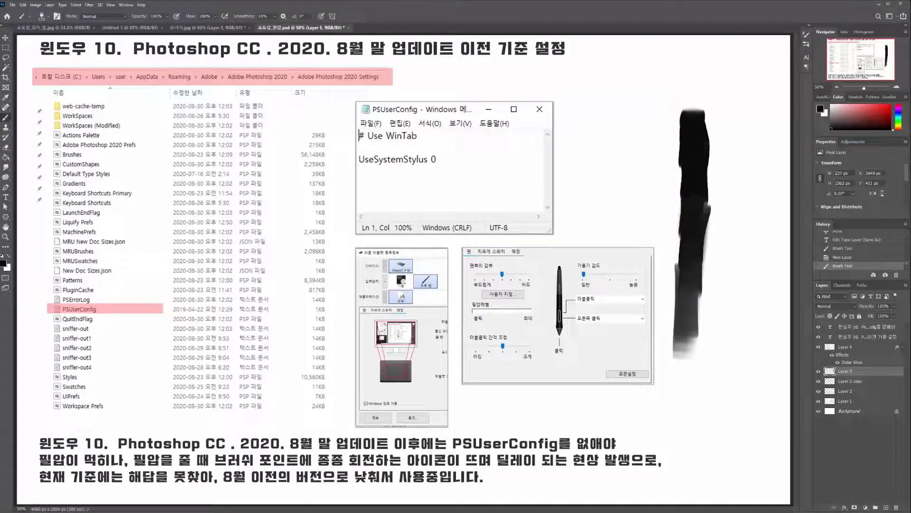
key("ctrl+z")
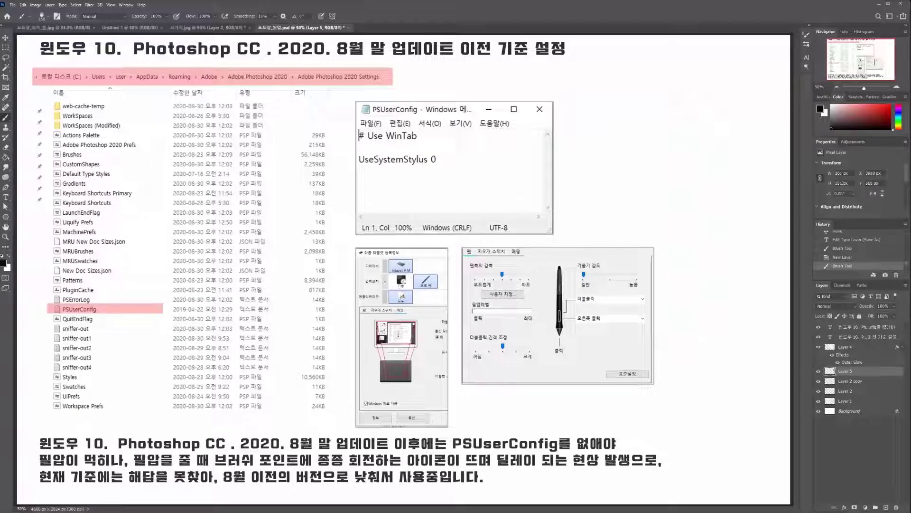
- Try a short black stroke and a single black dab beside the Notepad screenshot, undoing each one
mouse_move(675, 91)
left_mouse_down()
mouse_move(683, 277)
mouse_move(707, 453)
mouse_move(727, 266)
mouse_move(719, 83)
mouse_move(667, 59)
left_mouse_up()
key("ctrl+z")
left_click(686, 204)
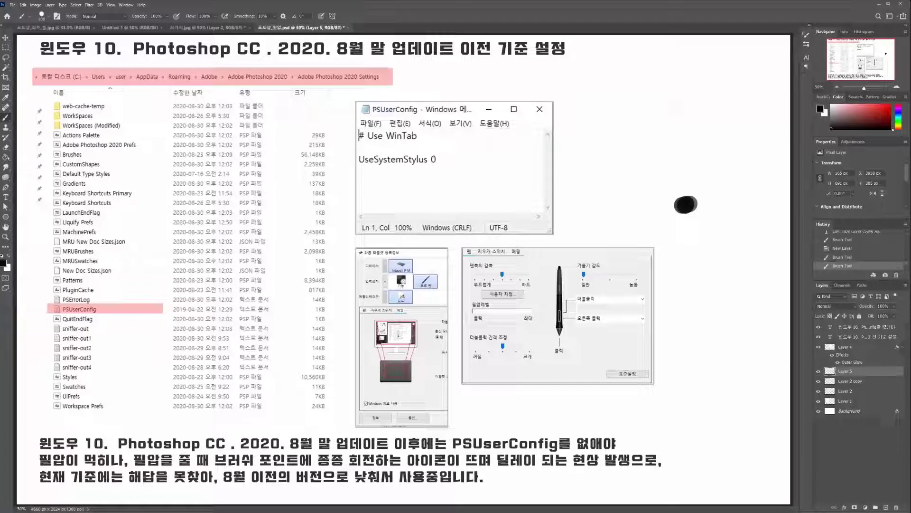
key("ctrl+z")
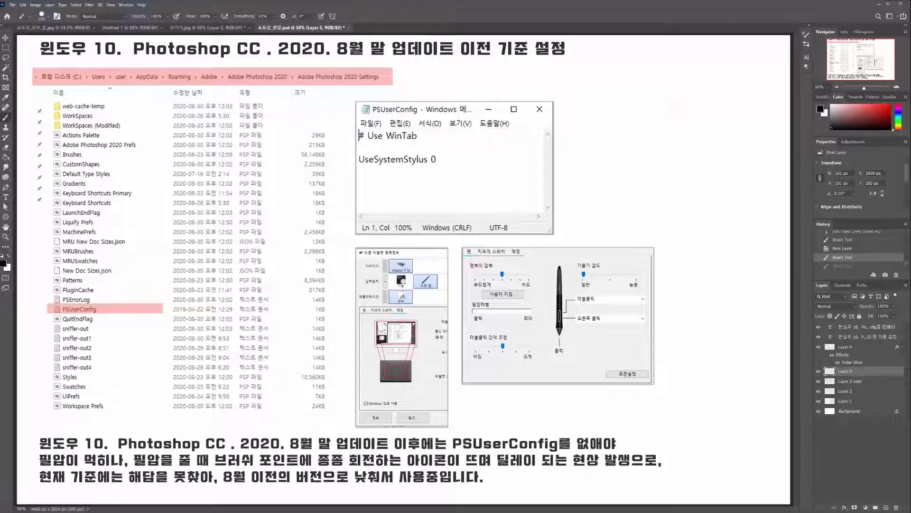
- Reduce the brush size several steps and set the foreground color to red
key("bracketleft")
key("bracketleft")
key("bracketleft")
key("bracketleft")
key("bracketleft")
key("bracketleft")
left_click(3, 263)
left_click(476, 238)
key("Return")
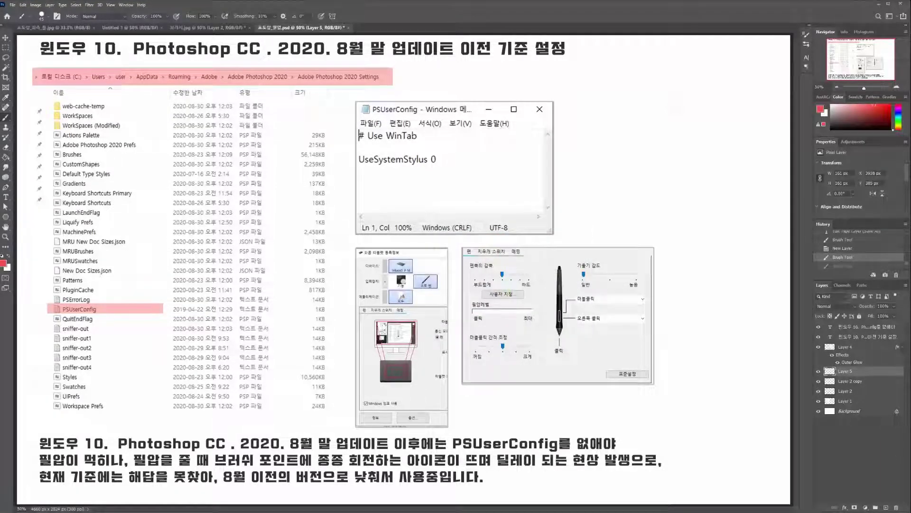
- Try red circles around the Notepad screenshot and a red mark around the start of the folder path, undoing both
key("bracketleft")
mouse_move(574, 216)
left_mouse_down()
mouse_move(520, 237)
mouse_move(440, 65)
mouse_move(449, 240)
mouse_move(593, 180)
mouse_move(463, 67)
mouse_move(338, 123)
mouse_move(521, 101)
left_mouse_up()
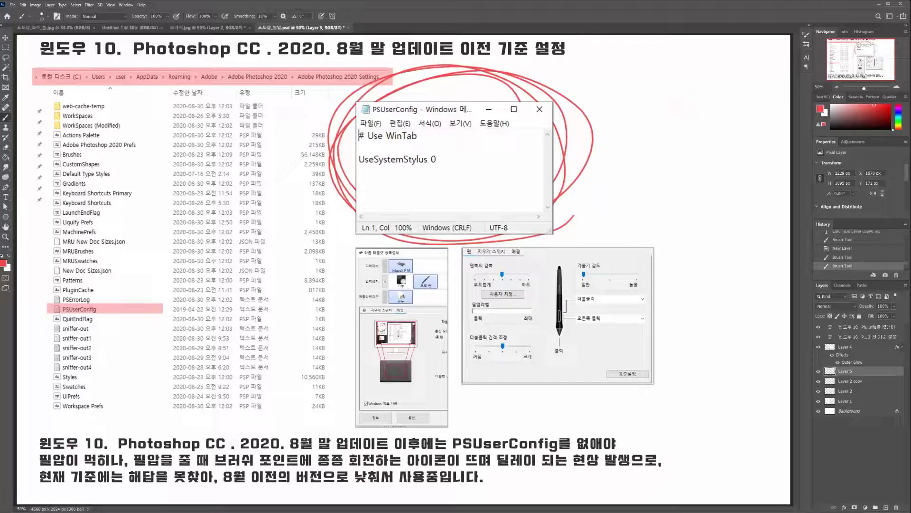
key("ctrl+z")
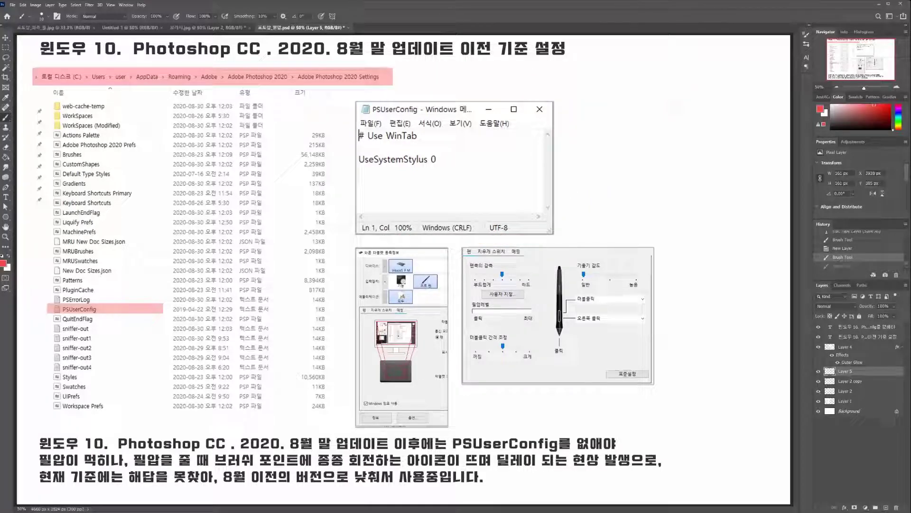
mouse_move(26, 86)
left_mouse_down()
mouse_move(420, 63)
mouse_move(103, 63)
mouse_move(35, 97)
left_mouse_up()
key("ctrl+z")
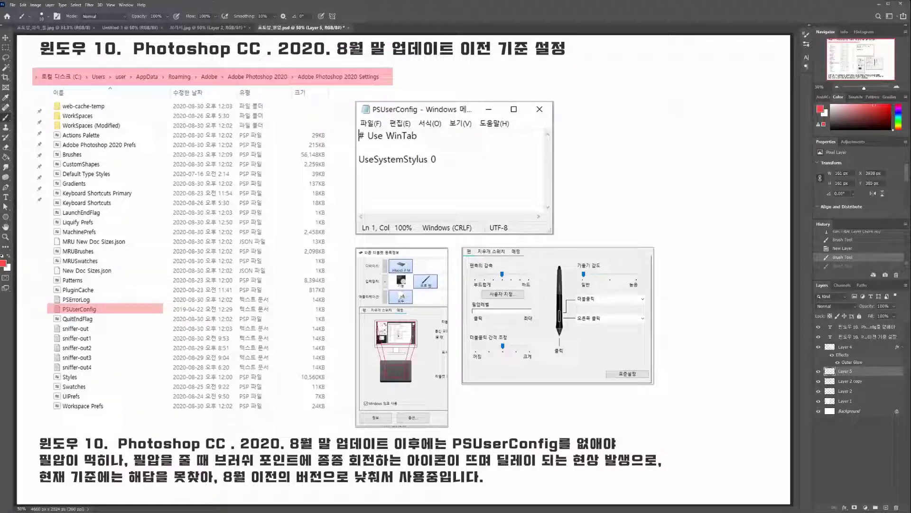
- Mark the folders from Users to Settings in the path in red and draw an arrow from the Notepad screenshot to PSUserConfig
mouse_move(106, 67)
left_mouse_down()
mouse_move(95, 87)
mouse_move(87, 65)
mouse_move(95, 61)
mouse_move(88, 84)
left_mouse_up()
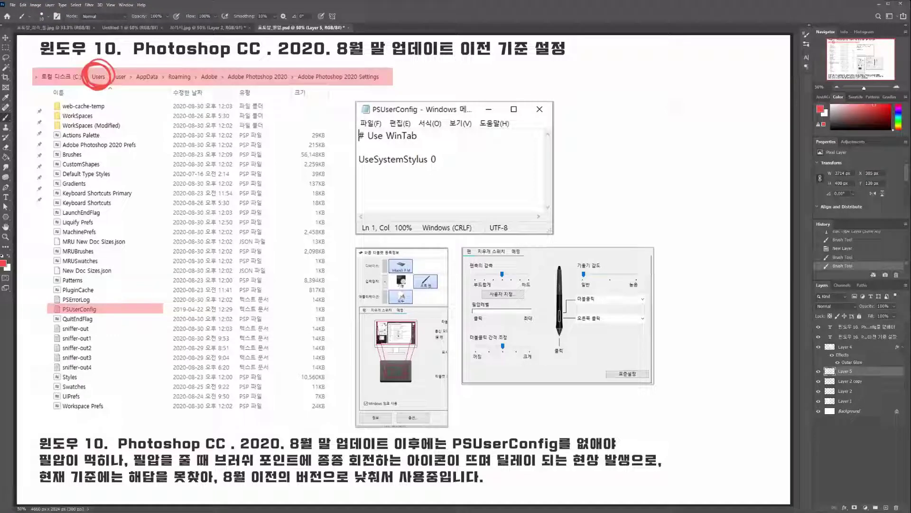
mouse_move(119, 83)
left_mouse_down()
mouse_move(151, 58)
mouse_move(162, 72)
mouse_move(168, 64)
mouse_move(224, 76)
left_mouse_up()
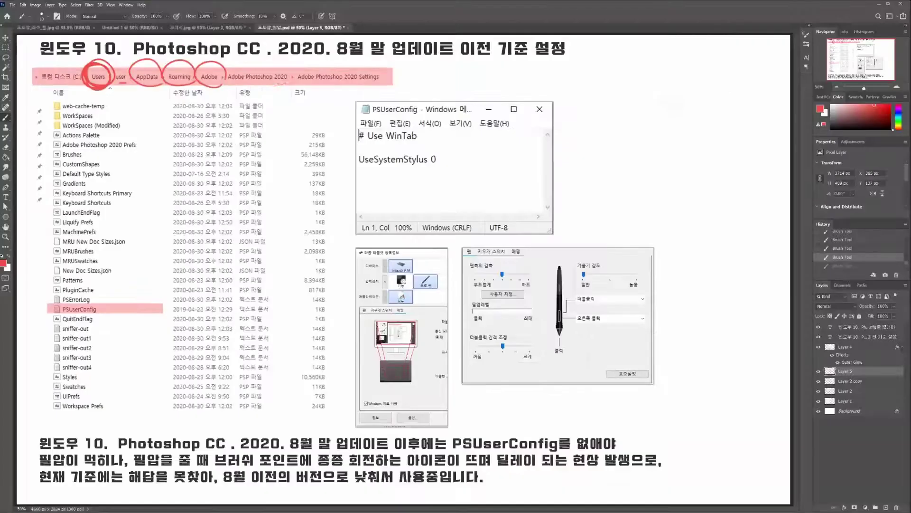
left_click_drag(285, 83, 292, 75)
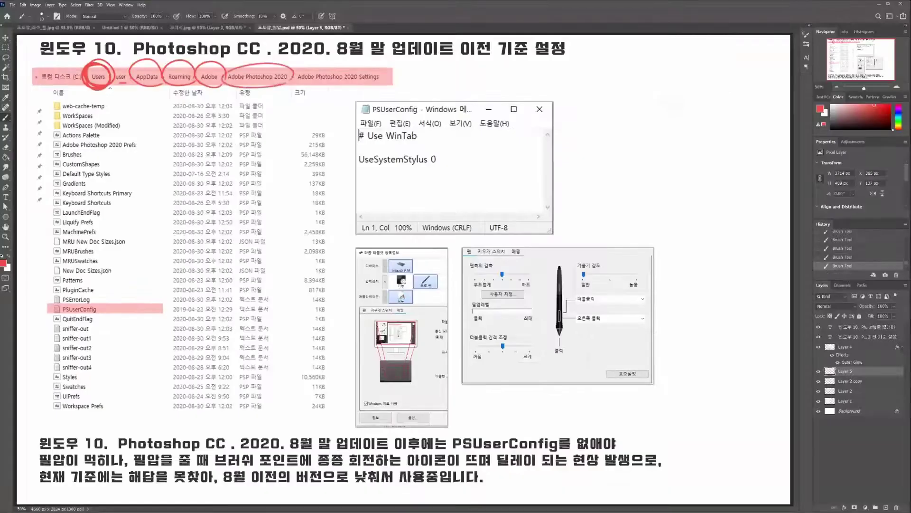
left_click_drag(355, 83, 387, 81)
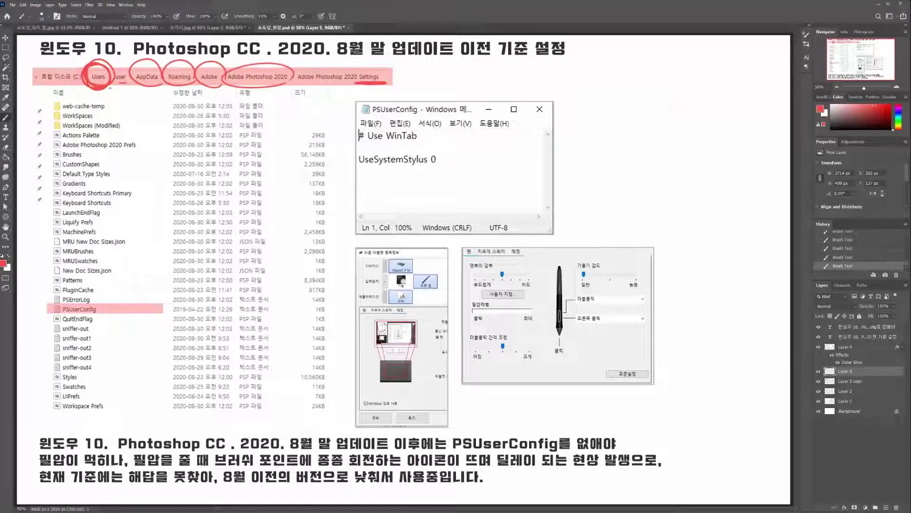
mouse_move(351, 208)
left_mouse_down()
mouse_move(142, 300)
mouse_move(159, 287)
mouse_move(144, 285)
mouse_move(145, 297)
mouse_move(159, 297)
mouse_move(155, 280)
mouse_move(140, 300)
mouse_move(156, 300)
mouse_move(156, 280)
mouse_move(165, 294)
left_mouse_up()
- Enlarge the brush, circle "8월 말", underline "업데이트 이후에는" and box "PSUserConfig" in red in the bottom note
key("]")
key("]")
key("]")
key("]")
key("[")
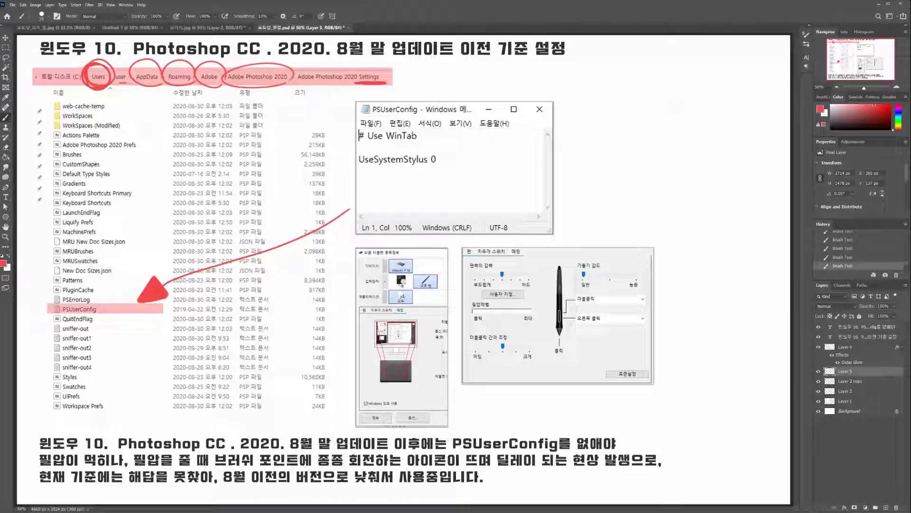
mouse_move(334, 447)
left_mouse_down()
mouse_move(325, 420)
mouse_move(333, 440)
mouse_move(443, 451)
left_mouse_up()
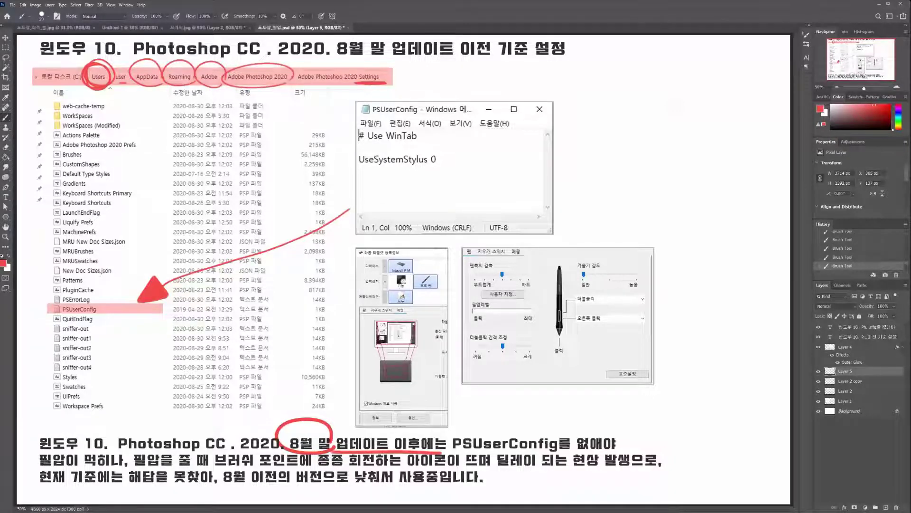
mouse_move(449, 454)
left_mouse_down()
mouse_move(451, 426)
mouse_move(558, 424)
mouse_move(556, 454)
mouse_move(450, 453)
left_mouse_up()
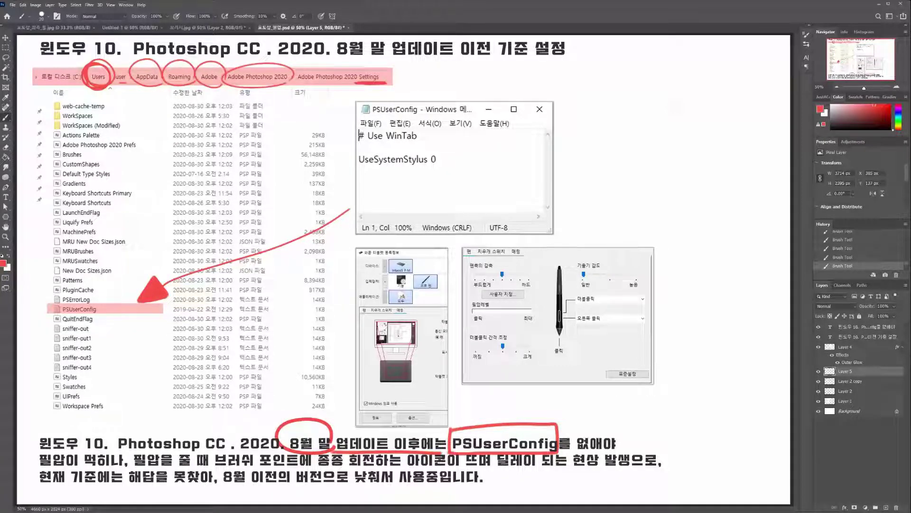
mouse_move(677, 107)
left_mouse_down()
mouse_move(639, 139)
mouse_move(609, 247)
left_mouse_up()
key("ctrl+z")
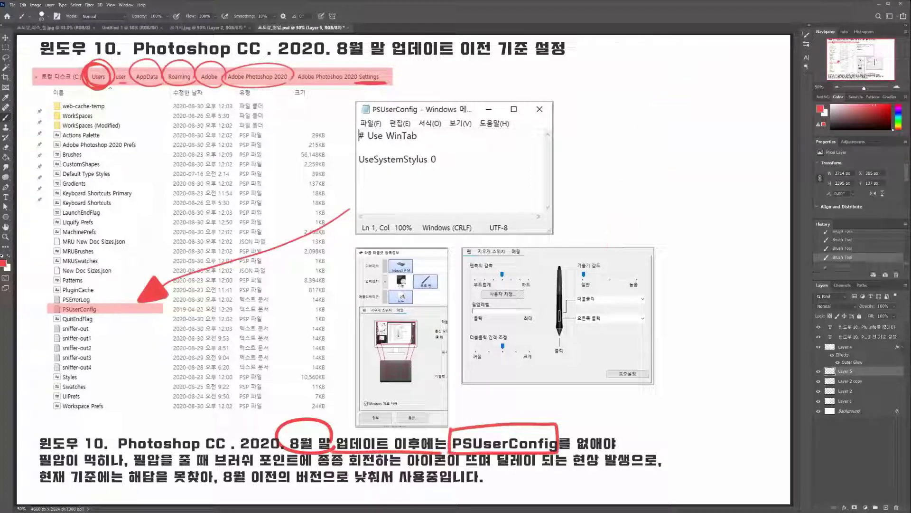
mouse_move(724, 125)
left_mouse_down()
mouse_move(695, 162)
mouse_move(692, 248)
left_mouse_up()
key("ctrl+z")
left_click(703, 189)
key("ctrl+z")
- Sketch a red pen with a filled round point beside the Notepad screenshot and draw a dark grey rotating arrow around the point
mouse_move(691, 216)
left_mouse_down()
mouse_move(765, 109)
mouse_move(698, 198)
left_mouse_up()
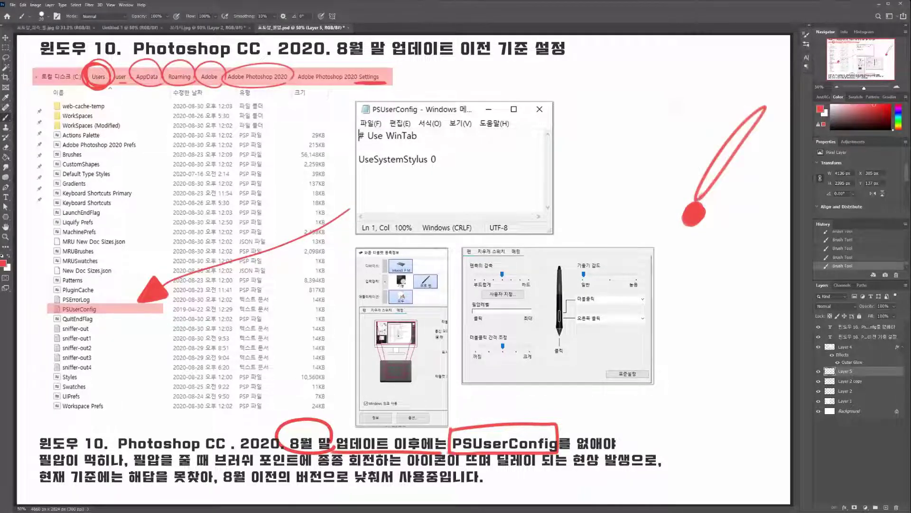
left_click(3, 264)
left_click(477, 258)
mouse_move(477, 257)
left_mouse_down()
mouse_move(454, 247)
mouse_move(435, 282)
left_mouse_up()
key("Return")
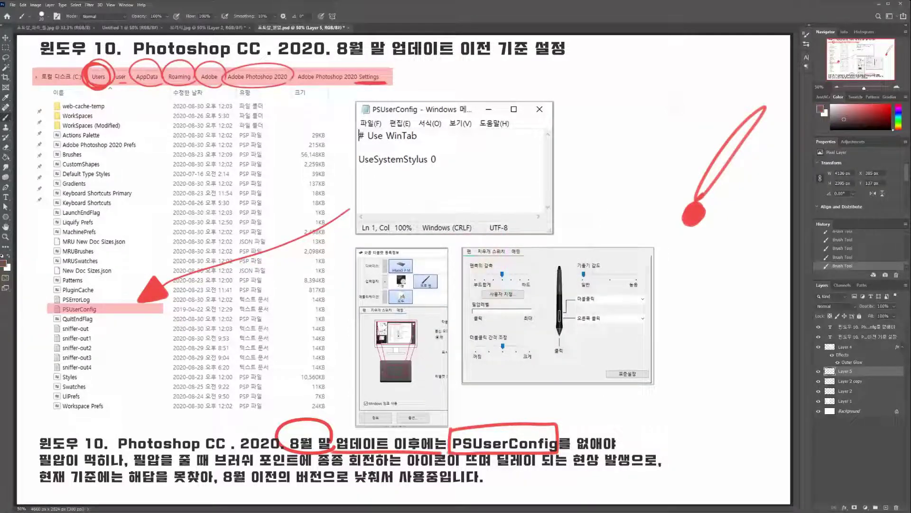
mouse_move(694, 188)
left_mouse_down()
mouse_move(672, 230)
mouse_move(689, 236)
mouse_move(716, 214)
mouse_move(708, 195)
mouse_move(694, 193)
mouse_move(674, 209)
mouse_move(682, 226)
mouse_move(702, 224)
mouse_move(708, 197)
left_mouse_up()
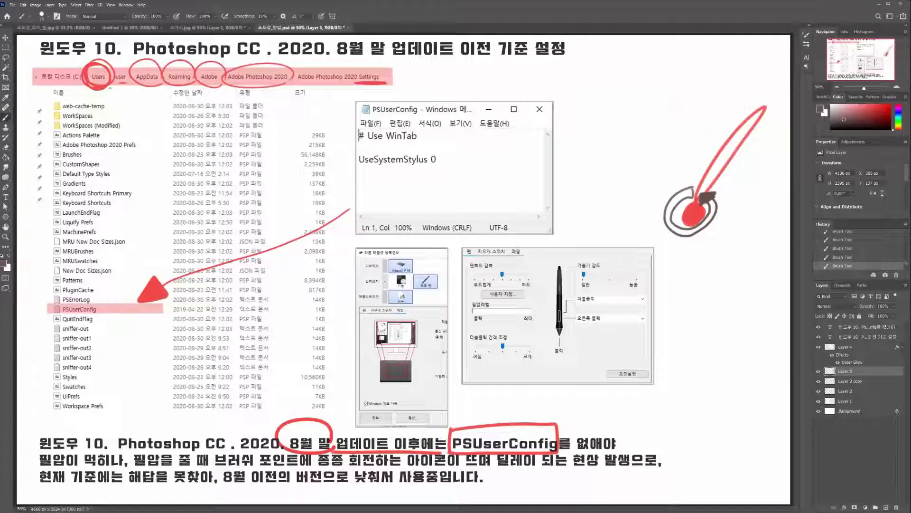
- Sample the red from the sketch, circle the Notepad screenshot, and box "8월 이전의 버전으로 낮춰서 사용중입니다." in the note
left_click(692, 214, "alt")
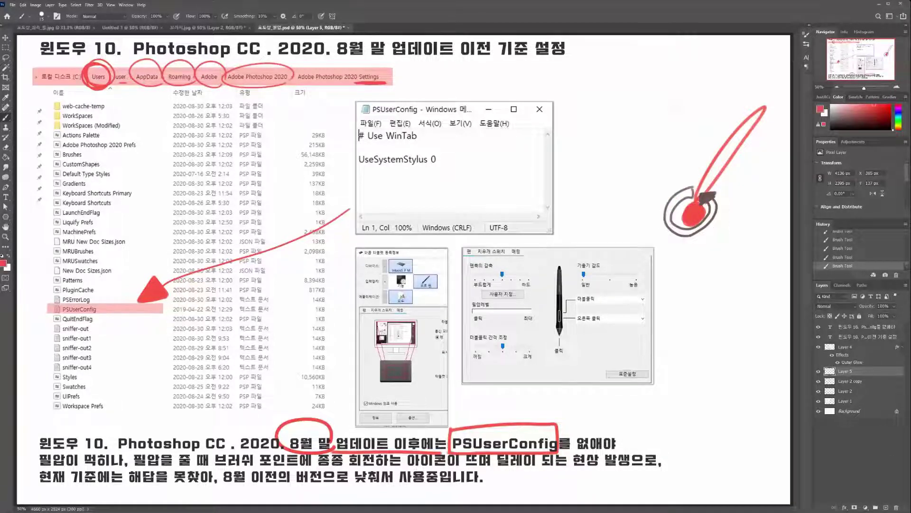
mouse_move(535, 240)
left_mouse_down()
mouse_move(349, 135)
mouse_move(560, 203)
left_mouse_up()
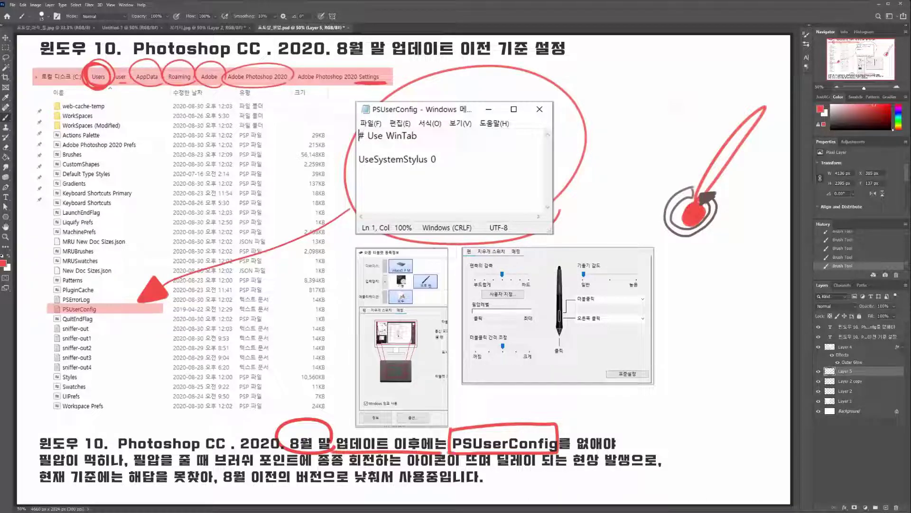
left_click_drag(214, 484, 486, 486)
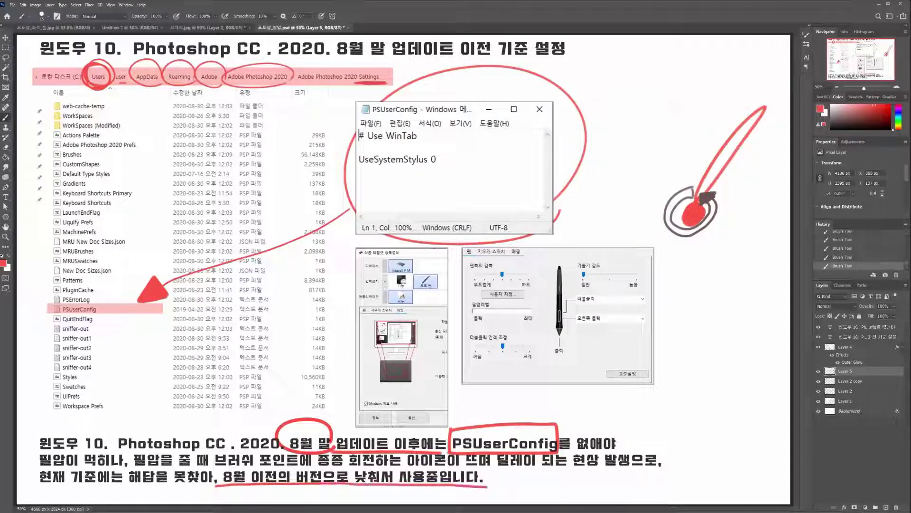
mouse_move(219, 484)
left_mouse_down()
mouse_move(233, 466)
mouse_move(366, 466)
mouse_move(490, 471)
mouse_move(488, 486)
left_mouse_up()
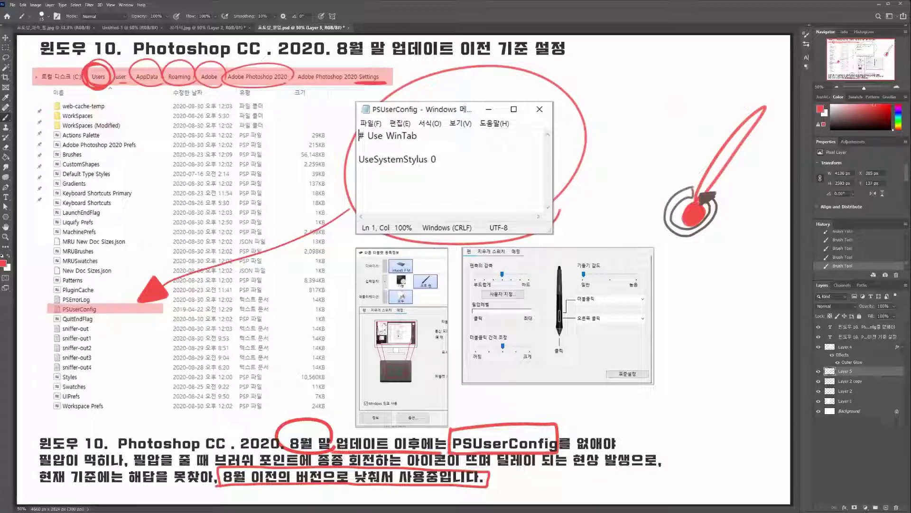
- Create a new layer and underline "부드럽게" and "하드" in red under the pen tip feel slider in the tablet settings screenshot
key("ctrl+plus")
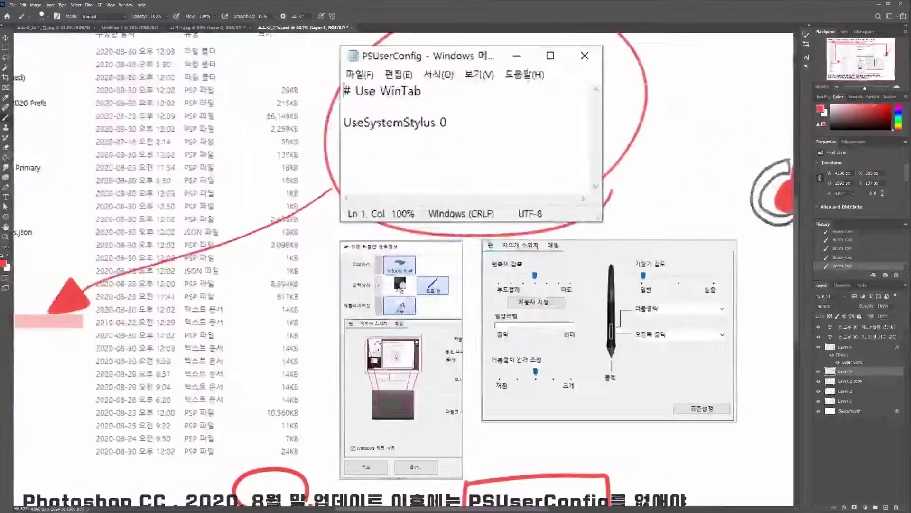
left_click_drag(407, 269, 282, 223)
scroll(403, 270, "up", 1)
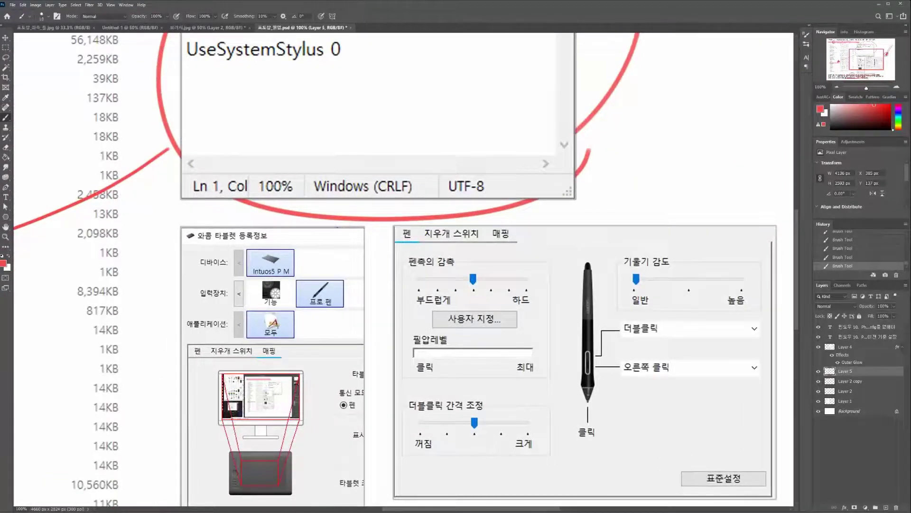
key("ctrl+shift+alt+n")
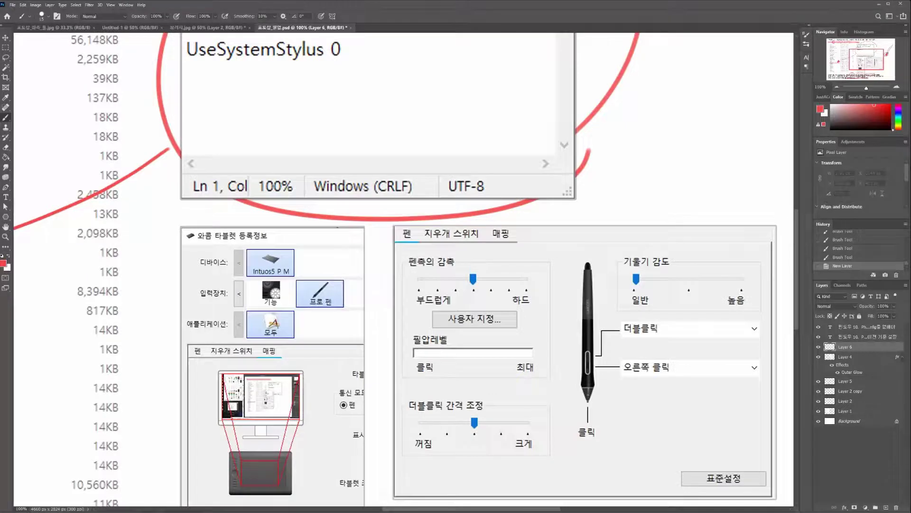
left_click_drag(406, 311, 446, 309)
left_click_drag(510, 308, 543, 308)
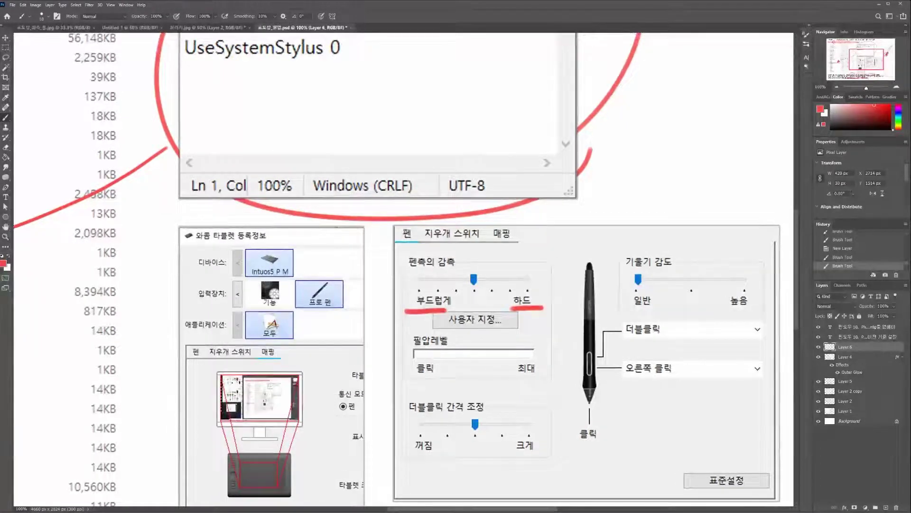
- Draw outward red arrows toward both ends of the pen tip feel slider, circle its handle, and mark the center tick
scroll(495, 307, "up", 2)
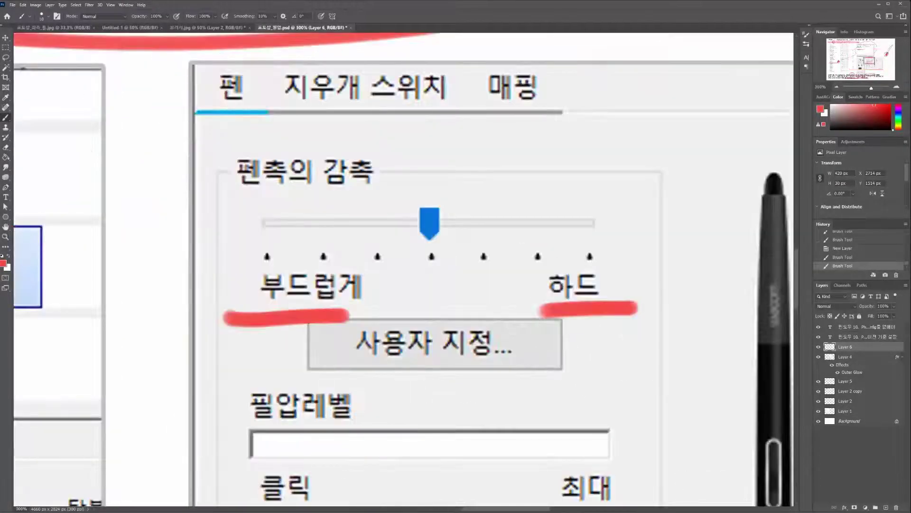
left_click_drag(492, 190, 583, 191)
left_click_drag(569, 179, 571, 201)
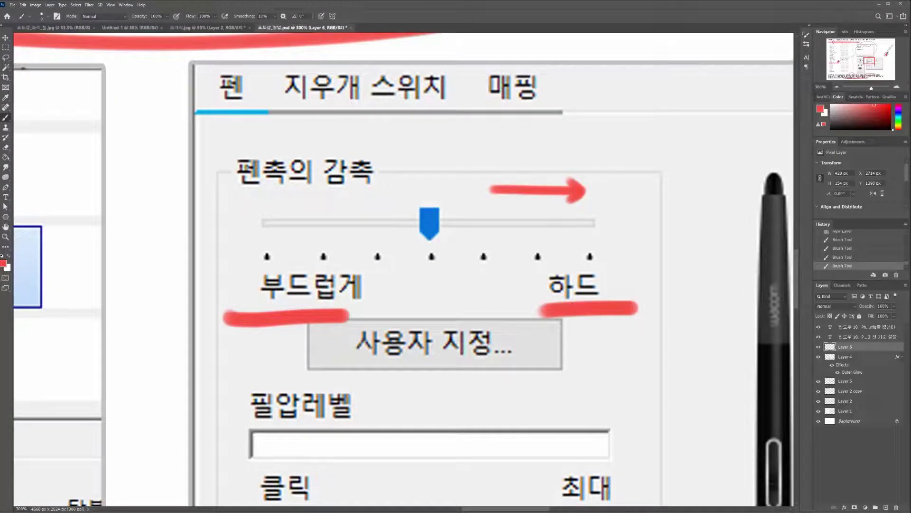
left_click_drag(332, 194, 278, 214)
left_click_drag(418, 281, 443, 281)
left_click_drag(428, 246, 458, 216)
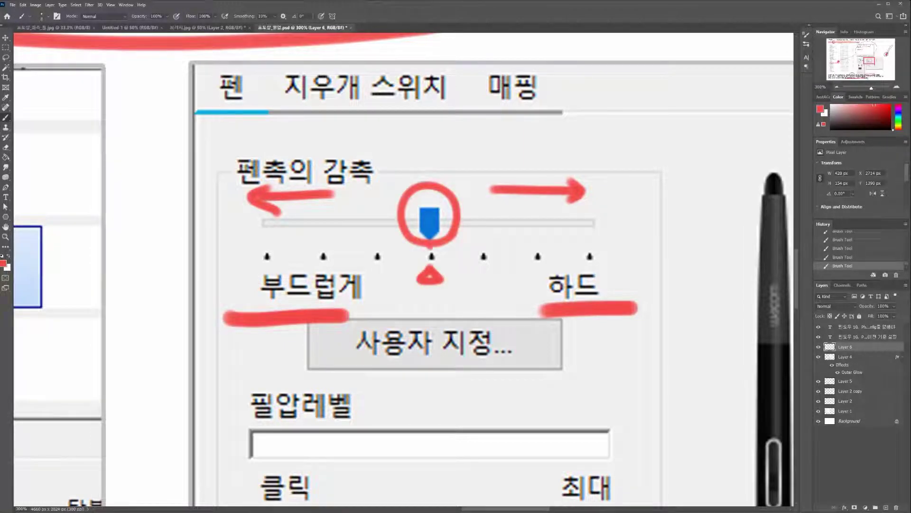
- Circle the tick next to center on the "부드럽게" side of the slider in red and undo the extra stroke
key("ctrl+minus")
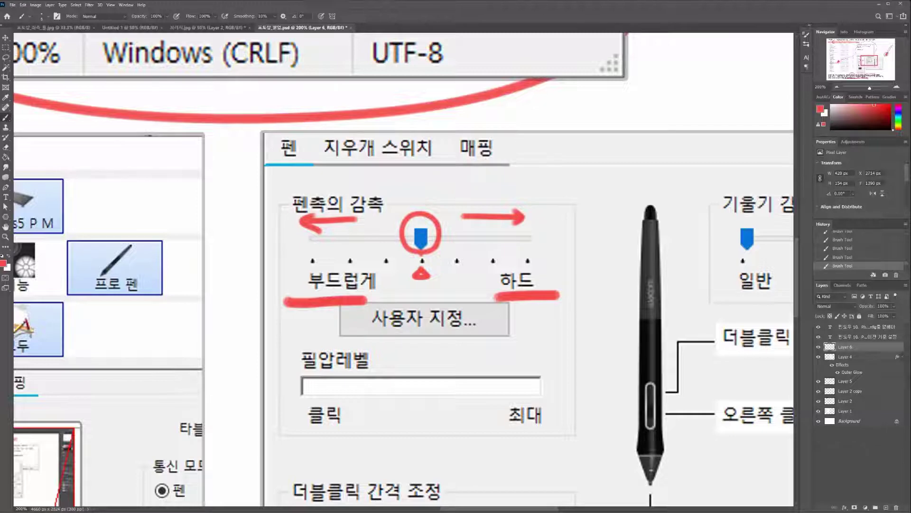
mouse_move(396, 266)
left_mouse_down()
mouse_move(384, 250)
mouse_move(398, 237)
left_mouse_up()
key("ctrl+z")
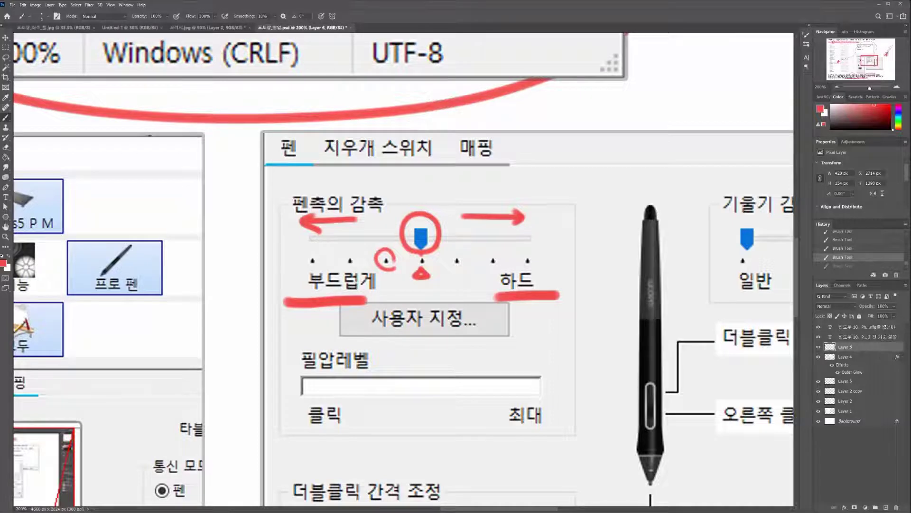
- Set the foreground color to blue-violet
left_click(4, 264)
left_click(508, 261)
key("Return")
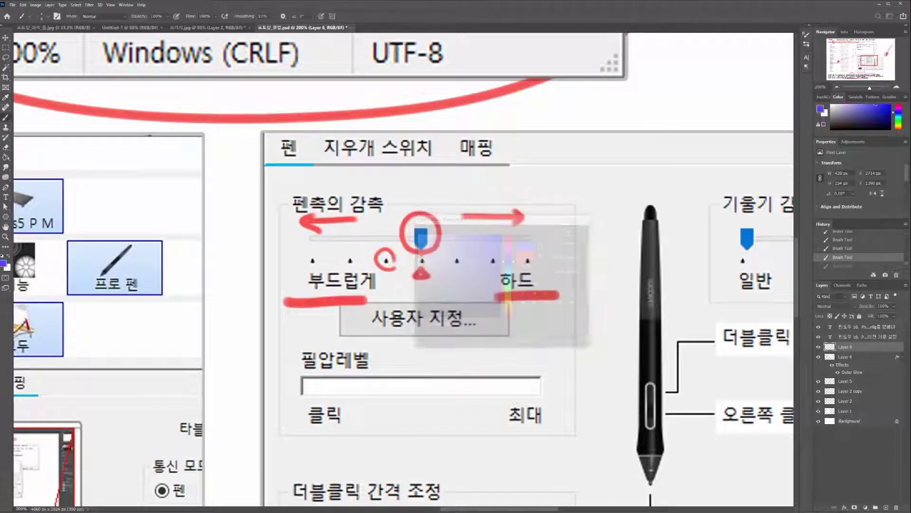
mouse_move(547, 289)
left_mouse_down()
mouse_move(498, 253)
mouse_move(546, 290)
mouse_move(525, 250)
mouse_move(513, 262)
mouse_move(536, 258)
left_mouse_up()
key("ctrl+z")
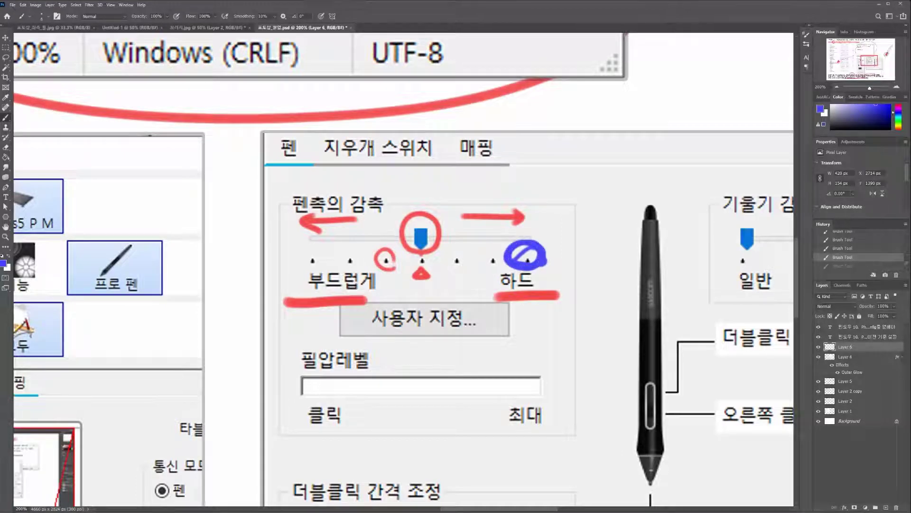
key("ctrl+z")
mouse_move(494, 301)
left_mouse_down()
mouse_move(540, 262)
mouse_move(492, 297)
left_mouse_up()
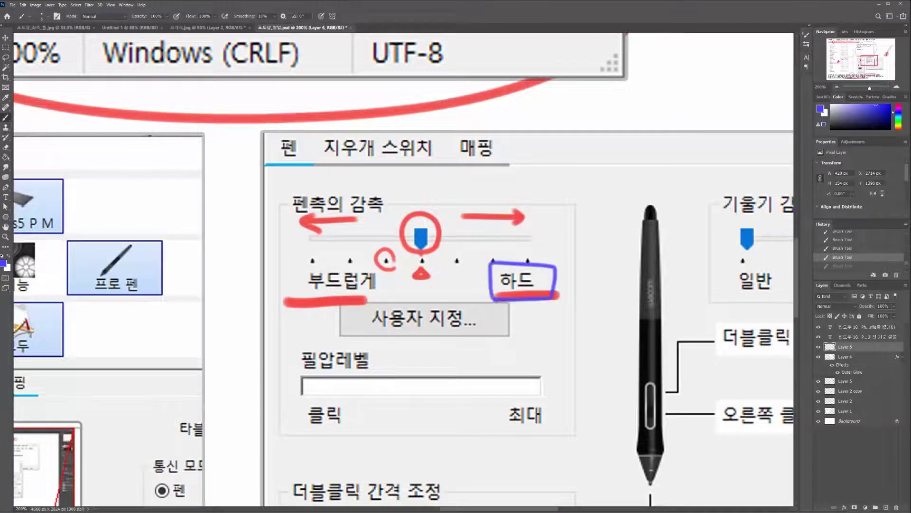
key("ctrl+z")
mouse_move(444, 278)
left_mouse_down()
mouse_move(391, 275)
mouse_move(409, 205)
mouse_move(450, 261)
mouse_move(378, 252)
mouse_move(424, 201)
mouse_move(428, 285)
left_mouse_up()
key("ctrl+z")
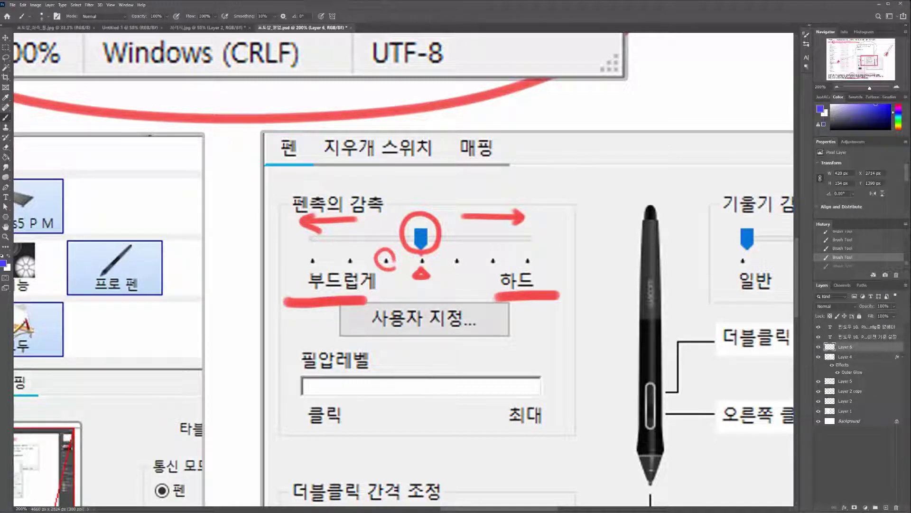
mouse_move(660, 72)
left_mouse_down()
mouse_move(565, 172)
mouse_move(548, 240)
mouse_move(610, 213)
mouse_move(364, 397)
left_mouse_up()
key("ctrl+z")
- Circle the "하드" label under the pen tip feel slider in blue
key("ctrl+minus")
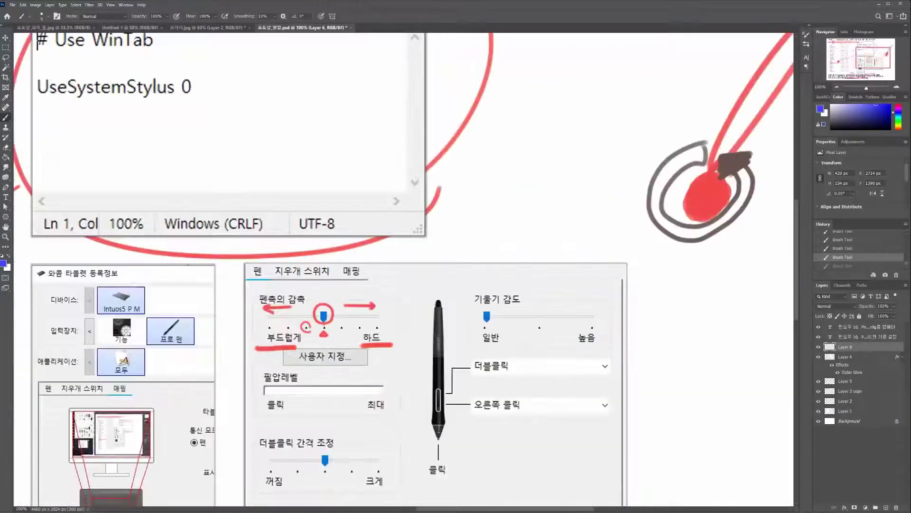
key("l")
key("b")
key("bracketright")
key("bracketright")
key("bracketright")
key("bracketright")
key("bracketright")
key("bracketright")
key("bracketright")
key("bracketright")
key("bracketright")
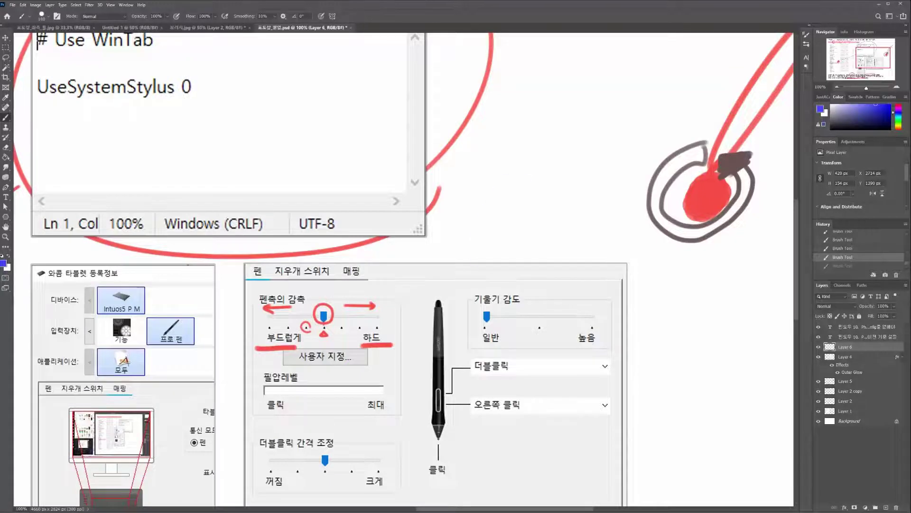
left_click_drag(467, 190, 430, 278)
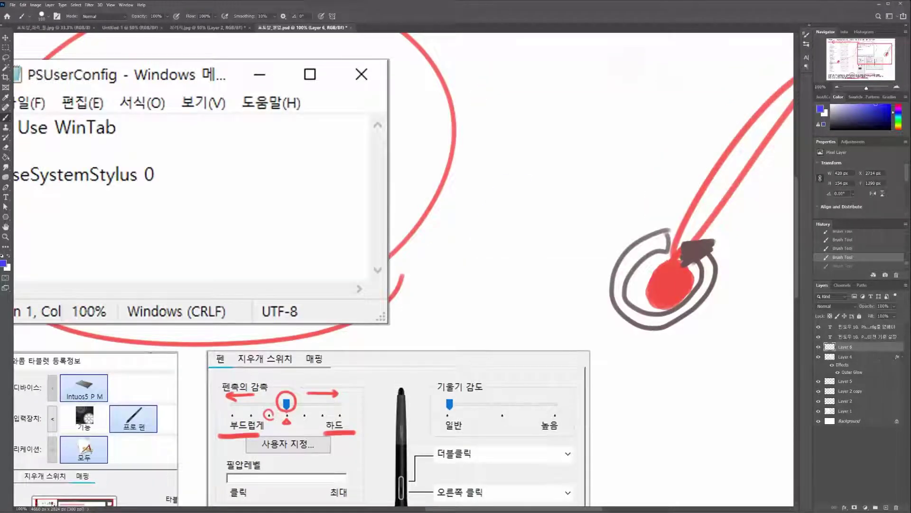
left_click_drag(430, 277, 446, 200)
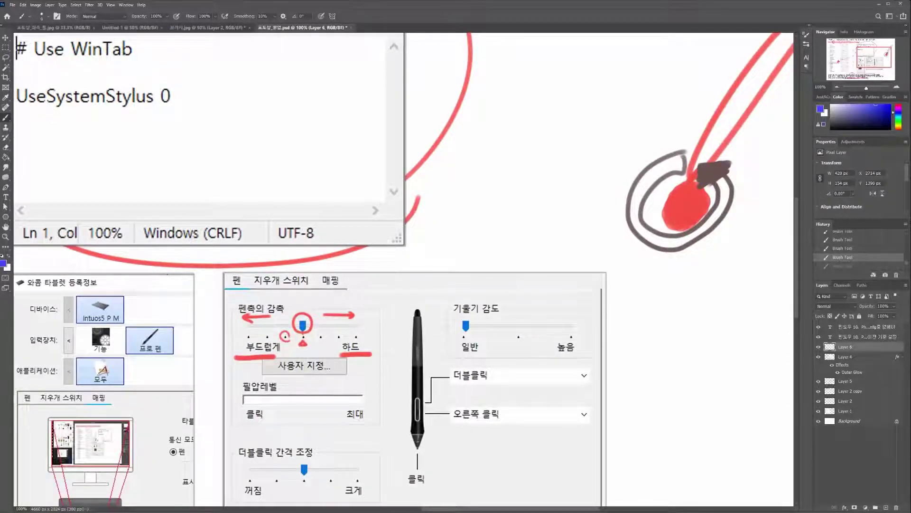
mouse_move(371, 357)
left_mouse_down()
mouse_move(339, 341)
mouse_move(373, 351)
left_mouse_up()
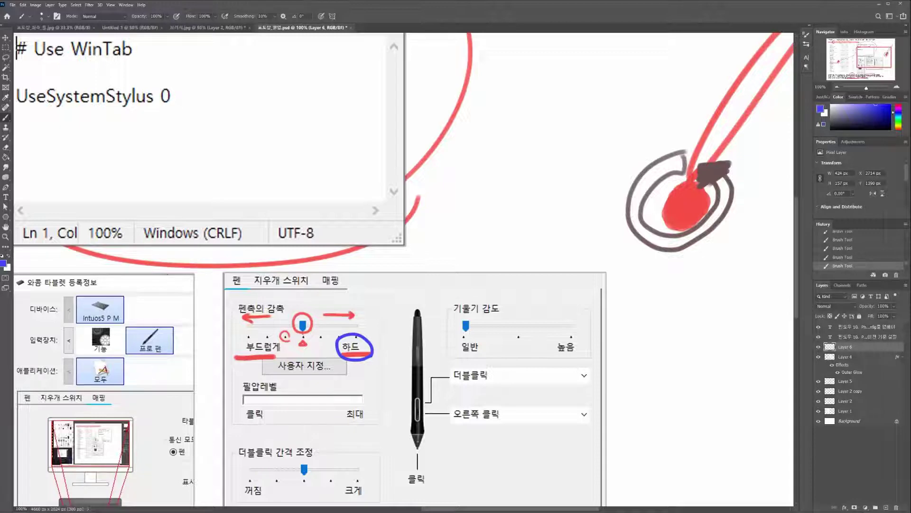
key("ctrl+z")
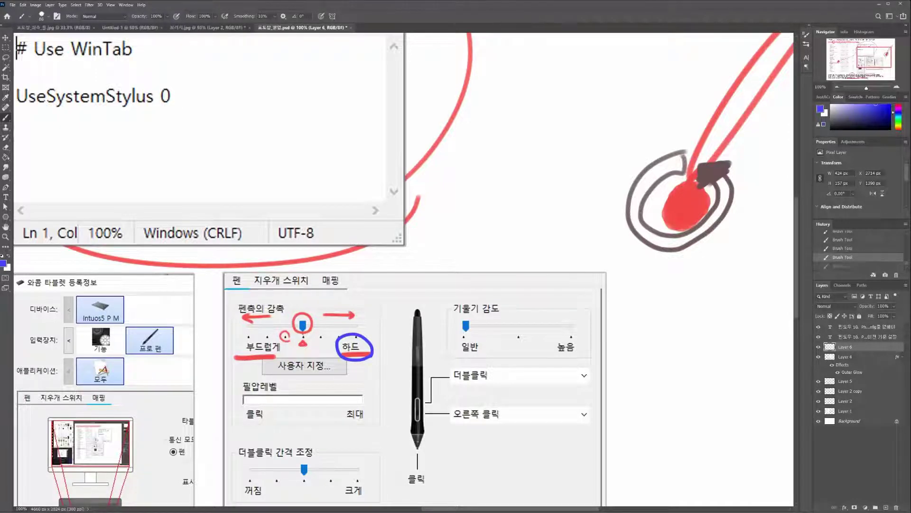
- Demonstrate light and heavy pen pressure with blue test strokes in the blank area beside the notepad screenshot, removing each stroke
left_click_drag(505, 147, 504, 202)
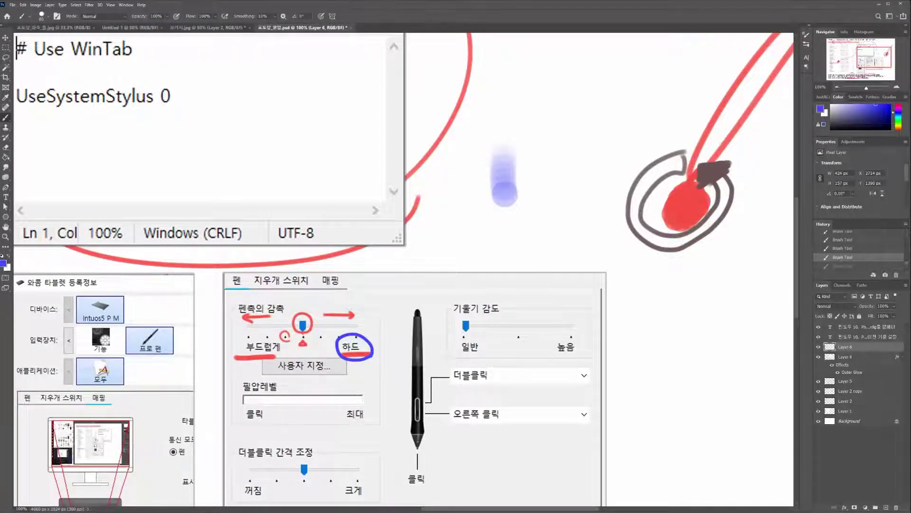
left_click_drag(541, 226, 544, 254)
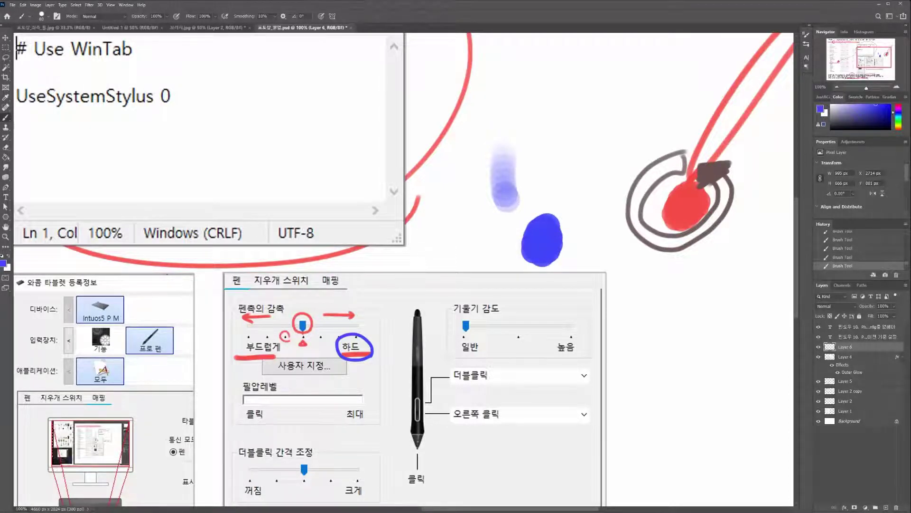
key("ctrl+z")
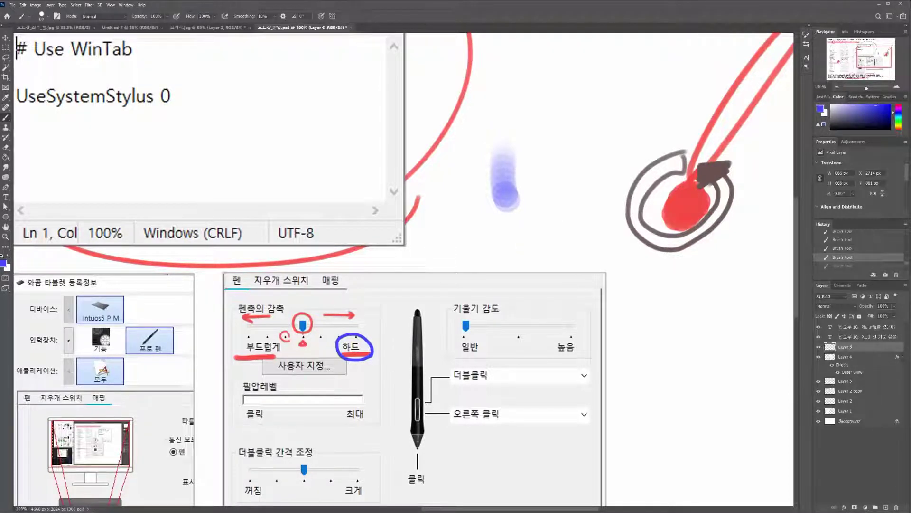
left_click_drag(547, 180, 540, 297)
key("ctrl+z")
left_click_drag(547, 143, 532, 314)
key("ctrl+z")
mouse_move(591, 157)
left_mouse_down()
mouse_move(524, 280)
mouse_move(515, 323)
left_mouse_up()
key("ctrl+z")
left_click_drag(593, 209, 498, 323)
key("ctrl+z")
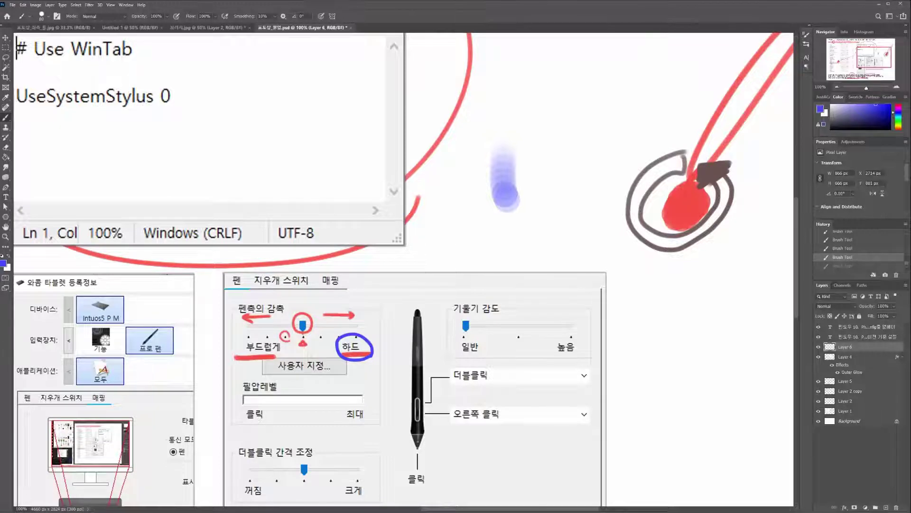
key("e")
mouse_move(510, 205)
left_mouse_down()
mouse_move(496, 156)
mouse_move(496, 194)
left_mouse_up()
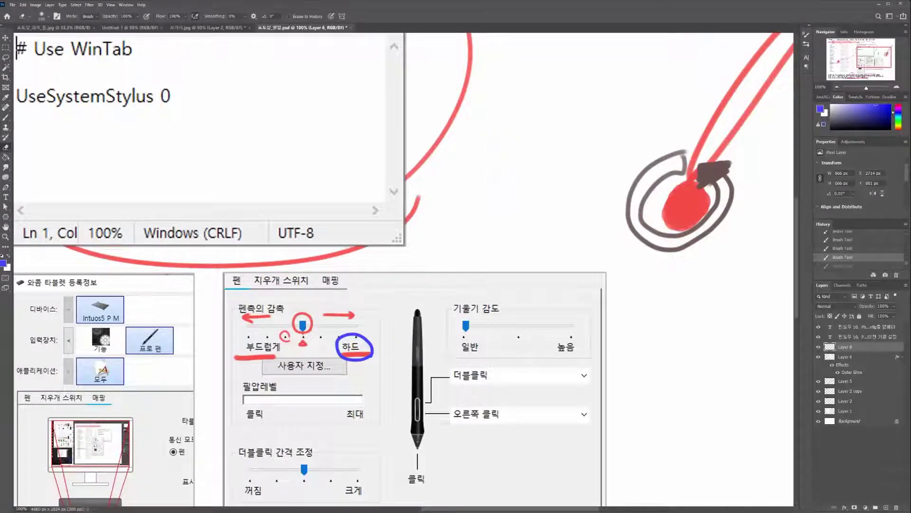
- Reduce the brush size and draw a blue arrow toward "하드" with an X above it, undoing stray strokes
key("b")
key("[")
key("[")
key("[")
key("[")
key("[")
key("[")
key("[")
key("[")
key("[")
key("[")
key("[")
key("[")
key("[")
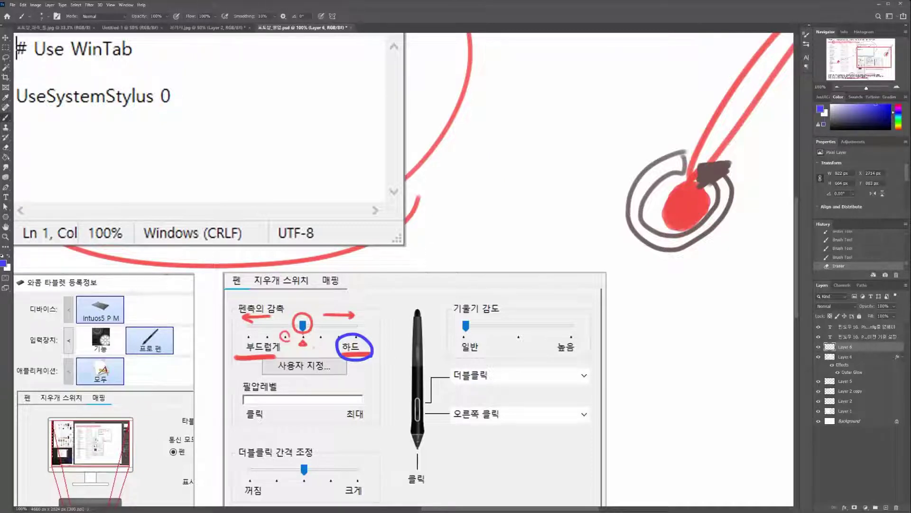
mouse_move(284, 352)
left_mouse_down()
mouse_move(311, 309)
mouse_move(278, 354)
left_mouse_up()
key("ctrl+z")
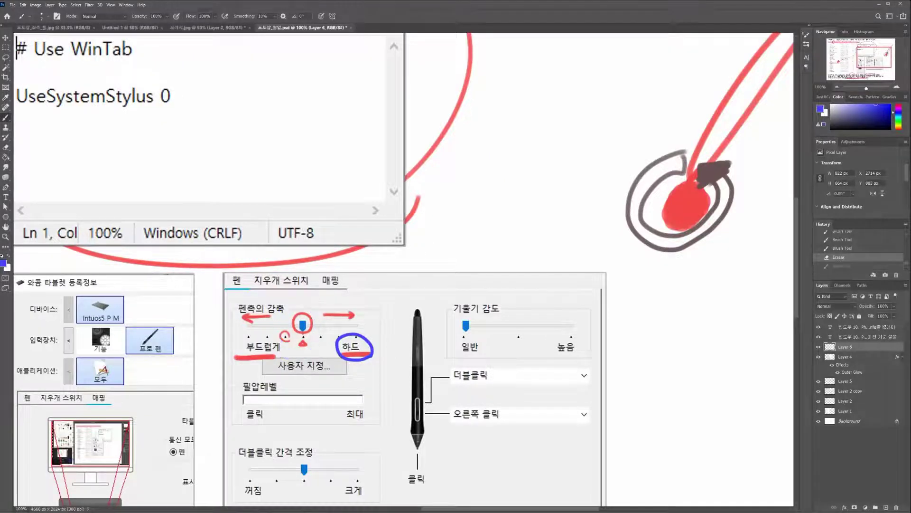
left_click_drag(403, 314, 428, 225)
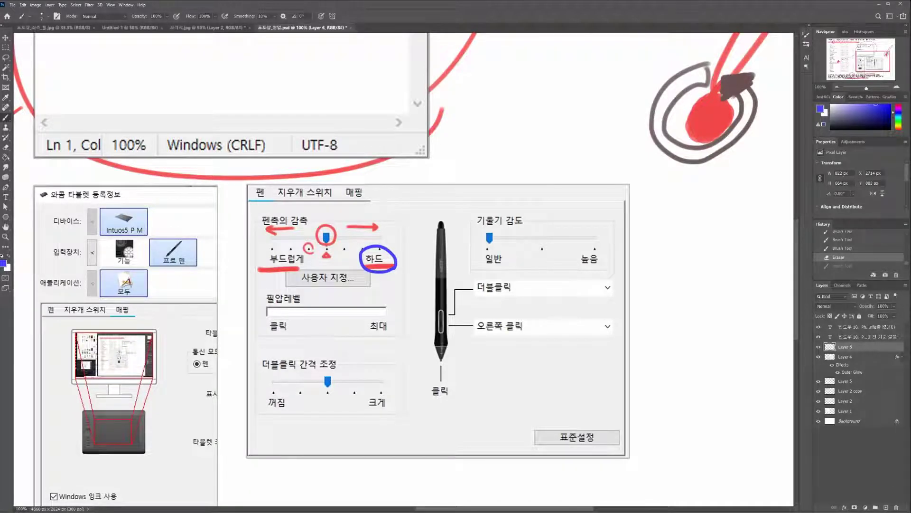
mouse_move(344, 252)
left_mouse_down()
mouse_move(385, 233)
mouse_move(388, 244)
left_mouse_up()
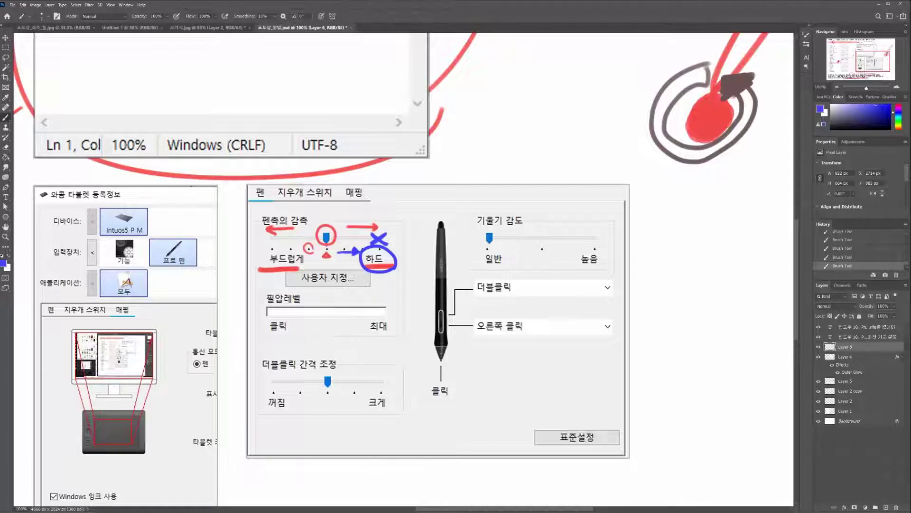
left_click_drag(489, 184, 623, 63)
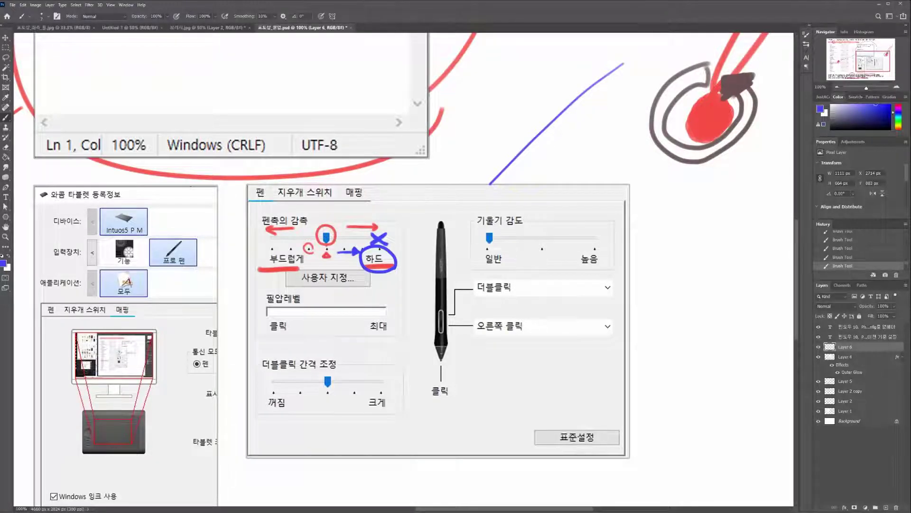
key("ctrl+z")
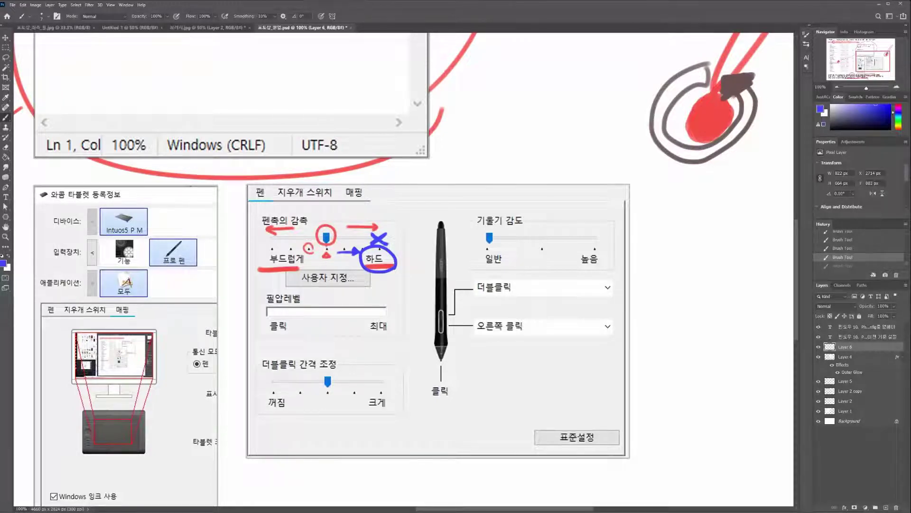
- Draw a blue arrow up from the pen tip feel section and handwrite "습관" at its tip, with "손" above it
left_click_drag(404, 269, 384, 308)
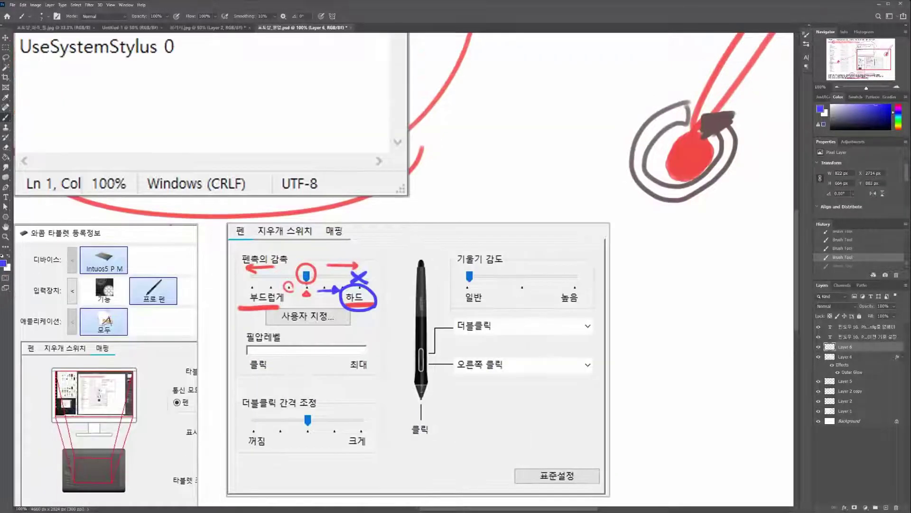
mouse_move(463, 156)
left_mouse_down()
mouse_move(457, 172)
mouse_move(476, 166)
mouse_move(458, 177)
mouse_move(481, 191)
left_mouse_up()
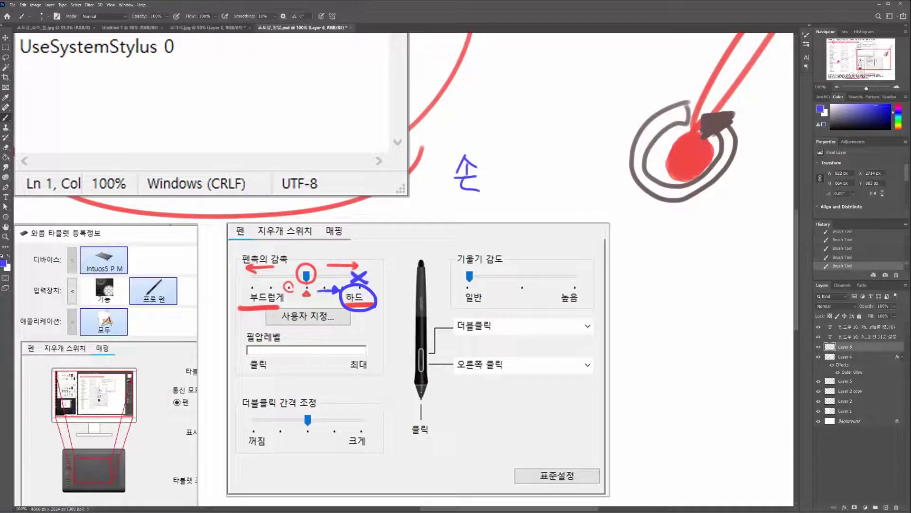
left_click_drag(337, 250, 441, 205)
left_click(424, 204)
mouse_move(428, 208)
left_mouse_down()
mouse_move(429, 218)
mouse_move(449, 210)
left_mouse_up()
left_click_drag(441, 213, 452, 211)
left_click_drag(456, 203, 460, 218)
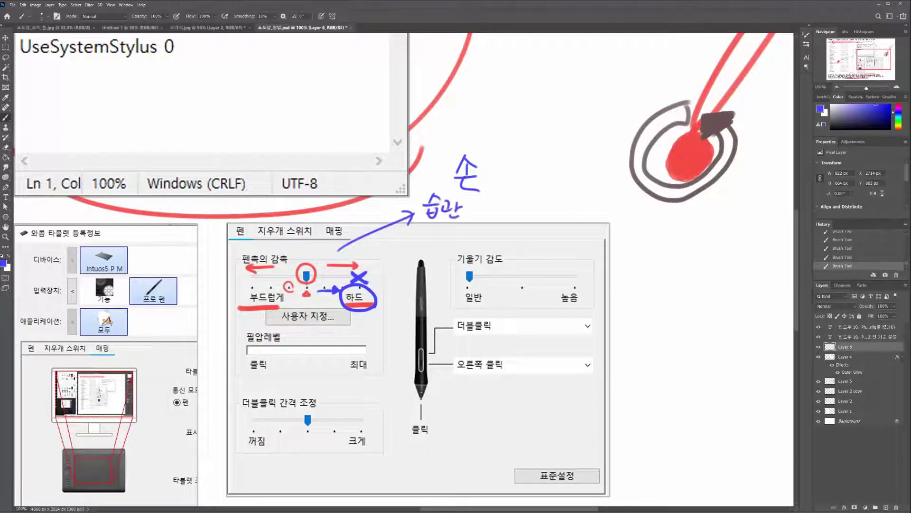
- Extend the handwritten blue note to the bulleted words "손목관리" and "통증"
left_click(440, 177)
left_click_drag(483, 162, 498, 176)
mouse_move(487, 181)
left_mouse_down()
mouse_move(495, 189)
mouse_move(516, 176)
left_mouse_up()
left_click_drag(519, 163, 522, 189)
left_click_drag(529, 163, 546, 187)
left_click(550, 183)
left_click(578, 174)
mouse_move(588, 164)
left_mouse_down()
mouse_move(608, 181)
mouse_move(597, 184)
mouse_move(626, 170)
left_mouse_up()
mouse_move(610, 173)
left_mouse_down()
mouse_move(628, 172)
mouse_move(615, 182)
left_mouse_up()
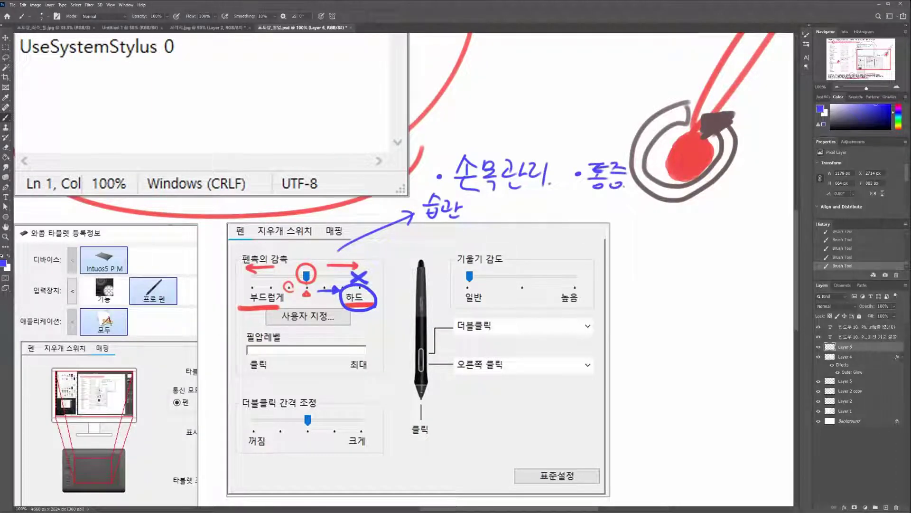
- Underline "습관" in blue and draw a star above the handwritten notes
left_click_drag(418, 225, 472, 225)
mouse_move(453, 137)
left_mouse_down()
mouse_move(447, 153)
mouse_move(453, 137)
mouse_move(379, 203)
left_mouse_up()
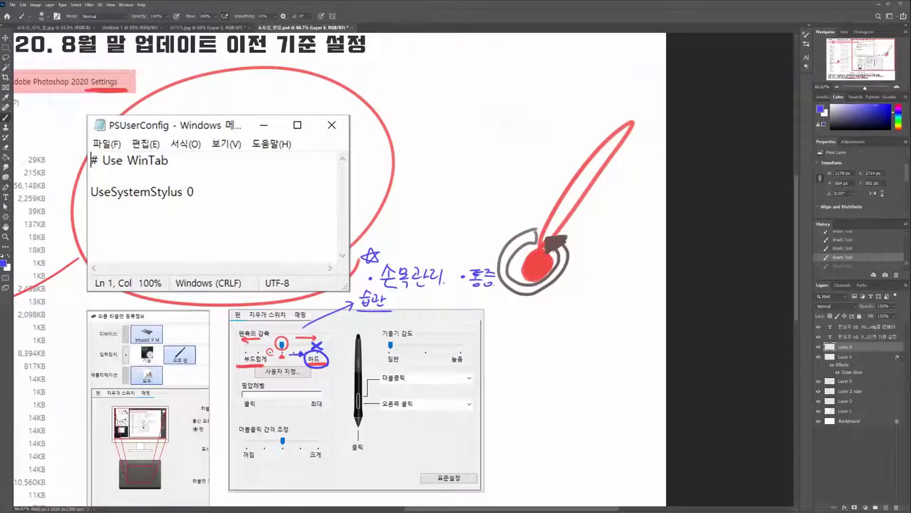
key("ctrl+z")
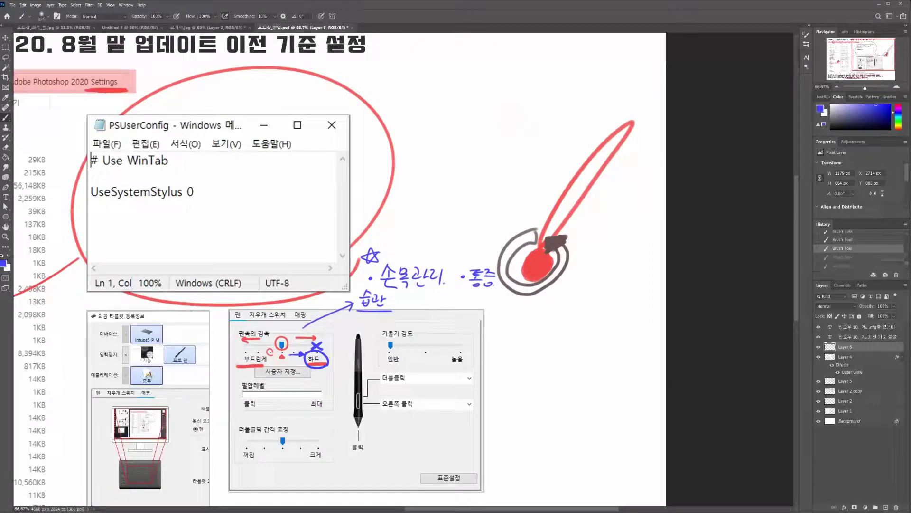
- Paint two broad soft-edged blue horizontal strokes across the area above the handwritten notes, undoing the extra test strokes
left_click_drag(294, 76, 665, 80)
left_click_drag(327, 111, 646, 117)
key("]")
mouse_move(423, 173)
left_mouse_down()
mouse_move(394, 214)
mouse_move(458, 244)
mouse_move(308, 254)
mouse_move(468, 221)
left_mouse_up()
key("ctrl+z")
mouse_move(368, 173)
left_mouse_down()
mouse_move(418, 193)
mouse_move(576, 208)
left_mouse_up()
key("ctrl+z")
- Switch to another brush preset from the NESSI_2018 group and draw a thin wavy blue line below the soft strokes
right_click(380, 198)
left_click(448, 270)
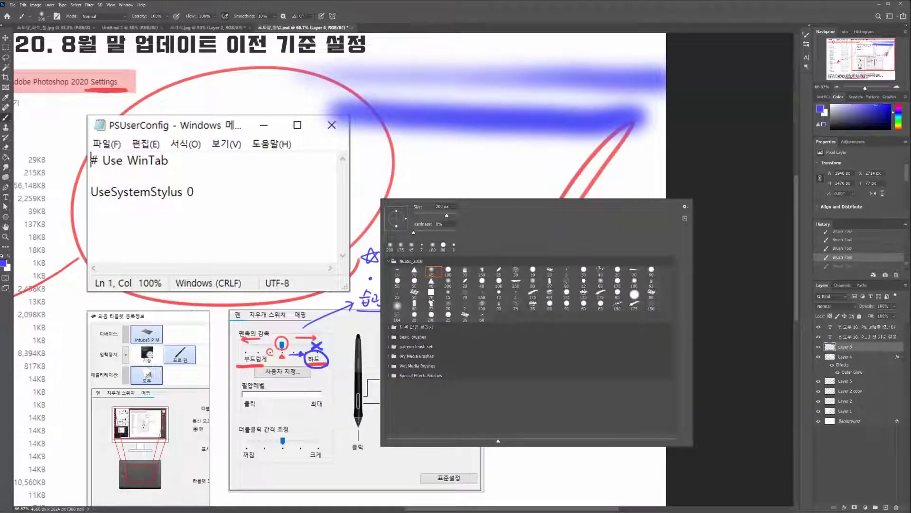
mouse_move(327, 190)
left_mouse_down()
mouse_move(331, 208)
mouse_move(589, 204)
left_mouse_up()
left_click_drag(583, 205, 628, 205)
key("ctrl+z")
left_click_drag(349, 181, 637, 169)
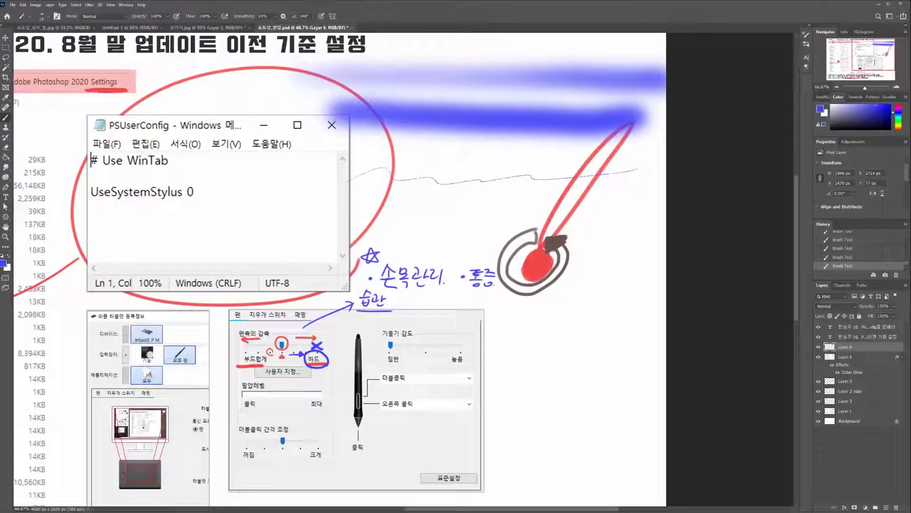
- Select the triangle brush preset and paint a thick wavy blue stroke below the thin line
key("bracketright")
key("bracketright")
key("bracketright")
key("bracketright")
key("bracketright")
key("bracketright")
key("bracketright")
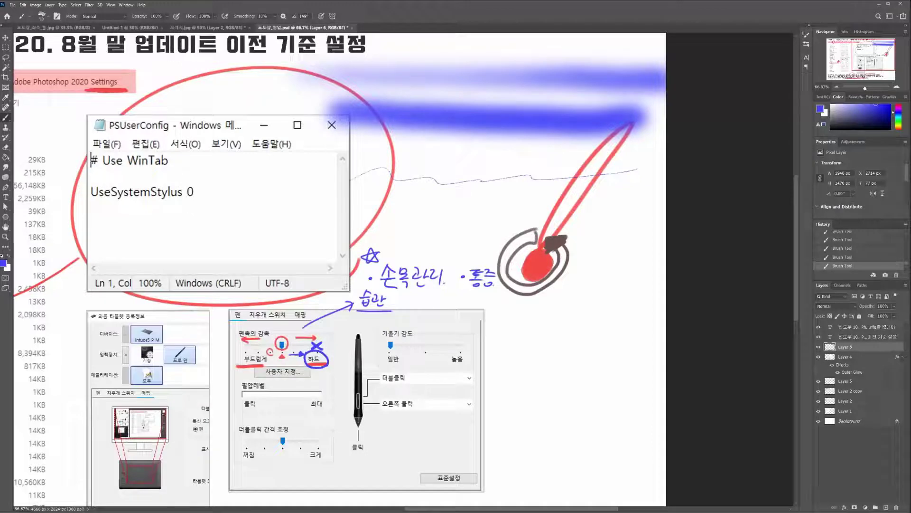
right_click(382, 205)
double_click(415, 278)
mouse_move(316, 211)
left_mouse_down()
mouse_move(493, 220)
mouse_move(585, 209)
mouse_move(435, 207)
mouse_move(656, 207)
left_mouse_up()
key("ctrl+z")
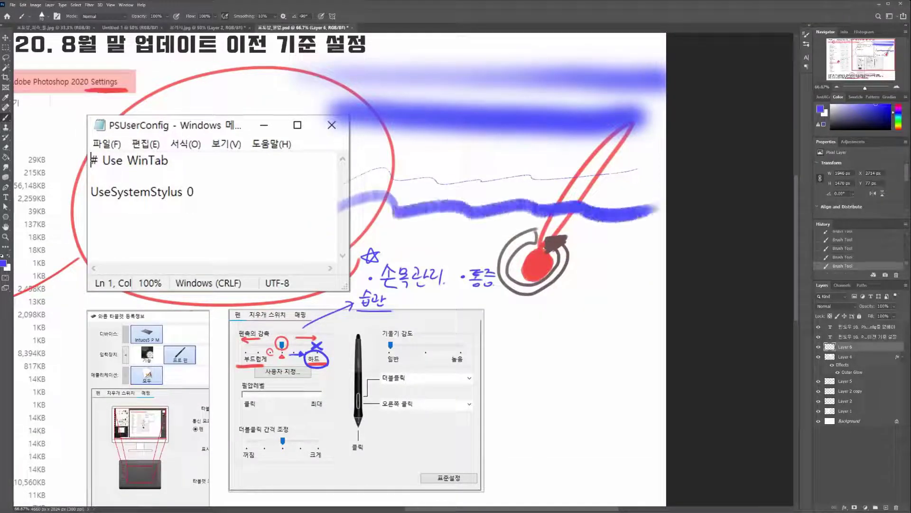
- Choose the 19 px round brush with 100% hardness and draw a wavy blue line below the thick stroke, undoing the extra attempts
right_click(417, 227)
left_click(573, 301)
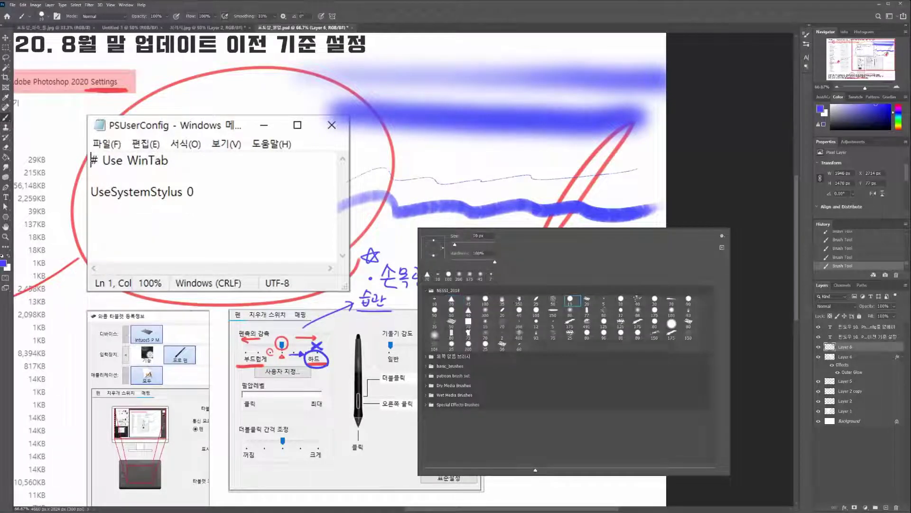
mouse_move(314, 253)
left_mouse_down()
mouse_move(337, 241)
mouse_move(488, 251)
mouse_move(610, 245)
left_mouse_up()
key("ctrl+z")
left_click_drag(303, 249, 666, 240)
key("ctrl+z")
mouse_move(312, 171)
left_mouse_down()
mouse_move(299, 208)
mouse_move(361, 227)
left_mouse_up()
key("ctrl+z")
mouse_move(374, 231)
left_mouse_down()
mouse_move(492, 239)
mouse_move(597, 232)
left_mouse_up()
right_click(441, 229)
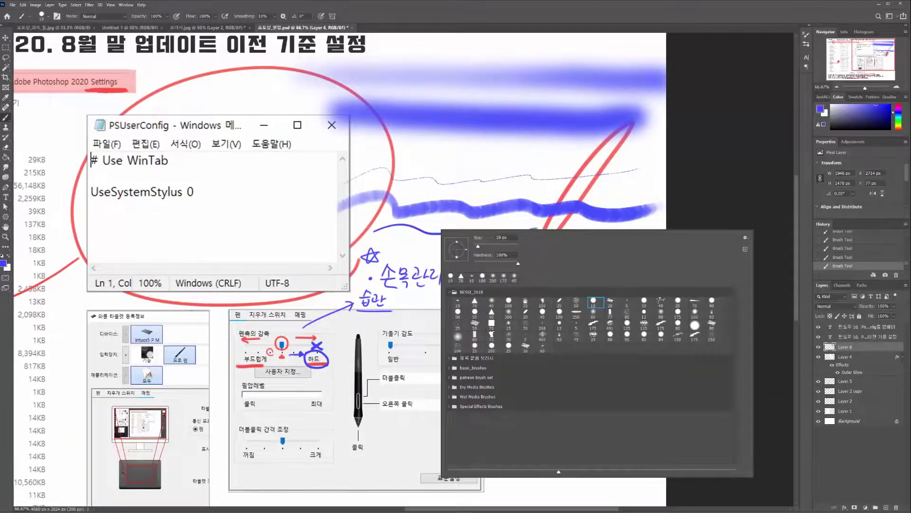
key("Escape")
key("ctrl+z")
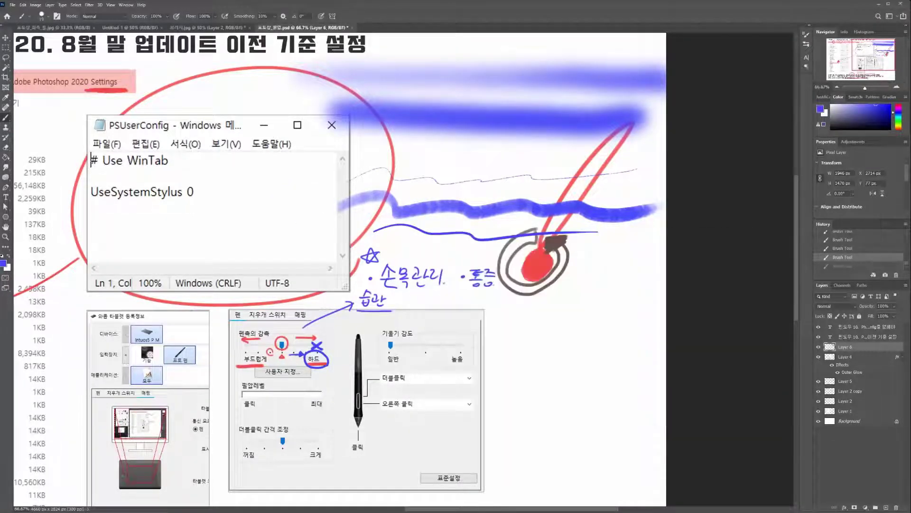
- Select the triangle brush preset in the NESSI_2018 group and examine its rename and delete options, undoing the test strokes
mouse_move(641, 264)
left_mouse_down()
mouse_move(522, 287)
mouse_move(605, 306)
mouse_move(496, 335)
left_mouse_up()
key("ctrl+z")
right_click(343, 231)
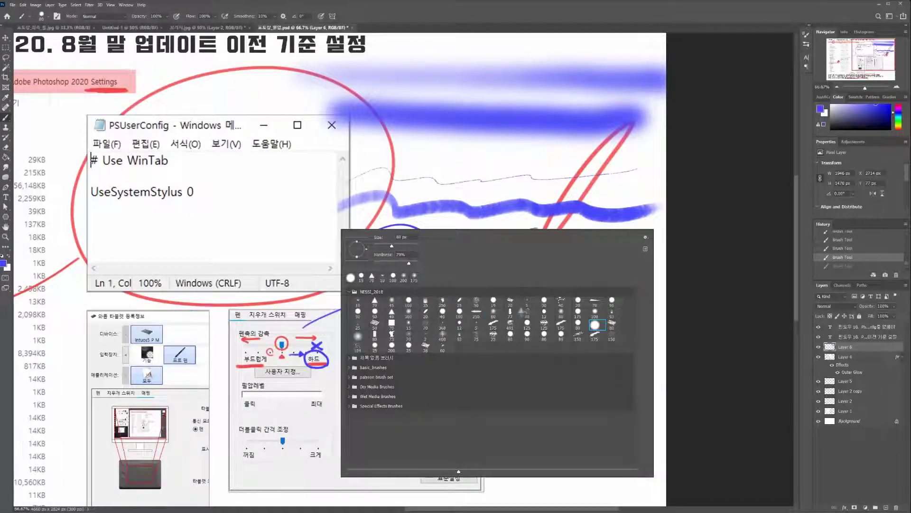
left_click(375, 300)
right_click(378, 301)
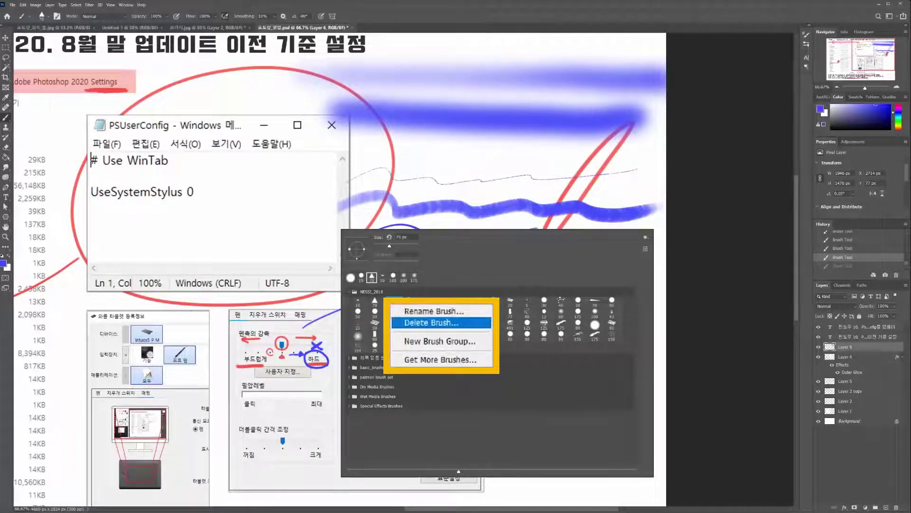
key("Escape")
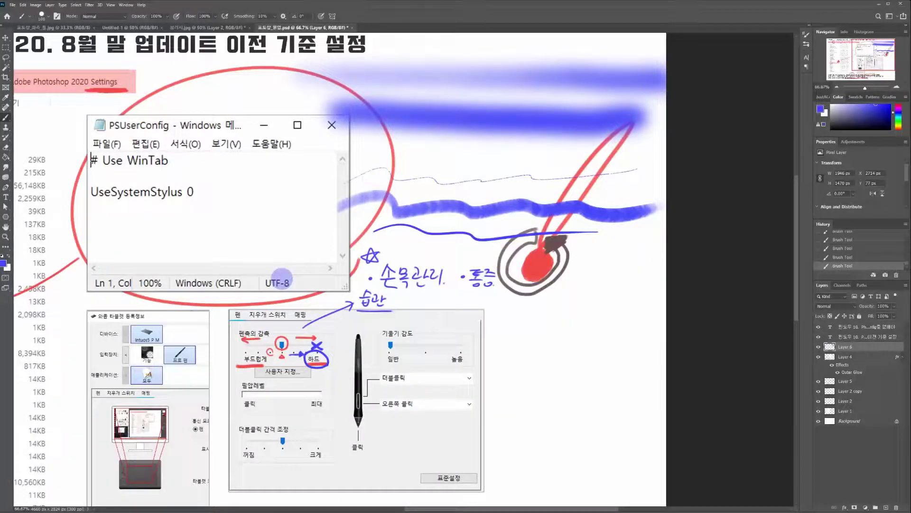
key("ctrl+z")
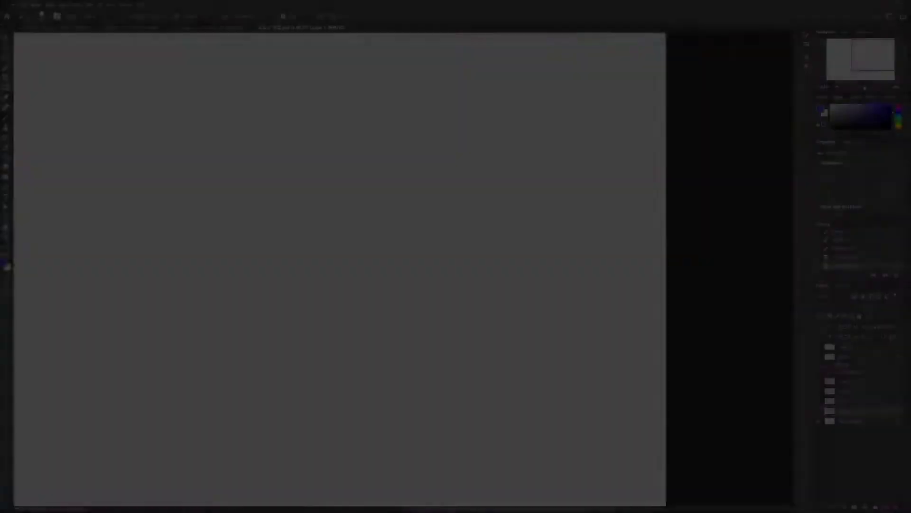
- Add a new empty layer above Layer 1, keep the other drawing layers hidden, and activate the Brush tool with a dark colour
scroll(403, 269, "left", 3)
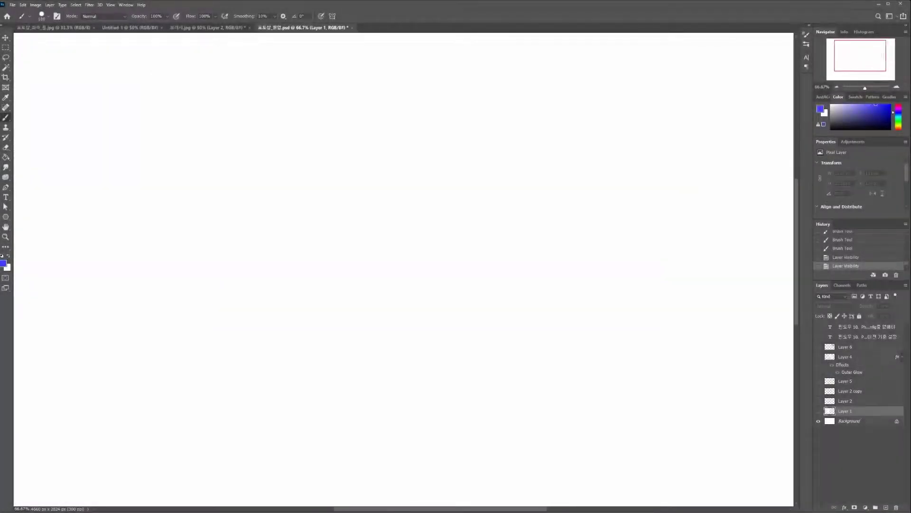
scroll(404, 269, "up", 1)
scroll(403, 270, "right", 2)
scroll(403, 269, "down", 1)
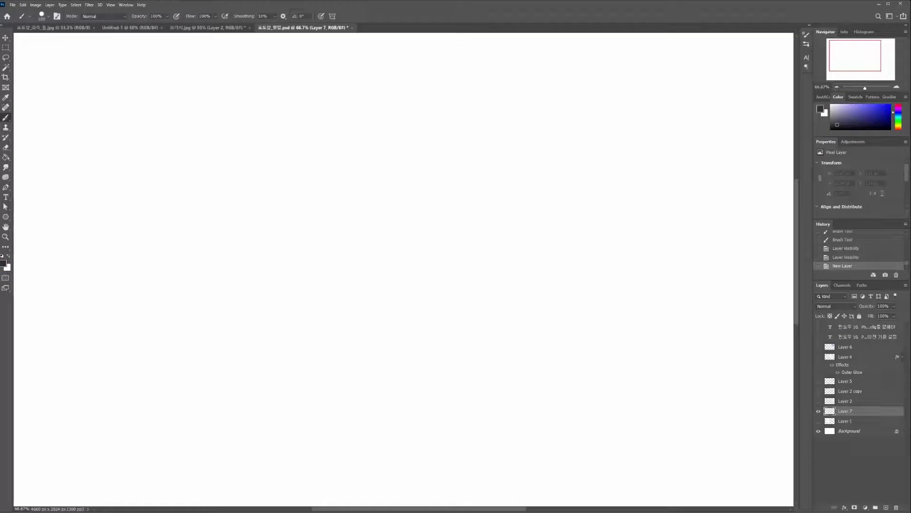
left_click(5, 118)
- Examine the paint symmetry options of the Brush tool, from Vertical through Radial
left_click(333, 17)
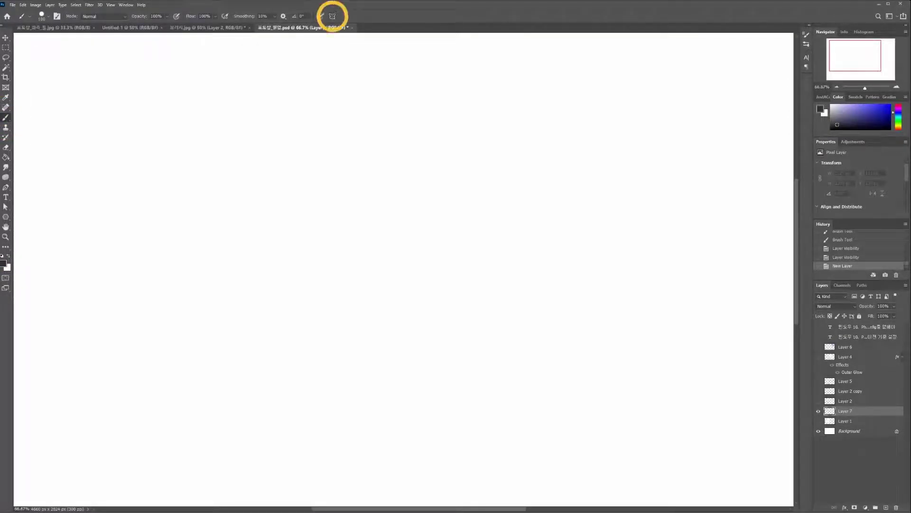
key("Escape")
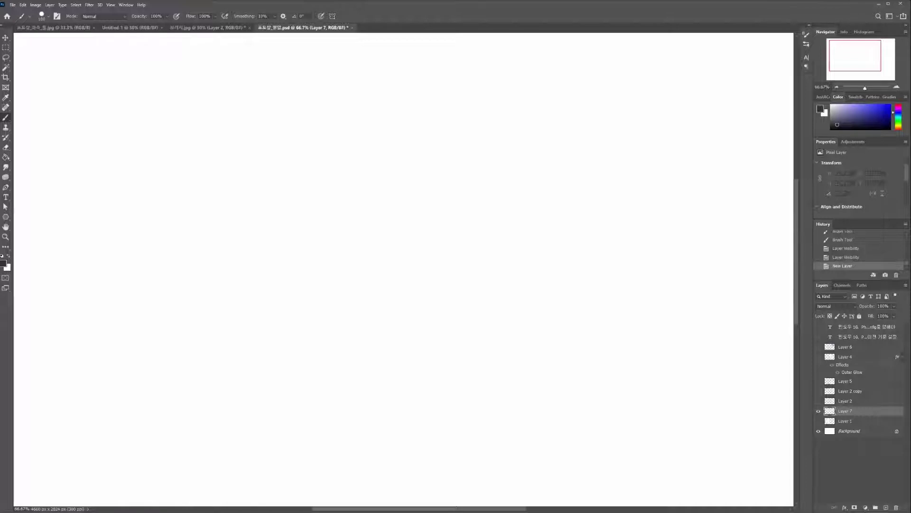
left_click(333, 16)
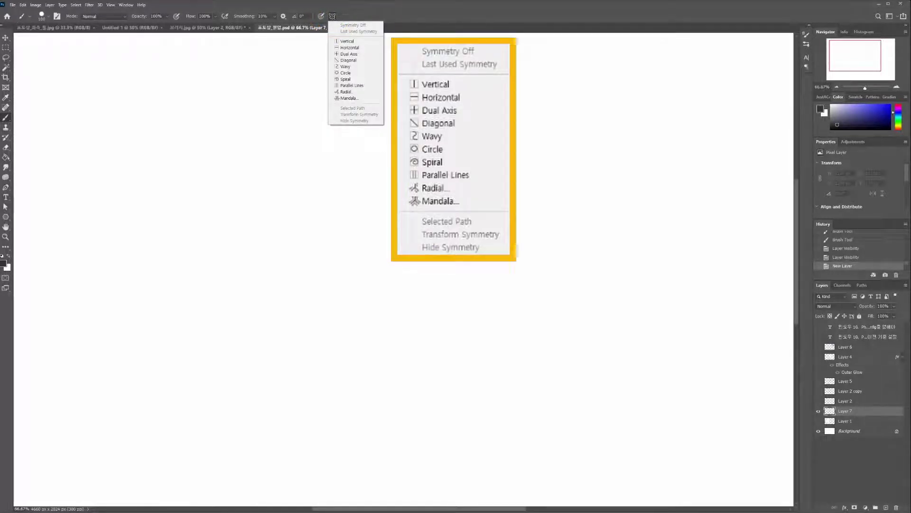
key("Down")
key("Down")
key("Down")
key("Down")
key("Down")
key("Down")
key("Down")
key("Down")
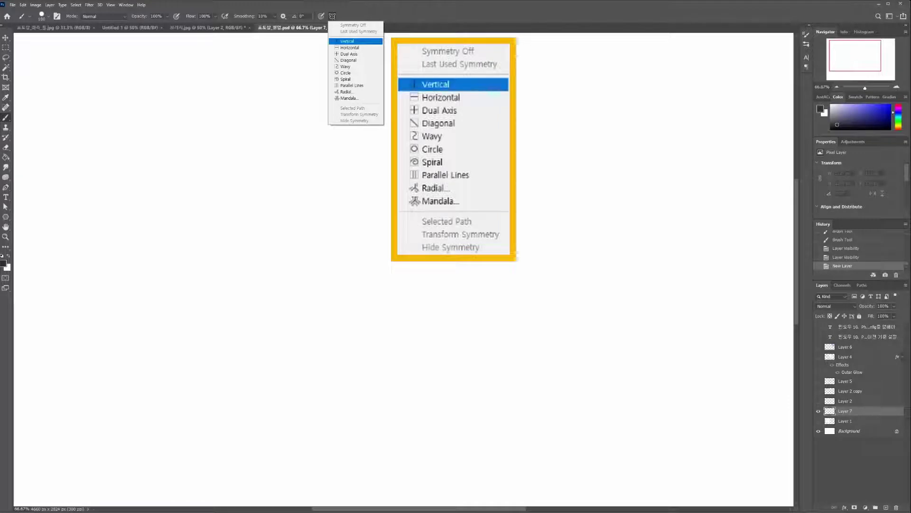
key("Down")
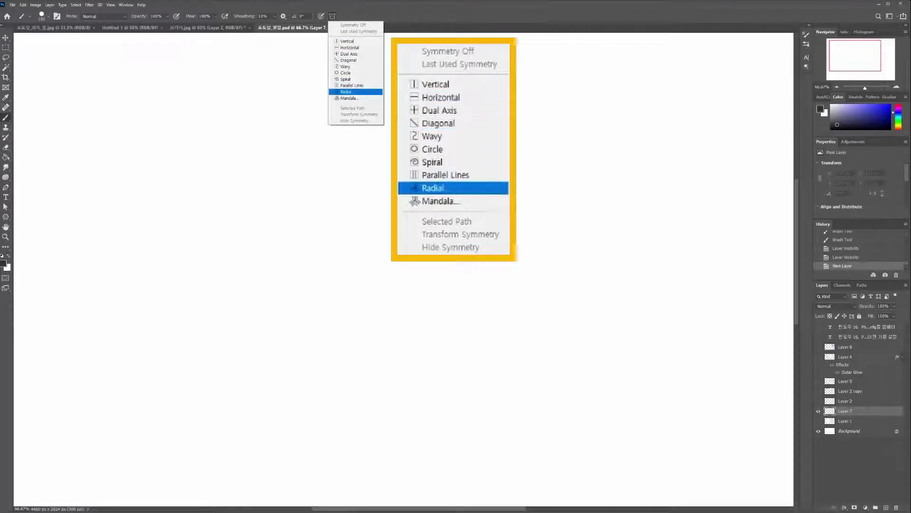
key("Up")
key("Up")
key("Up")
key("Up")
key("Up")
key("Up")
key("Up")
key("Up")
key("Down")
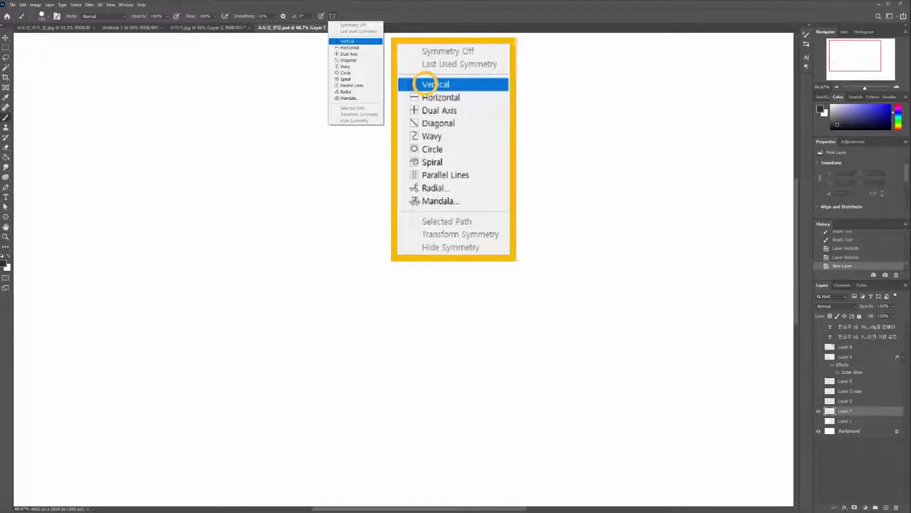
- Apply a Vertical symmetry axis at the canvas centre and commit it for painting with the Brush tool
left_click(347, 41)
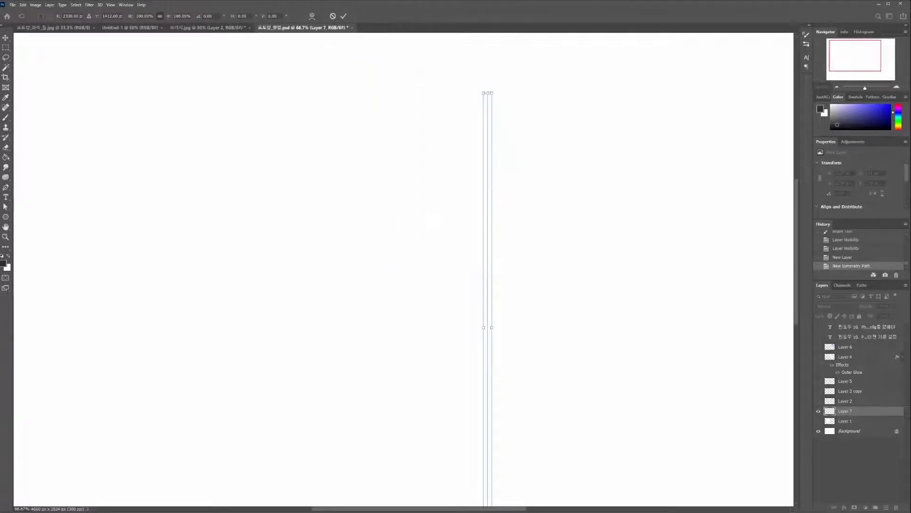
left_click_drag(488, 328, 448, 269)
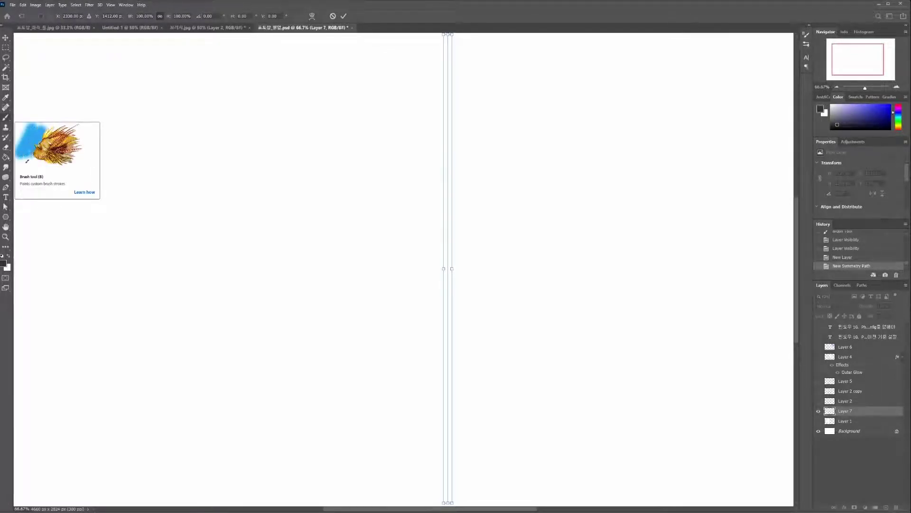
left_click(6, 117)
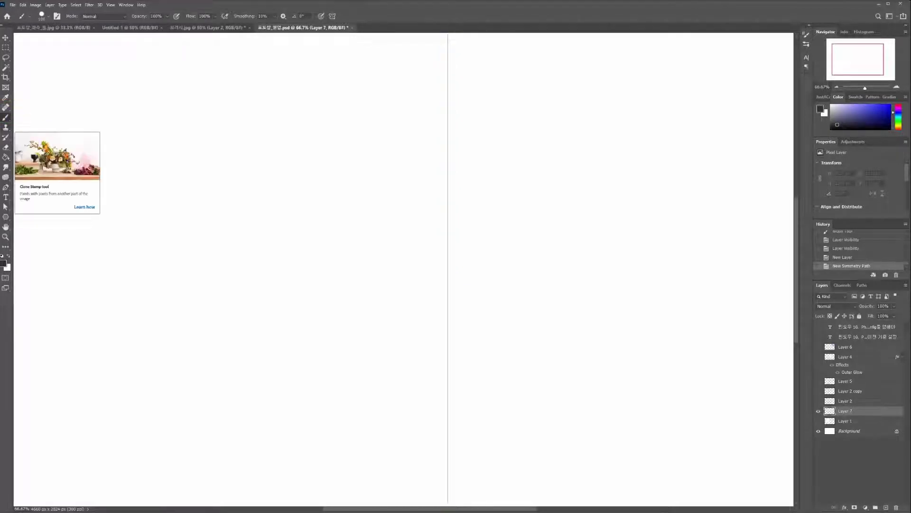
- Draw mirrored heart, butterfly and wide wing shapes across the vertical axis, undoing each one
mouse_move(448, 131)
left_mouse_down()
mouse_move(419, 108)
mouse_move(391, 101)
mouse_move(366, 108)
mouse_move(353, 125)
mouse_move(356, 153)
mouse_move(417, 211)
left_mouse_up()
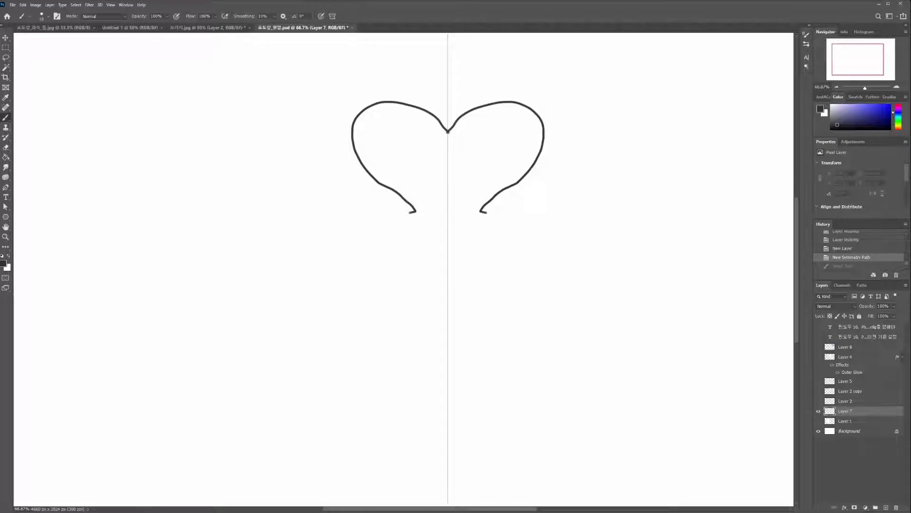
key("ctrl+z")
mouse_move(446, 139)
left_mouse_down()
mouse_move(388, 66)
mouse_move(286, 82)
mouse_move(275, 144)
mouse_move(299, 183)
mouse_move(396, 249)
mouse_move(347, 287)
mouse_move(337, 335)
mouse_move(358, 344)
mouse_move(394, 331)
mouse_move(448, 264)
left_mouse_up()
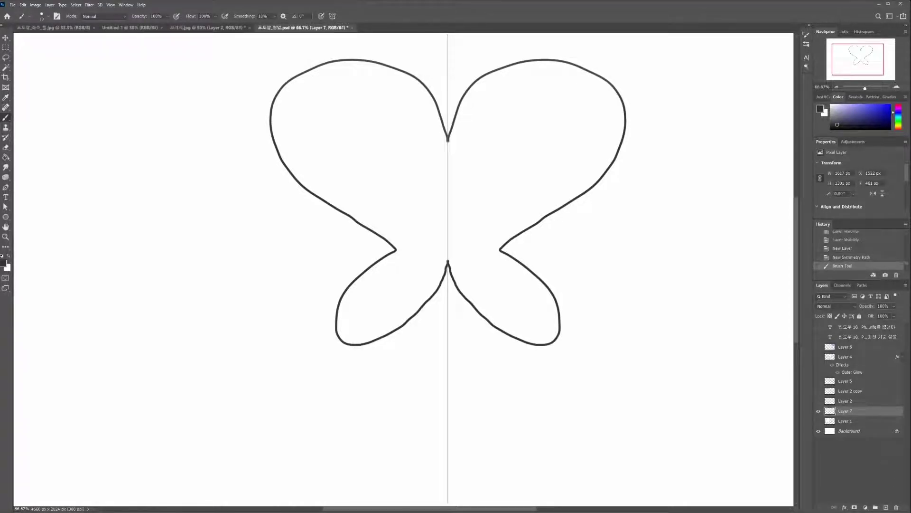
key("ctrl+z")
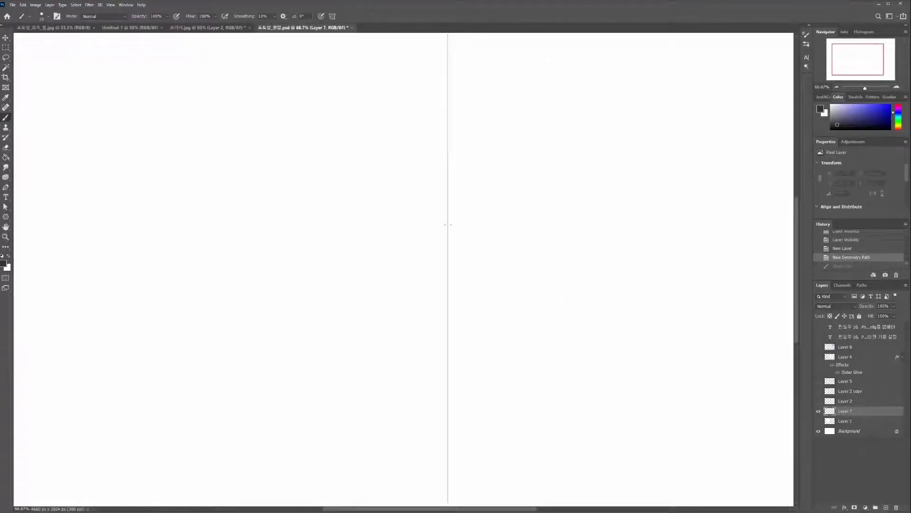
mouse_move(447, 224)
left_mouse_down()
mouse_move(167, 241)
mouse_move(180, 258)
mouse_move(438, 287)
mouse_move(357, 338)
mouse_move(348, 369)
mouse_move(446, 319)
left_mouse_up()
key("ctrl+z")
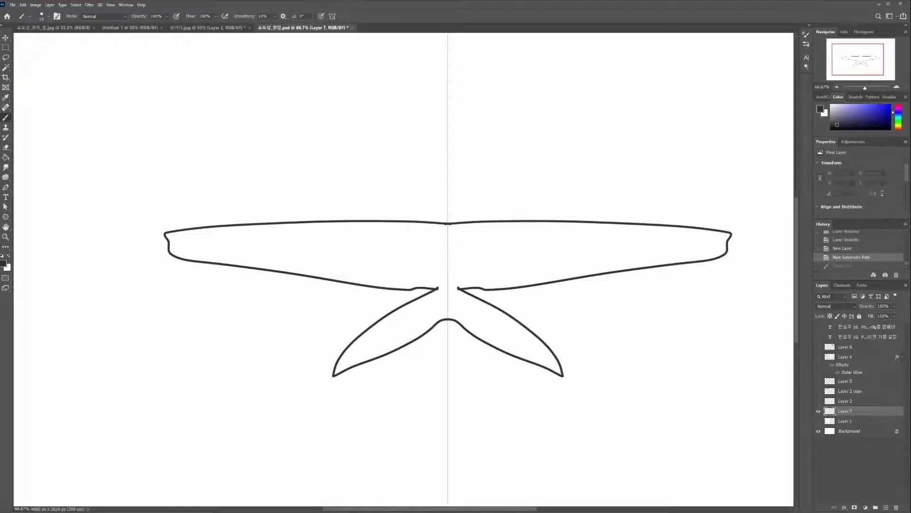
- Switch the paint symmetry to Dual Axis, commit the axes at their default position, and return to the Brush tool
left_click(332, 16)
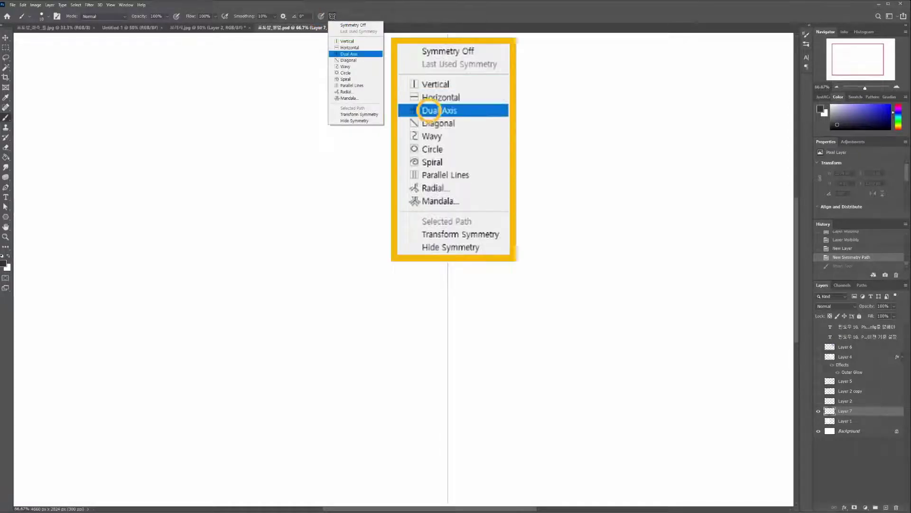
left_click(349, 54)
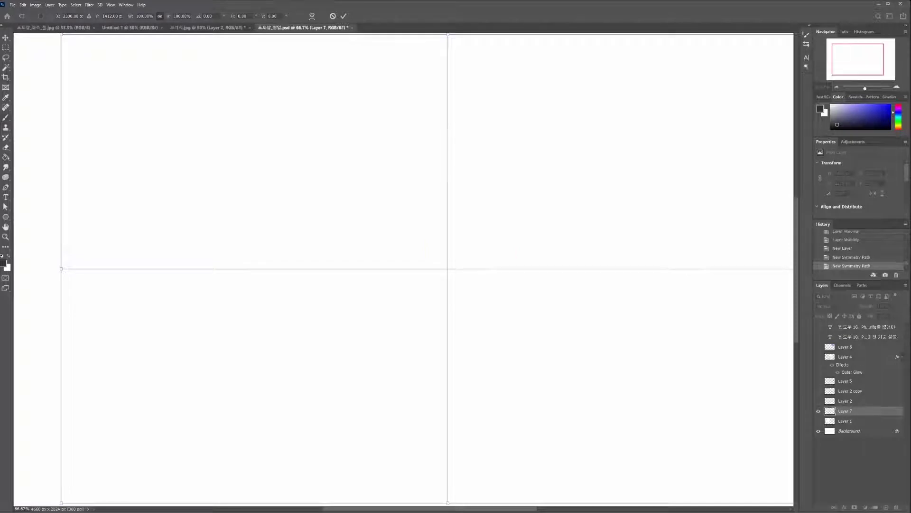
key("Return")
left_click(6, 117)
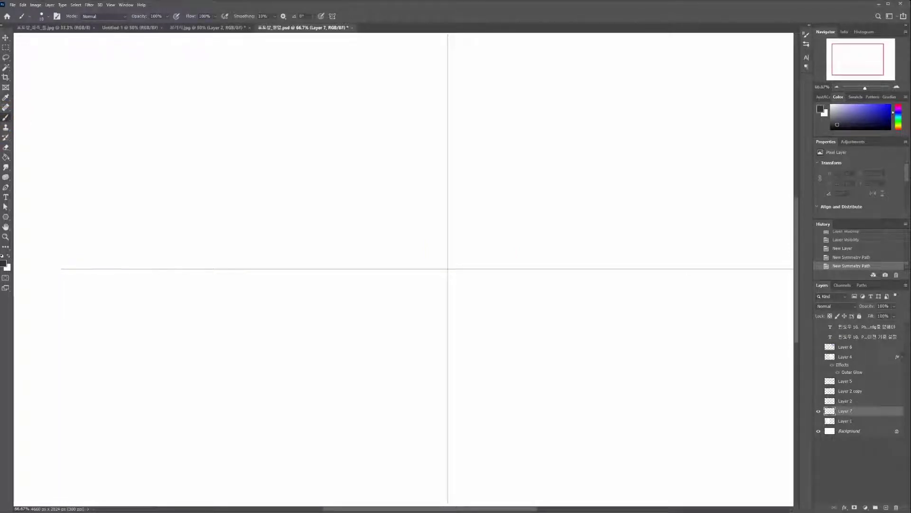
- Draw a four-petal shape and a detailed flower pattern around the crossing axes, and undo both strokes
mouse_move(449, 224)
left_mouse_down()
mouse_move(325, 126)
mouse_move(267, 173)
mouse_move(305, 210)
mouse_move(390, 233)
mouse_move(438, 268)
left_mouse_up()
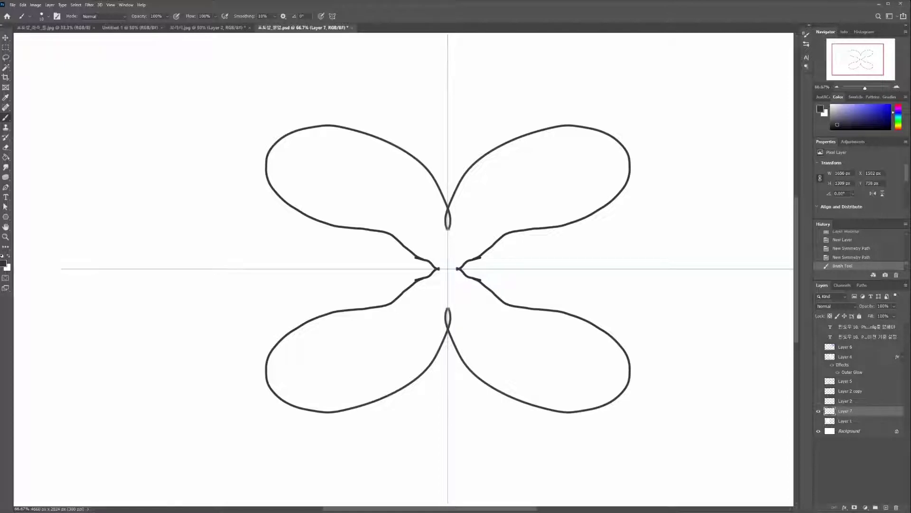
mouse_move(396, 234)
left_mouse_down()
mouse_move(275, 220)
mouse_move(338, 267)
mouse_move(415, 269)
mouse_move(460, 252)
mouse_move(451, 267)
mouse_move(433, 235)
mouse_move(470, 244)
mouse_move(433, 264)
mouse_move(423, 214)
mouse_move(383, 268)
mouse_move(371, 254)
mouse_move(394, 249)
mouse_move(401, 264)
mouse_move(374, 236)
mouse_move(412, 221)
mouse_move(404, 198)
mouse_move(388, 205)
mouse_move(403, 228)
mouse_move(326, 272)
left_mouse_up()
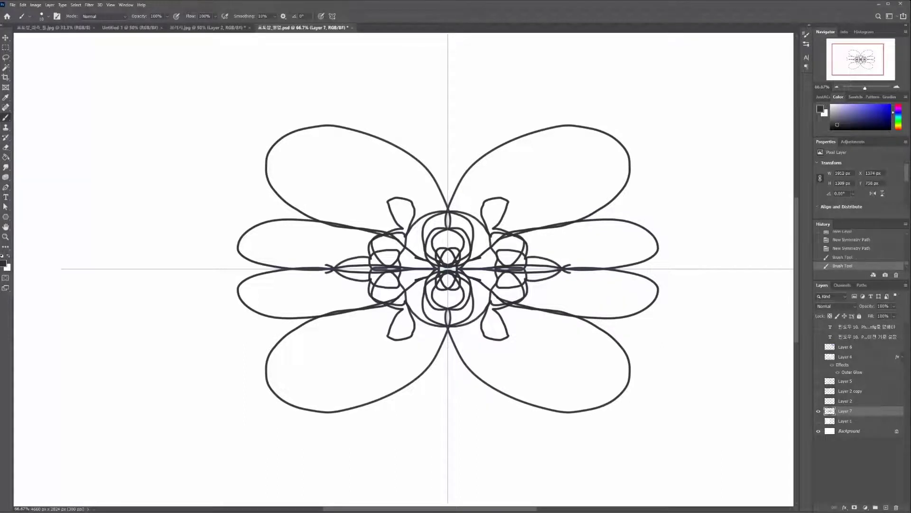
key("ctrl+z")
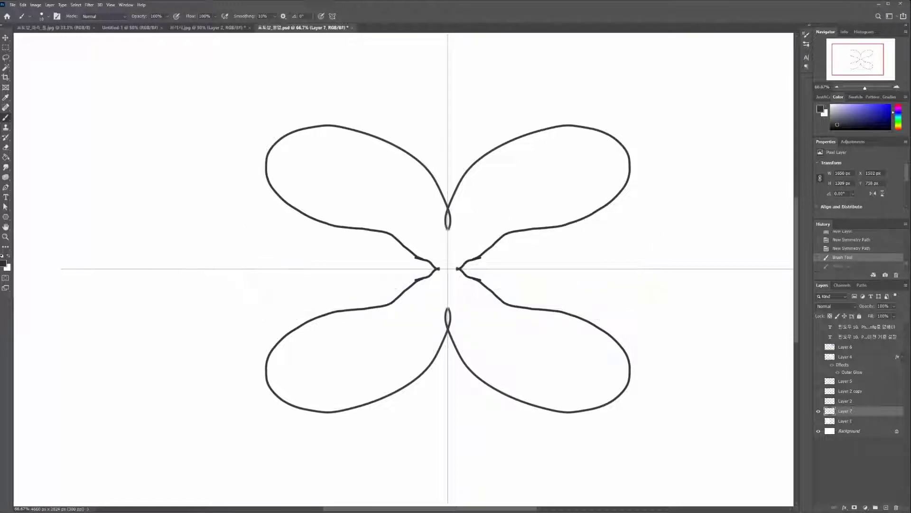
key("ctrl+z")
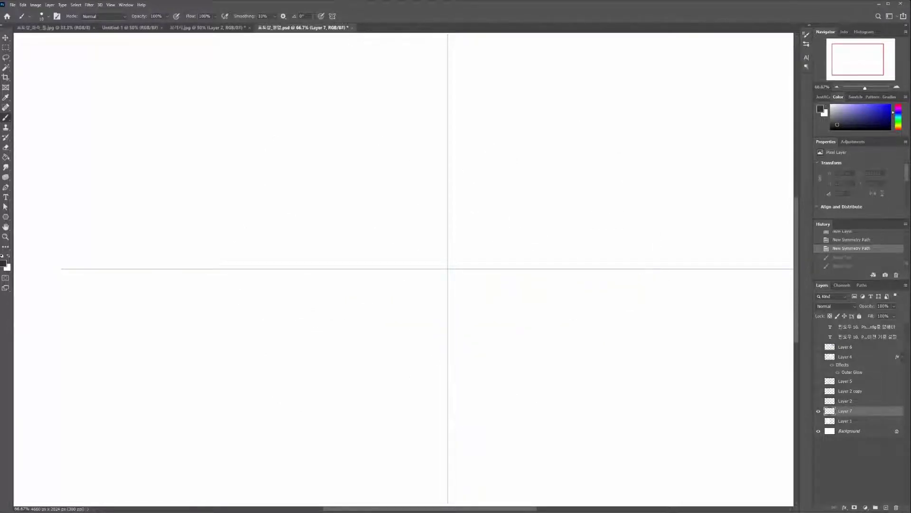
- Switch the paint symmetry to Spiral, draw two test strokes along the spiral path, and undo them
left_click(333, 16)
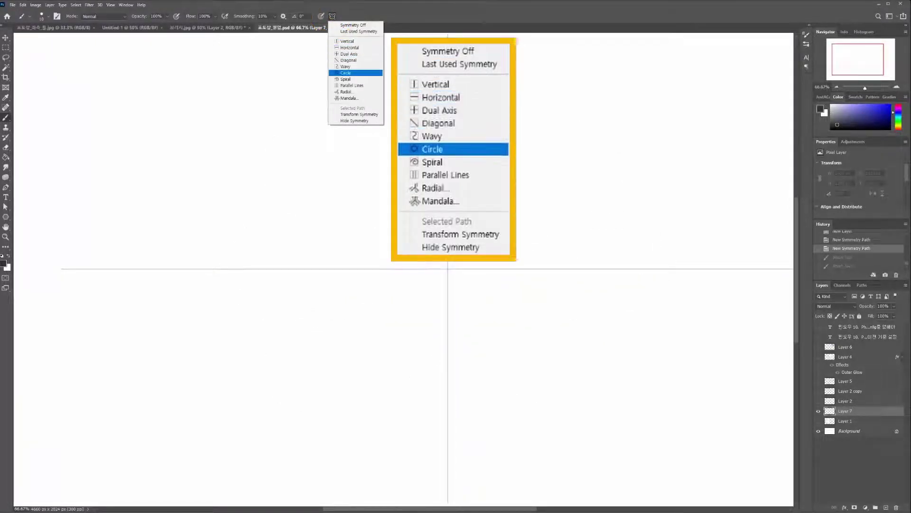
left_click(343, 79)
mouse_move(442, 270)
left_mouse_down()
mouse_move(441, 228)
mouse_move(377, 270)
mouse_move(383, 322)
mouse_move(415, 360)
mouse_move(526, 375)
mouse_move(593, 302)
mouse_move(584, 209)
mouse_move(551, 161)
mouse_move(488, 107)
mouse_move(375, 106)
mouse_move(281, 174)
mouse_move(250, 289)
mouse_move(265, 355)
mouse_move(312, 426)
mouse_move(384, 477)
mouse_move(460, 510)
left_mouse_up()
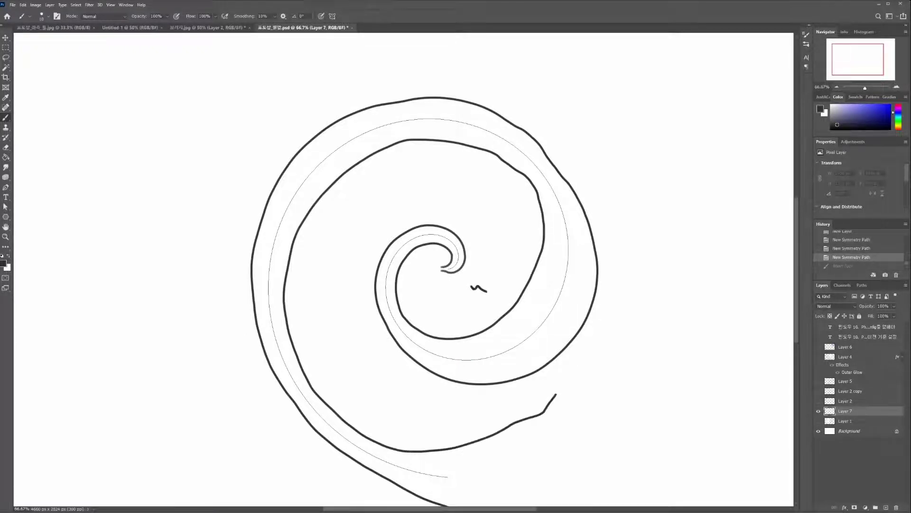
key("ctrl+z")
mouse_move(445, 269)
left_mouse_down()
mouse_move(461, 250)
mouse_move(378, 291)
mouse_move(485, 387)
mouse_move(576, 298)
mouse_move(570, 194)
mouse_move(479, 126)
mouse_move(361, 130)
mouse_move(277, 231)
mouse_move(265, 331)
mouse_move(306, 402)
mouse_move(430, 498)
mouse_move(463, 504)
left_mouse_up()
key("ctrl+z")
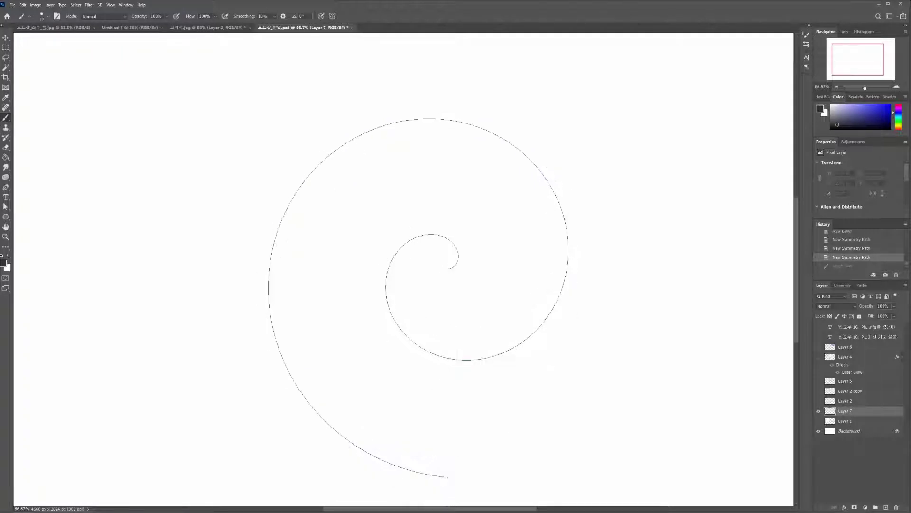
- Switch the paint symmetry to Parallel Lines and commit the path at its default size
left_click(332, 16)
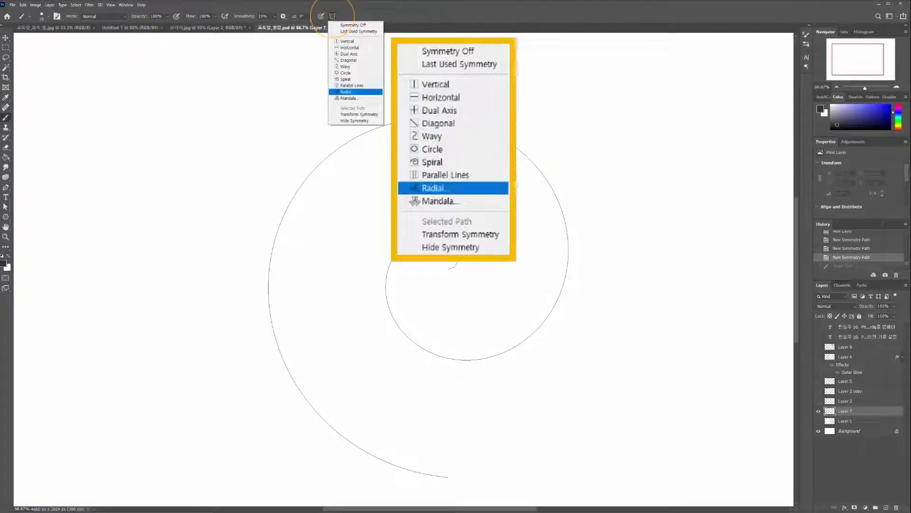
left_click(352, 86)
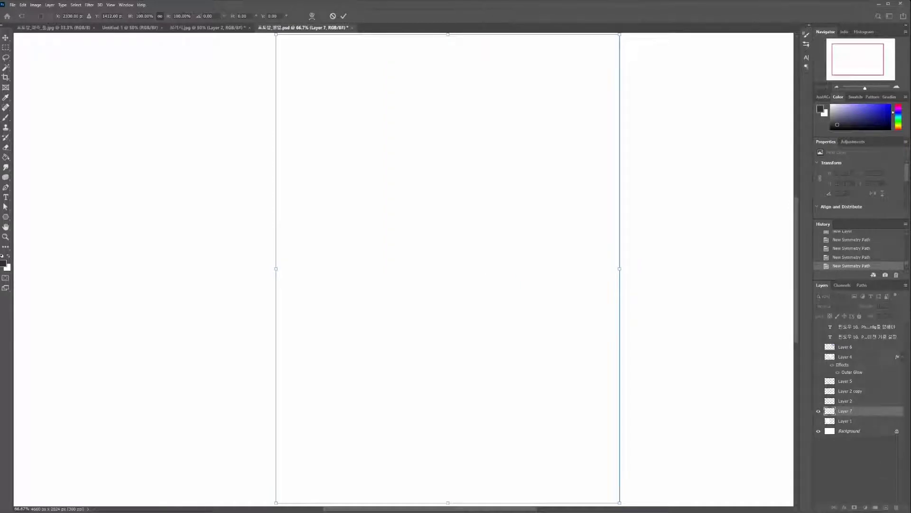
key("Return")
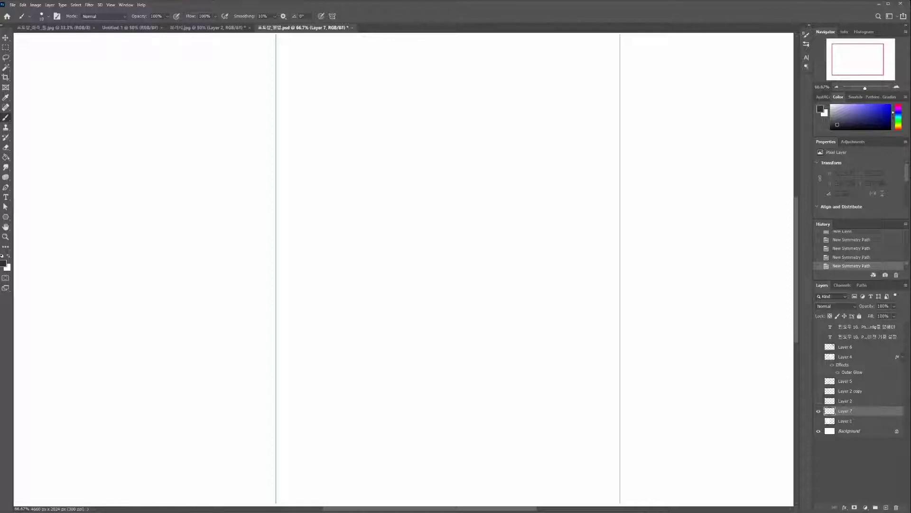
- Paint test strokes across and beside the parallel symmetry lines, undoing each one
mouse_move(171, 173)
left_mouse_down()
mouse_move(125, 206)
mouse_move(86, 214)
mouse_move(275, 281)
mouse_move(618, 208)
left_mouse_up()
key("ctrl+z")
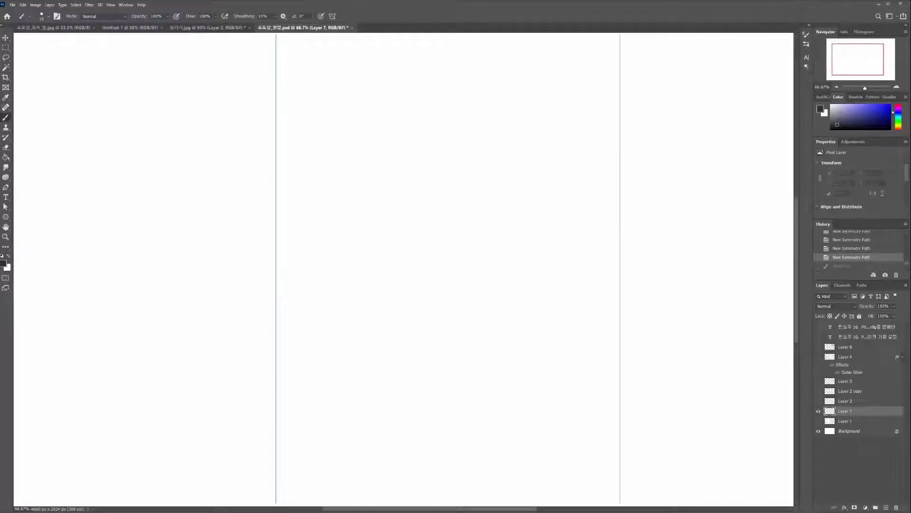
left_click_drag(204, 212, 620, 225)
key("ctrl+z")
left_click_drag(257, 140, 244, 263)
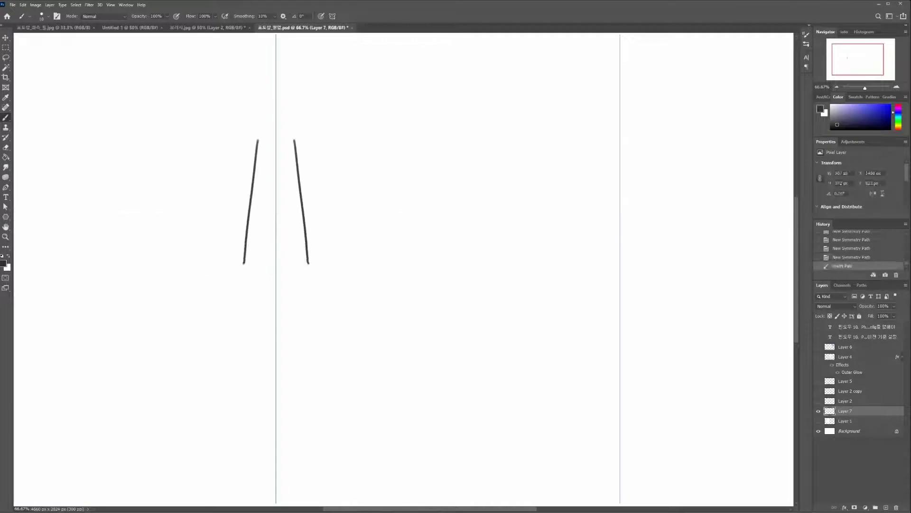
key("ctrl+minus")
key("ctrl+minus")
key("ctrl+z")
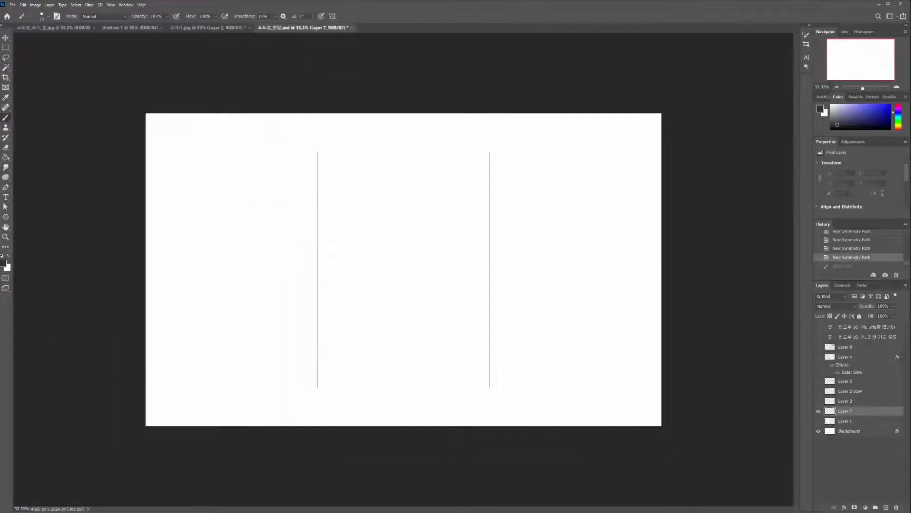
- Try short curved strokes in the areas beside the right parallel symmetry line, undoing each one
mouse_move(531, 220)
left_mouse_down()
mouse_move(551, 258)
mouse_move(548, 252)
left_mouse_up()
key("ctrl+z")
key("c")
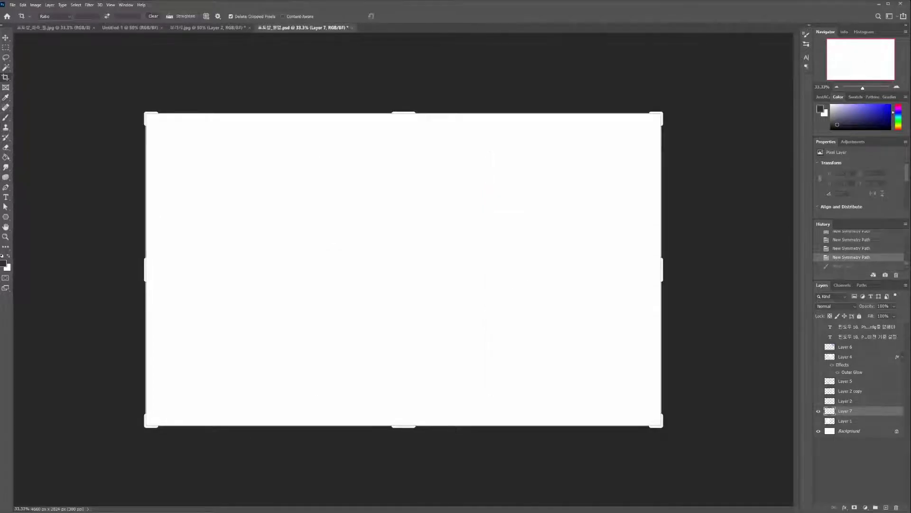
key("Return")
key("b")
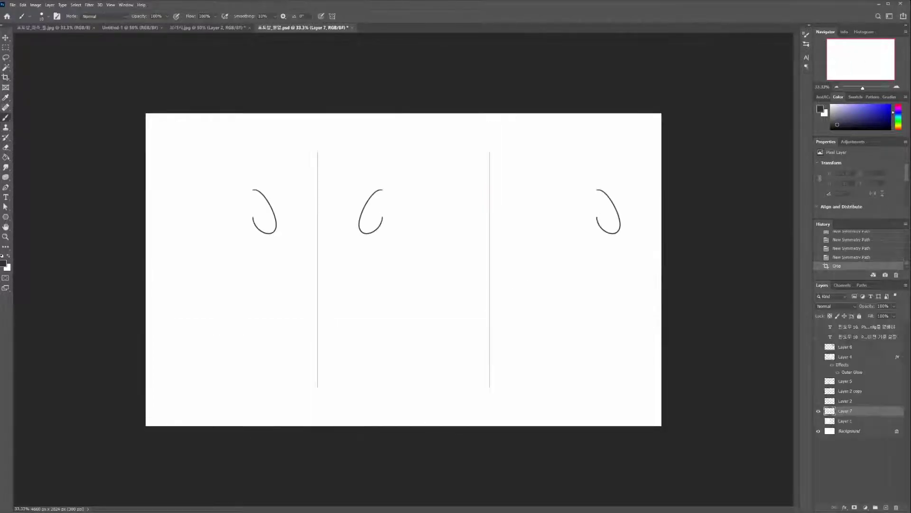
key("ctrl+z")
key("ctrl+plus")
mouse_move(646, 178)
left_mouse_down()
mouse_move(669, 203)
mouse_move(664, 193)
left_mouse_up()
key("ctrl+z")
mouse_move(647, 150)
left_mouse_down()
mouse_move(663, 173)
mouse_move(628, 167)
mouse_move(624, 203)
mouse_move(643, 182)
left_mouse_up()
key("ctrl+z")
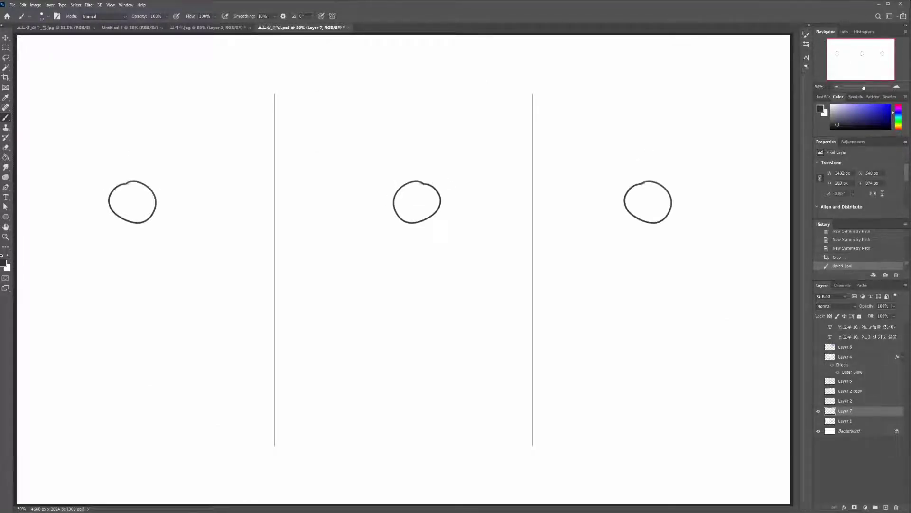
- Complete the mirrored characters around the parallel lines with two eyes, a triangular body, a pointed hat and a three-lobed flower on top
mouse_move(648, 223)
left_mouse_down()
mouse_move(652, 265)
mouse_move(636, 244)
mouse_move(656, 203)
left_mouse_up()
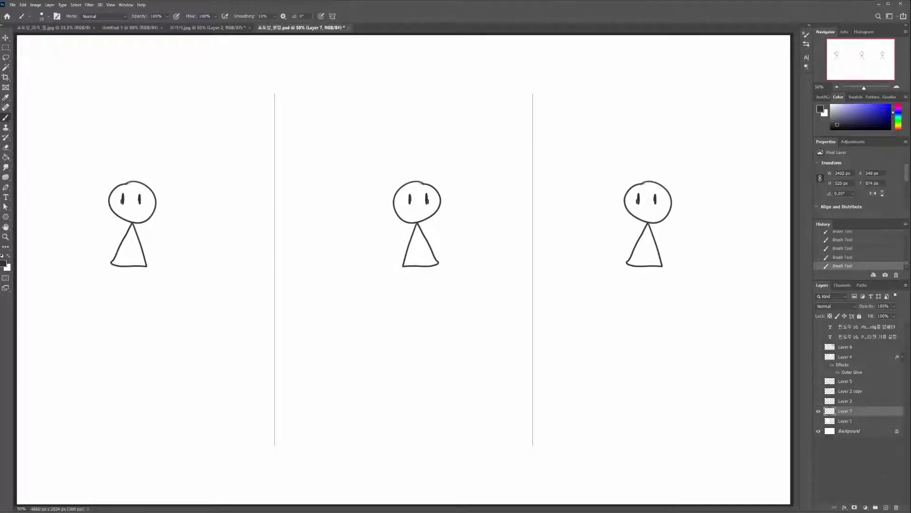
mouse_move(659, 184)
left_mouse_down()
mouse_move(651, 157)
mouse_move(637, 183)
left_mouse_up()
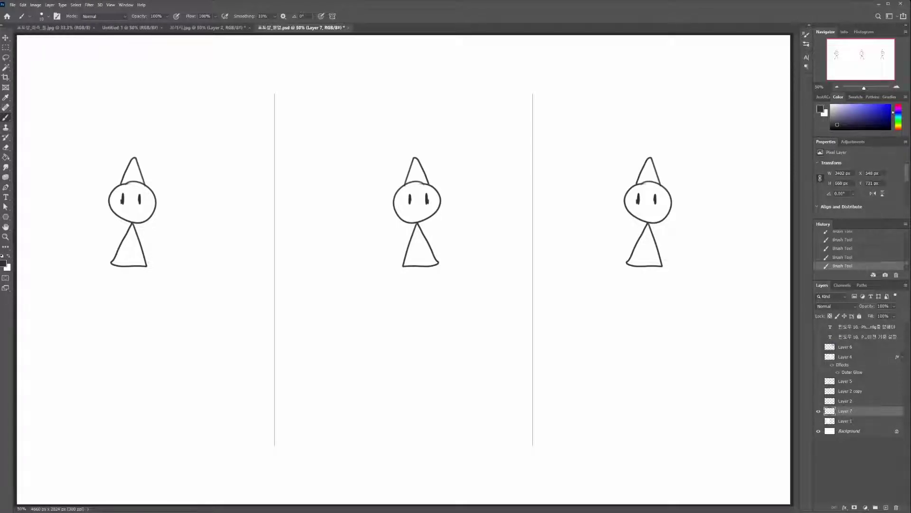
mouse_move(653, 149)
left_mouse_down()
mouse_move(660, 151)
mouse_move(647, 133)
left_mouse_up()
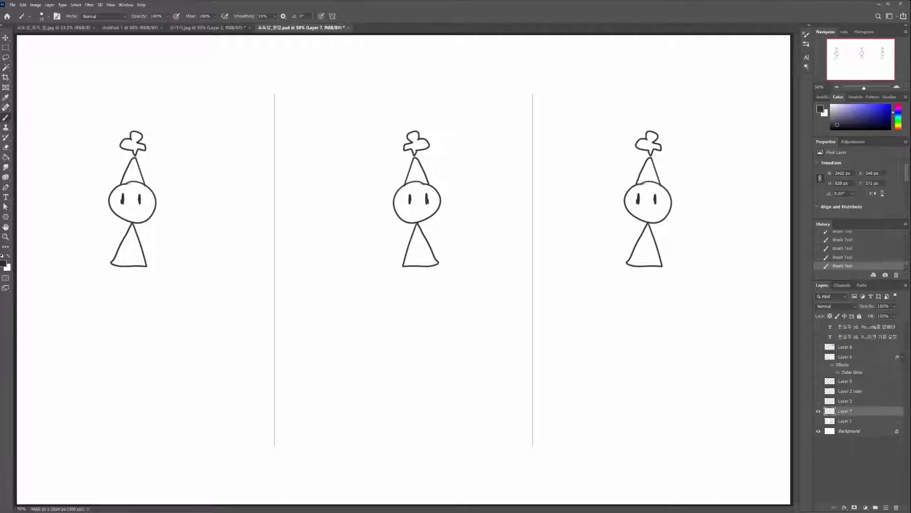
- Switch the paint symmetry to Radial with a segment count of 5 and commit the path at its default size
left_click(332, 17)
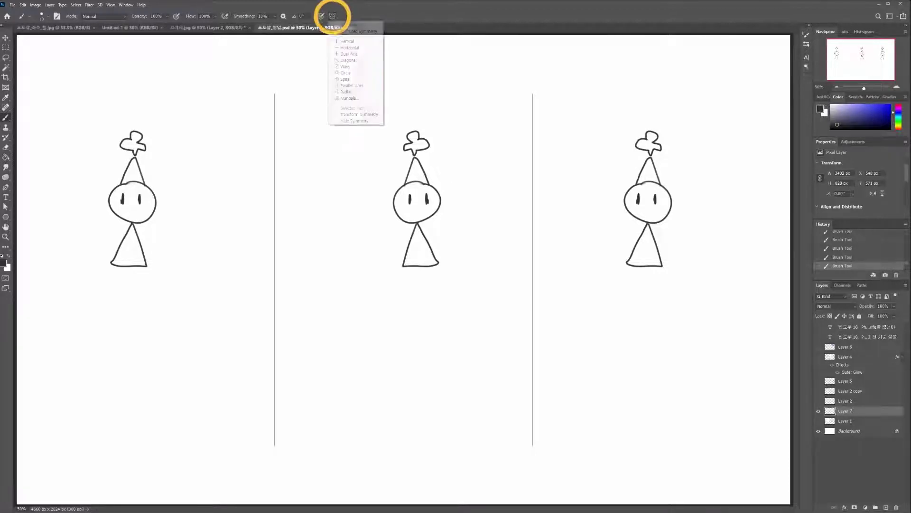
left_click(346, 91)
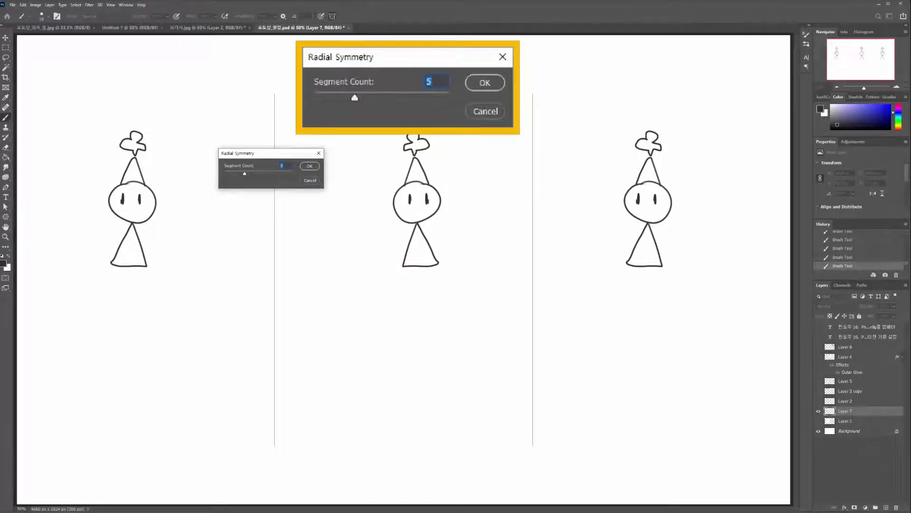
left_click(309, 166)
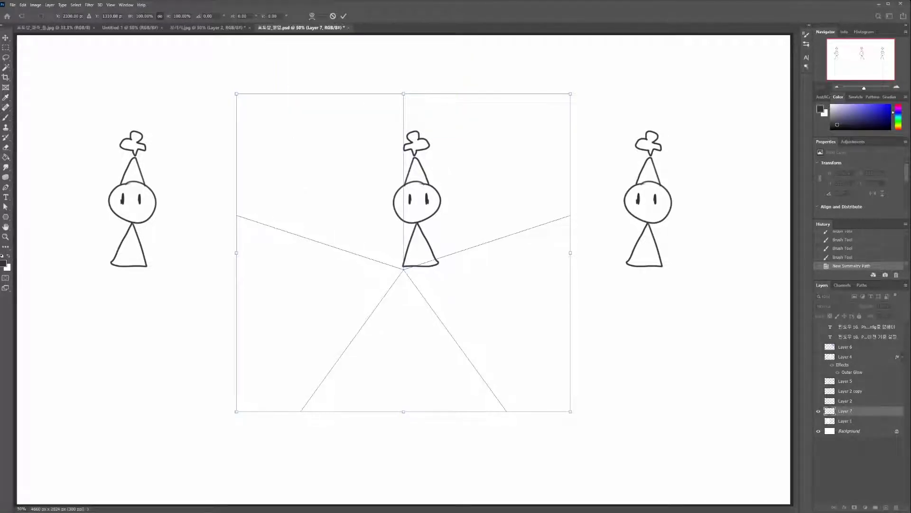
key("Return")
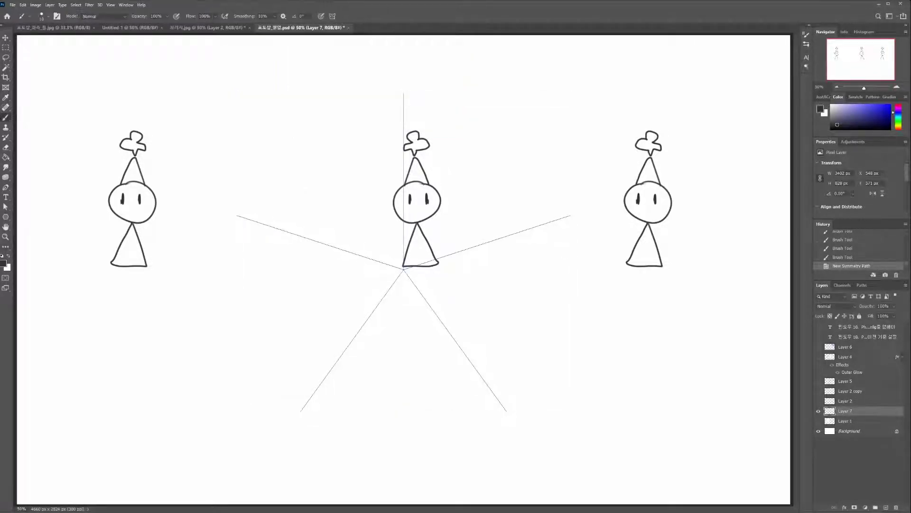
- Change the foreground colour to a crimson pink
left_click(4, 264)
left_click(508, 236)
key("Return")
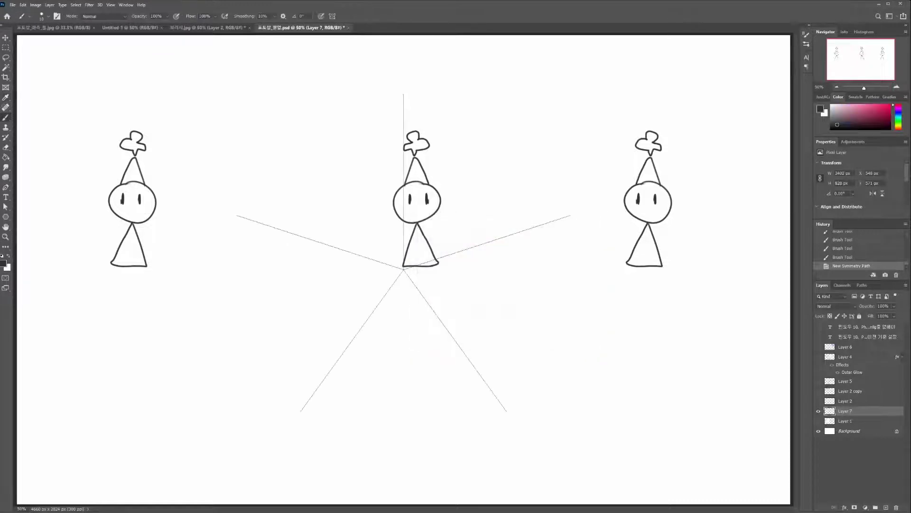
- Paint a layered flower outward from the radial centre, with small inner petals, larger pointed outer petals and narrow petals between them
mouse_move(403, 269)
left_mouse_down()
mouse_move(411, 233)
mouse_move(406, 272)
mouse_move(383, 207)
mouse_move(405, 190)
mouse_move(427, 195)
mouse_move(427, 215)
mouse_move(500, 186)
mouse_move(502, 229)
mouse_move(483, 238)
left_mouse_up()
mouse_move(400, 184)
left_mouse_down()
mouse_move(405, 141)
mouse_move(450, 123)
mouse_move(470, 172)
left_mouse_up()
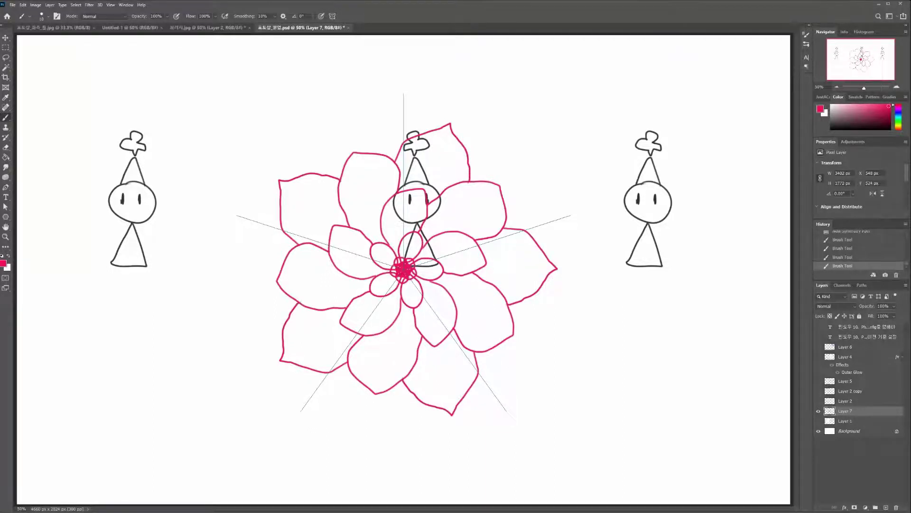
mouse_move(371, 151)
left_mouse_down()
mouse_move(380, 103)
mouse_move(442, 64)
mouse_move(504, 50)
mouse_move(538, 103)
mouse_move(536, 153)
mouse_move(504, 194)
left_mouse_up()
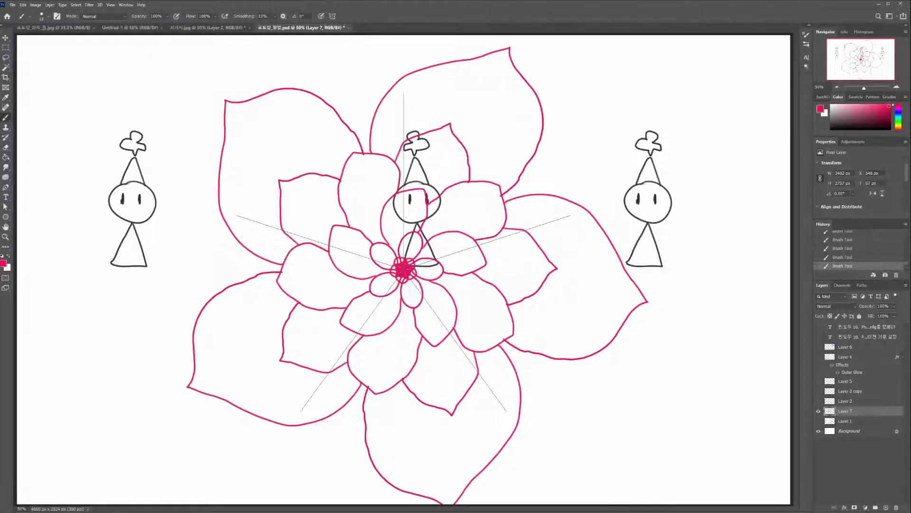
mouse_move(348, 124)
left_mouse_down()
mouse_move(383, 49)
mouse_move(401, 76)
left_mouse_up()
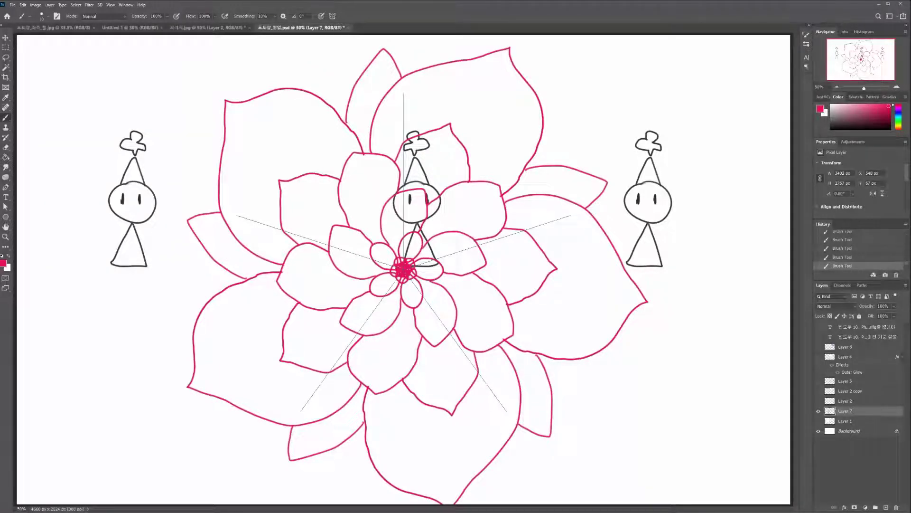
- Hide the flower layer and, on a new layer, switch the paint symmetry to Mandala with three segments
key("ctrl+comma")
key("ctrl+shift+alt+n")
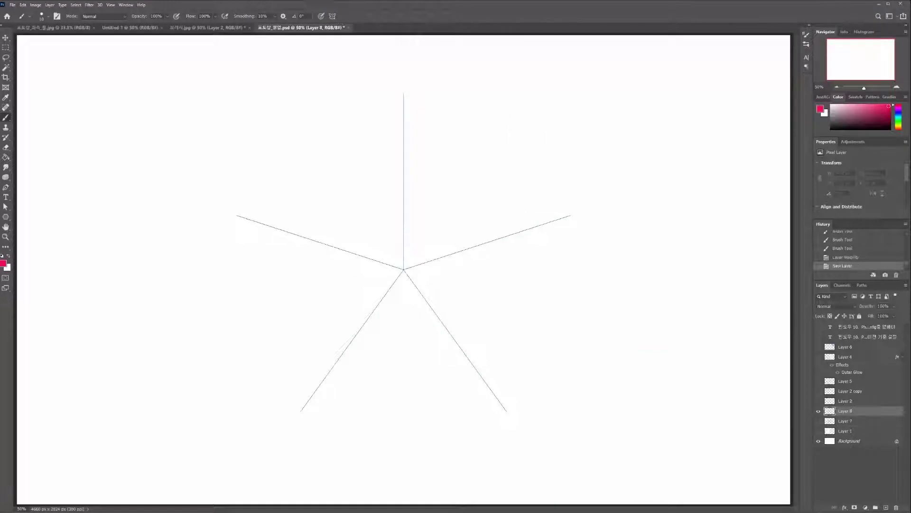
left_click(332, 16)
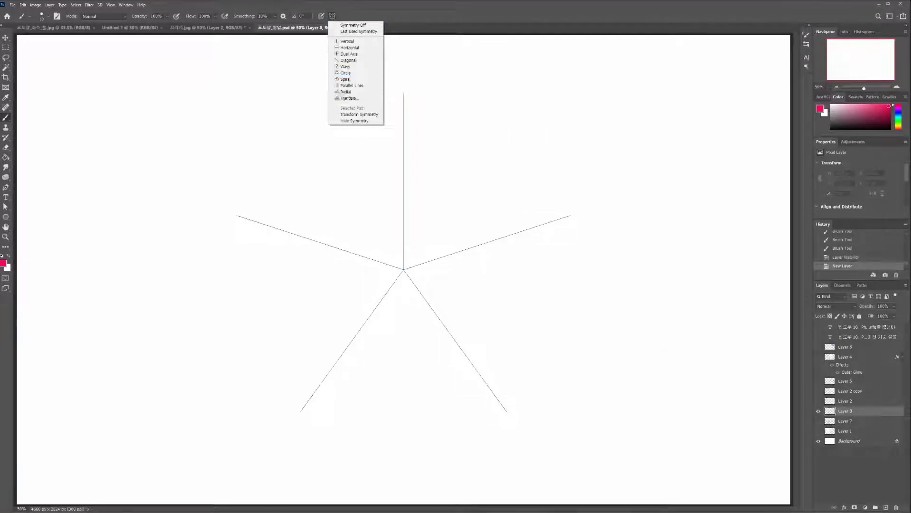
left_click(352, 99)
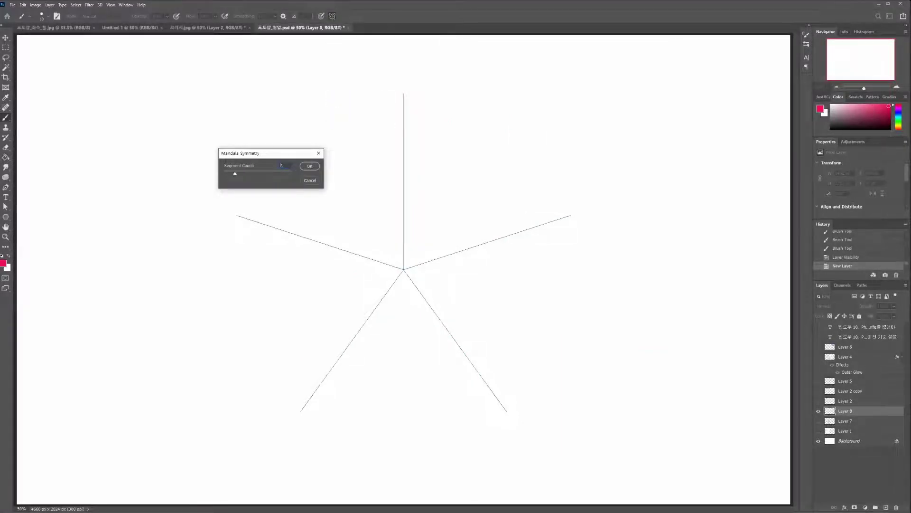
left_click_drag(235, 174, 231, 173)
key("Return")
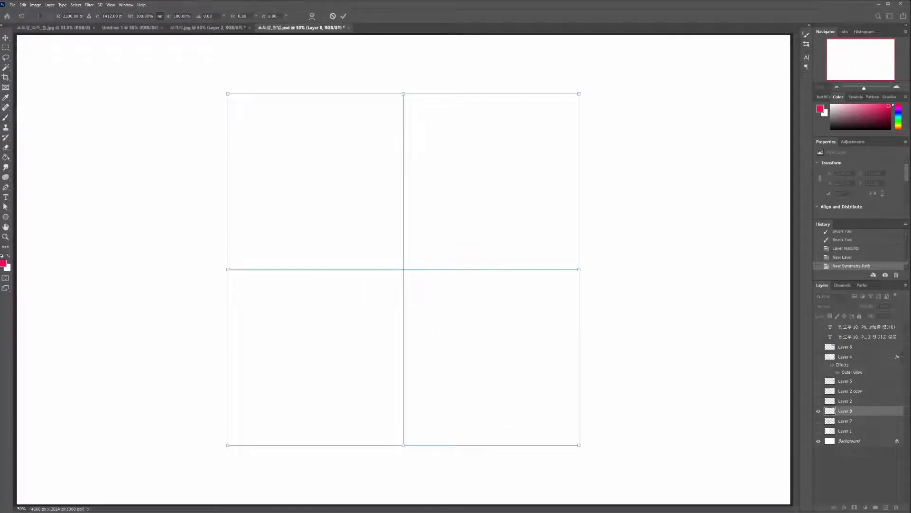
key("Return")
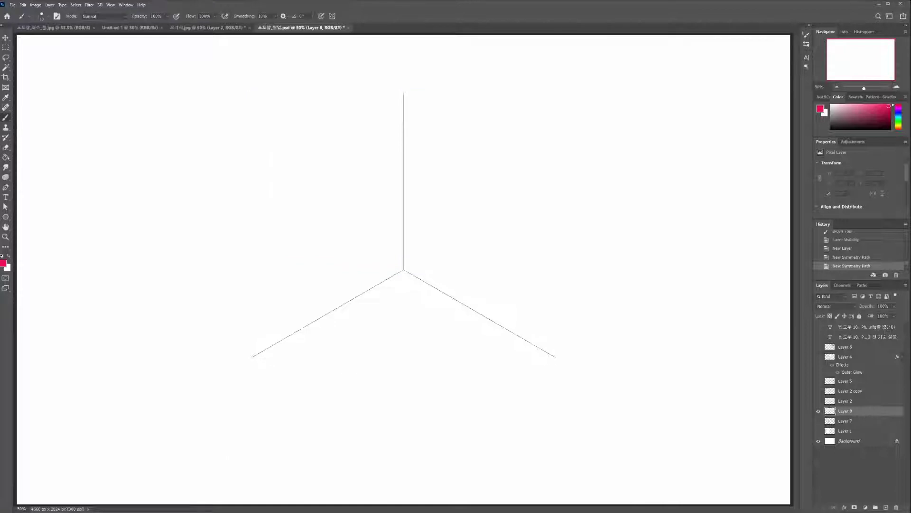
- Paint a trial mandala with an inner star, a ring and wavy outer loops, and undo all its strokes while keeping the three-segment path
mouse_move(404, 270)
left_mouse_down()
mouse_move(409, 320)
mouse_move(429, 283)
mouse_move(412, 274)
mouse_move(419, 287)
left_mouse_up()
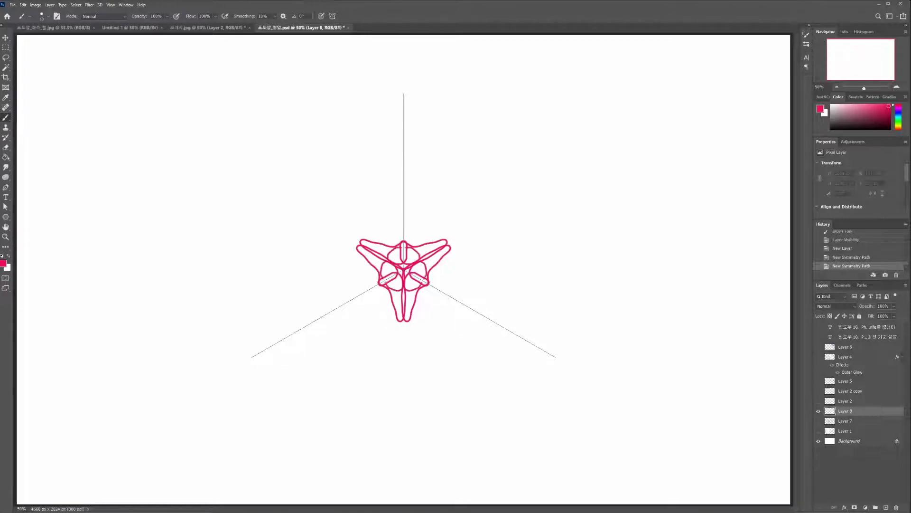
left_click_drag(410, 321, 455, 299)
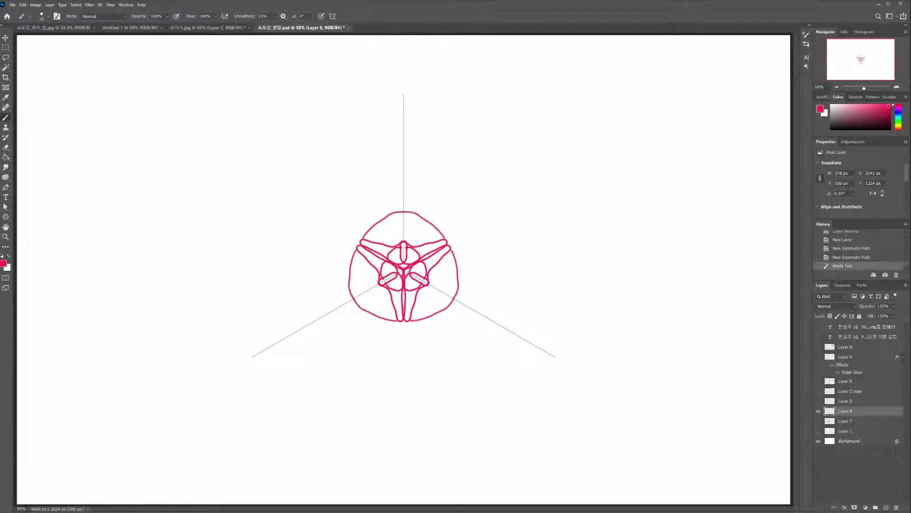
mouse_move(373, 372)
left_mouse_down()
mouse_move(429, 352)
mouse_move(453, 326)
mouse_move(501, 248)
mouse_move(501, 221)
left_mouse_up()
mouse_move(305, 232)
left_mouse_down()
mouse_move(357, 167)
mouse_move(404, 156)
left_mouse_up()
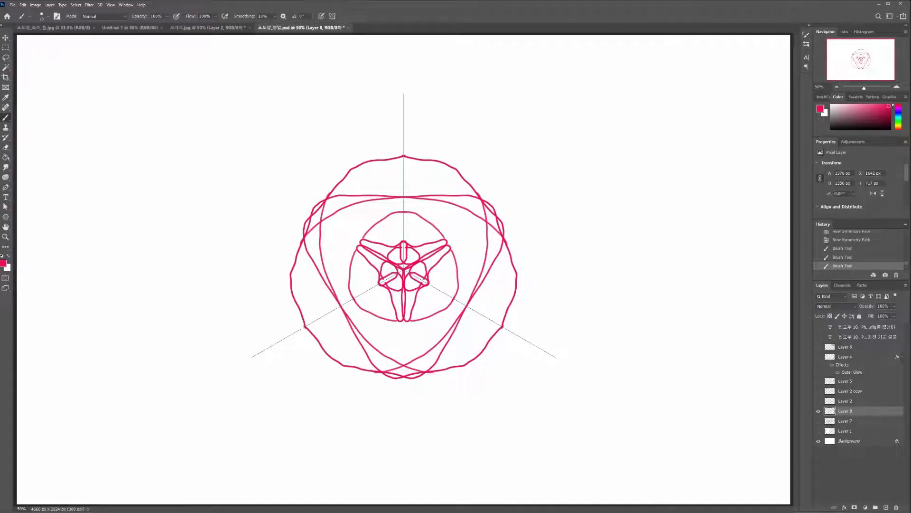
key("ctrl+z")
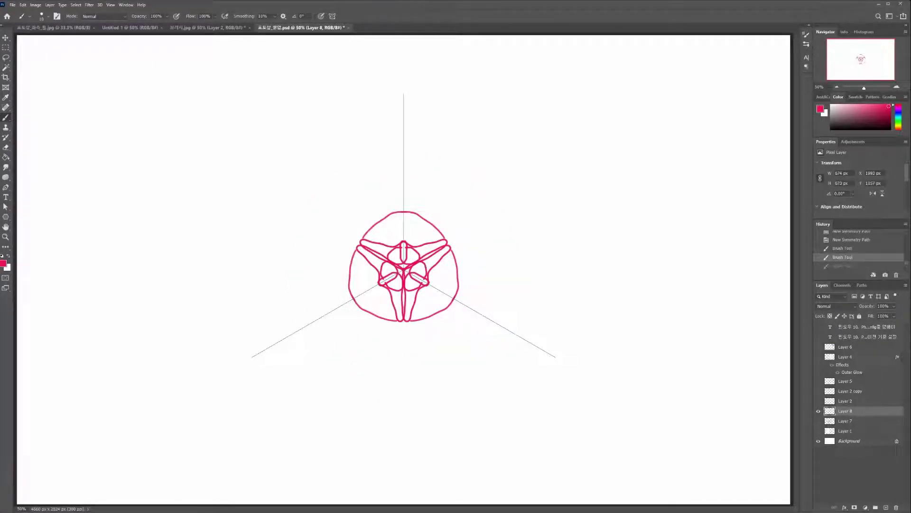
key("ctrl+z")
key("ctrl+z")
key("ctrl+z")
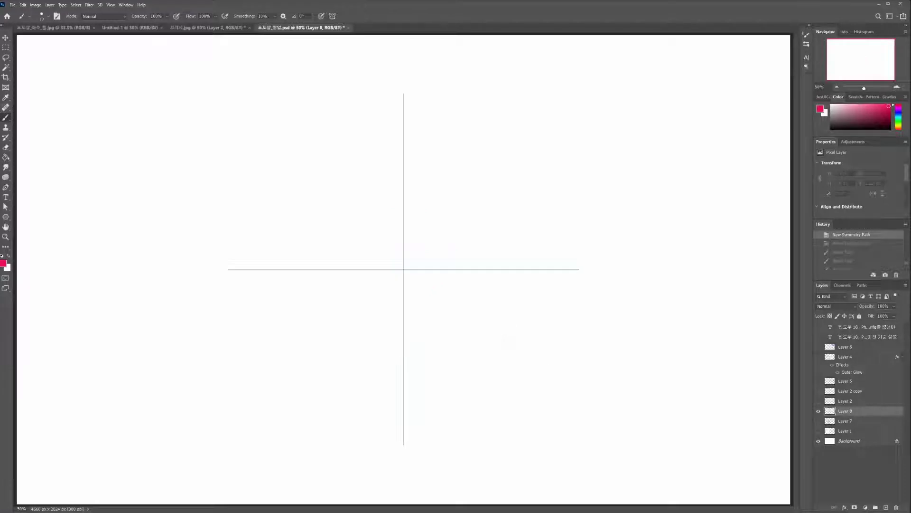
key("ctrl+shift+z")
- Try short strokes across the centre of the three mandala axes, undoing each one
mouse_move(390, 277)
left_mouse_down()
mouse_move(404, 253)
mouse_move(412, 265)
left_mouse_up()
key("ctrl+z")
key("ctrl+plus")
key("ctrl+plus")
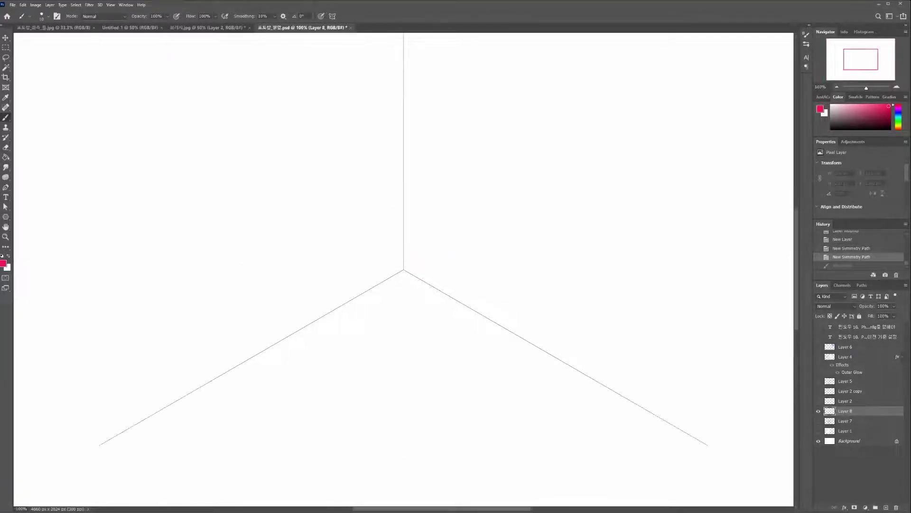
mouse_move(364, 291)
left_mouse_down()
mouse_move(404, 222)
mouse_move(432, 268)
left_mouse_up()
key("ctrl+z")
key("ctrl+z")
- Paint a triangle about 272 px wide around the mandala centre and enclose it in a rounded ring about 466 px wide
left_click_drag(404, 223, 428, 262)
left_click(424, 258)
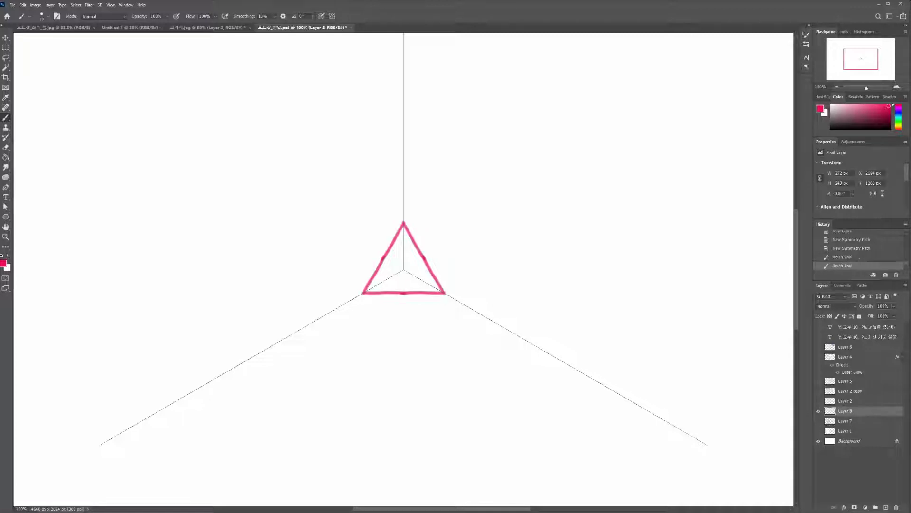
left_click_drag(404, 206, 458, 240)
key("ctrl+z")
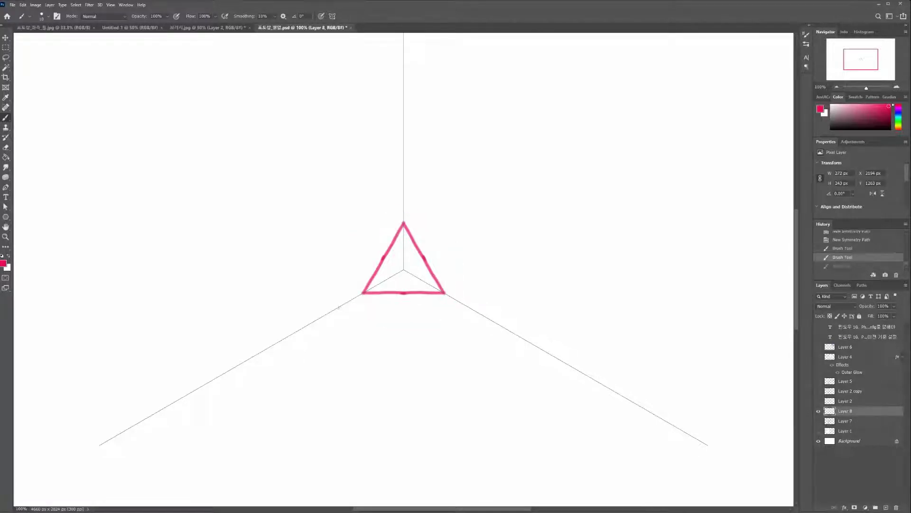
left_click_drag(403, 194, 453, 216)
left_click_drag(475, 254, 455, 217)
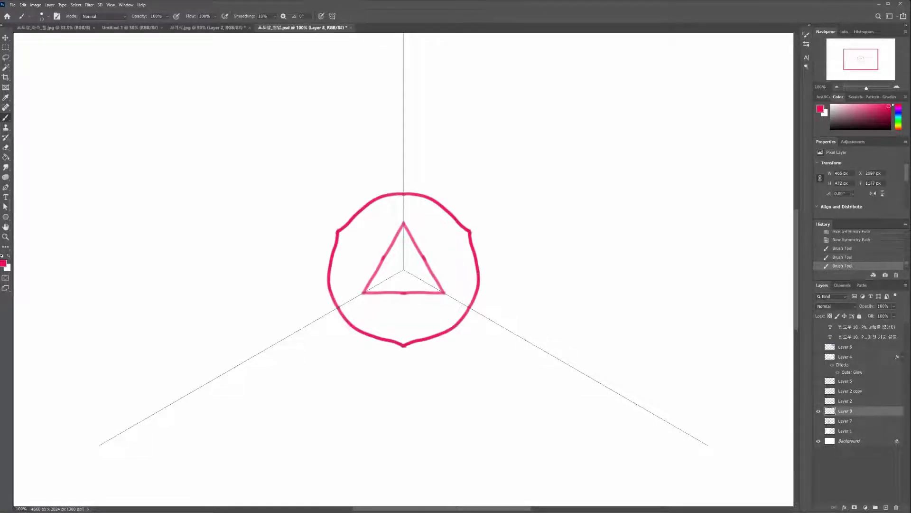
- Paint rounded lobes from the centre and looped arms along the three axes, with a small almond shape inside each outer loop
mouse_move(404, 261)
left_mouse_down()
mouse_move(411, 274)
mouse_move(373, 346)
mouse_move(321, 343)
mouse_move(307, 325)
mouse_move(263, 370)
mouse_move(238, 365)
left_mouse_up()
key("ctrl+minus")
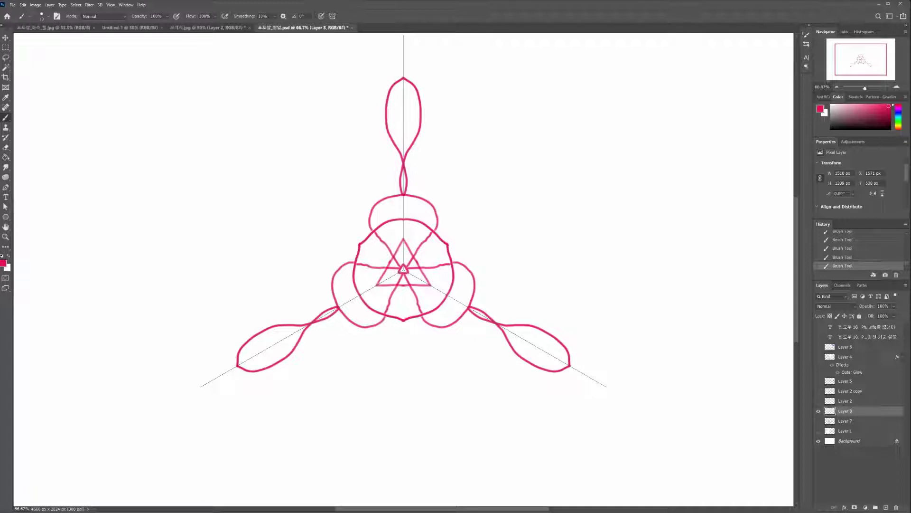
left_click_drag(404, 92, 404, 131)
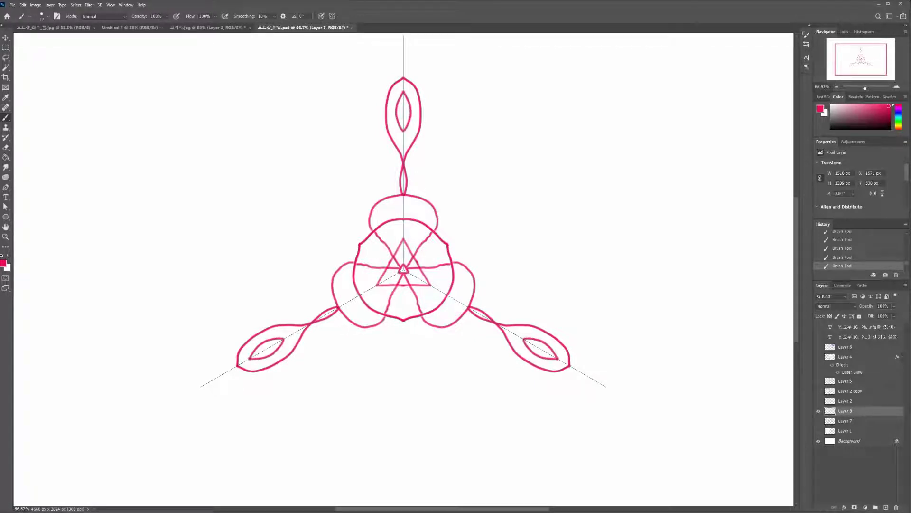
- Paint twisted looped arms between the axes, close their ends, and add arrow-like tips and straight central spines
mouse_move(467, 226)
left_mouse_down()
mouse_move(501, 198)
mouse_move(549, 205)
mouse_move(579, 182)
left_mouse_up()
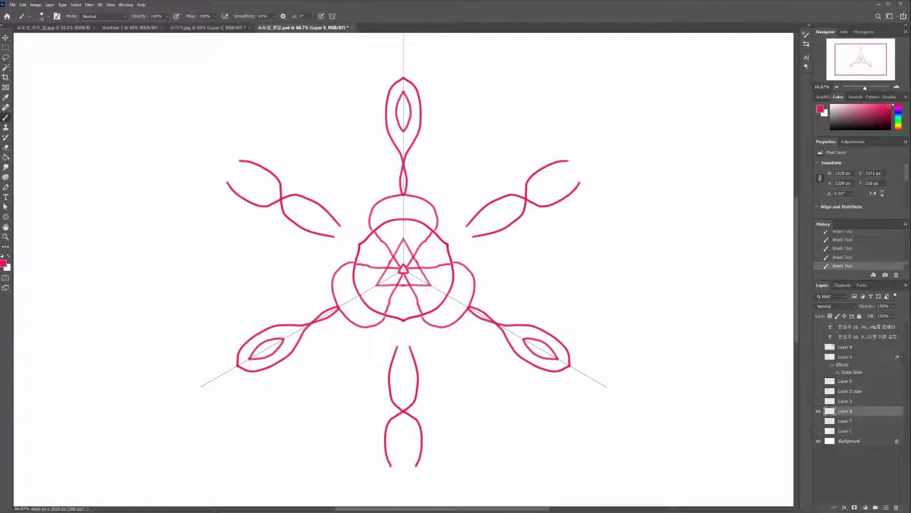
left_click_drag(391, 465, 403, 484)
left_click_drag(408, 342, 402, 338)
mouse_move(583, 155)
left_mouse_down()
mouse_move(631, 139)
mouse_move(589, 162)
left_mouse_up()
left_click_drag(218, 163, 362, 246)
- Paint an outer and an inner ring of arcs linking the mandala arms, and fill the band between them with intertwined wavy lines
key("ctrl+minus")
key("ctrl+minus")
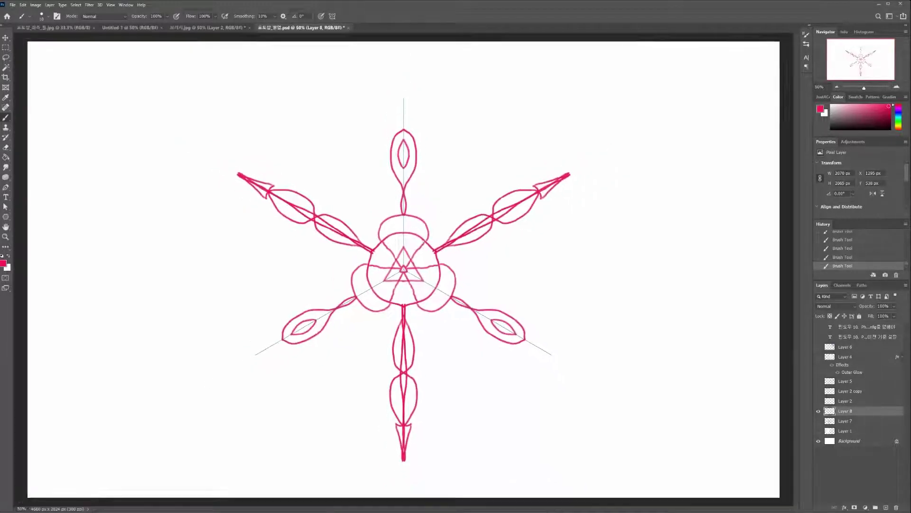
mouse_move(331, 215)
left_mouse_down()
mouse_move(357, 193)
mouse_move(395, 189)
left_mouse_up()
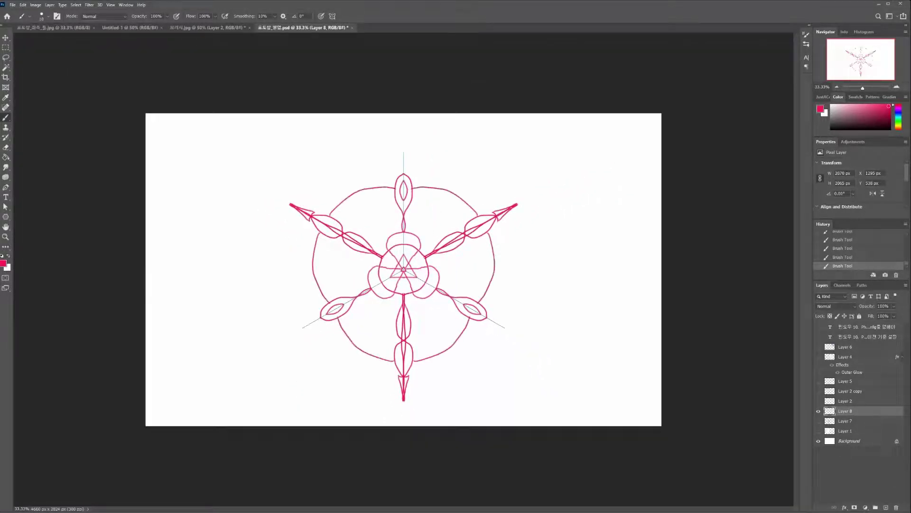
left_click_drag(350, 230, 397, 209)
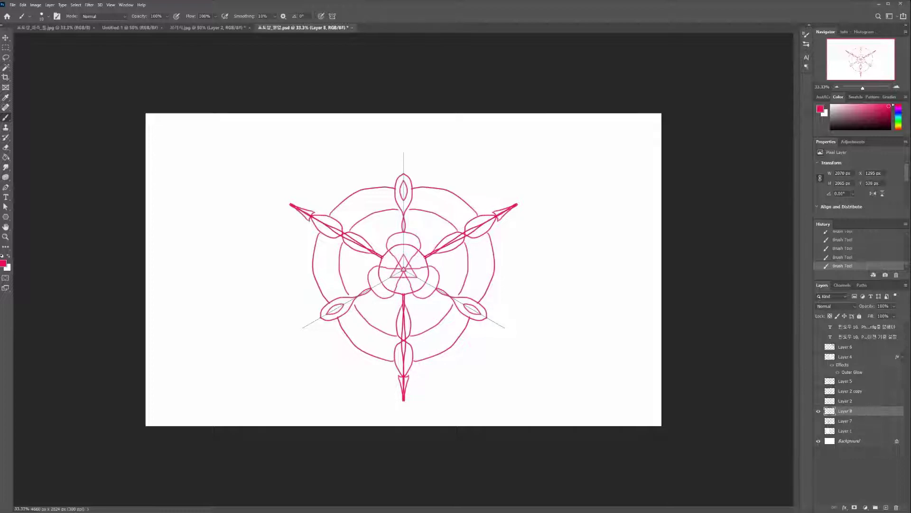
mouse_move(337, 218)
left_mouse_down()
mouse_move(394, 195)
mouse_move(338, 219)
left_mouse_up()
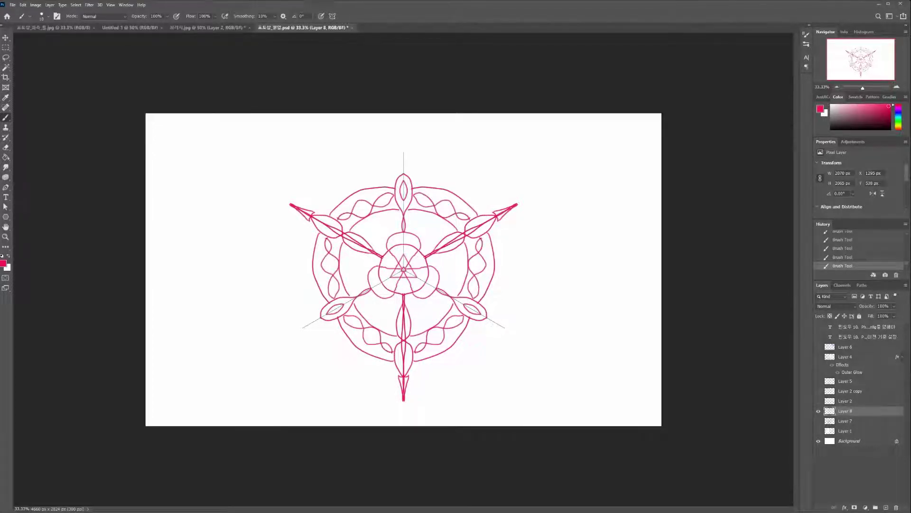
- Paint small dots and circles inside the mandala's inner ring and feather-like pointed shapes beyond the ends of the three axes
left_click(388, 318)
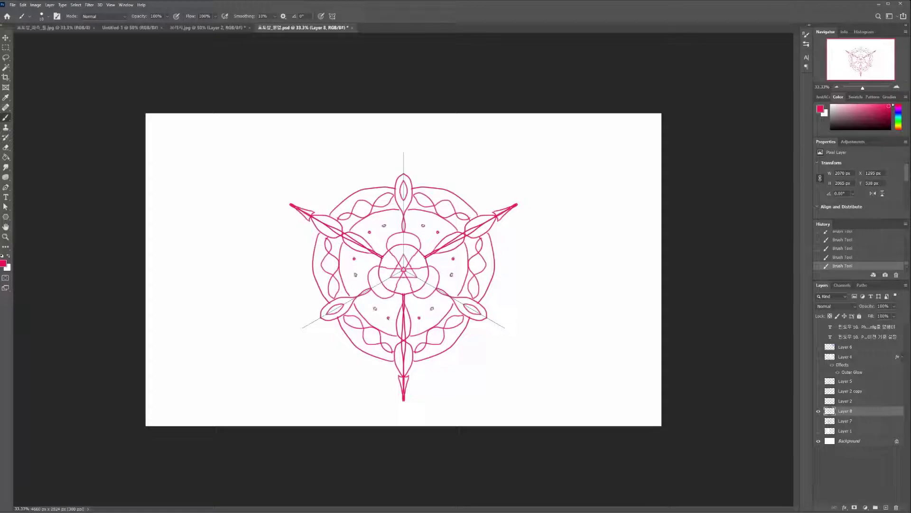
key("ctrl+plus")
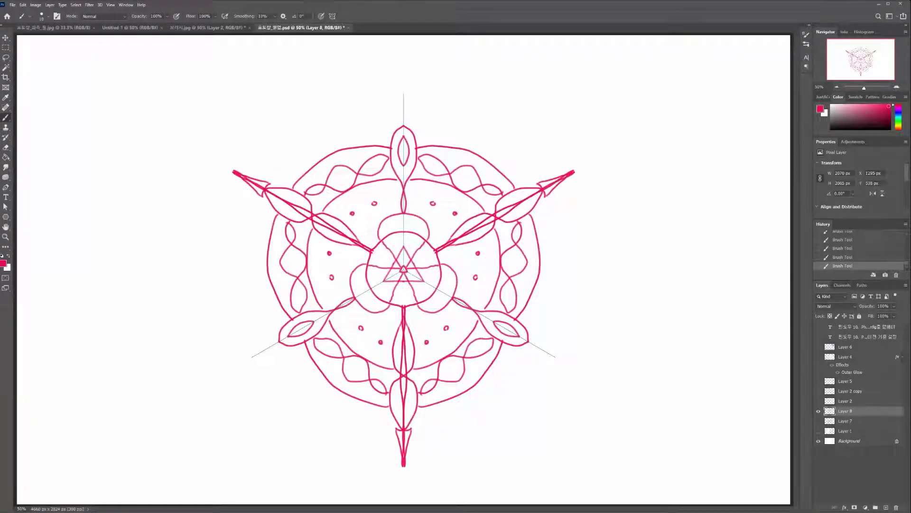
mouse_move(251, 357)
left_mouse_down()
mouse_move(222, 358)
mouse_move(170, 391)
mouse_move(171, 401)
mouse_move(240, 364)
mouse_move(224, 368)
mouse_move(187, 405)
left_mouse_up()
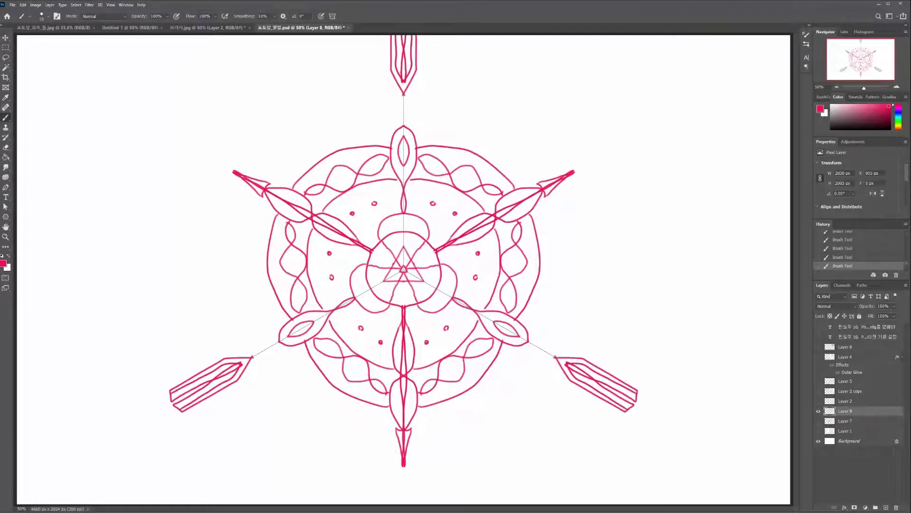
key("ctrl+minus")
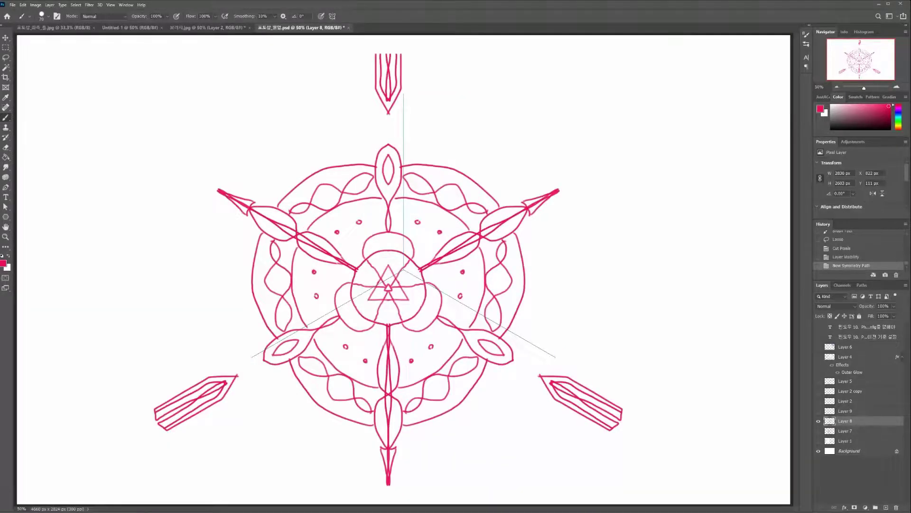
- Turn off the paint symmetry and test the brush with two long wavy strokes across the mandala, undoing each one
left_click(332, 16)
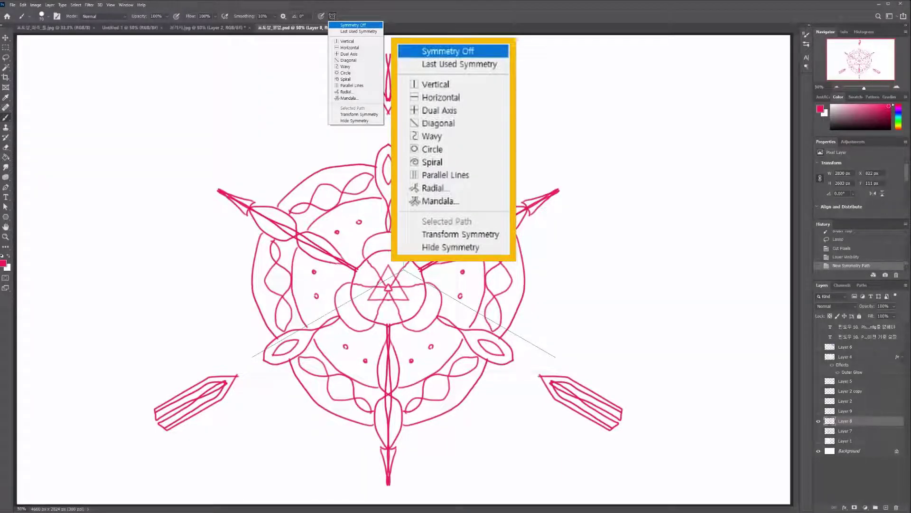
left_click(353, 25)
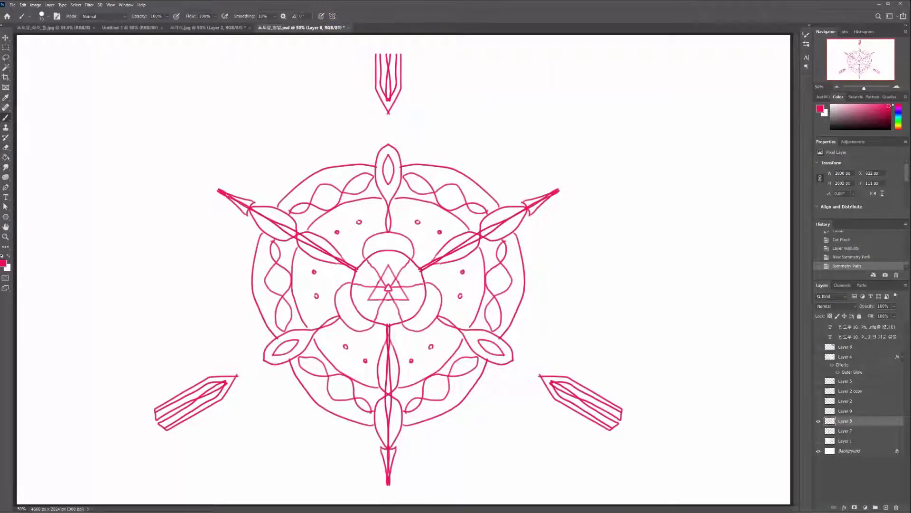
mouse_move(206, 104)
left_mouse_down()
mouse_move(150, 129)
mouse_move(370, 125)
mouse_move(615, 186)
mouse_move(669, 342)
left_mouse_up()
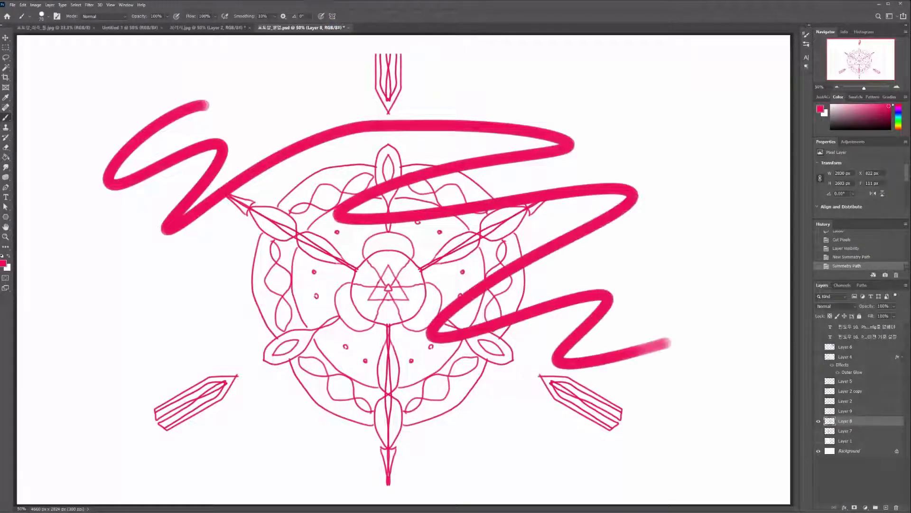
key("ctrl+z")
mouse_move(207, 56)
left_mouse_down()
mouse_move(368, 200)
mouse_move(764, 317)
left_mouse_up()
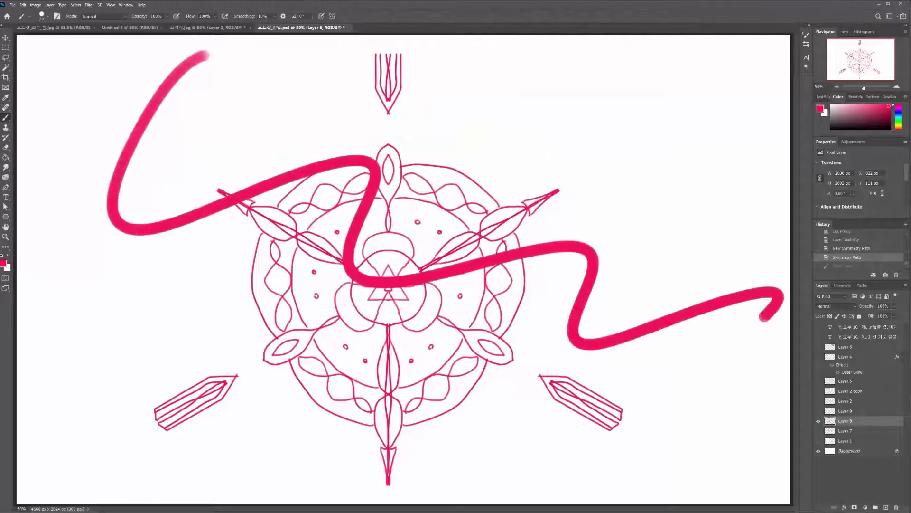
key("ctrl+z")
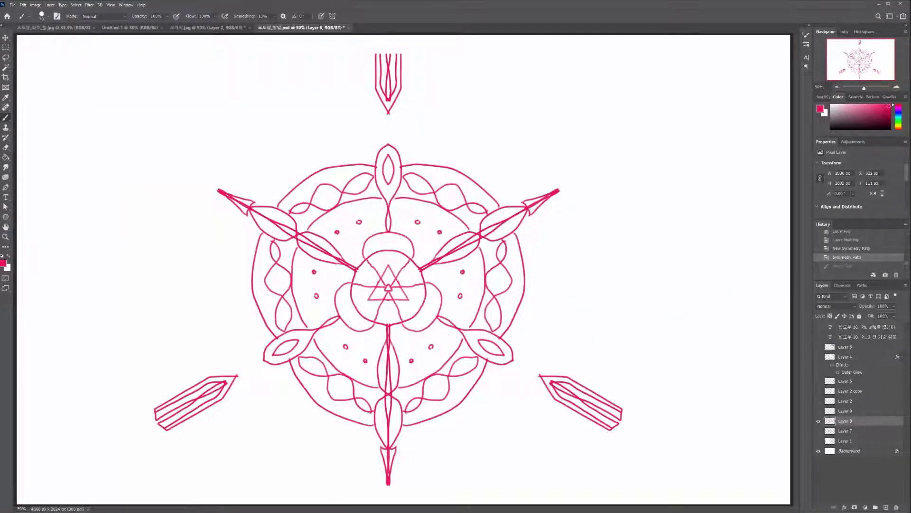
- Examine the brush preset picker, the Brush Settings, the painting blend modes and how the options differ for the Marquee tool
left_click(43, 16)
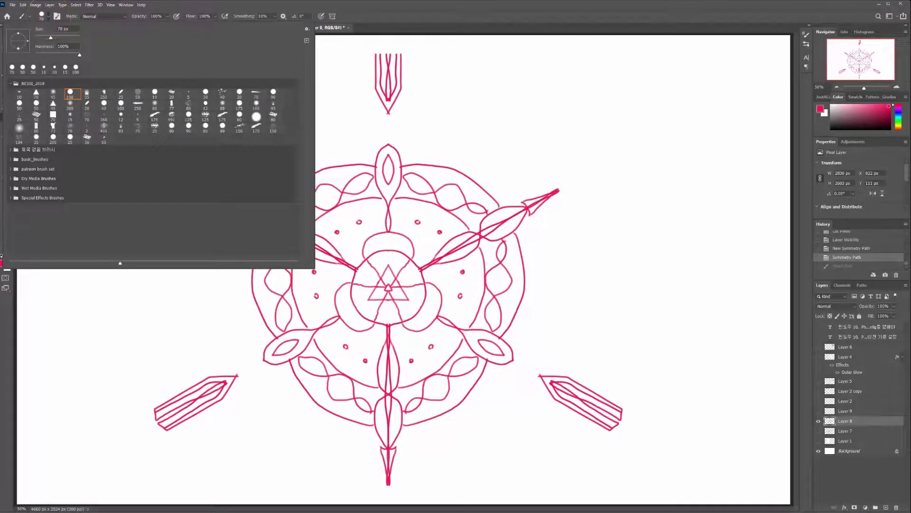
right_click(386, 144)
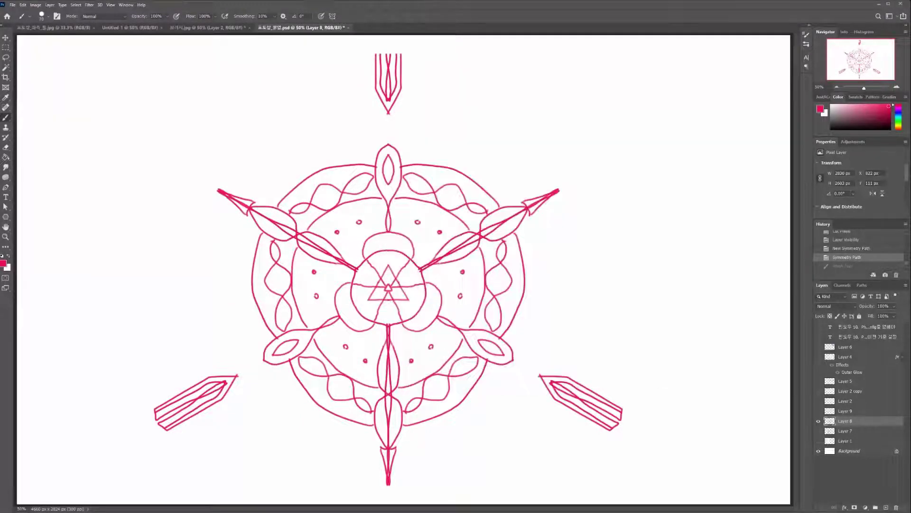
left_click(42, 16)
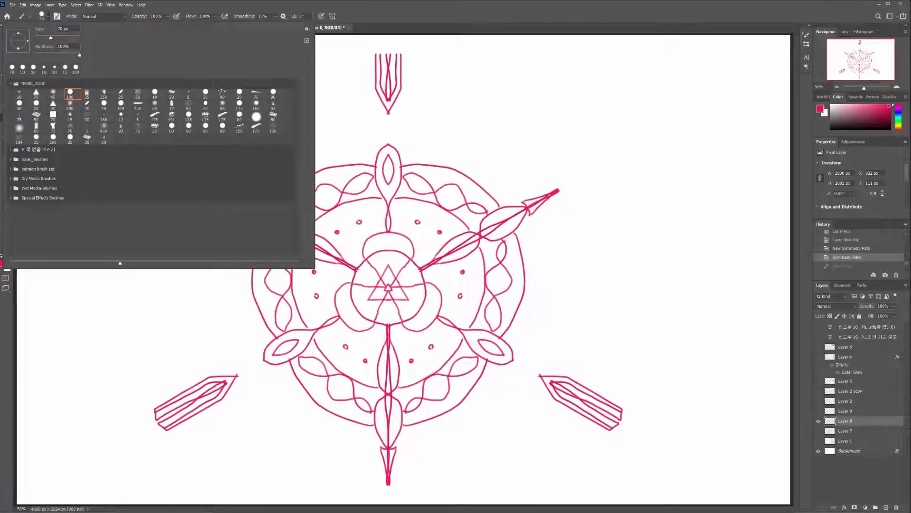
left_click(27, 16)
left_click(41, 16)
left_click(806, 34)
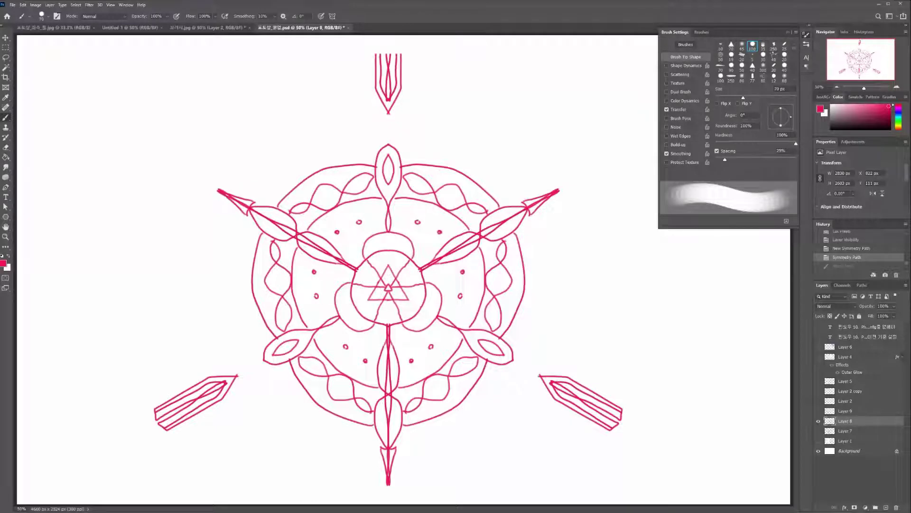
key("F5")
key("F5")
key("F5")
left_click(90, 16)
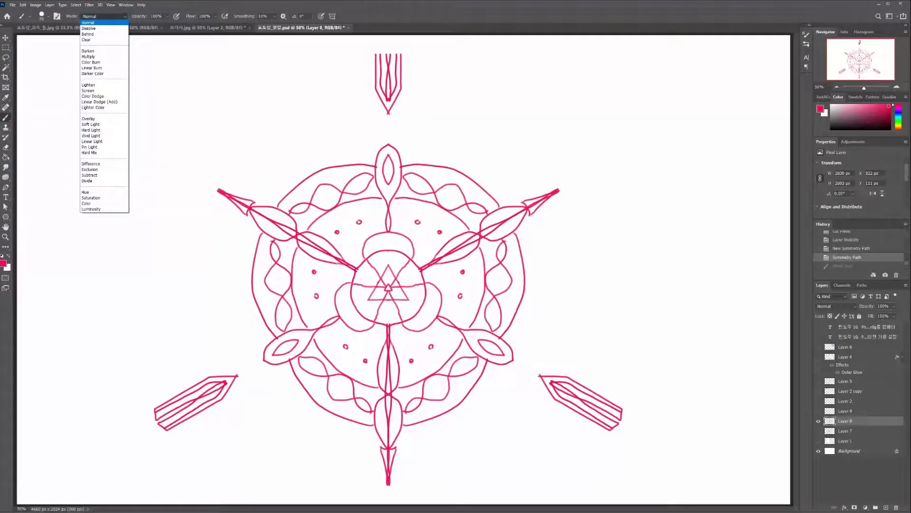
key("Escape")
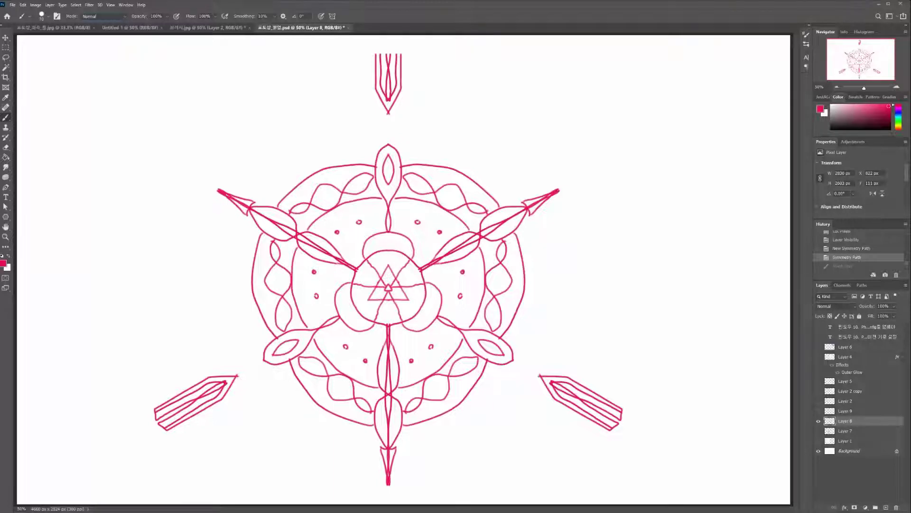
key("m")
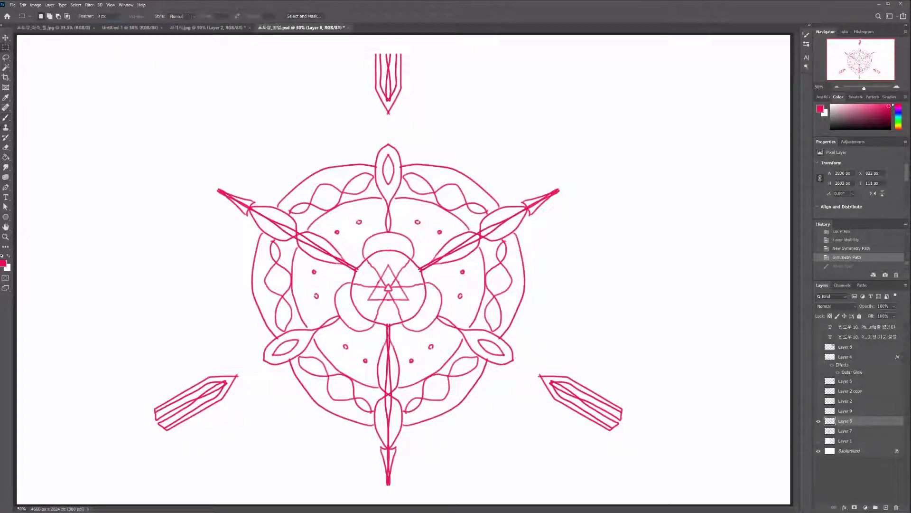
key("b")
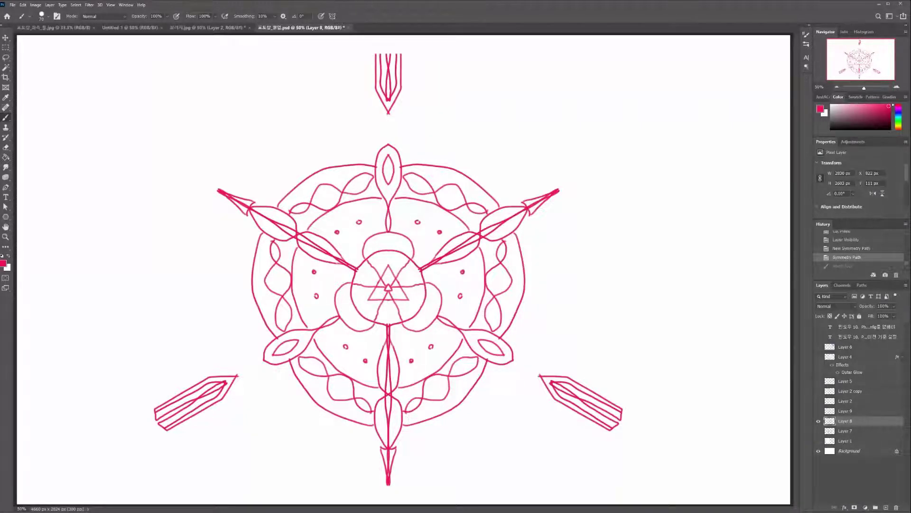
- Select the 100 px hard round brush preset from the NESSI_2018 set and display its Brush Settings
right_click(124, 154)
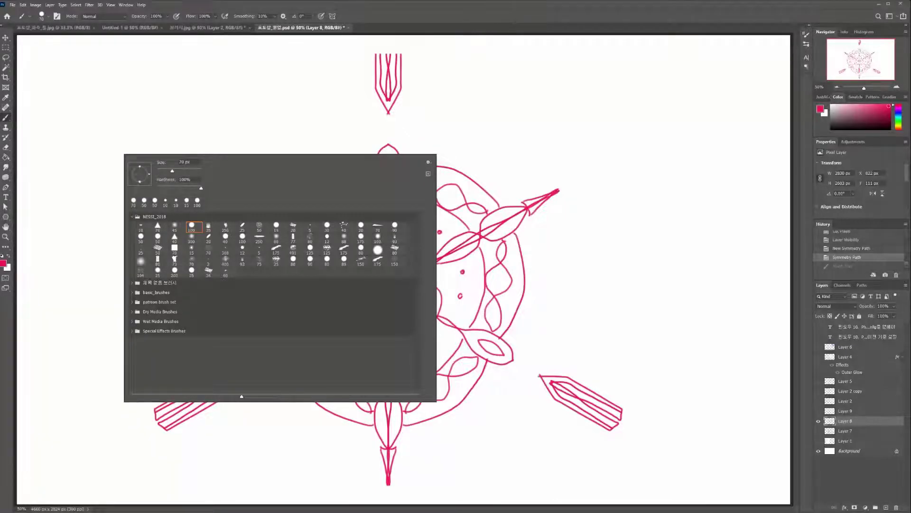
left_click(228, 227)
left_click(192, 227)
key("F5")
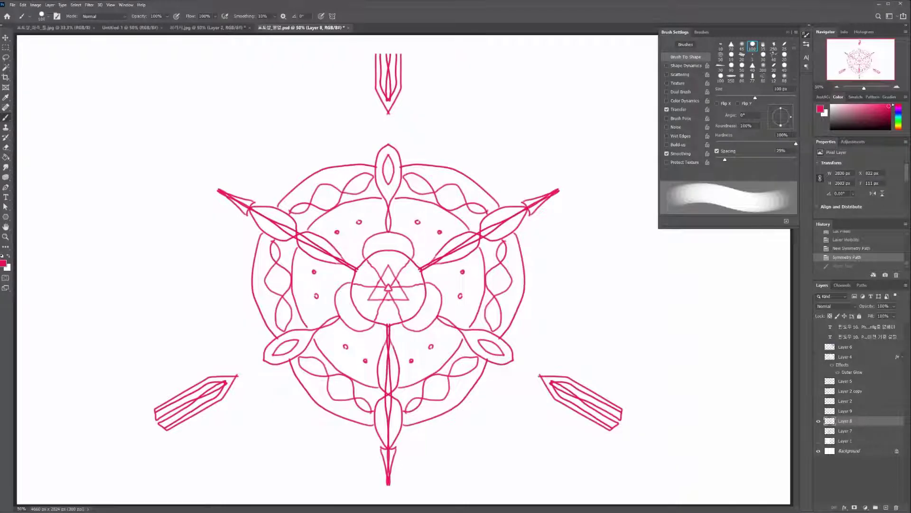
- Compare the Brush Settings of various presets in the NESSI_2018 set, finishing on the 100 px hard round brush
right_click(239, 157)
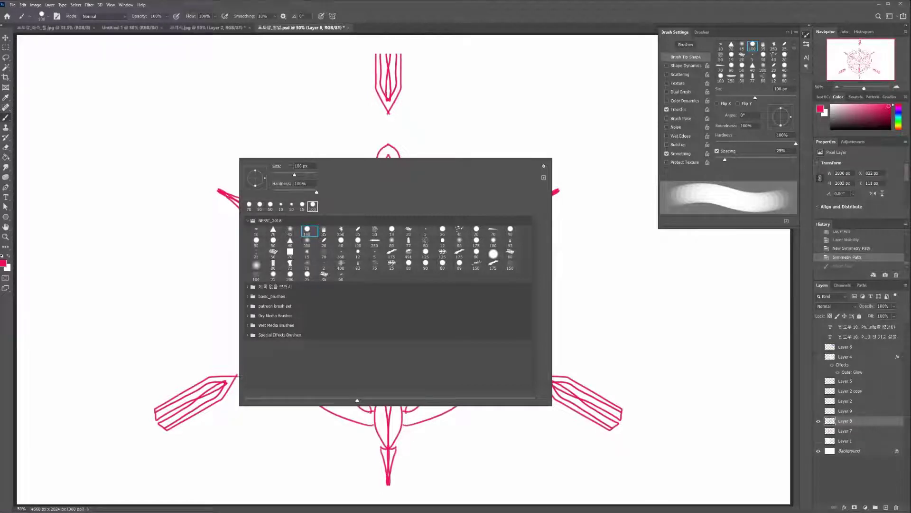
left_click(290, 242)
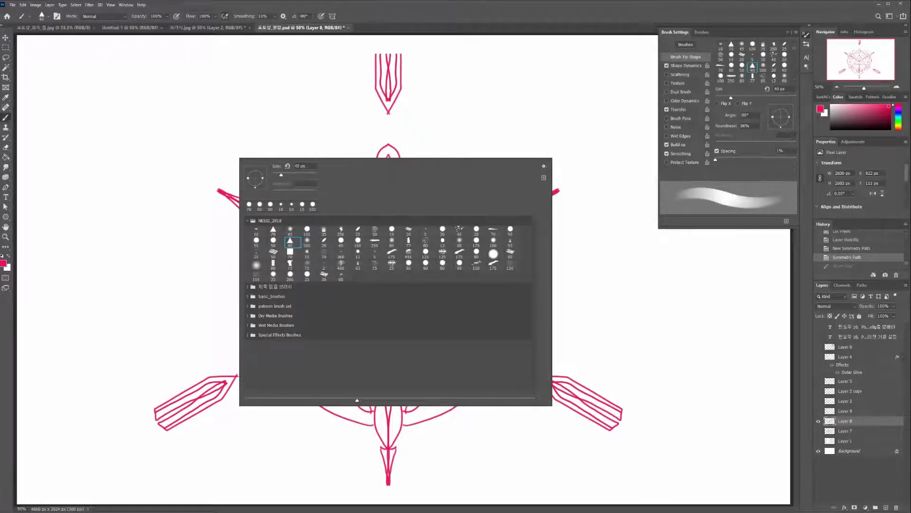
left_click(290, 230)
left_click(273, 241)
left_click(290, 253)
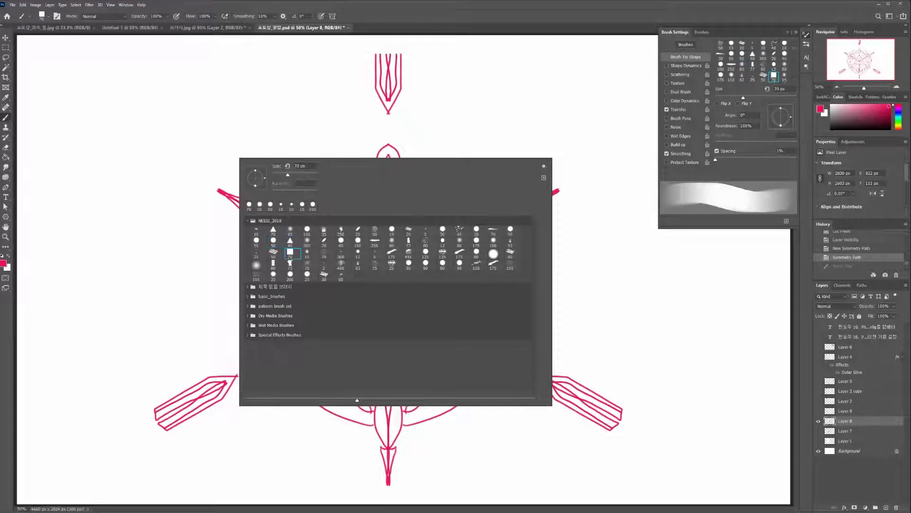
left_click(273, 253)
left_click(340, 241)
left_click(392, 230)
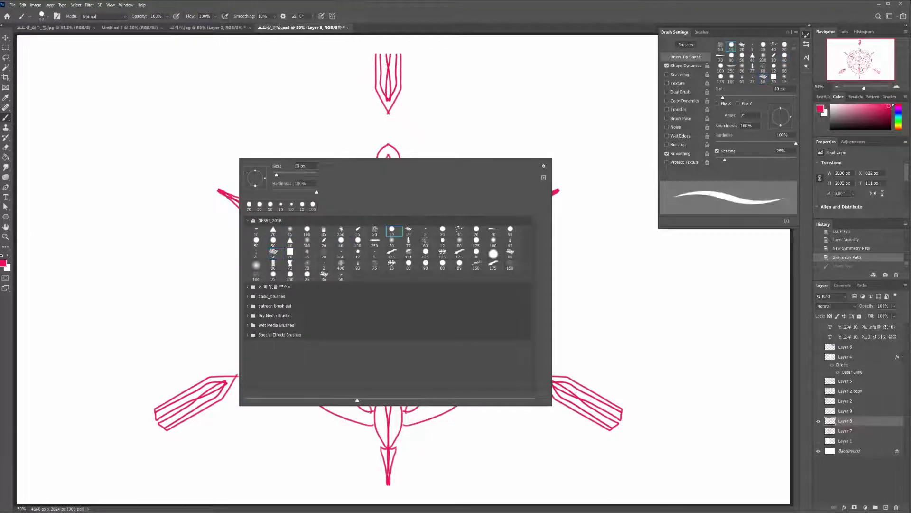
left_click(357, 242)
left_click(307, 242)
left_click(274, 242)
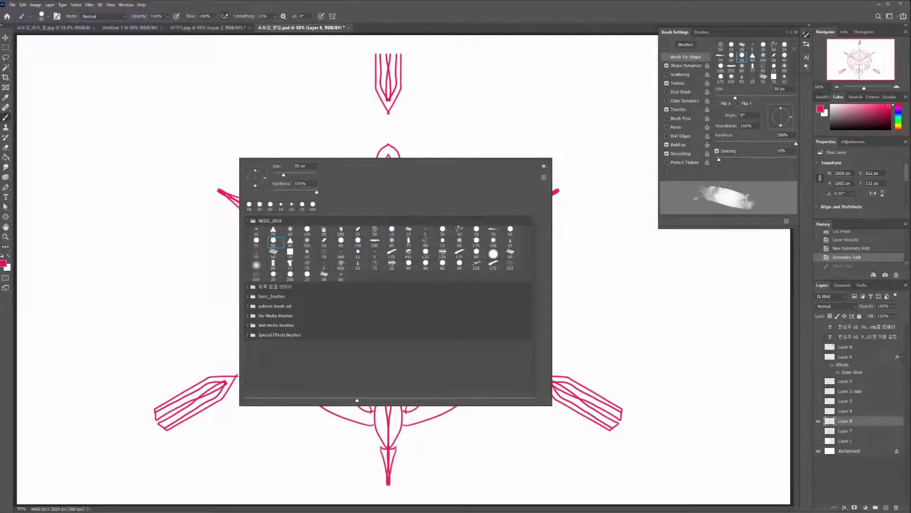
left_click(256, 242)
left_click(273, 230)
left_click(290, 241)
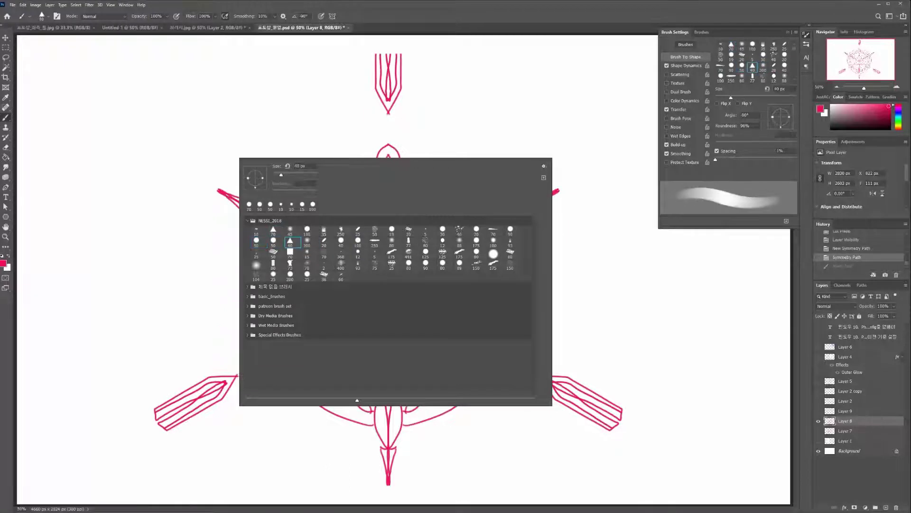
left_click(290, 253)
left_click(307, 230)
left_click(307, 241)
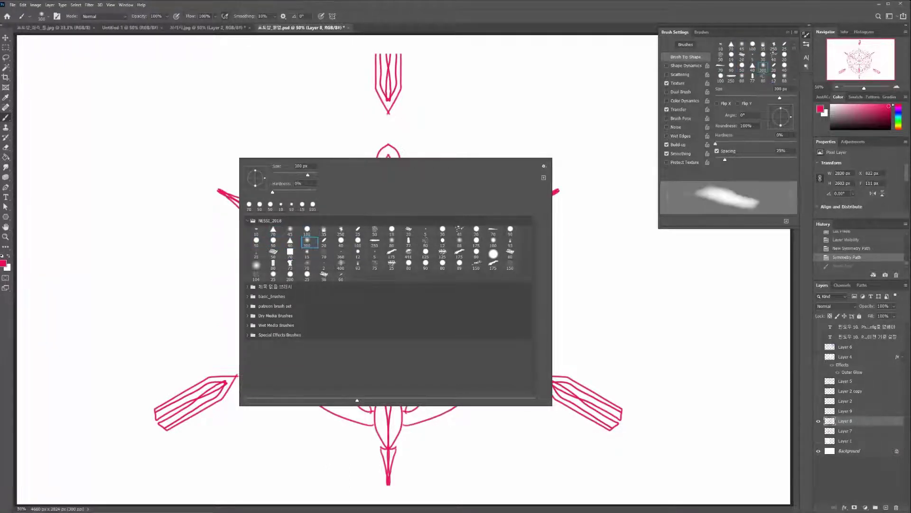
left_click(341, 242)
left_click(358, 242)
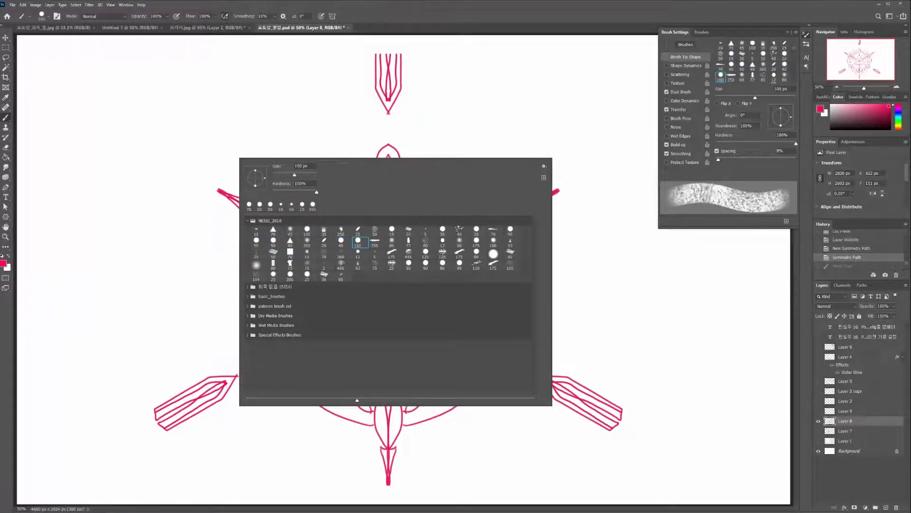
left_click(307, 231)
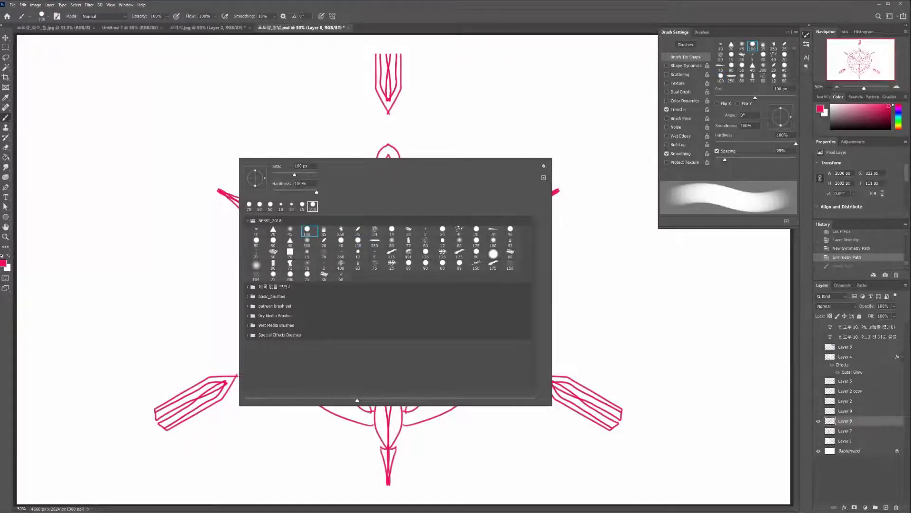
- Change the foreground color to a dark red and hide the Brush Settings
left_click(3, 263)
left_click(480, 266)
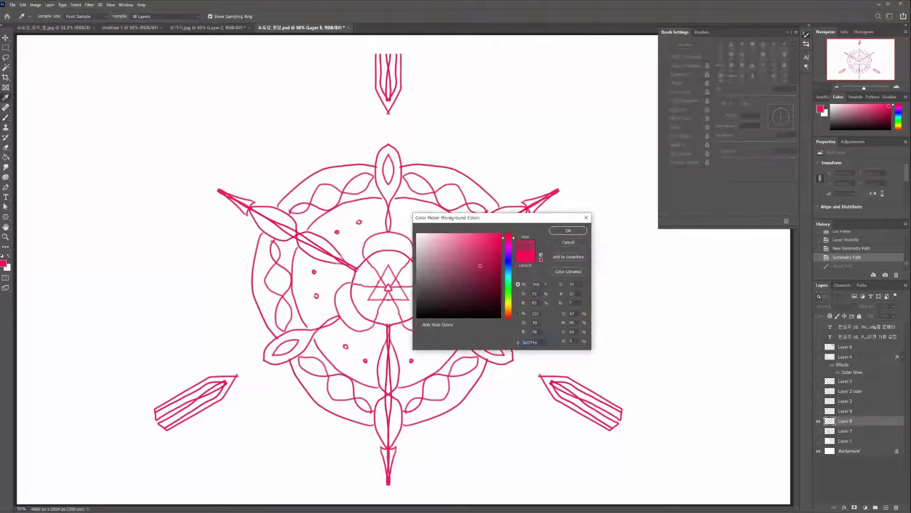
left_click(508, 311)
left_click(485, 270)
left_click(508, 317)
left_click(479, 282)
key("Return")
key("F5")
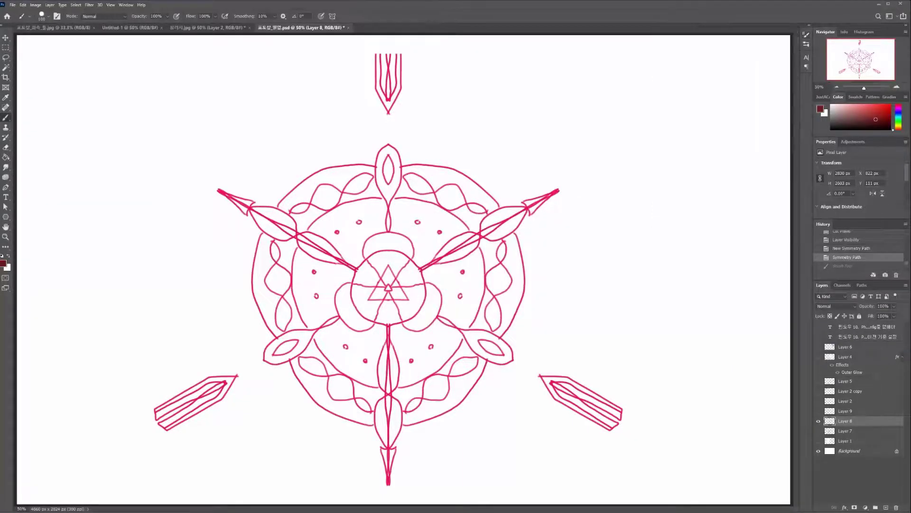
- Set the brush size to 25 px and handwrite "브러시." in the blank area right of the mandala's upper part
key("comma")
key("bracketright")
key("bracketright")
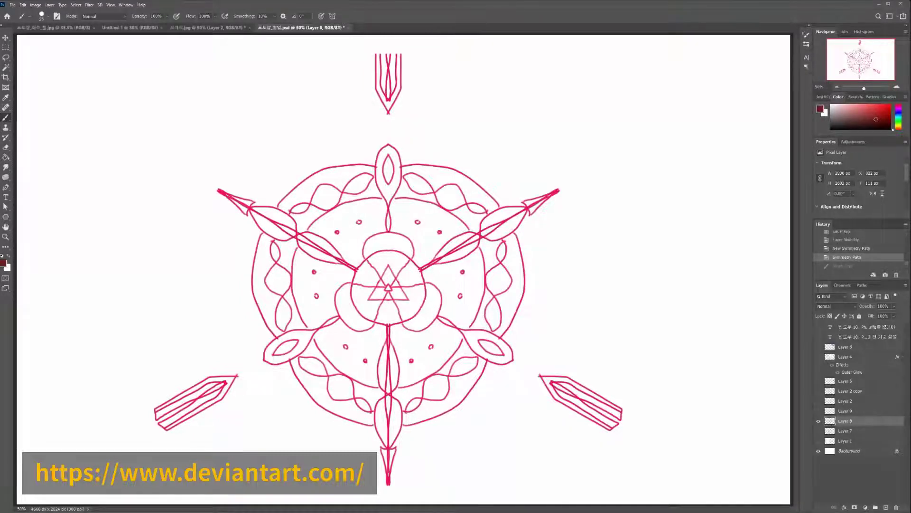
left_click_drag(581, 126, 587, 145)
mouse_move(596, 127)
left_mouse_down()
mouse_move(592, 146)
mouse_move(596, 140)
left_mouse_up()
mouse_move(578, 157)
left_mouse_down()
mouse_move(597, 128)
mouse_move(587, 141)
mouse_move(600, 152)
mouse_move(622, 141)
left_mouse_up()
left_click_drag(637, 124, 631, 135)
left_click_drag(637, 129, 650, 134)
left_click(660, 132)
- Handwrite "텍스쳐." below the word "브러시." beside the mandala
left_click_drag(584, 187, 600, 183)
mouse_move(588, 188)
left_mouse_down()
mouse_move(599, 204)
mouse_move(608, 199)
left_mouse_up()
left_click_drag(619, 178, 623, 209)
mouse_move(636, 176)
left_mouse_down()
mouse_move(629, 192)
mouse_move(645, 189)
left_mouse_up()
left_click_drag(628, 199, 655, 176)
mouse_move(645, 183)
left_mouse_down()
mouse_move(647, 198)
mouse_move(663, 195)
left_mouse_up()
left_click_drag(659, 186, 671, 192)
left_click(680, 191)
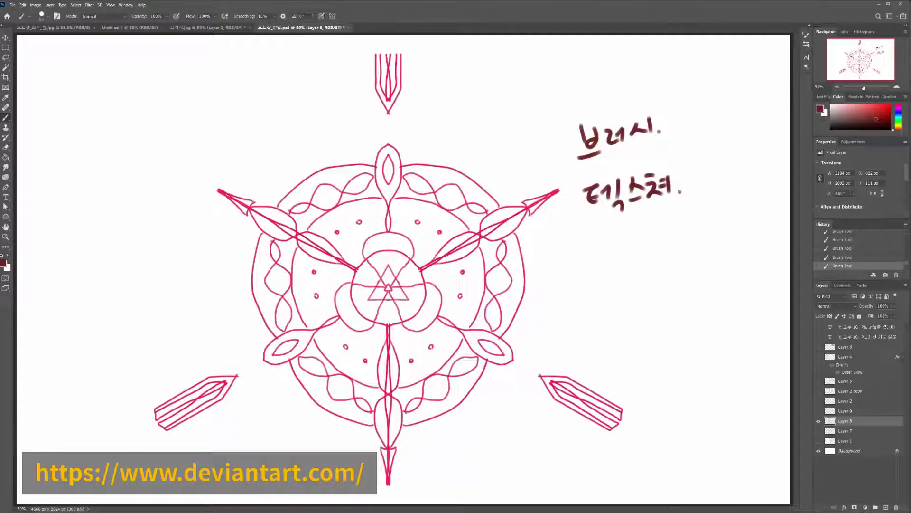
- Add three bullet dots beside the handwritten list, draw a line for the blank third item, and underline "브러시."
left_click(563, 159)
left_click(574, 211)
left_click(580, 261)
left_click_drag(611, 269, 676, 260)
left_click_drag(578, 166, 678, 149)
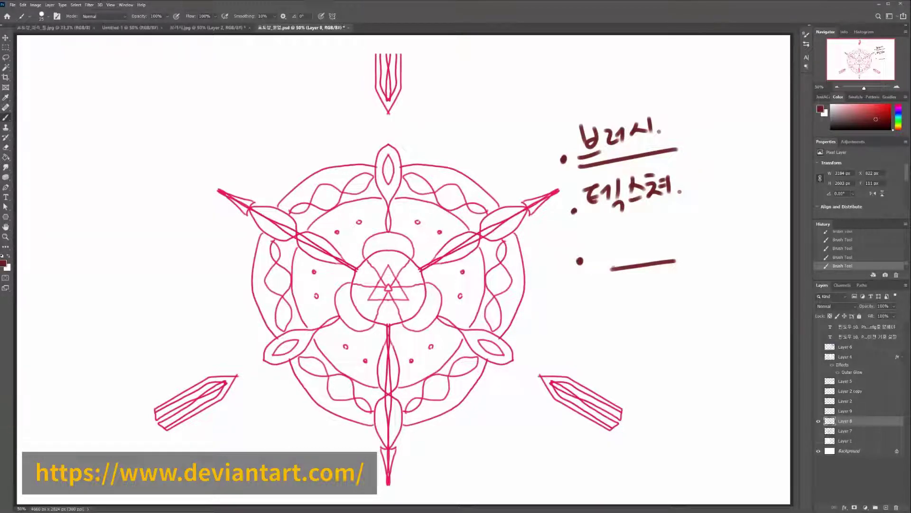
- Compare several brush presets in the brush picker and pick the hard round 100 px preset
right_click(281, 167)
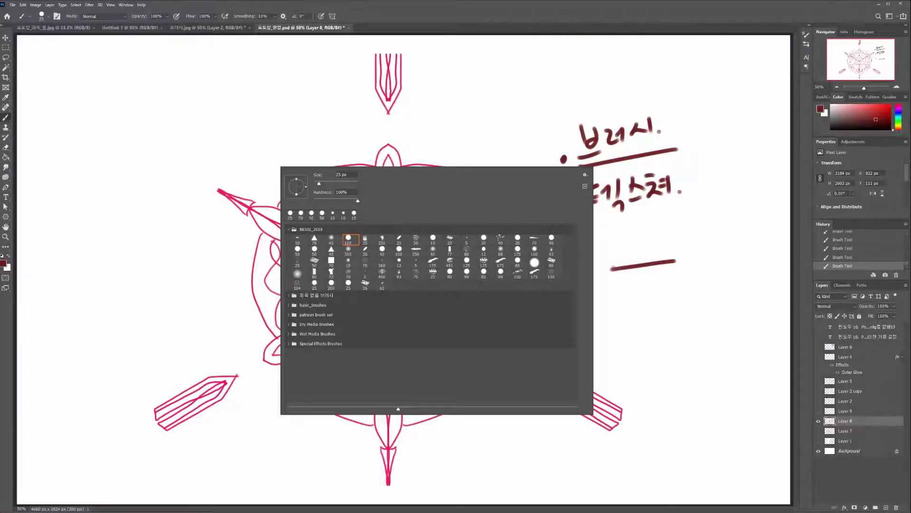
left_click(536, 262)
left_click(349, 261)
left_click(348, 239)
left_click(416, 239)
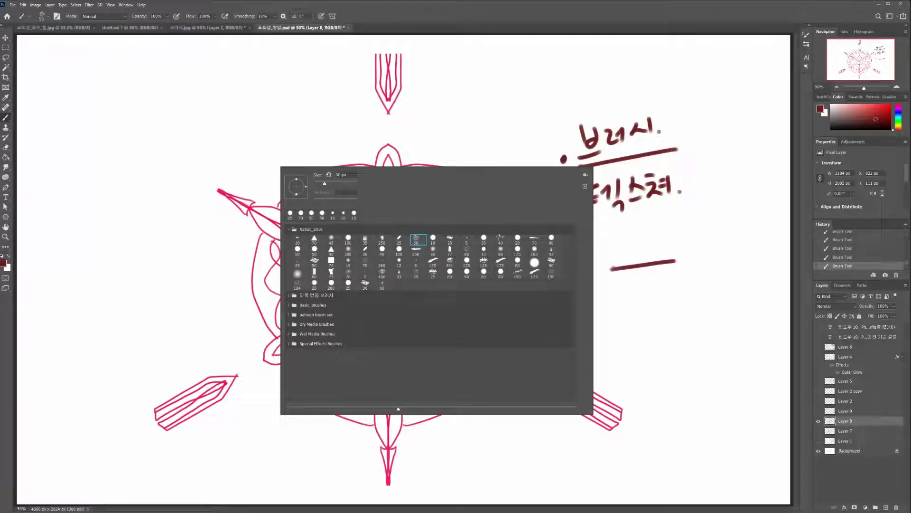
left_click(348, 238)
- Paint test dabs with the 100 px brush beside and over the mandala's upper-left arrow, undoing each one
left_click_drag(222, 248, 227, 246)
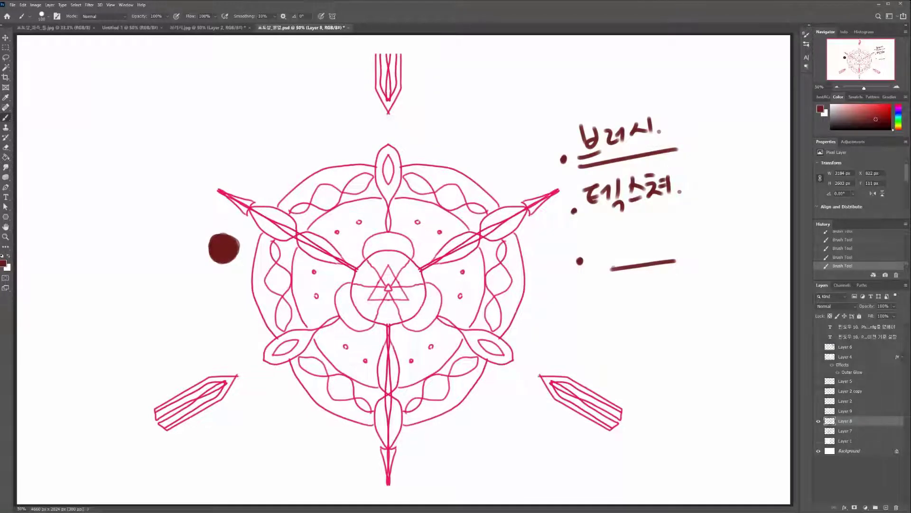
key("ctrl+z")
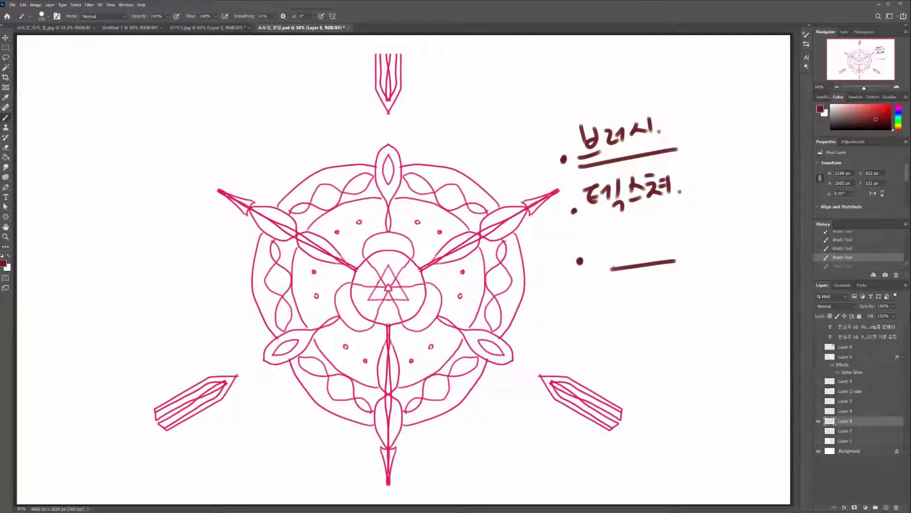
right_click(312, 149)
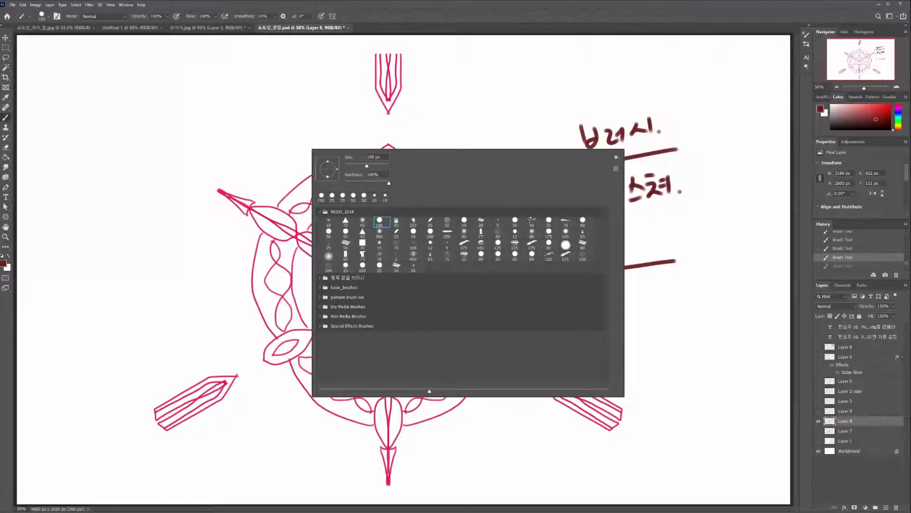
left_click_drag(247, 209, 254, 201)
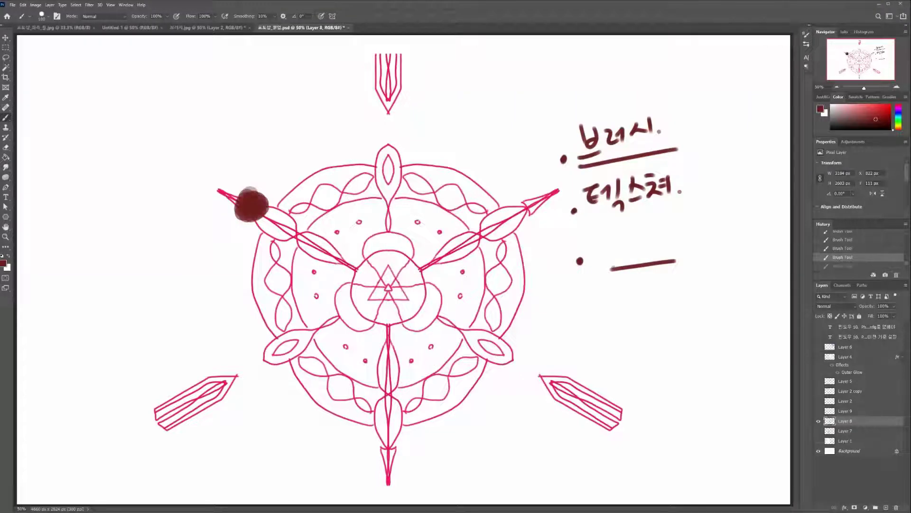
key("ctrl+z")
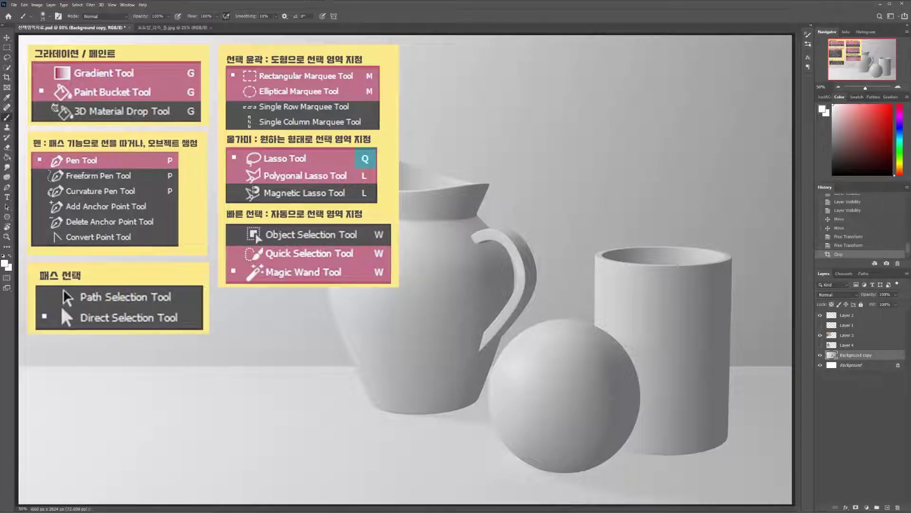
- In the still-life document, hide Layer 3 with the selection tool overview and make Layer 2 active
key("ctrl+plus")
left_click_drag(365, 184, 518, 286)
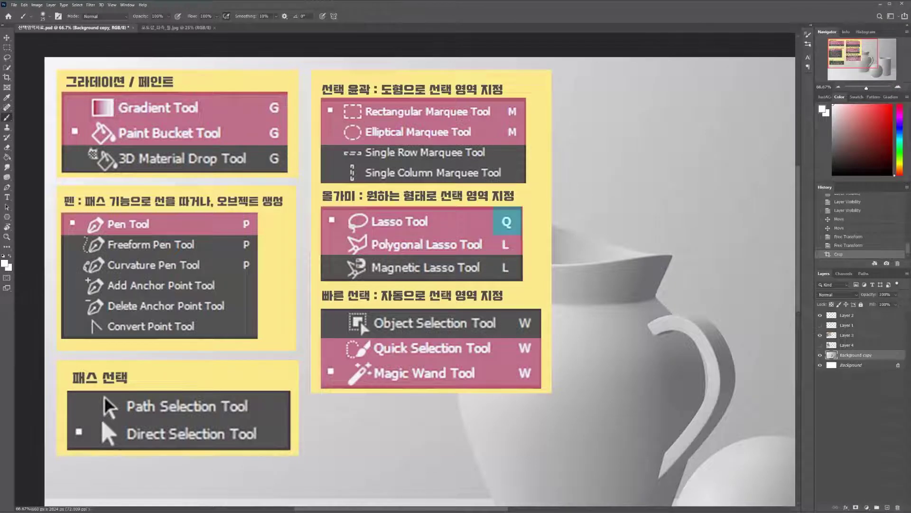
left_click(820, 335)
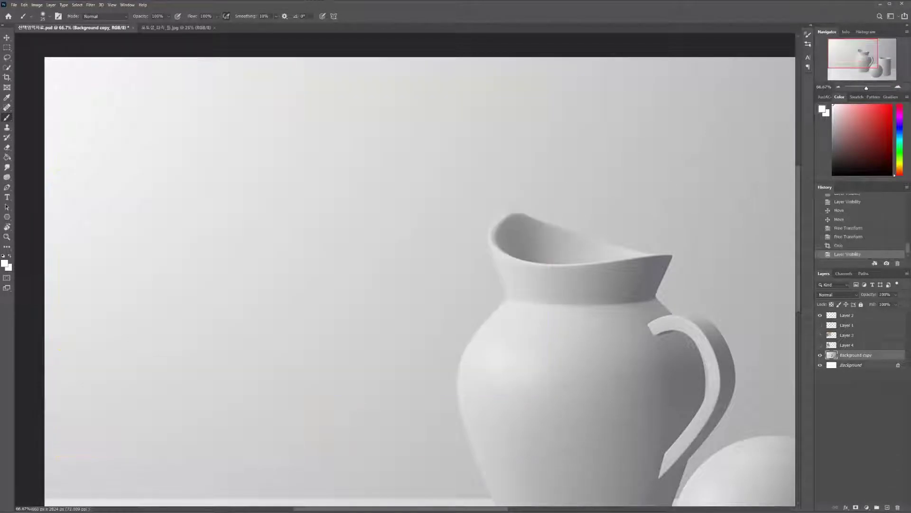
left_click(854, 315)
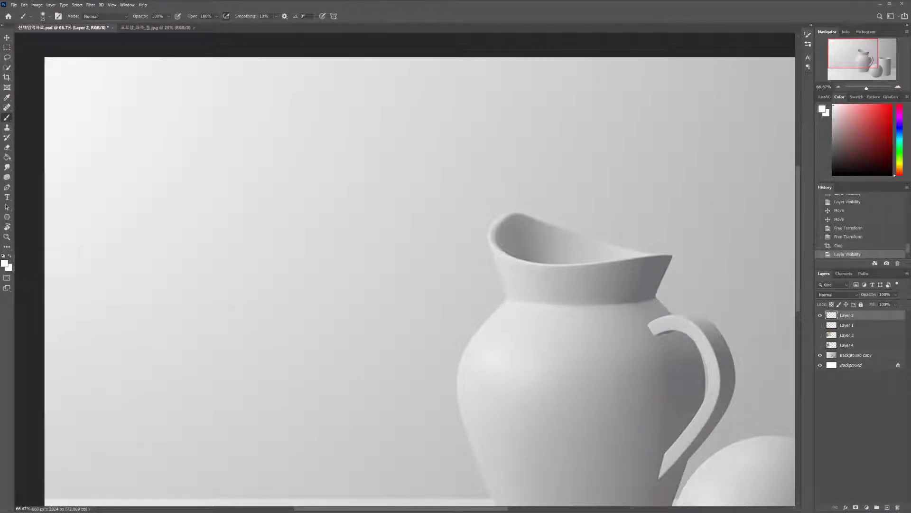
- Draw a rectangular selection on the empty wall beside the jug with the Rectangular Marquee Tool
left_click(6, 48)
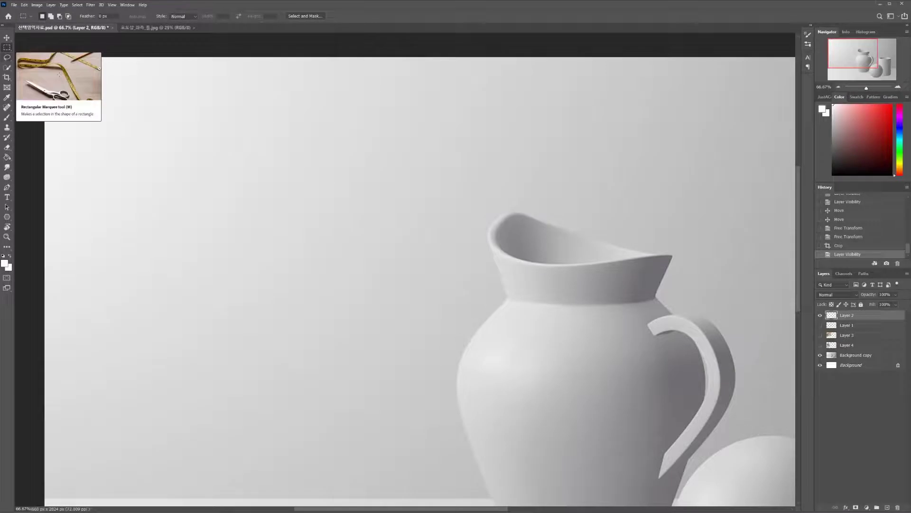
left_click(7, 48)
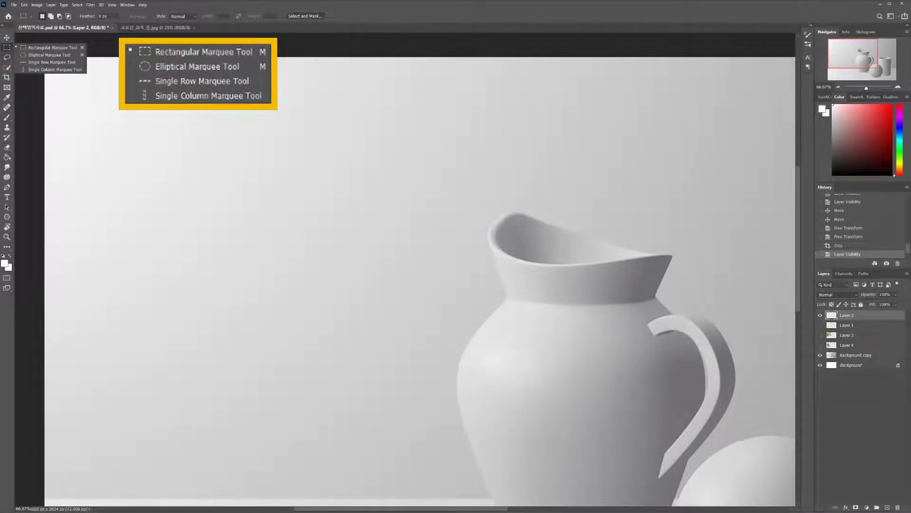
left_click(52, 47)
left_click_drag(91, 99, 275, 291)
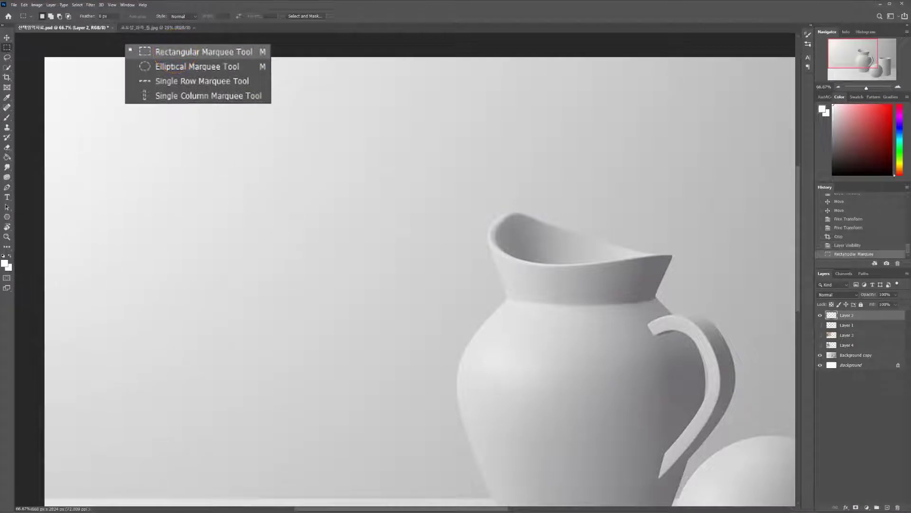
- Replace the rectangular selection with a one-pixel-high row across the wall using the Single Row Marquee Tool
left_click(7, 47)
left_click(51, 63)
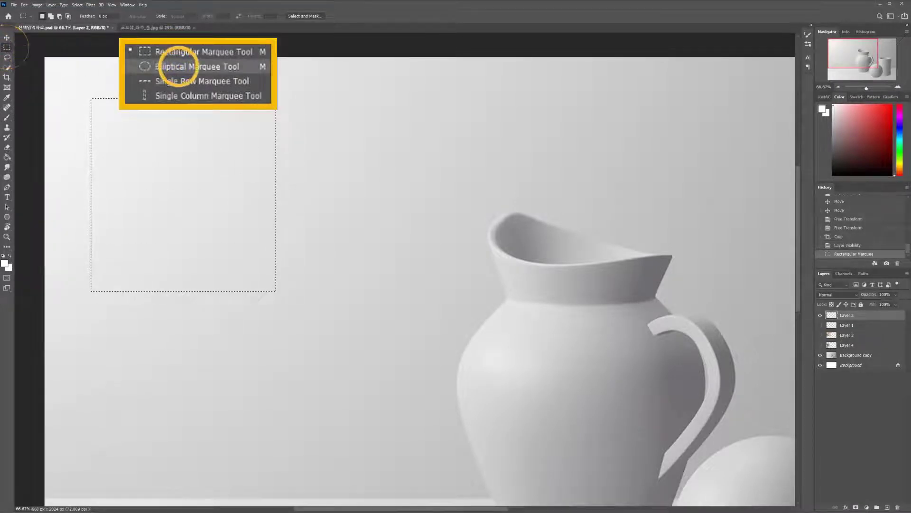
left_click_drag(373, 169, 366, 166)
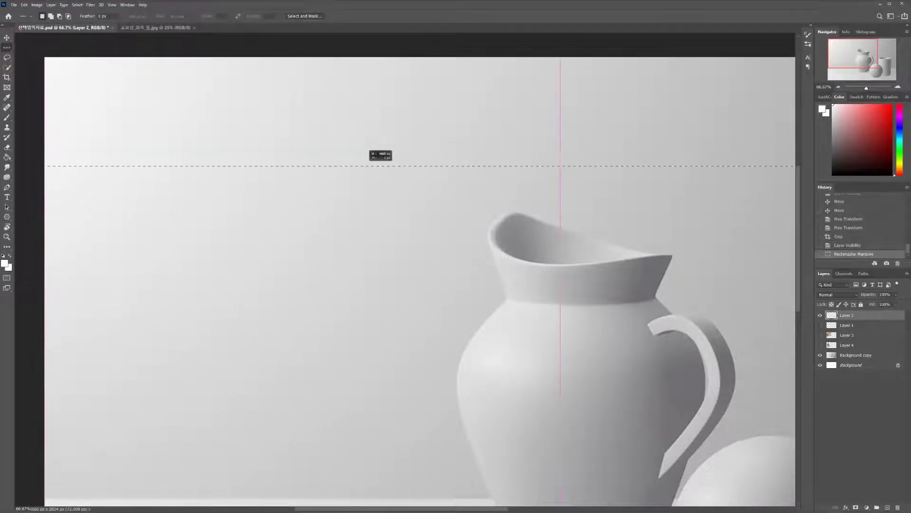
- Try several elliptical selections over the jug and the empty wall with the Elliptical Marquee Tool, undoing each one
left_click_drag(288, 100, 628, 417)
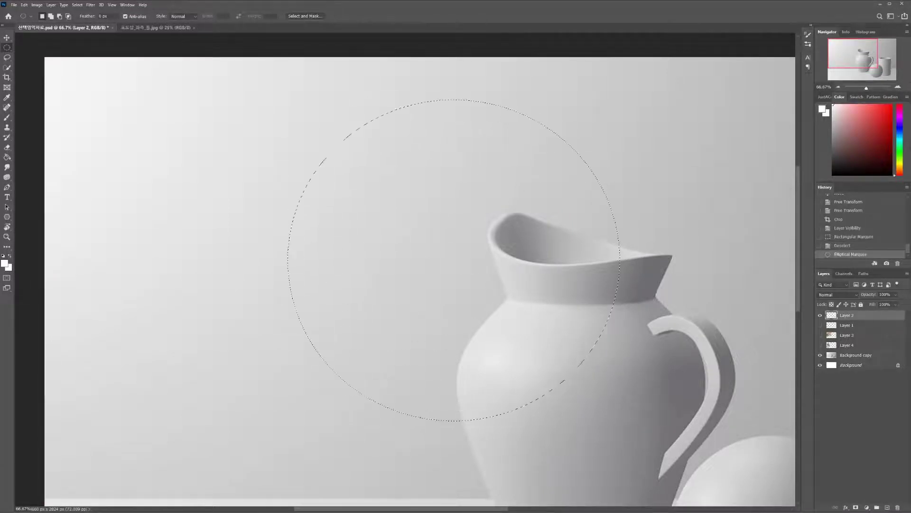
key("ctrl+z")
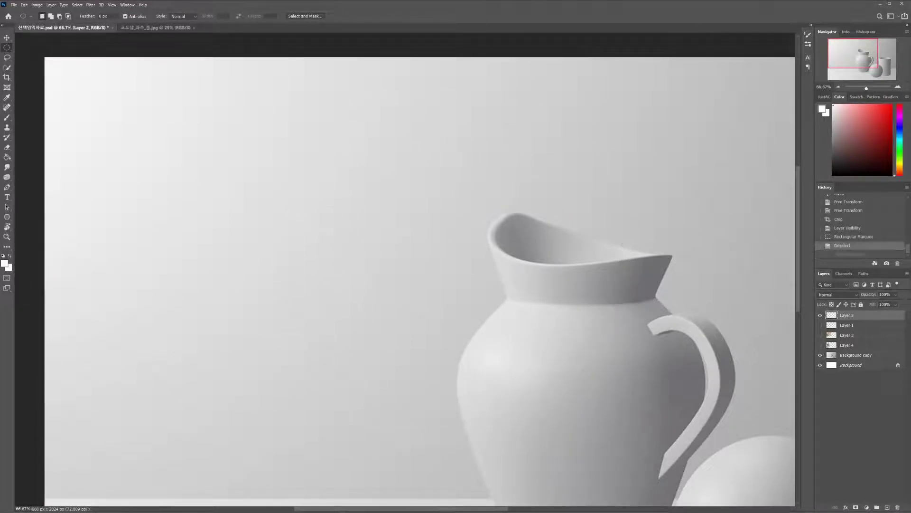
left_click_drag(127, 134, 444, 434)
key("ctrl+z")
left_click_drag(145, 138, 419, 396)
key("ctrl+z")
left_click_drag(150, 139, 424, 380)
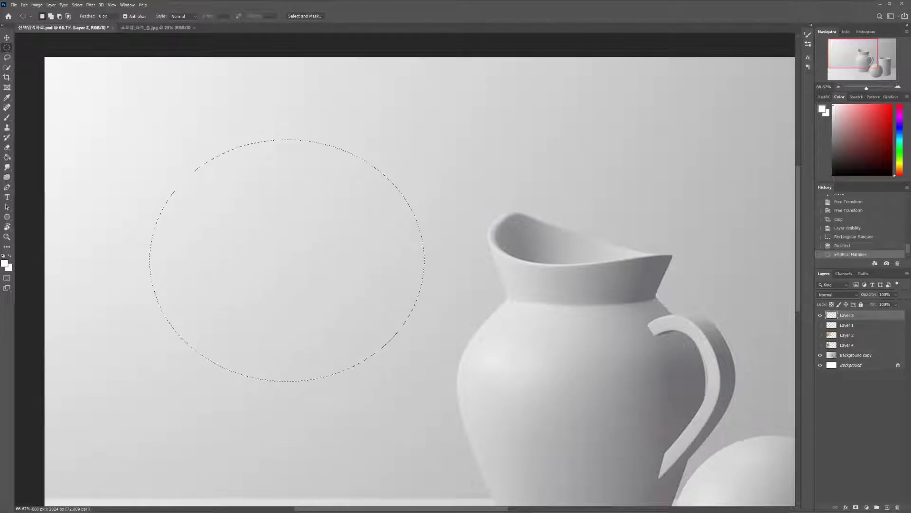
key("ctrl+z")
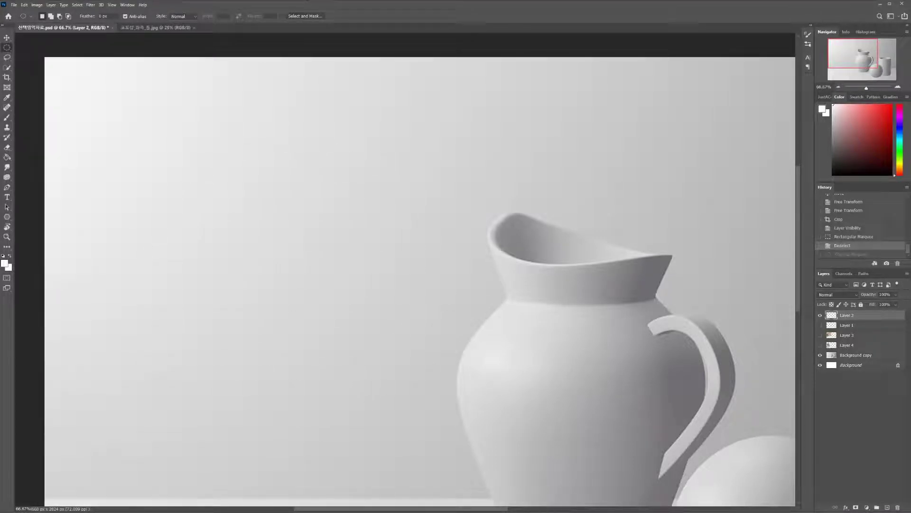
- Draw a nearly circular selection on the wall, switch briefly to the Paint Bucket and Brush tools, and deselect
mouse_move(149, 125)
left_mouse_down()
mouse_move(315, 305)
mouse_move(421, 401)
left_mouse_up()
key("g")
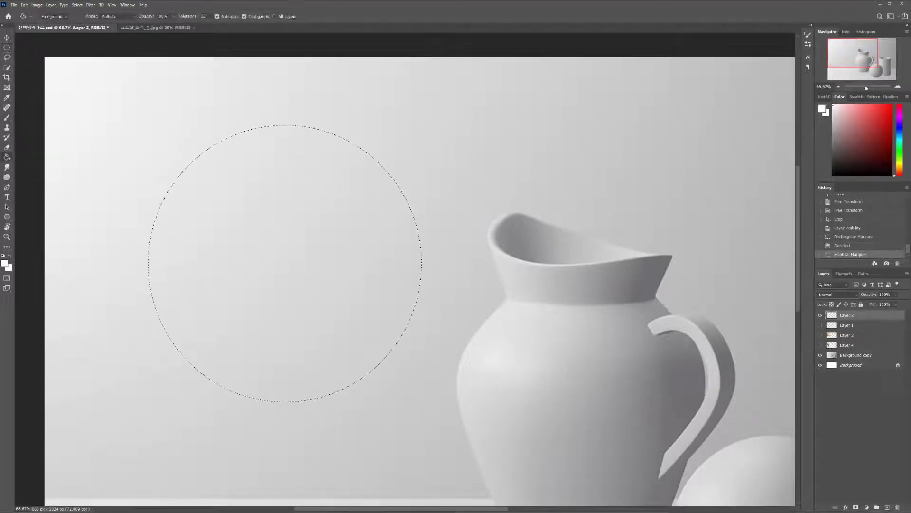
key("b")
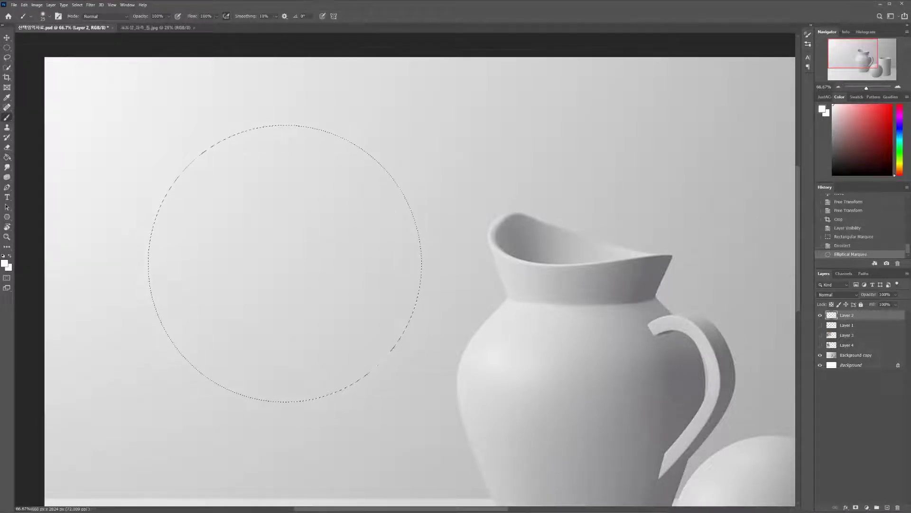
left_click(8, 47)
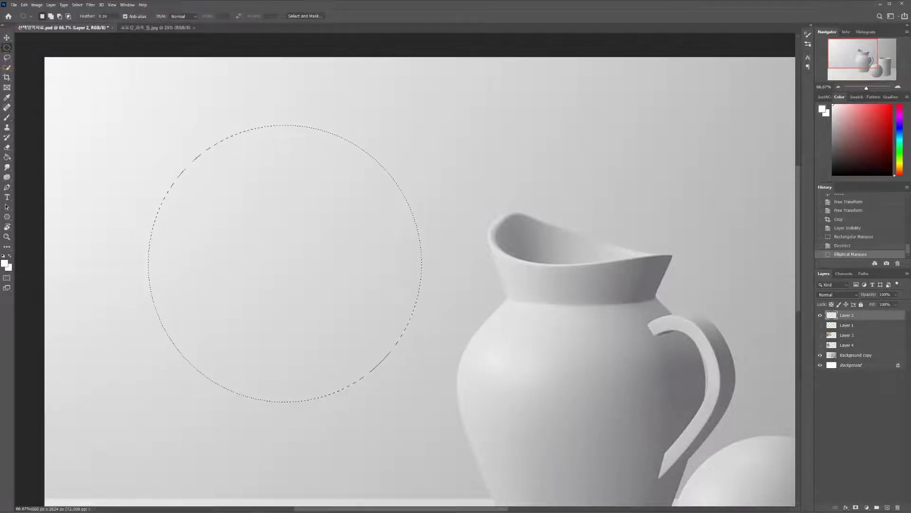
key("ctrl+d")
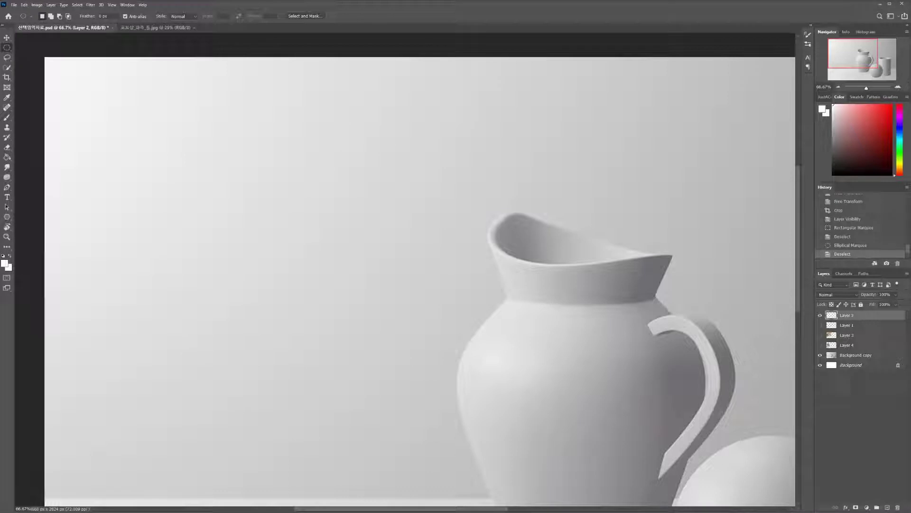
- Draw a rectangular selection on the wall constrained to a perfect square, resize it while drawing, and deselect it
right_click(7, 48)
left_click(57, 46)
left_click_drag(106, 117, 227, 214)
key("shift")
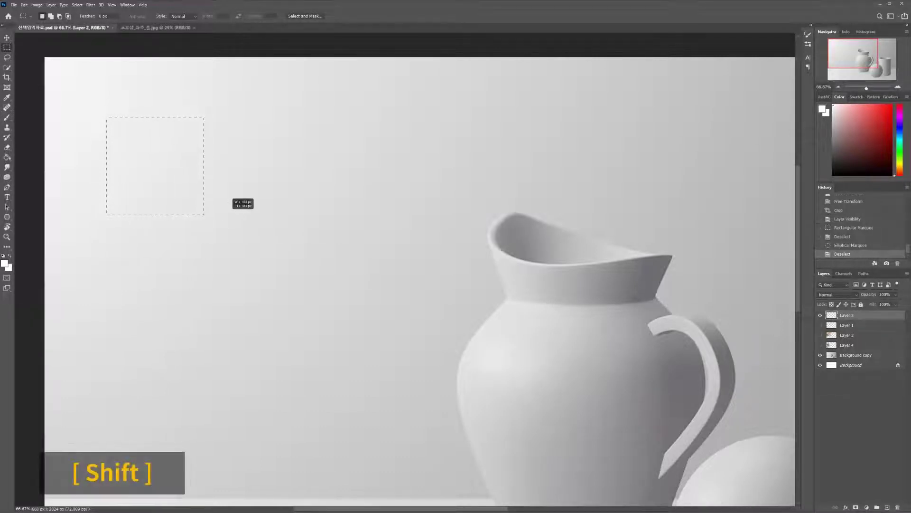
left_click_drag(227, 214, 227, 163)
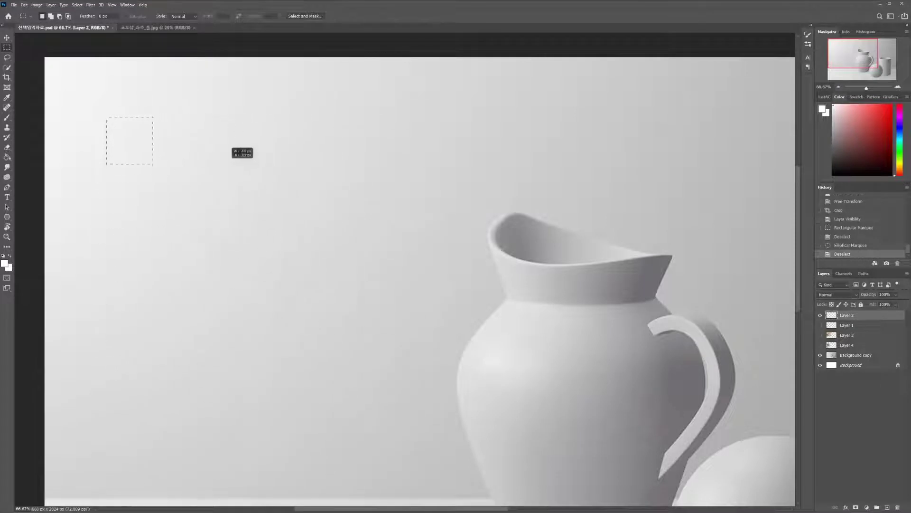
left_click_drag(200, 119, 388, 314)
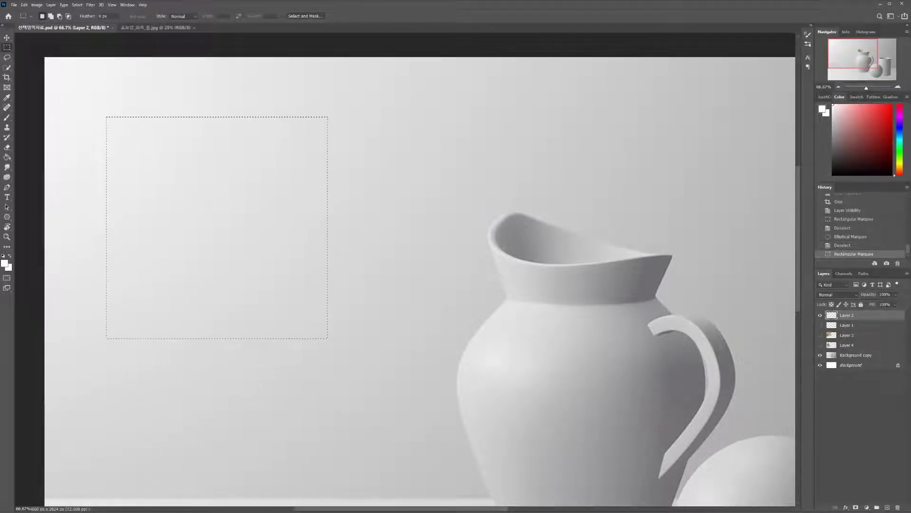
key("ctrl+d")
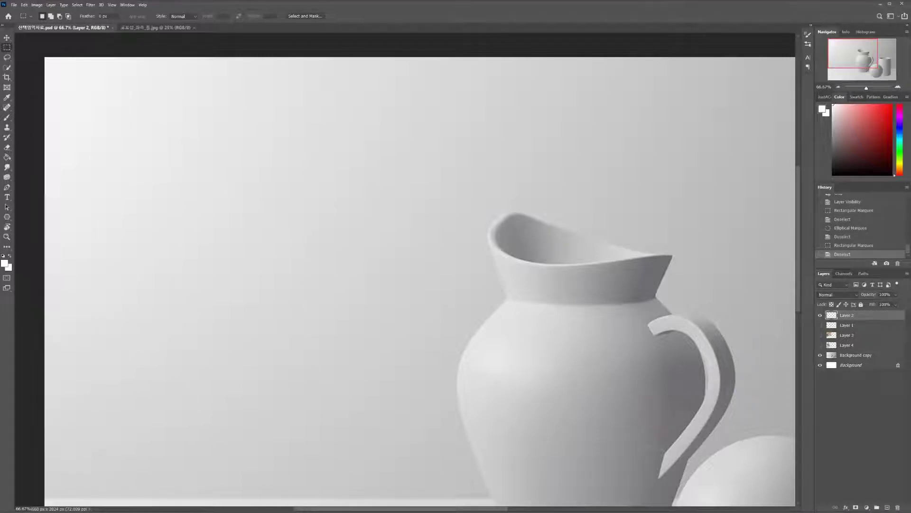
- Draw a perfectly circular selection on the empty wall beside the jug with the Elliptical Marquee Tool
right_click(7, 48)
left_click(51, 53)
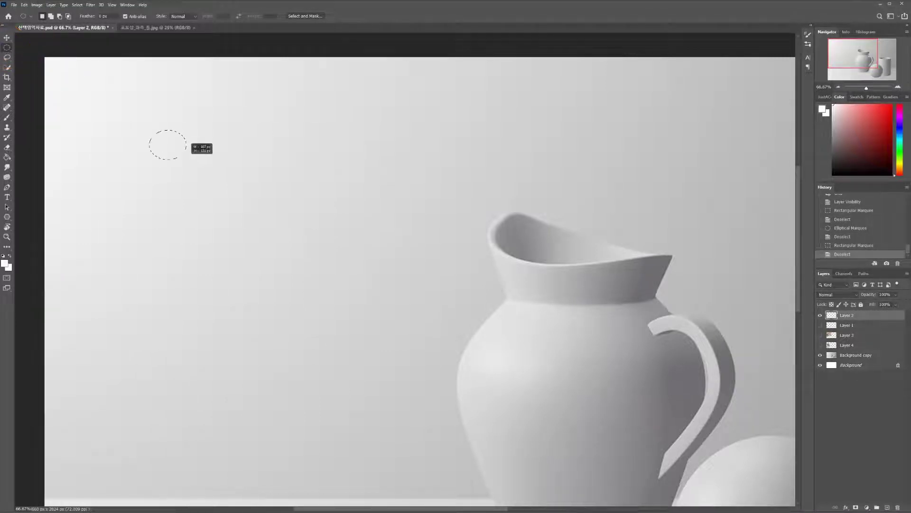
left_click_drag(194, 169, 518, 377)
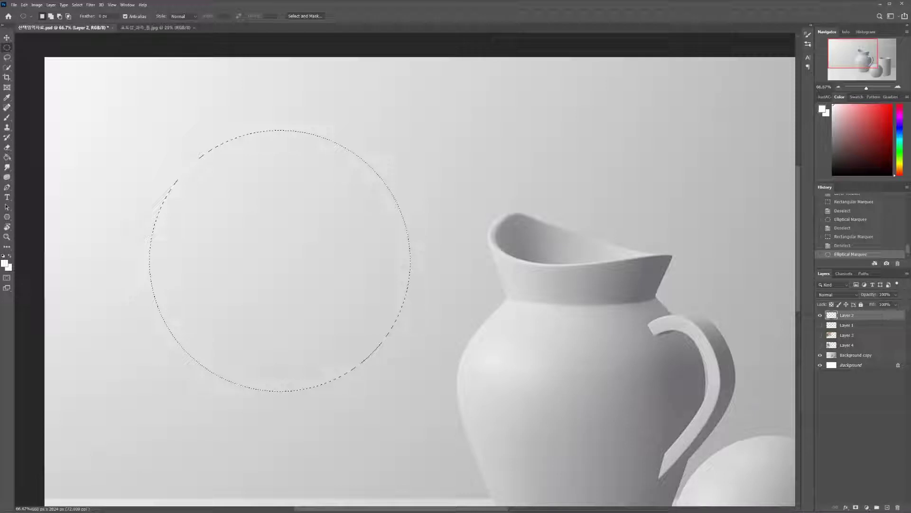
- Set the foreground color to dark gray, fill the circular selection on the Background copy layer, and undo the fill
left_click(856, 355)
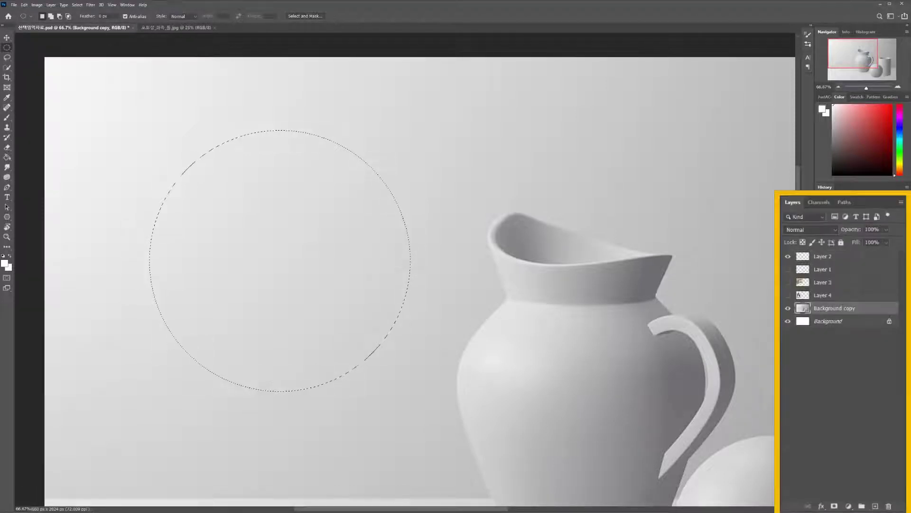
key("g")
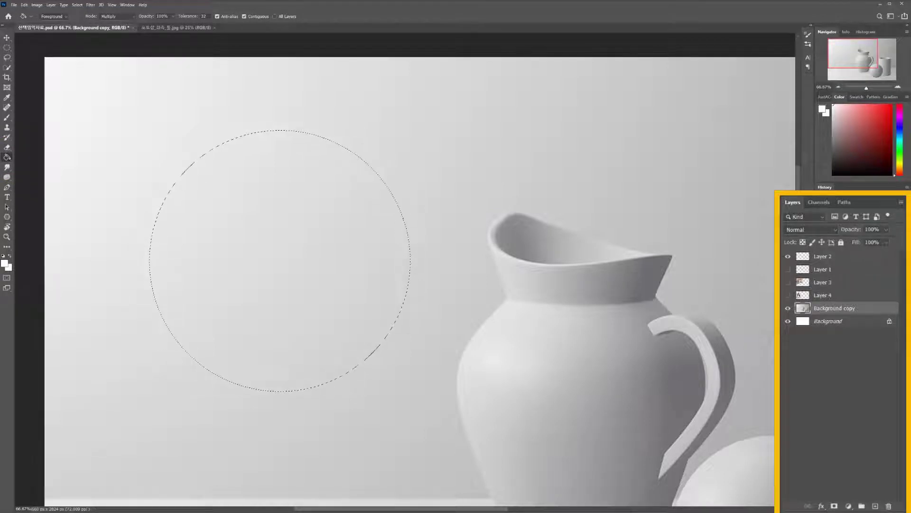
left_click(5, 263)
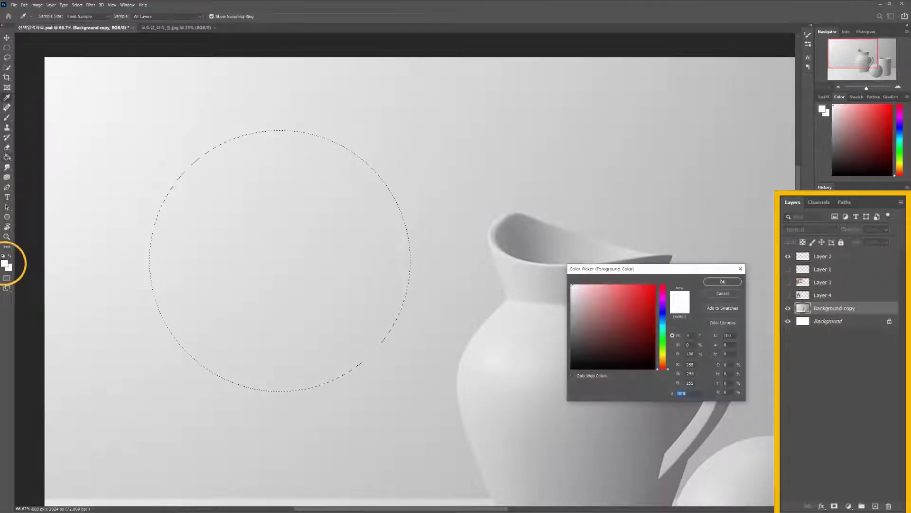
key("Return")
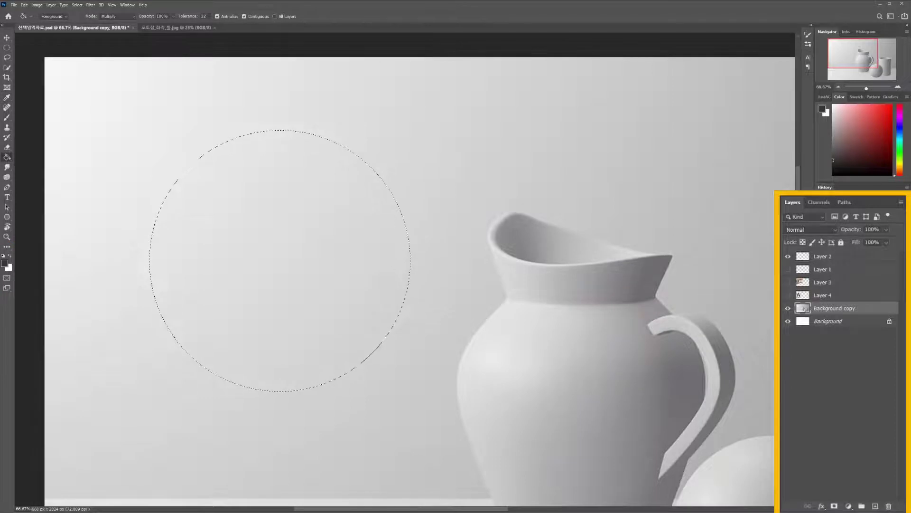
left_click(285, 262)
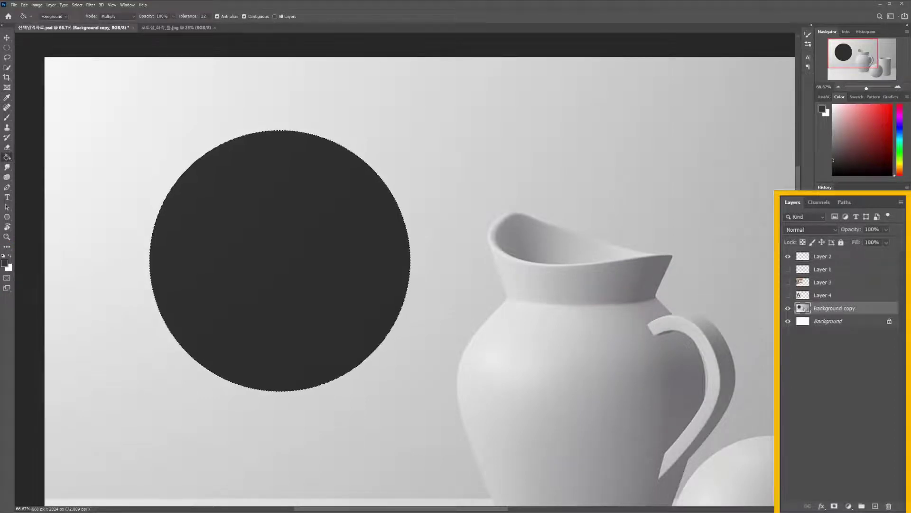
key("ctrl+z")
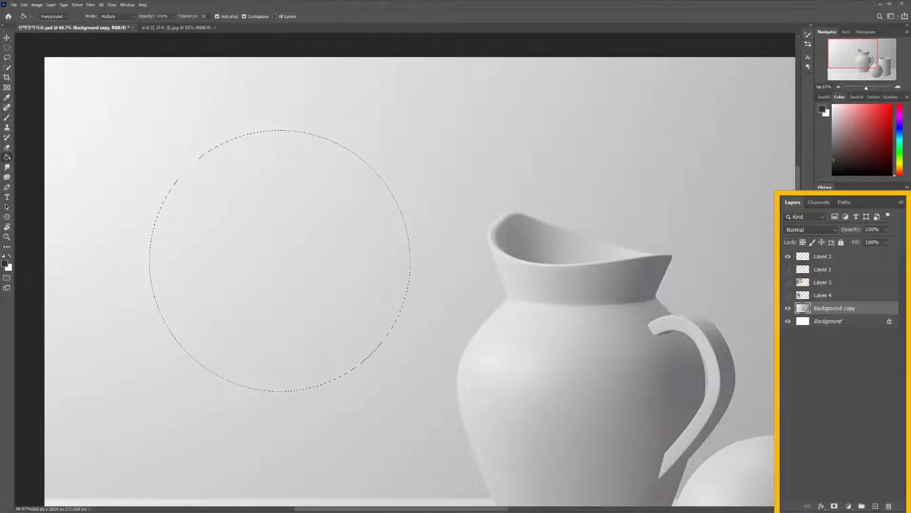
- Add a new layer and undo it, then fill the circular selection with dark gray on Layer 2
key("ctrl+shift+alt+n")
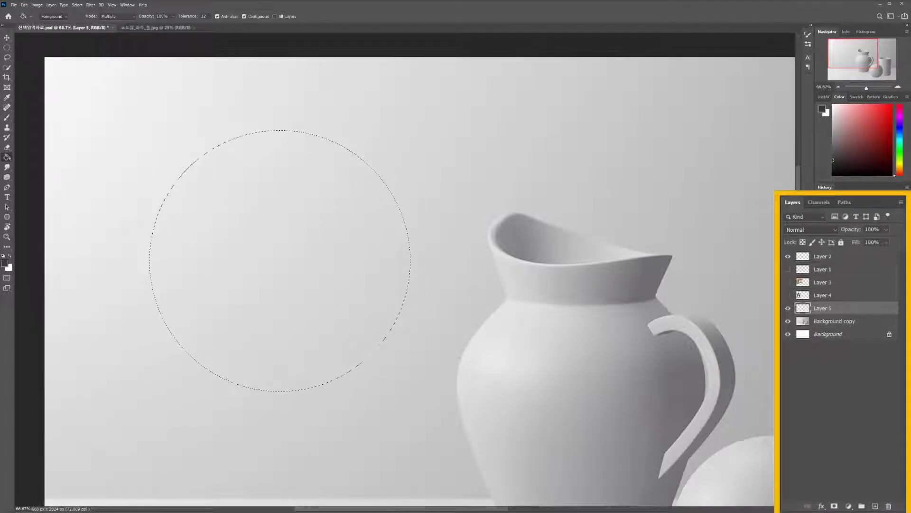
key("ctrl+z")
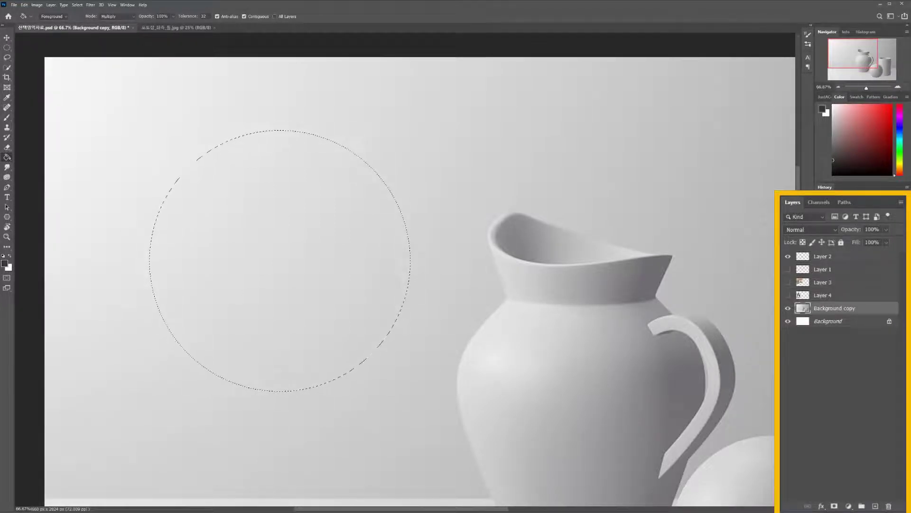
key("alt+]")
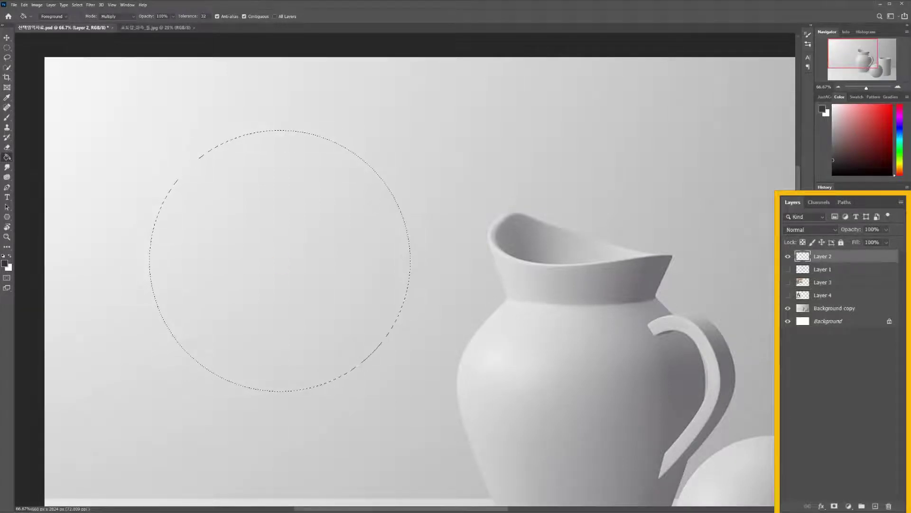
left_click(281, 264)
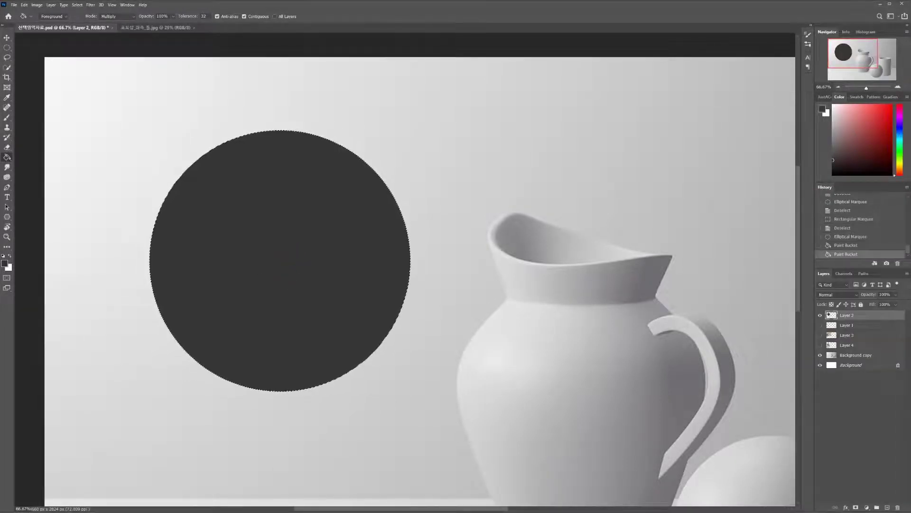
- Try moving and scaling down the dark gray circle on Layer 2, and undo back to the unfilled circular selection
key("v")
mouse_move(266, 252)
left_mouse_down()
mouse_move(169, 331)
mouse_move(275, 193)
mouse_move(531, 264)
mouse_move(331, 317)
mouse_move(376, 175)
left_mouse_up()
left_click_drag(414, 153, 303, 281)
key("ctrl+t")
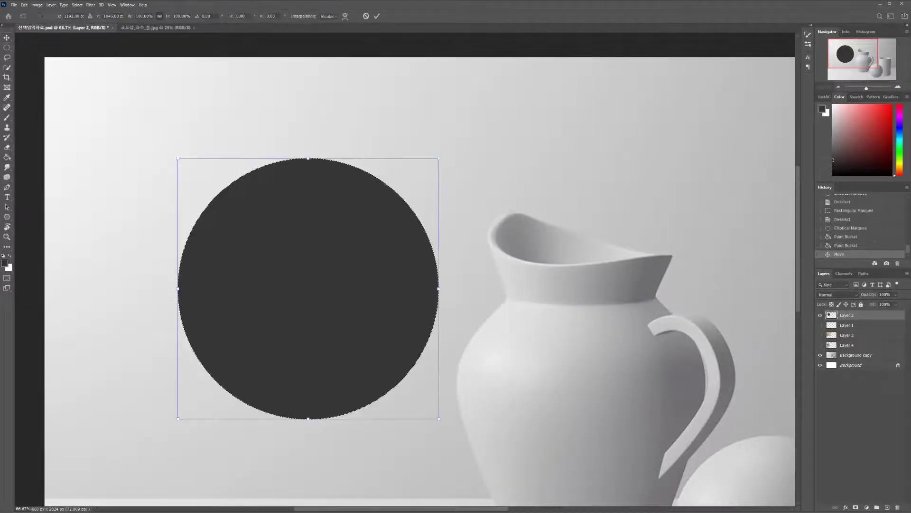
left_click_drag(439, 157, 359, 239)
key("ctrl+z")
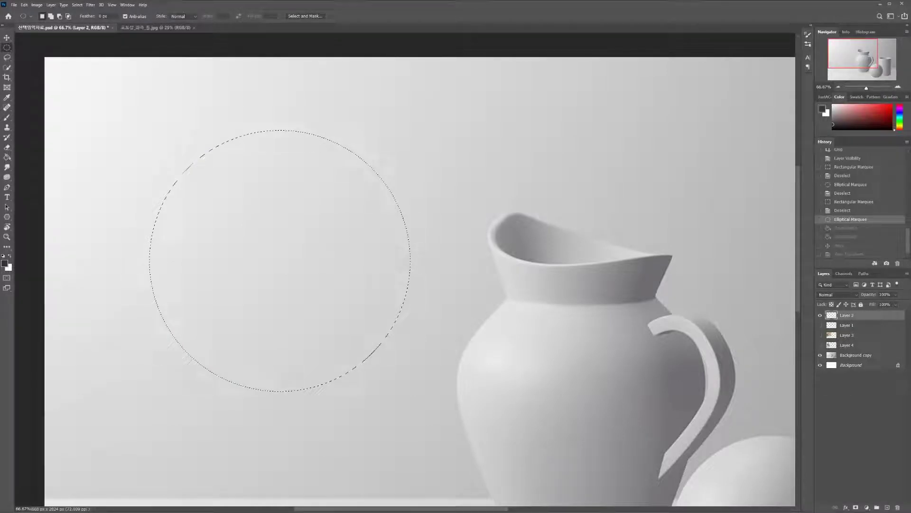
- Start a stroke on the circular selection and set the stroke color to red
left_click(281, 260)
right_click(244, 209)
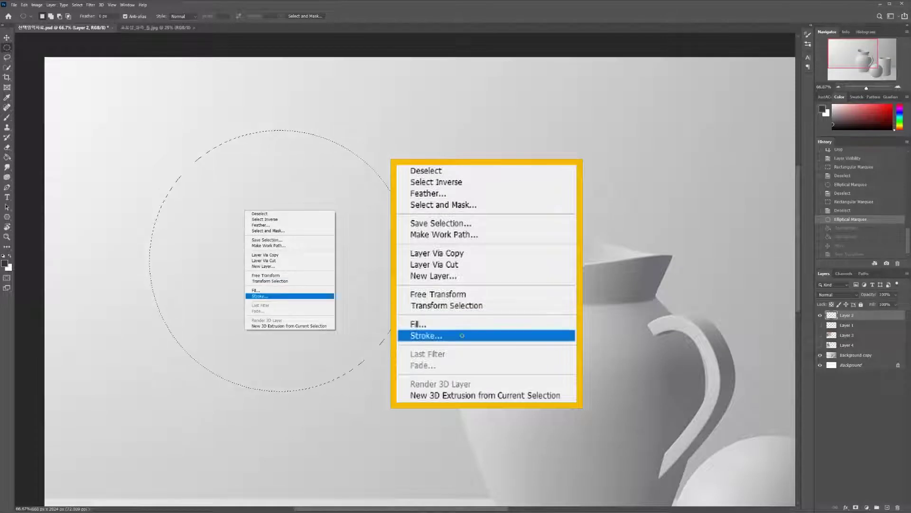
left_click(462, 336)
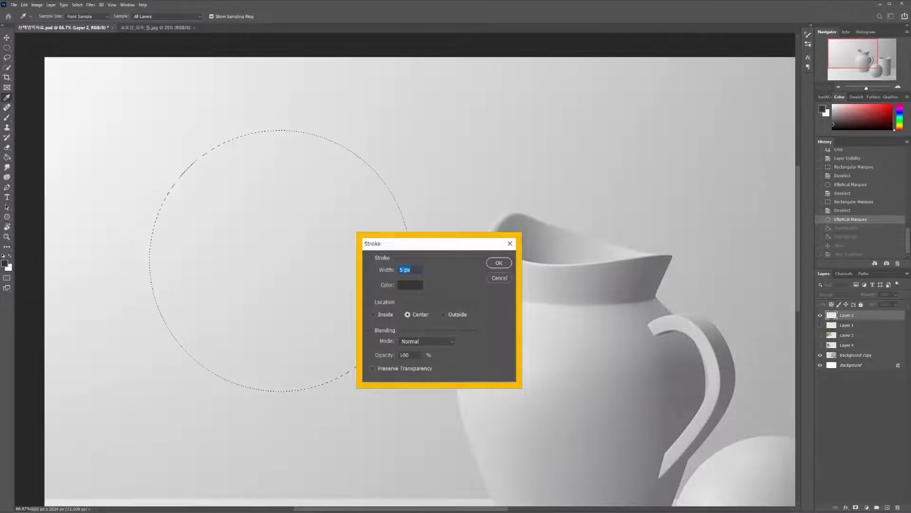
left_click(417, 281)
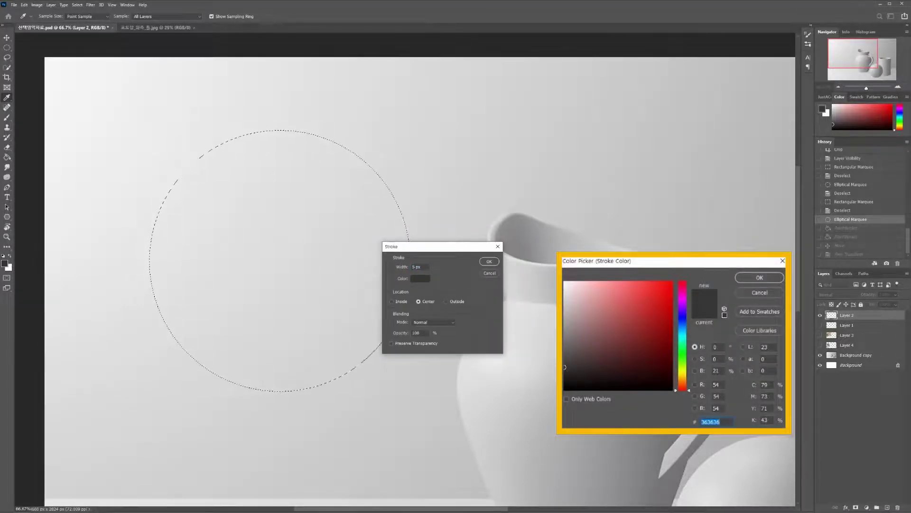
left_click(670, 287)
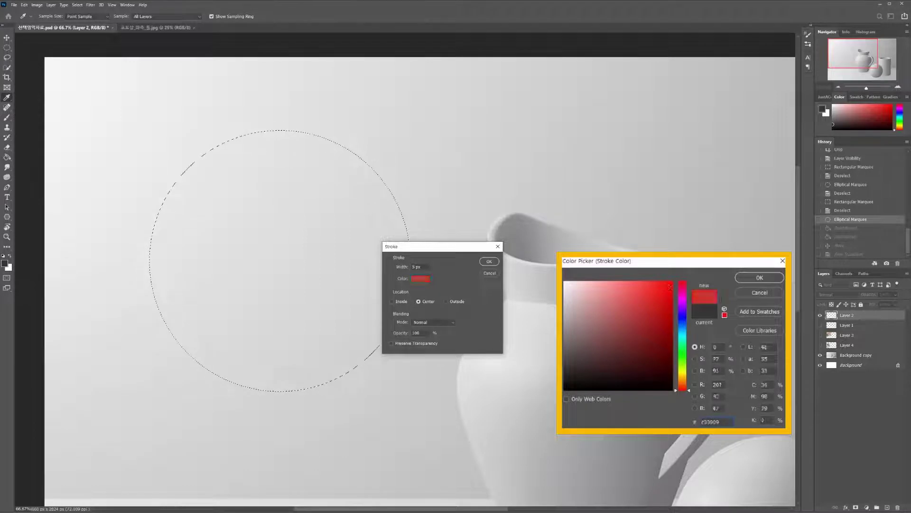
left_click(654, 282)
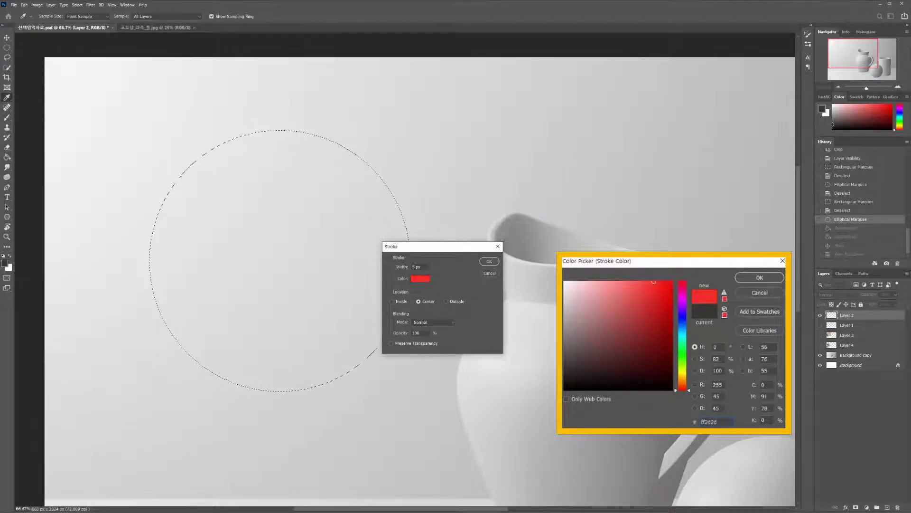
left_click(664, 282)
left_click(682, 350)
left_click(682, 390)
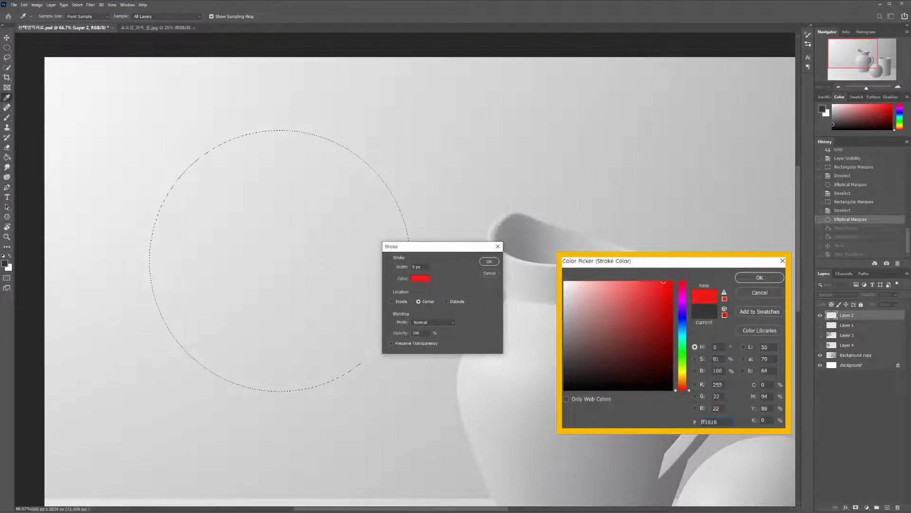
left_click(759, 278)
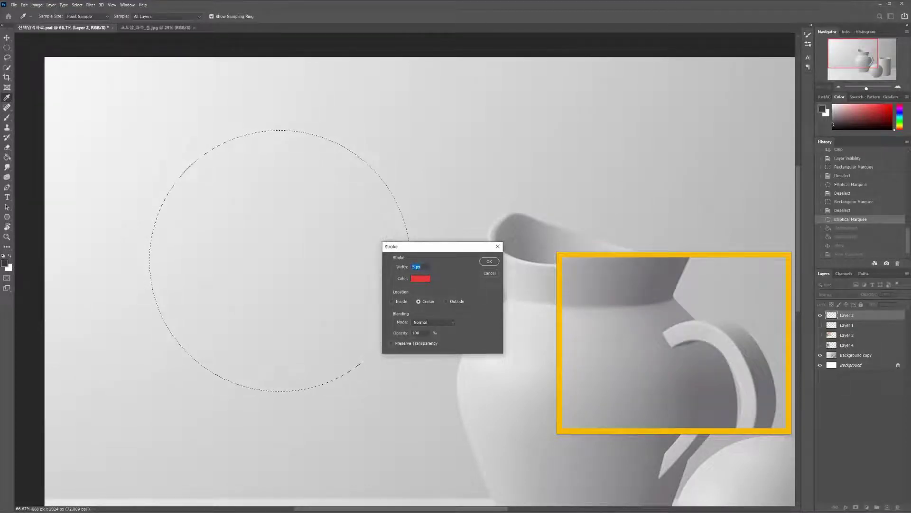
- Apply the red stroke with a 5 px width at the Center location, deselect to inspect it, and restore the circular selection
type("5")
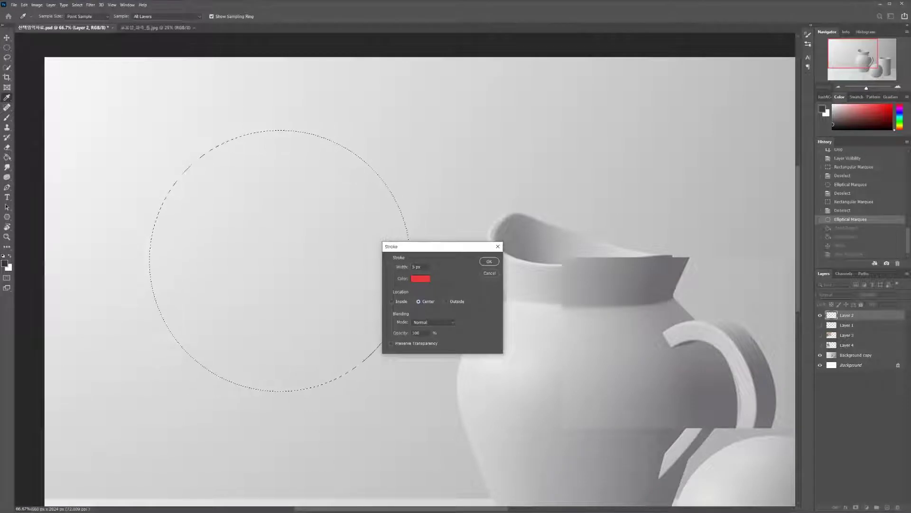
key("Tab")
key("Return")
key("ctrl+d")
key("m")
key("ctrl+plus")
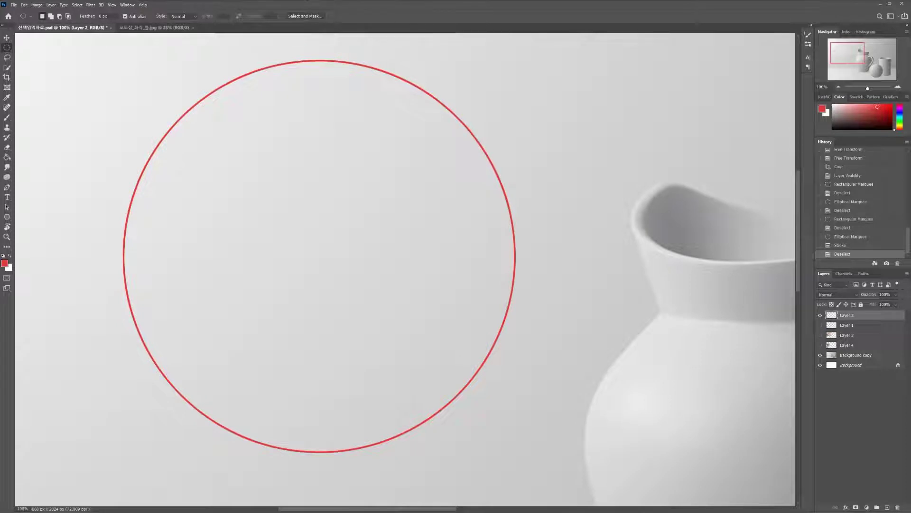
key("ctrl+z")
key("ctrl+minus")
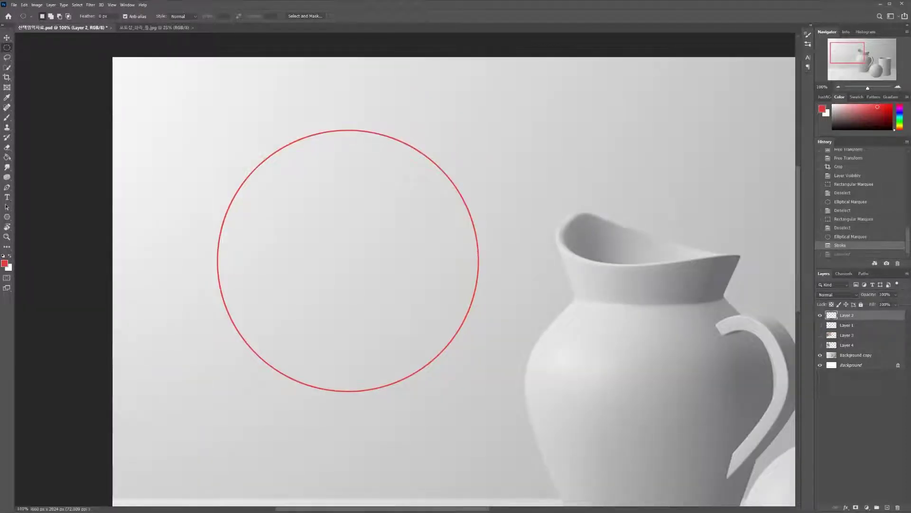
key("ctrl+plus")
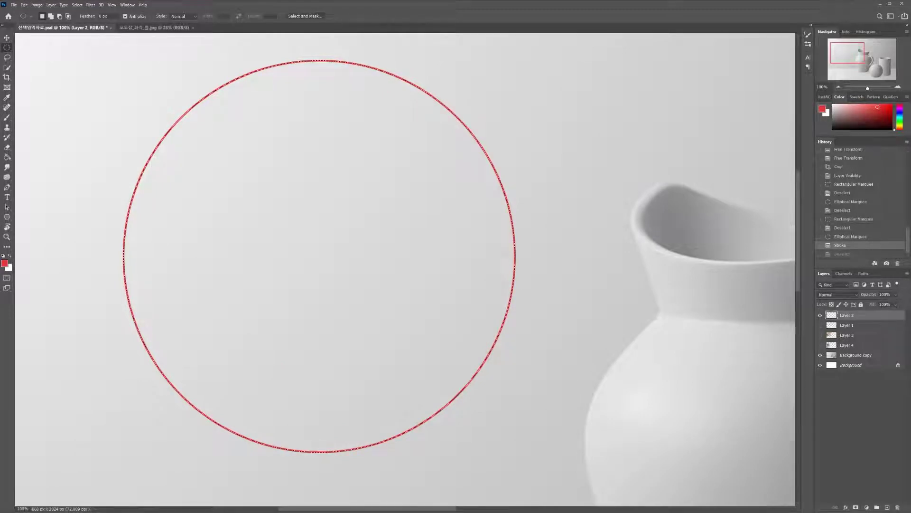
- Open the Fill settings for the circular selection and choose a light pink custom fill color
key("shift+F5")
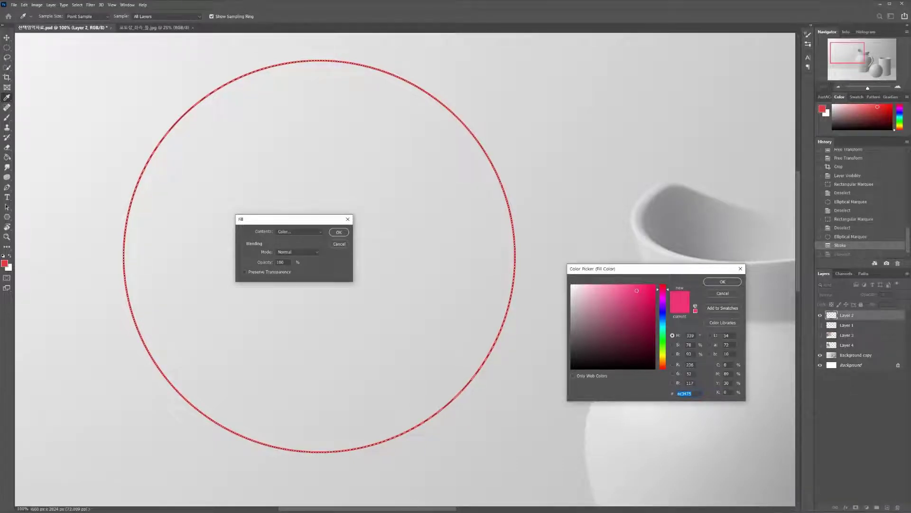
type("a44466")
left_click(624, 289)
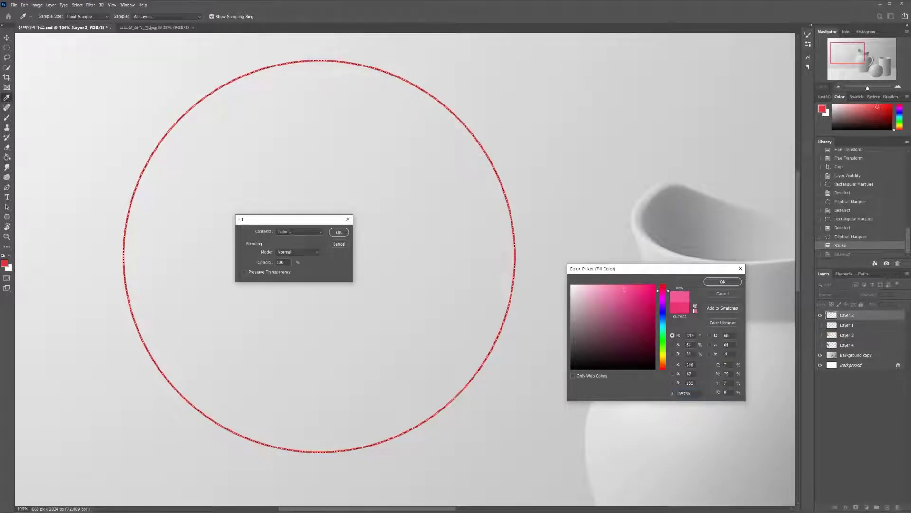
left_click(607, 287)
key("Return")
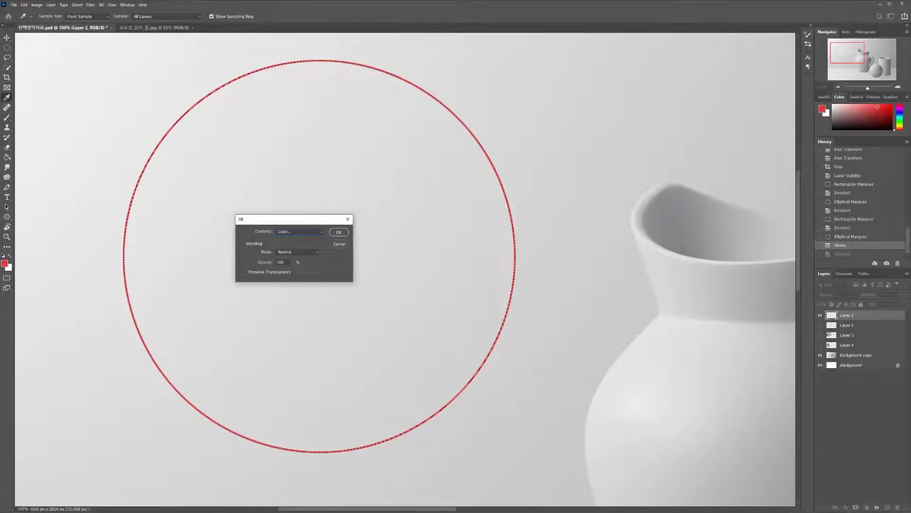
- Fill the circular selection with the foreground color at 50% opacity in Normal mode
key("Tab")
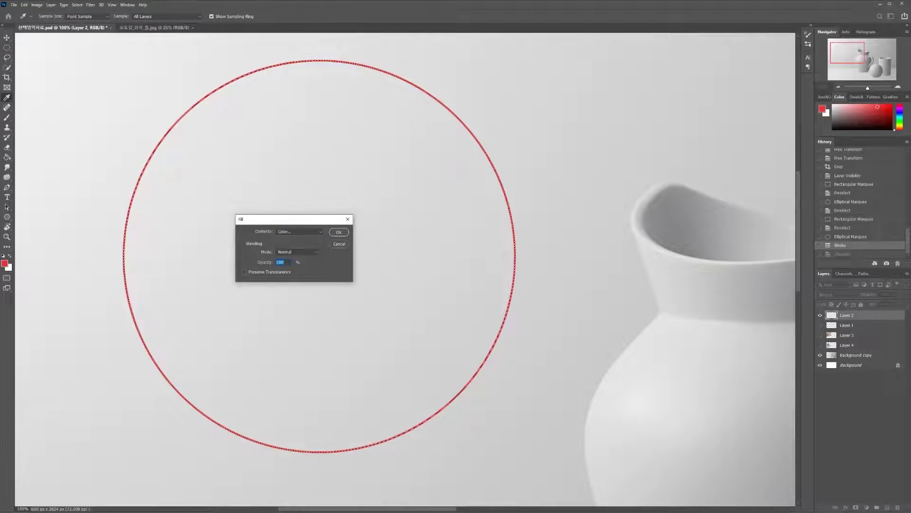
type("50")
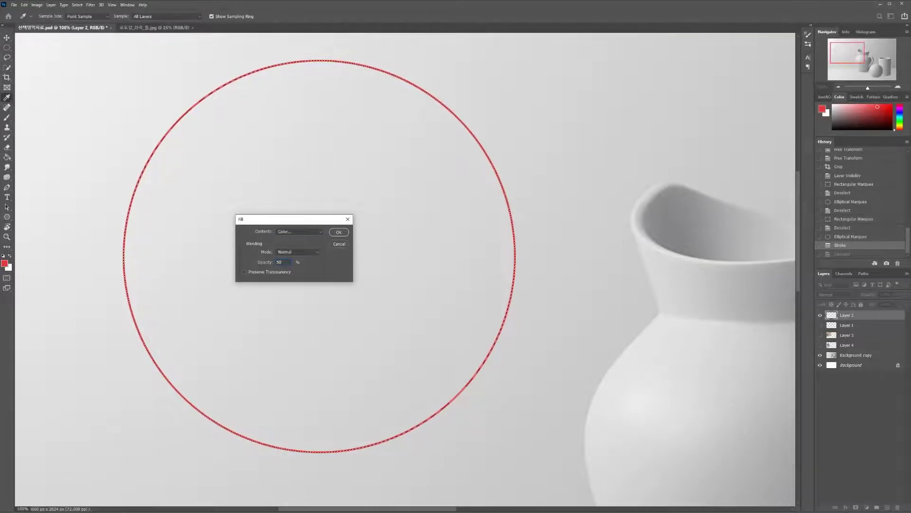
left_click(299, 232)
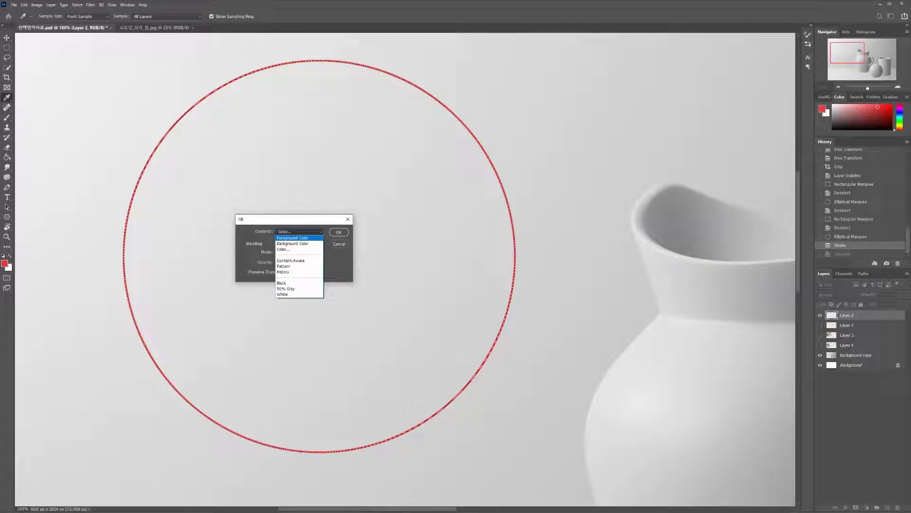
key("Return")
key("Return")
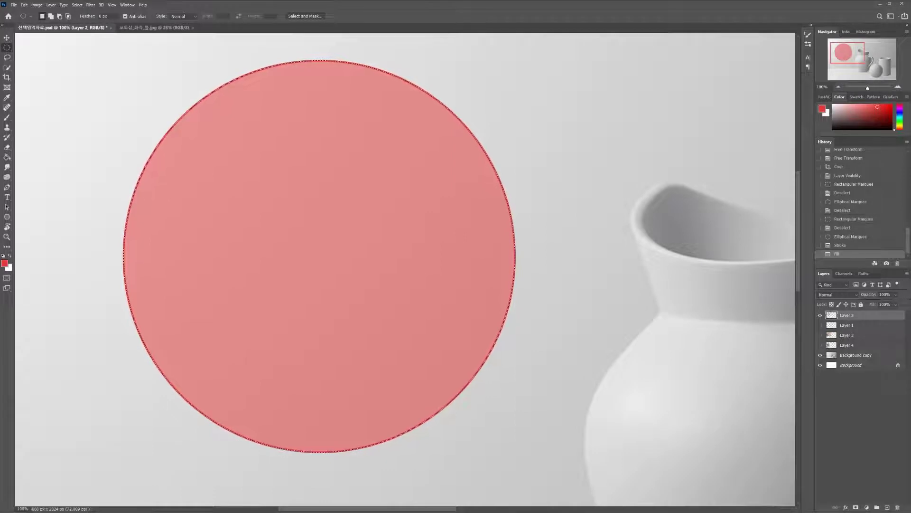
- Deselect the filled circle on Layer 2 and try repositioning it with Free Transform
key("ctrl+d")
key("ctrl+t")
left_click_drag(439, 110, 613, 106)
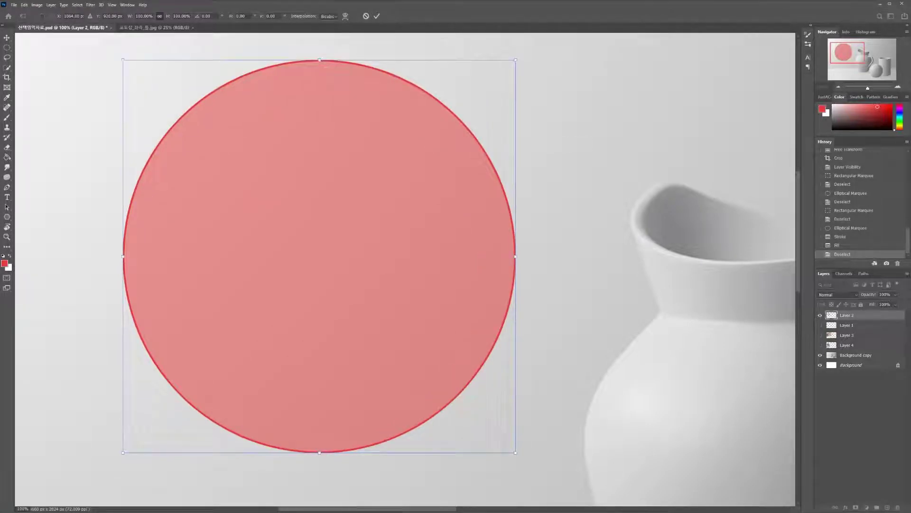
key("Return")
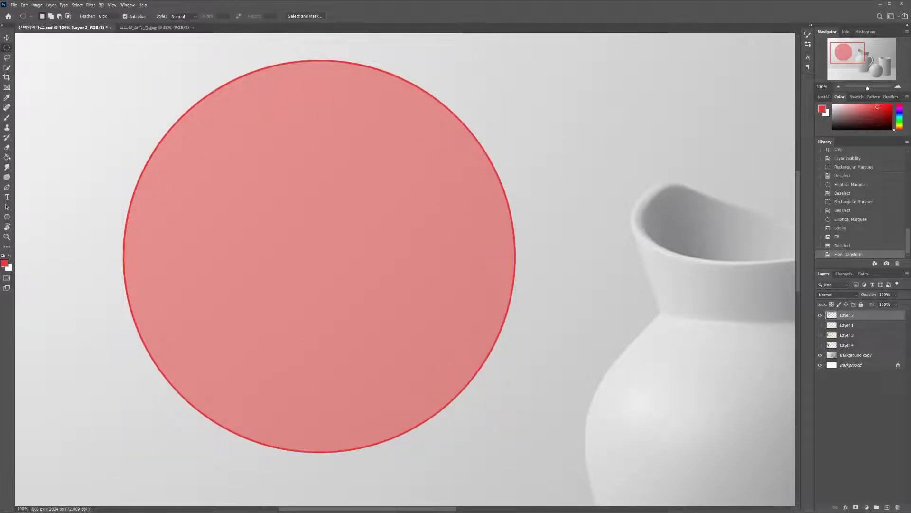
- Revert the history to before the stroke and fill, stepping back and forth until the earlier square marquee selection is restored
left_click(851, 220)
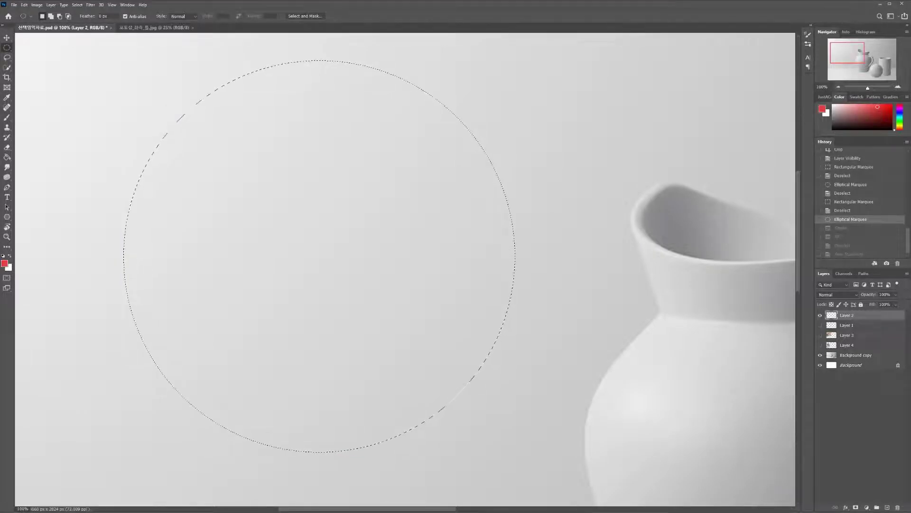
key("ctrl+z")
key("ctrl+shift+z")
key("ctrl+z")
key("ctrl+z")
key("ctrl+shift+z")
key("ctrl+shift+z")
key("ctrl+z")
key("ctrl+z")
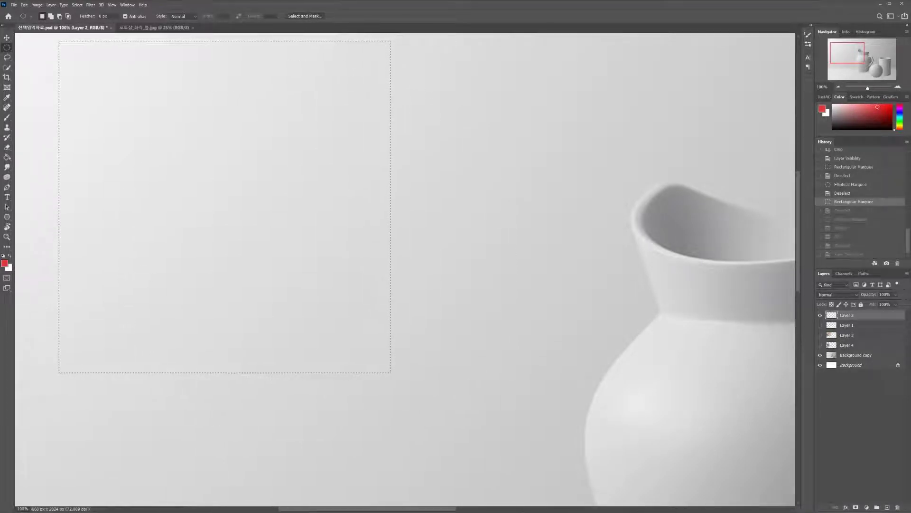
- Set the foreground color to purple, fill the square selection on Layer 2 with the Paint Bucket Tool, and undo the fill
key("g")
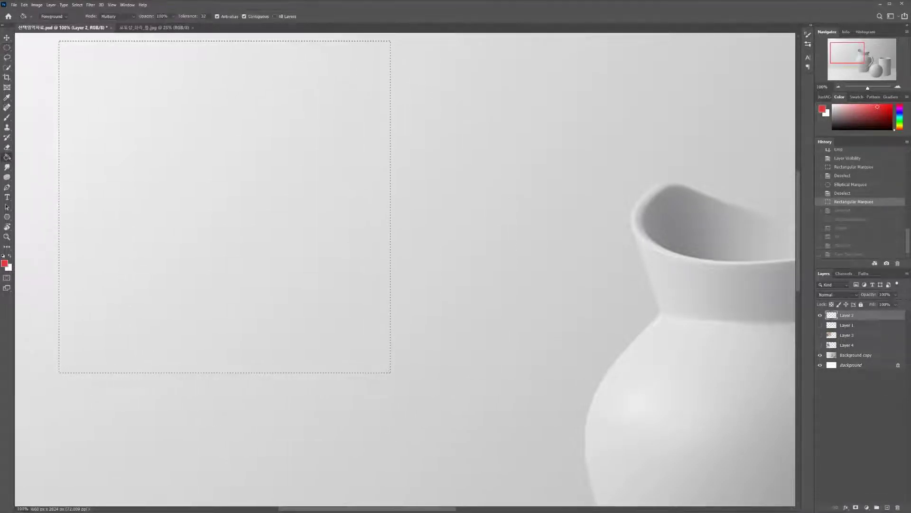
right_click(7, 157)
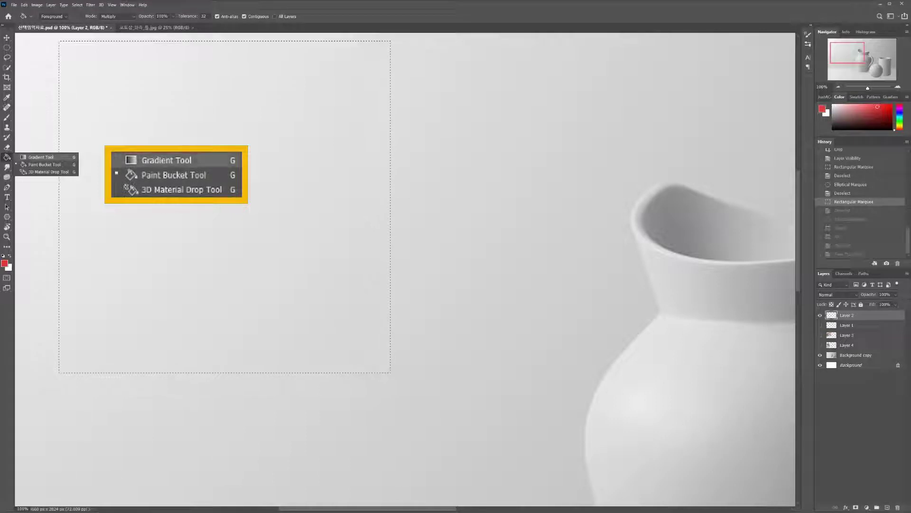
left_click(159, 174)
left_click(4, 264)
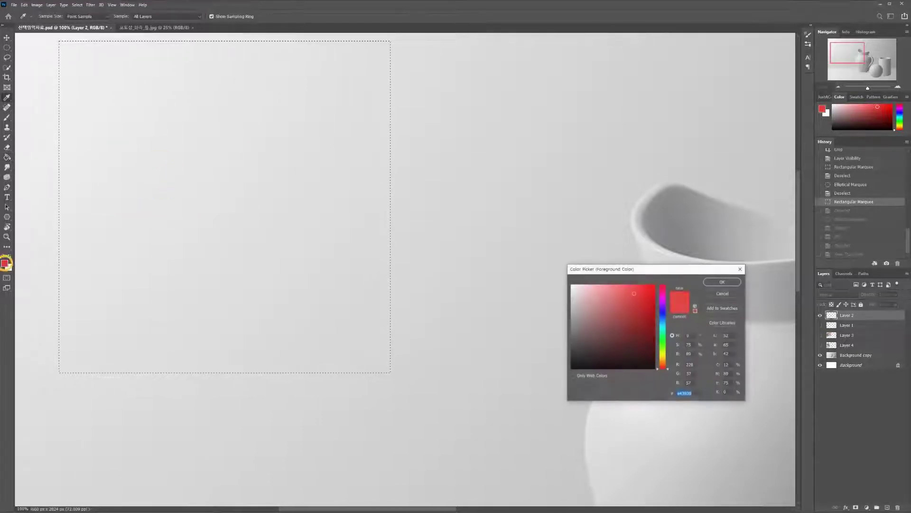
left_click_drag(645, 266, 492, 219)
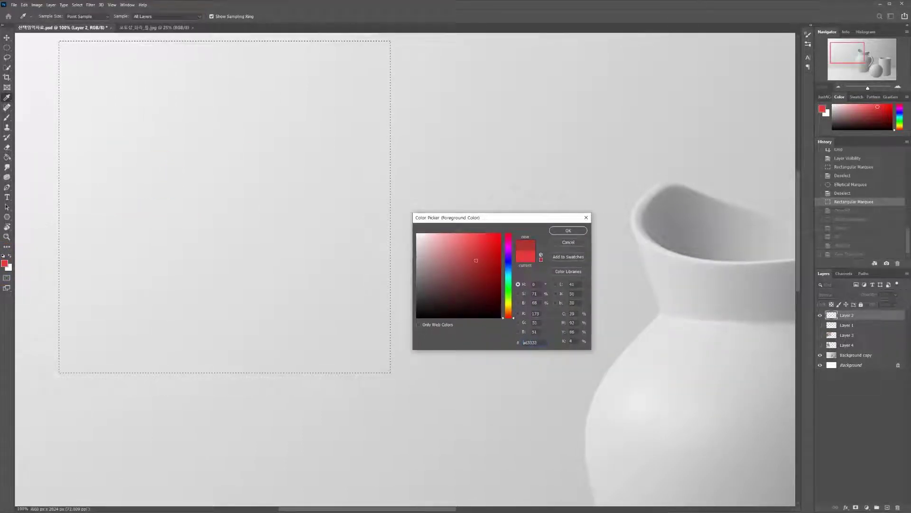
left_click(508, 256)
left_click(568, 230)
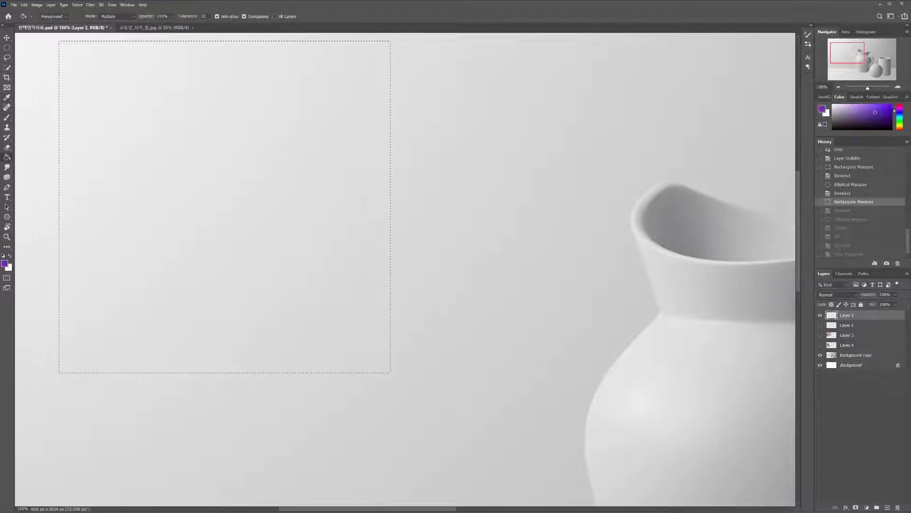
left_click(243, 192)
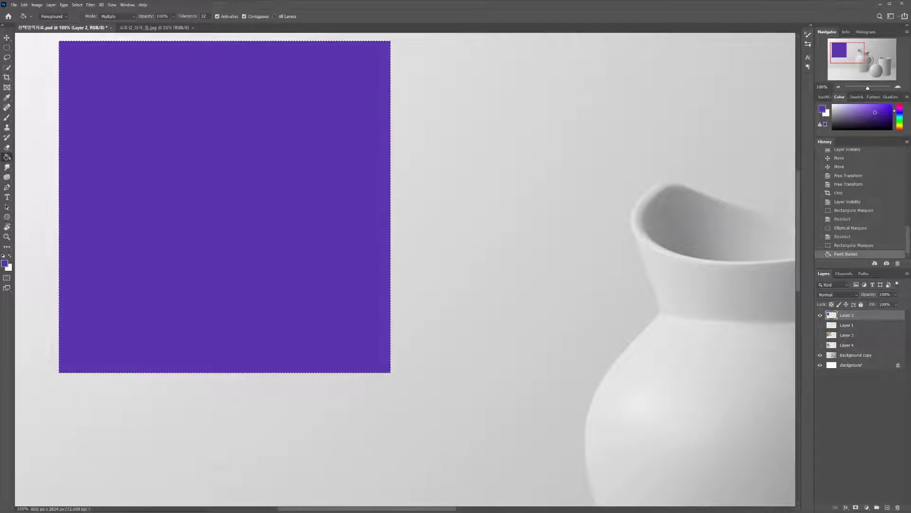
key("ctrl+z")
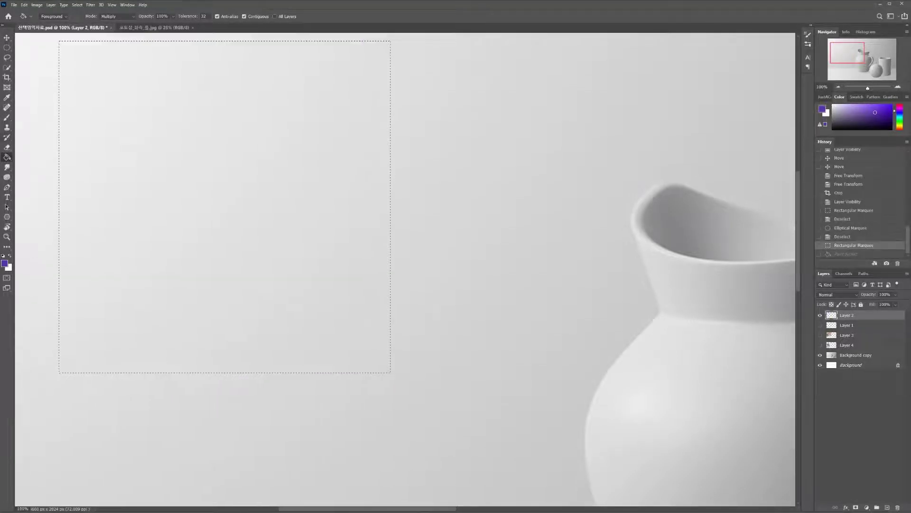
- With the Gradient Tool, fill the square selection on Layer 2 with purple-to-white linear gradients, drawn alternately from top to bottom and left to right
right_click(7, 157)
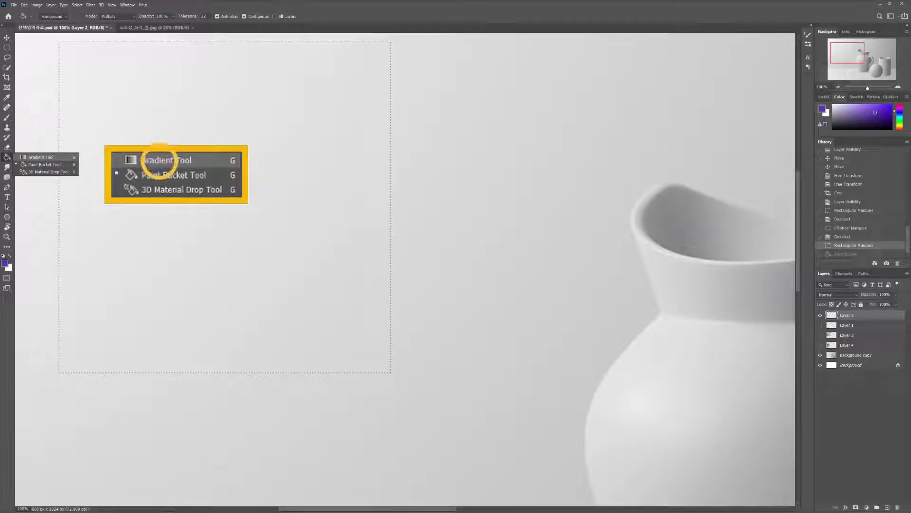
left_click(40, 157)
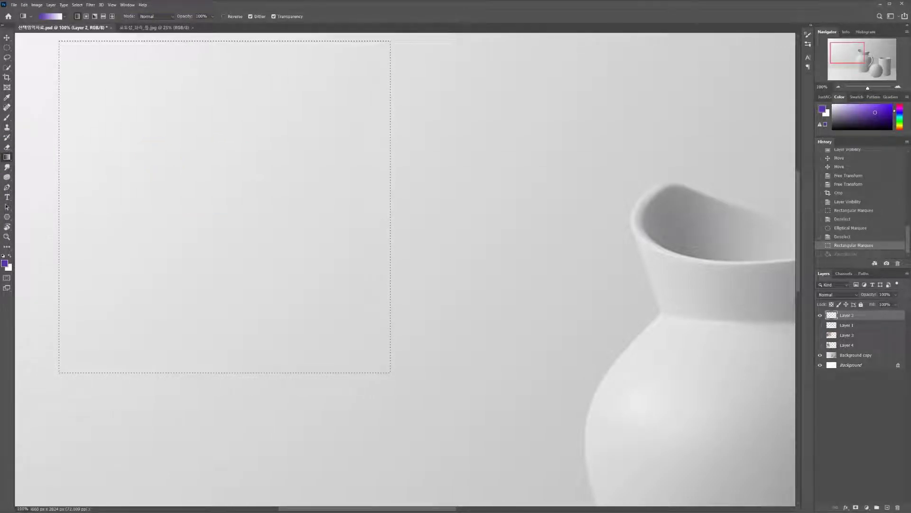
left_click_drag(132, 105, 136, 375)
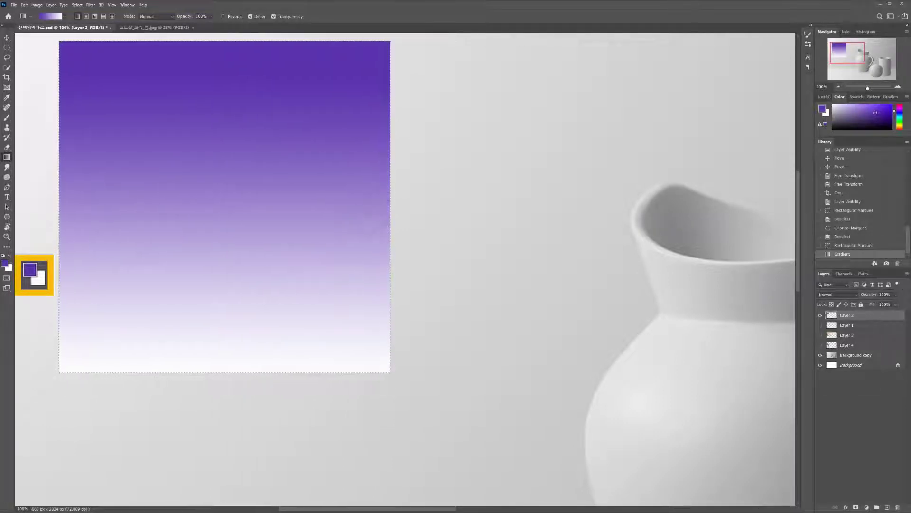
left_click_drag(83, 173, 349, 173)
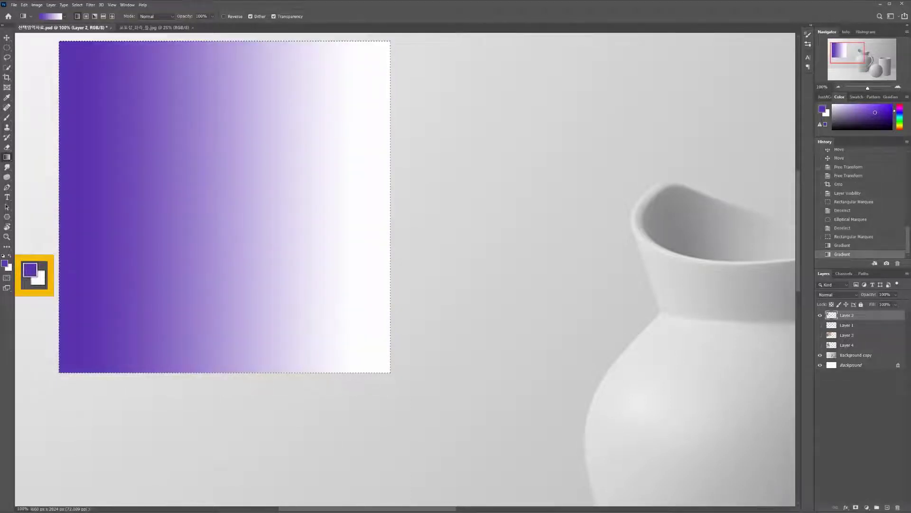
left_click_drag(83, 173, 348, 173)
left_click_drag(94, 111, 93, 342)
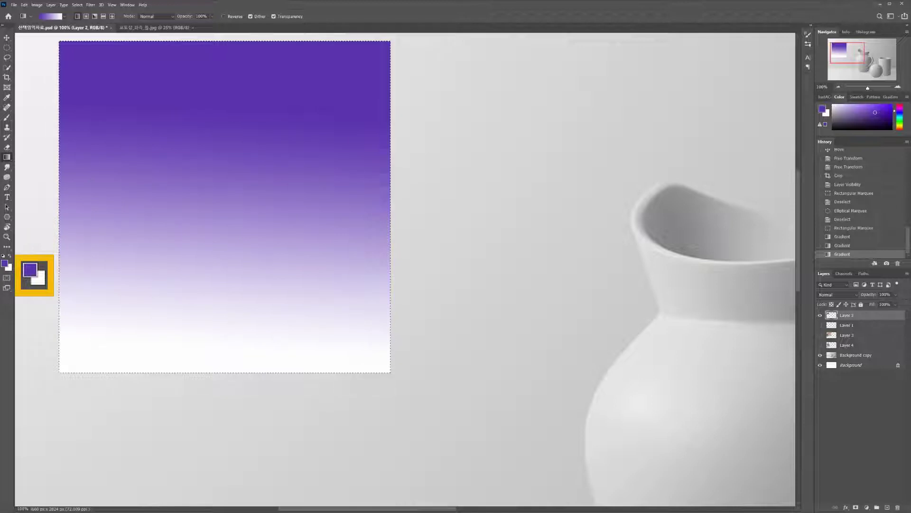
left_click_drag(93, 182, 404, 182)
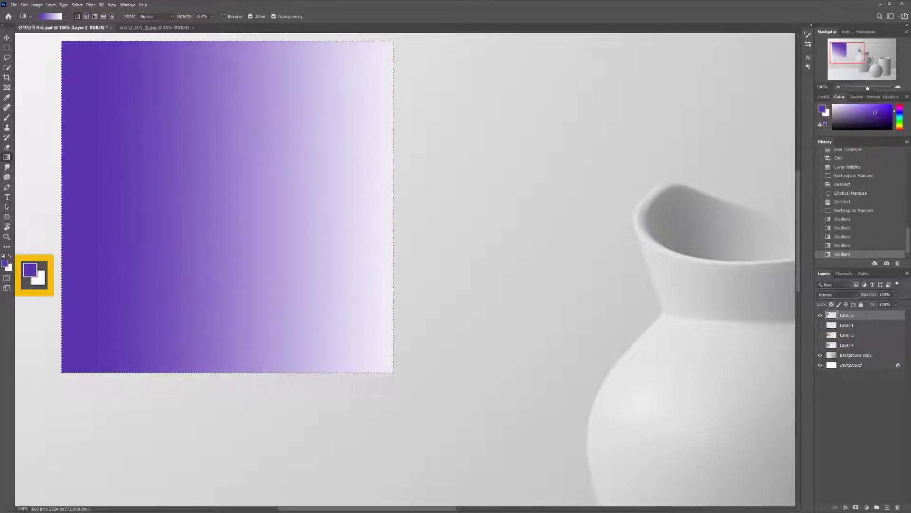
- Redraw the purple-to-white gradient diagonally, over a very short span at the square's left edge, and across the full diagonal from the upper-right corner
left_click_drag(228, 48, 64, 373)
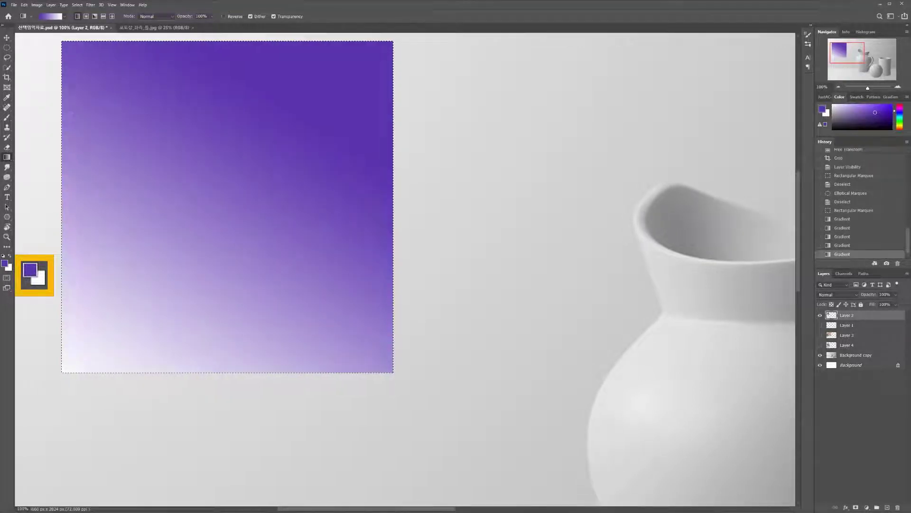
left_click_drag(71, 181, 93, 180)
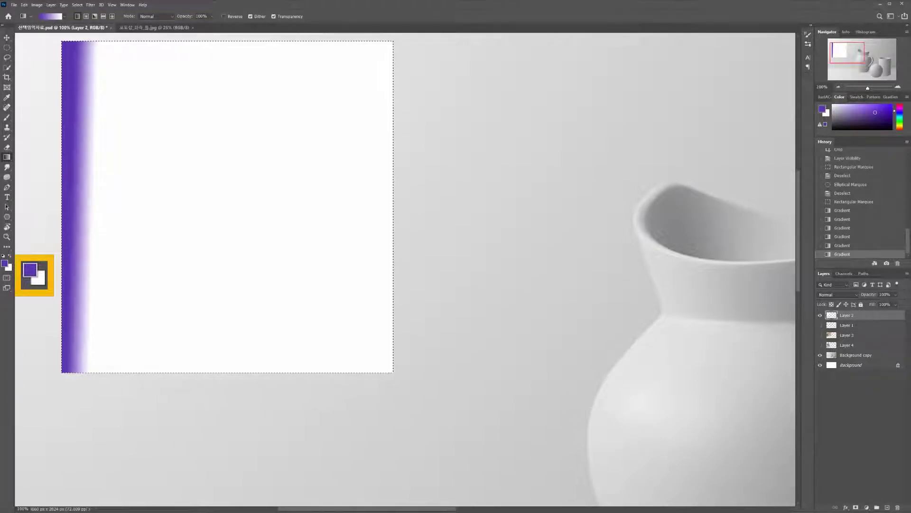
left_click_drag(373, 64, 306, 113)
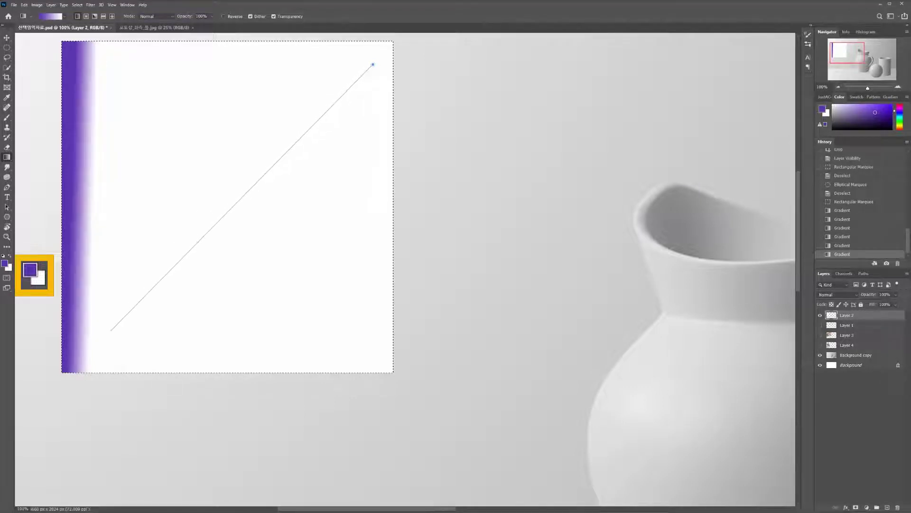
left_click_drag(109, 333, 109, 333)
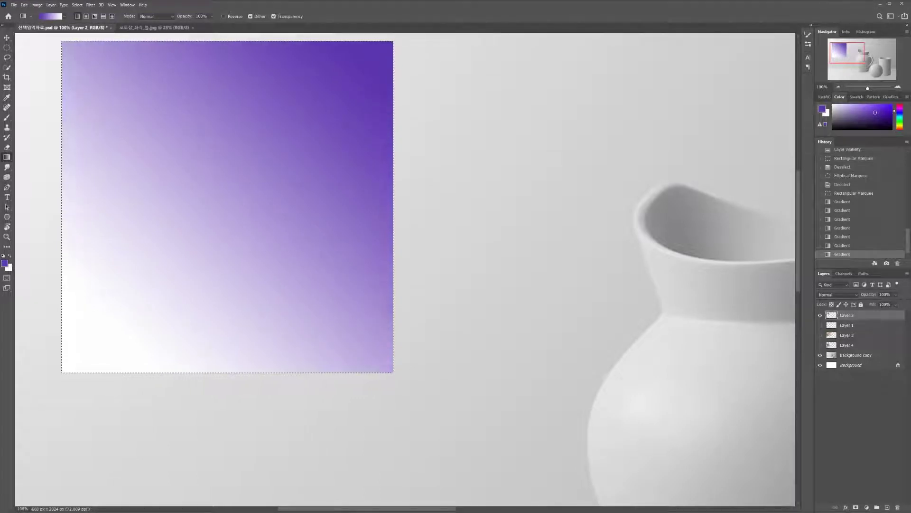
- Examine the gradient presets in the Blues, Basics, Purples, Pinks, Reds and Oranges groups
left_click(64, 16)
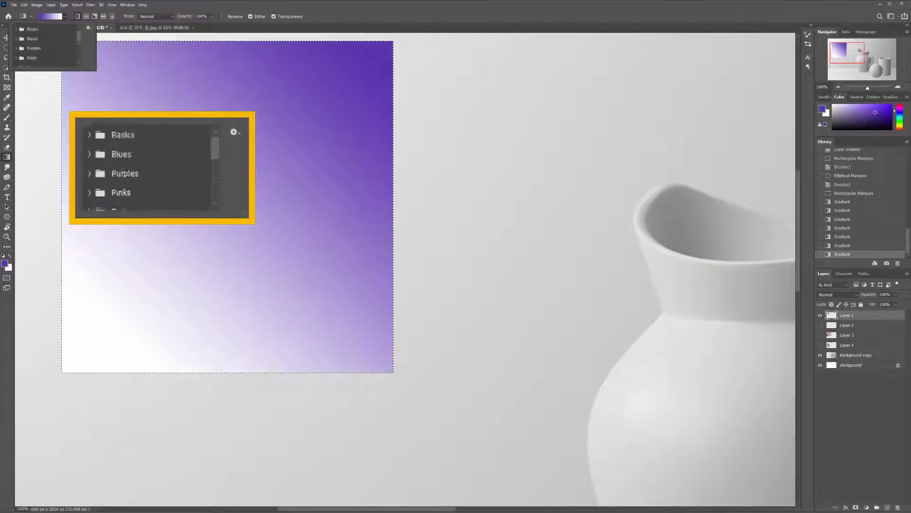
left_click(28, 39)
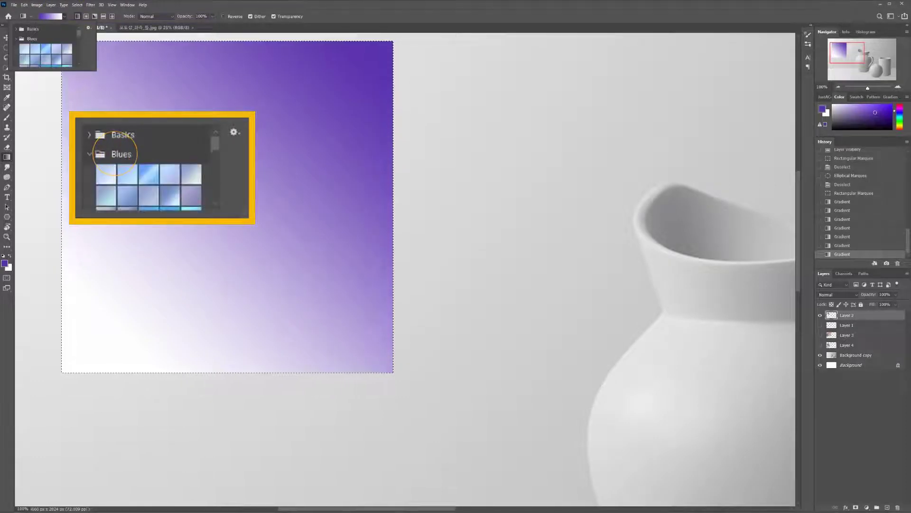
left_click(16, 29)
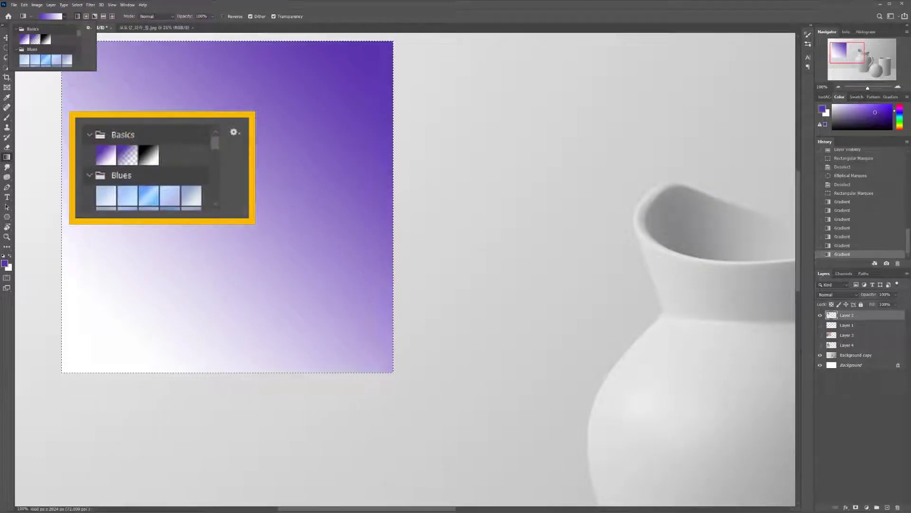
scroll(45, 47, "down", 5)
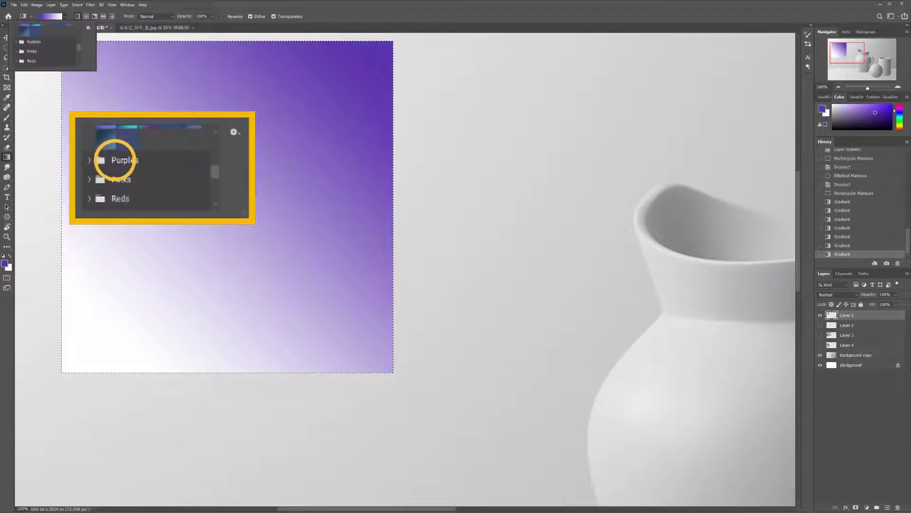
left_click(16, 42)
scroll(45, 48, "down", 4)
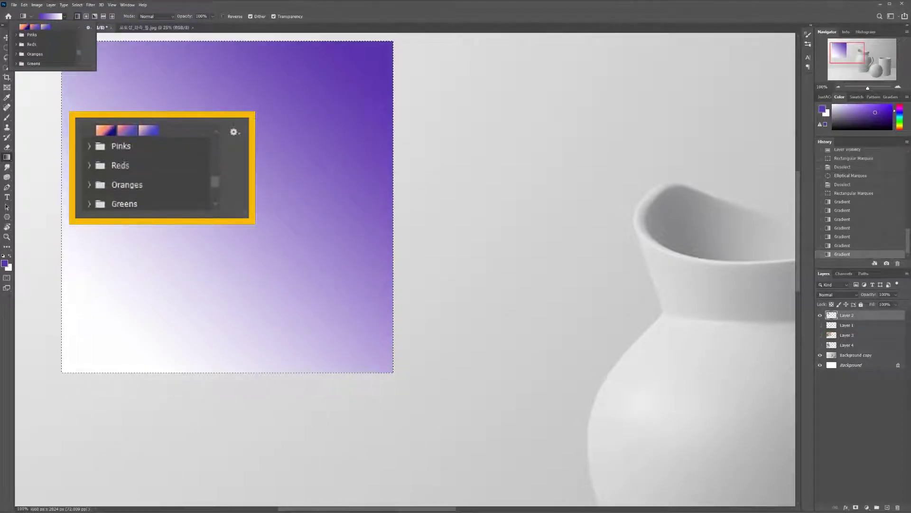
left_click(16, 34)
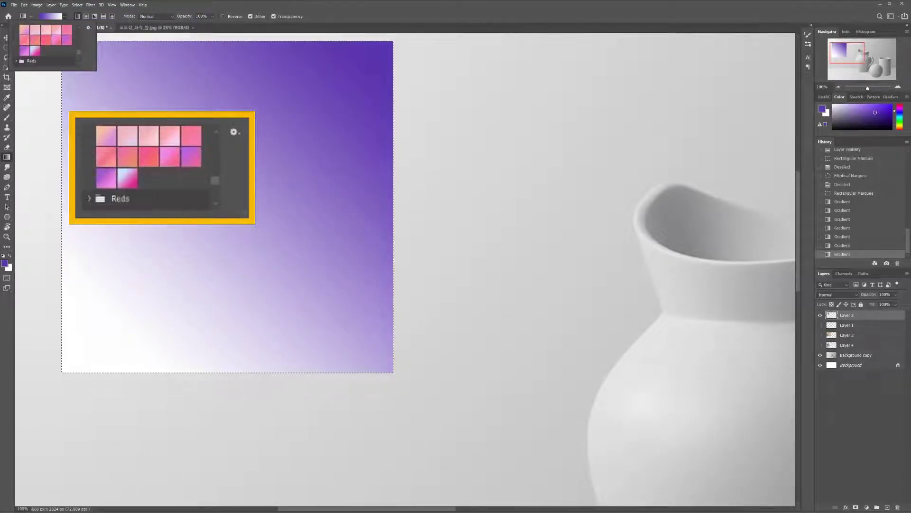
scroll(45, 48, "down", 1)
left_click(17, 48)
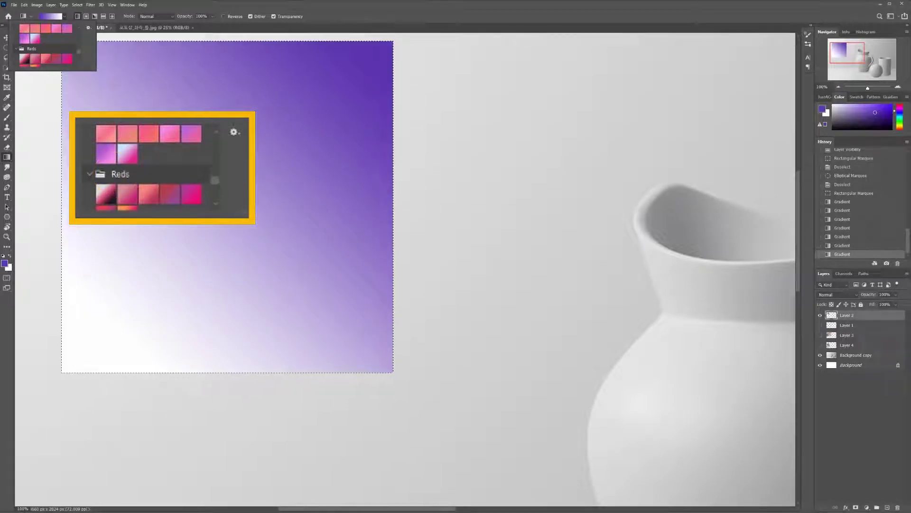
scroll(45, 48, "down", 3)
left_click(28, 34)
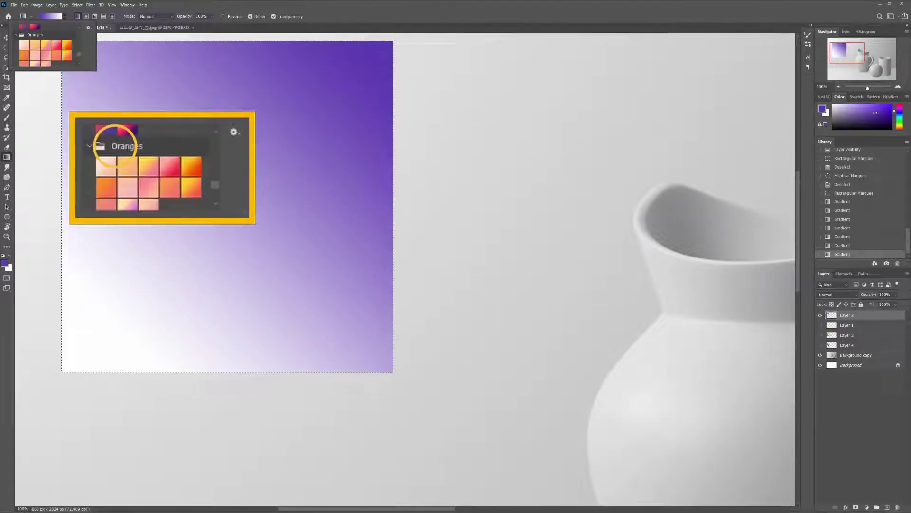
- Examine the gradient presets in the Greens, Grays, Cloud and Iridescent groups
scroll(45, 48, "down", 3)
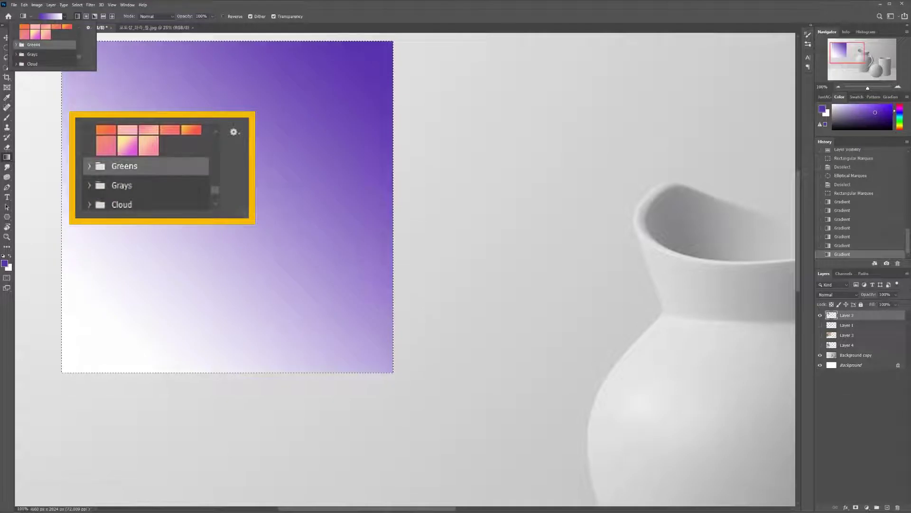
left_click(28, 44)
scroll(46, 48, "down", 3)
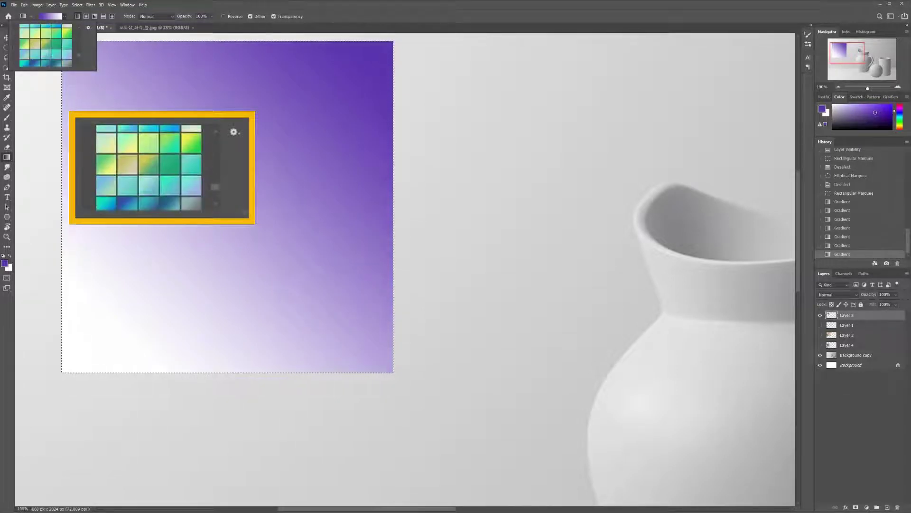
scroll(45, 47, "down", 3)
left_click(27, 56)
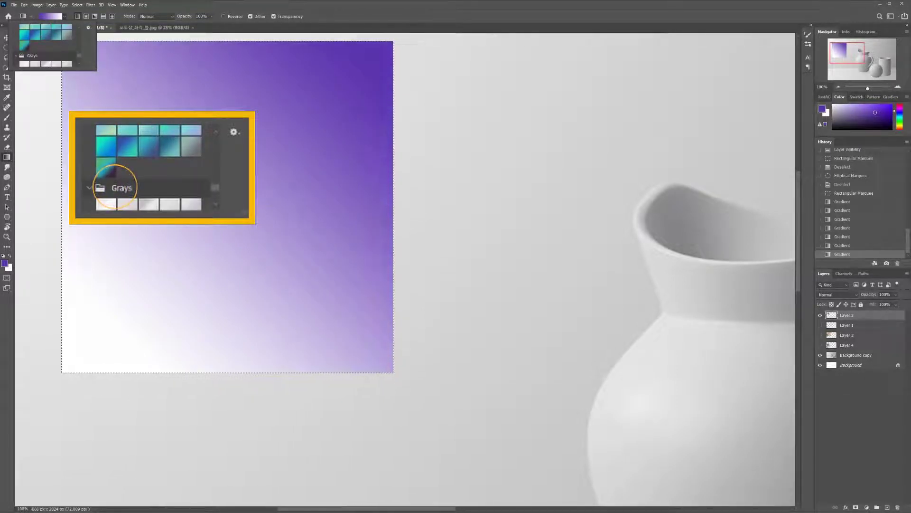
scroll(45, 48, "down", 3)
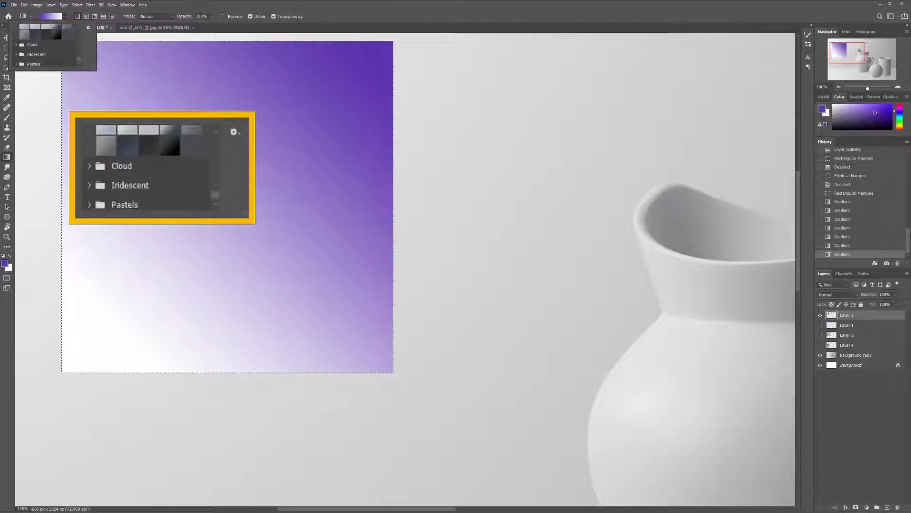
left_click(28, 45)
scroll(45, 48, "down", 1)
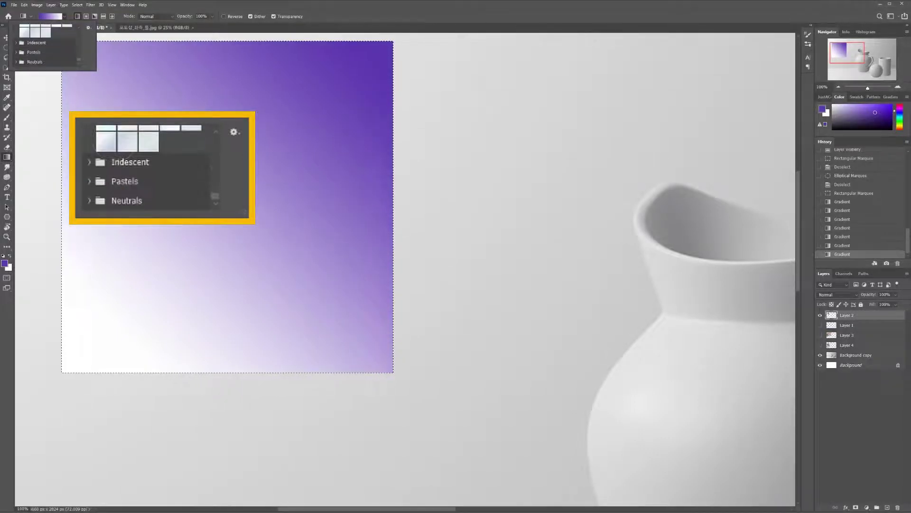
left_click(28, 42)
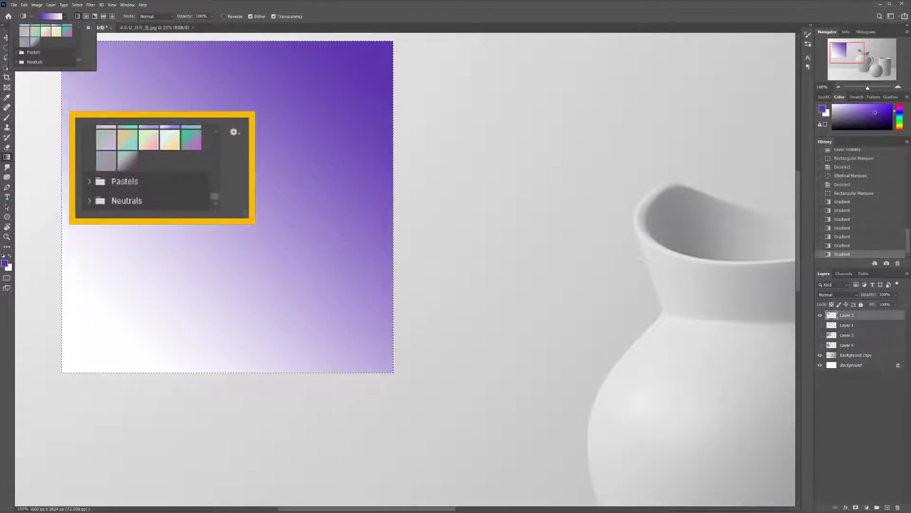
- Choose the light-blue-to-magenta gradient from the Pinks presets and apply it diagonally from the square selection's upper-left to its lower-right
scroll(45, 45, "up", 10)
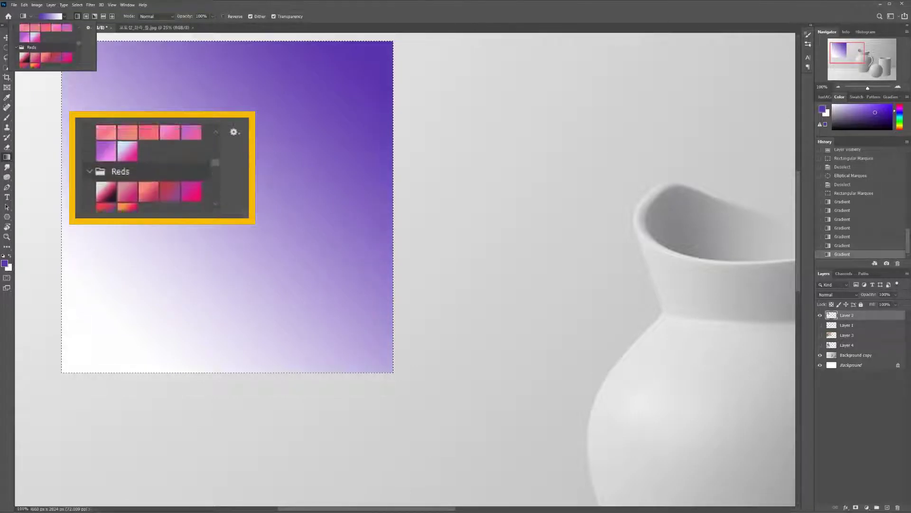
scroll(45, 45, "down", 1)
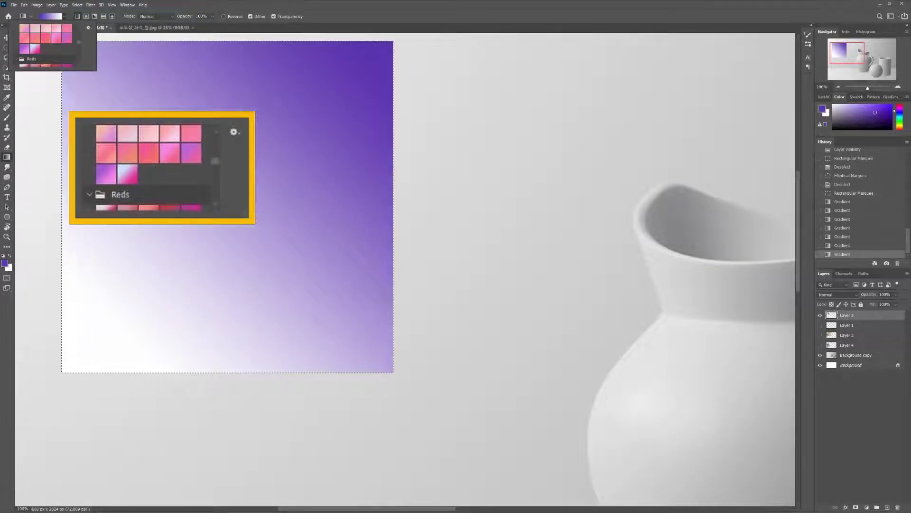
left_click(35, 48)
key("Return")
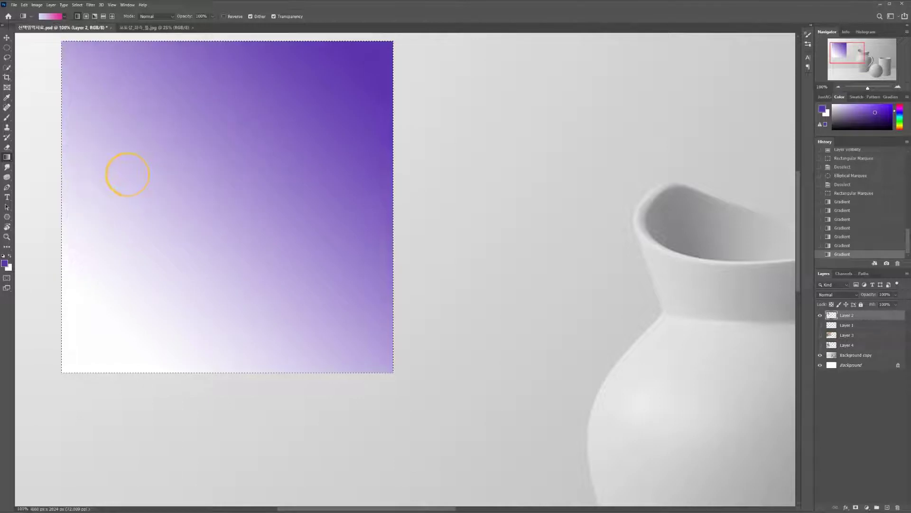
left_click_drag(109, 84, 306, 361)
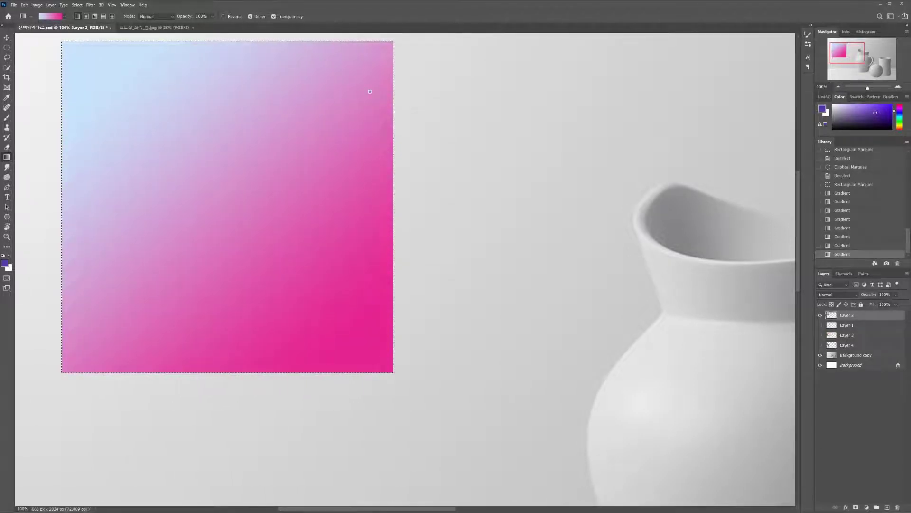
- Redraw the light-blue-to-magenta linear gradient diagonally from the upper right and horizontally from left to right across the square
left_click_drag(371, 92, 112, 284)
left_click_drag(302, 120, 81, 278)
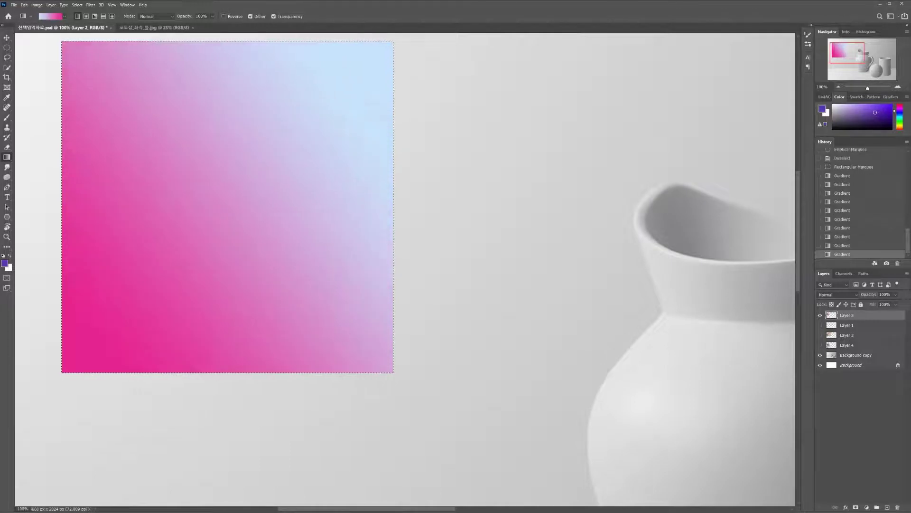
left_click_drag(100, 157, 313, 182)
left_click_drag(100, 156, 379, 157)
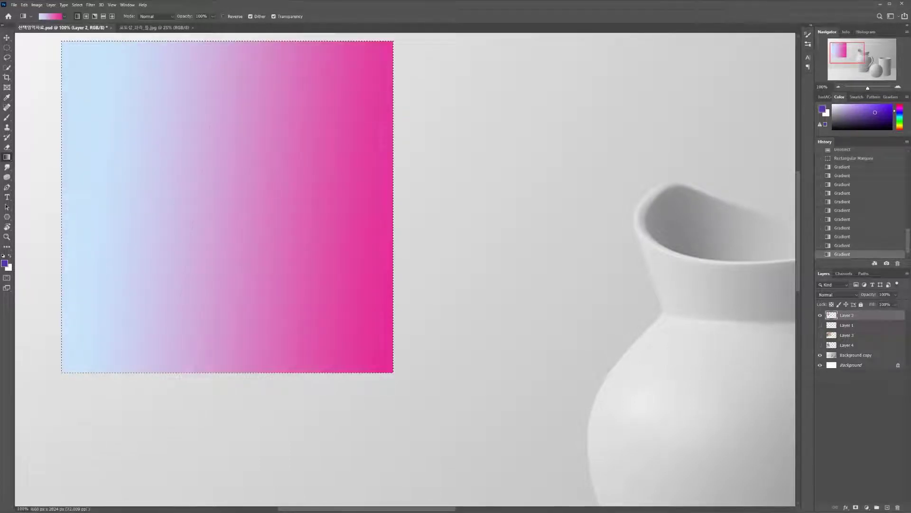
- Redraw the light-blue-to-magenta gradient in the square, trying Angle gradients outward from near its center in different directions
left_click_drag(238, 61, 205, 176)
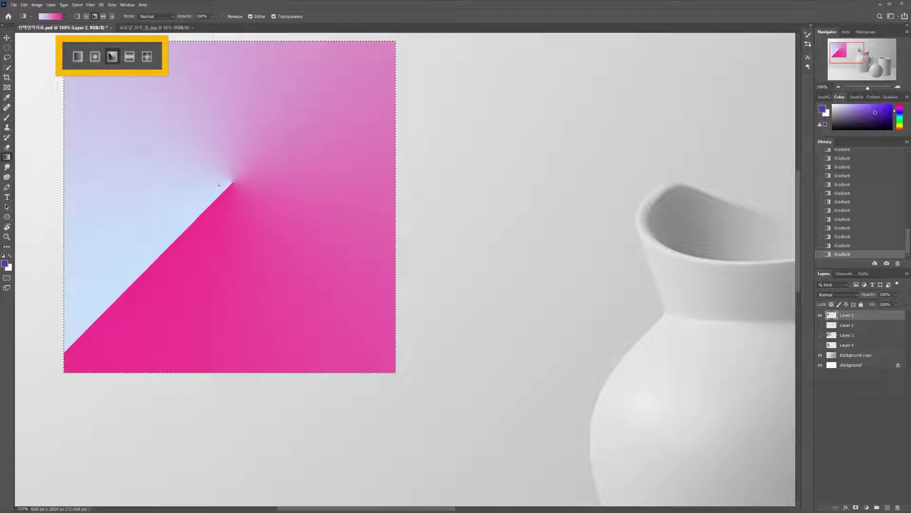
left_click_drag(219, 185, 75, 89)
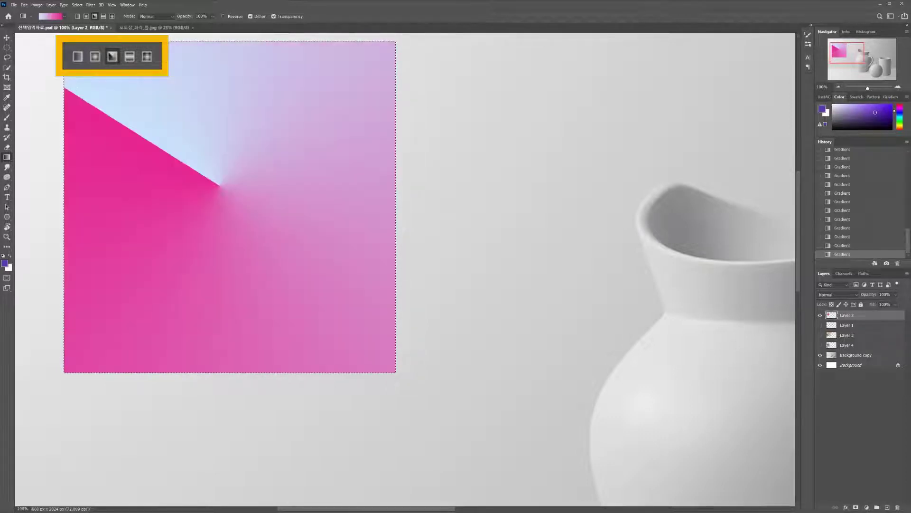
left_click_drag(372, 79, 110, 76)
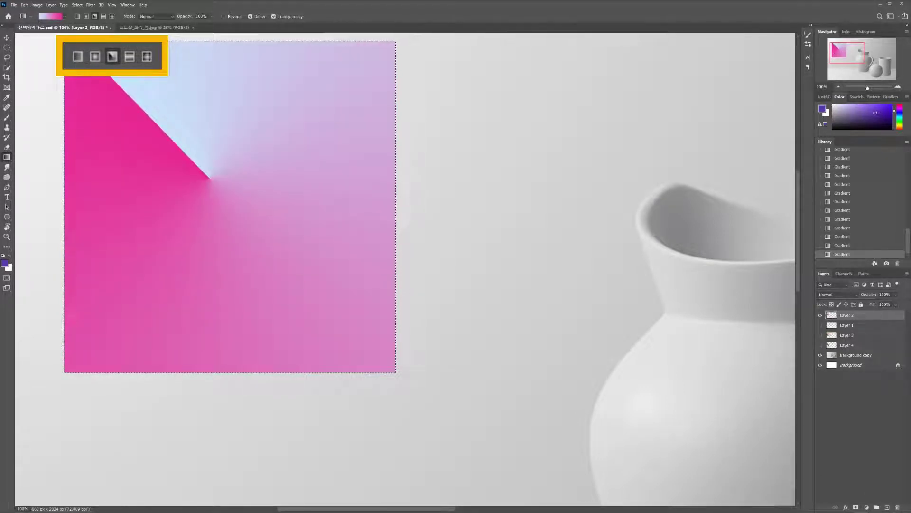
- Switch to the Reflected Gradient style and draw light-blue-to-magenta bands vertically from near the middle of the square selection
left_click(103, 16)
left_click_drag(209, 179, 209, 84)
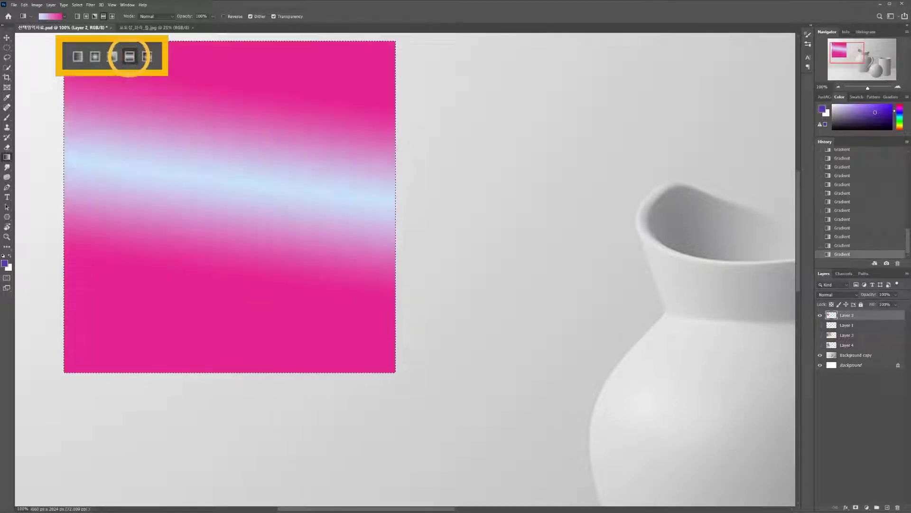
left_click_drag(221, 213, 226, 152)
left_click_drag(221, 212, 217, 280)
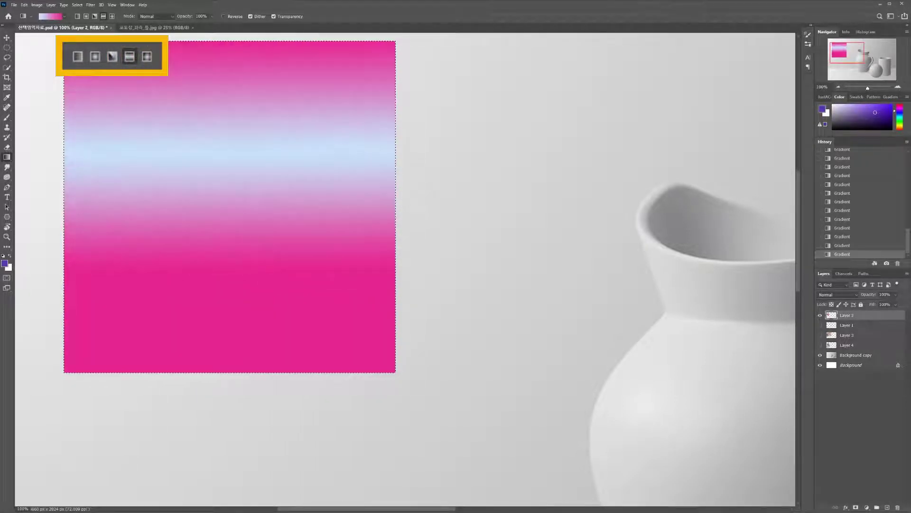
- Redraw the Reflected gradient downward in the square, and replace it with light-blue-to-magenta Diamond gradients of different sizes from near the center
left_click_drag(229, 151, 231, 299)
left_click_drag(235, 170, 235, 198)
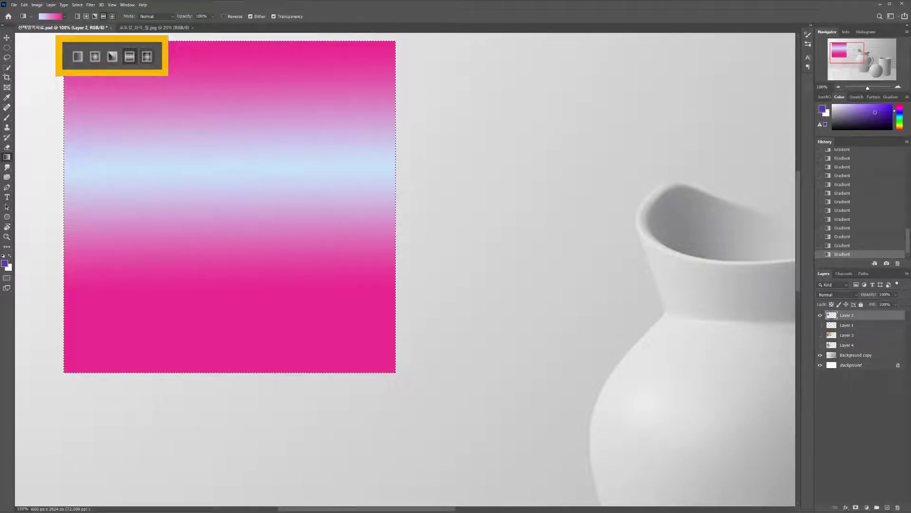
left_click(112, 16)
left_click_drag(257, 179, 259, 338)
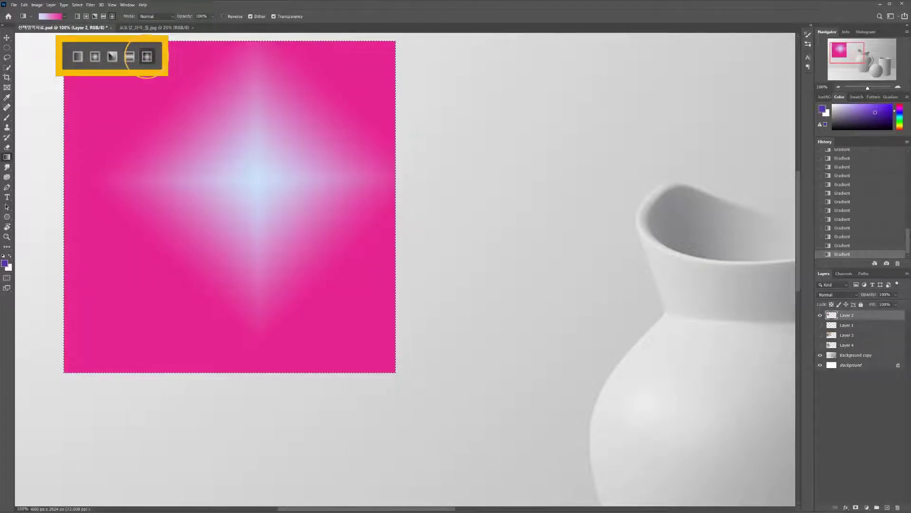
left_click_drag(226, 162, 225, 439)
left_click_drag(223, 178, 224, 224)
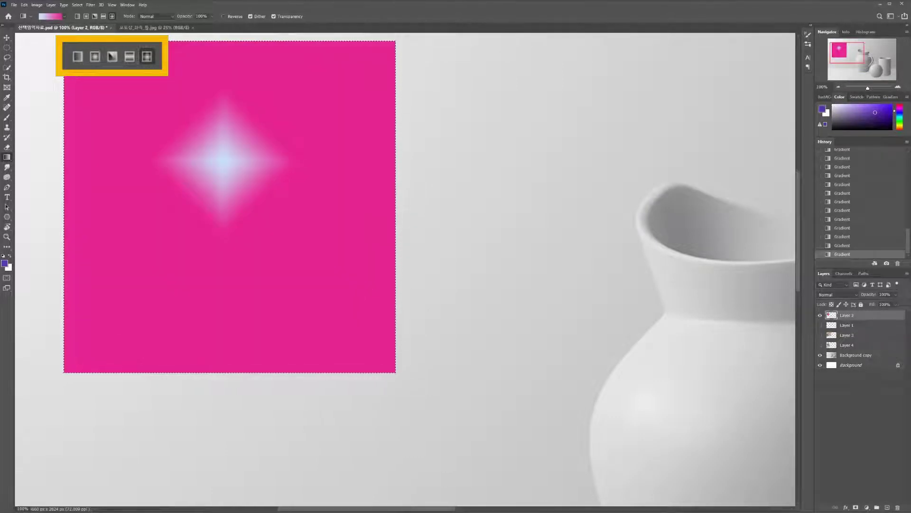
left_click_drag(227, 151, 231, 286)
left_click_drag(224, 165, 224, 212)
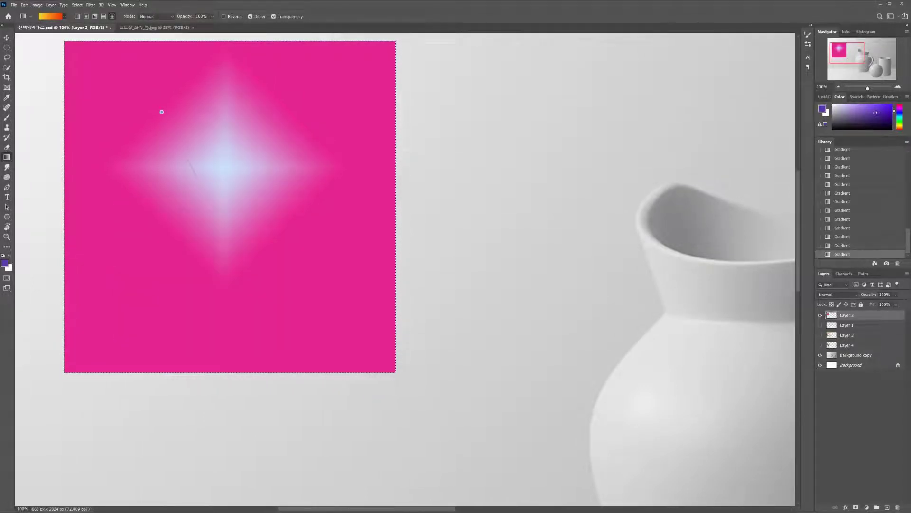
- Fill the square with a yellow-to-orange Diamond gradient, and replace it with a purple-to-pink preset drawn downward through the middle
left_click_drag(162, 112, 214, 204)
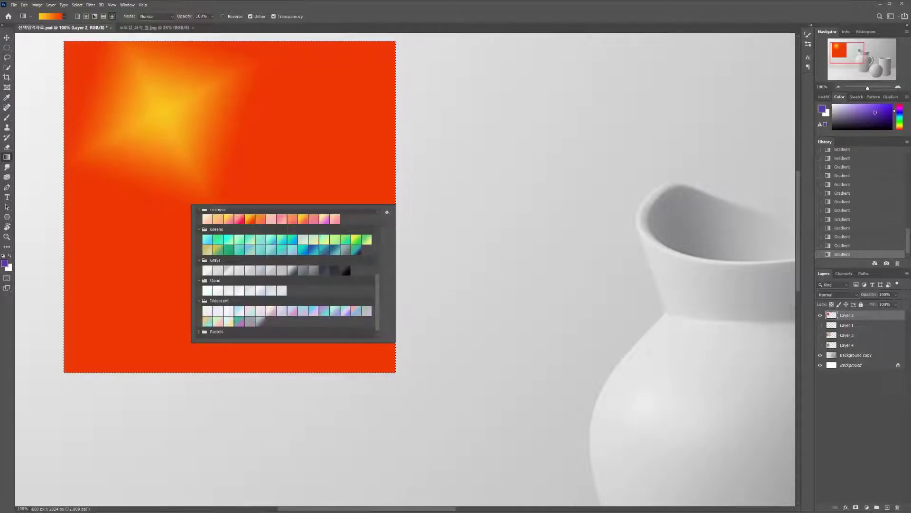
scroll(285, 273, "up", 3)
mouse_move(231, 141)
left_mouse_down()
mouse_move(265, 242)
mouse_move(246, 313)
left_mouse_up()
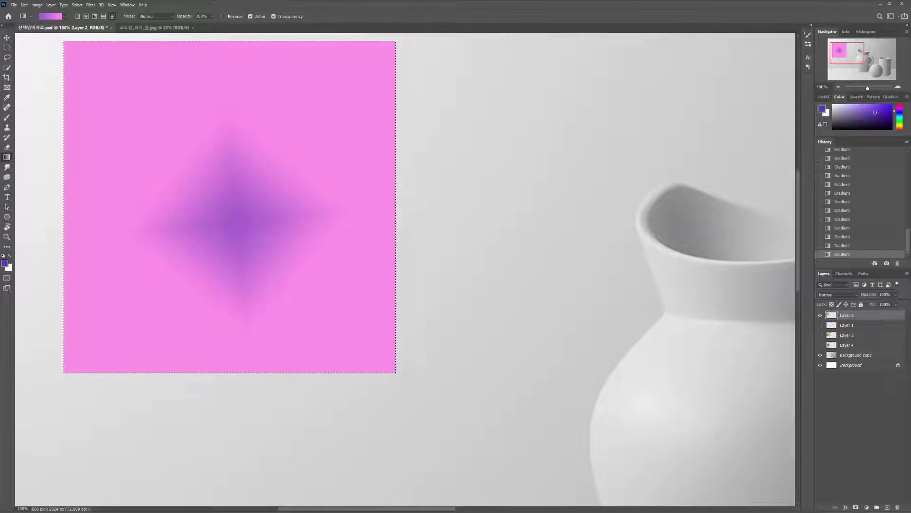
- Switch to the marquee tool and invert the square selection so the area outside it is selected
left_click(7, 47)
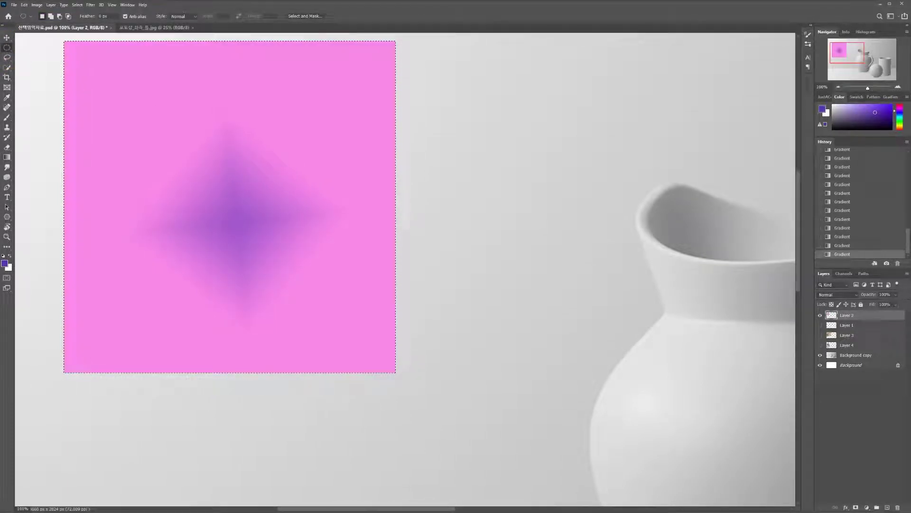
right_click(156, 120)
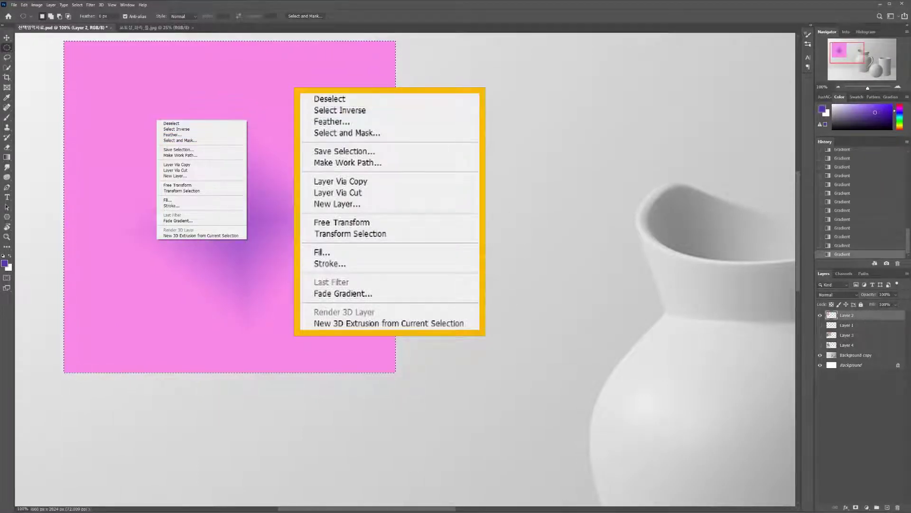
left_click(186, 129)
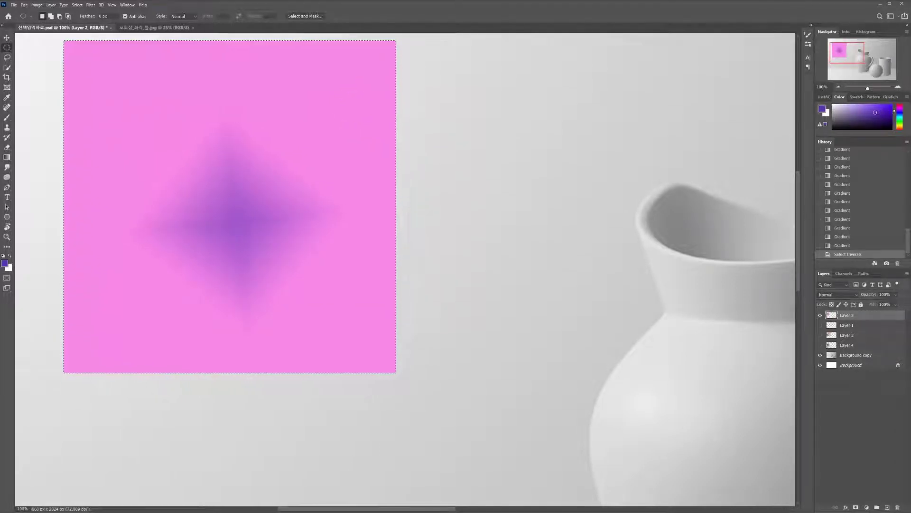
- Draw purple-to-pink Diamond gradients outside the square, and replace them with a blue-to-teal gradient from the Greens presets
left_click(7, 156)
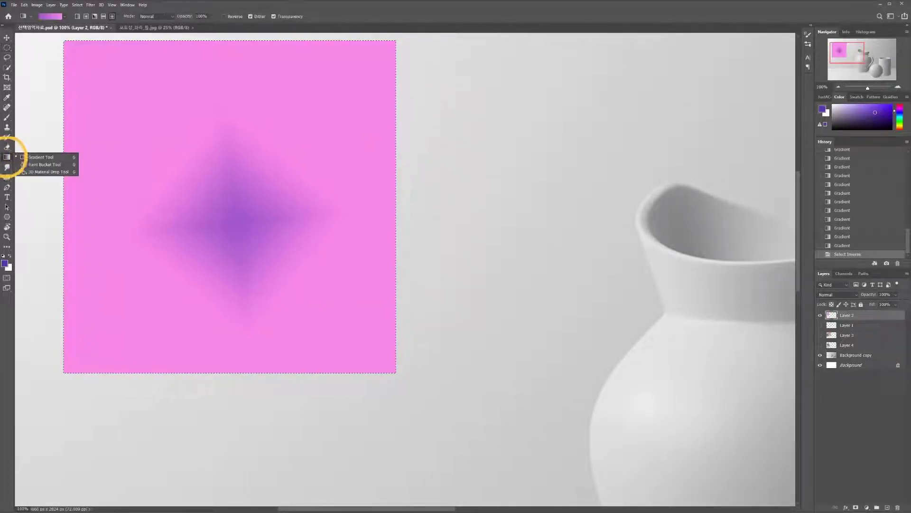
left_click(40, 157)
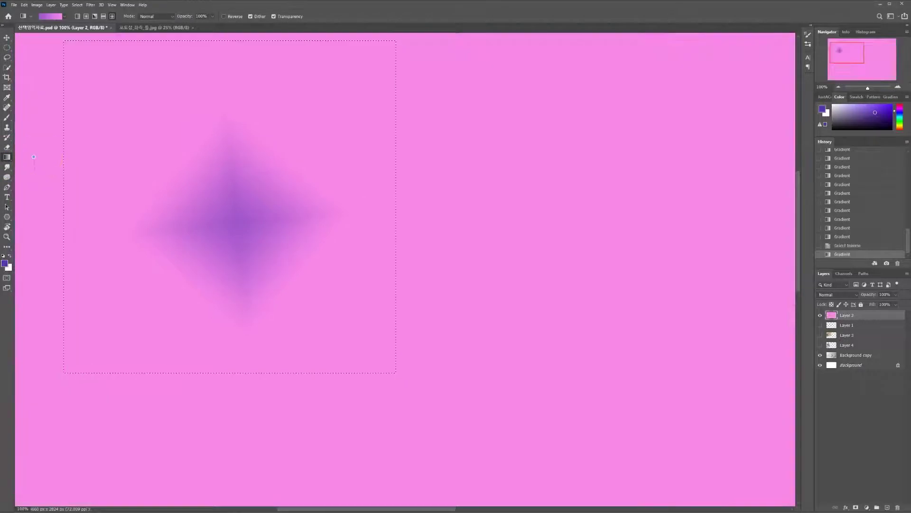
left_click_drag(33, 157, 34, 195)
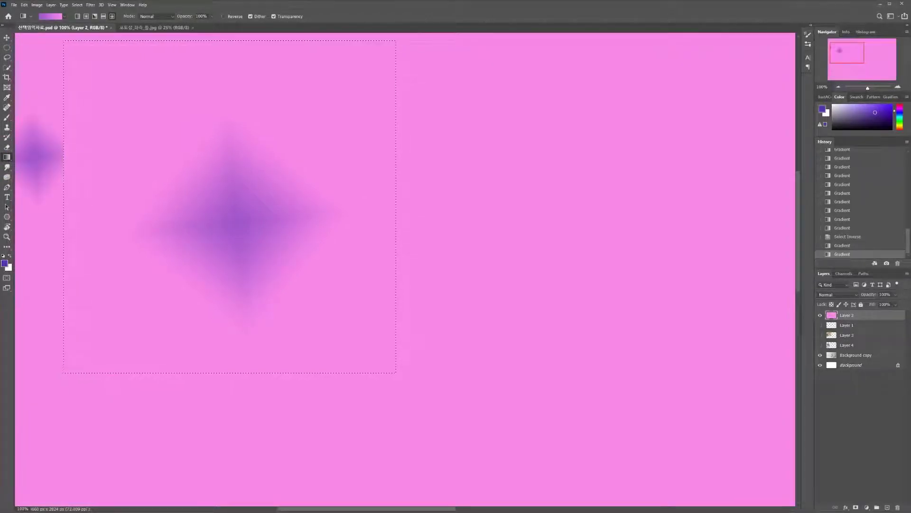
left_click_drag(430, 168, 14, 197)
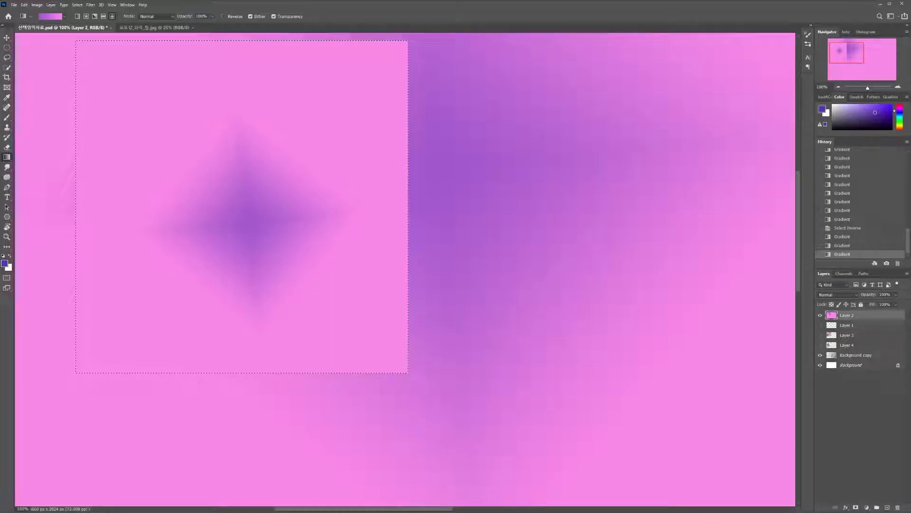
left_click(64, 16)
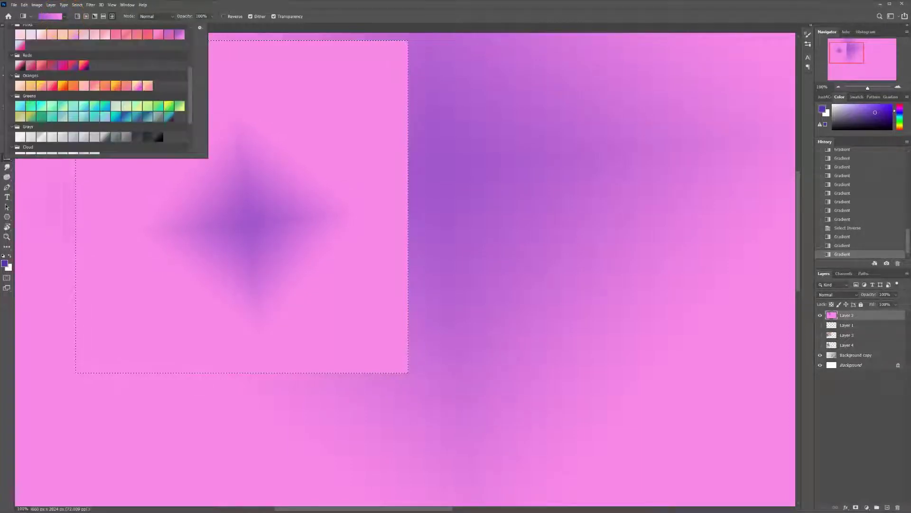
double_click(124, 116)
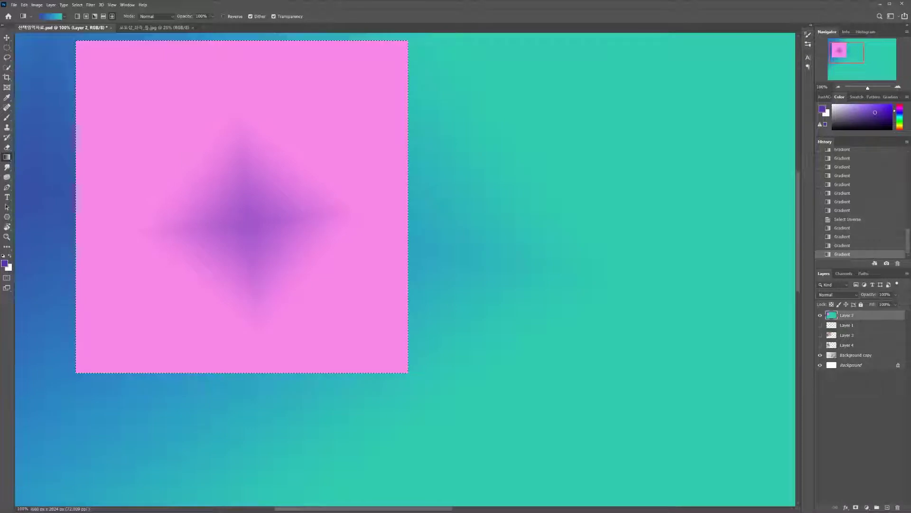
- Undo all the gradients drawn outside the square, clear the selection and return to the marquee tool
key("ctrl+z")
key("ctrl+z")
key("ctrl+z")
key("ctrl+z")
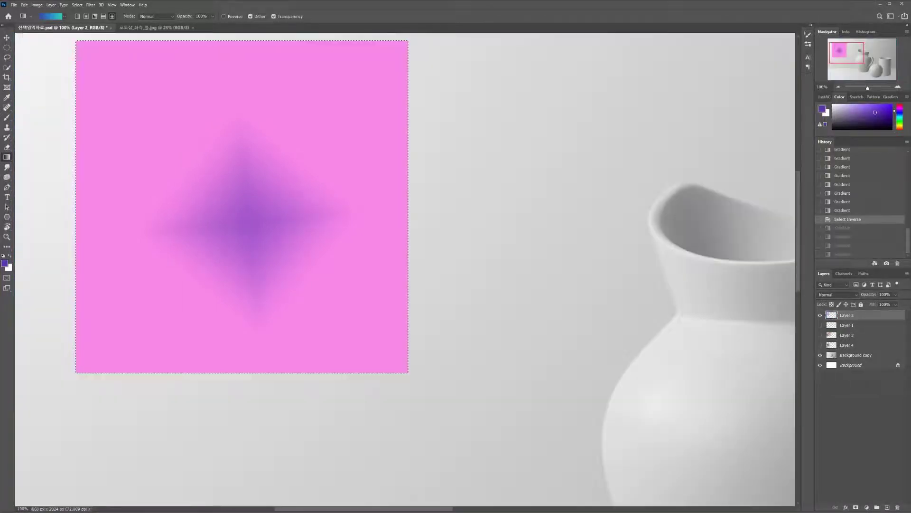
key("ctrl+d")
key("m")
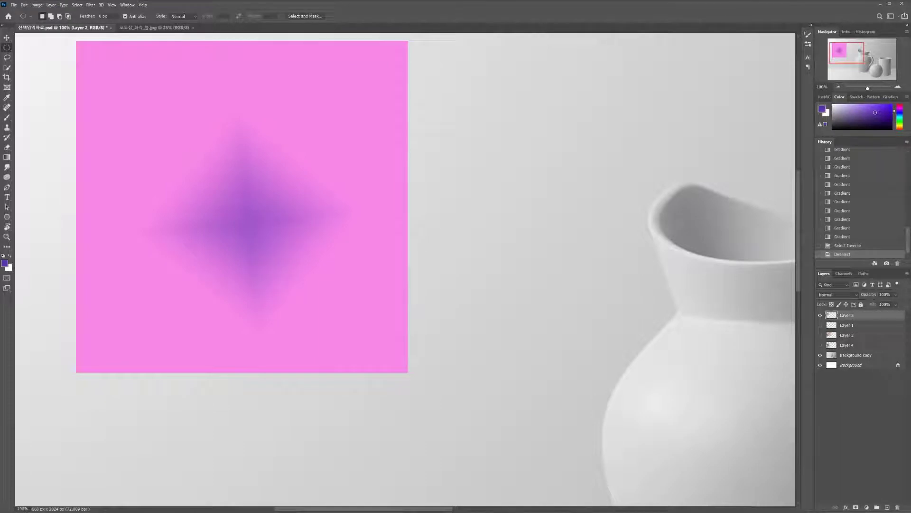
- Toggle the visibility of the gradient square on Layer 2, apply Free Transform to it and delete the layer
key("ctrl+comma")
key("ctrl+comma")
key("ctrl+plus")
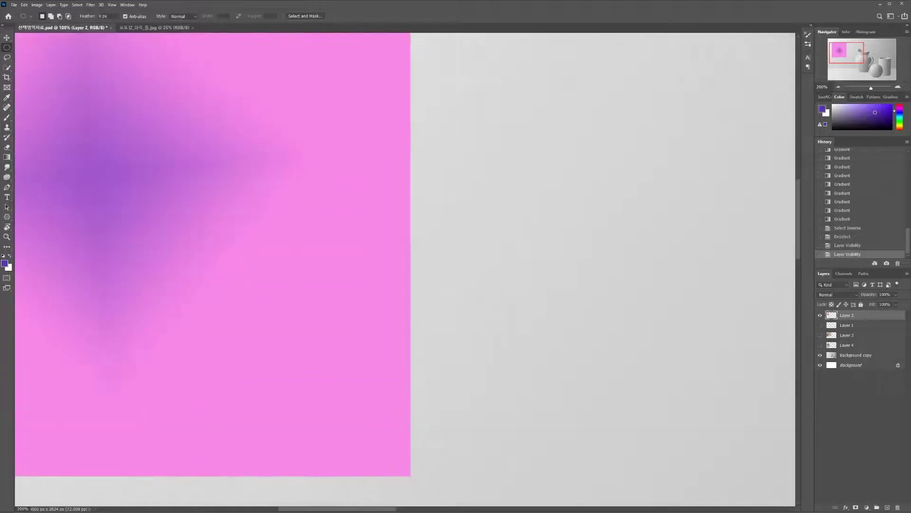
left_click_drag(205, 214, 630, 292)
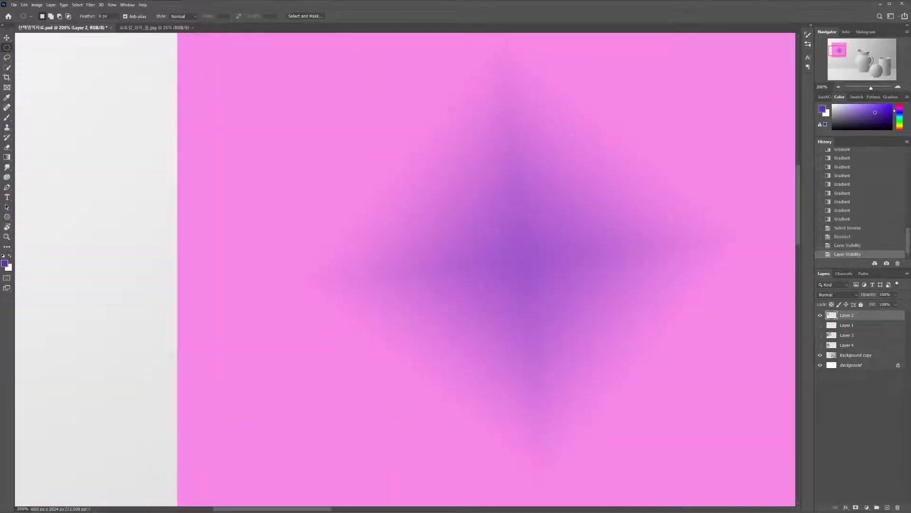
key("ctrl+minus")
key("ctrl+t")
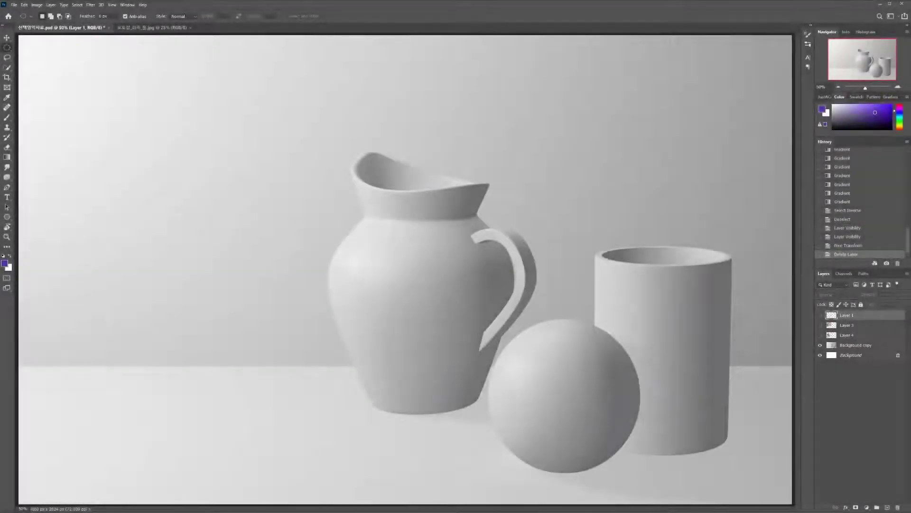
- Add a new layer and outline a freehand heart-shaped selection beside the jug with the Lasso Tool
left_click(8, 57)
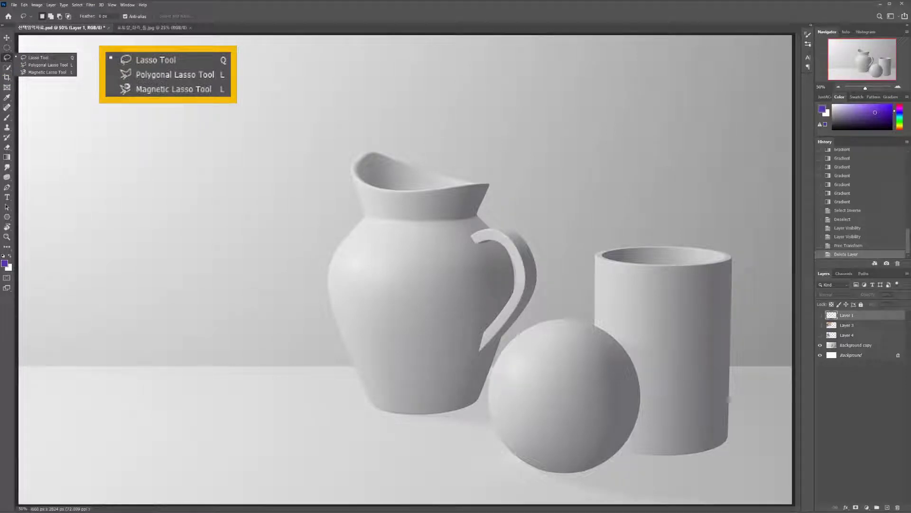
left_click(7, 67)
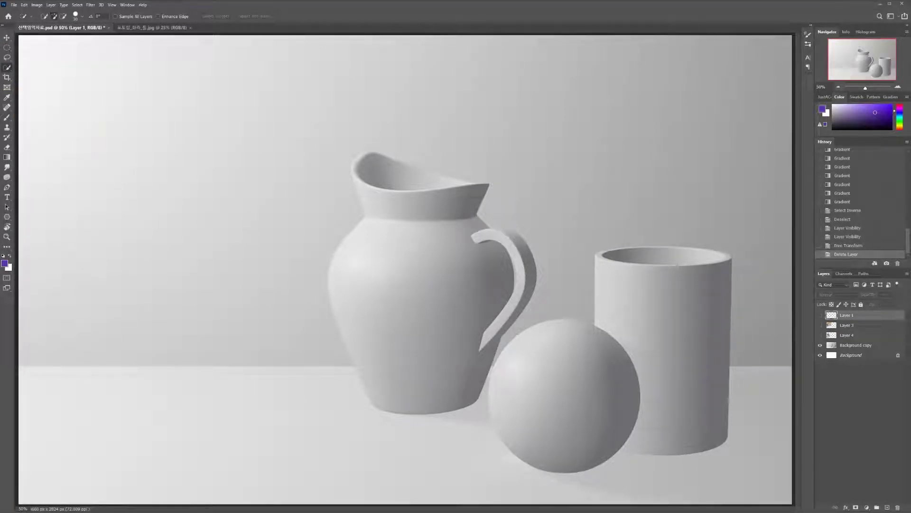
key("l")
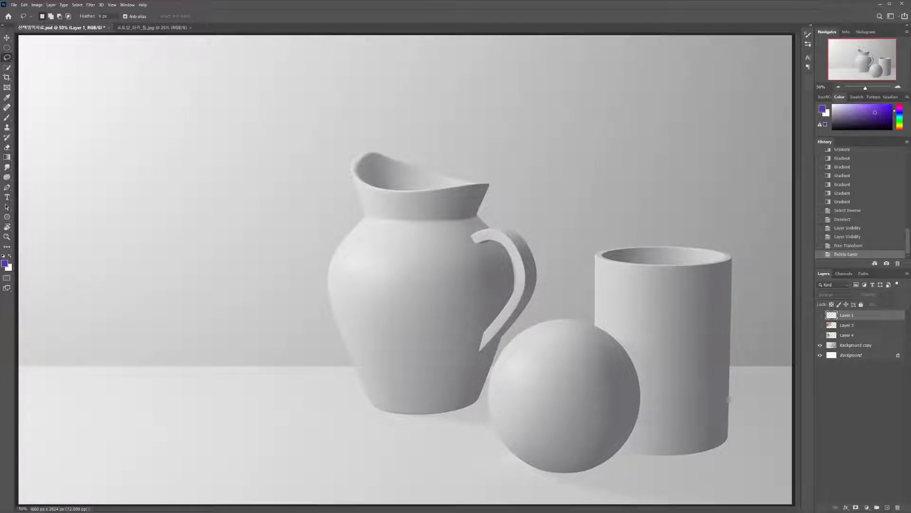
key("ctrl+shift+alt+n")
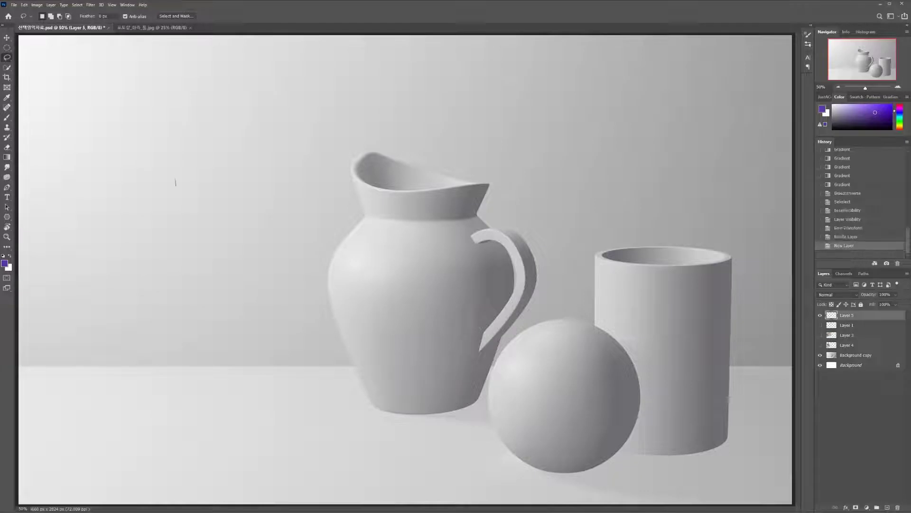
mouse_move(175, 185)
left_mouse_down()
mouse_move(180, 237)
mouse_move(228, 211)
mouse_move(189, 157)
mouse_move(178, 186)
mouse_move(221, 189)
left_mouse_up()
- Fill the heart with the blue-to-teal Diamond gradient, redrawing it in several directions and finishing from its upper right toward the lower left
left_click(7, 157)
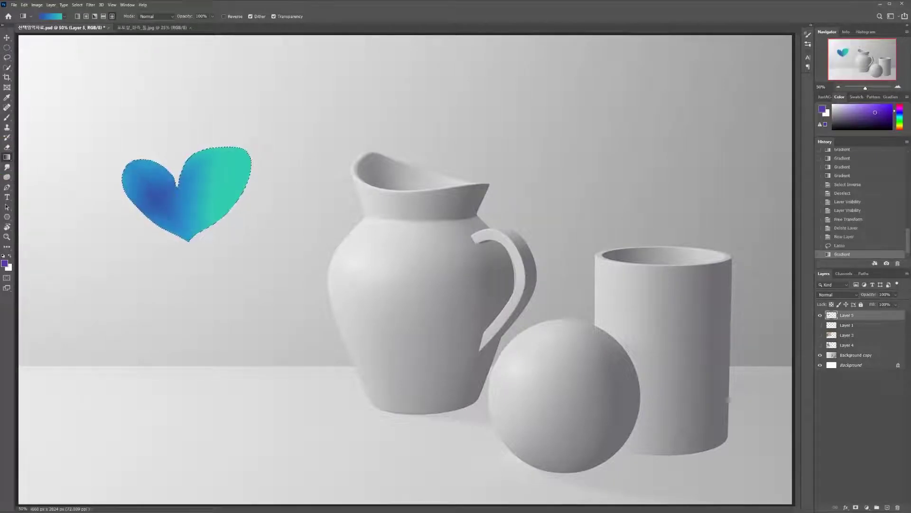
left_click_drag(161, 201, 361, 204)
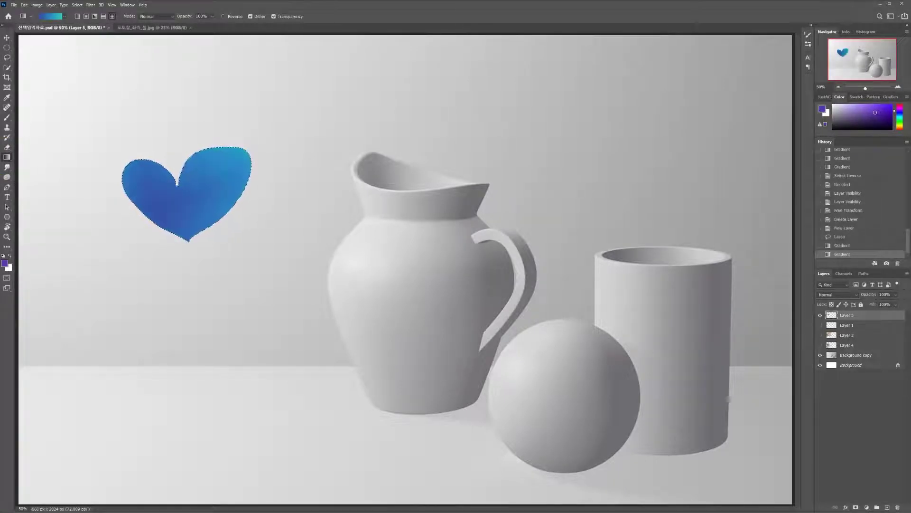
left_click_drag(157, 185, 303, 198)
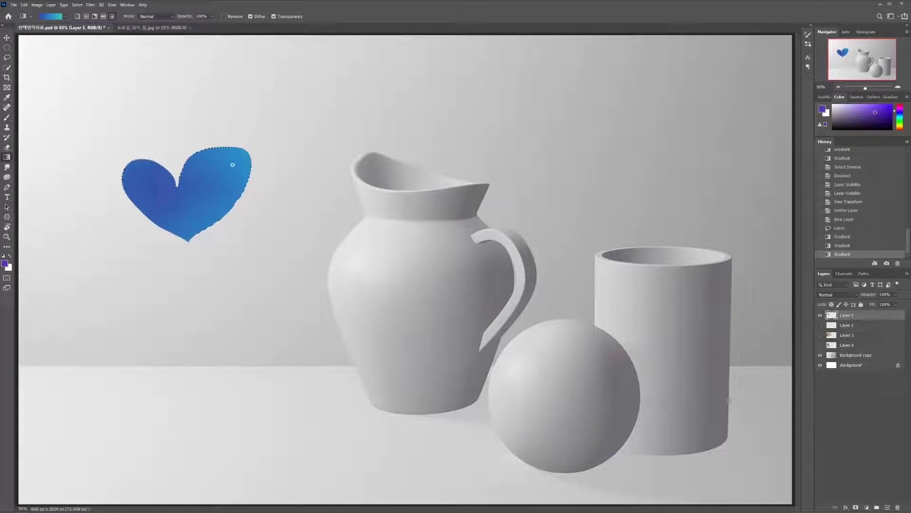
left_click_drag(233, 165, 76, 204)
- Deselect the heart, lasso a cluster of four leaves below it and fill them with the blue-to-teal gradient
left_click(7, 57)
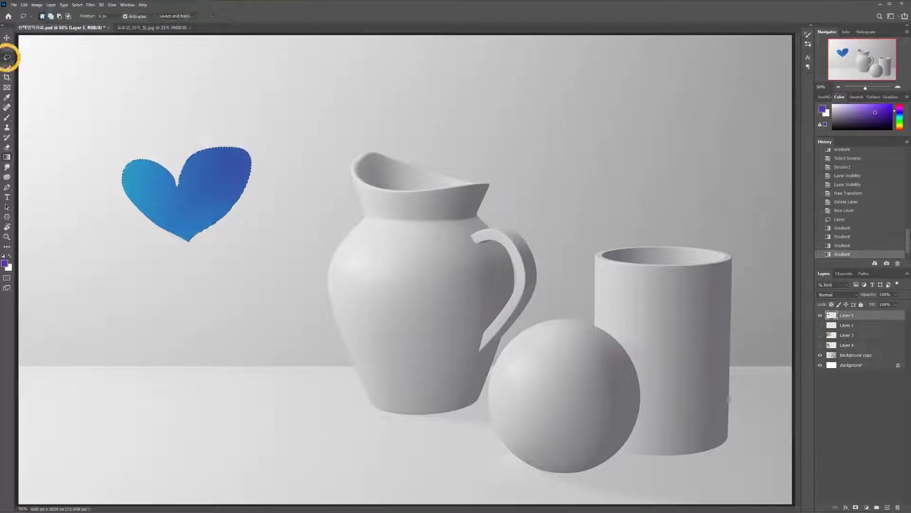
key("ctrl+d")
mouse_move(167, 363)
left_mouse_down()
mouse_move(89, 310)
mouse_move(166, 364)
mouse_move(189, 290)
mouse_move(170, 367)
mouse_move(263, 288)
mouse_move(178, 359)
mouse_move(259, 338)
mouse_move(190, 373)
mouse_move(169, 374)
mouse_move(170, 366)
left_mouse_up()
key("g")
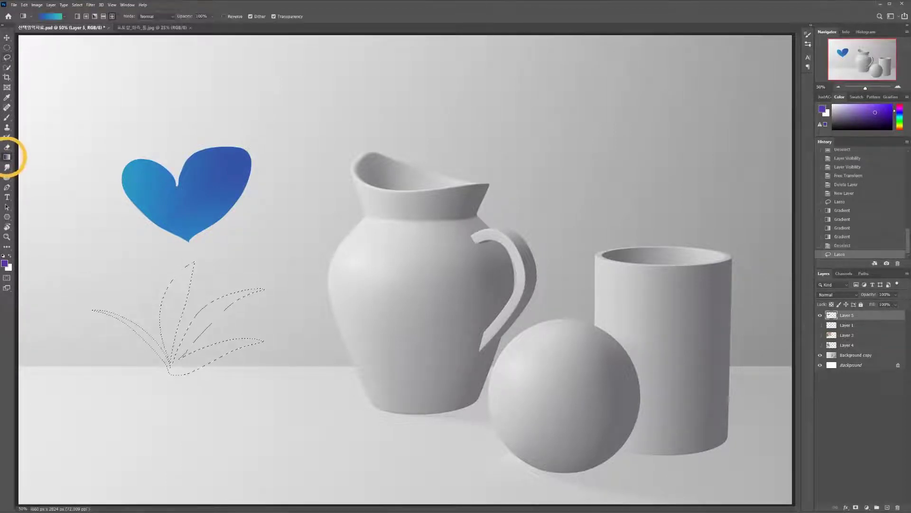
left_click_drag(172, 316, 269, 256)
key("ctrl+z")
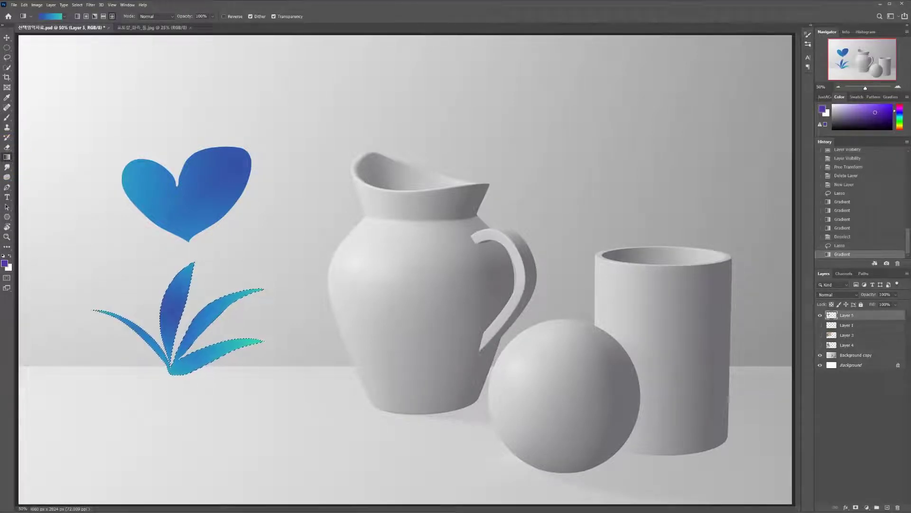
- Deselect the leaves, lasso two eyes and a smiling mouth below them and fill the face with the blue-to-teal gradient
left_click(7, 57)
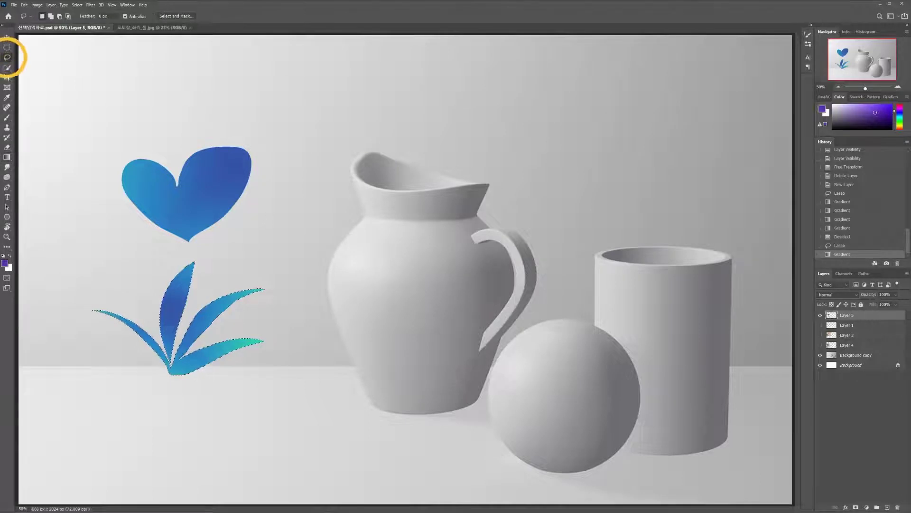
key("ctrl+d")
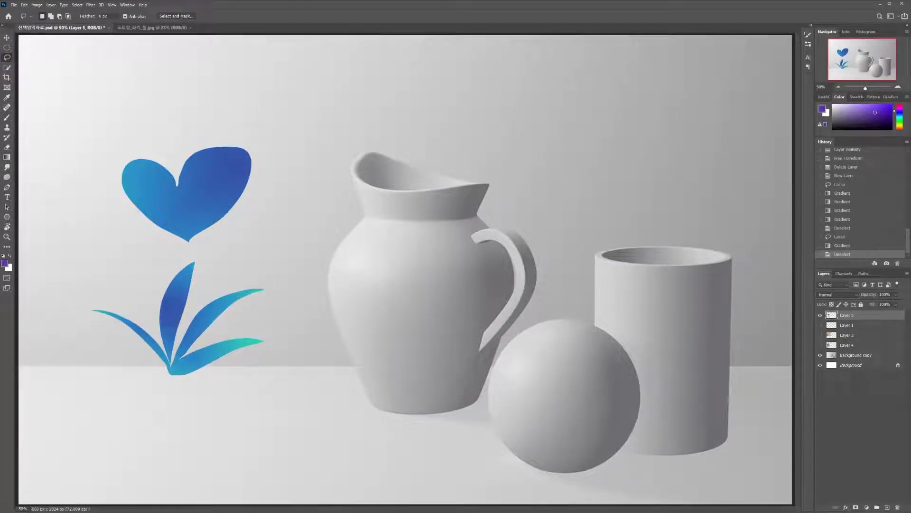
left_click_drag(218, 405, 270, 397)
mouse_move(212, 439)
left_mouse_down()
mouse_move(270, 473)
mouse_move(303, 438)
mouse_move(255, 463)
left_mouse_up()
key("g")
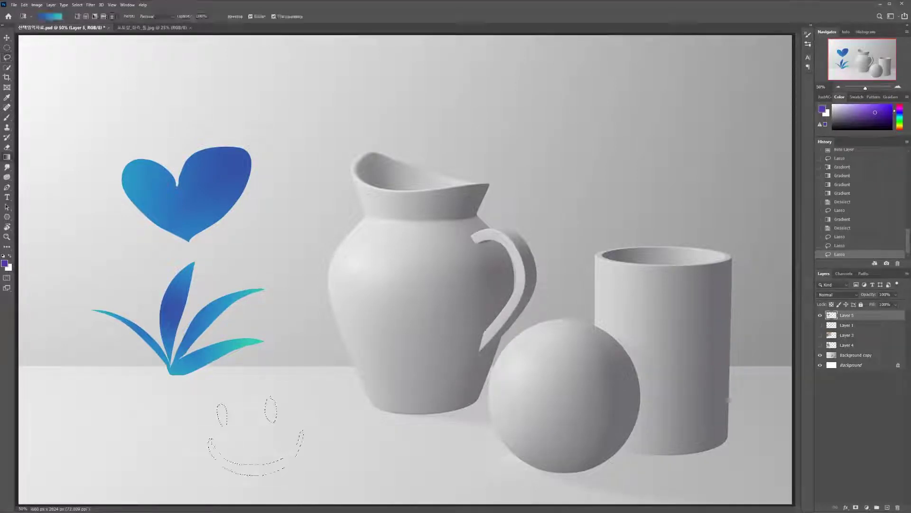
left_click_drag(220, 414, 299, 489)
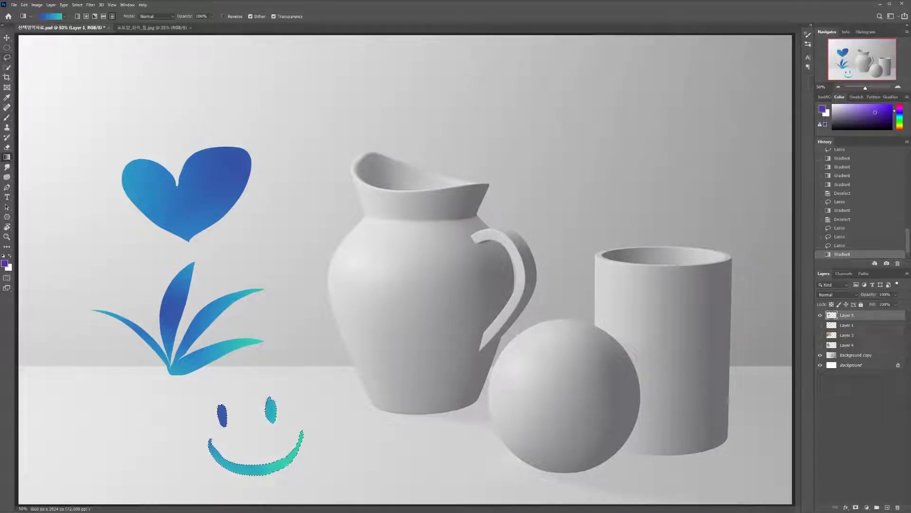
- Lasso around the heart, leaves and smiling face together and cut them from Layer 5
key("l")
mouse_move(262, 99)
left_mouse_down()
mouse_move(285, 115)
mouse_move(205, 489)
mouse_move(458, 332)
left_mouse_up()
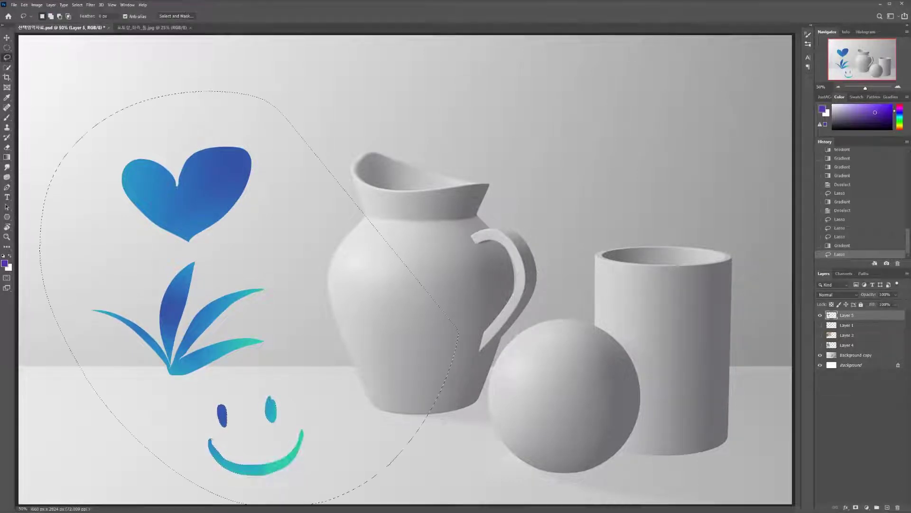
key("ctrl+x")
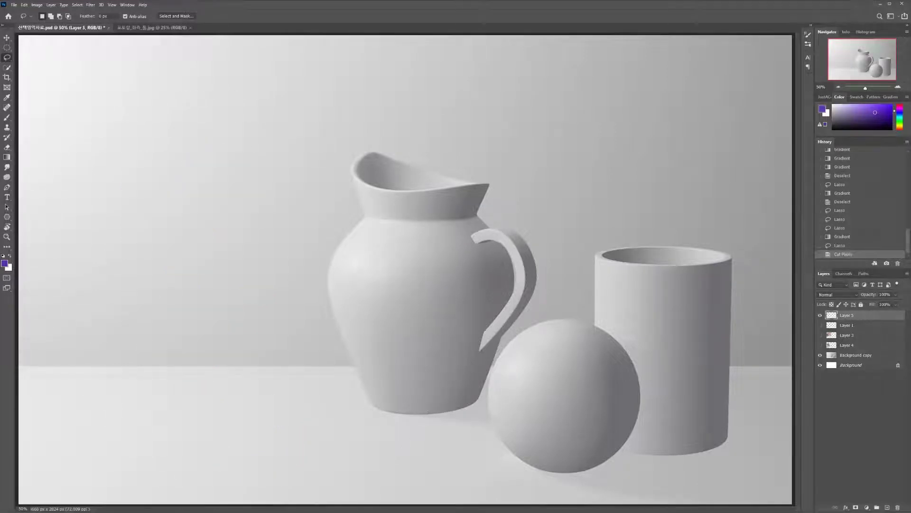
key("ctrl+plus")
left_click_drag(503, 298, 472, 289)
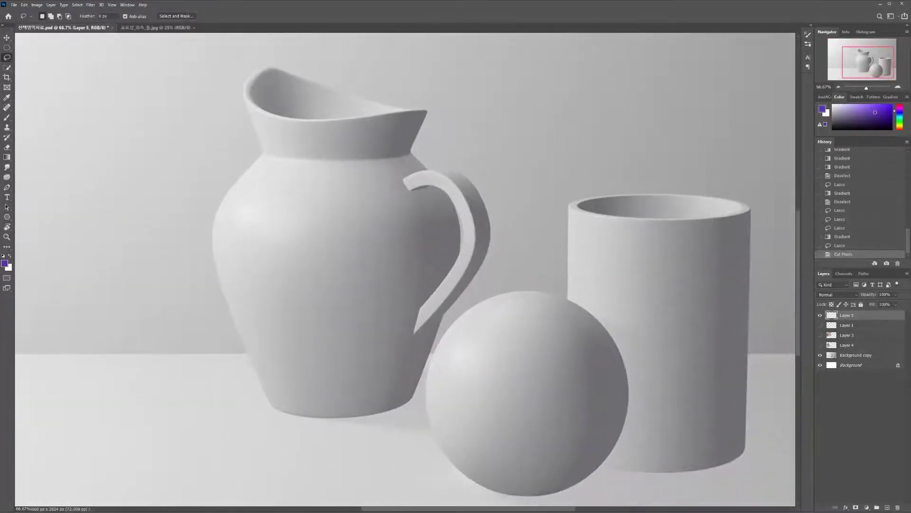
- Duplicate the Background copy layer
left_click(856, 355)
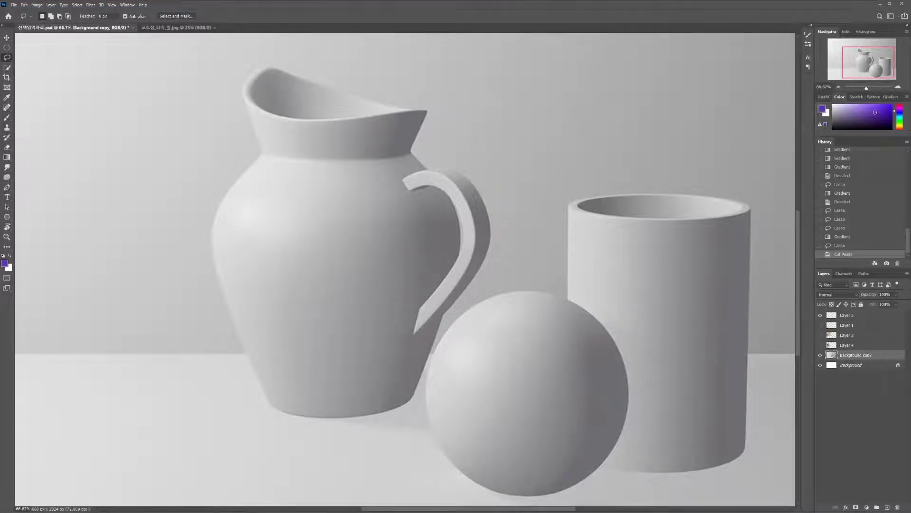
key("ctrl+j")
scroll(533, 333, "up", 1)
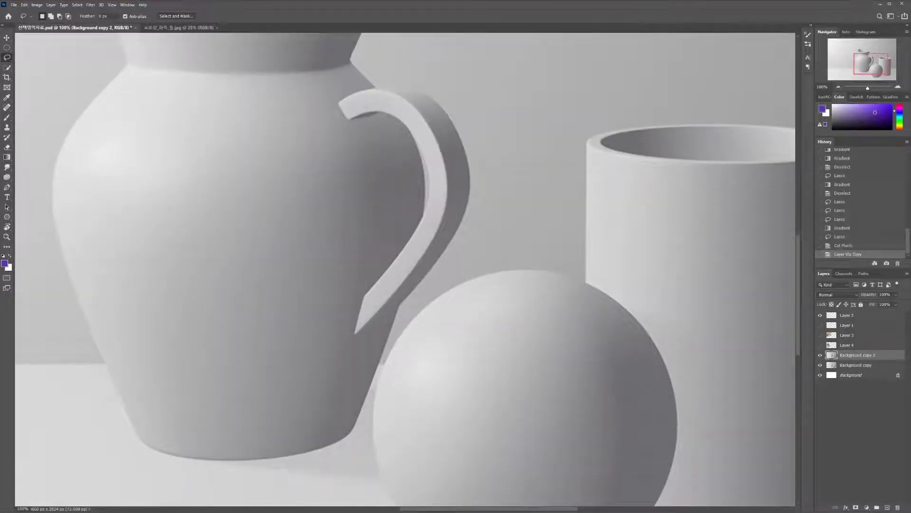
- Try freehand Lasso selections around the rim and upper body of the cylinder, and discard them
mouse_move(418, 115)
left_mouse_down()
mouse_move(492, 270)
mouse_move(558, 281)
left_mouse_up()
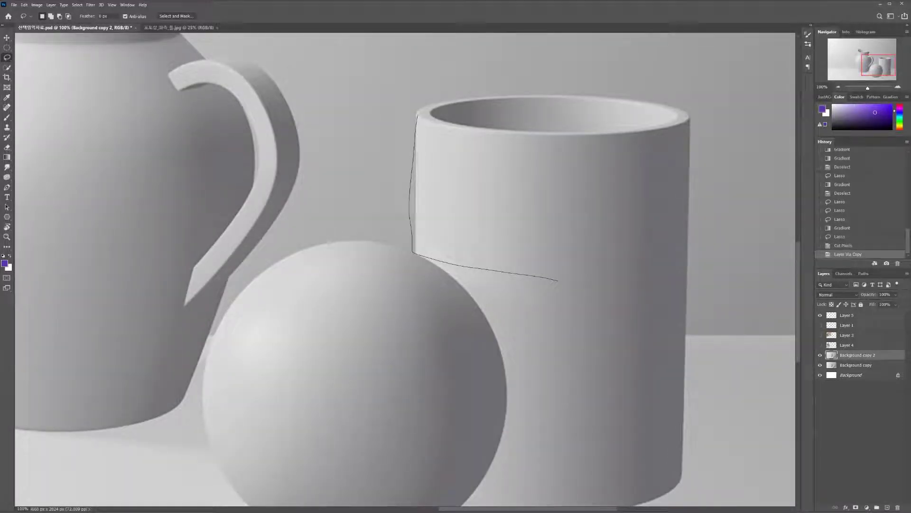
left_click_drag(558, 280, 489, 423)
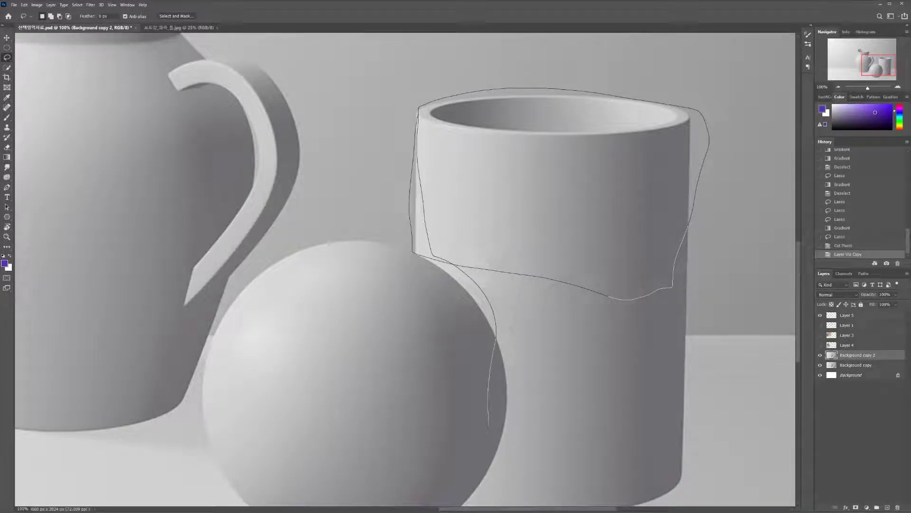
mouse_move(488, 426)
left_mouse_down()
mouse_move(705, 245)
mouse_move(683, 174)
left_mouse_up()
key("ctrl+plus")
left_click_drag(528, 176, 282, 362)
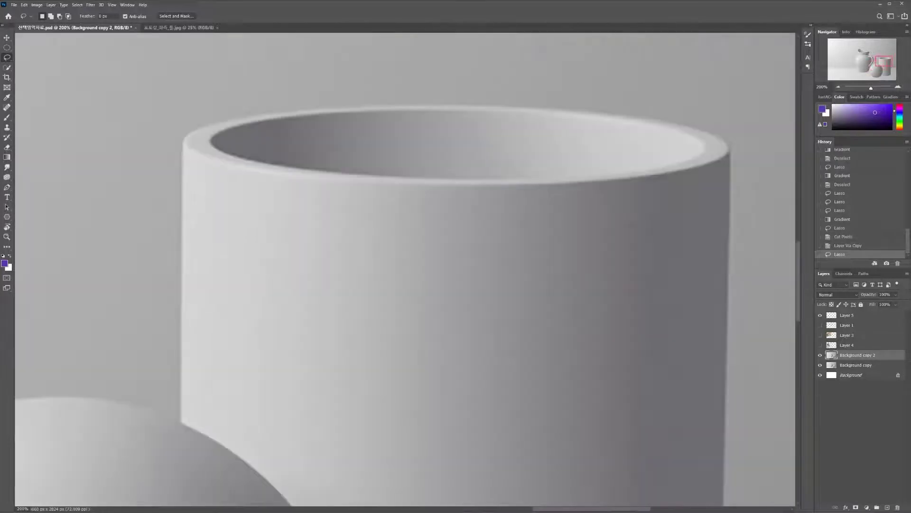
key("ctrl+d")
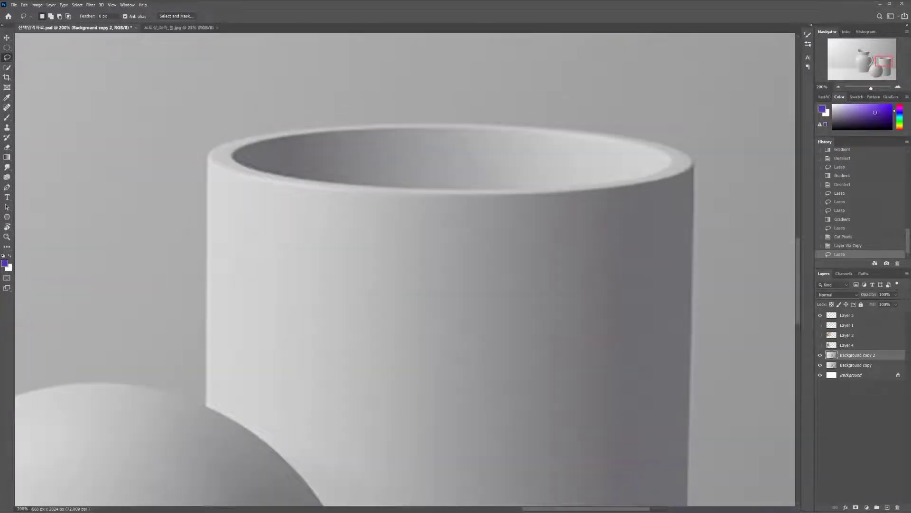
key("ctrl+minus")
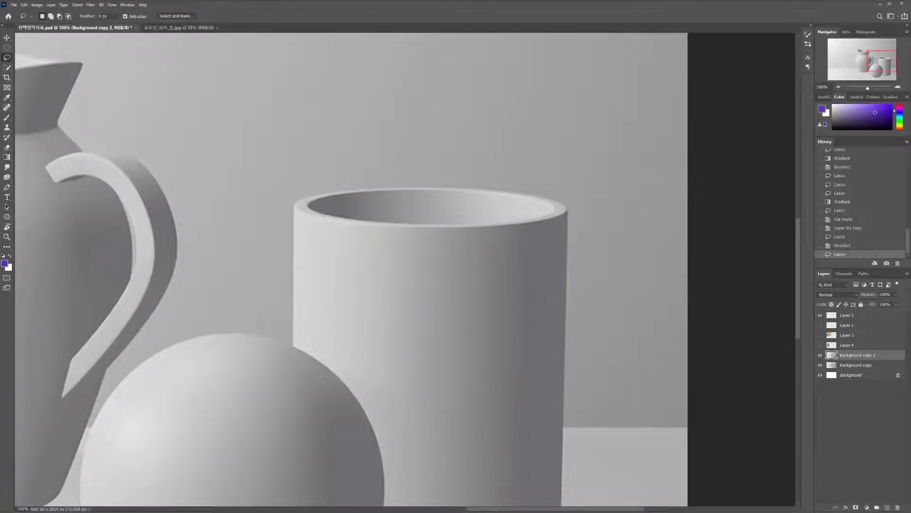
key("ctrl+z")
key("ctrl+minus")
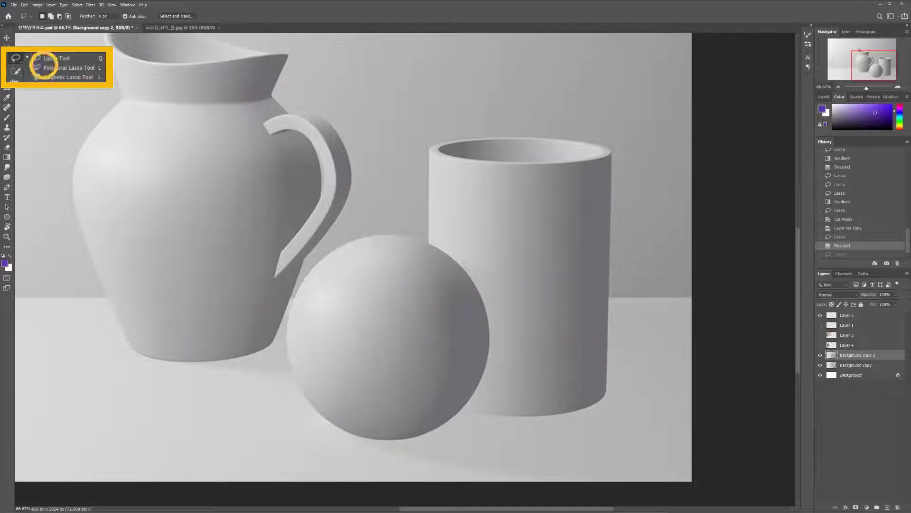
- Outline an area along the cylinder's edge and across the sphere with the Polygonal Lasso tool, and close the selection
left_click(47, 67)
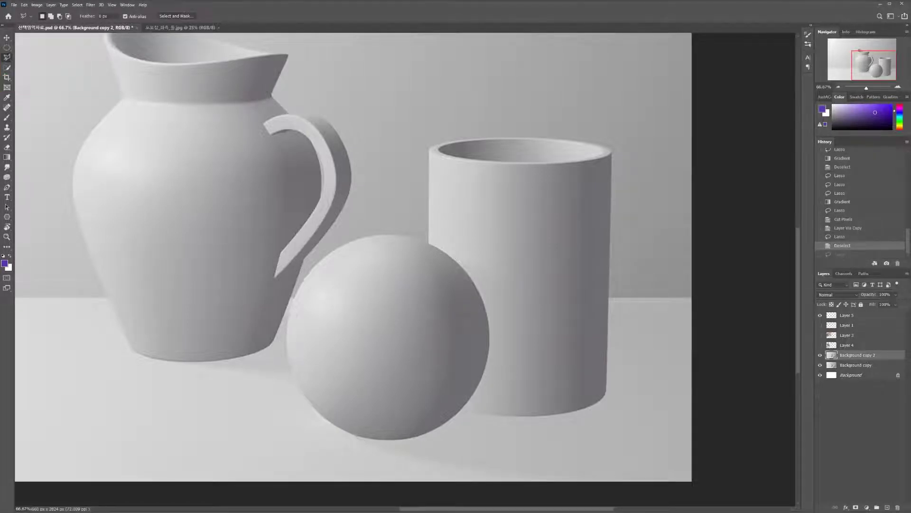
left_click(430, 152)
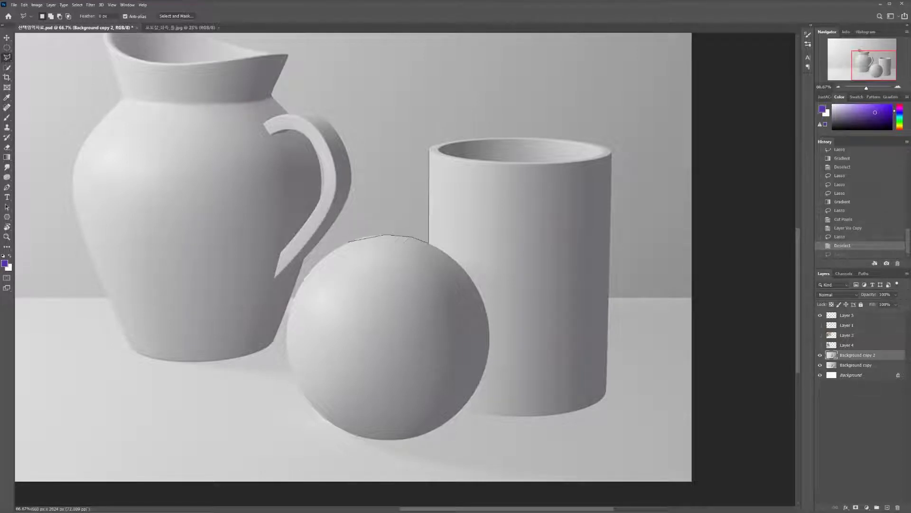
left_click(349, 242)
left_click(318, 262)
left_click(296, 298)
left_click(311, 392)
left_click(503, 265)
left_click(506, 137)
left_click(429, 151)
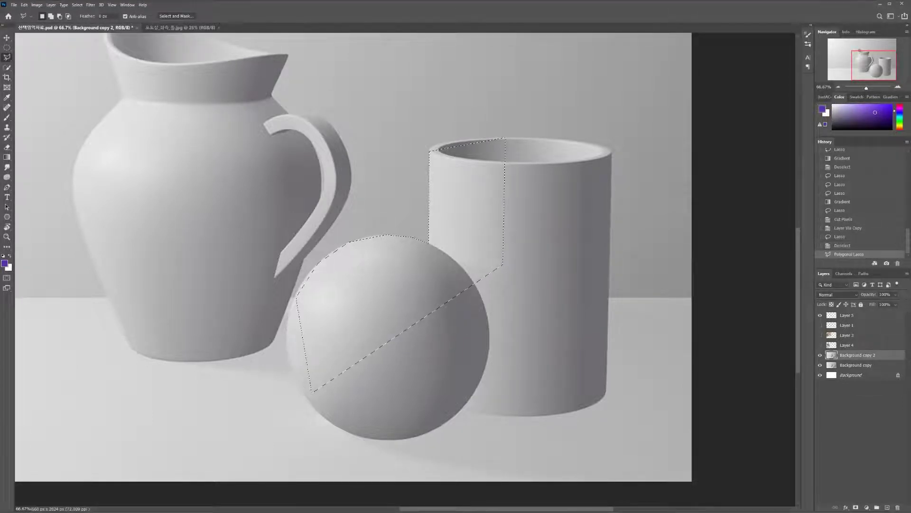
- Examine the polygonal selection's edges along the sphere up close and undo that selection
key("ctrl+plus")
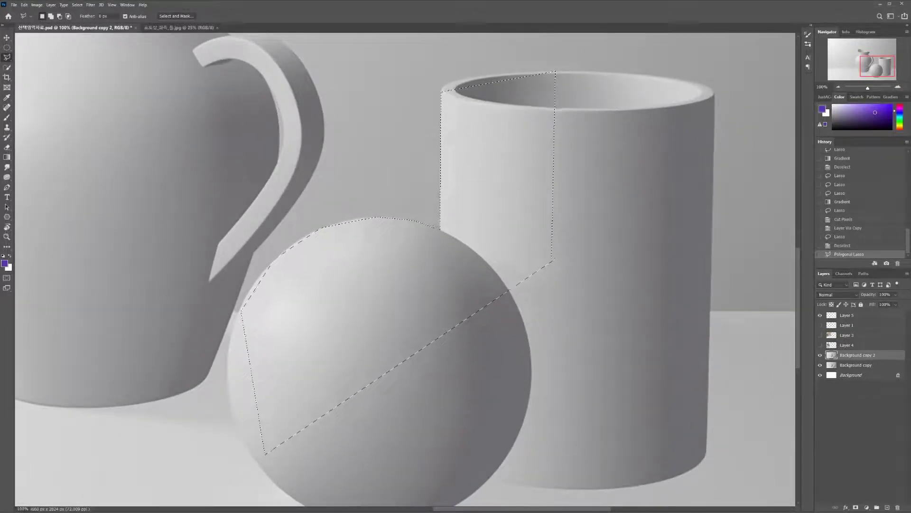
key("ctrl+plus")
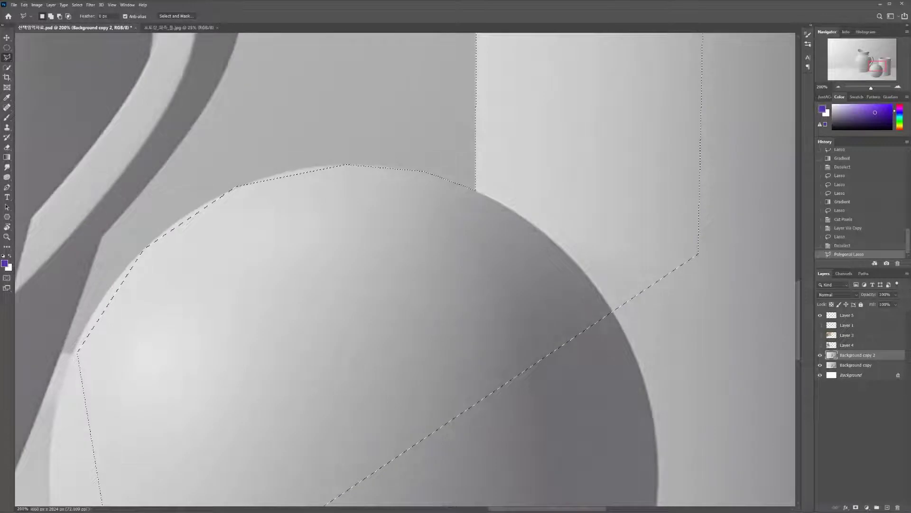
key("ctrl+z")
key("ctrl+minus")
key("ctrl+minus")
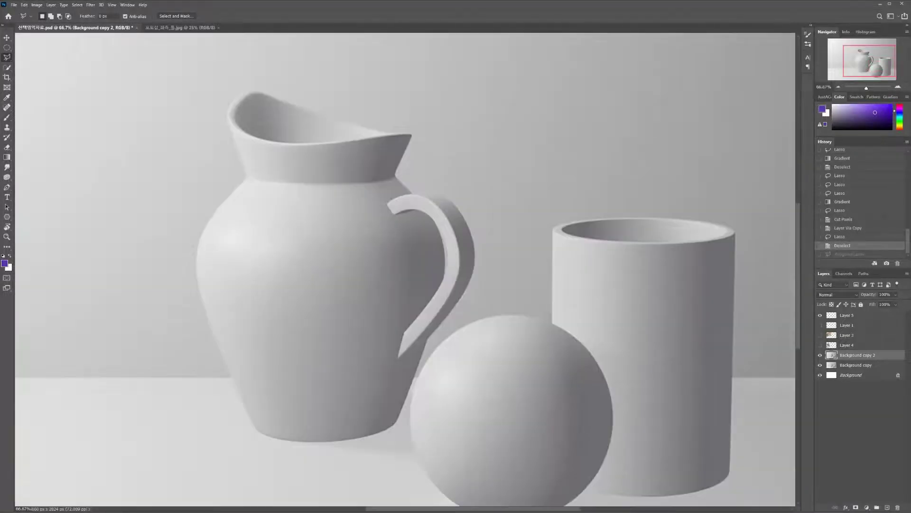
- Draw a closed hexagonal selection on the empty background beside the jug with the Polygonal Lasso tool
left_click_drag(192, 247, 328, 257)
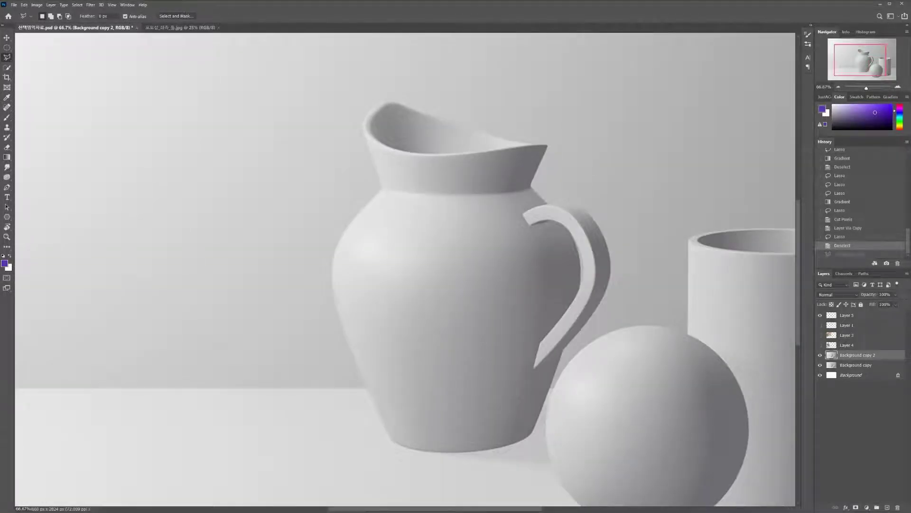
left_click(111, 173)
left_click(268, 173)
left_click(310, 295)
left_click(248, 408)
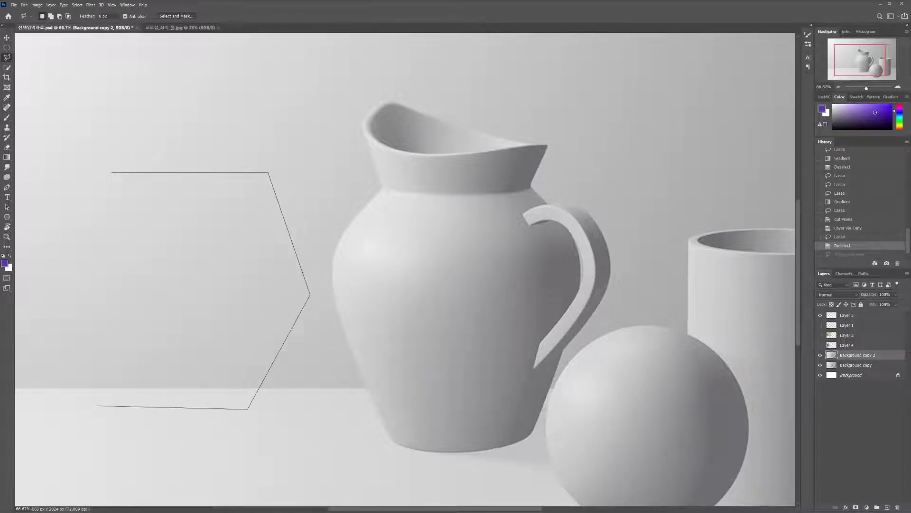
left_click(78, 415)
left_click(23, 279)
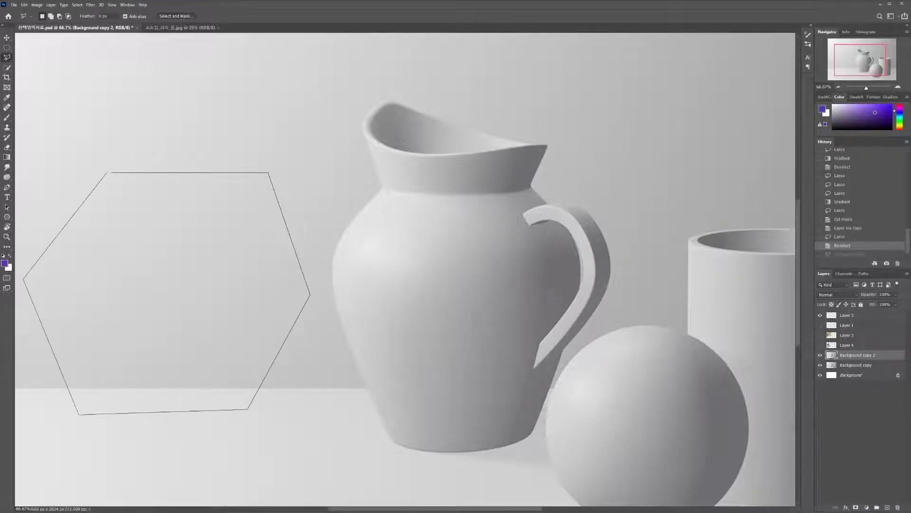
left_click(110, 172)
- Try filling the hexagonal selection with the purple foreground color using the Paint Bucket tool, and undo the fill
left_click(7, 157)
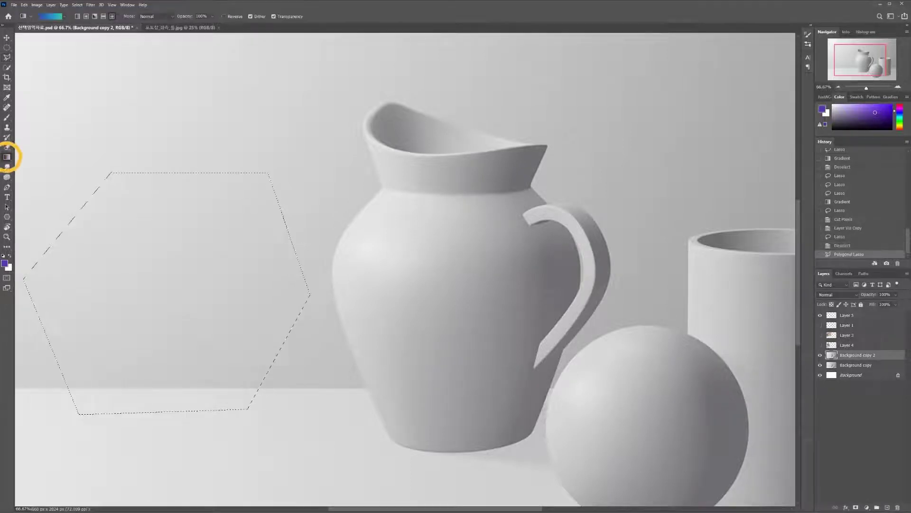
left_click_drag(132, 255, 287, 409)
left_click_drag(7, 157, 36, 164)
left_click(37, 165)
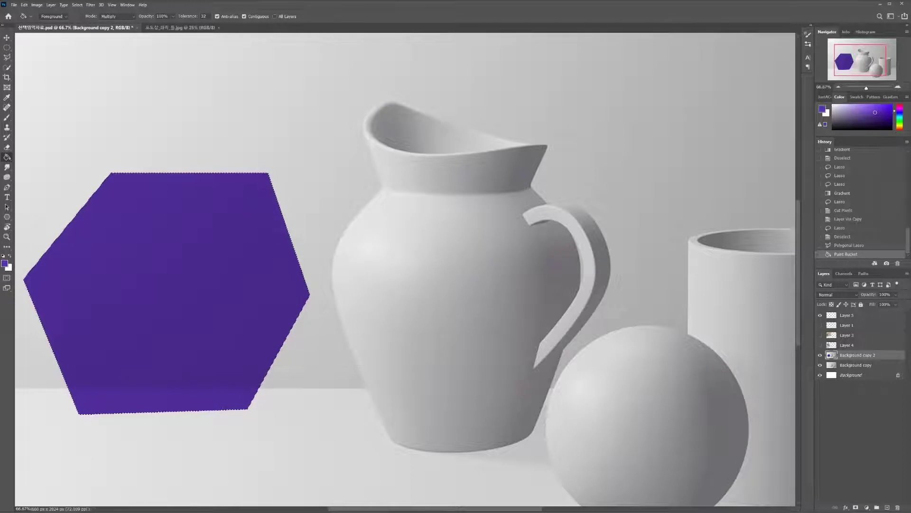
key("ctrl+z")
- Try a Magnetic Lasso selection in the background's upper-left corner, undo it, and clear the hexagonal selection
left_click(6, 57)
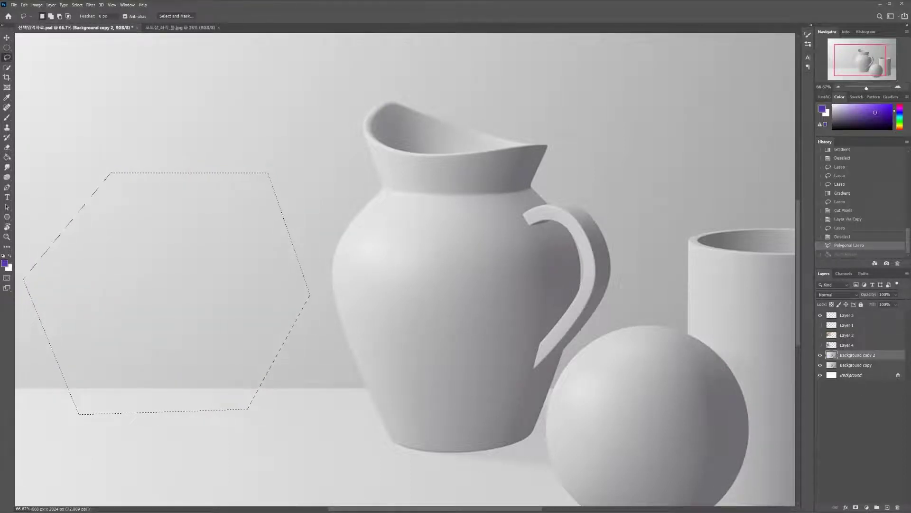
right_click(7, 57)
left_click(47, 72)
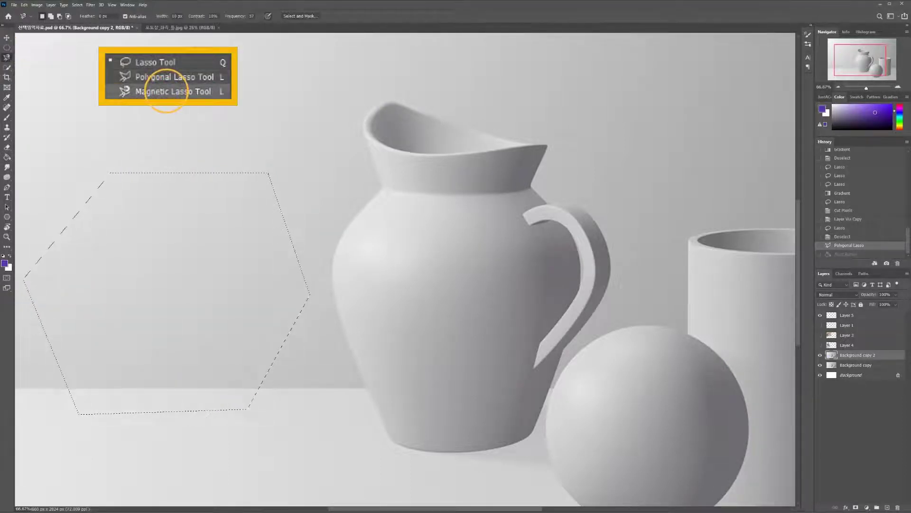
left_click(32, 71)
mouse_move(32, 71)
left_mouse_down()
mouse_move(119, 125)
mouse_move(78, 71)
mouse_move(69, 90)
mouse_move(100, 130)
mouse_move(132, 139)
mouse_move(151, 107)
mouse_move(53, 49)
left_mouse_up()
double_click(47, 50)
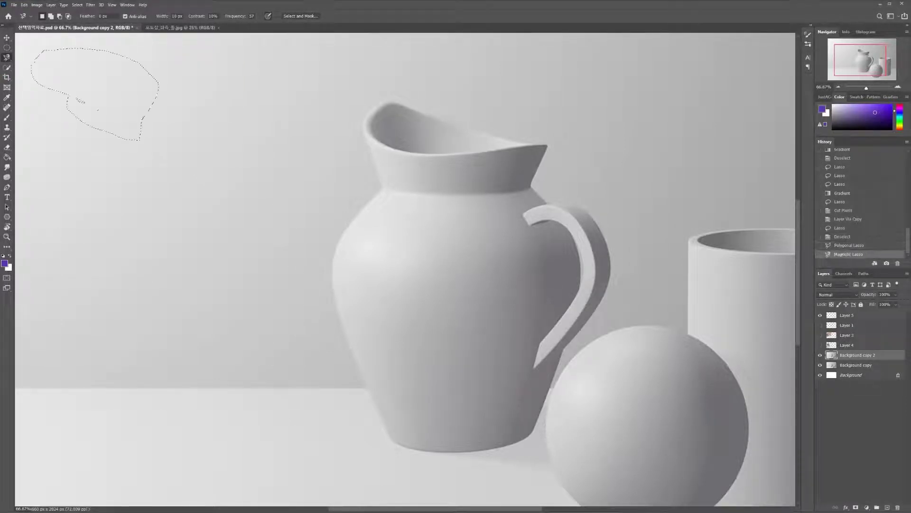
key("ctrl+z")
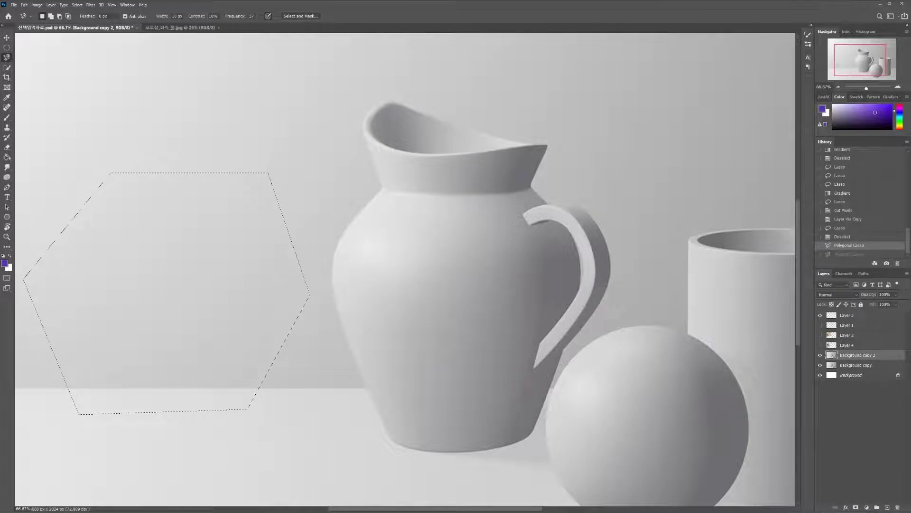
key("shift+l")
key("ctrl+d")
- Trace the outer contour of the jug and its handle with the Magnetic Lasso tool and close the selection
mouse_move(474, 284)
left_mouse_down()
mouse_move(307, 204)
mouse_move(285, 254)
left_mouse_up()
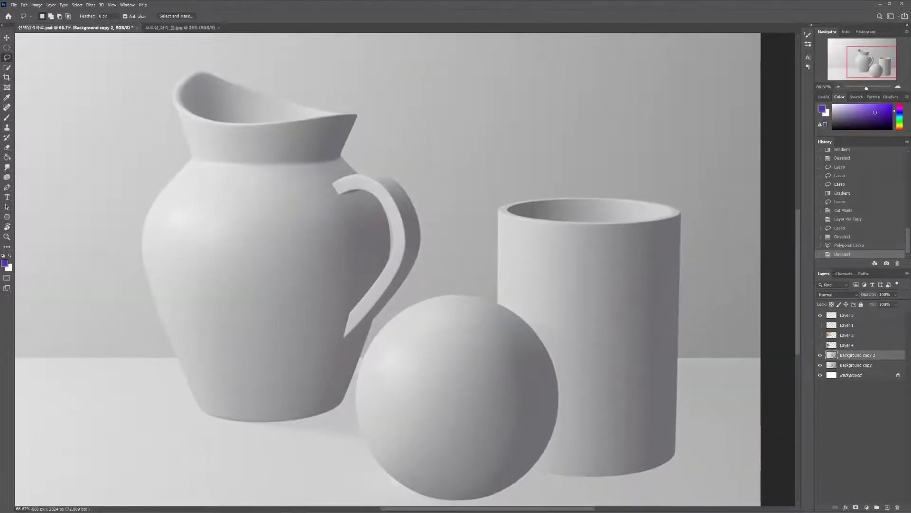
key("b")
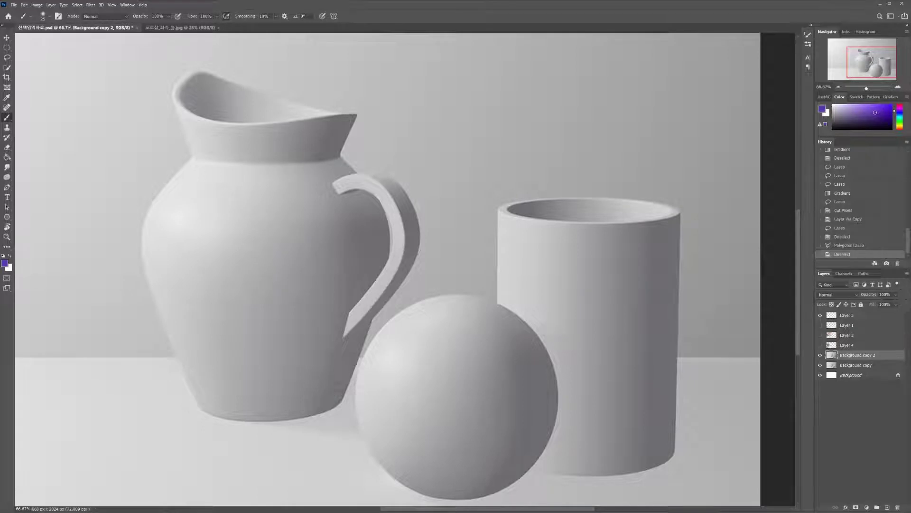
key("shift+l")
key("shift+l")
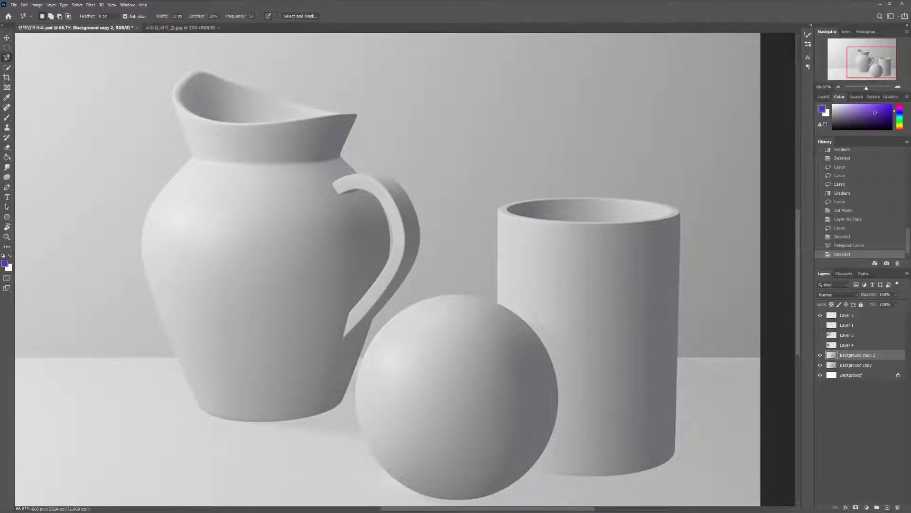
left_click(191, 69)
mouse_move(192, 153)
left_mouse_down()
mouse_move(142, 217)
mouse_move(140, 238)
mouse_move(177, 372)
mouse_move(212, 415)
mouse_move(268, 424)
mouse_move(325, 415)
mouse_move(346, 399)
mouse_move(376, 313)
mouse_move(369, 326)
mouse_move(419, 248)
mouse_move(417, 214)
mouse_move(398, 172)
mouse_move(347, 161)
mouse_move(357, 118)
mouse_move(343, 112)
mouse_move(208, 72)
mouse_move(130, 90)
mouse_move(229, 79)
mouse_move(191, 72)
left_mouse_up()
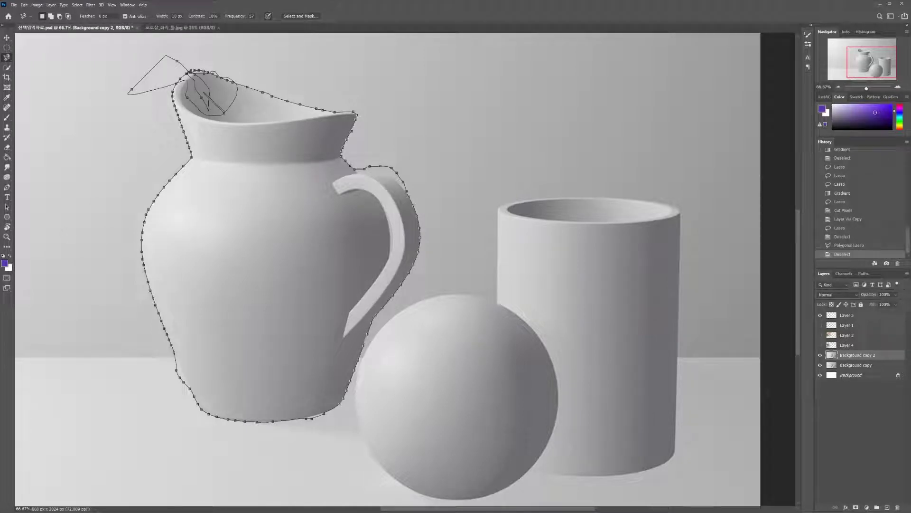
key("Return")
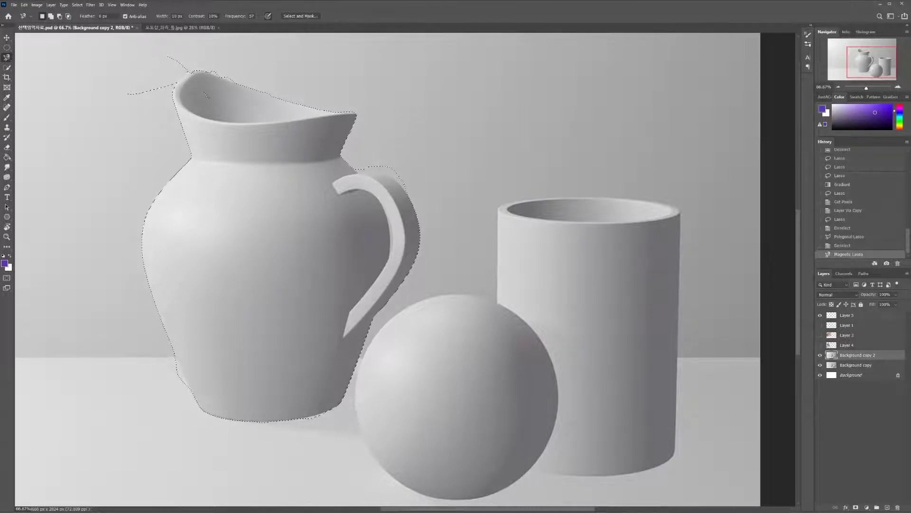
- Try adding a freehand Lasso area to the jug selection at the stray corner beside the spout, and undo it
right_click(7, 57)
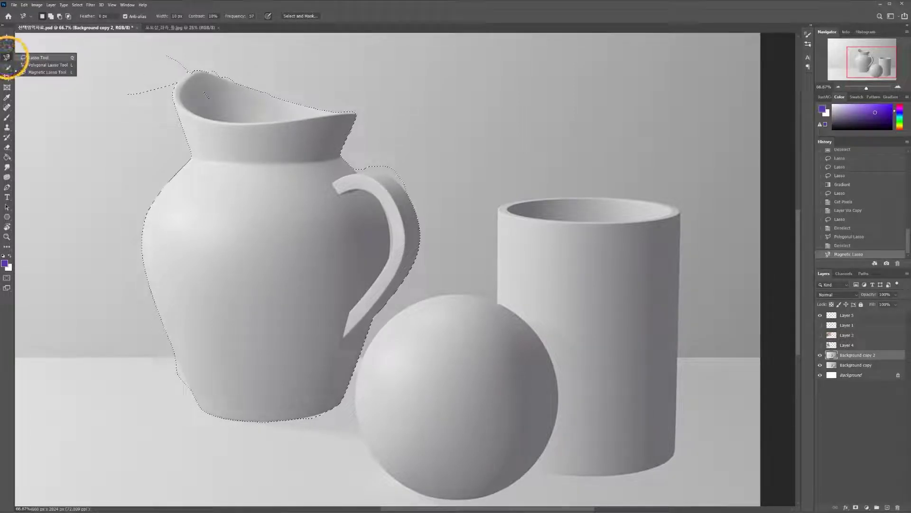
left_click(46, 58)
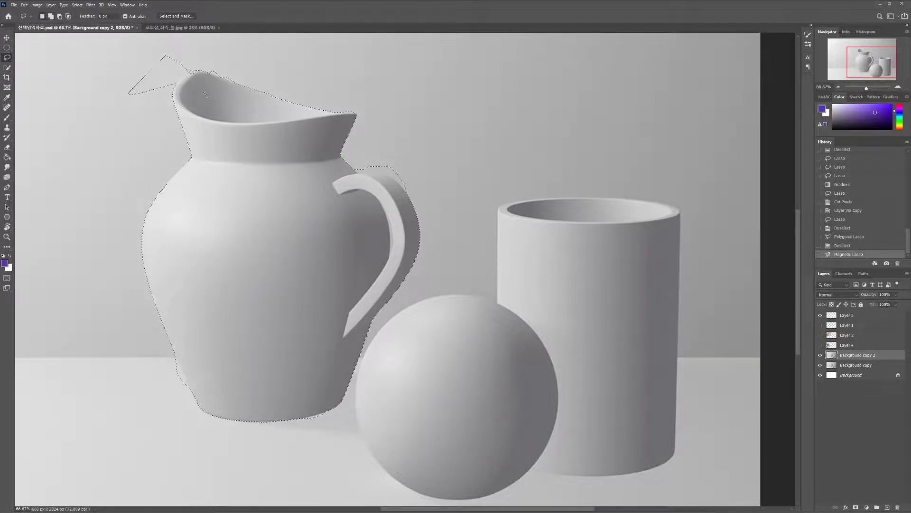
key("shift")
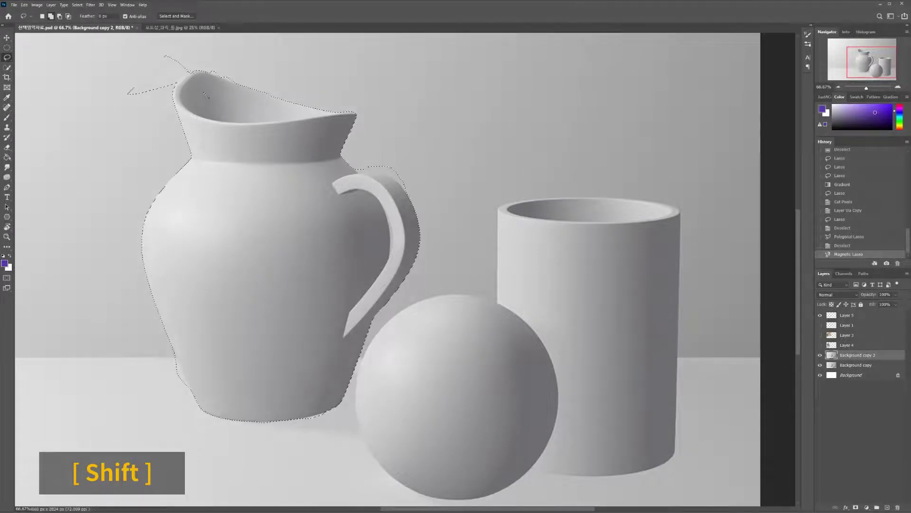
left_click_drag(167, 56, 129, 93)
key("ctrl+z")
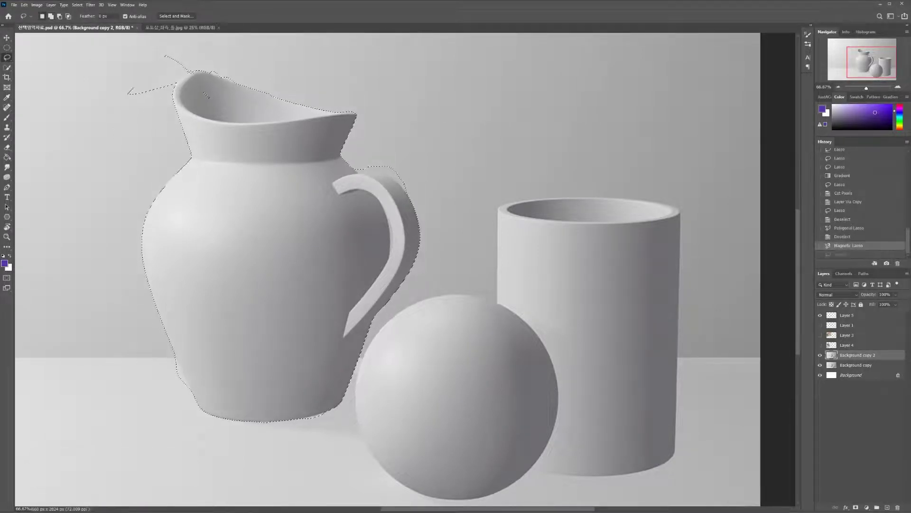
- Reapply the freehand Lasso addition to the jug selection at the stray corner beside the spout
key("ctrl+plus")
mouse_move(146, 128)
left_mouse_down()
mouse_move(158, 160)
mouse_move(299, 347)
left_mouse_up()
key("ctrl+plus")
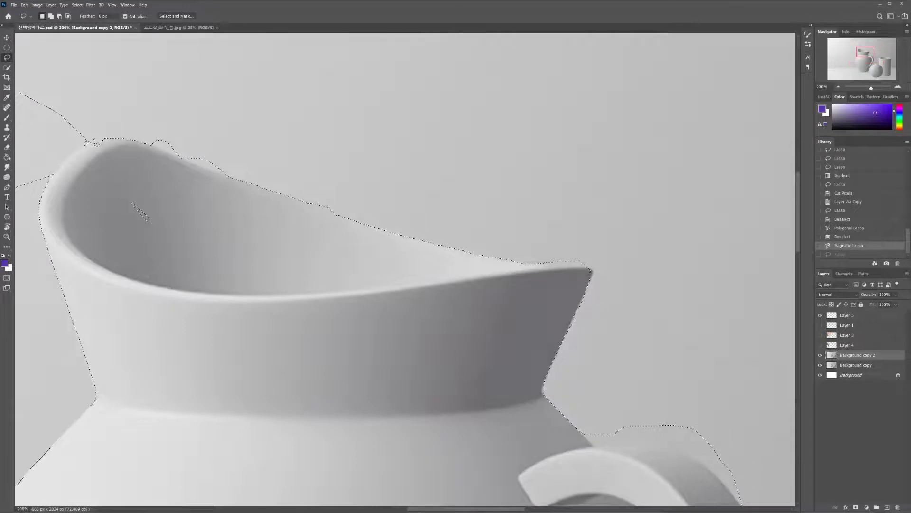
left_click_drag(61, 121, 157, 146)
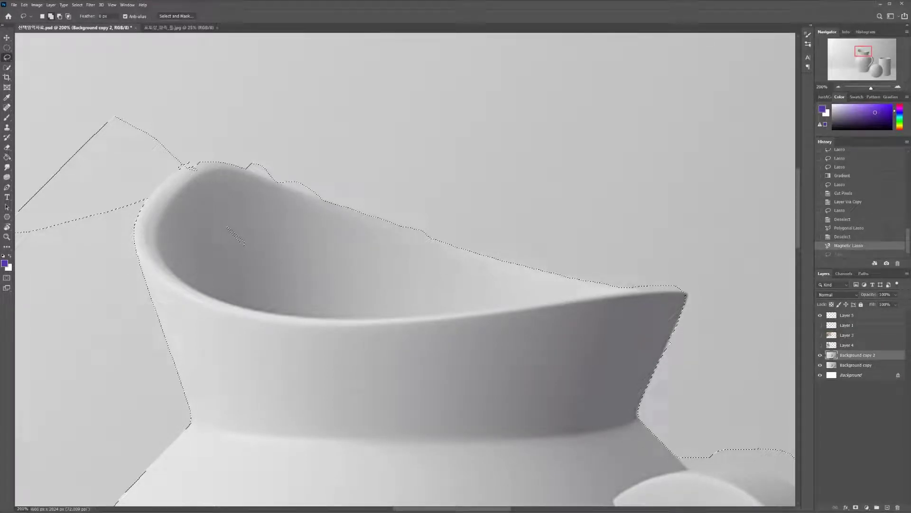
key("ctrl+shift+z")
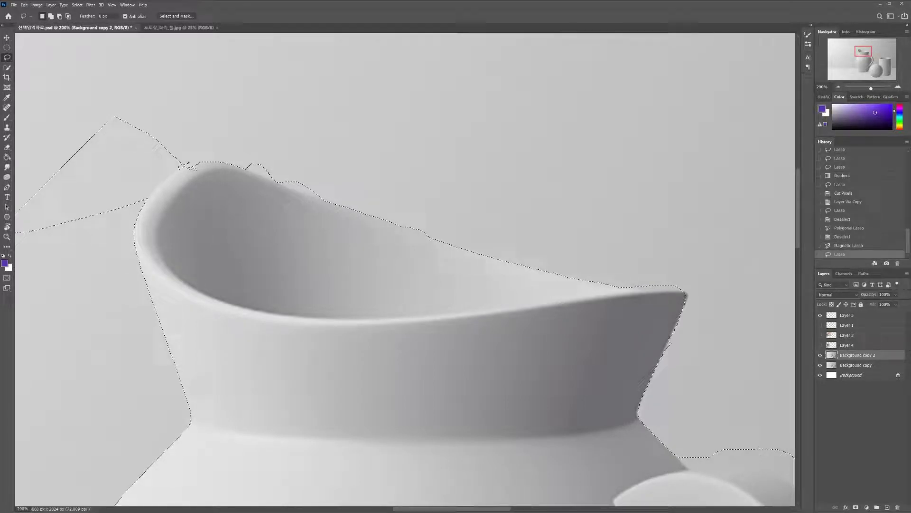
- Subtract the stray corner beside the spout and the bumps along the upper rim from the jug selection with the freehand Lasso
left_click_drag(405, 270, 562, 273)
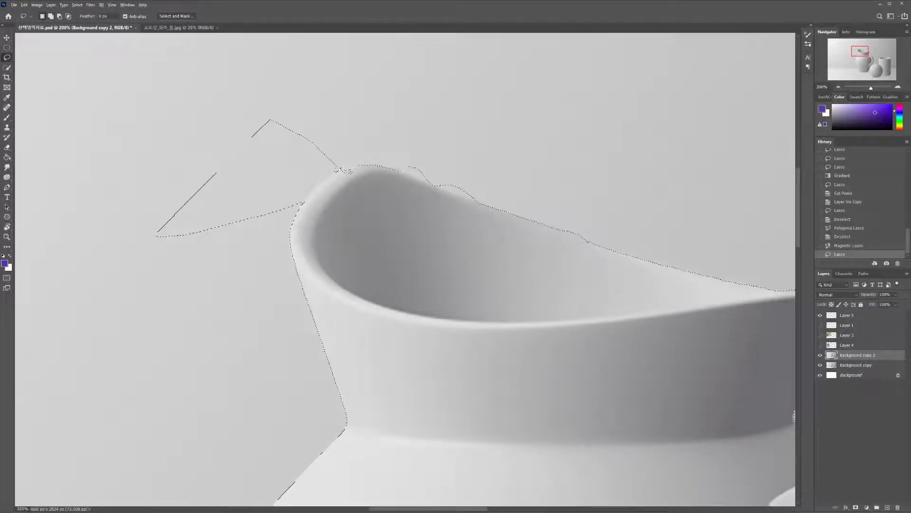
key("alt")
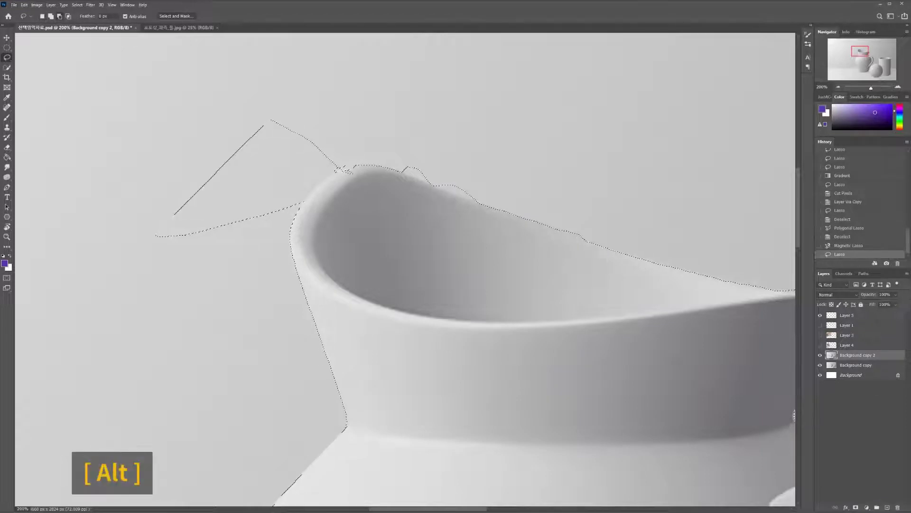
mouse_move(345, 167)
left_mouse_down()
mouse_move(259, 236)
mouse_move(211, 255)
mouse_move(156, 261)
mouse_move(140, 199)
mouse_move(165, 140)
mouse_move(212, 108)
mouse_move(255, 100)
mouse_move(331, 107)
mouse_move(346, 131)
mouse_move(342, 165)
mouse_move(408, 167)
mouse_move(486, 192)
mouse_move(489, 181)
mouse_move(437, 146)
left_mouse_up()
mouse_move(399, 172)
left_mouse_down()
mouse_move(490, 208)
mouse_move(515, 191)
left_mouse_up()
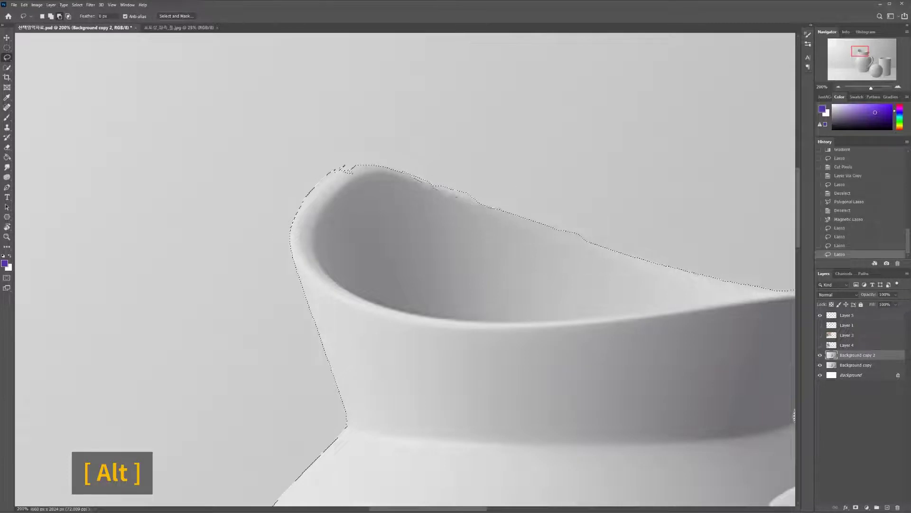
key("ctrl+z")
key("ctrl+shift+z")
left_click_drag(402, 168, 508, 200)
left_click_drag(380, 183, 343, 174)
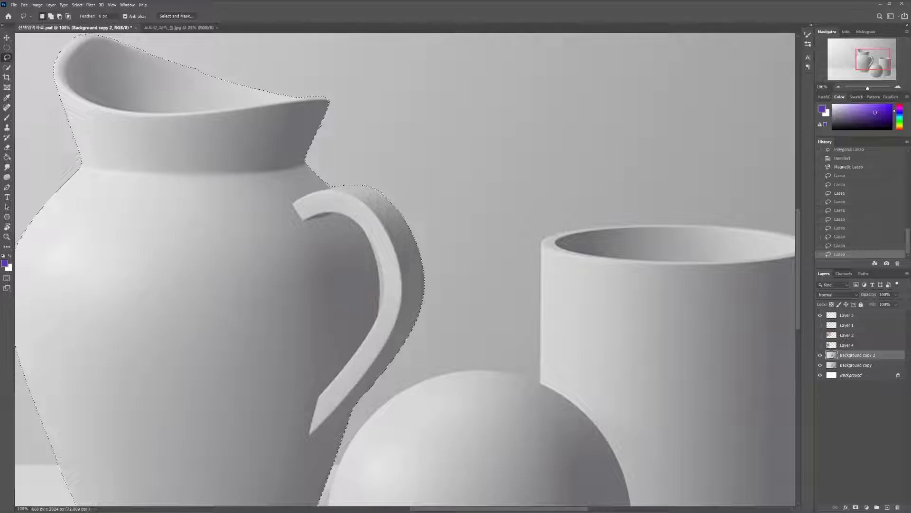
- Try clearing the jug selection and undo the deselection each time
left_click(439, 111)
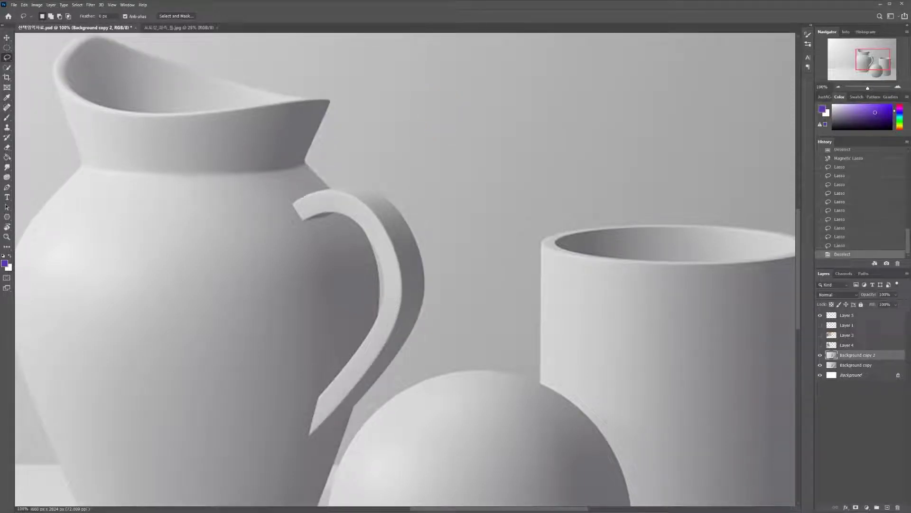
key("ctrl+z")
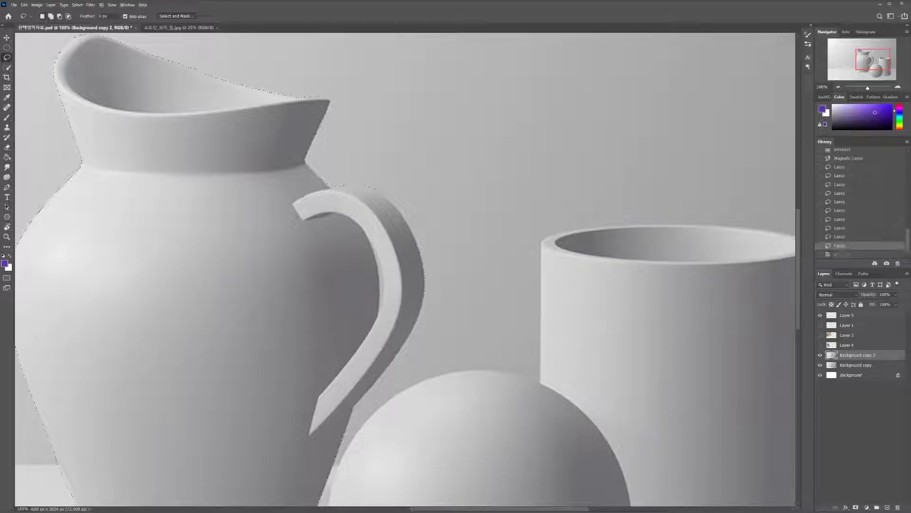
left_click_drag(321, 174, 379, 154)
mouse_move(385, 173)
left_mouse_down()
mouse_move(328, 190)
mouse_move(398, 264)
left_mouse_up()
key("ctrl+d")
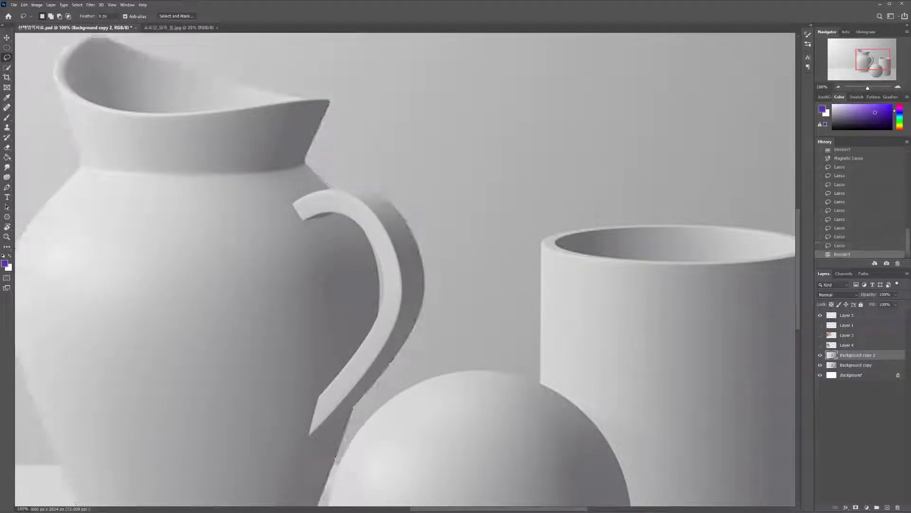
key("ctrl+z")
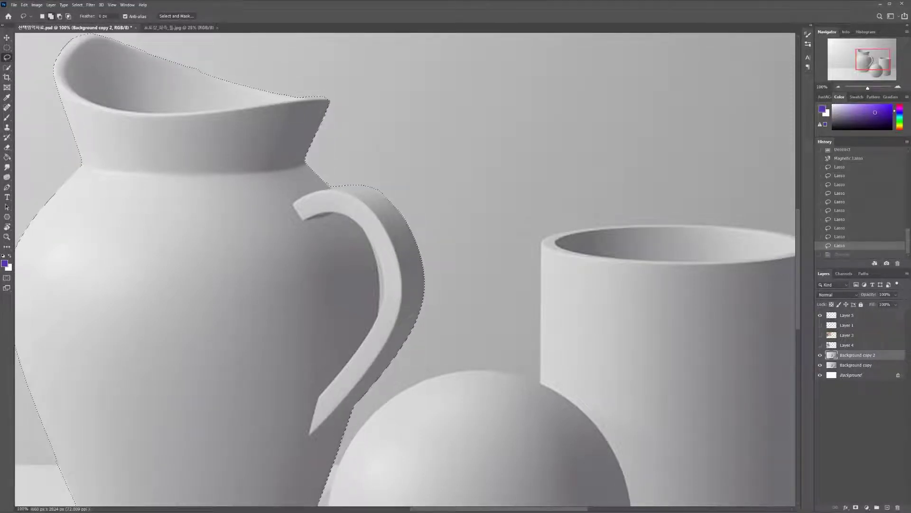
- Try freehand Lasso areas beside the jug's handle and undo them, and deselect everything and restore the jug selection
left_click_drag(383, 191, 415, 208)
key("ctrl+z")
mouse_move(359, 151)
left_mouse_down()
mouse_move(455, 238)
mouse_move(418, 180)
left_mouse_up()
key("ctrl+z")
key("ctrl+d")
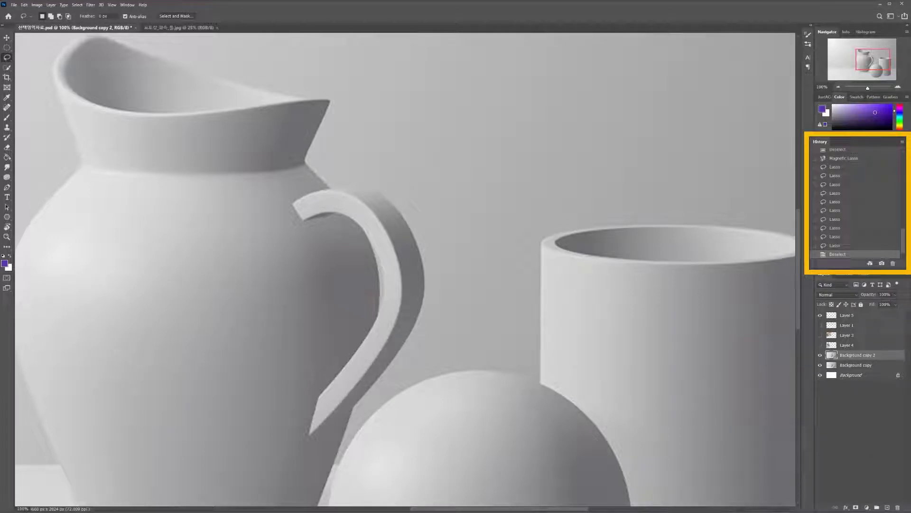
key("ctrl+z")
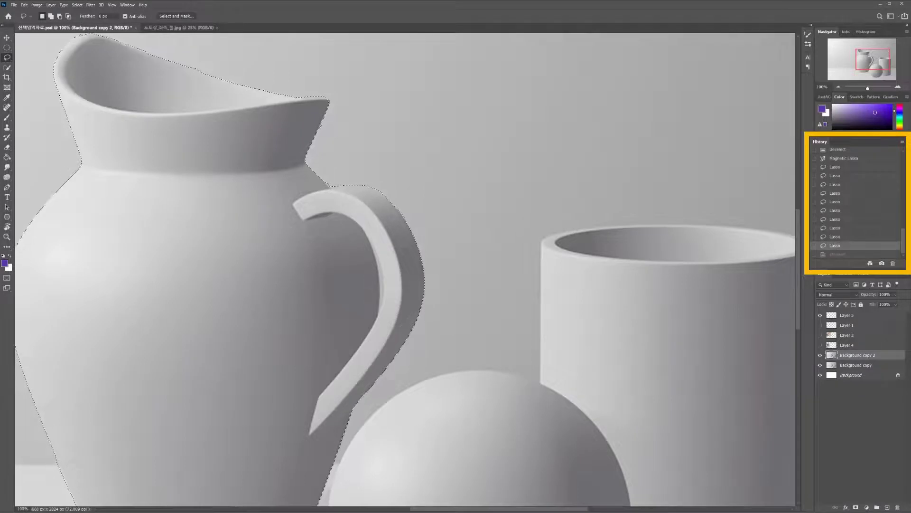
- Add a new layer and fill the jug selection with the purple foreground color using the Paint Bucket
key("ctrl+minus")
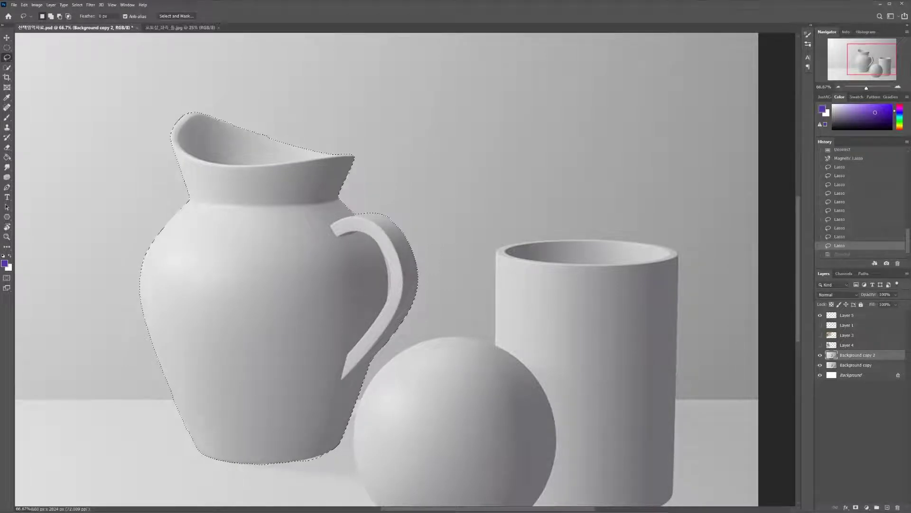
key("ctrl+plus")
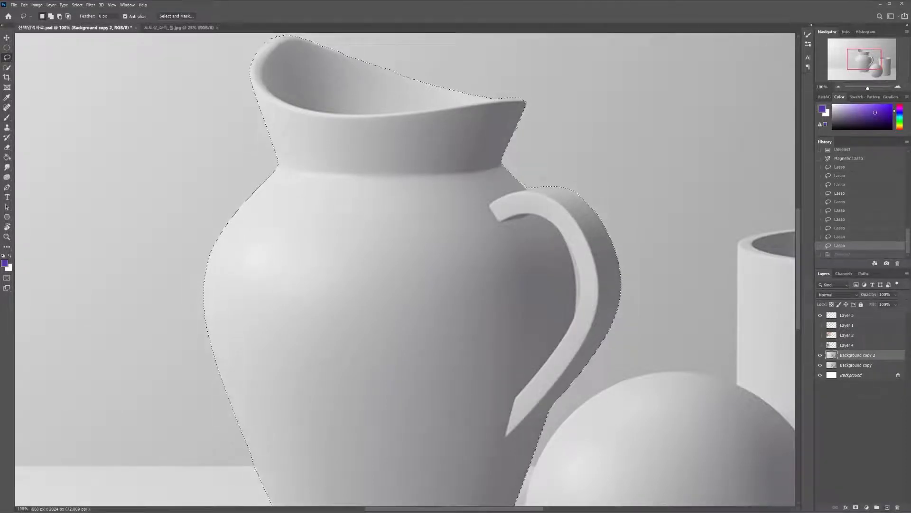
key("ctrl+shift+alt+n")
left_click(7, 157)
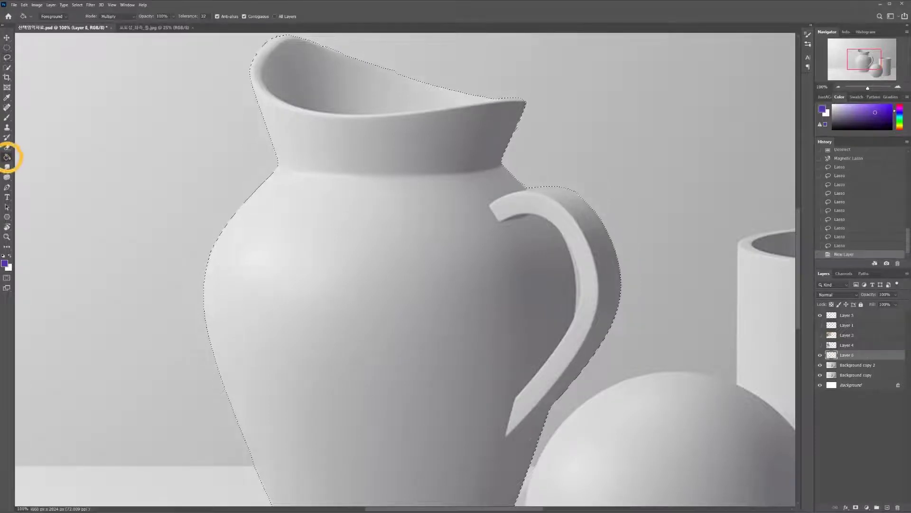
left_click(437, 309)
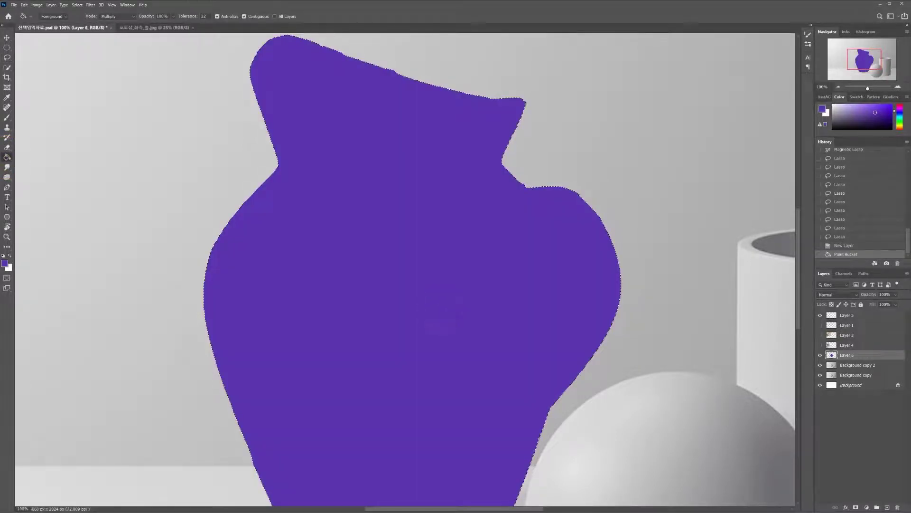
- Try reduced opacity values, including 58%, on the purple fill layer over the jug
left_click(895, 294)
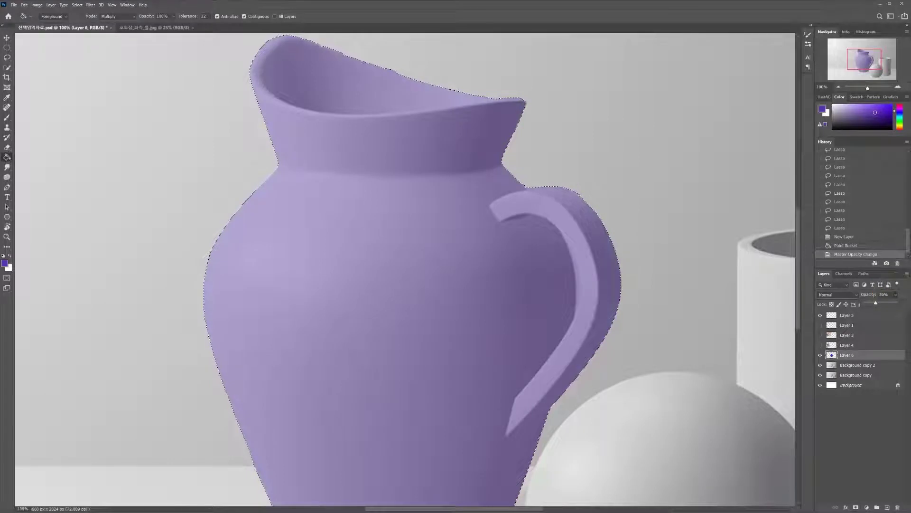
left_click_drag(876, 302, 882, 303)
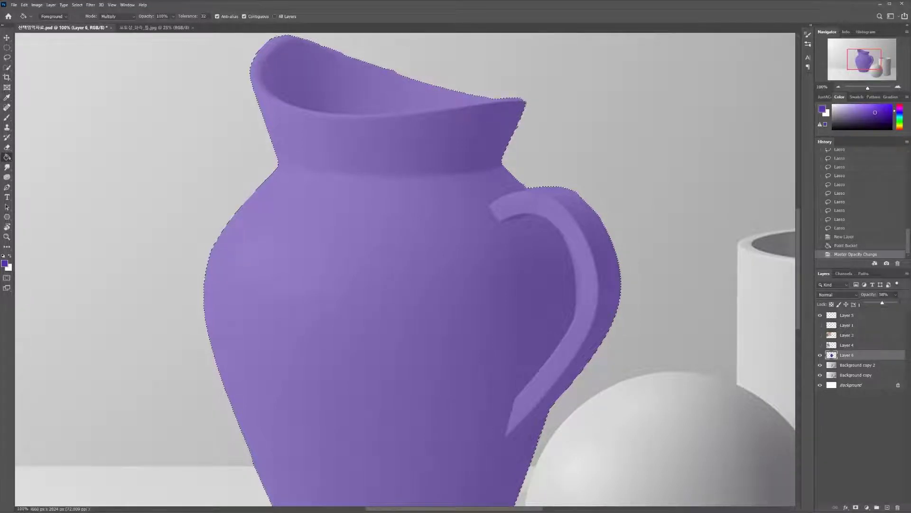
left_click_drag(883, 303, 875, 303)
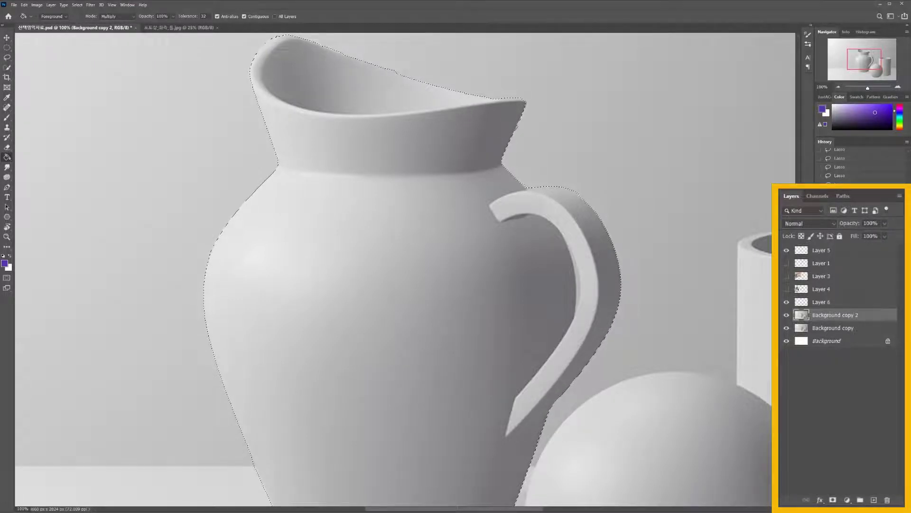
- Copy the selected jug from Background copy 2 onto its own layer and move the copy to the left of the original jug
key("ctrl+j")
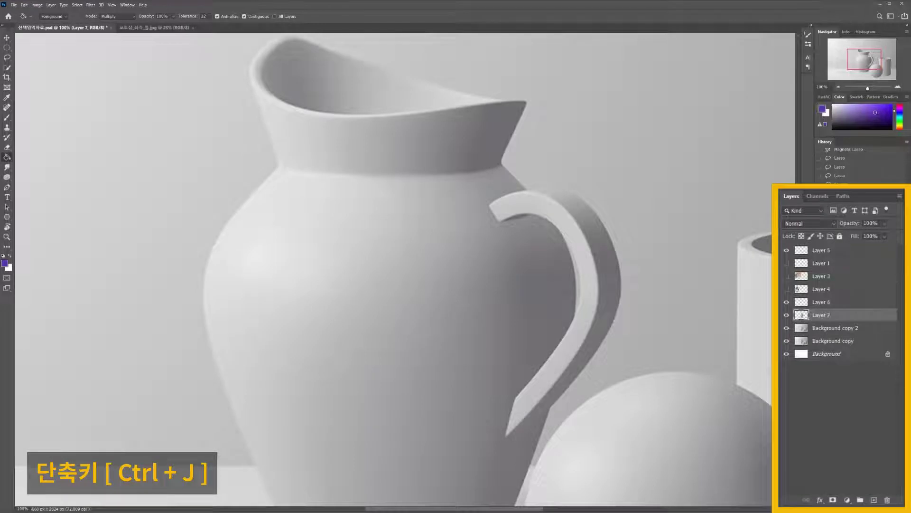
key("v")
key("ctrl+minus")
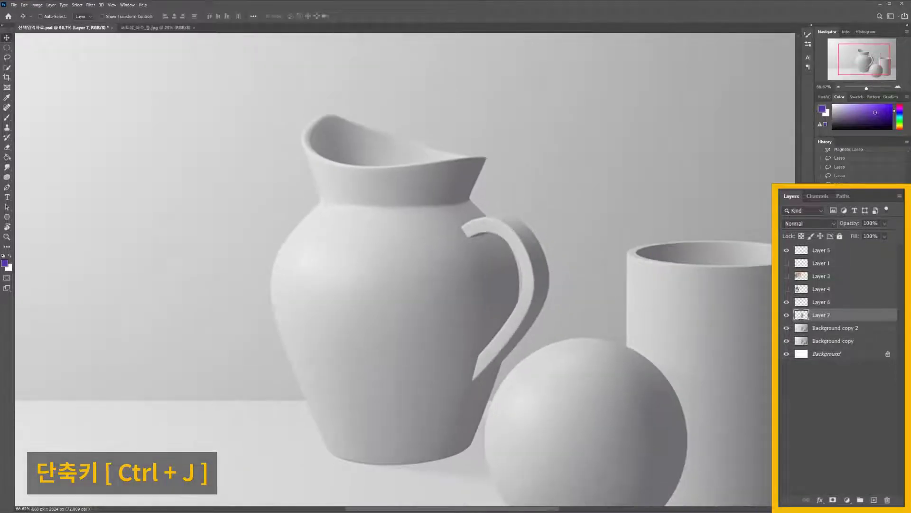
left_click_drag(453, 257, 145, 185)
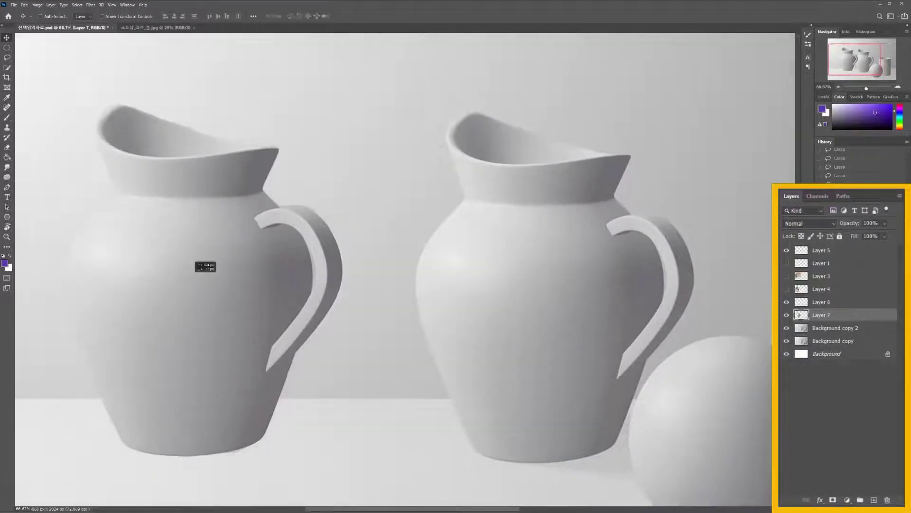
left_click_drag(189, 276, 189, 280)
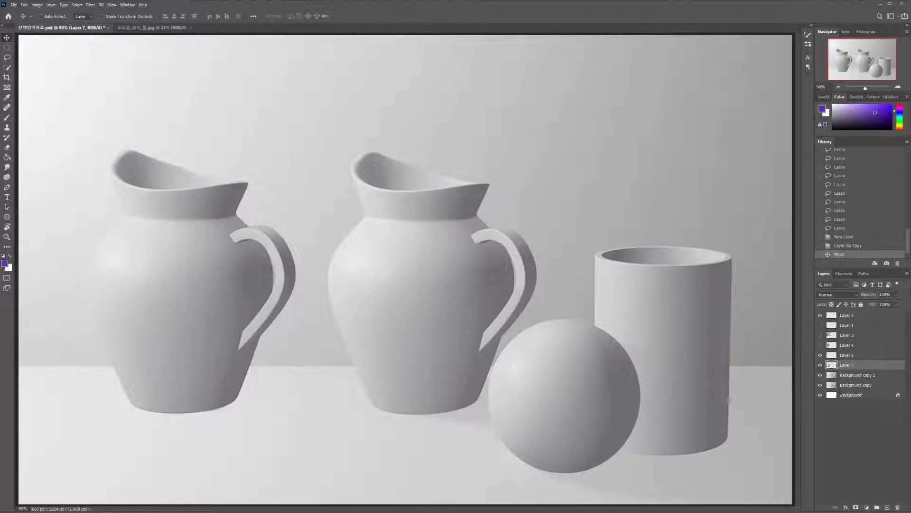
- Select the original jug, sphere and cylinder together on Background copy 2 using the Object Selection tool in Rectangle mode
left_click(858, 375)
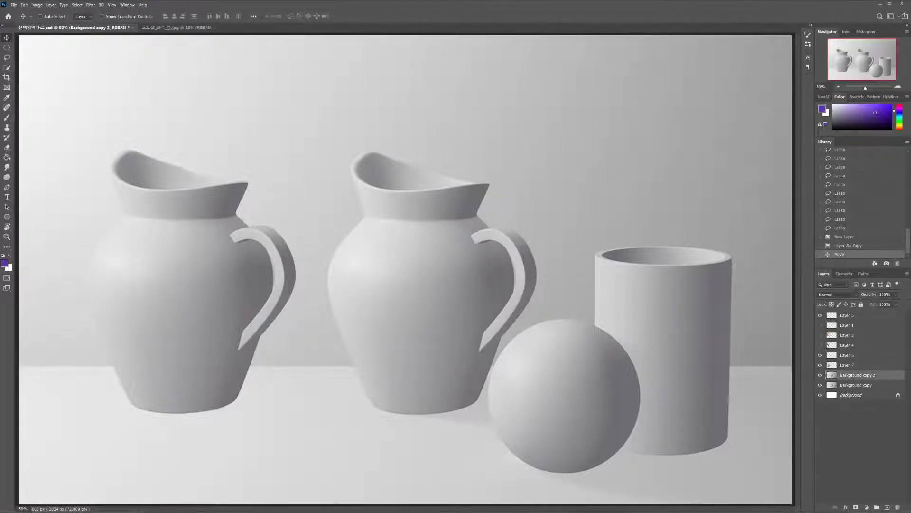
left_click(7, 58)
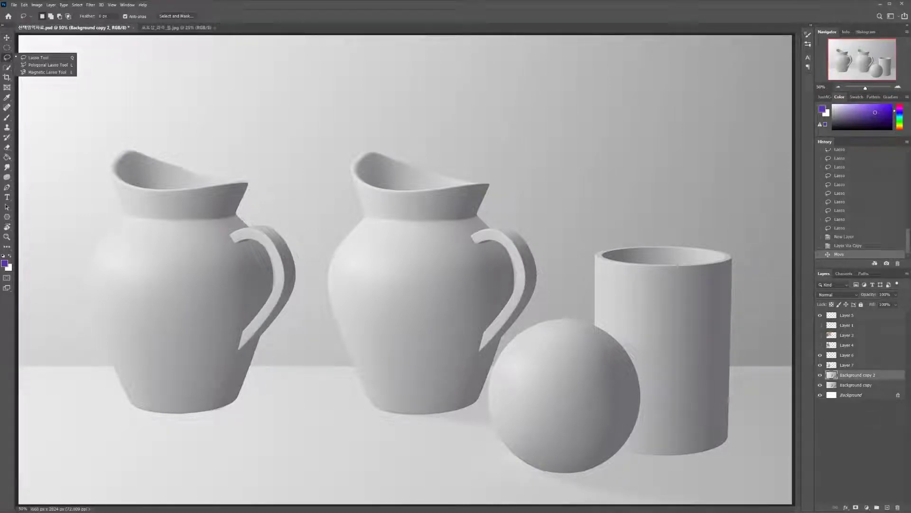
left_click(7, 67)
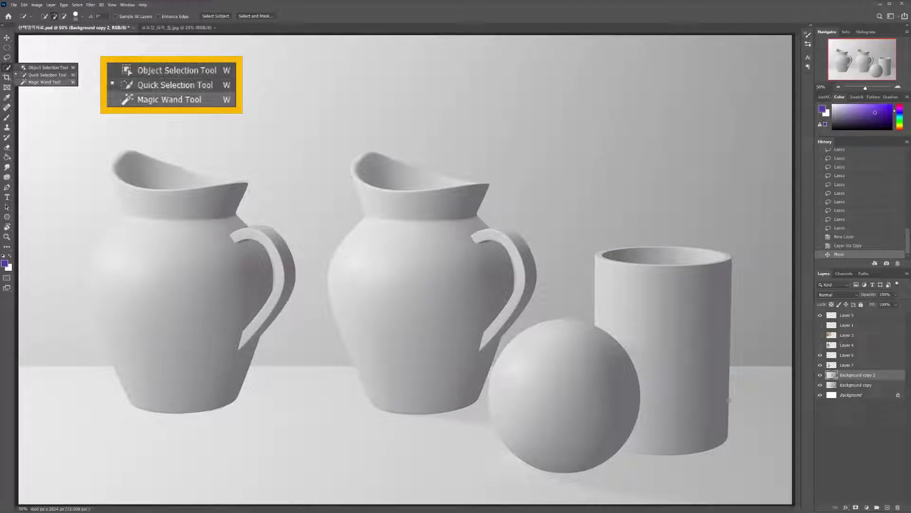
left_click(48, 67)
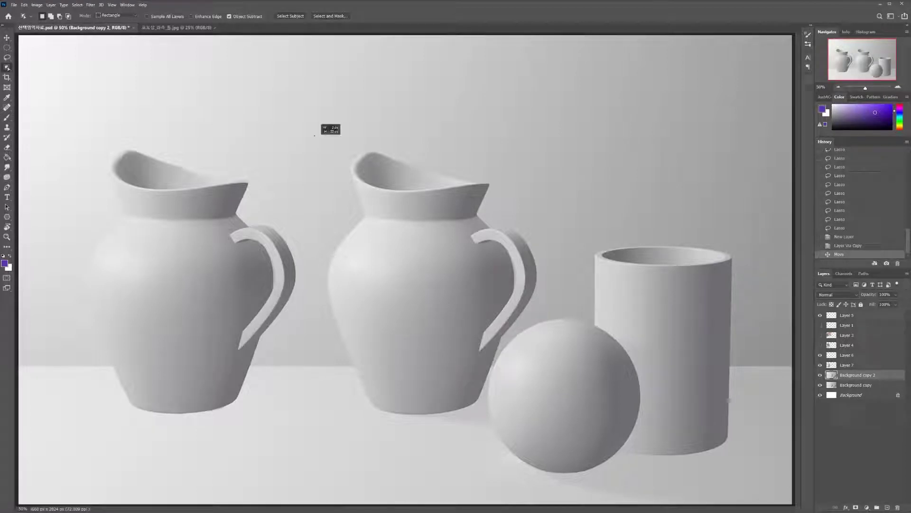
left_click_drag(315, 135, 745, 479)
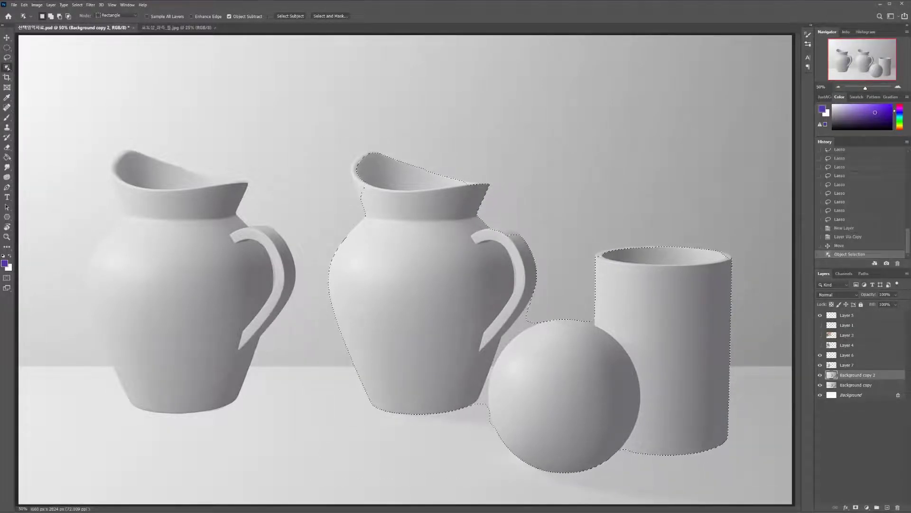
- Examine the object selection's edges around the jug's rim and handle, the sphere and the cylinder's rim
key("ctrl+plus")
left_click_drag(621, 235, 434, 213)
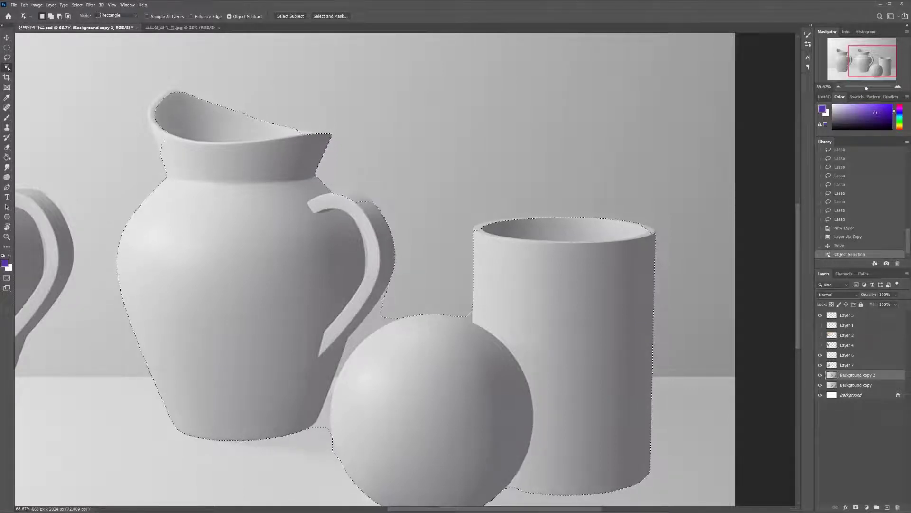
key("ctrl+plus")
left_click_drag(541, 247, 272, 285)
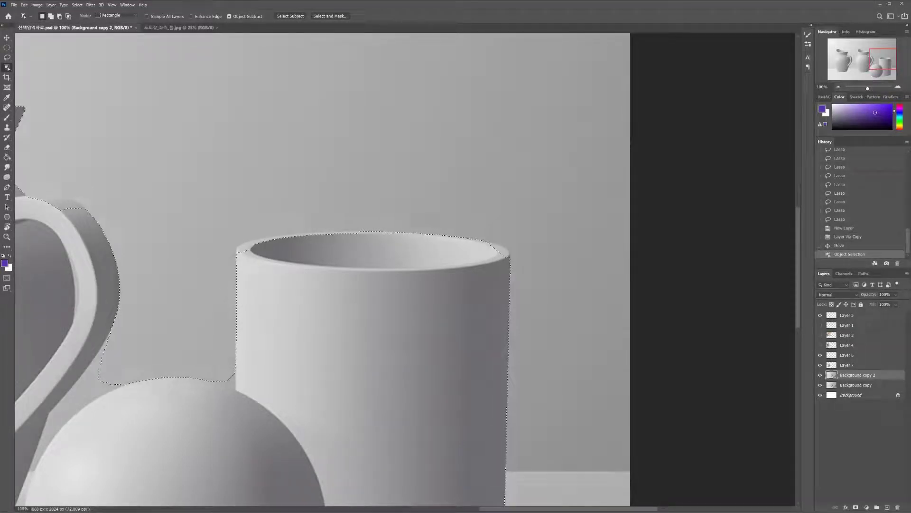
key("ctrl+plus")
key("ctrl+minus")
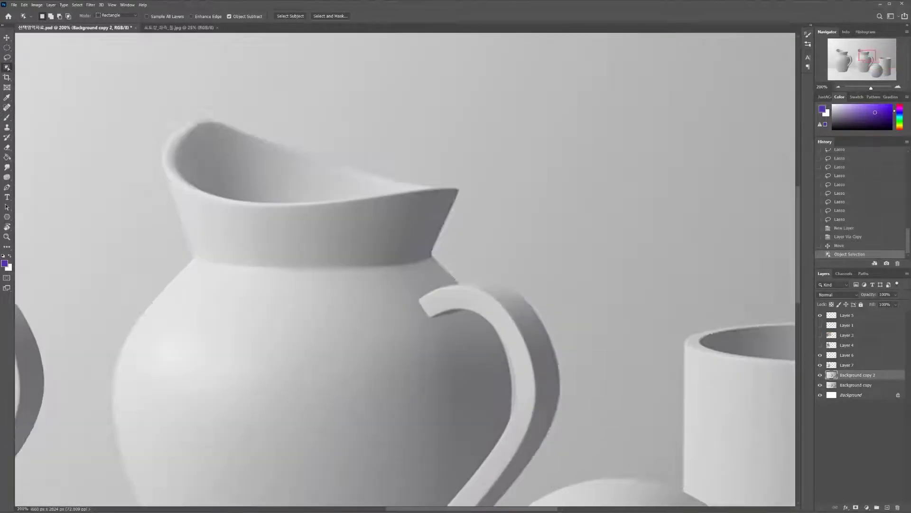
key("ctrl+minus")
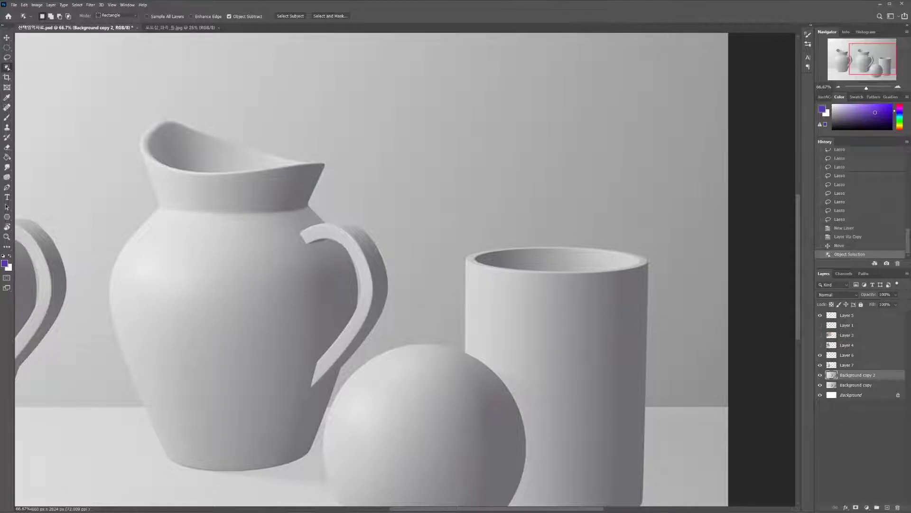
scroll(405, 269, "right", 1)
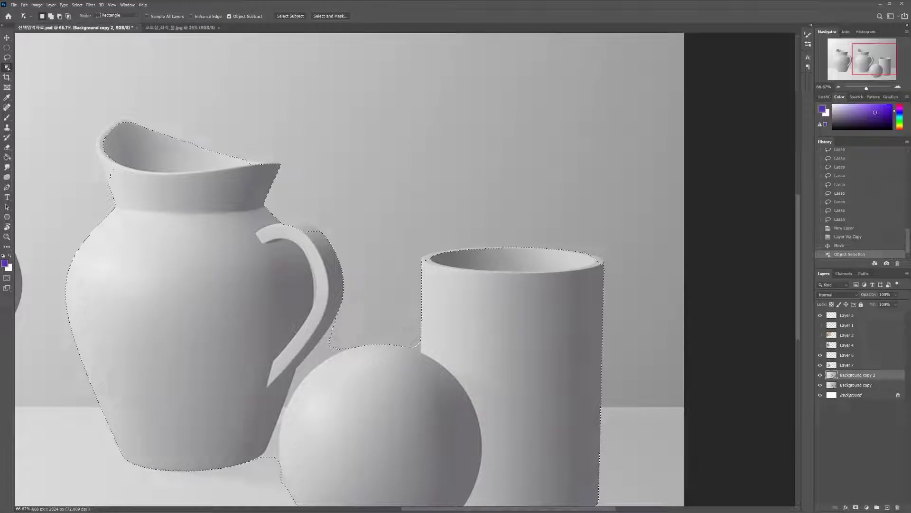
left_click_drag(405, 288, 411, 250)
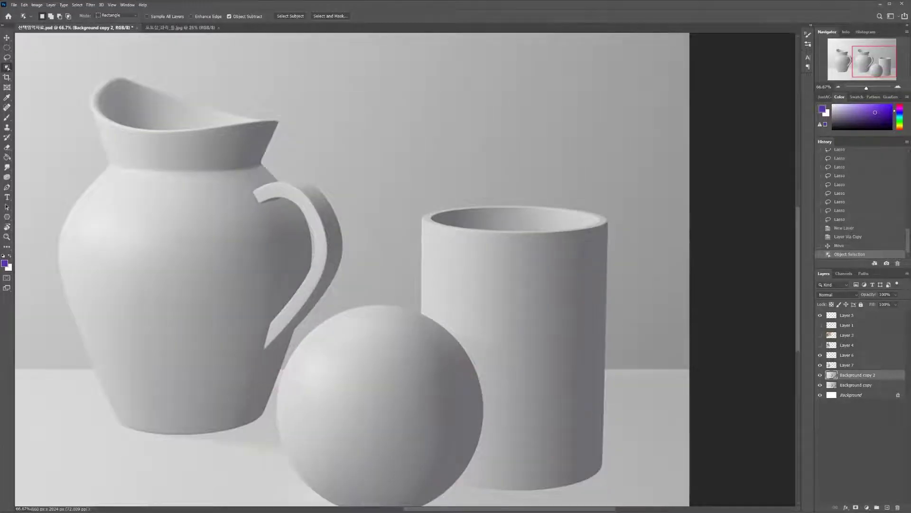
key("ctrl+plus")
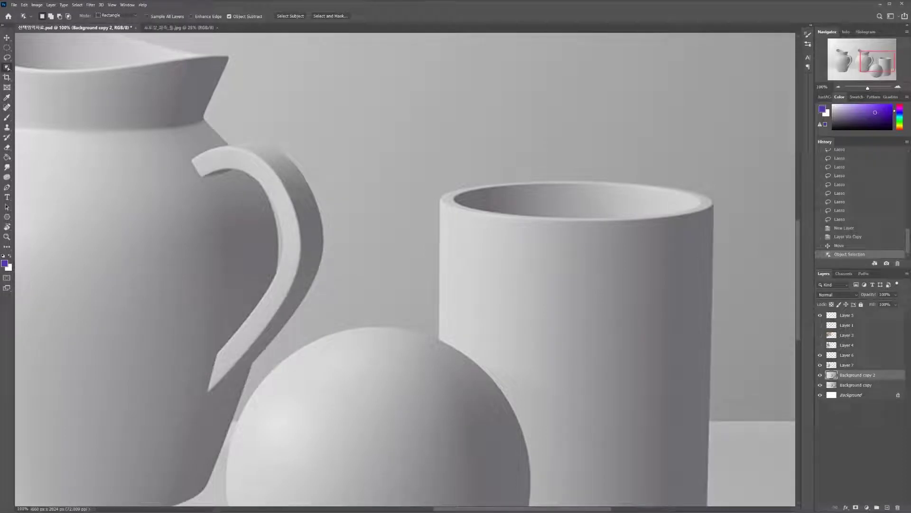
scroll(299, 53, "up", 2)
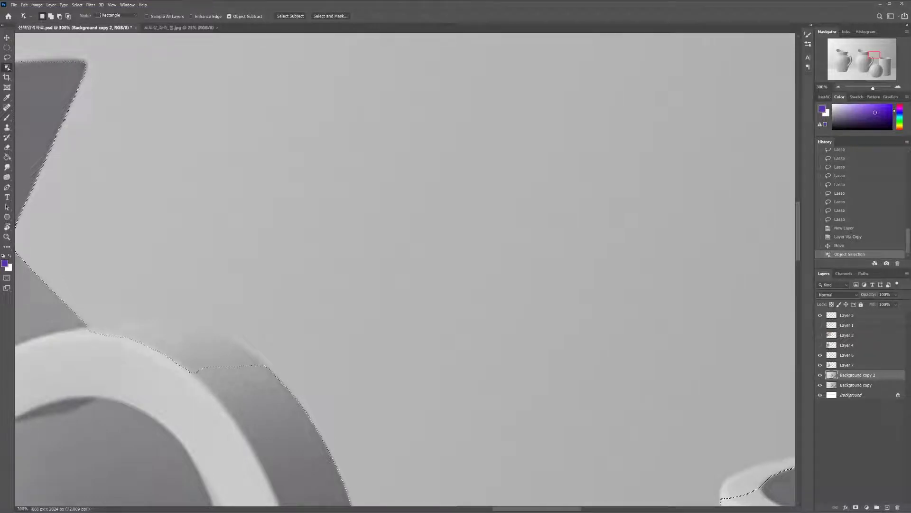
key("ctrl+minus")
key("ctrl+minus")
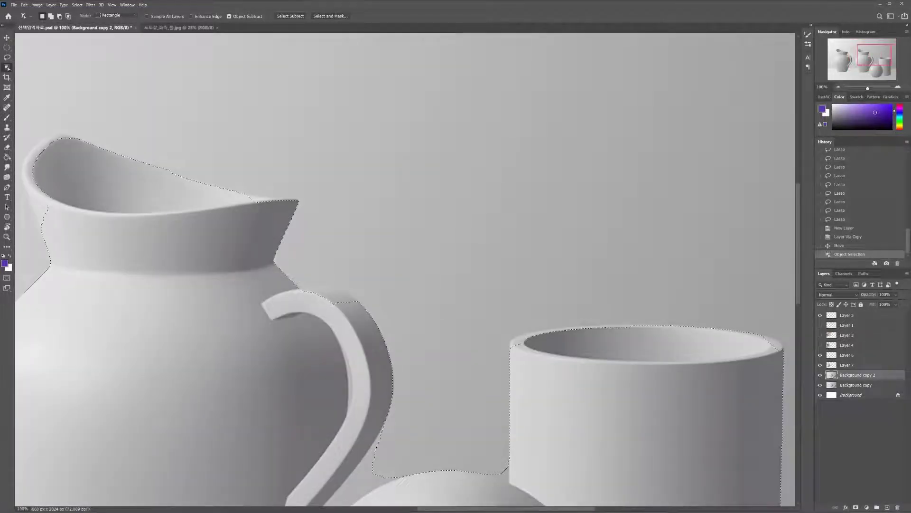
- Add the missing top section of the jug's handle to the existing selection with the Lasso tool
key("ctrl+plus")
key("ctrl+plus")
key("ctrl+plus")
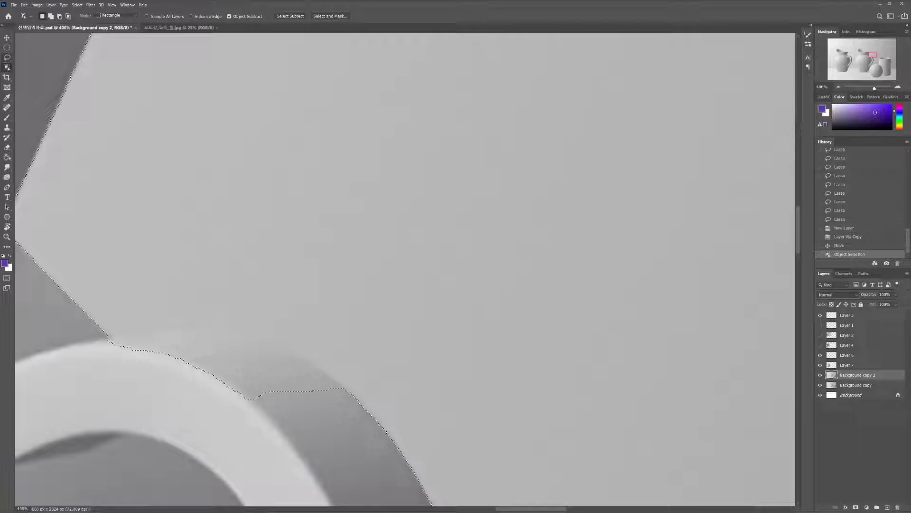
key("l")
mouse_move(95, 338)
left_mouse_down()
mouse_move(282, 347)
mouse_move(306, 356)
mouse_move(348, 406)
mouse_move(323, 420)
mouse_move(136, 414)
mouse_move(76, 396)
mouse_move(84, 349)
left_mouse_up()
key("shift")
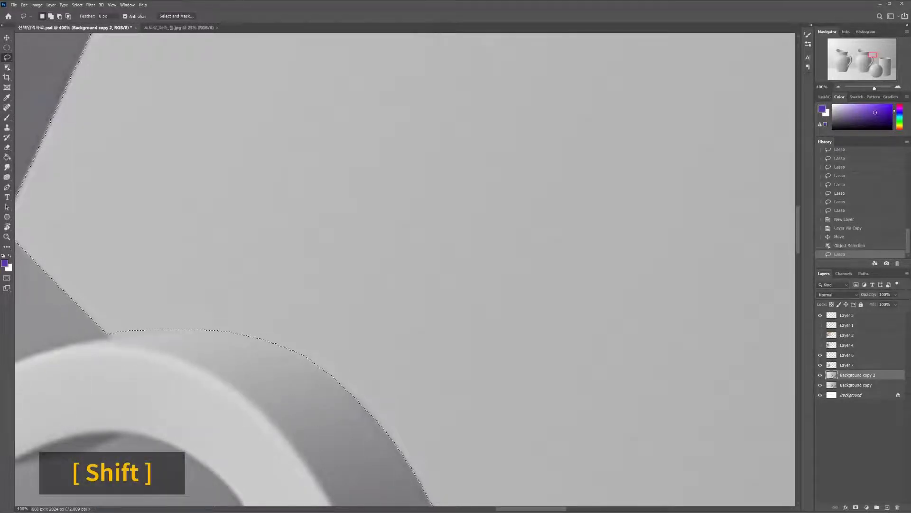
- Refine the selection around the jug's rim and neck with the Lasso tool so it follows the outer edge
scroll(405, 269, "left", 10)
scroll(405, 270, "up", 5)
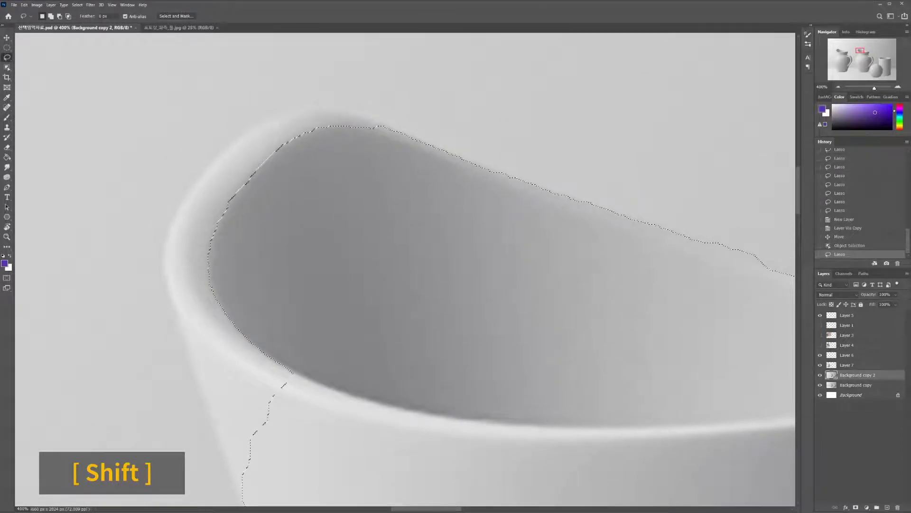
left_click_drag(384, 126, 434, 87)
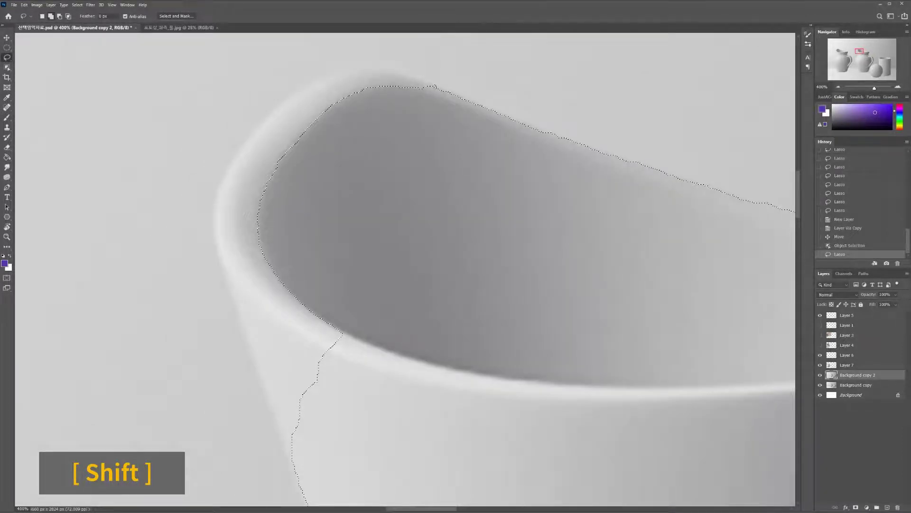
left_click_drag(435, 86, 336, 246)
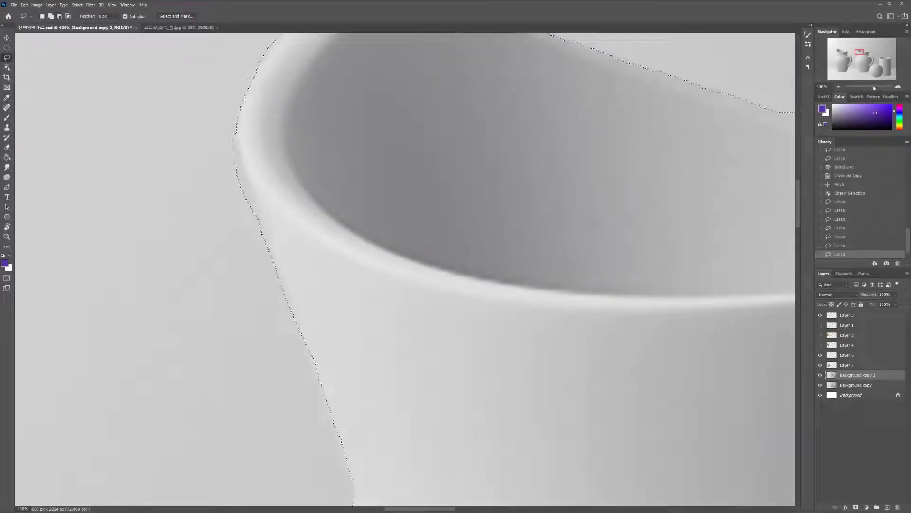
key("alt")
key("ctrl+minus")
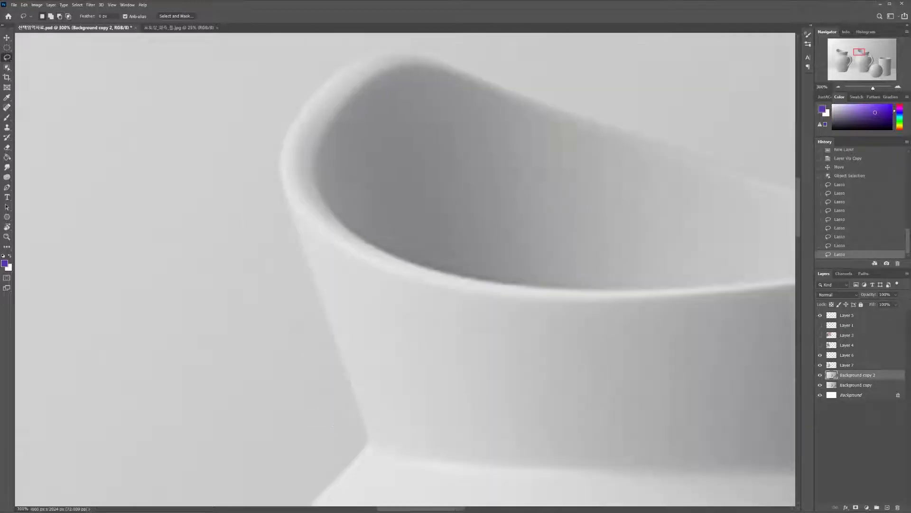
key("ctrl+minus")
key("ctrl+minus")
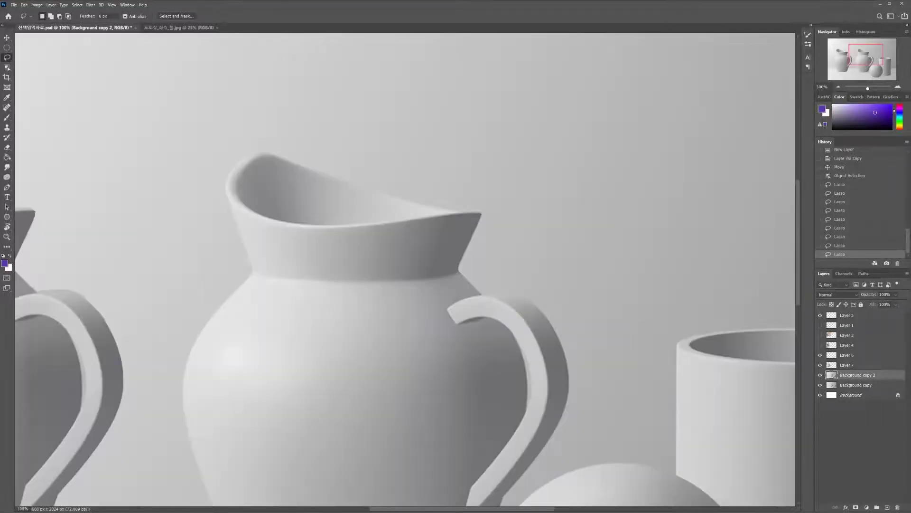
key("ctrl+minus")
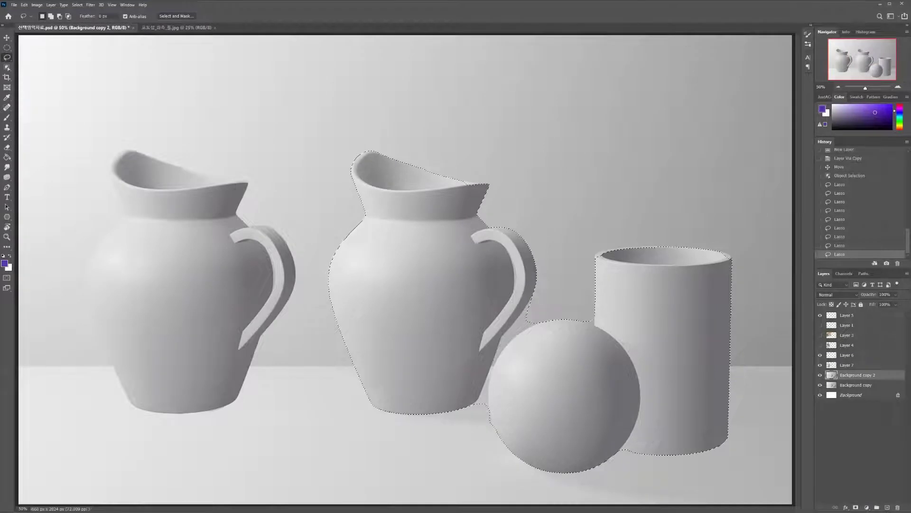
- Create a new layer, try filling the jug, sphere and cylinder selection with purple, and undo the fill
key("ctrl+alt+shift+n")
key("g")
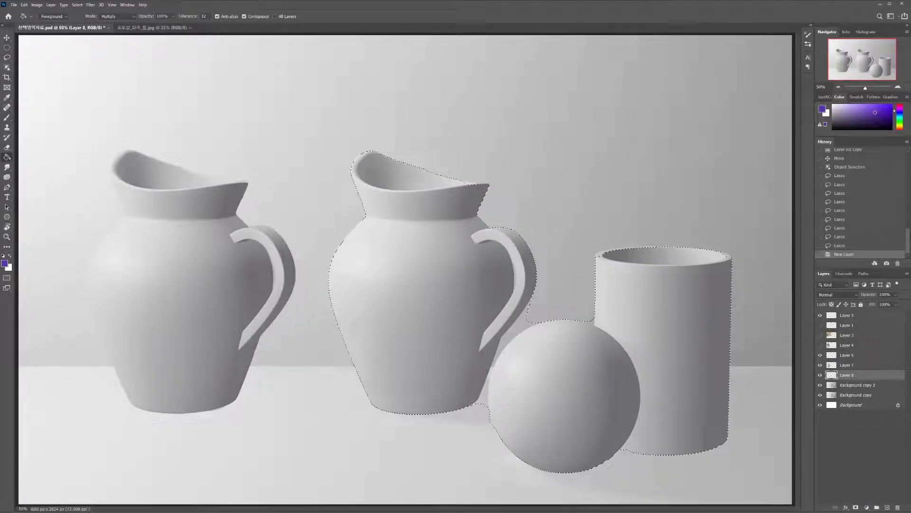
left_click(727, 386)
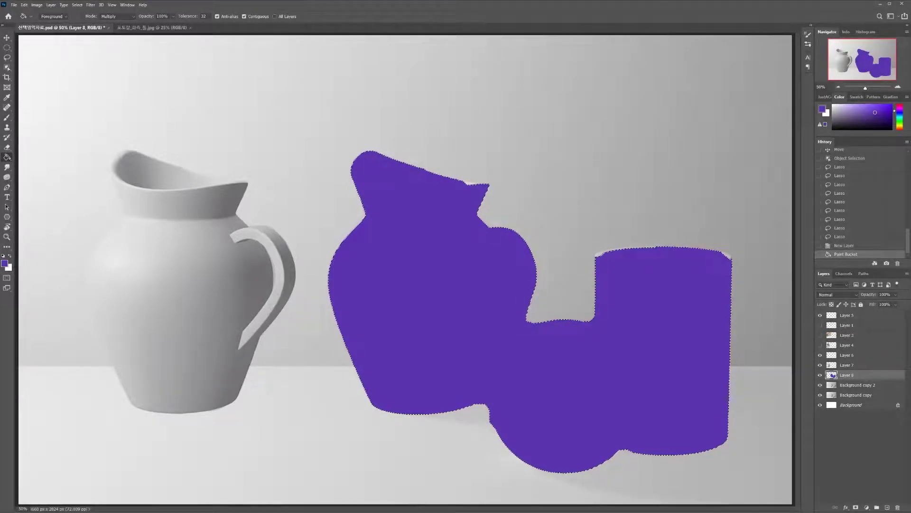
key("ctrl+z")
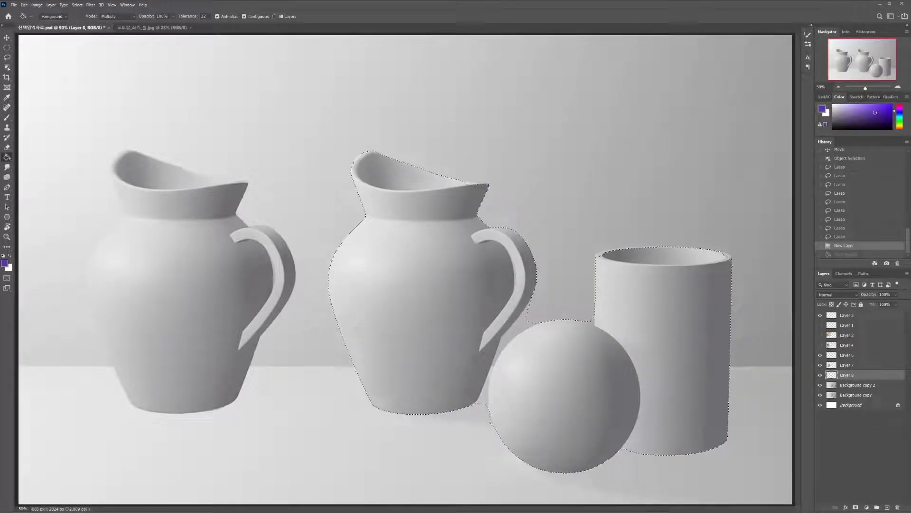
- Subtract the cylinder from the selection on Background copy 2 using the Object Selection tool in Rectangle mode
left_click(7, 68)
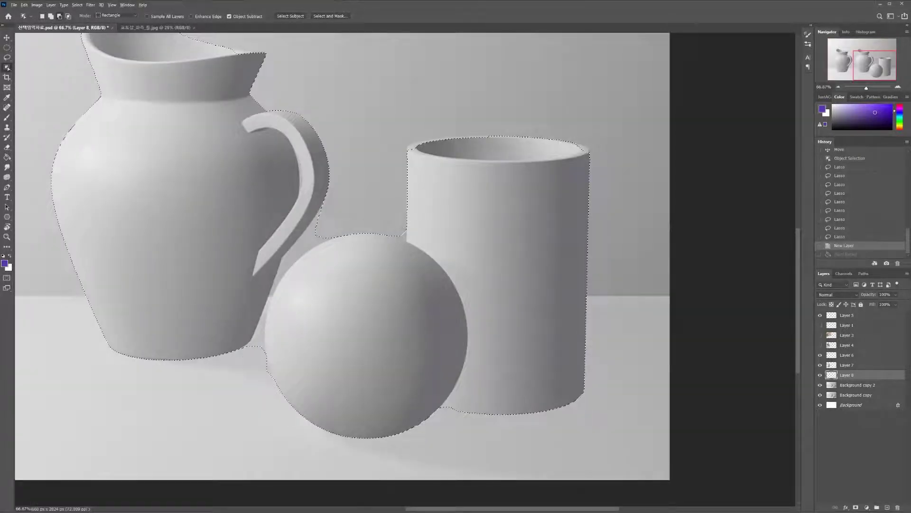
left_click_drag(398, 121, 600, 420)
left_click(850, 384)
left_click_drag(379, 115, 628, 451)
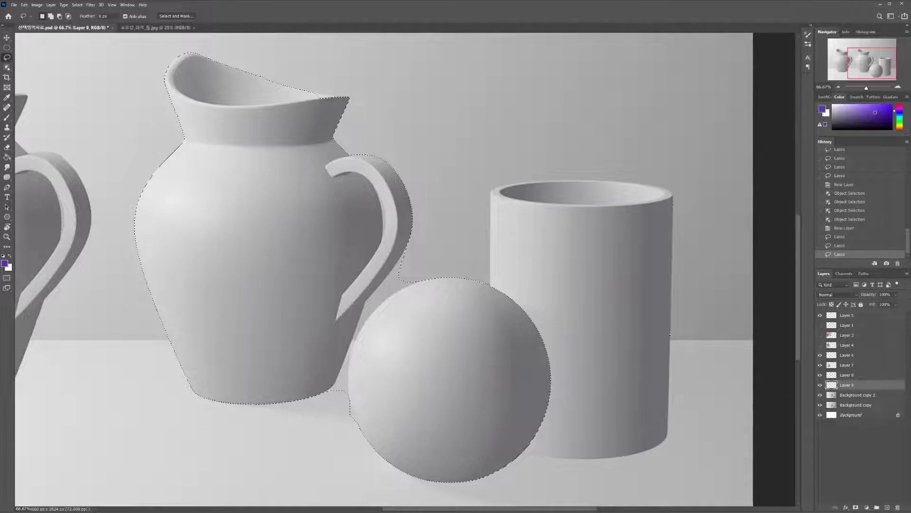
- Subtract the sphere from the remaining selection on Background copy 2 with the Object Selection tool
key("w")
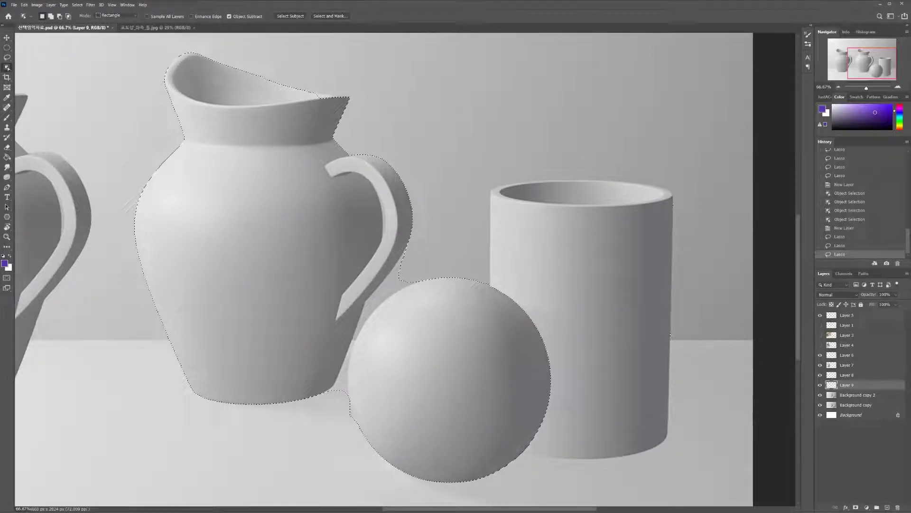
key("alt+bracketleft")
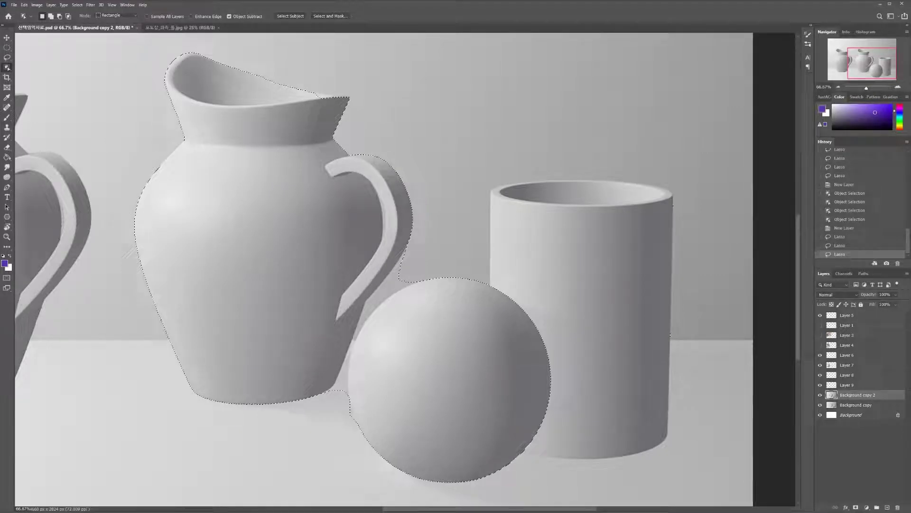
left_click_drag(587, 263, 449, 377)
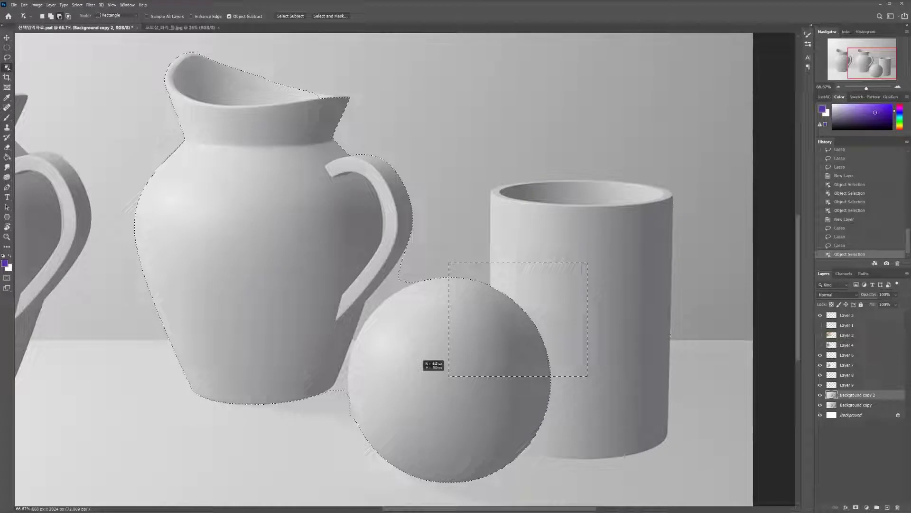
left_click_drag(458, 261, 556, 324)
key("ctrl+plus")
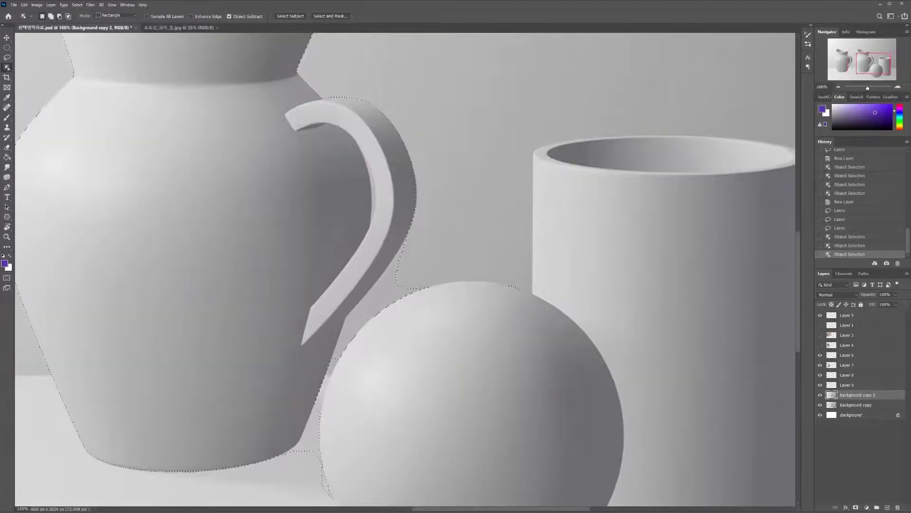
left_click_drag(557, 324, 528, 232)
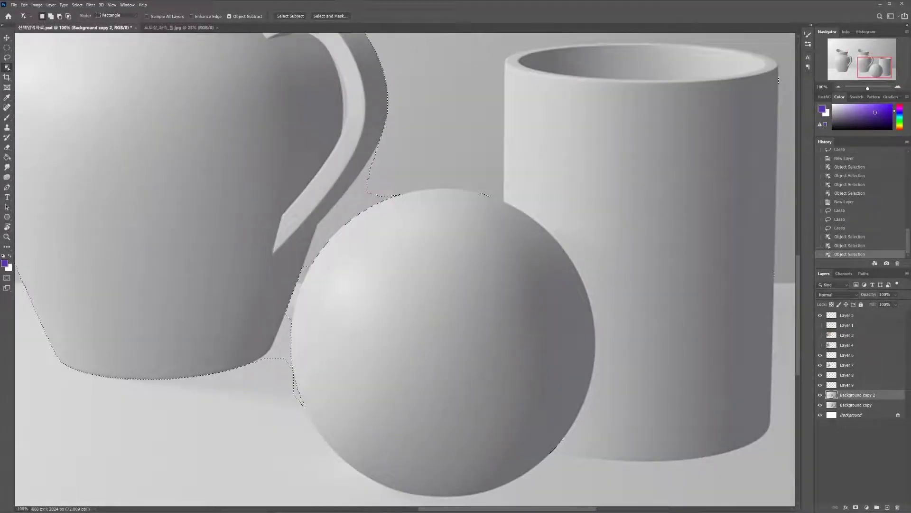
- On Background copy 2, vary the Quick Selection brush size over the original jug, ending with a brush smaller than the jug's body
left_click(858, 384)
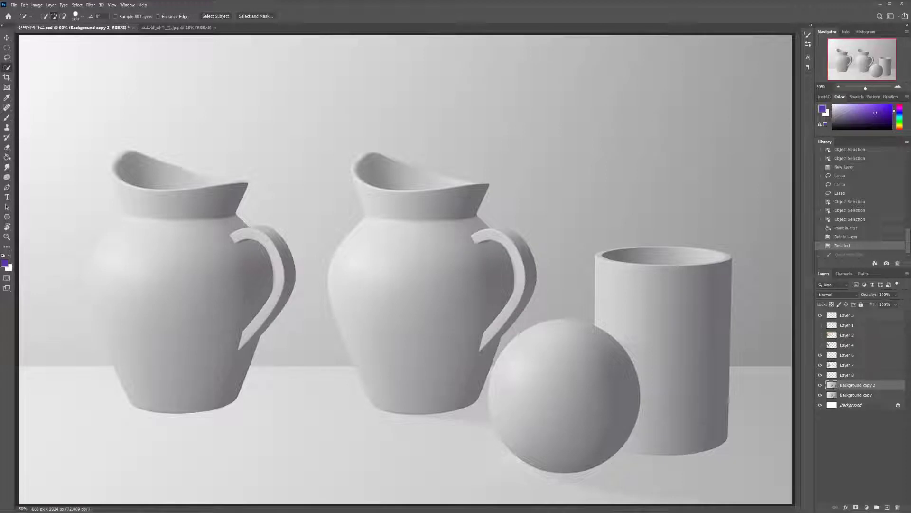
key("bracketright")
key("ctrl+plus")
key("bracketleft")
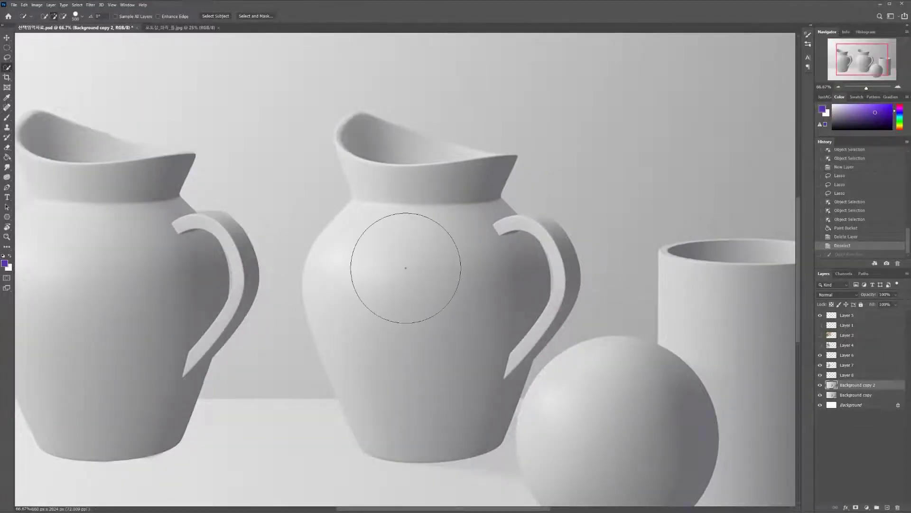
key("bracketright")
key("bracketright")
key("bracketright")
key("bracketright")
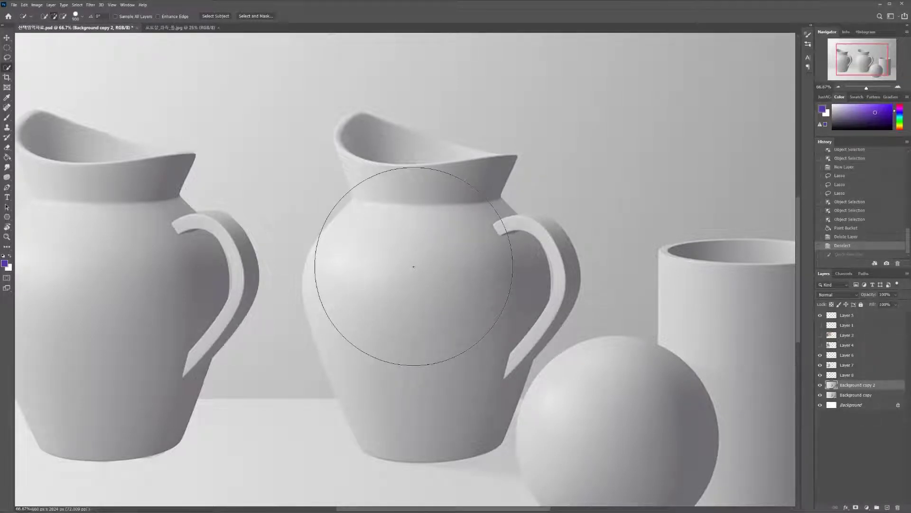
key("bracketright")
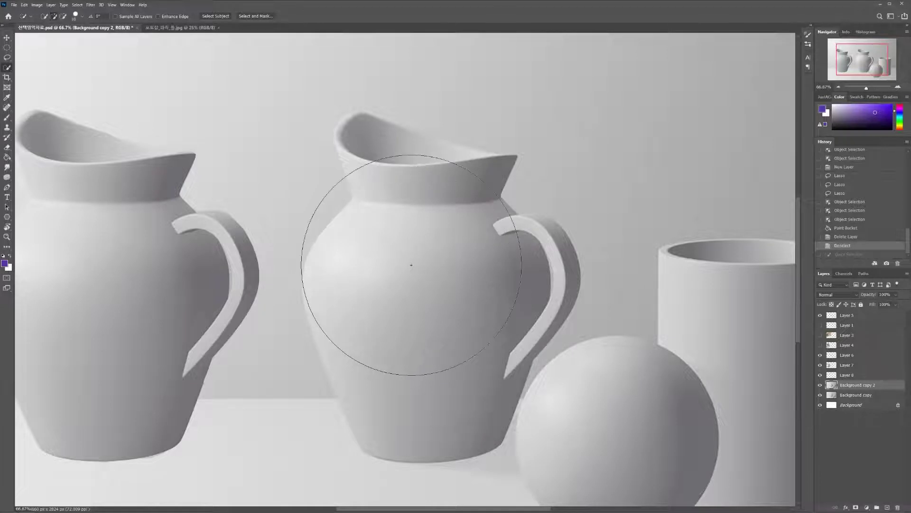
key("bracketleft")
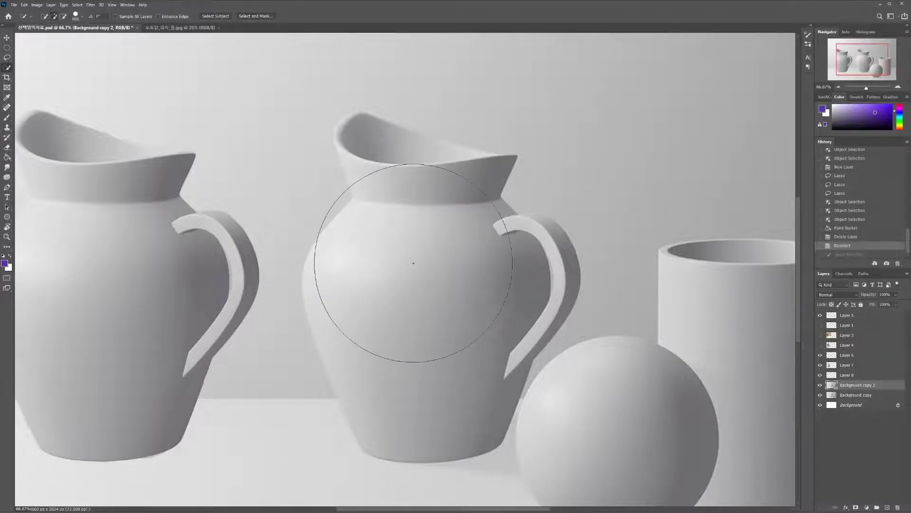
key("bracketleft")
key("bracketleft")
key("bracketleft")
key("bracketleft")
key("bracketleft")
key("bracketleft")
key("bracketleft")
key("bracketleft")
key("bracketleft")
key("bracketleft")
key("bracketright")
key("bracketright")
key("bracketright")
key("bracketleft")
key("bracketleft")
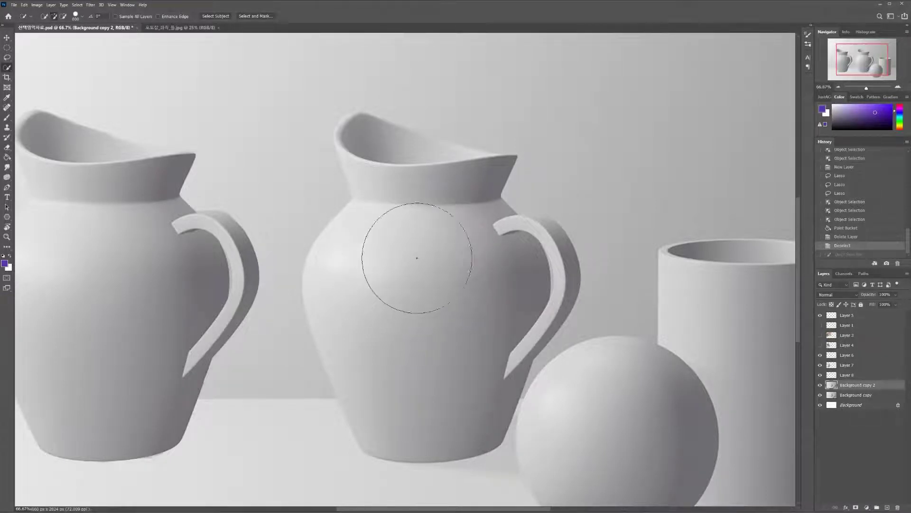
key("bracketleft")
- Select the original jug's body, neck, rim and handle with the Quick Selection tool
mouse_move(427, 221)
left_mouse_down()
mouse_move(400, 240)
mouse_move(386, 269)
left_mouse_up()
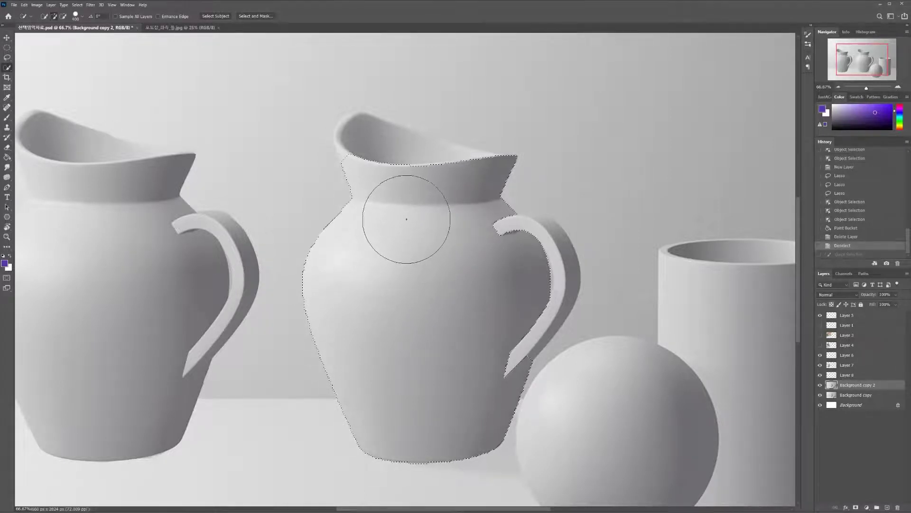
mouse_move(406, 219)
left_mouse_down()
mouse_move(418, 190)
mouse_move(405, 171)
left_mouse_up()
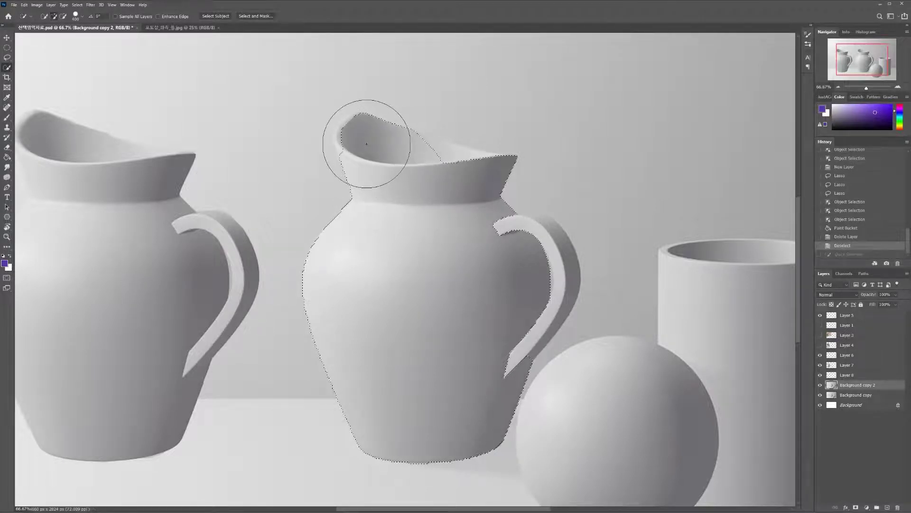
mouse_move(366, 144)
left_mouse_down()
mouse_move(358, 132)
mouse_move(446, 177)
mouse_move(478, 177)
mouse_move(464, 186)
mouse_move(478, 214)
mouse_move(512, 259)
mouse_move(533, 249)
mouse_move(511, 244)
mouse_move(531, 238)
mouse_move(508, 261)
mouse_move(474, 260)
mouse_move(453, 244)
left_mouse_up()
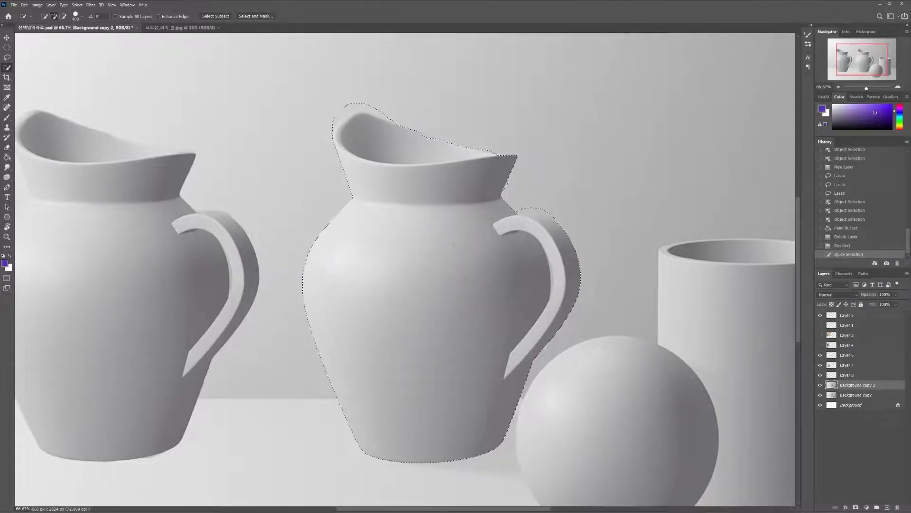
- Add the sphere to the jug selection with the Quick Selection tool
left_click_drag(396, 363, 374, 317)
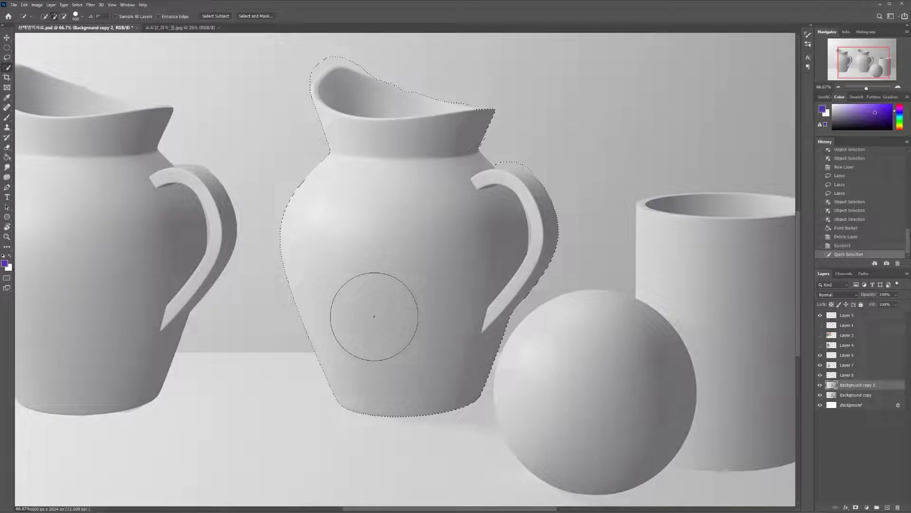
left_click(623, 348)
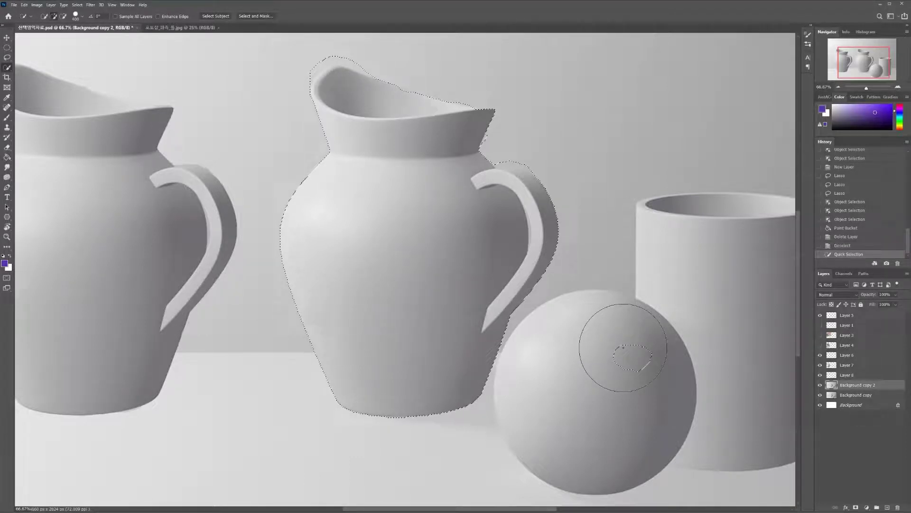
left_click_drag(719, 260, 584, 250)
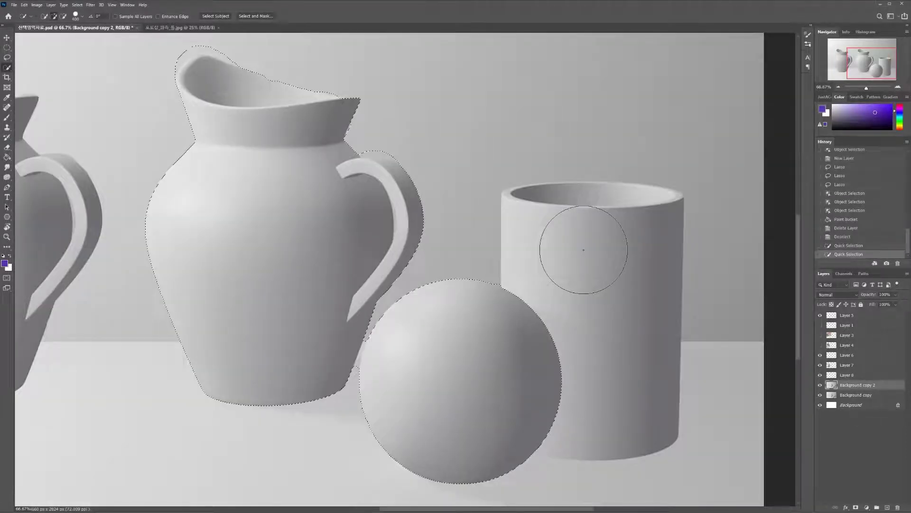
- Try to extend the quick selection over the cylinder and its rim, and undo the stroke
left_click(545, 219)
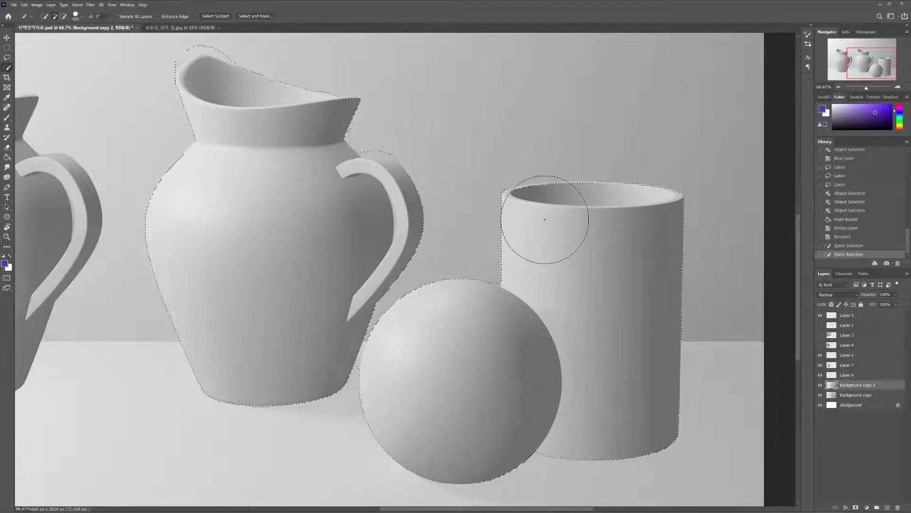
left_click_drag(545, 219, 639, 214)
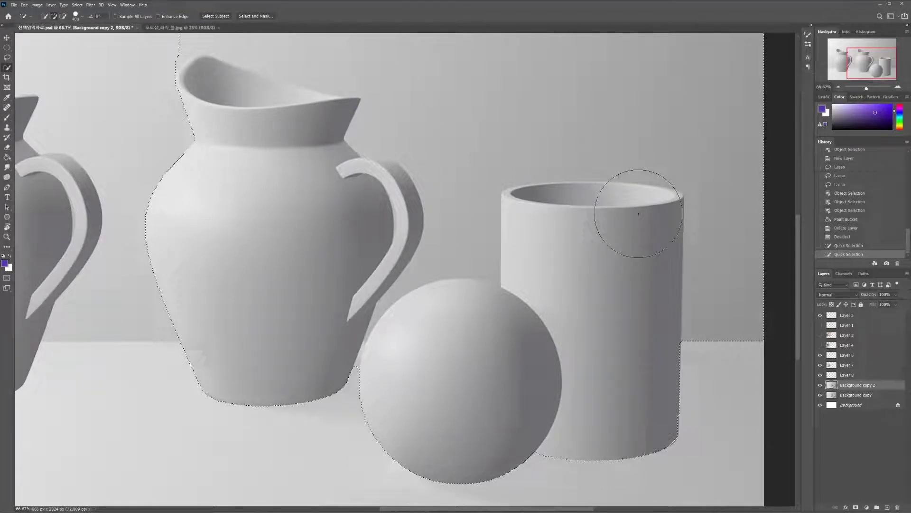
key("ctrl+z")
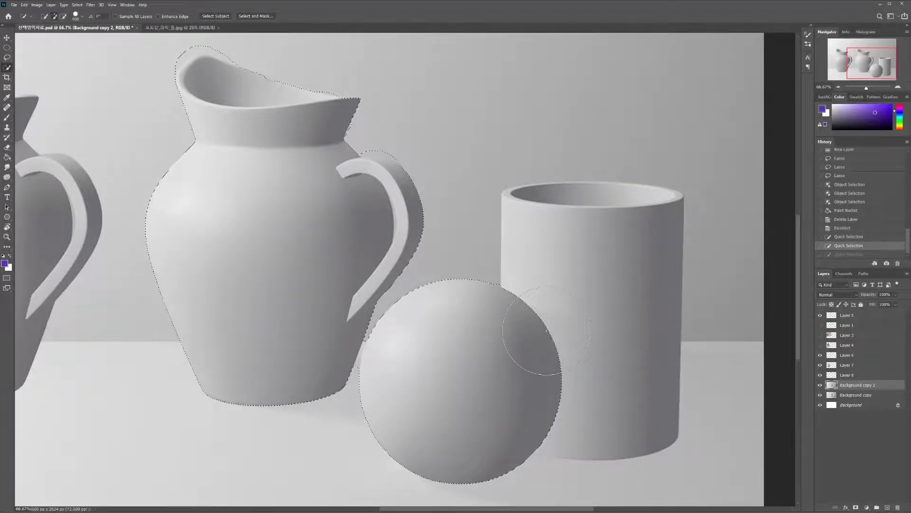
- Add the cylinder's body to the jug and sphere selection with the Quick Selection tool
key("shift")
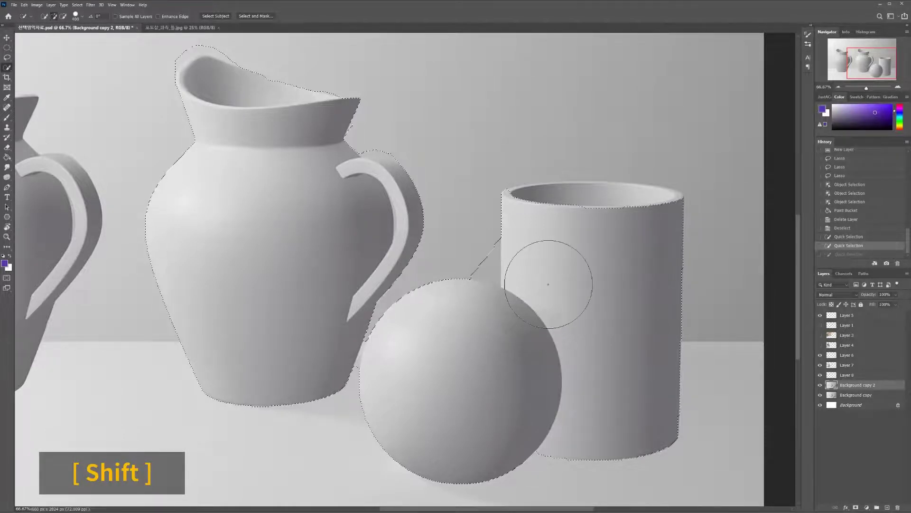
left_click_drag(550, 268, 604, 285)
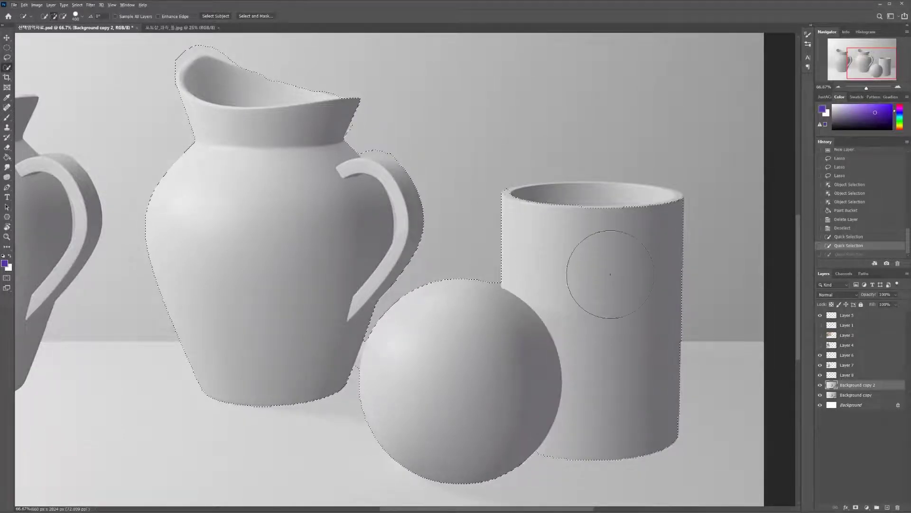
- Undo the cylinder's addition to the selection, and try subtracting the sphere with the Quick Selection tool, undoing that stroke as well
key("ctrl+z")
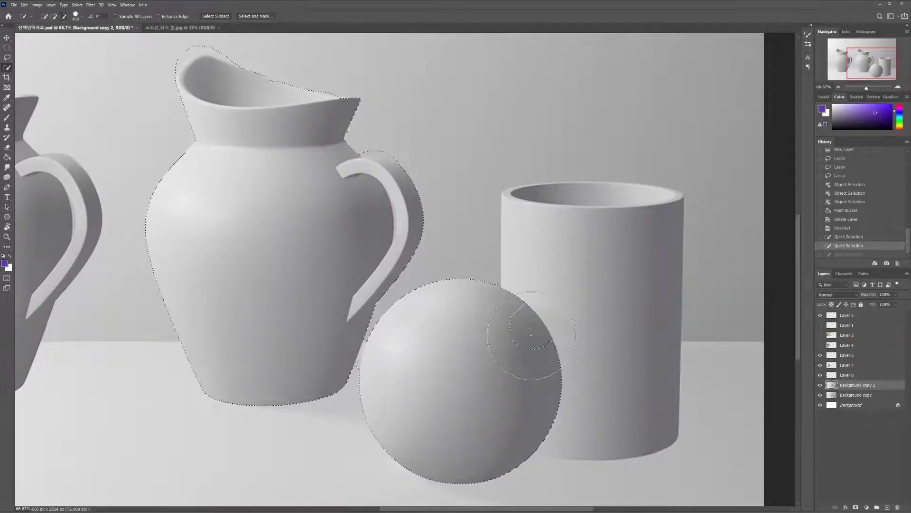
mouse_move(531, 336)
left_mouse_down()
mouse_move(521, 354)
mouse_move(517, 303)
mouse_move(502, 309)
mouse_move(500, 414)
mouse_move(447, 371)
mouse_move(468, 399)
left_mouse_up()
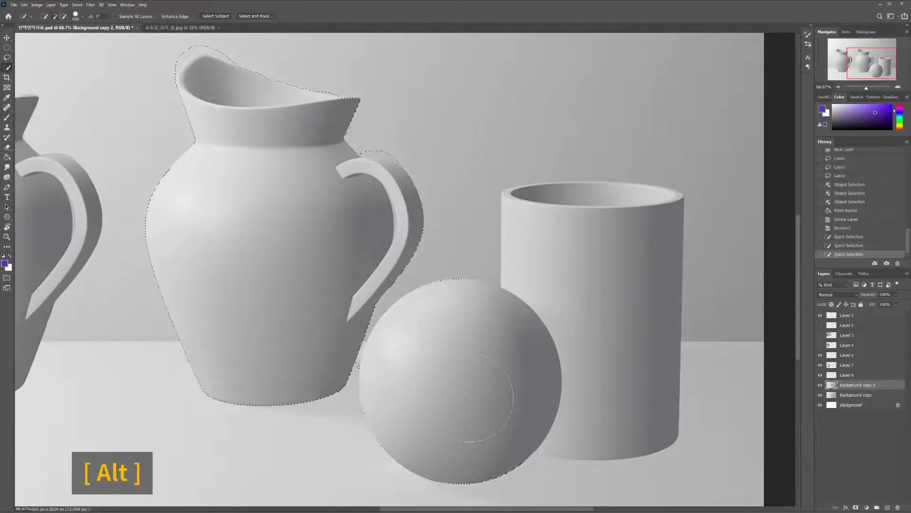
key("ctrl+z")
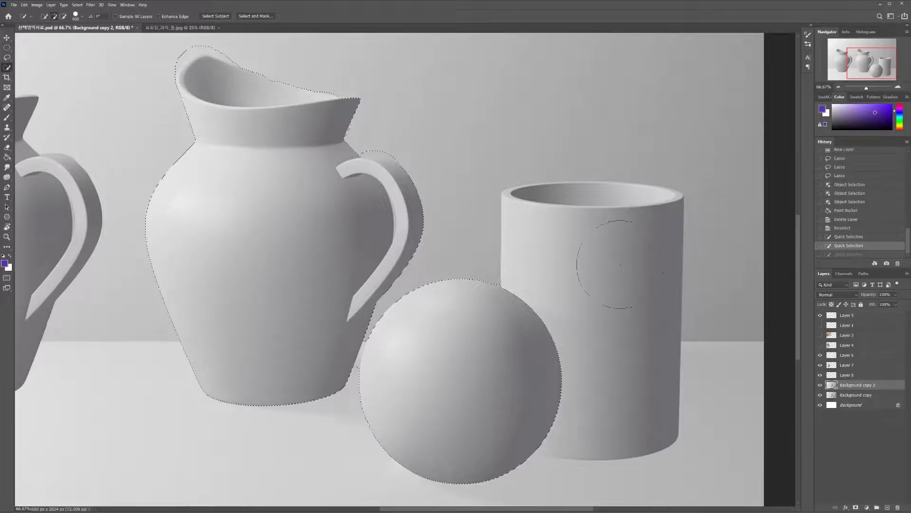
- Try filling the jug and sphere selection with purple on Layer 8, and undo the fill
left_click(847, 375)
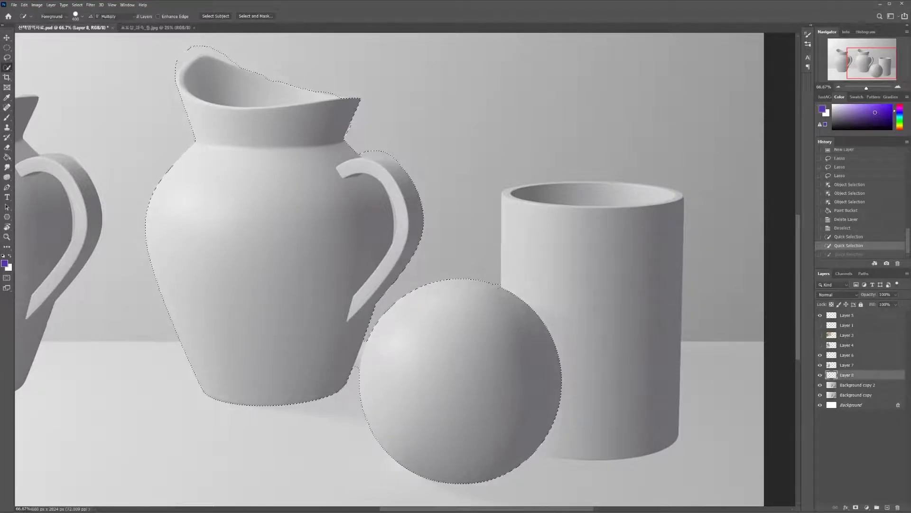
key("g")
left_click(427, 342)
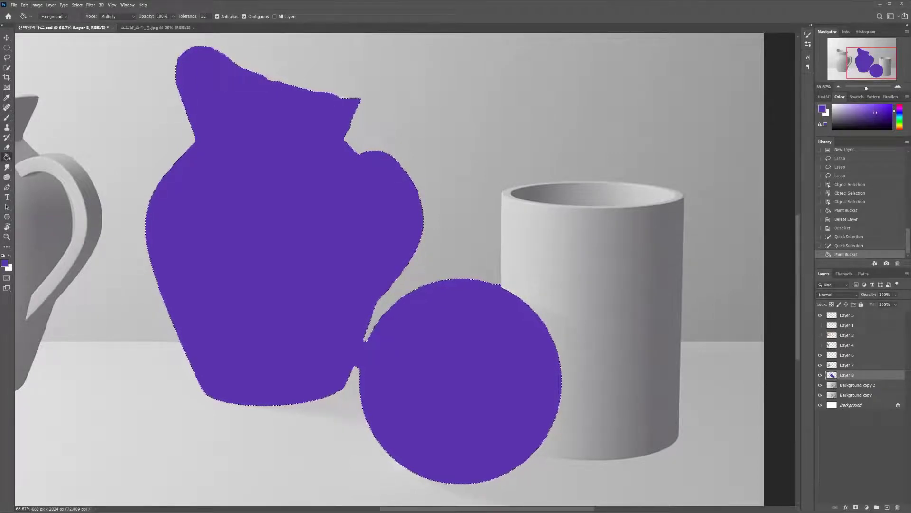
key("ctrl+z")
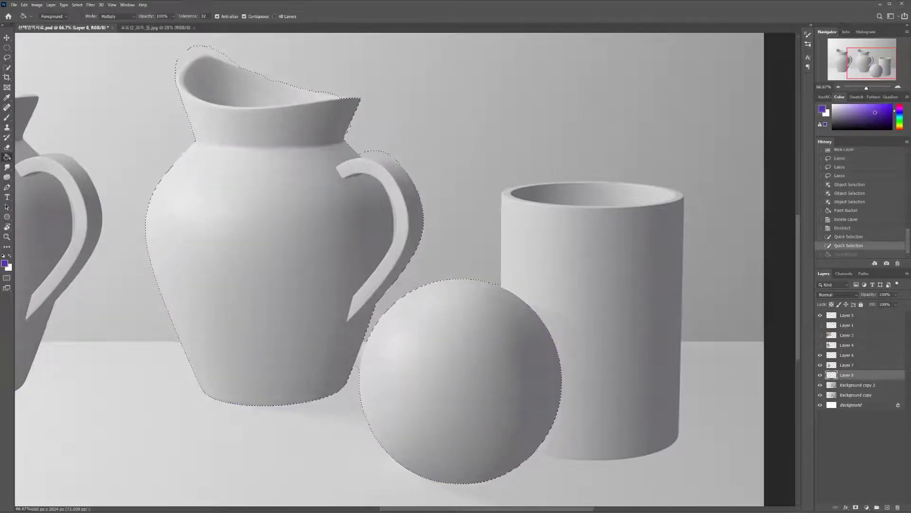
- Copy the selected jug and sphere from Background copy 2 to a new layer and move the copy above the original sphere and cylinder
left_click(858, 385)
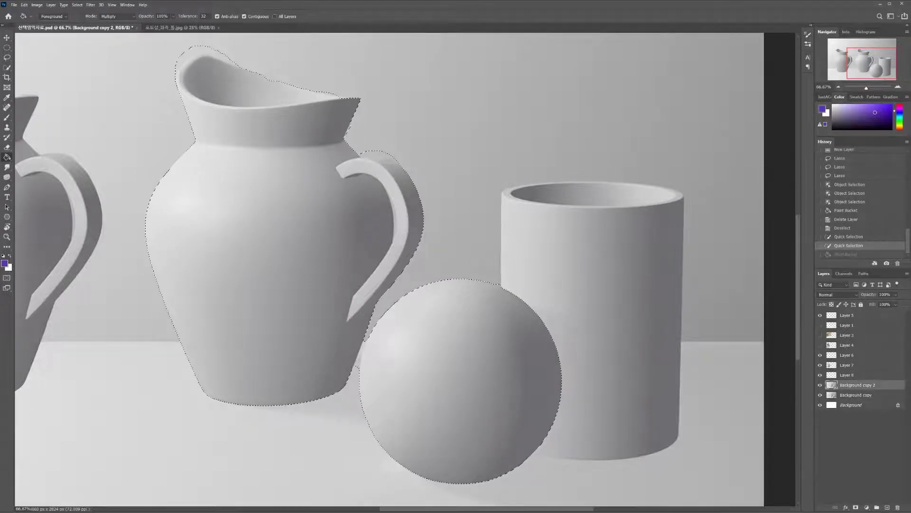
key("ctrl+j")
key("v")
key("ctrl+minus")
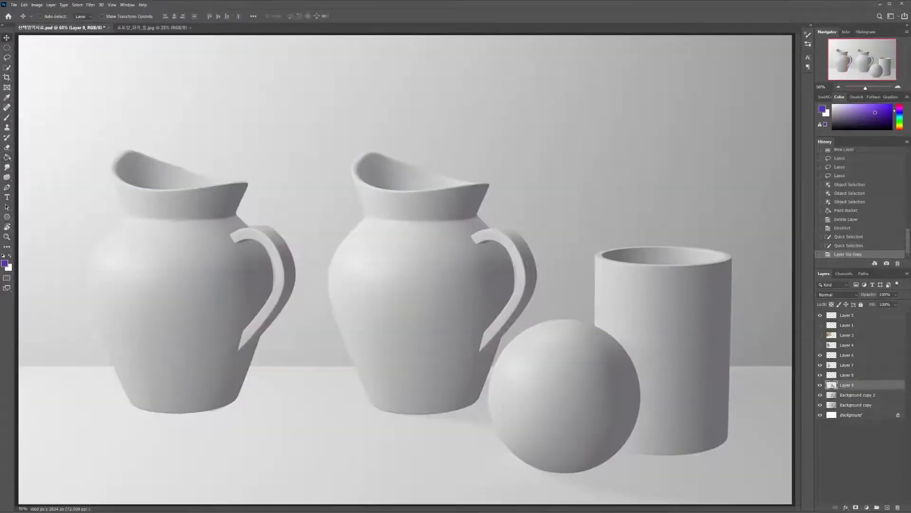
left_click_drag(449, 293, 399, 296)
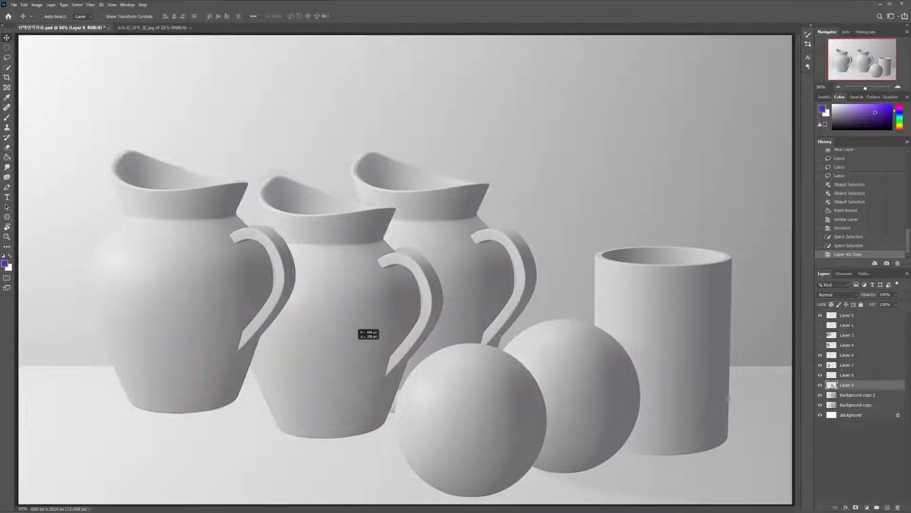
left_click_drag(354, 325, 606, 148)
- Scale the copied jug and sphere down to about half size and place them above the cylinder
key("ctrl+t")
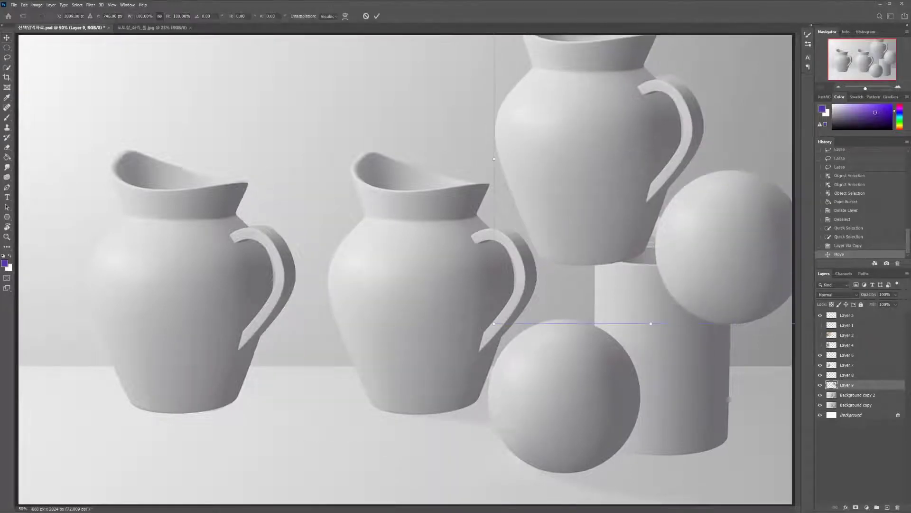
left_click_drag(494, 323, 633, 177)
left_click_drag(693, 114, 607, 177)
left_click_drag(547, 240, 566, 221)
left_click_drag(609, 172, 579, 178)
key("Return")
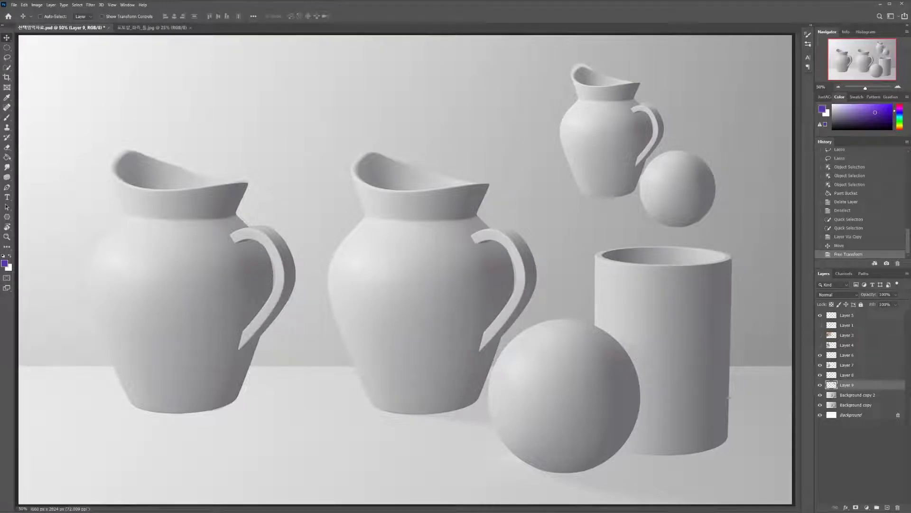
- Try selecting the sphere's highlight on Background copy 2 with the Magic Wand tool at tolerance 32, and undo the selection
left_click(857, 395)
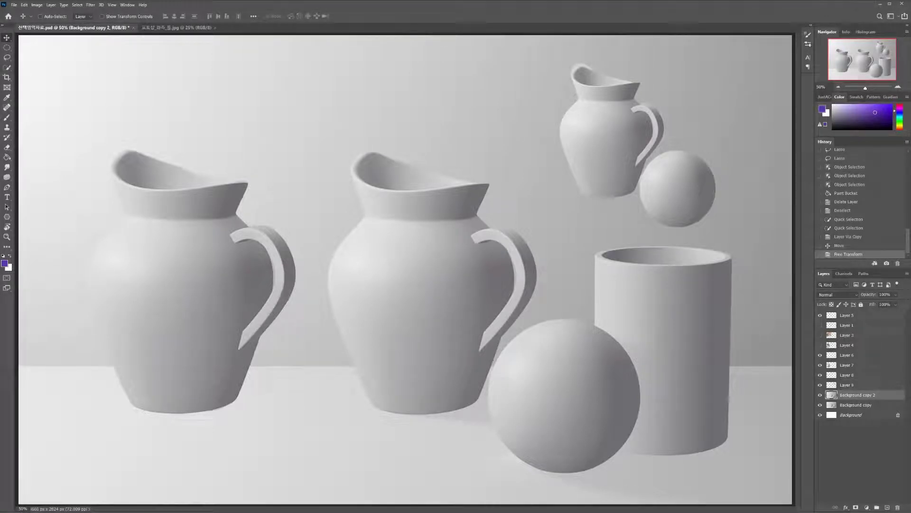
left_click(7, 66)
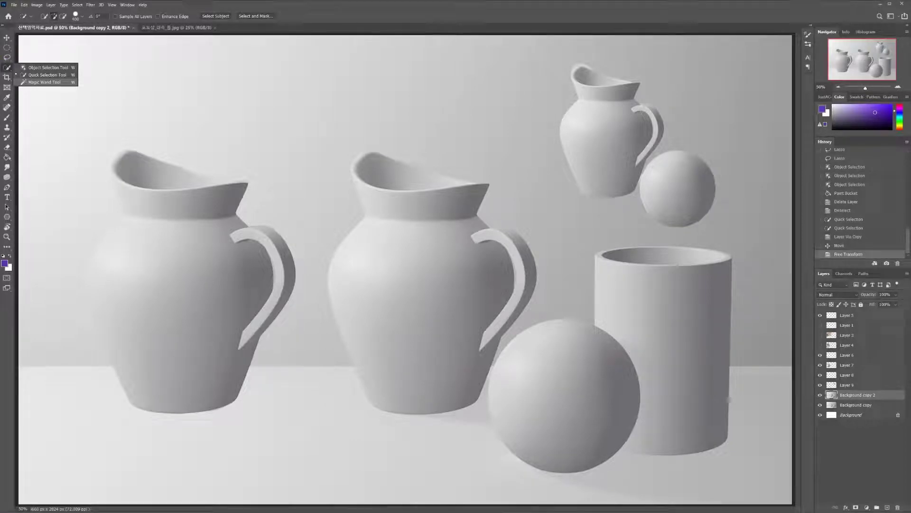
left_click(44, 82)
left_click(513, 366)
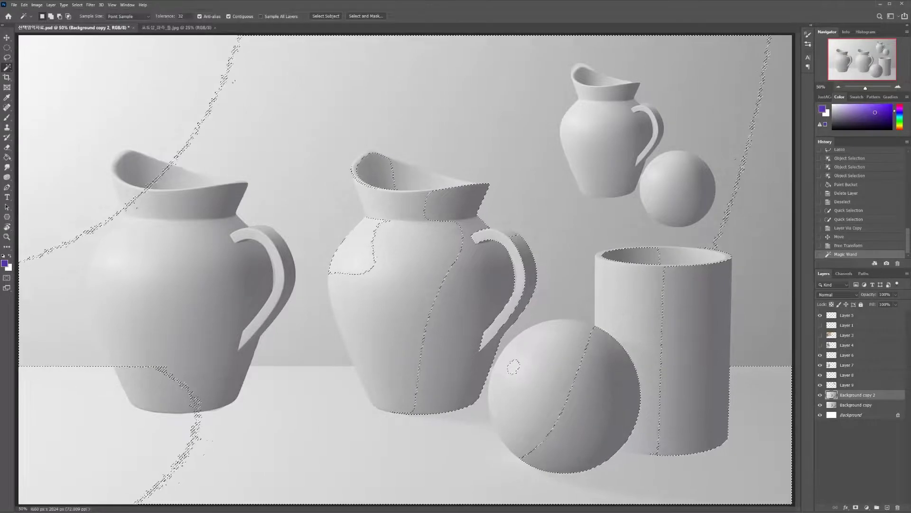
key("ctrl+z")
- Try the Magic Wand at tolerance 32 on several differently shaded areas of the still life, undoing each selection
left_click(570, 394)
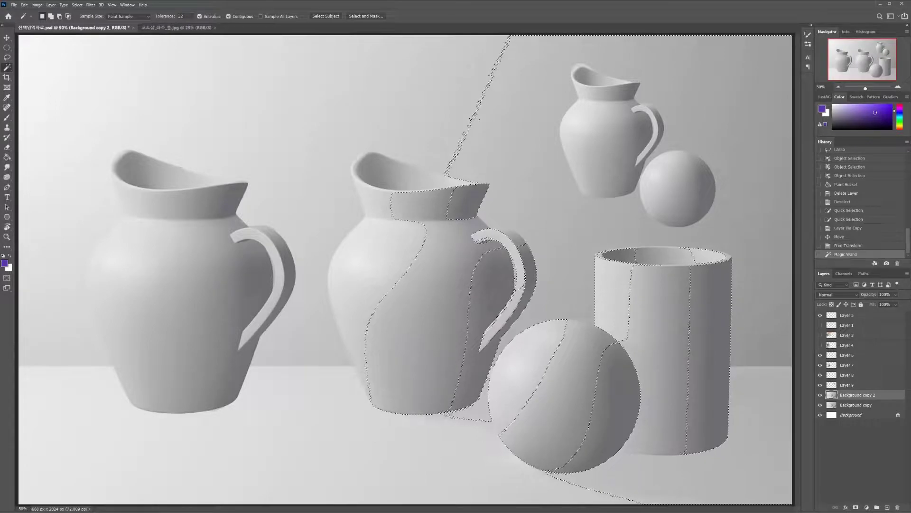
key("ctrl+z")
key("ctrl+shift+z")
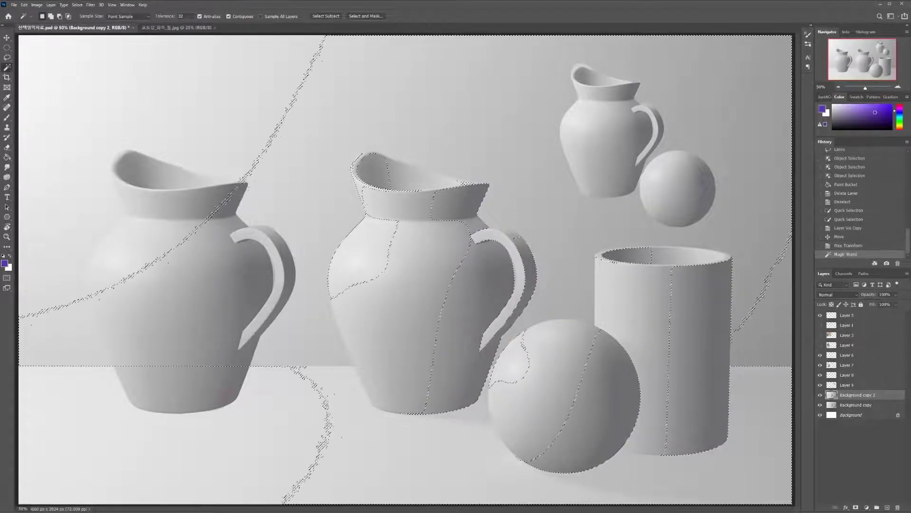
key("ctrl+z")
key("ctrl+shift+z")
key("ctrl+z")
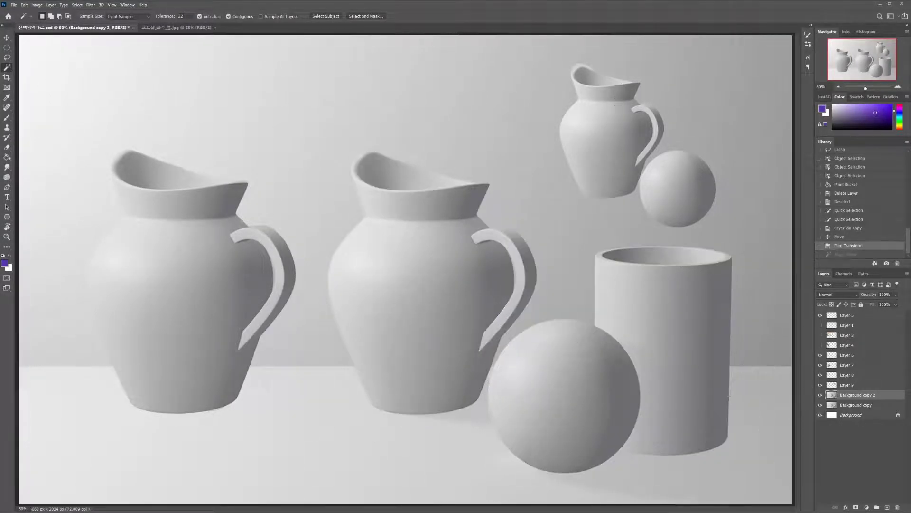
key("ctrl+shift+z")
key("ctrl+z")
key("ctrl+shift+z")
key("ctrl+z")
key("ctrl+shift+z")
key("ctrl+z")
key("ctrl+shift+z")
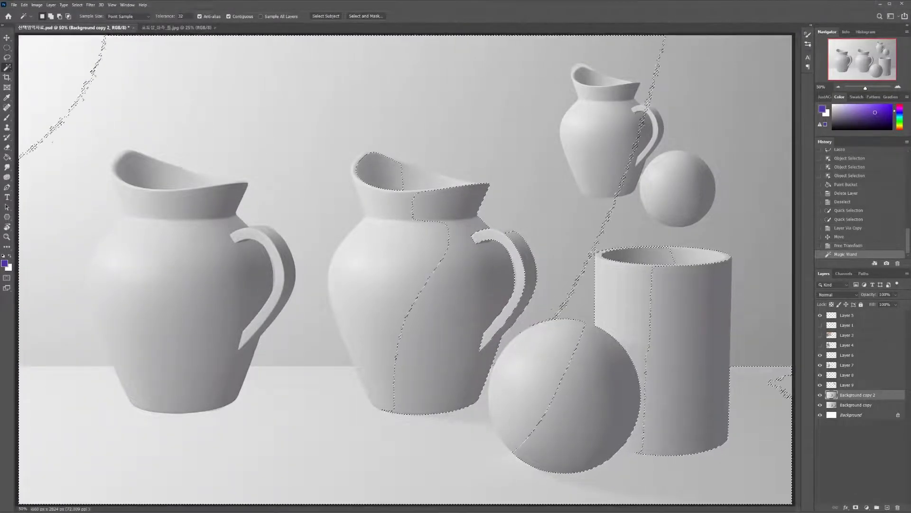
key("ctrl+z")
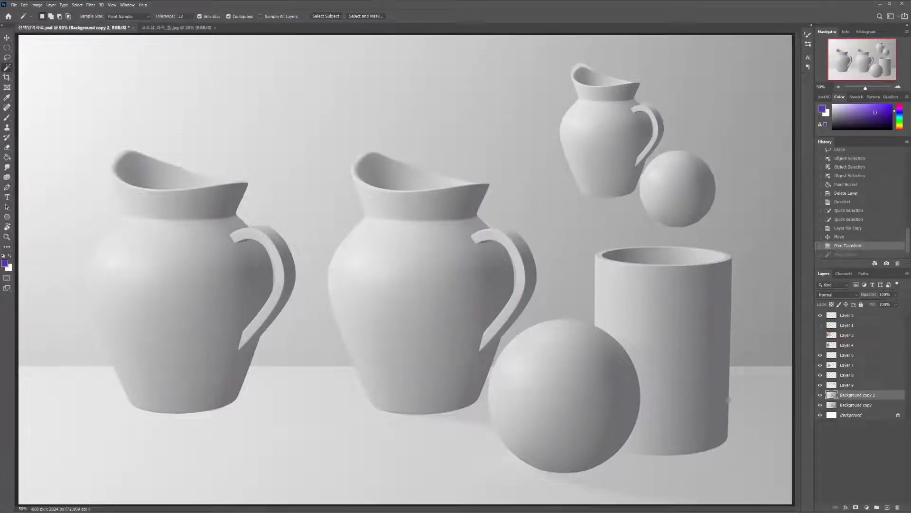
key("ctrl+shift+z")
key("ctrl+z")
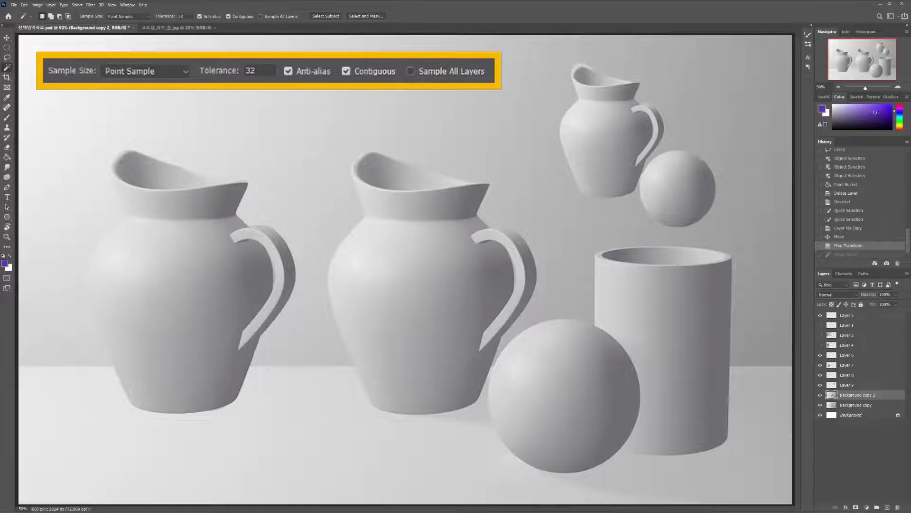
- Set the Magic Wand tolerance to 10 and select a tonal band on the lit side of the cylinder
key("Return")
type("10")
left_click(627, 304)
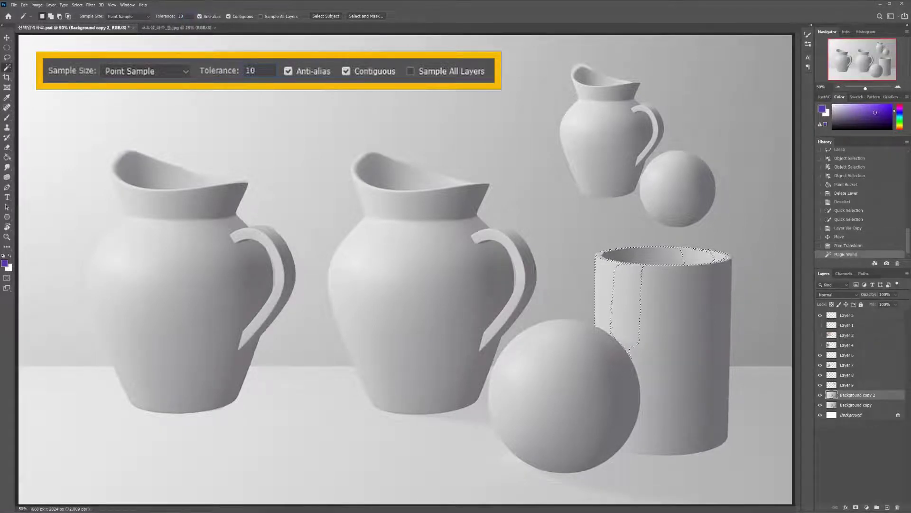
- Replace the selection with the lighter area along the cylinder's left edge, using the Magic Wand at tolerance 10
key("ctrl+plus")
left_click_drag(628, 304, 326, 267)
key("ctrl+plus")
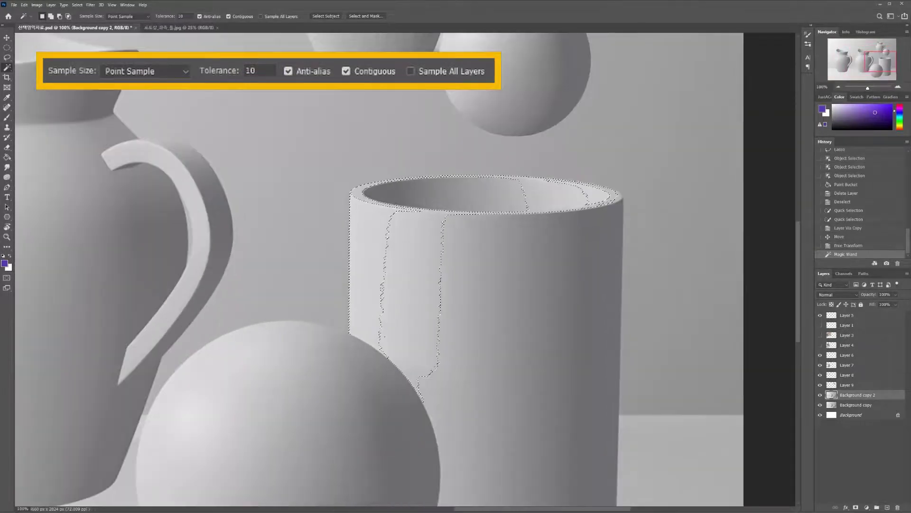
left_click(386, 278)
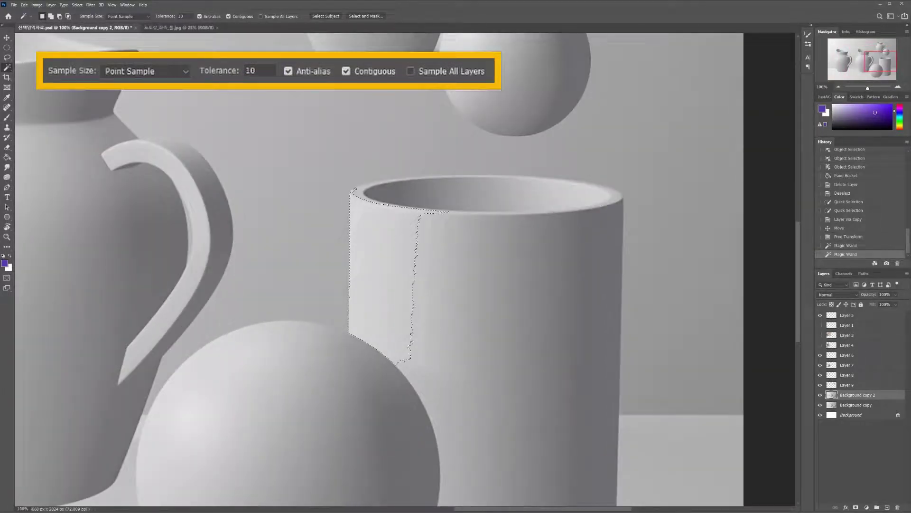
key("ctrl+plus")
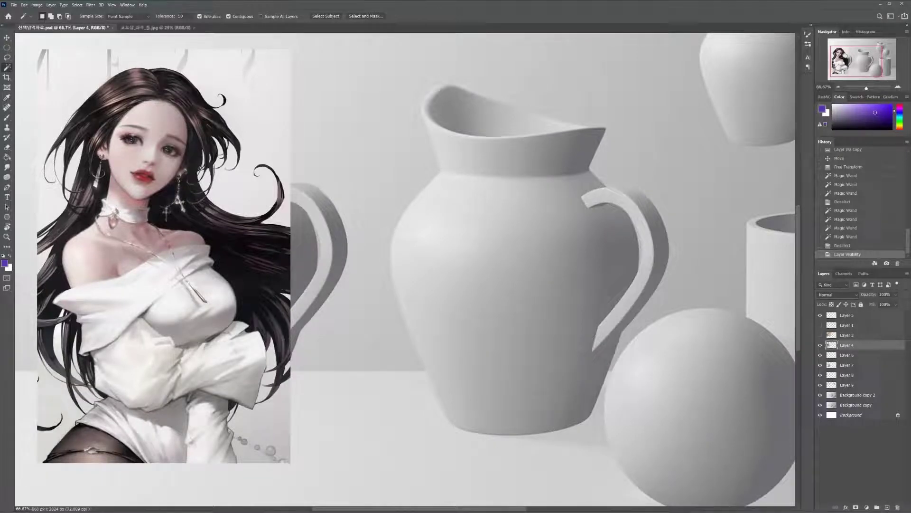
- Select the light background around the woman and between her hair strands on Layer 4 with the Magic Wand, adding each separate area
left_click(68, 67)
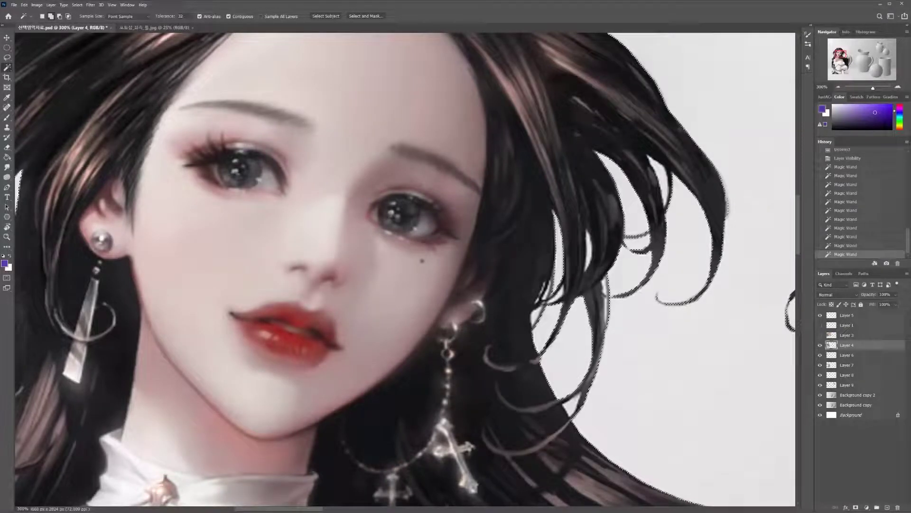
left_click(686, 389)
key("ctrl+1")
left_click(590, 236)
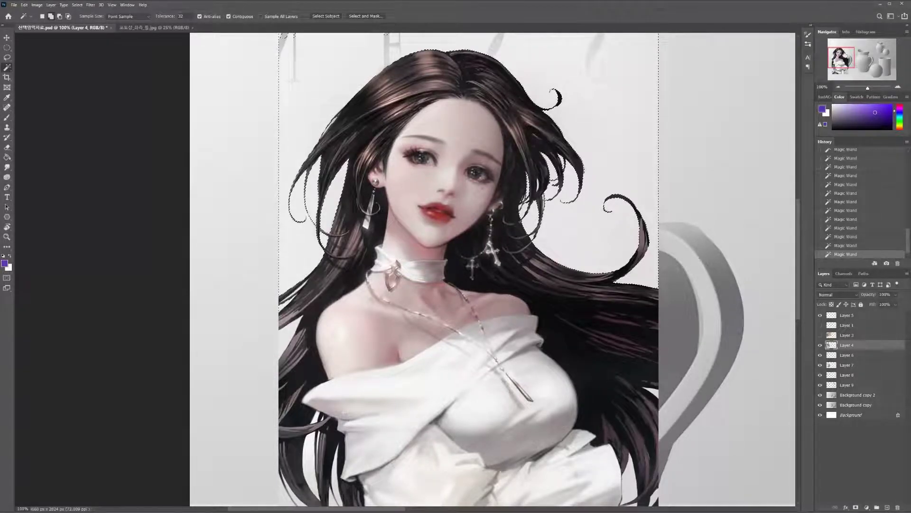
key("ctrl+minus")
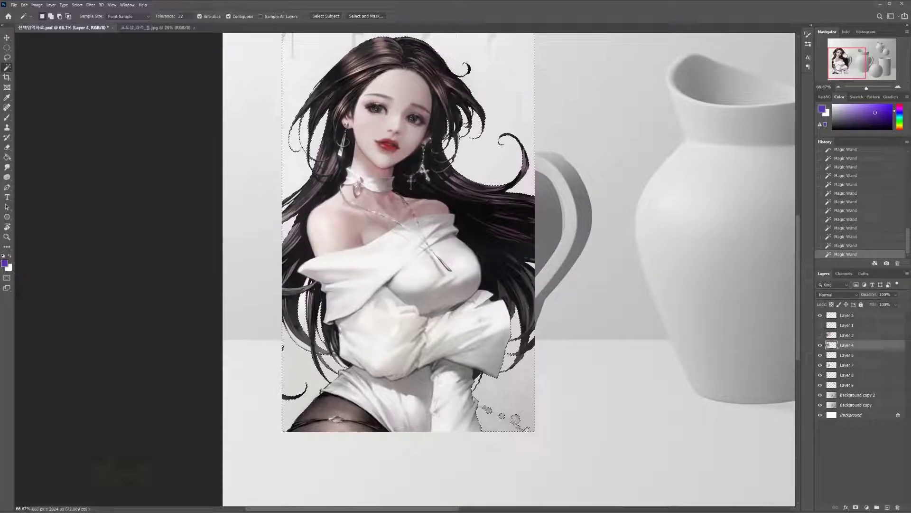
- Copy the selected background to a new layer and try darkening it with a Hue/Saturation adjustment, cancelling the adjustment
key("ctrl+j")
key("ctrl+u")
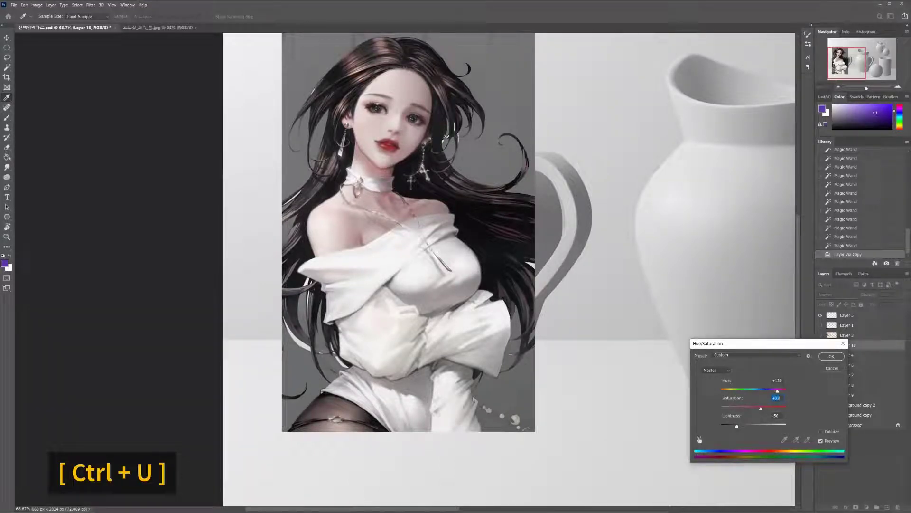
key("Escape")
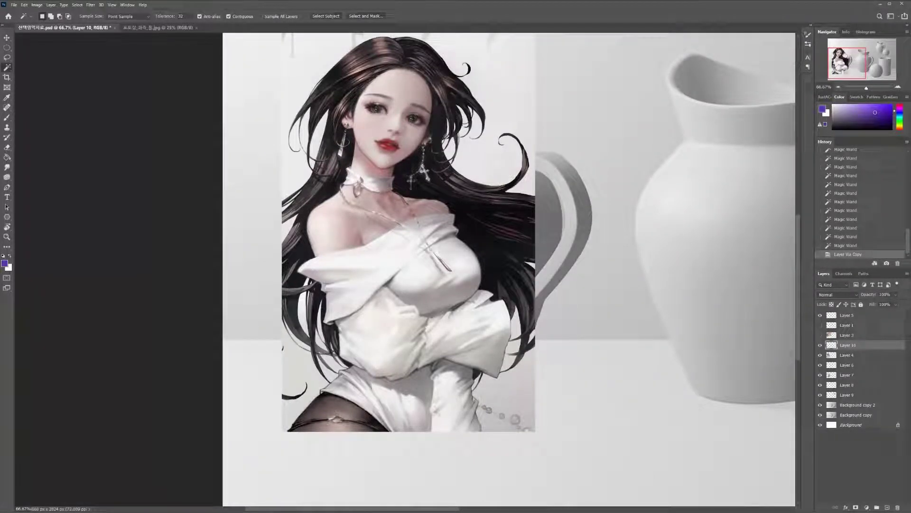
- Cut the selected background out of Layer 4 and move the cut-out woman across the still life, ending over the leftmost jug
key("ctrl+shift+x")
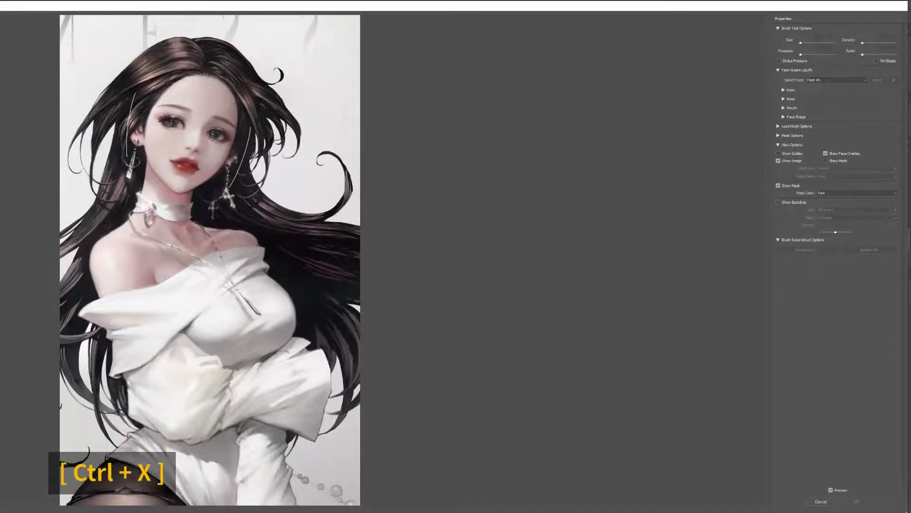
key("Escape")
key("v")
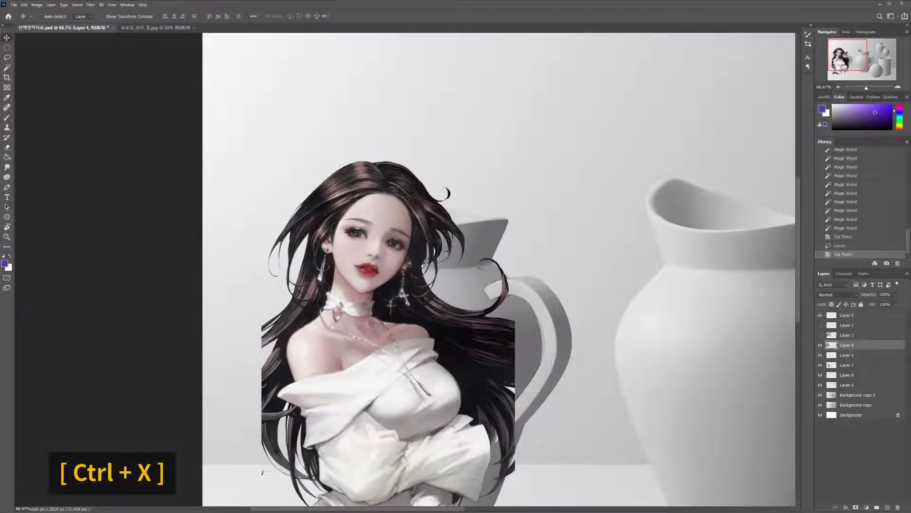
left_click_drag(499, 304, 348, 236)
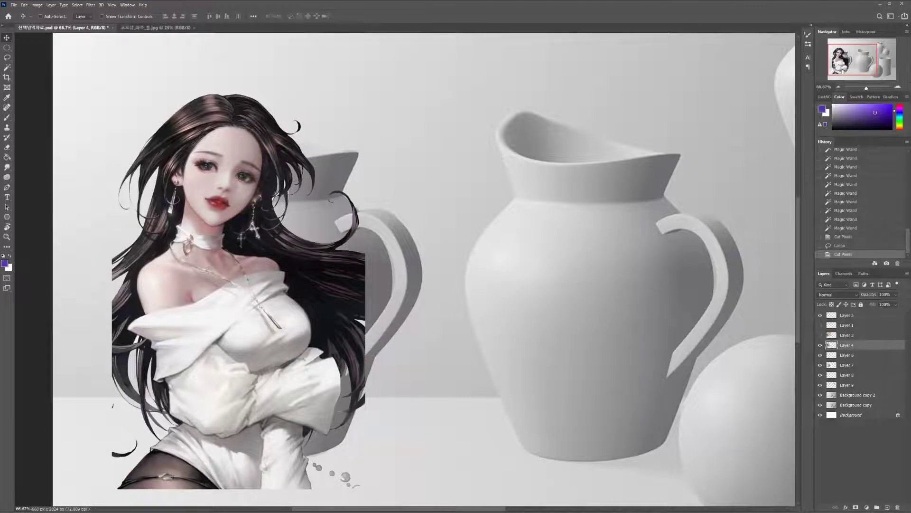
left_click_drag(238, 285, 481, 307)
key("ctrl+minus")
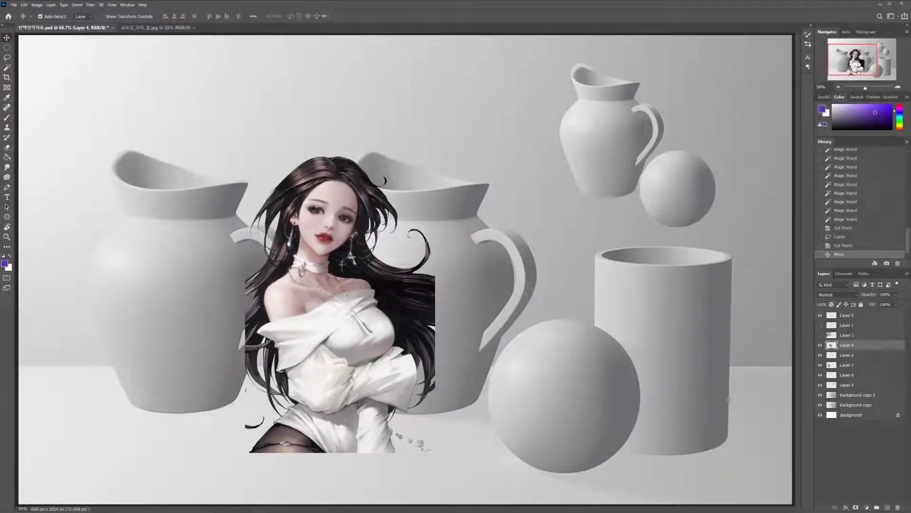
left_click_drag(329, 289, 493, 261)
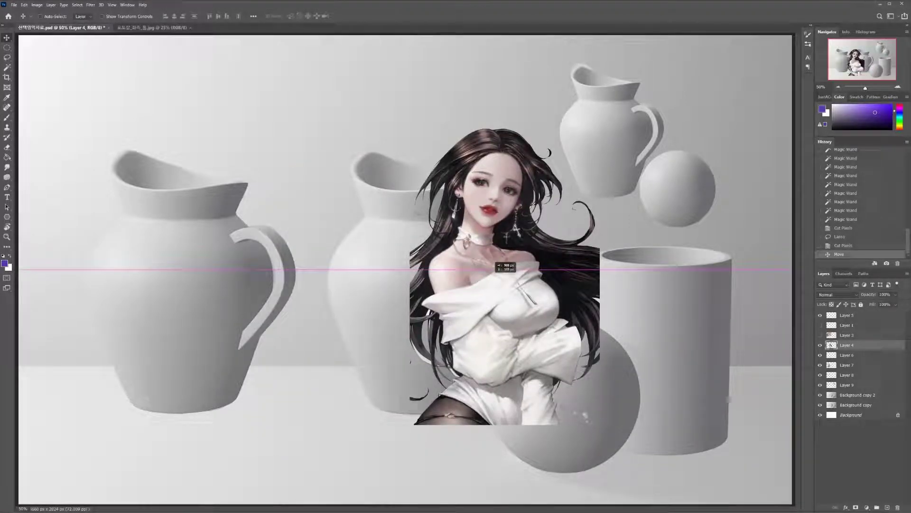
left_click_drag(497, 266, 203, 265)
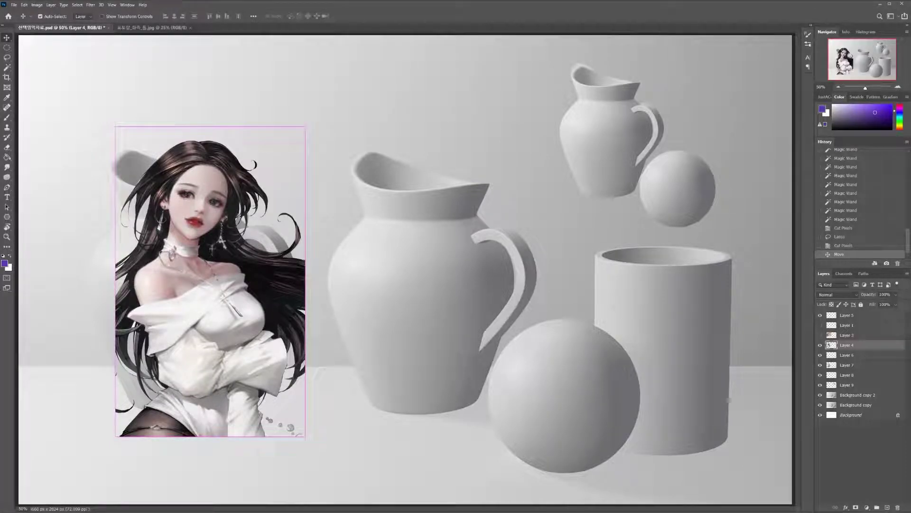
- Try deleting the area around the curled hair strand with a freehand Lasso selection, undo the deletion and deselect
key("ctrl+plus")
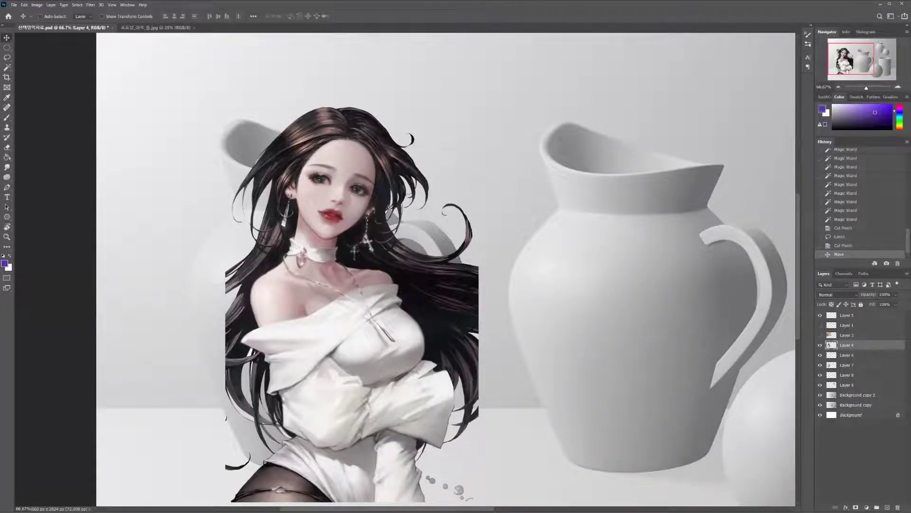
scroll(429, 228, "up", 3)
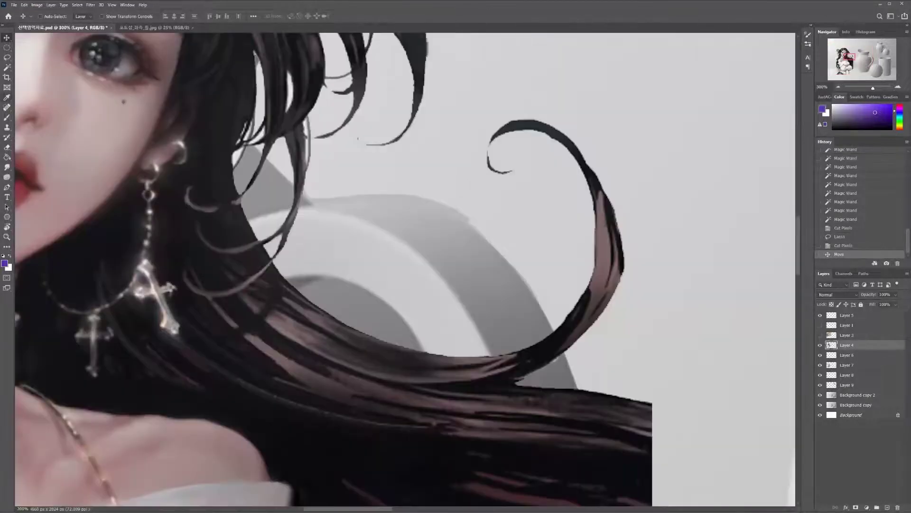
key("l")
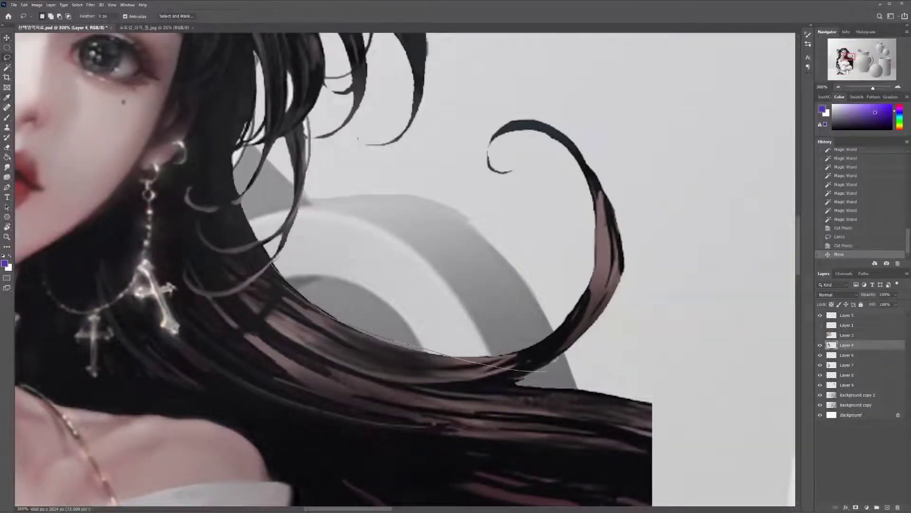
mouse_move(663, 284)
left_mouse_down()
mouse_move(569, 368)
mouse_move(272, 261)
left_mouse_up()
mouse_move(315, 313)
left_mouse_down()
mouse_move(334, 332)
mouse_move(631, 375)
left_mouse_up()
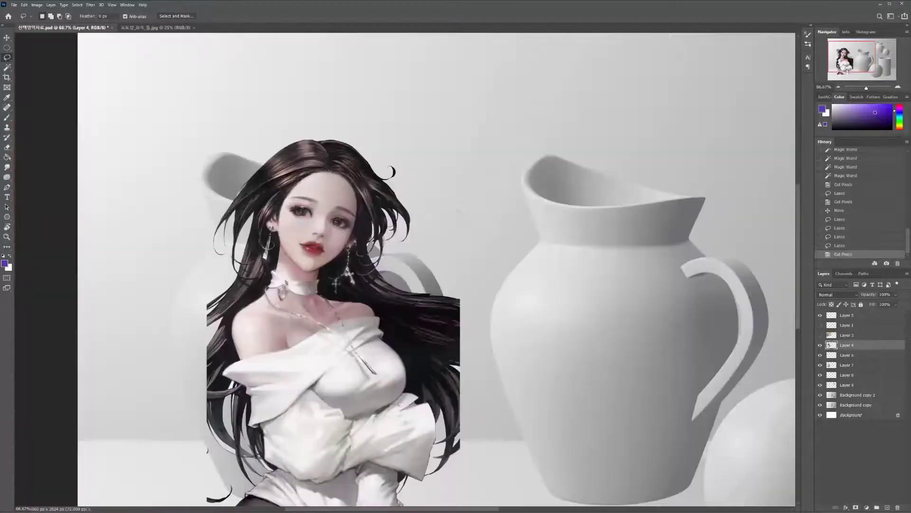
key("ctrl+z")
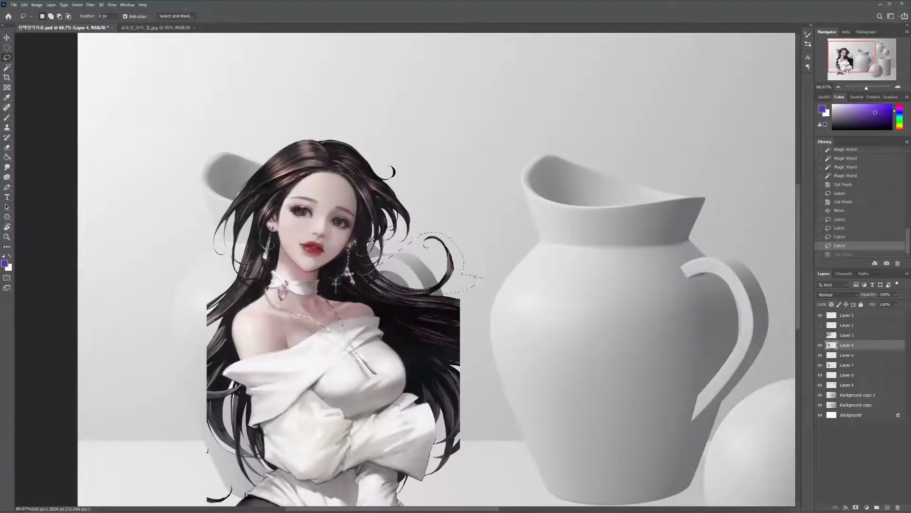
key("ctrl+d")
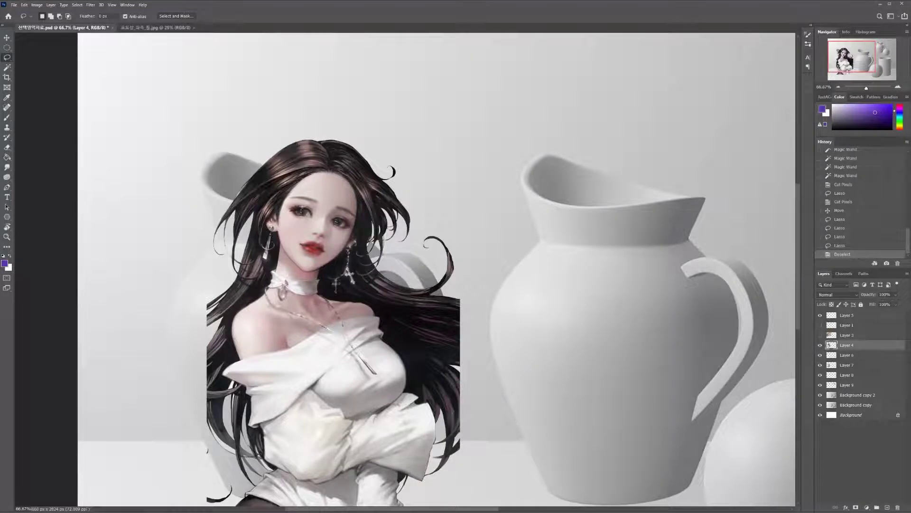
- Select the puffed front sleeve of the white garment on Layer 4 with the Quick Selection tool
key("e")
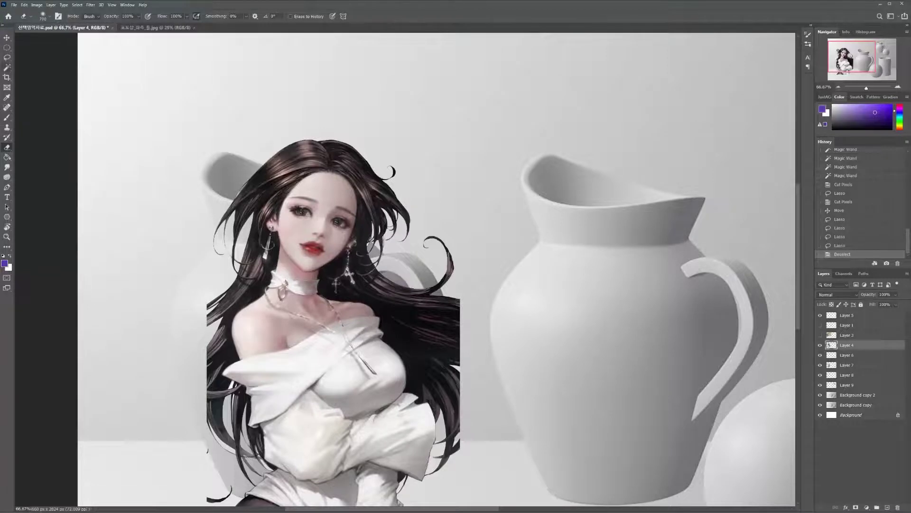
left_click(7, 67)
left_click(47, 75)
mouse_move(275, 327)
left_mouse_down()
mouse_move(284, 351)
mouse_move(312, 358)
mouse_move(349, 231)
left_mouse_up()
key("ctrl+plus")
key("ctrl+z")
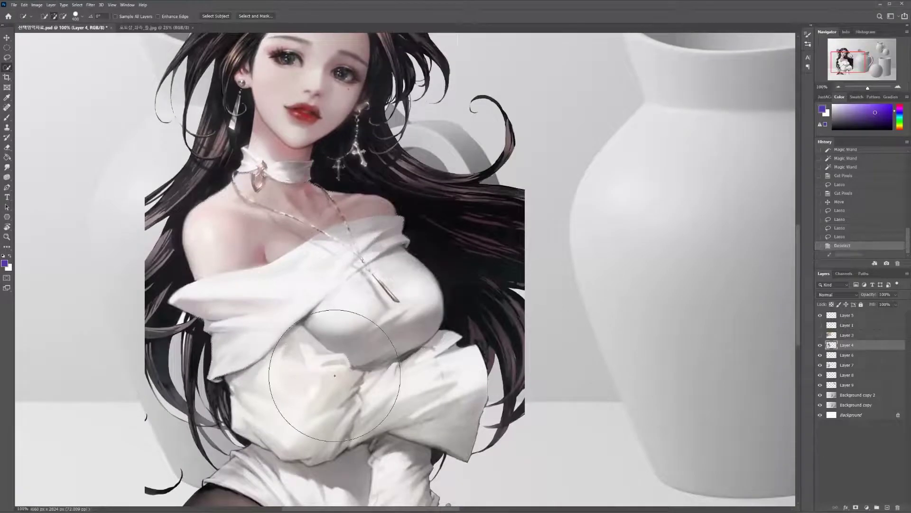
left_click_drag(335, 376, 326, 389)
left_click_drag(333, 190, 266, 280)
left_click_drag(194, 76, 194, 80)
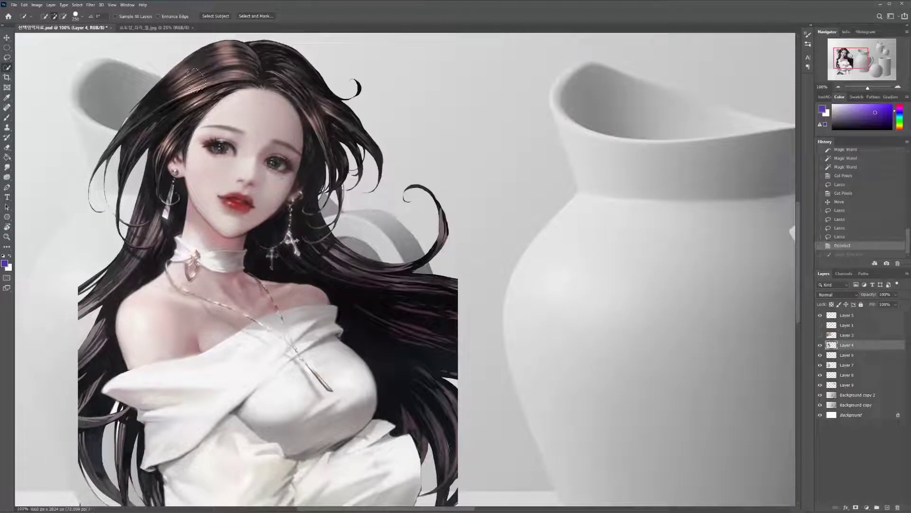
scroll(195, 81, "down", 3)
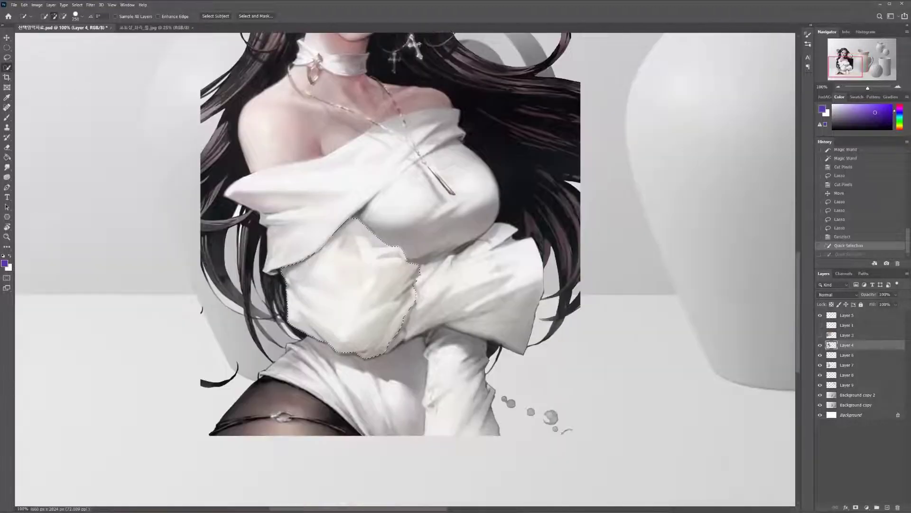
- Extend the sleeve selection over the garment's chest and fill it with purple on a new layer at reduced opacity
left_click(332, 297)
key("ctrl+b")
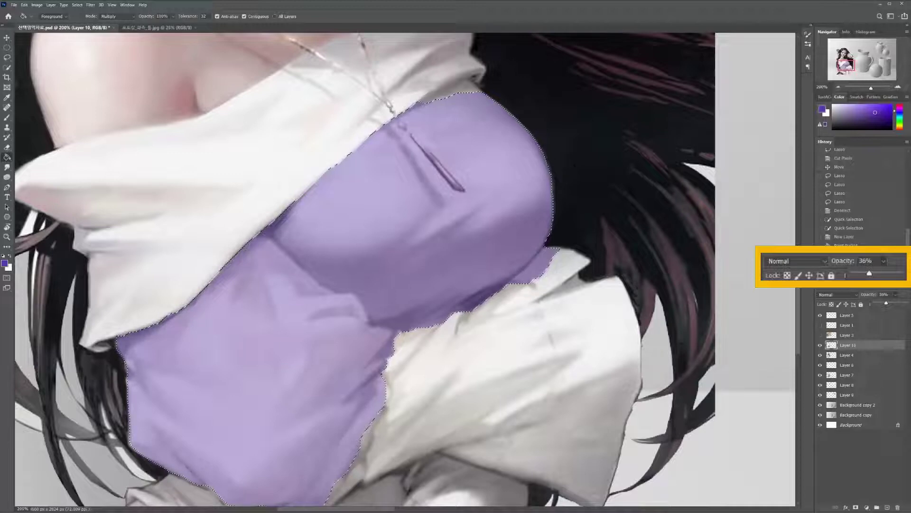
left_click_drag(886, 302, 893, 302)
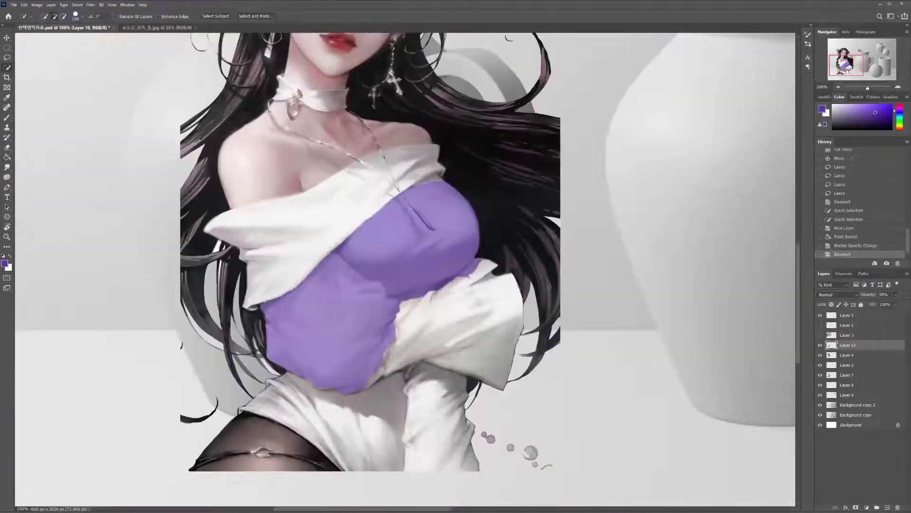
- Recolour the same garment area purple on a separate layer from a freehand Lasso selection and delete that layer
left_click(6, 67)
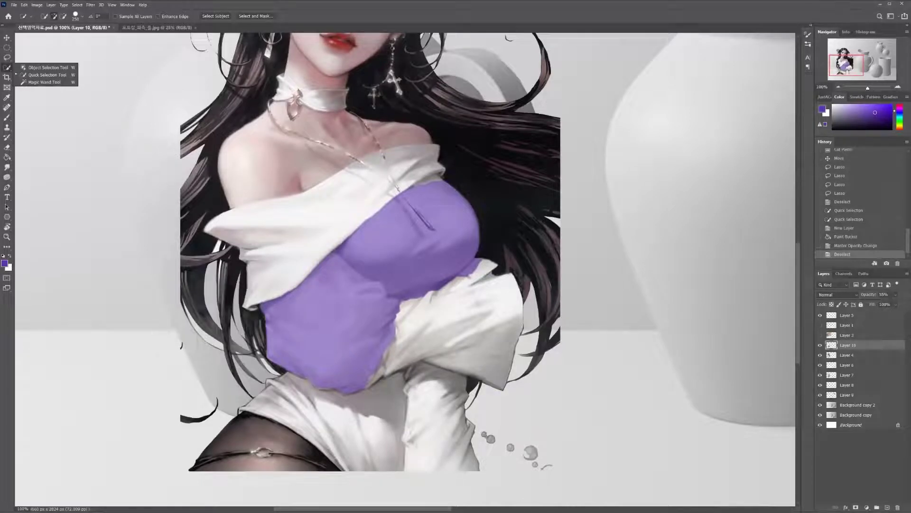
left_click(8, 57)
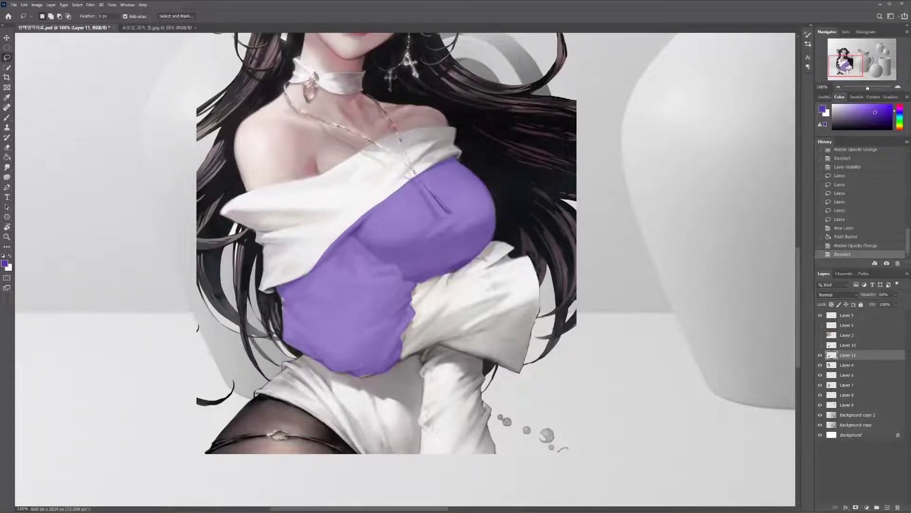
key("Delete")
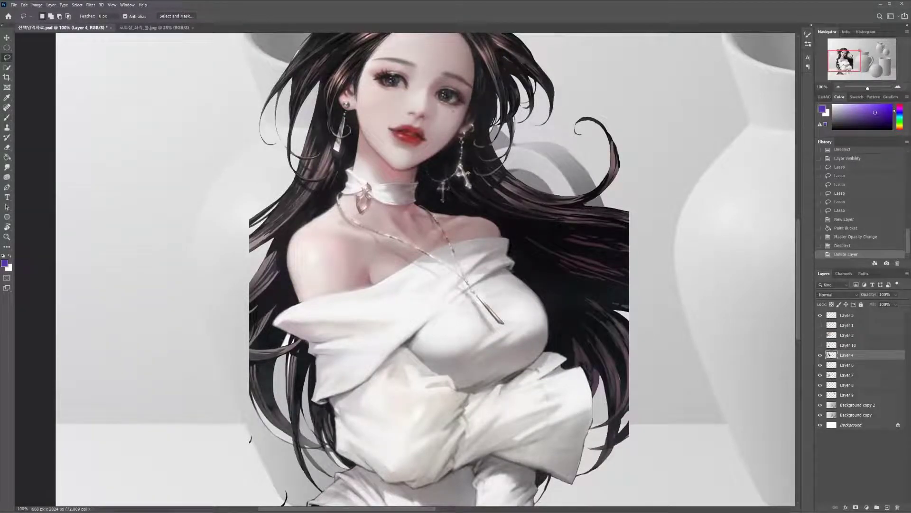
- Outline three long curved strands with the Lasso beyond the hair's cut left edge on Layer 4 and fill them near-black
left_click_drag(405, 269, 485, 216)
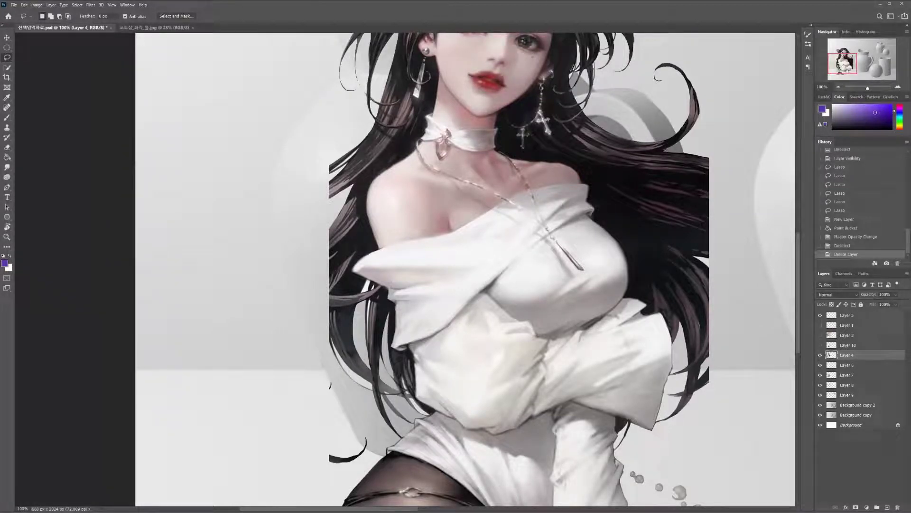
left_click_drag(330, 179, 306, 223)
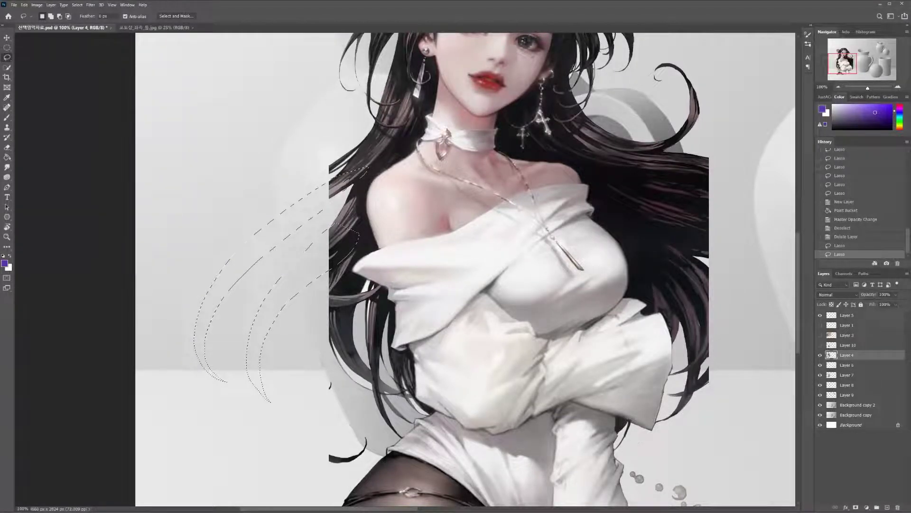
left_click_drag(331, 269, 356, 403)
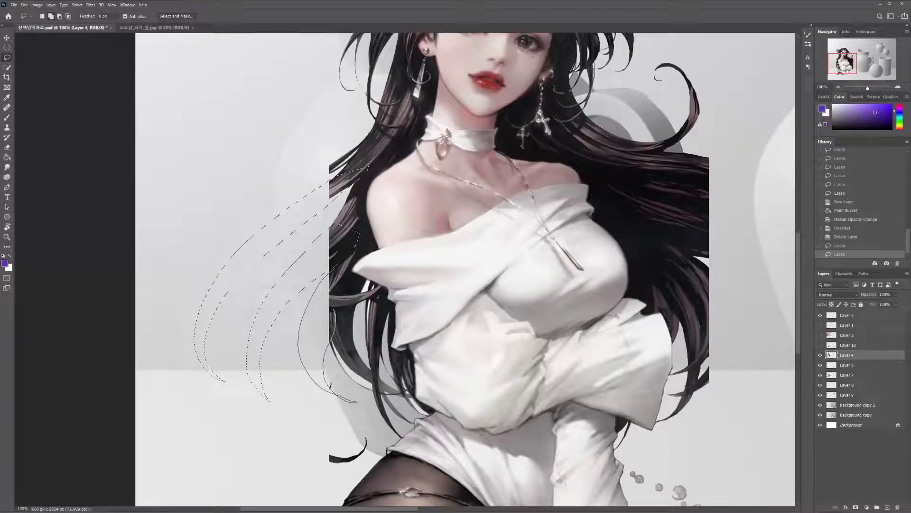
left_click_drag(356, 402, 357, 402)
key("d")
key("b")
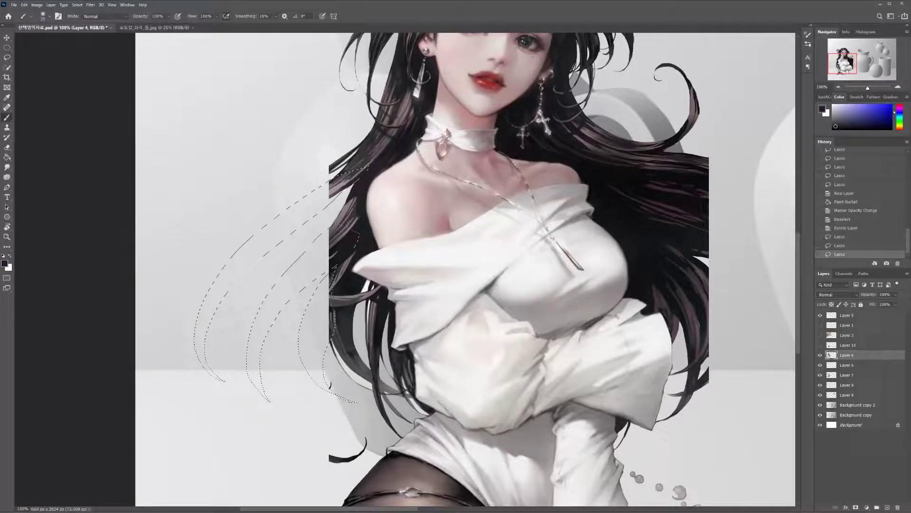
key("g")
left_click(313, 342)
key("l")
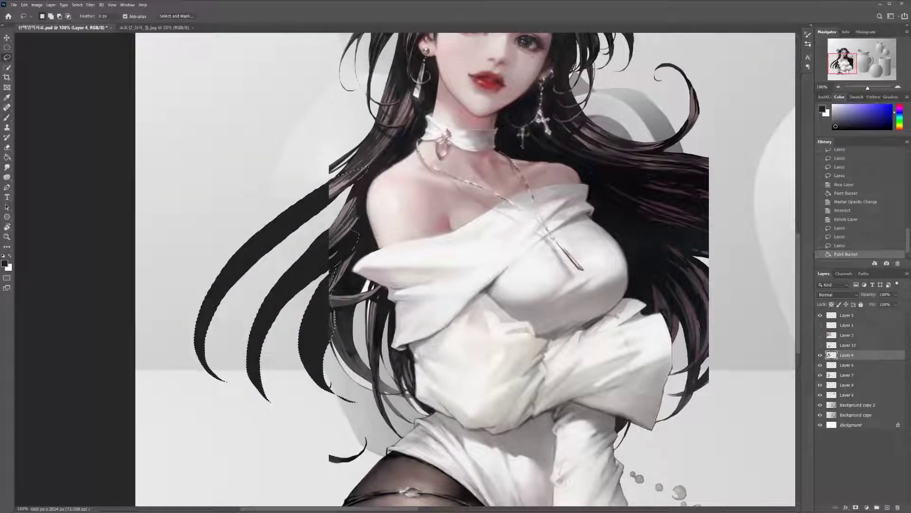
key("ctrl+d")
- Add a thin near-black strand branching off the upper left lock, using a Lasso outline and the Paint Bucket
mouse_move(330, 165)
left_mouse_down()
mouse_move(265, 228)
mouse_move(253, 273)
mouse_move(263, 306)
left_mouse_up()
key("l")
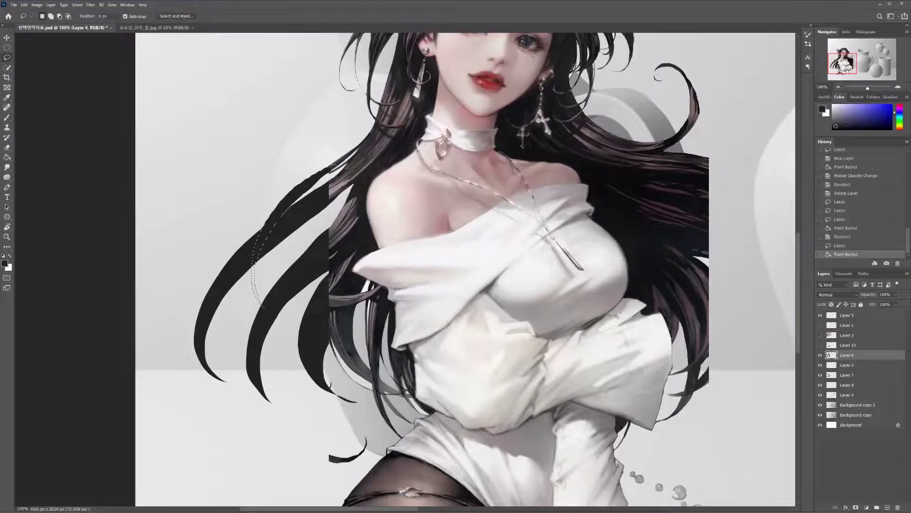
key("g")
left_click(256, 281)
key("l")
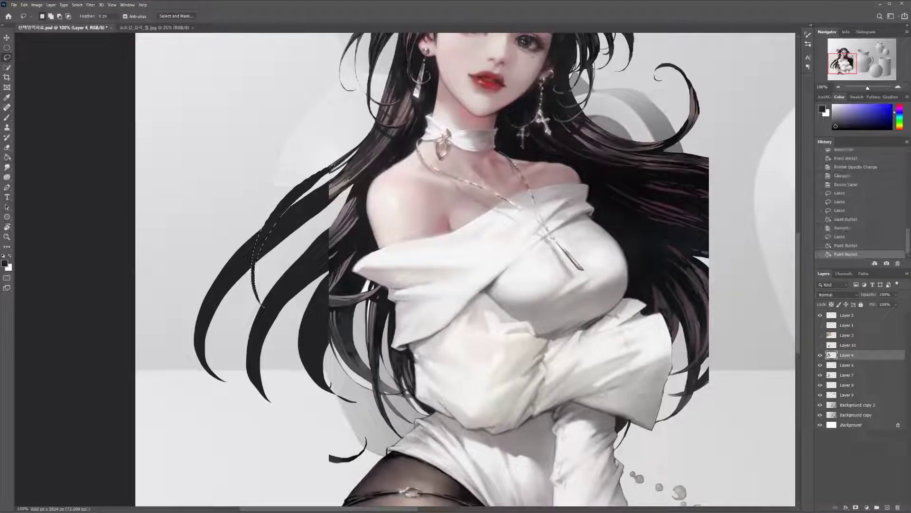
key("ctrl+d")
- Outline a large sweeping lock beyond the hair's cut right edge with the Lasso and fill it near-black
key("ctrl+minus")
key("ctrl+minus")
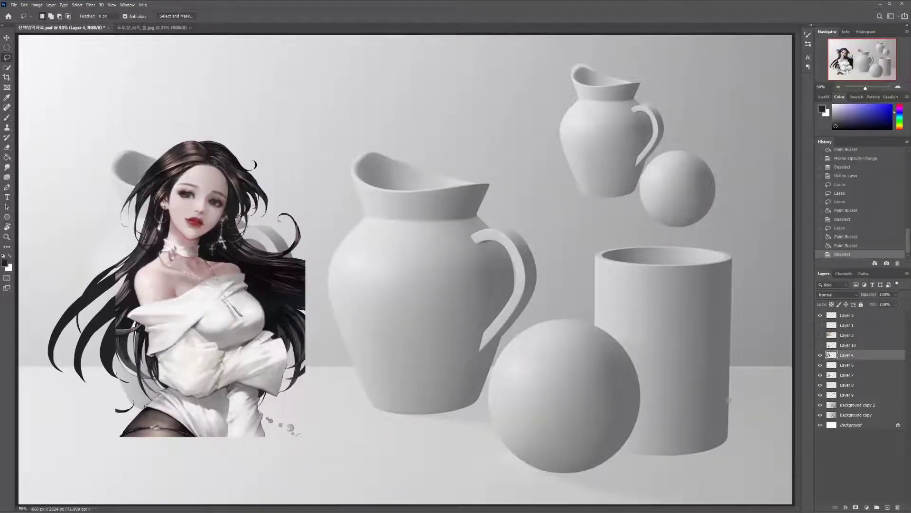
mouse_move(300, 309)
left_mouse_down()
mouse_move(321, 371)
mouse_move(304, 260)
left_mouse_up()
key("g")
left_click(323, 304)
key("l")
key("ctrl+d")
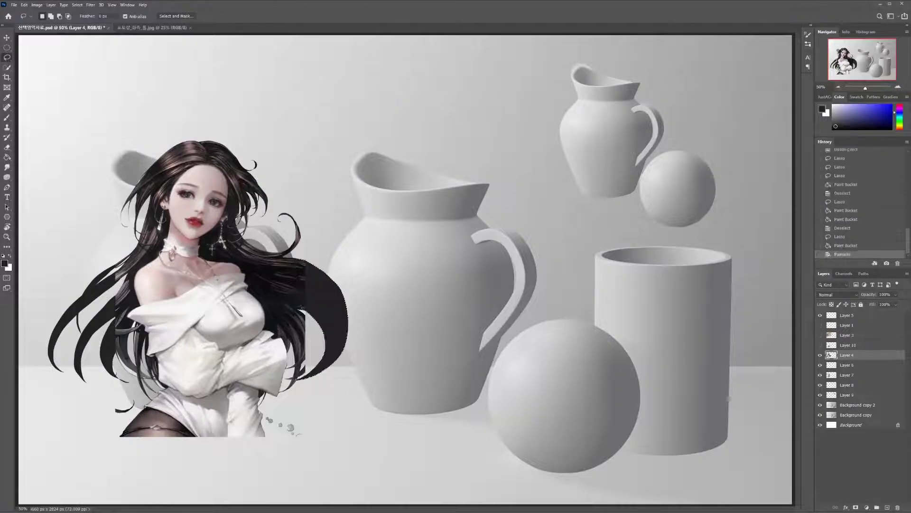
- Fill a narrow Lasso selection near-black where the new right lock meets the hair's straight cut edge
left_click_drag(309, 324, 305, 314)
key("g")
left_click(307, 333)
key("l")
key("ctrl+d")
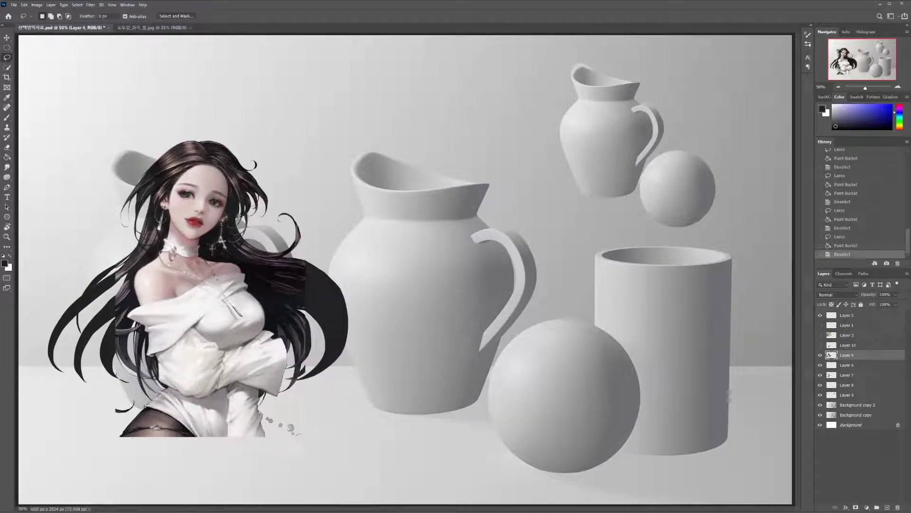
- Add a curved near-black strand hanging below the left locks, using a Lasso outline and the Paint Bucket
key("ctrl+plus")
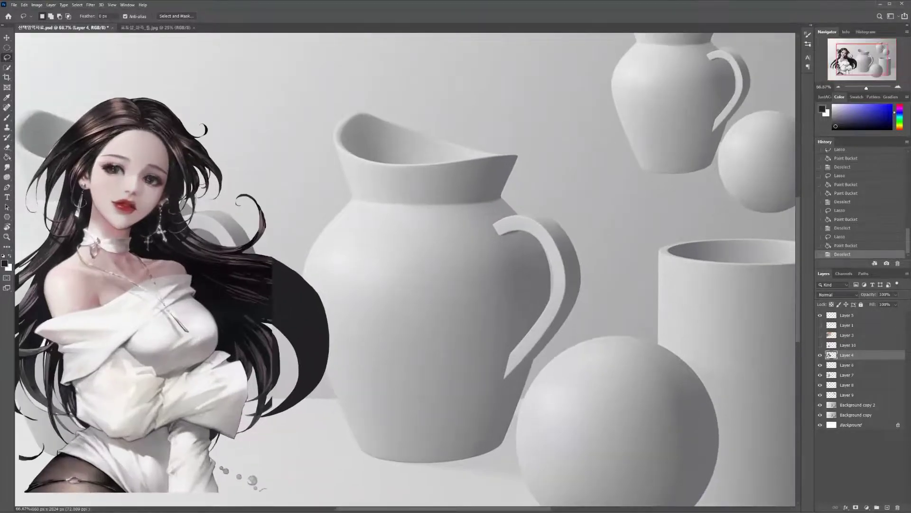
left_click_drag(285, 270, 515, 269)
key("b")
key("b")
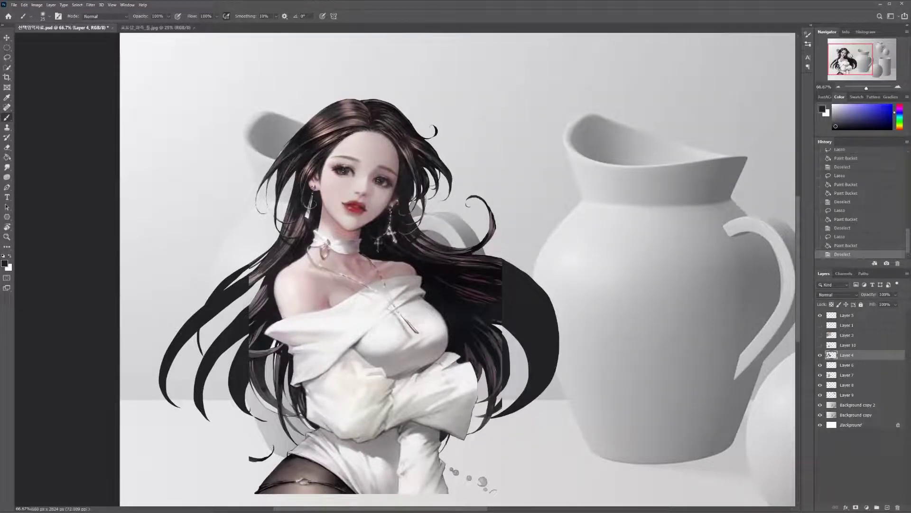
key("l")
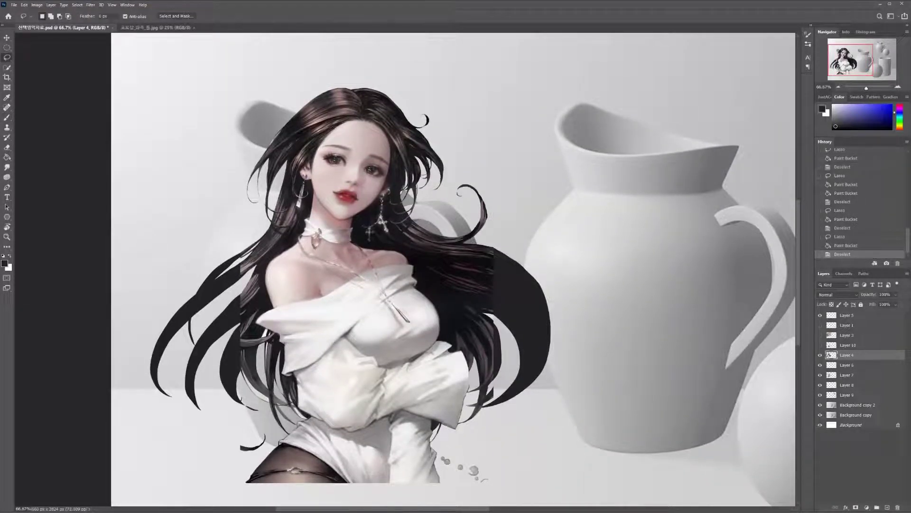
mouse_move(240, 313)
left_mouse_down()
mouse_move(227, 450)
mouse_move(252, 315)
left_mouse_up()
key("g")
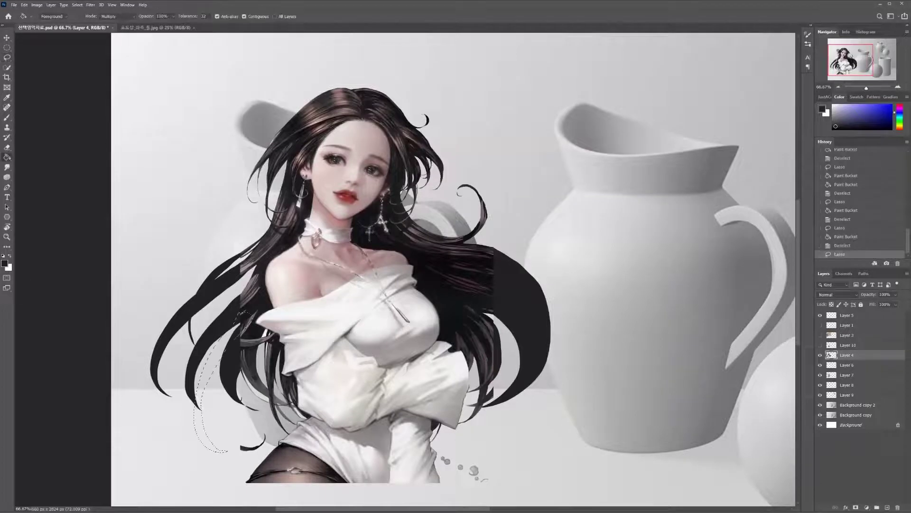
left_click(201, 403)
key("l")
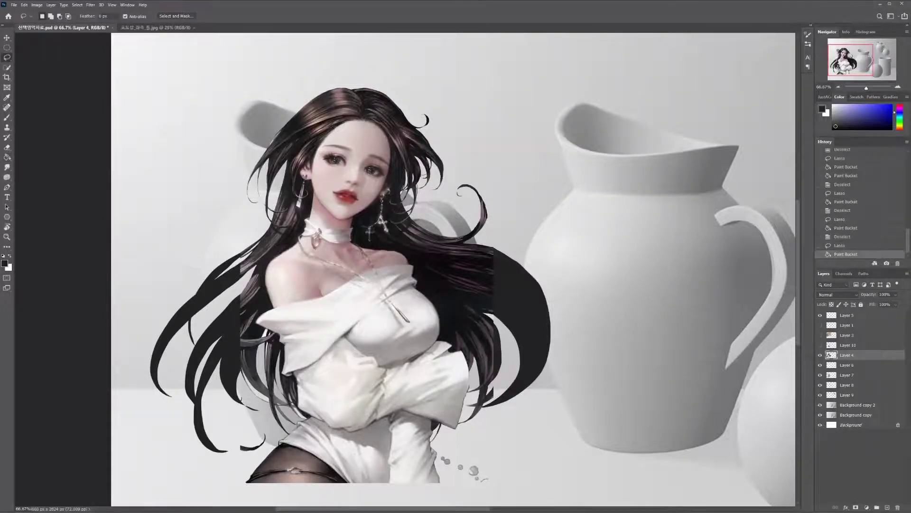
key("ctrl+d")
key("ctrl+minus")
key("ctrl+minus")
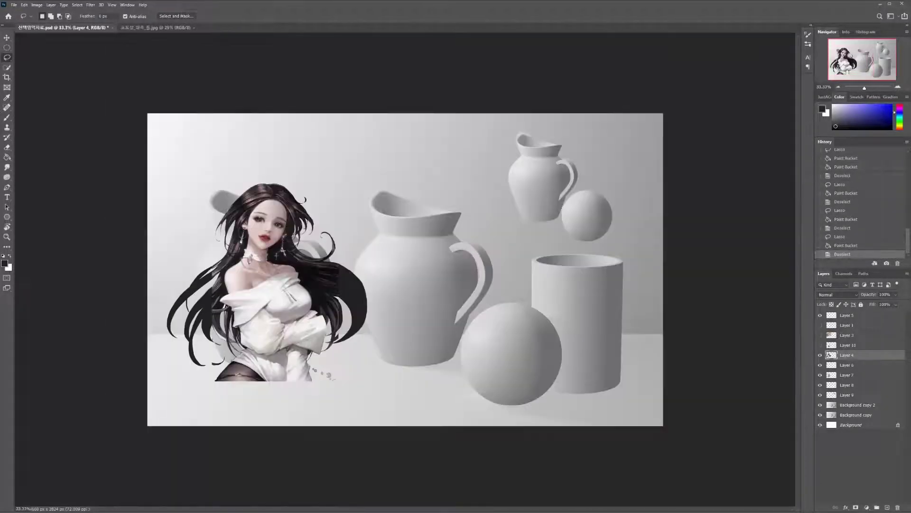
key("ctrl+plus")
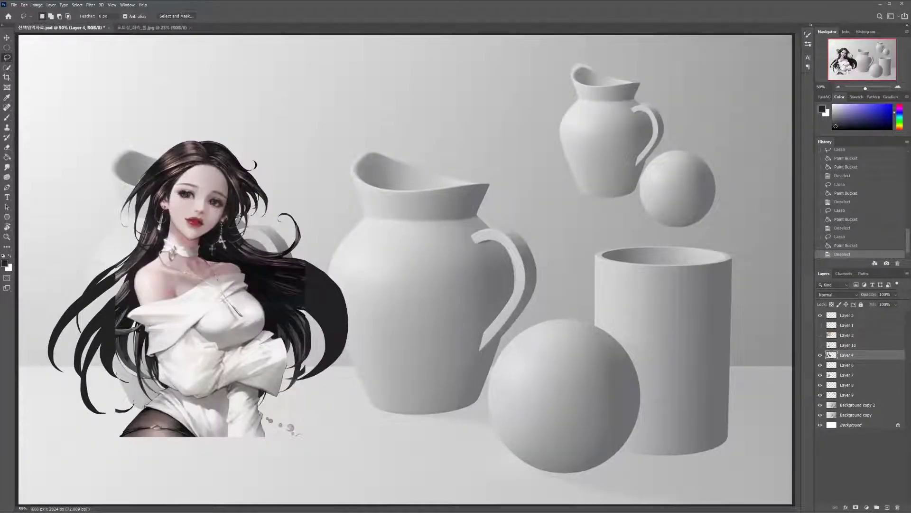
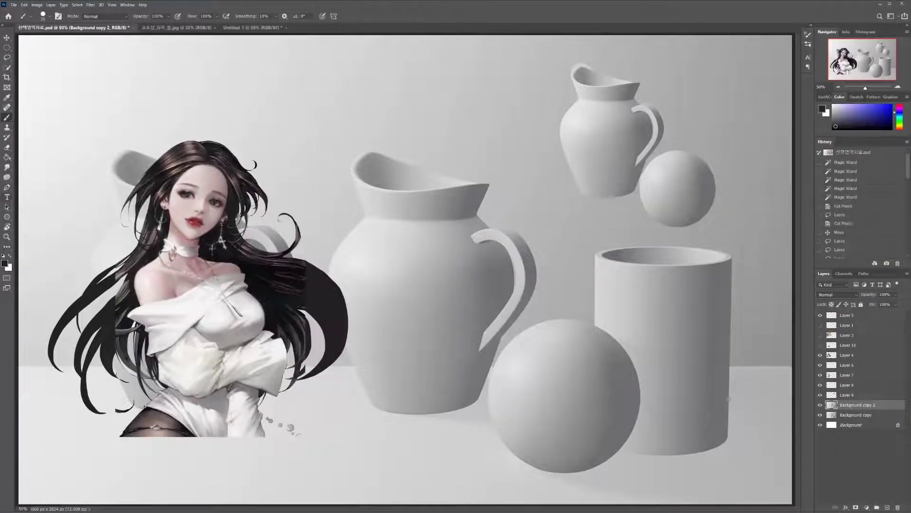
- Switch to the standard Pen Tool from the group of pen and anchor point tools
key("p")
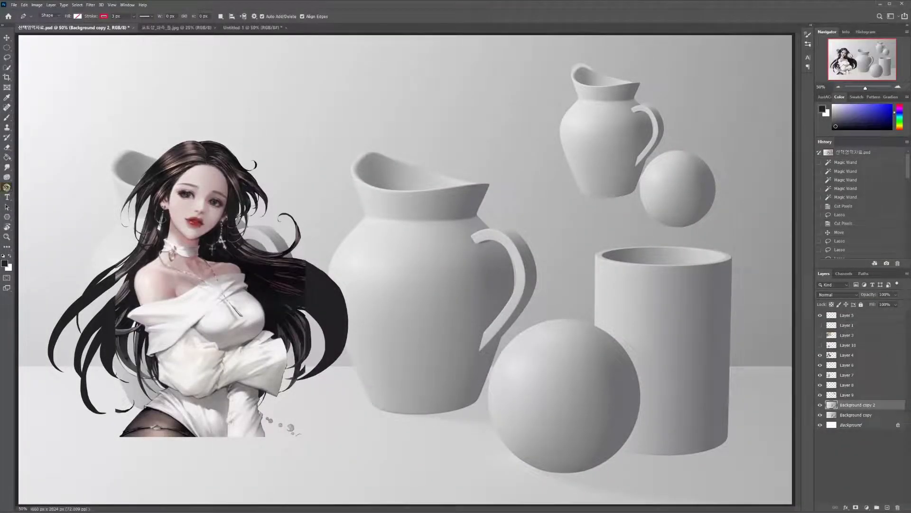
right_click(7, 188)
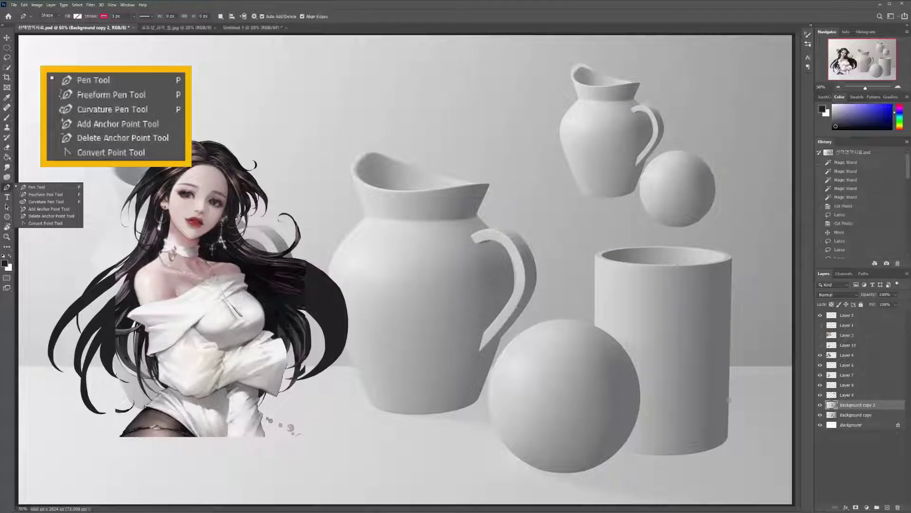
left_click(47, 187)
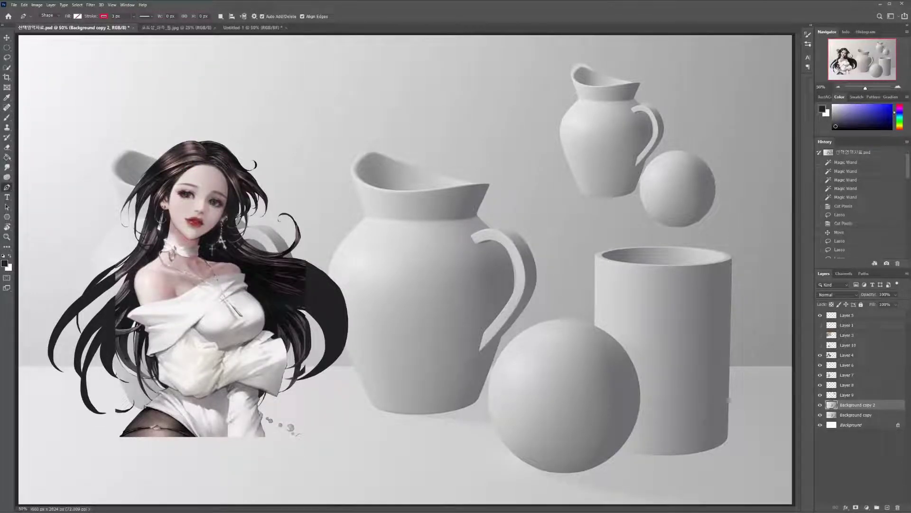
left_click_drag(548, 166, 602, 153)
left_click_drag(592, 155, 575, 162)
mouse_move(568, 165)
left_mouse_down()
mouse_move(580, 159)
mouse_move(568, 145)
mouse_move(522, 150)
mouse_move(579, 167)
left_mouse_up()
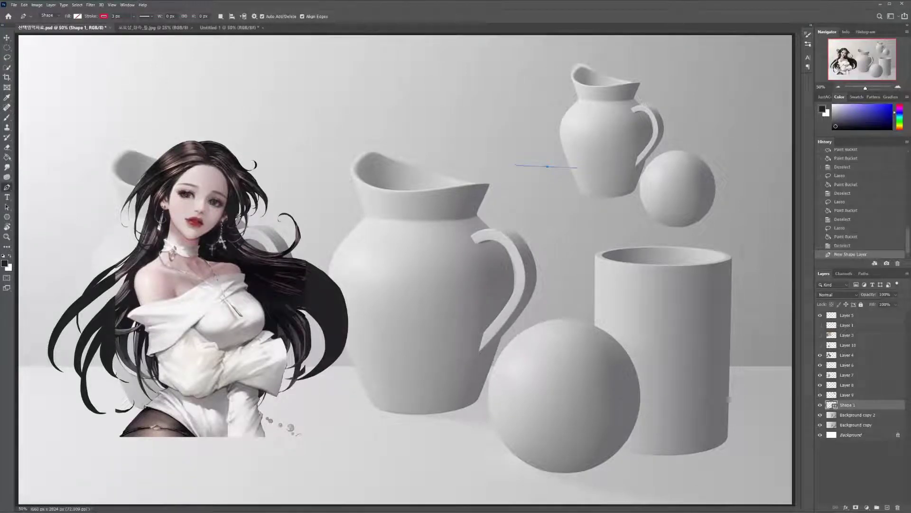
key("Return")
left_click(457, 232)
mouse_move(454, 245)
left_mouse_down()
mouse_move(449, 238)
mouse_move(461, 252)
mouse_move(442, 247)
mouse_move(448, 243)
mouse_move(436, 260)
mouse_move(439, 253)
mouse_move(446, 265)
mouse_move(444, 280)
mouse_move(460, 278)
mouse_move(423, 302)
mouse_move(448, 287)
mouse_move(456, 248)
mouse_move(444, 232)
left_mouse_up()
left_click_drag(458, 253, 442, 279)
key("ctrl+z")
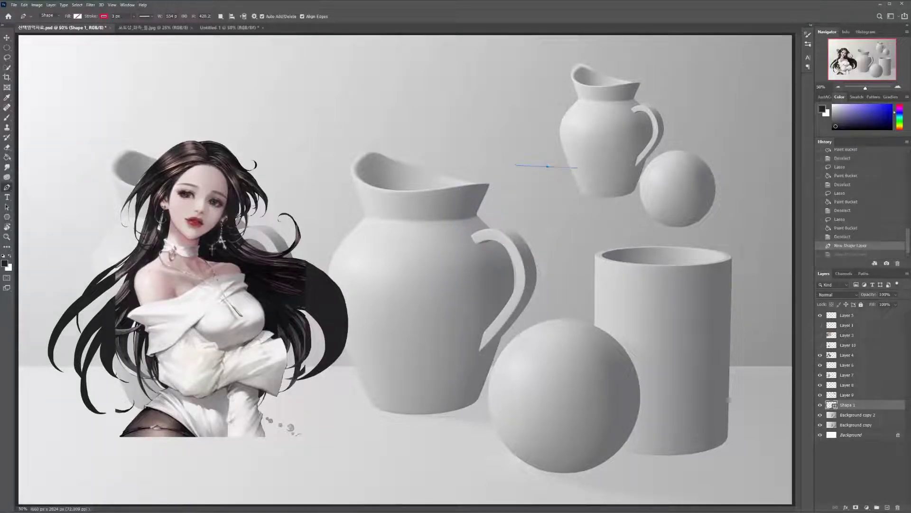
key("ctrl+z")
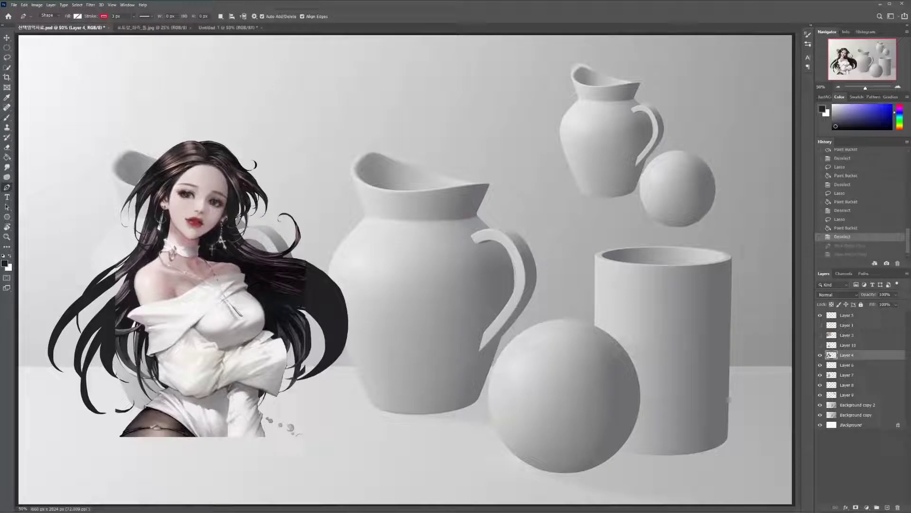
- On Background copy 2, trace the large sphere's upper-left edge with a curved Pen shape path starting at the sphere's top
left_click(857, 405)
key("ctrl+plus")
left_click_drag(486, 301, 530, 235)
scroll(463, 293, "up", 1)
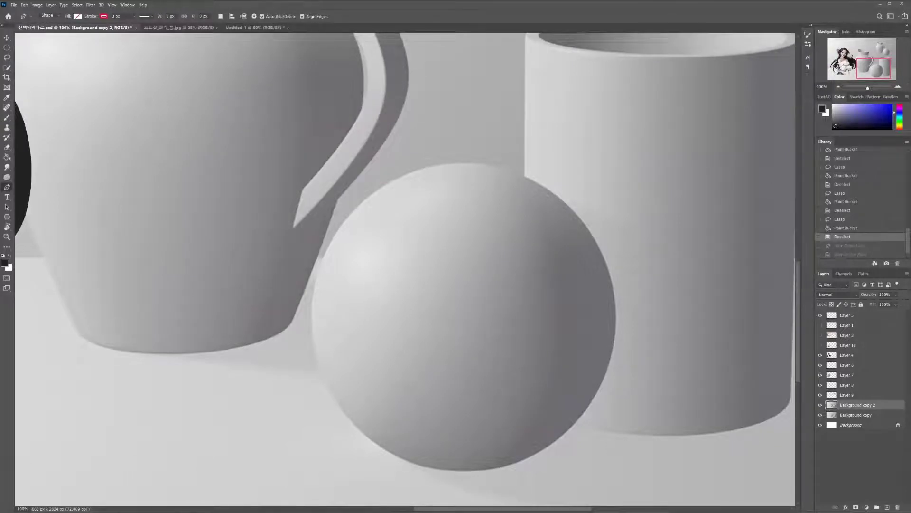
left_click_drag(460, 162, 523, 158)
left_click_drag(401, 167, 408, 165)
left_click_drag(324, 257, 298, 326)
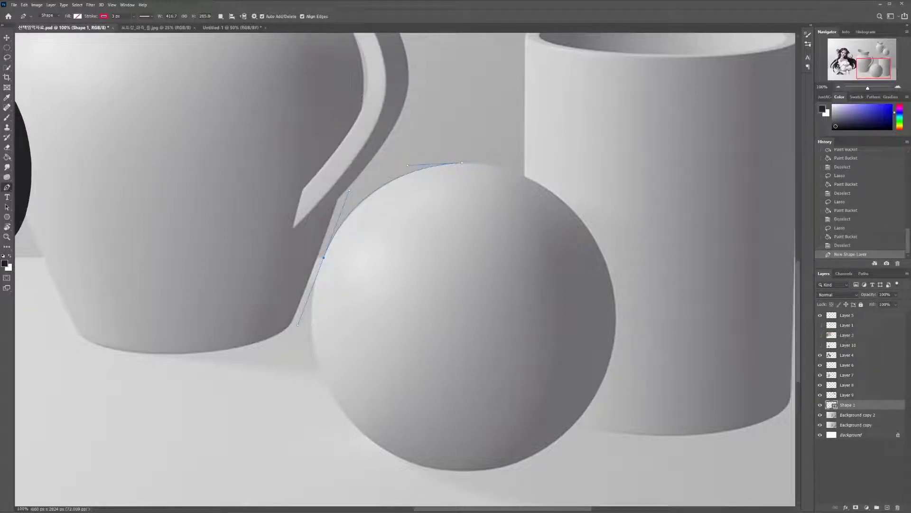
left_click_drag(299, 325, 338, 265)
mouse_move(338, 266)
left_mouse_down()
mouse_move(291, 350)
mouse_move(283, 343)
mouse_move(314, 285)
mouse_move(312, 304)
mouse_move(316, 281)
mouse_move(299, 323)
left_mouse_up()
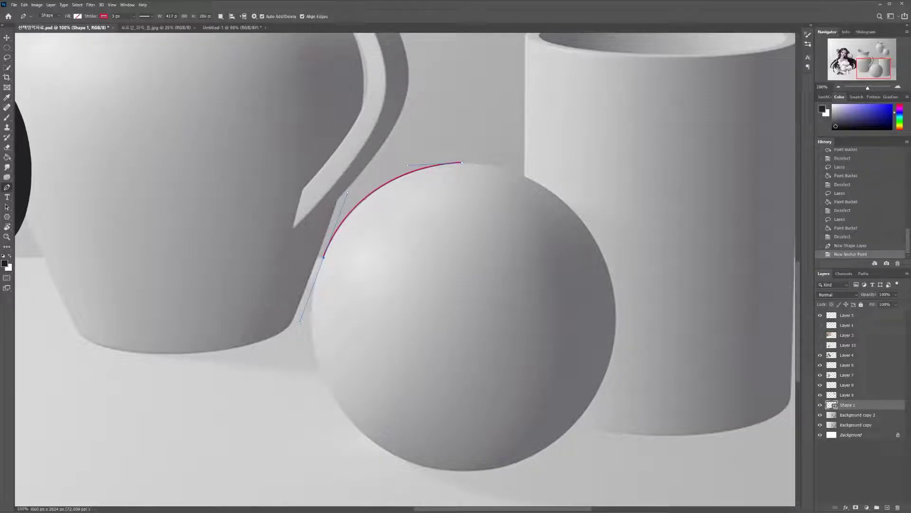
- Show Layer 1 and examine its enlarged picture of the Pen tool's Shape, Fill and Stroke options
left_click(820, 325)
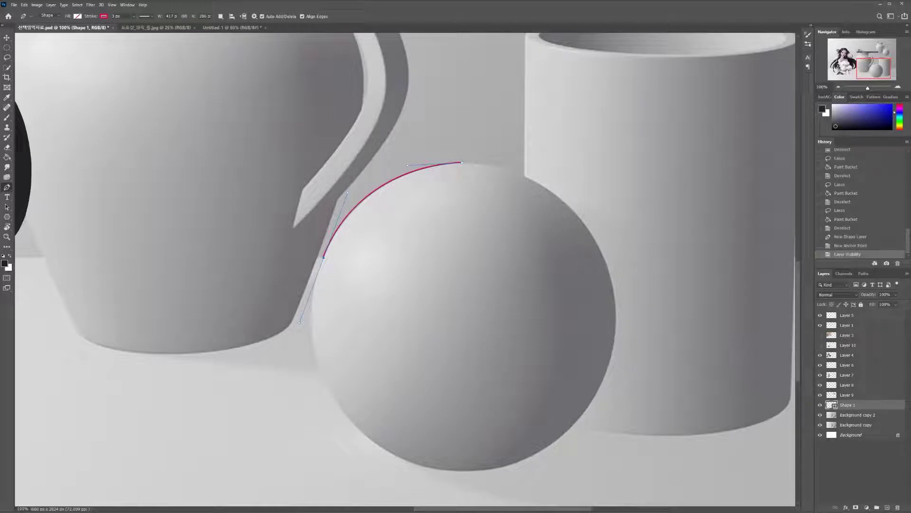
left_click_drag(427, 166, 544, 482)
scroll(405, 269, "left", 1)
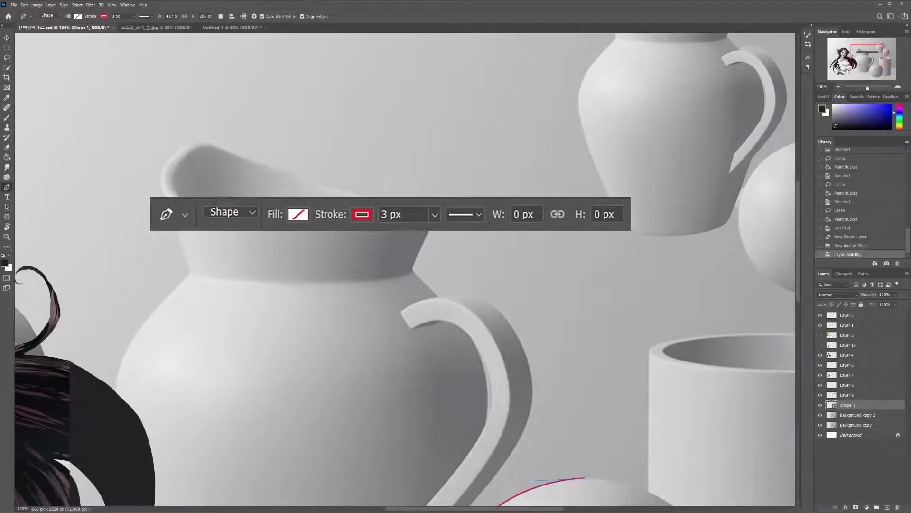
left_click_drag(405, 269, 370, 201)
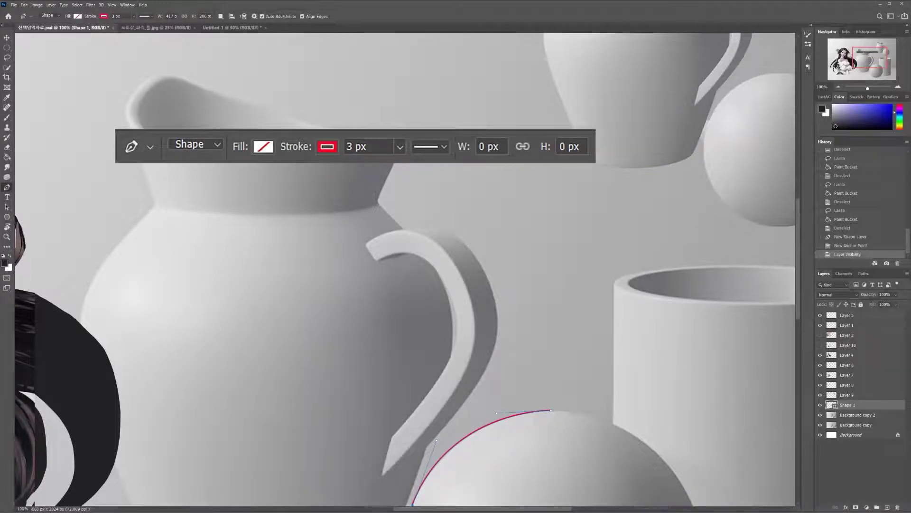
left_click_drag(455, 361, 350, 177)
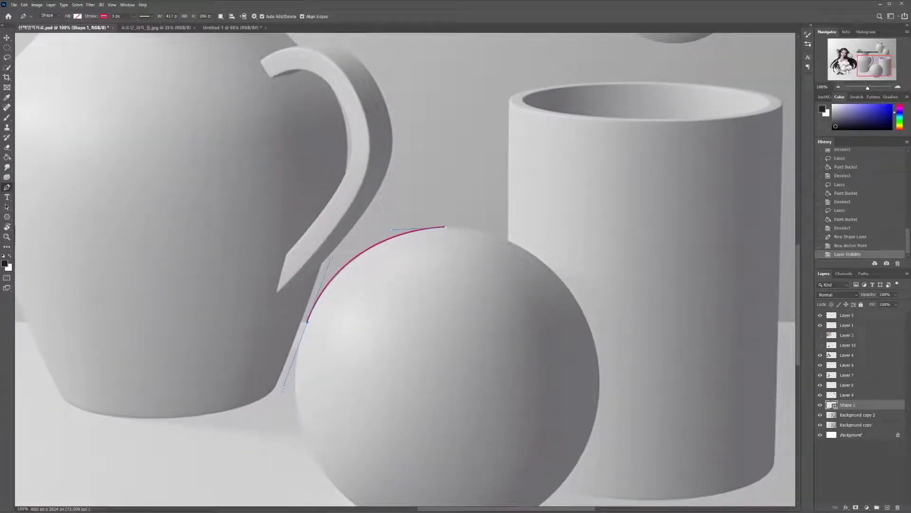
- Try purple, near-black, crimson and magenta recent colours as the fill of the arc on the sphere
left_click(78, 16)
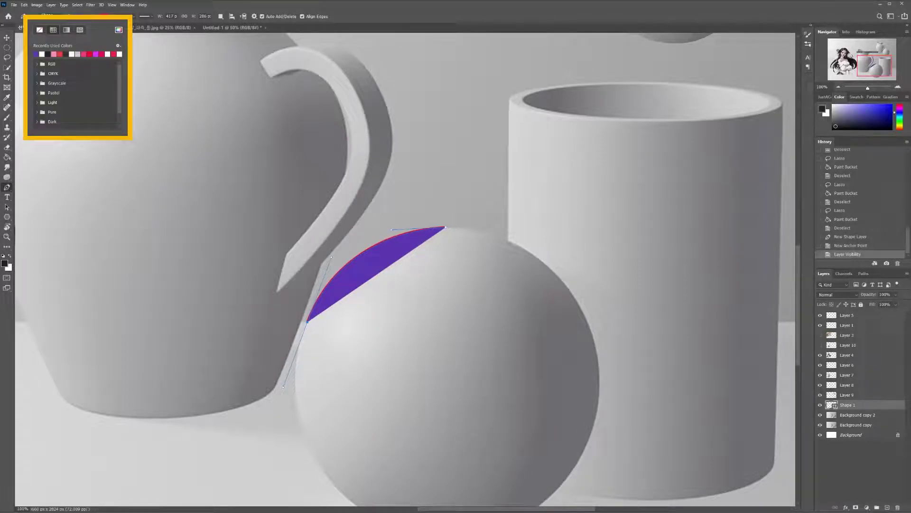
left_click(48, 53)
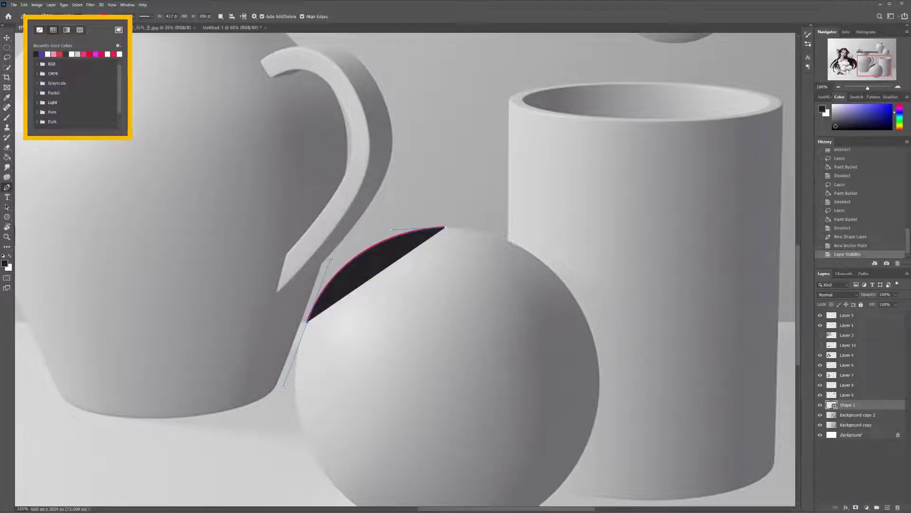
left_click(59, 53)
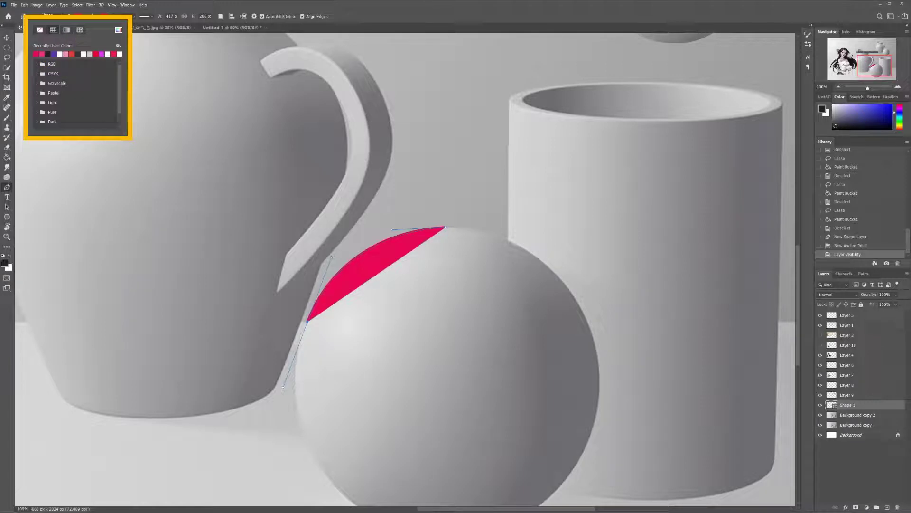
left_click(101, 53)
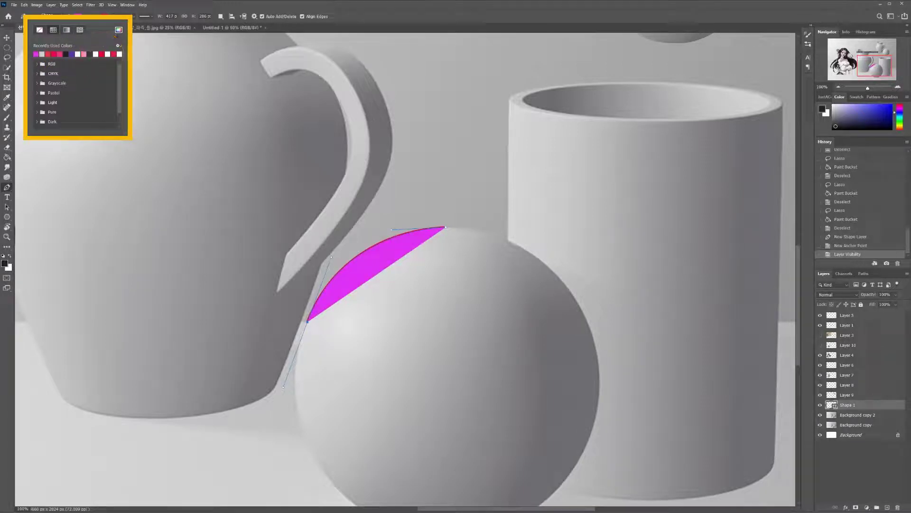
- Try a Pastel light green swatch as the arc's fill, and set the fill back to none
left_click(37, 63)
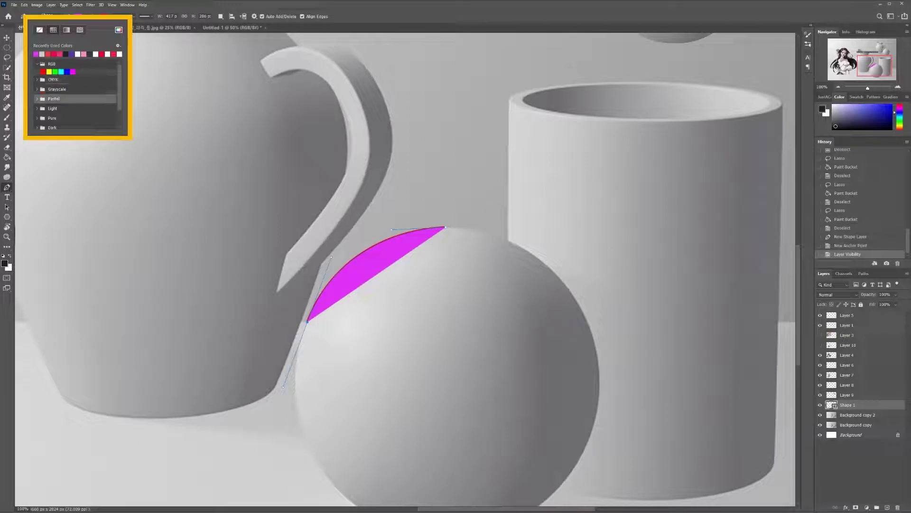
left_click(37, 99)
left_click(37, 89)
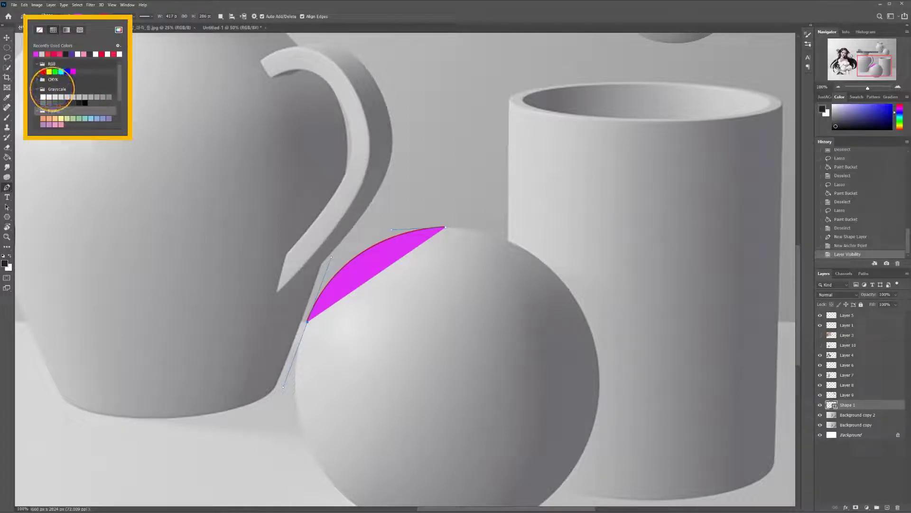
scroll(77, 95, "down", 3)
scroll(77, 94, "up", 3)
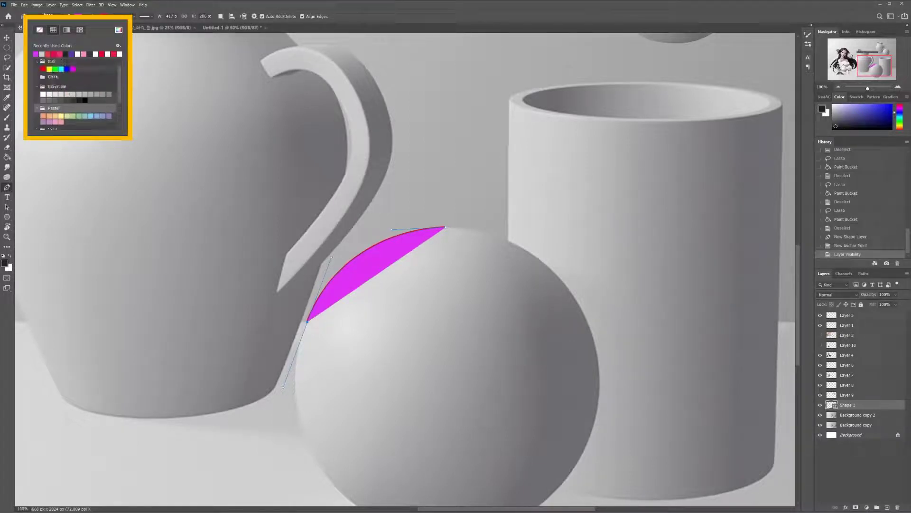
left_click(85, 116)
left_click(67, 116)
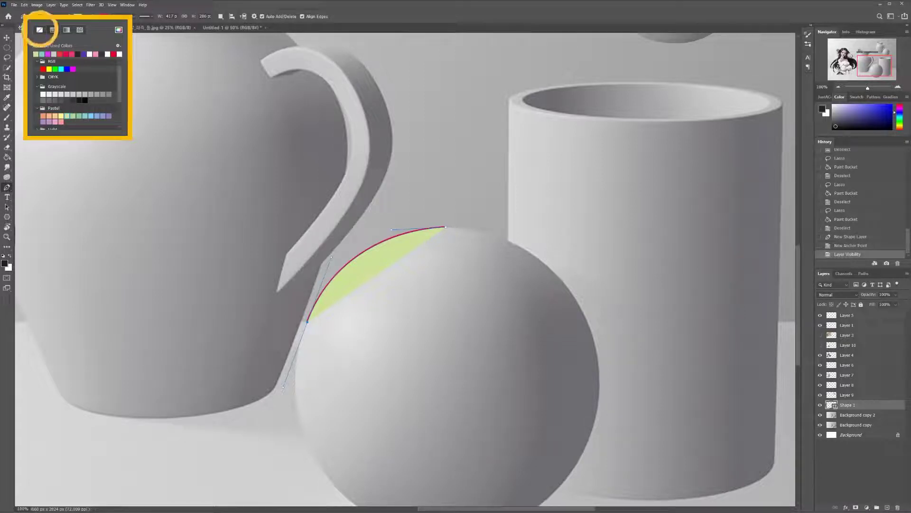
left_click(39, 30)
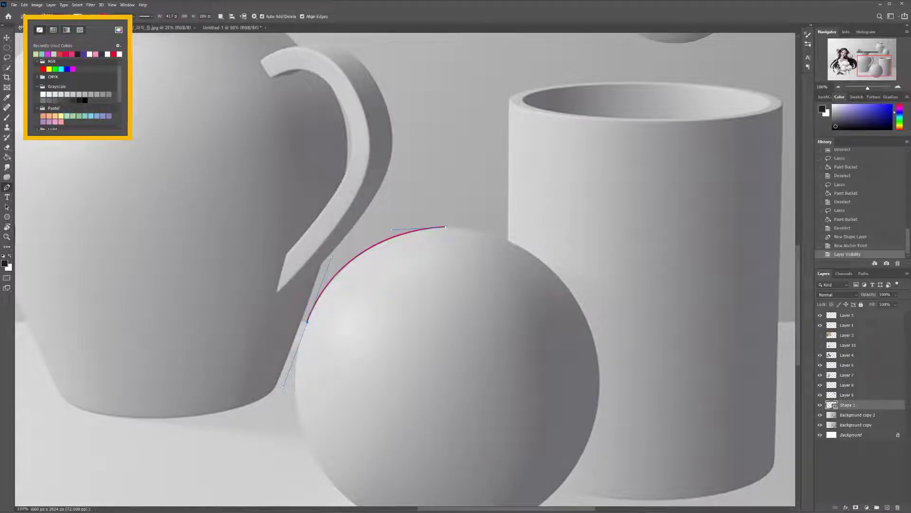
- Try other recent colours such as pink and teal on the arc's stroke, and return the stroke to crimson
left_click(104, 16)
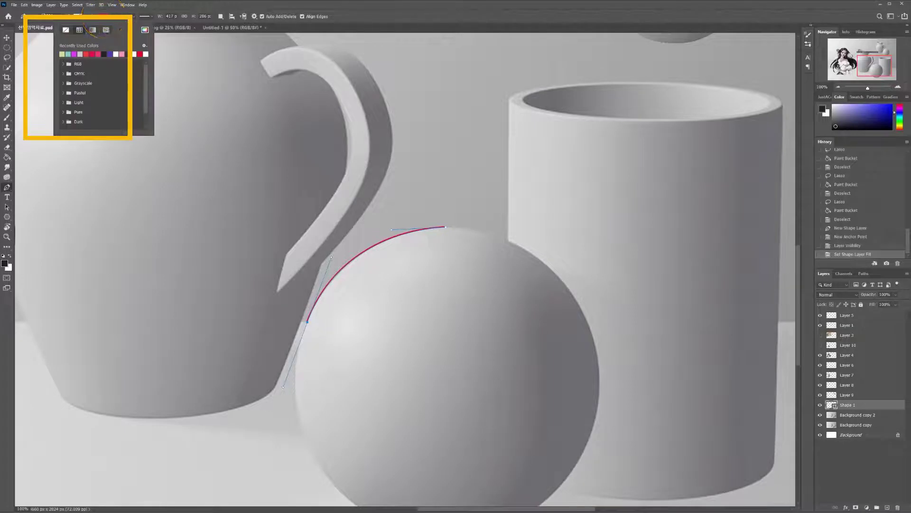
left_click(122, 54)
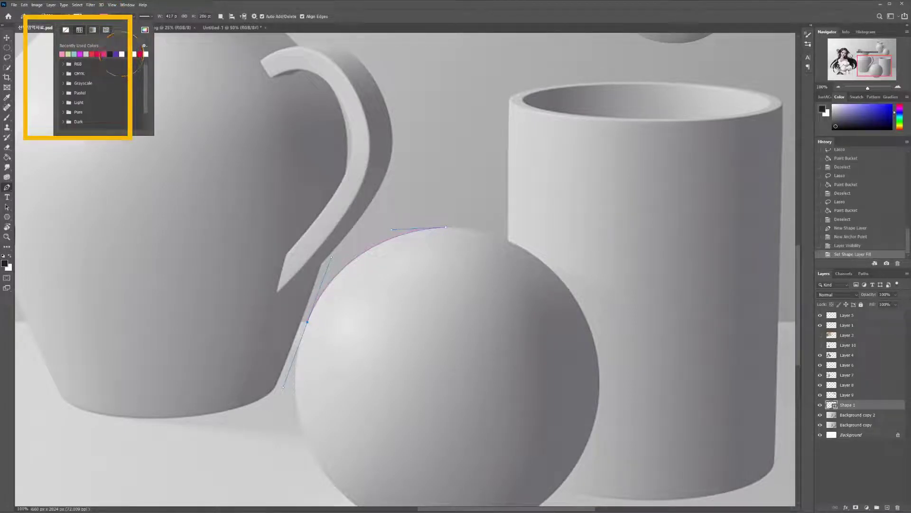
left_click(138, 54)
left_click(74, 54)
left_click(80, 54)
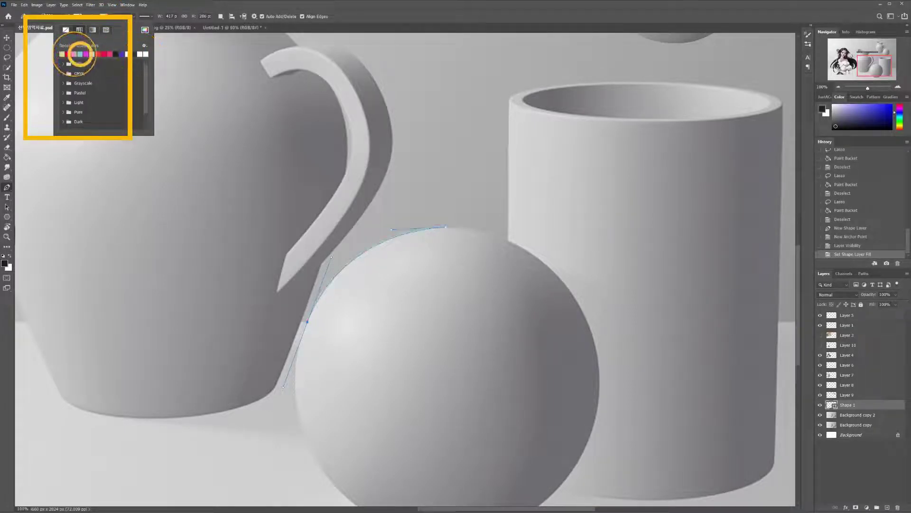
left_click(74, 54)
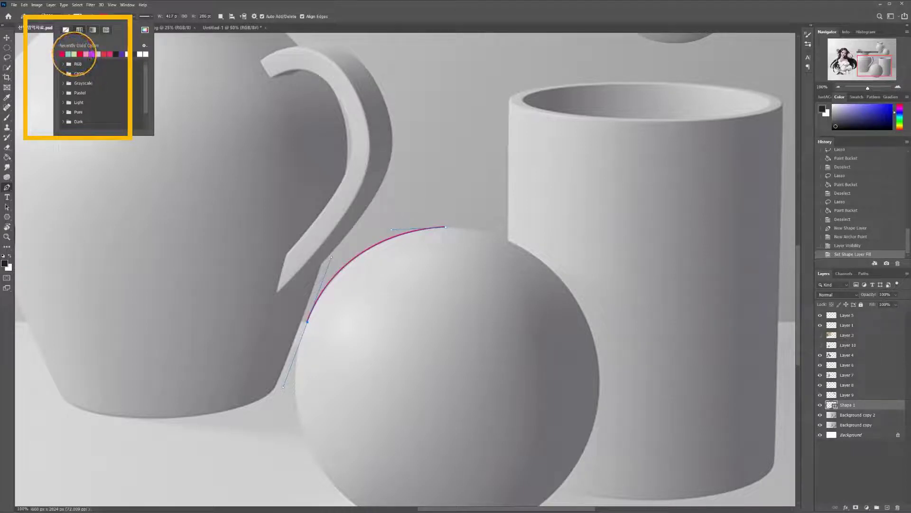
- Thicken the arc's stroke to about 5.71 px
left_click(134, 17)
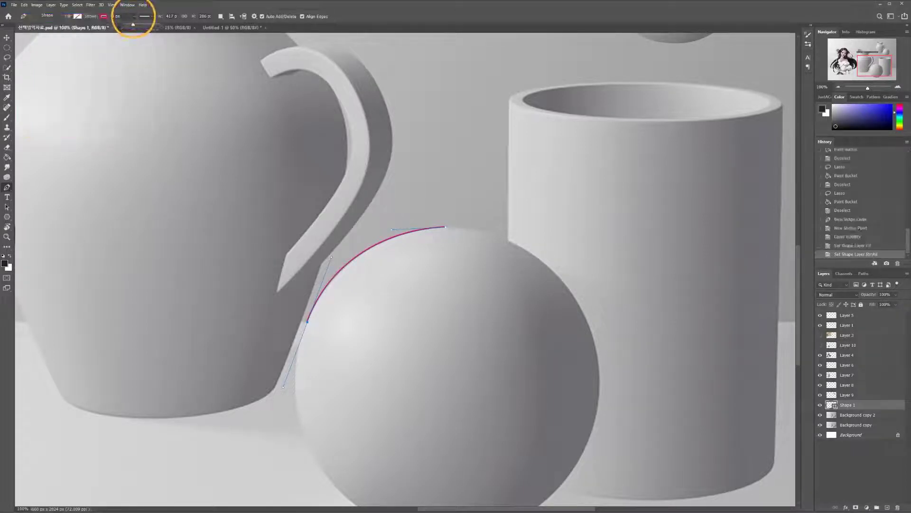
mouse_move(133, 24)
left_mouse_down()
mouse_move(178, 24)
mouse_move(153, 25)
left_mouse_up()
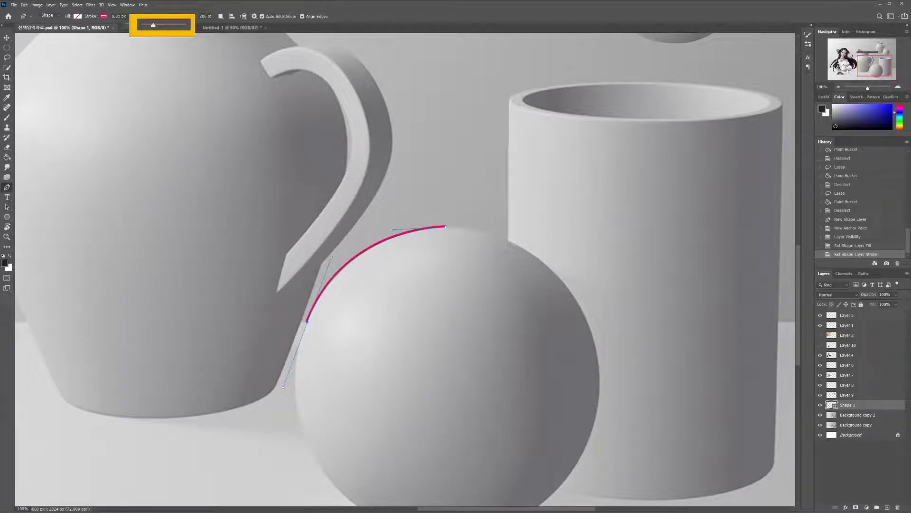
left_click_drag(153, 25, 153, 24)
key("Return")
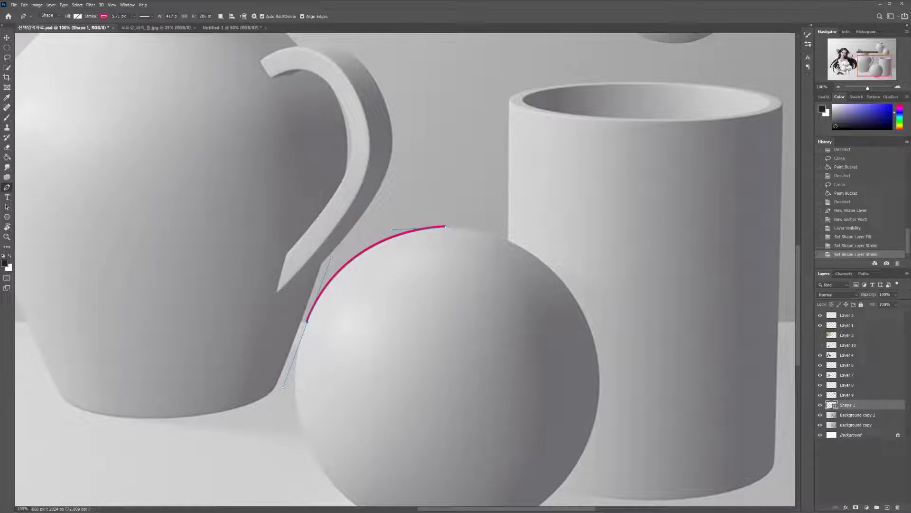
- Extend the path down the sphere's left side and around its bottom with curved anchor points at lower left and lower right
left_click_drag(405, 295, 355, 214)
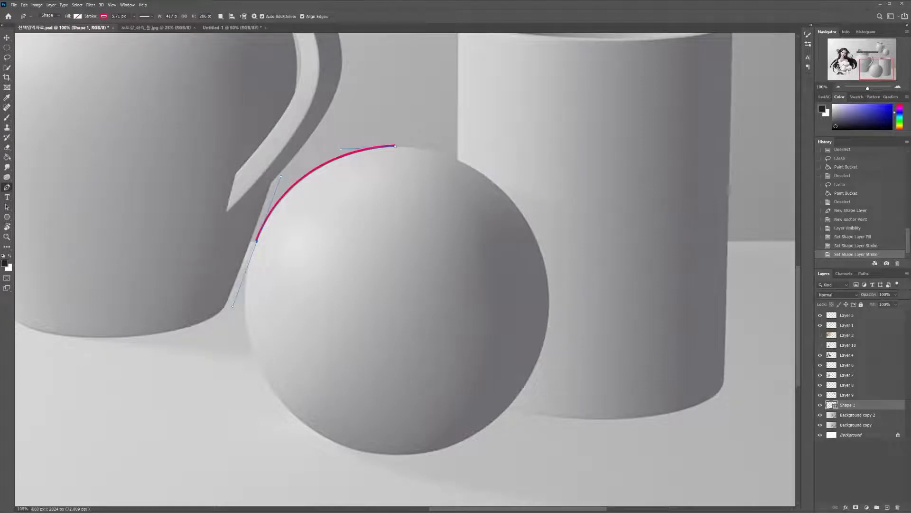
left_click(296, 416)
left_click_drag(303, 410, 341, 450)
left_click_drag(345, 450, 349, 454)
left_click_drag(348, 455, 346, 458)
left_click_drag(347, 458, 346, 459)
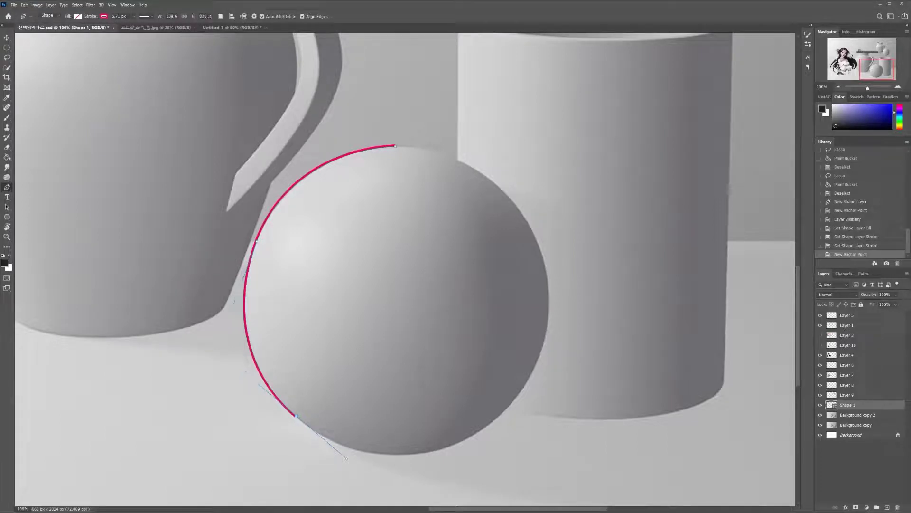
mouse_move(490, 424)
left_mouse_down()
mouse_move(525, 382)
mouse_move(555, 375)
left_mouse_up()
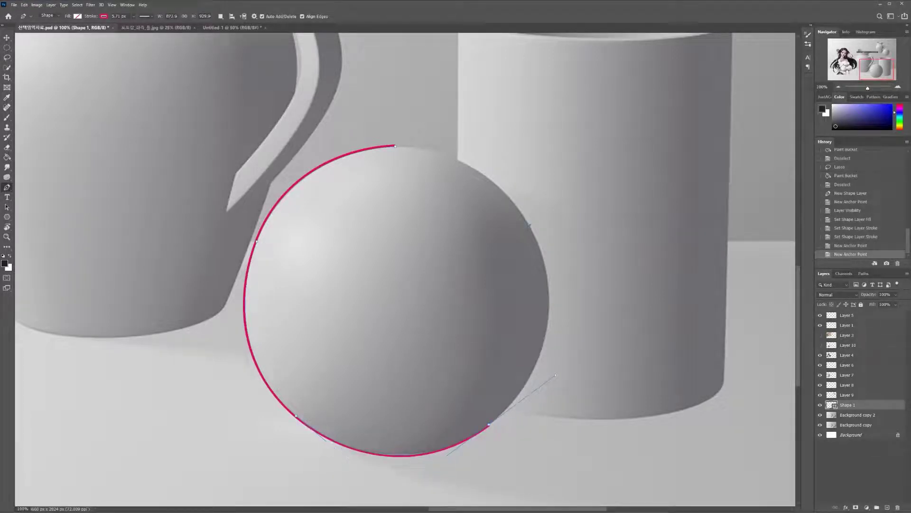
- Try closing the path with a curved anchor on the sphere's right edge, and undo the closure and that anchor
left_click_drag(511, 209, 564, 290)
left_click_drag(563, 287, 563, 287)
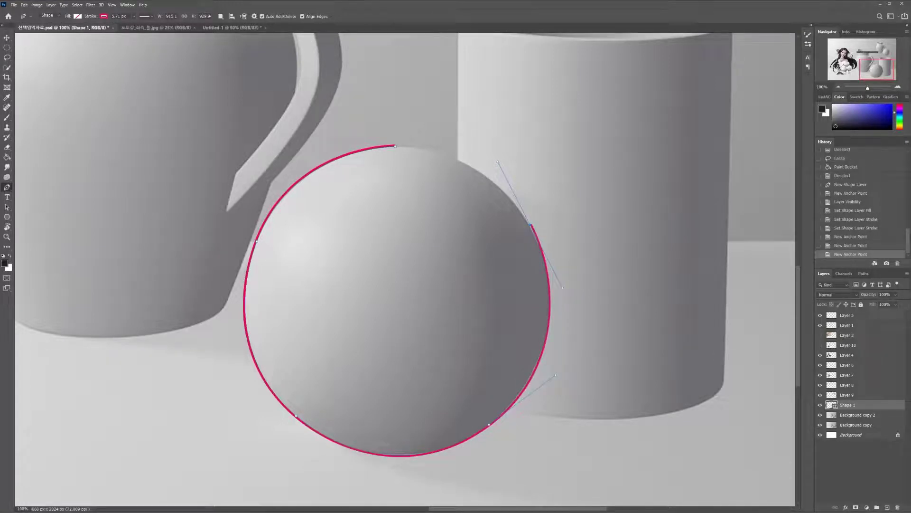
left_click(395, 146)
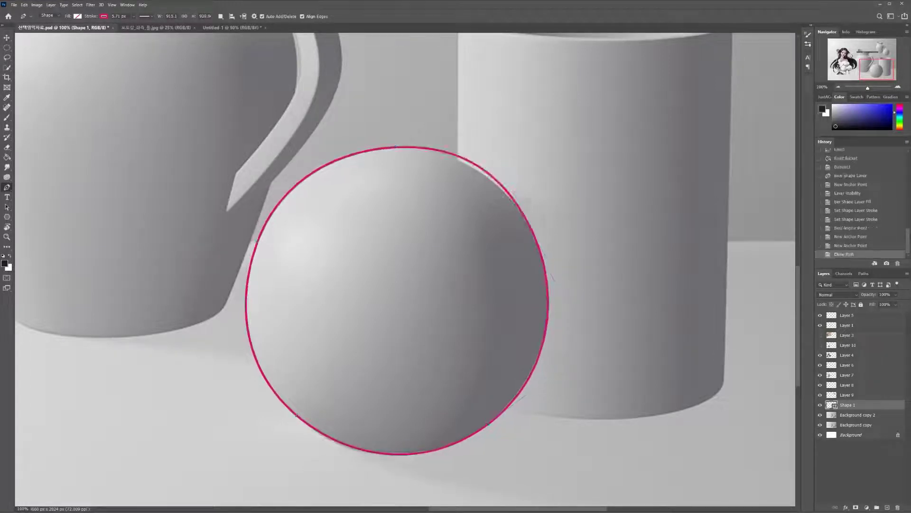
key("ctrl+z")
key("ctrl+z")
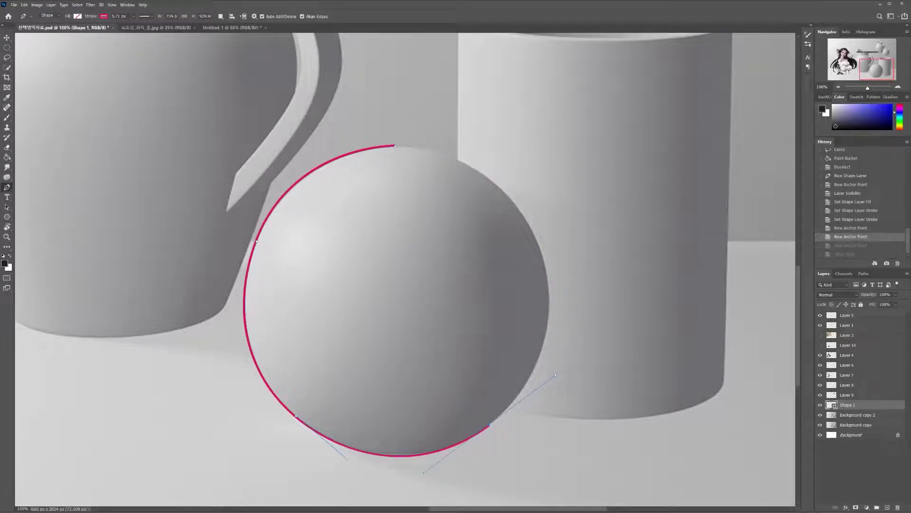
- Restore the curved anchor on the sphere's right edge and close the path at its top starting point with a curve fitted to the outline
key("ctrl+shift+z")
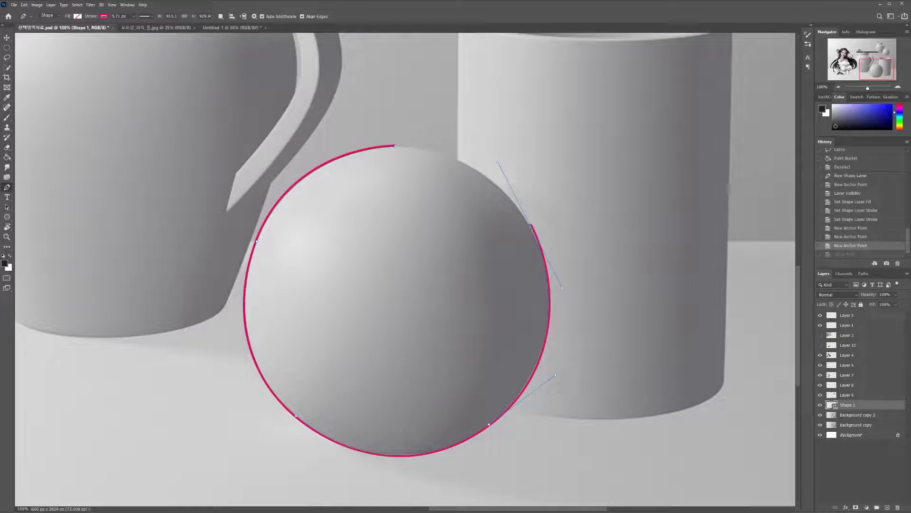
left_click_drag(498, 162, 528, 224)
key("ctrl+z")
key("ctrl+z")
key("ctrl+shift+z")
left_click_drag(395, 145, 407, 141)
left_click_drag(407, 142, 405, 145)
mouse_move(342, 156)
left_mouse_down()
mouse_move(350, 146)
mouse_move(345, 164)
mouse_move(356, 152)
left_mouse_up()
left_click_drag(361, 103, 342, 150)
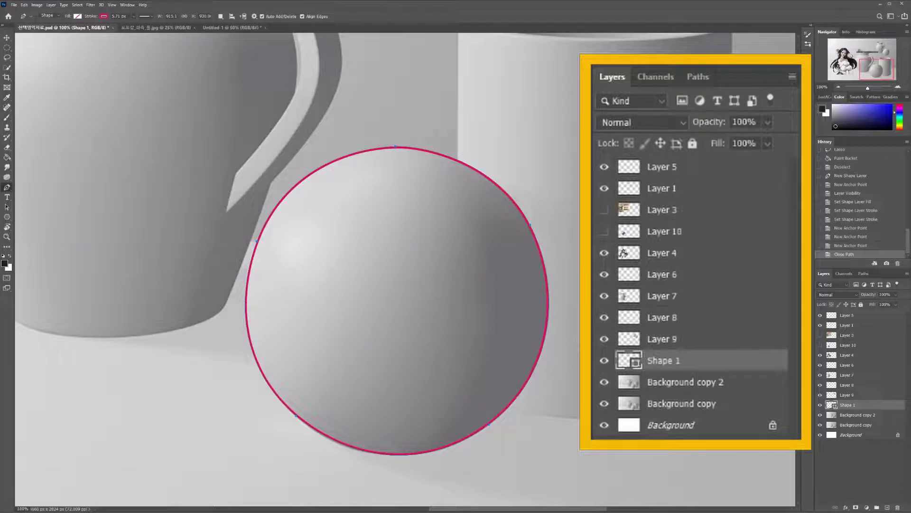
- Hide and show the Shape 1 layer several times to compare the closed outline with the sphere
key("ctrl+comma")
key("ctrl+comma")
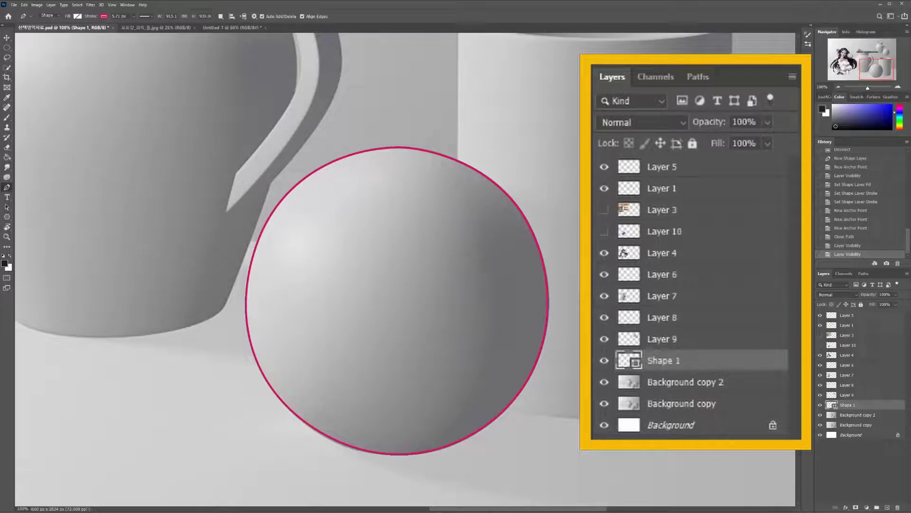
key("ctrl+comma")
key("ctrl+comma")
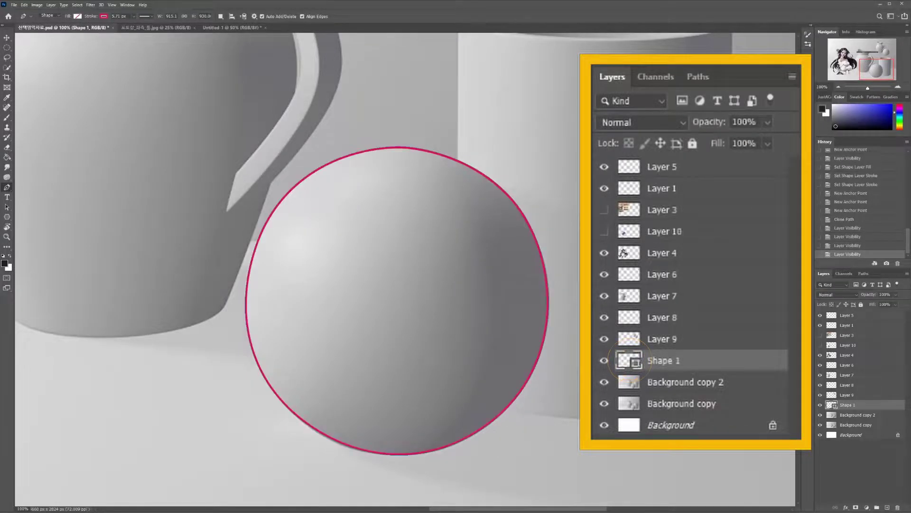
key("ctrl+comma")
key("ctrl+comma")
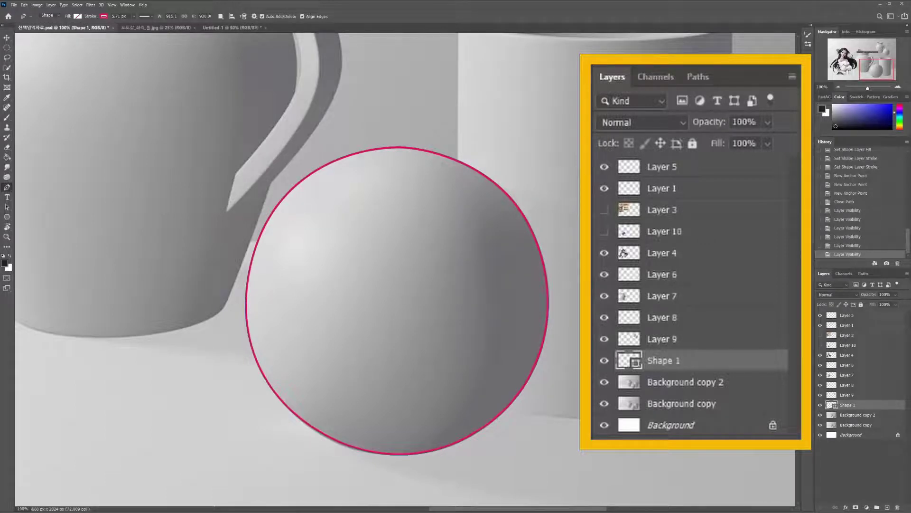
key("ctrl+comma")
key("ctrl+comma")
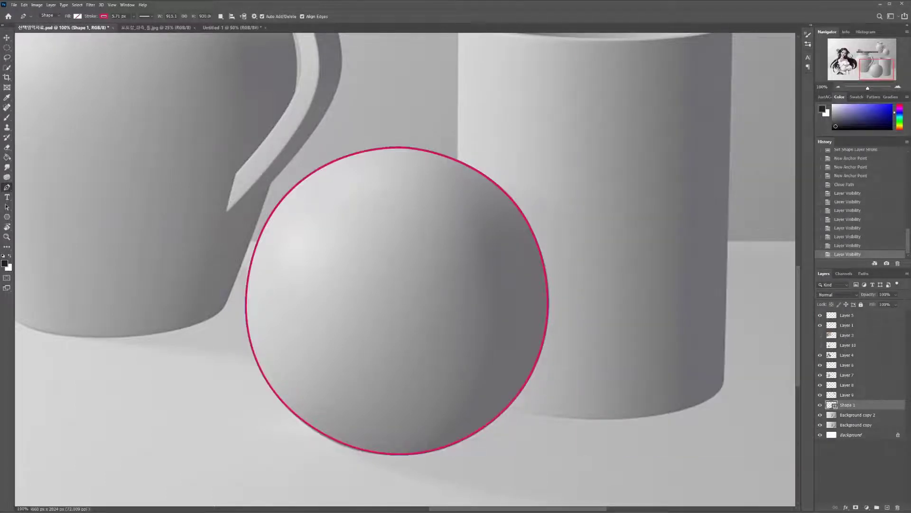
- Try solid fills on the closed shape, such as teal, red and pastel pink, blue, light orange and green
left_click(77, 16)
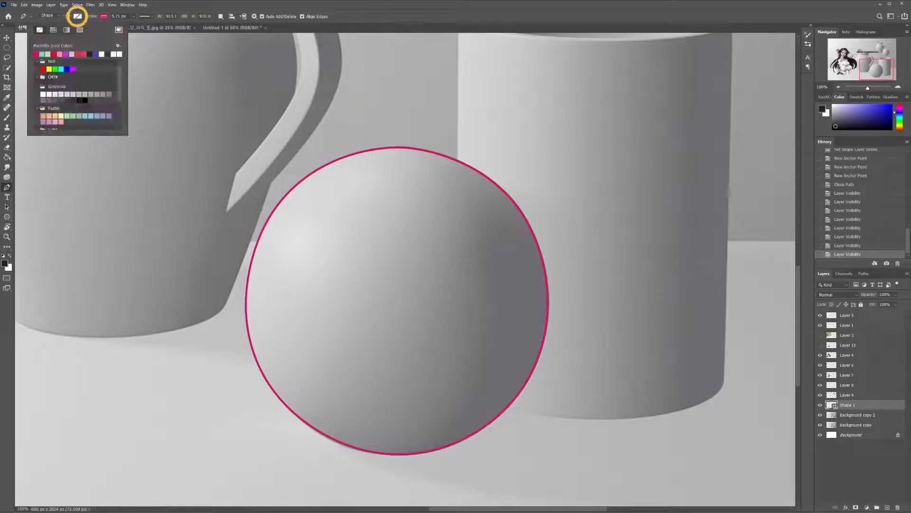
left_click(42, 54)
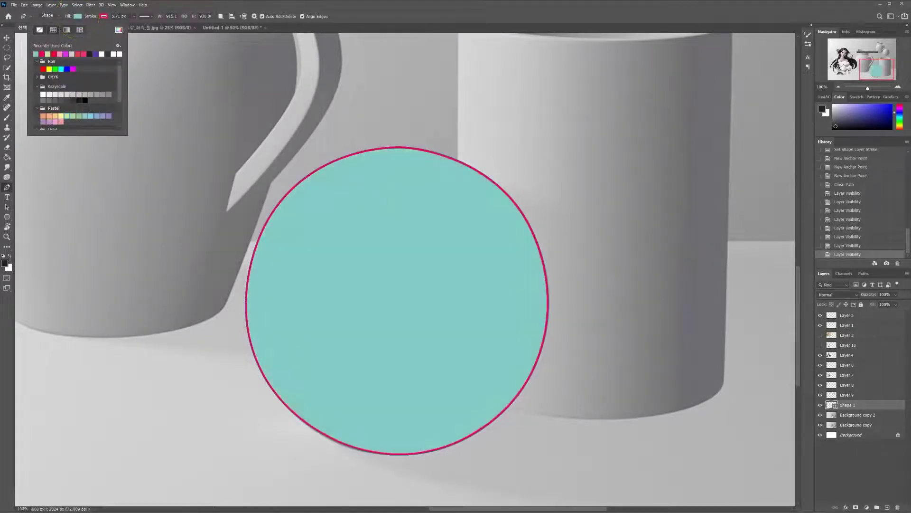
left_click(78, 54)
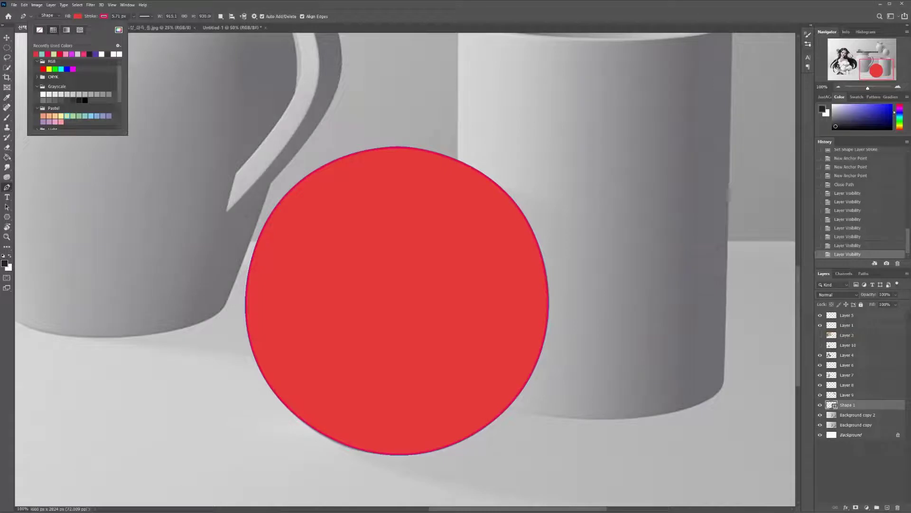
left_click(55, 116)
left_click(55, 122)
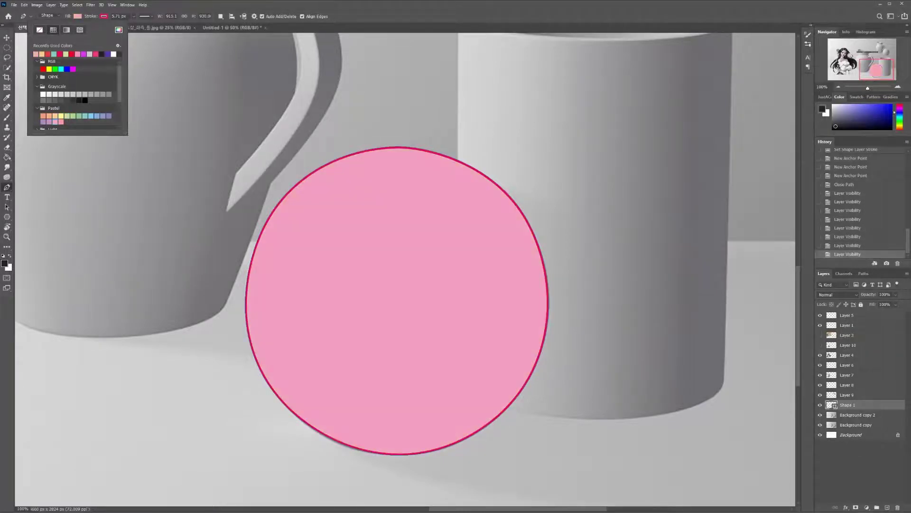
left_click(61, 121)
left_click(97, 116)
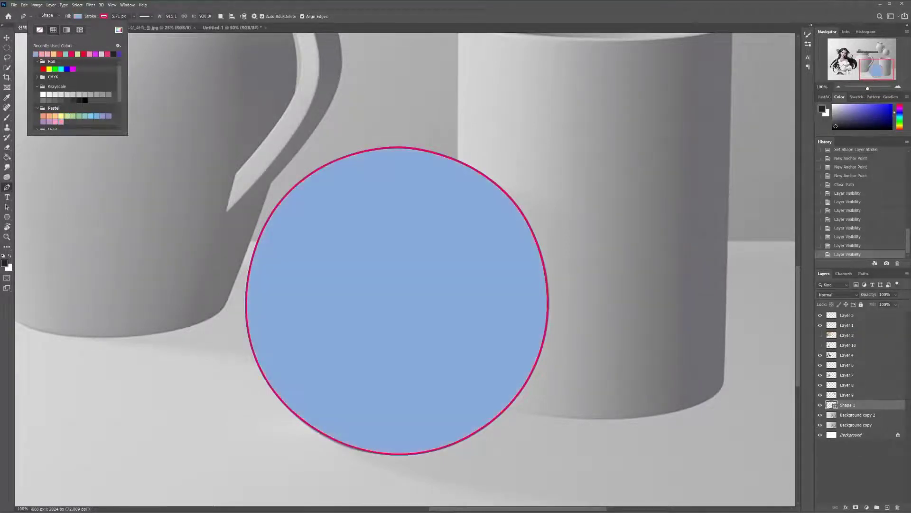
left_click(103, 116)
left_click(55, 115)
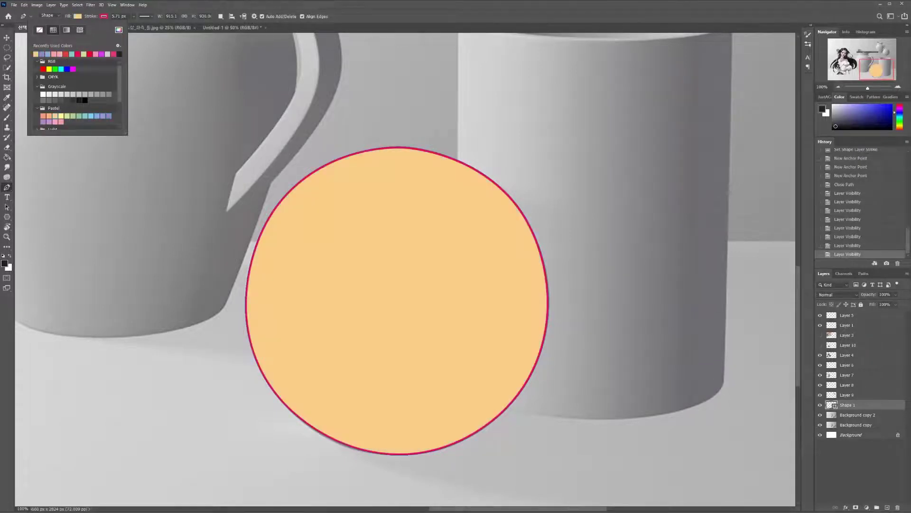
left_click(79, 116)
left_click(85, 116)
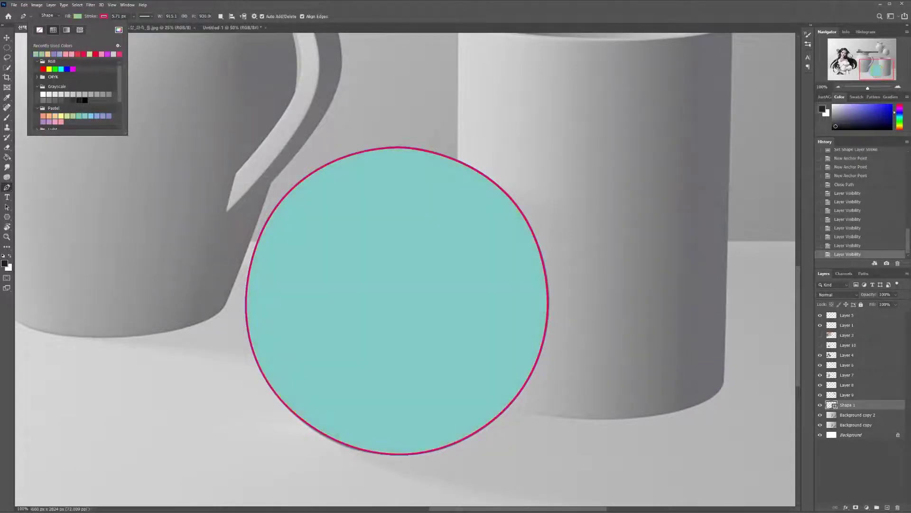
left_click(67, 116)
left_click(61, 122)
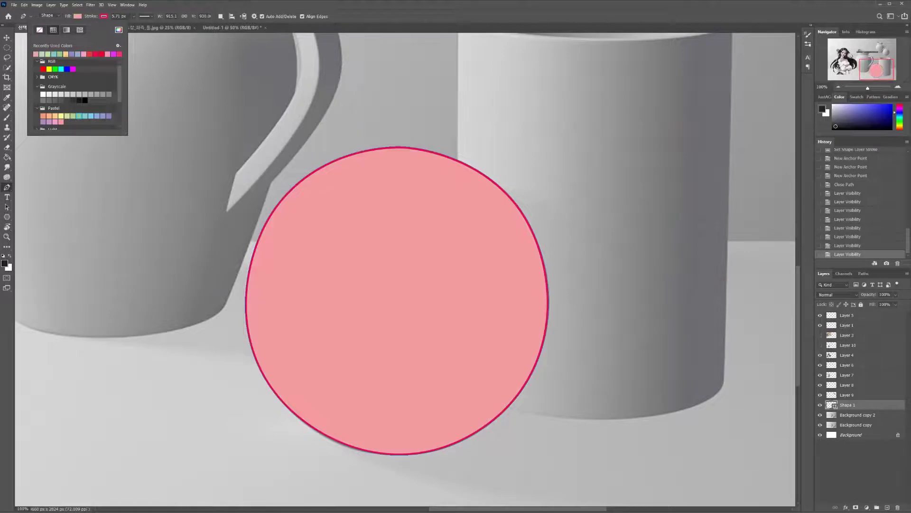
- Fill the circle with a linear gradient running from blue to teal
left_click(66, 30)
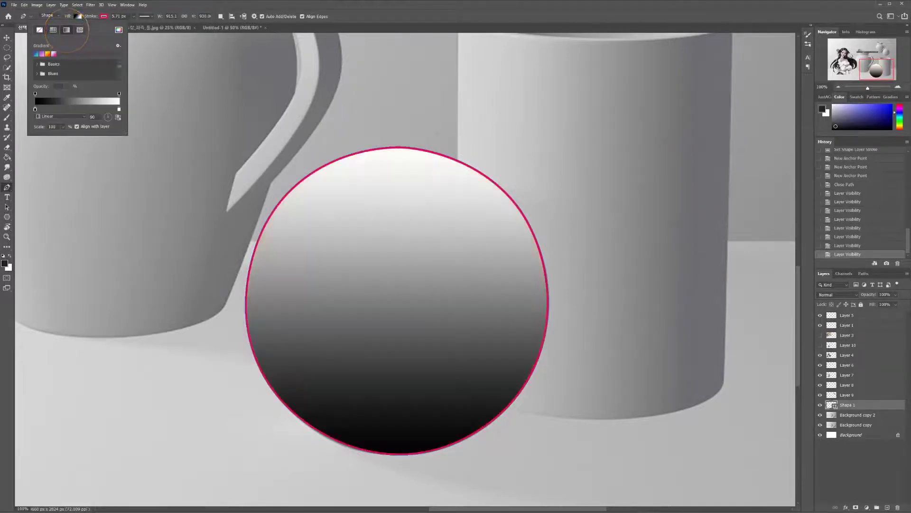
left_click(36, 54)
left_click(42, 53)
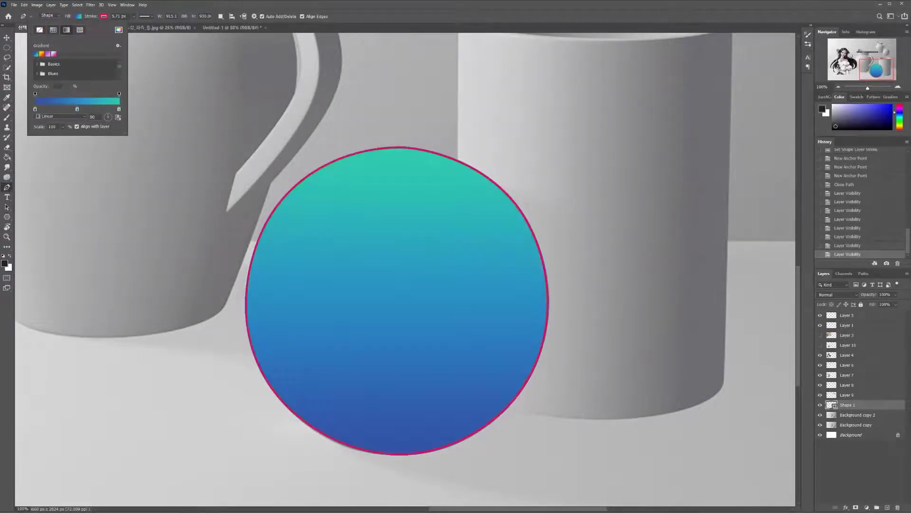
- Try other recent colours such as light blue and pale yellow on the circle's stroke, and return it to crimson
left_click(103, 16)
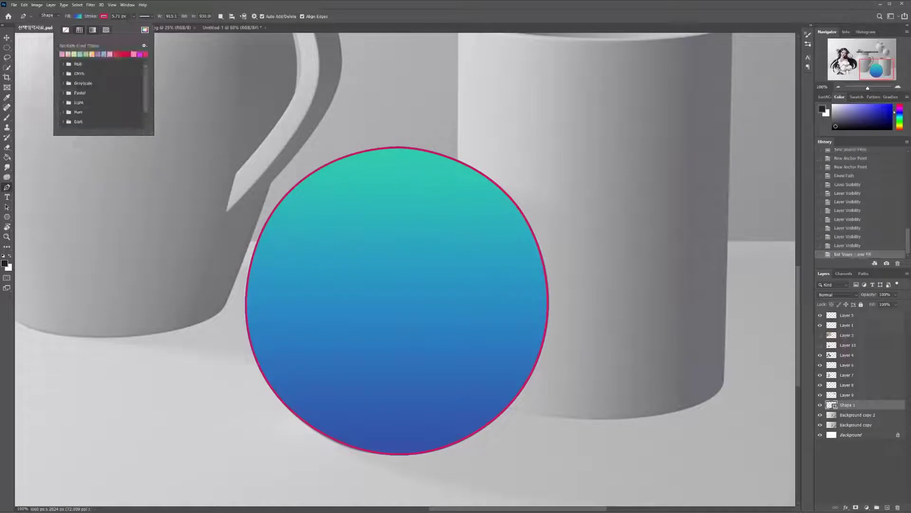
left_click(103, 54)
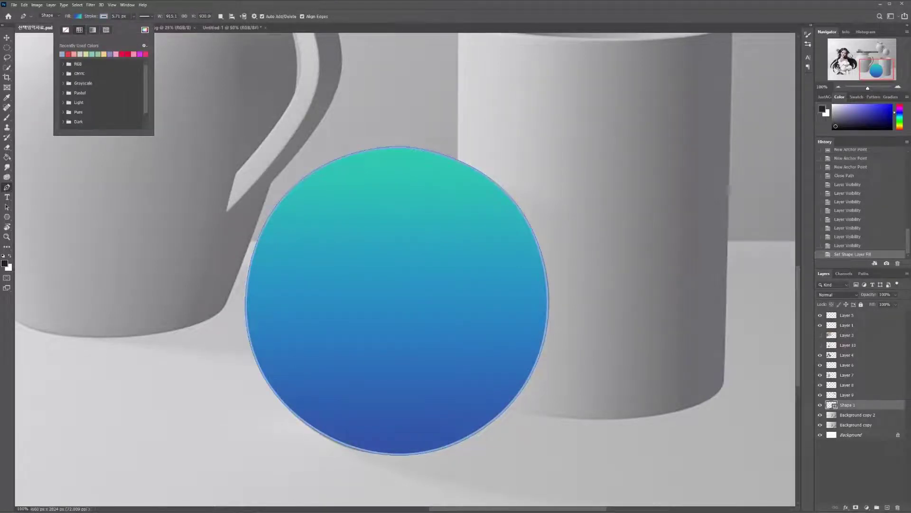
left_click(145, 54)
left_click(98, 54)
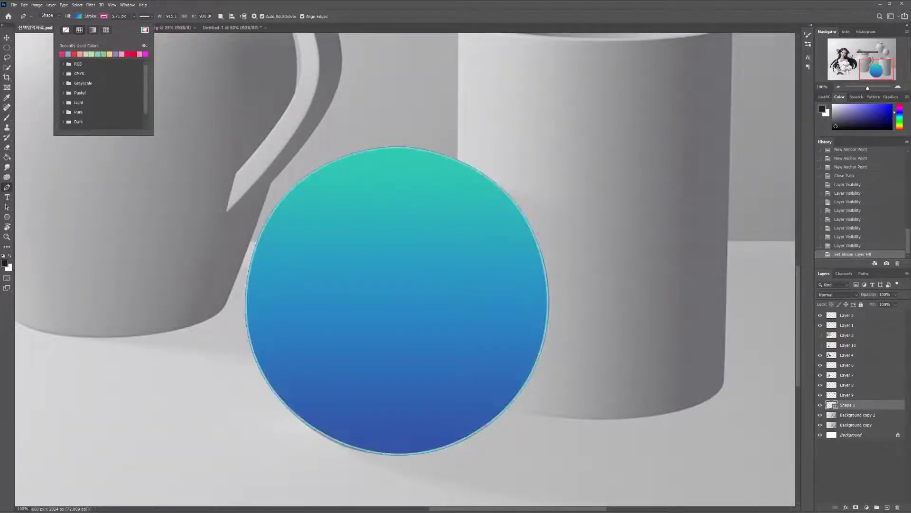
left_click(80, 54)
left_click(98, 54)
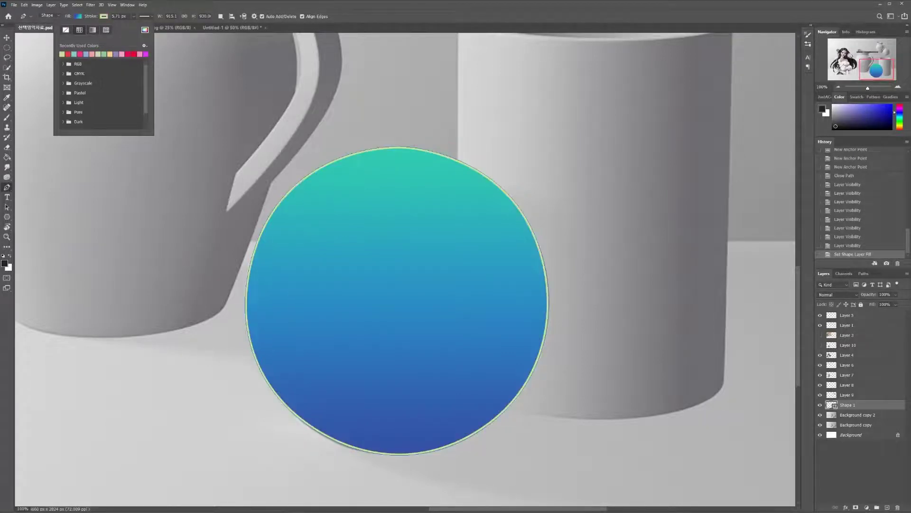
left_click(110, 54)
left_click(115, 54)
left_click(127, 54)
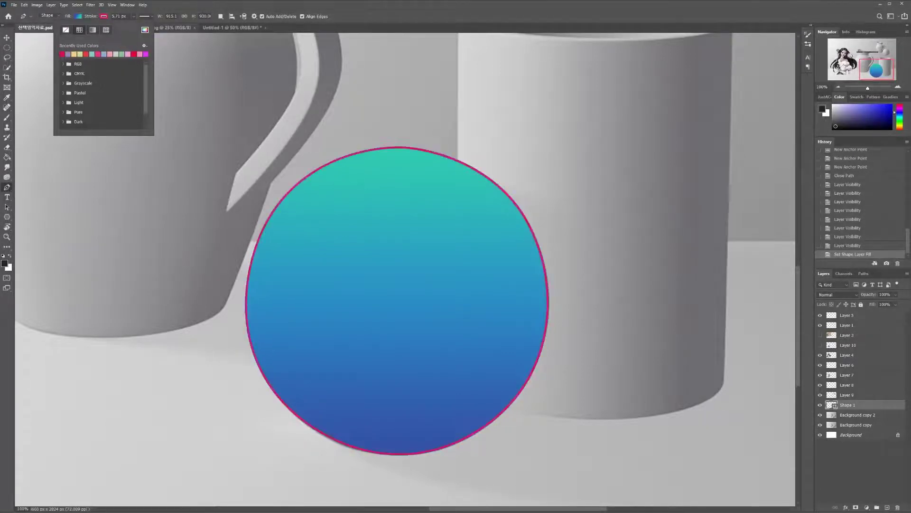
- Thicken the circle's stroke to about 28.79 px
left_click(145, 16)
left_click(133, 17)
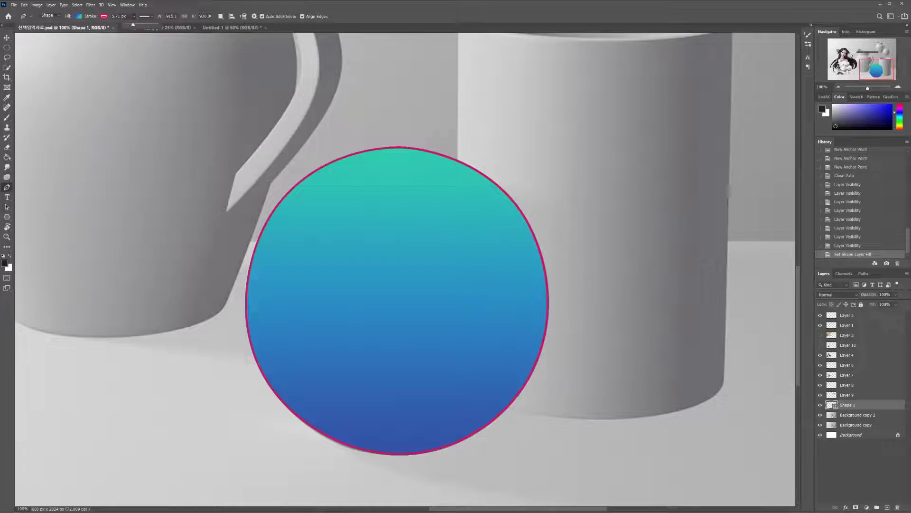
mouse_move(133, 24)
left_mouse_down()
mouse_move(180, 24)
mouse_move(164, 24)
left_mouse_up()
mouse_move(163, 25)
left_mouse_down()
mouse_move(176, 25)
mouse_move(166, 25)
left_mouse_up()
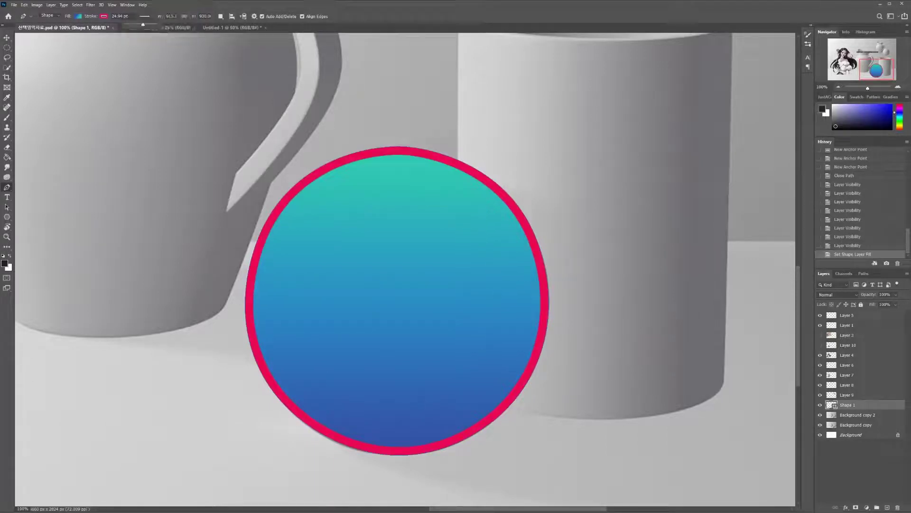
- Compare the solid, dashed and dotted line styles on the circle's stroke, and leave it dotted
left_click(146, 16)
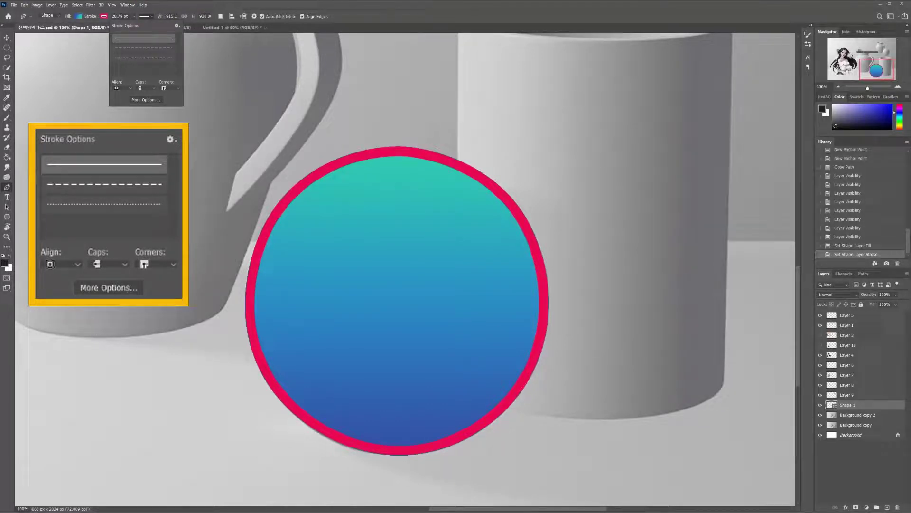
left_click(143, 48)
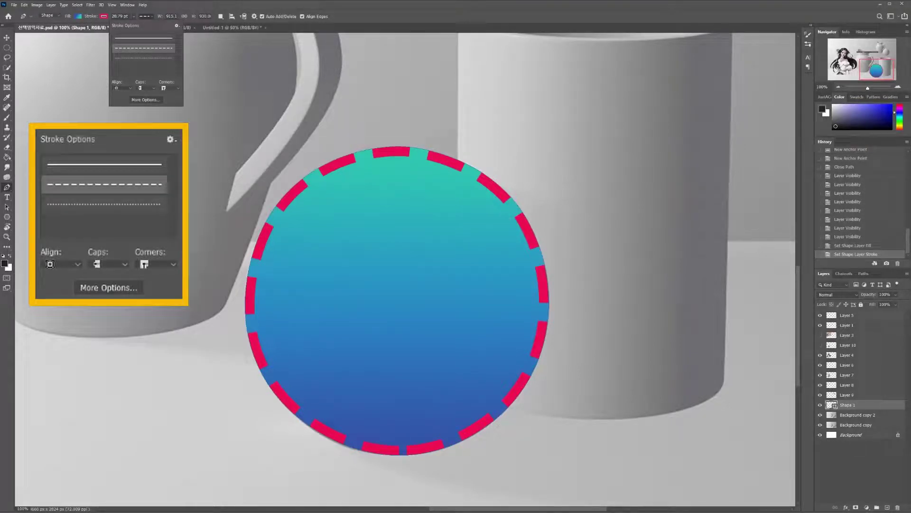
left_click(144, 58)
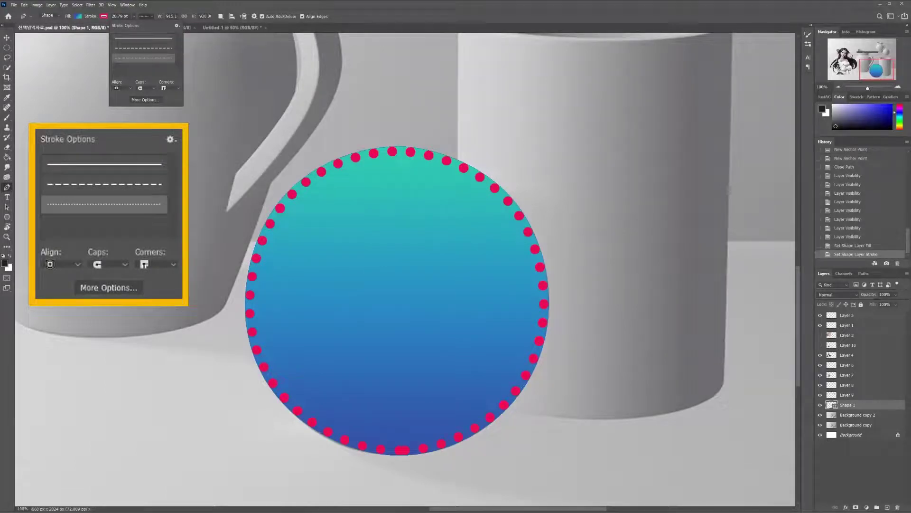
left_click(143, 48)
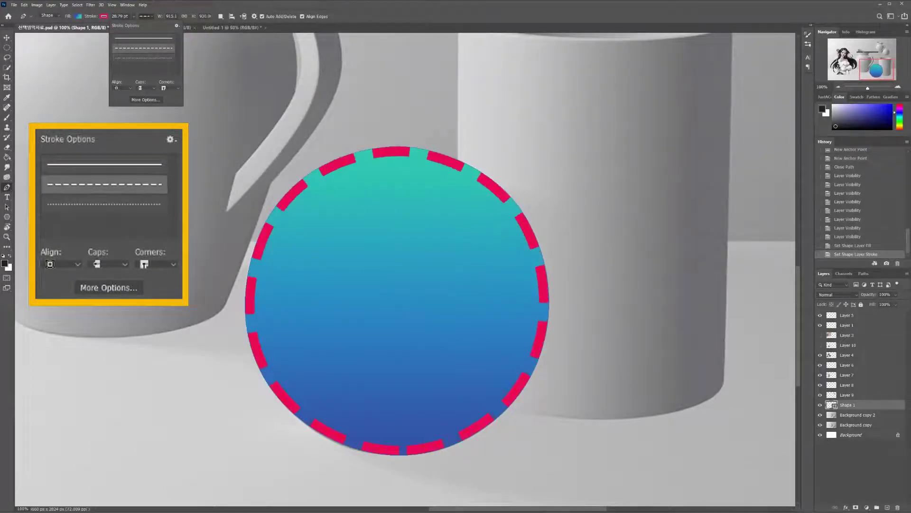
left_click(143, 38)
left_click(144, 48)
left_click(143, 58)
left_click(144, 48)
left_click(143, 38)
left_click(143, 48)
left_click(144, 58)
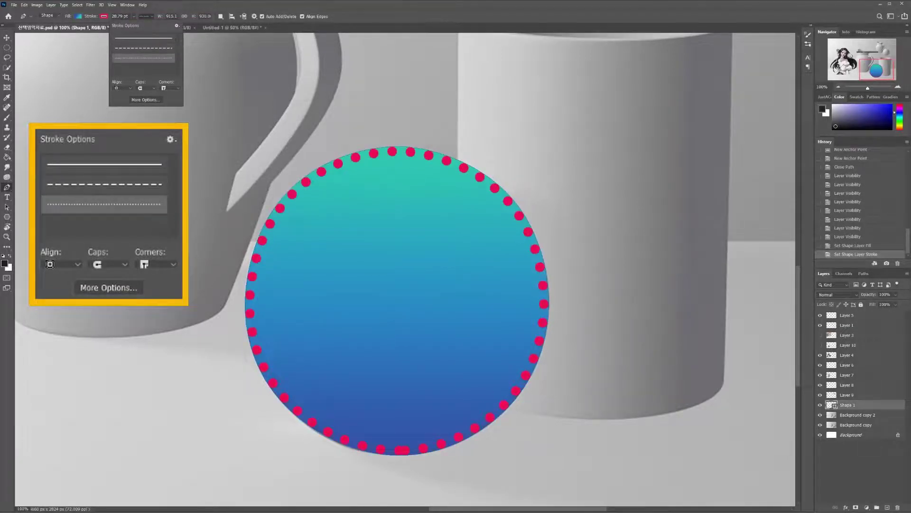
- Try butt caps on the dotted stroke, reapply the dotted style, and switch its caps to square
left_click(146, 88)
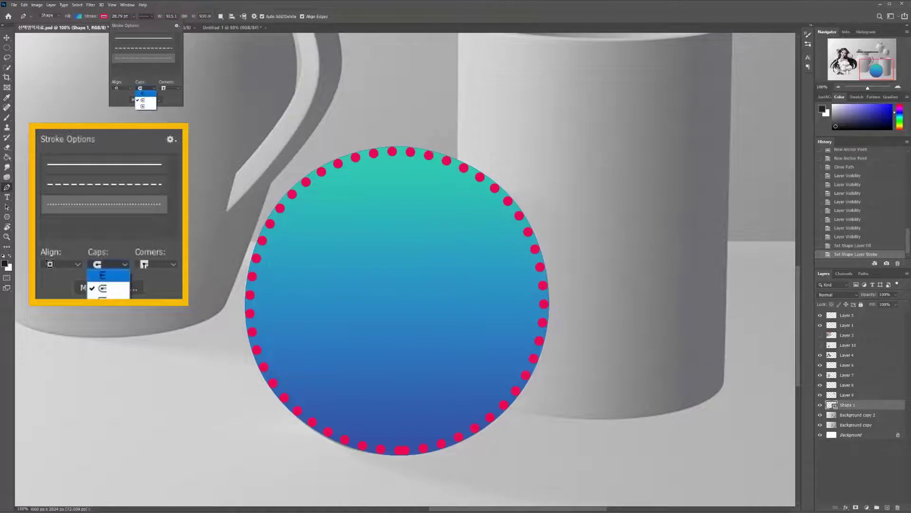
left_click(142, 93)
left_click(142, 88)
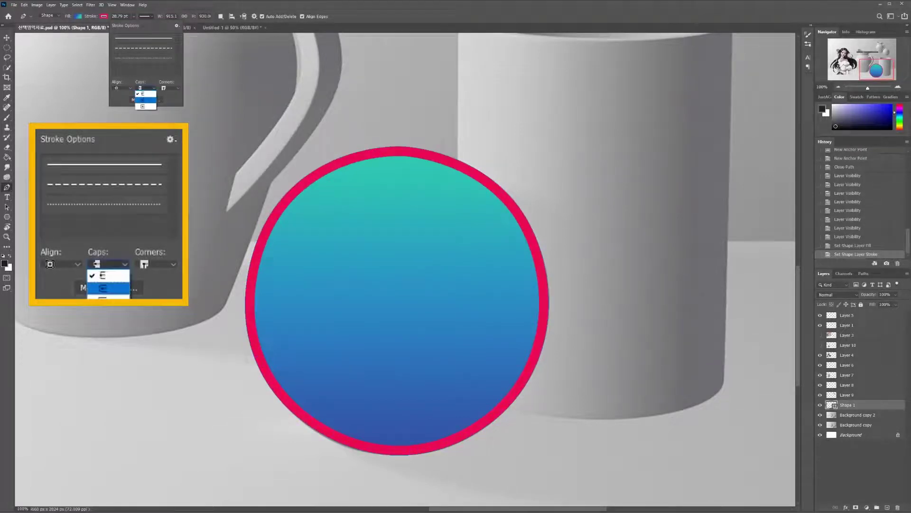
left_click(143, 93)
left_click(144, 58)
left_click(143, 88)
left_click(143, 106)
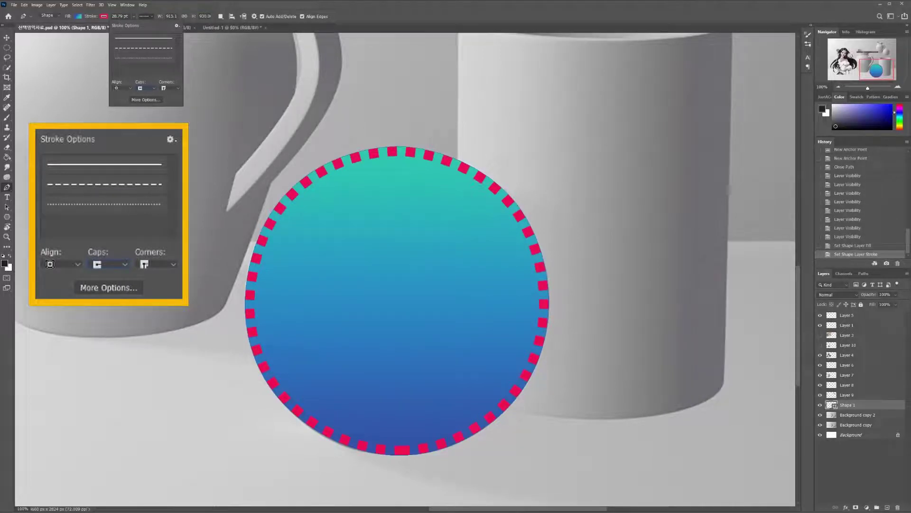
- Alternate the dotted stroke between round and square caps, and leave the caps round
left_click(141, 89)
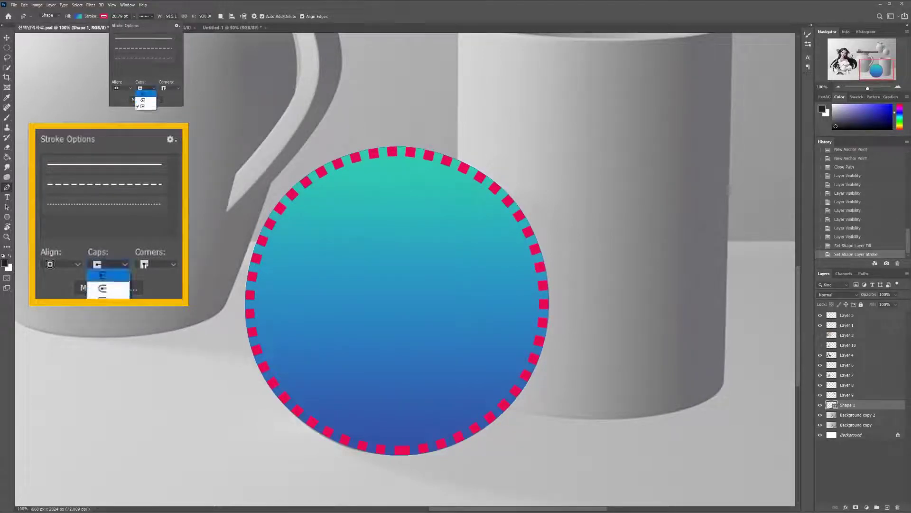
left_click(137, 100)
left_click(142, 89)
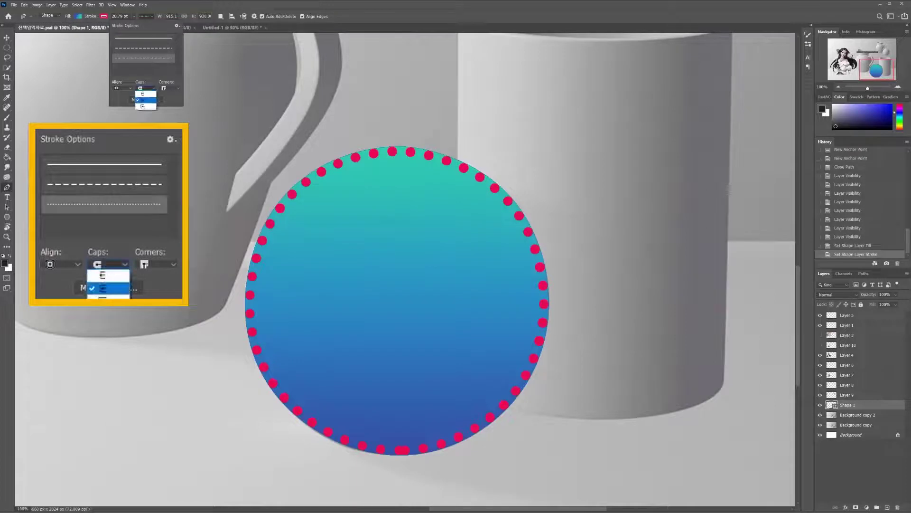
left_click(143, 107)
left_click(141, 88)
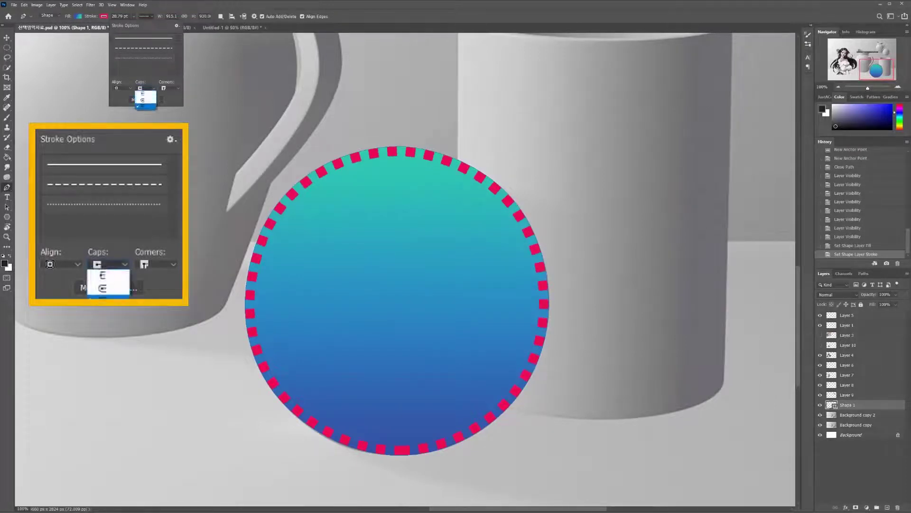
left_click(137, 99)
- Set the dotted stroke's alignment to centre on the circle's path
left_click(116, 88)
left_click(118, 99)
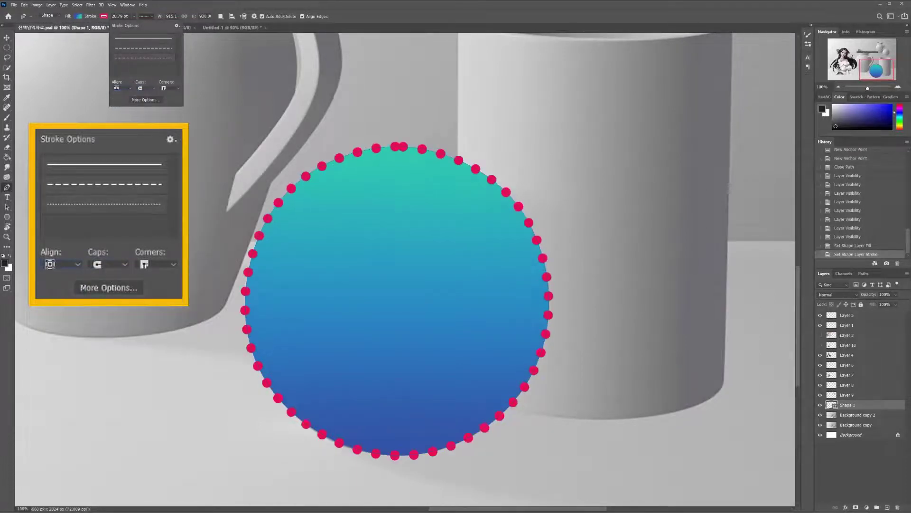
- Align the dotted stroke outside the circle's path and compare its corner types, leaving the corners round
left_click(116, 88)
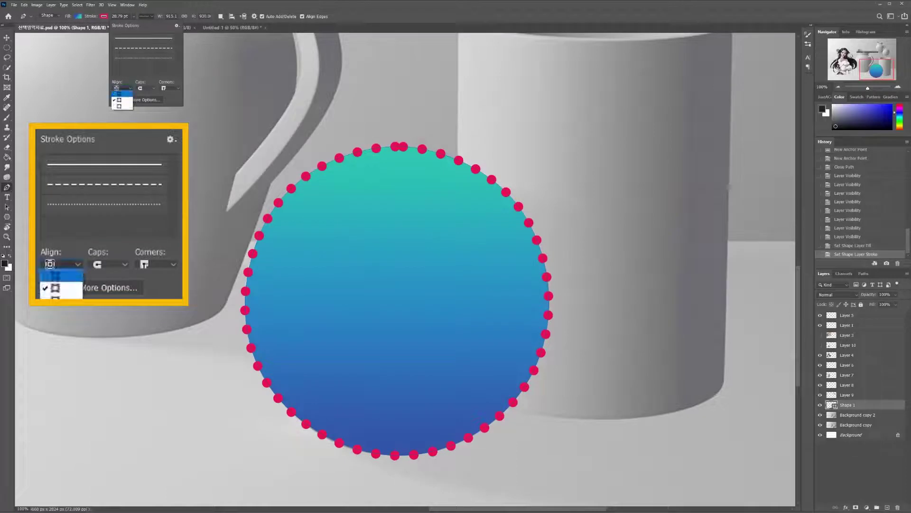
left_click(118, 107)
left_click(164, 88)
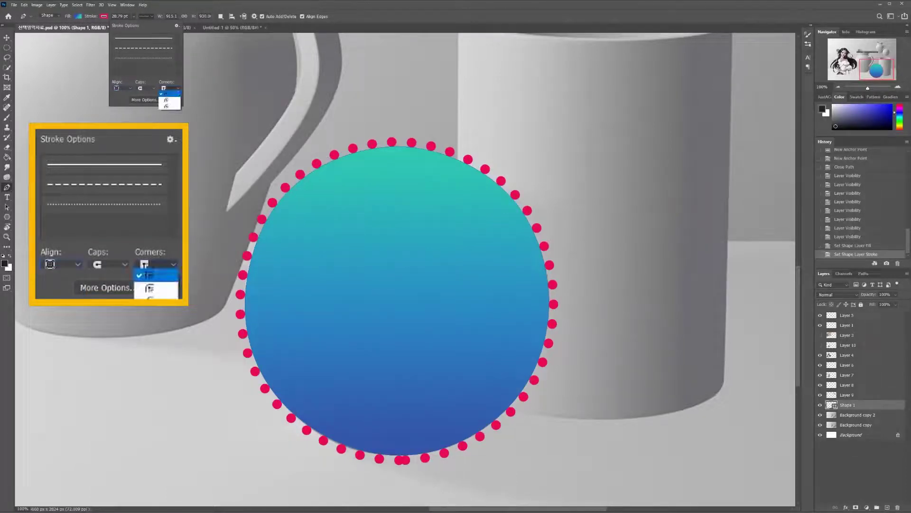
left_click(166, 99)
left_click(164, 88)
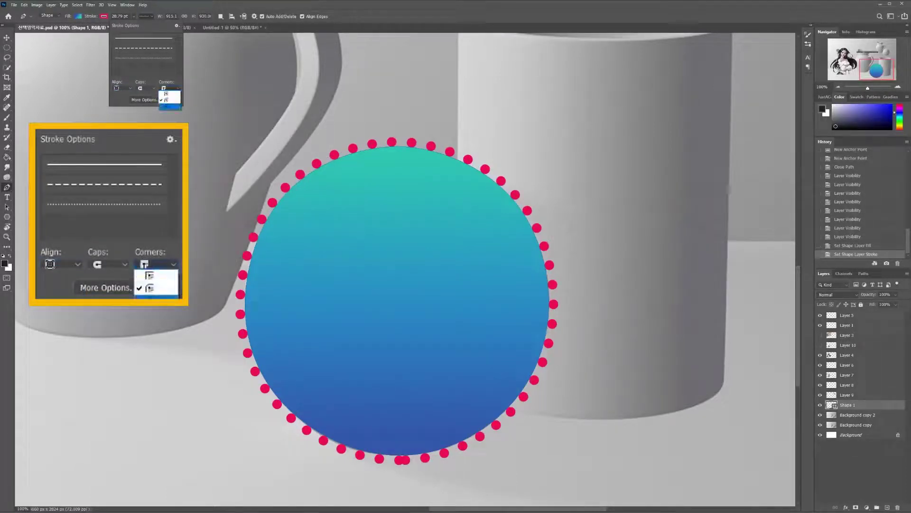
left_click(166, 92)
left_click(169, 88)
left_click(168, 99)
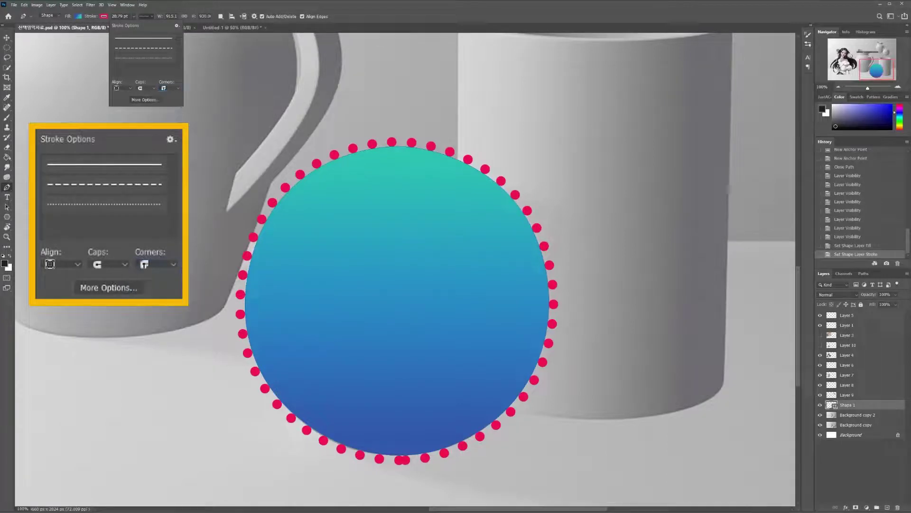
- Realign the circle's stroke to the centre of its path and switch the caps from round to butt
left_click(145, 88)
left_click(144, 98)
left_click(122, 88)
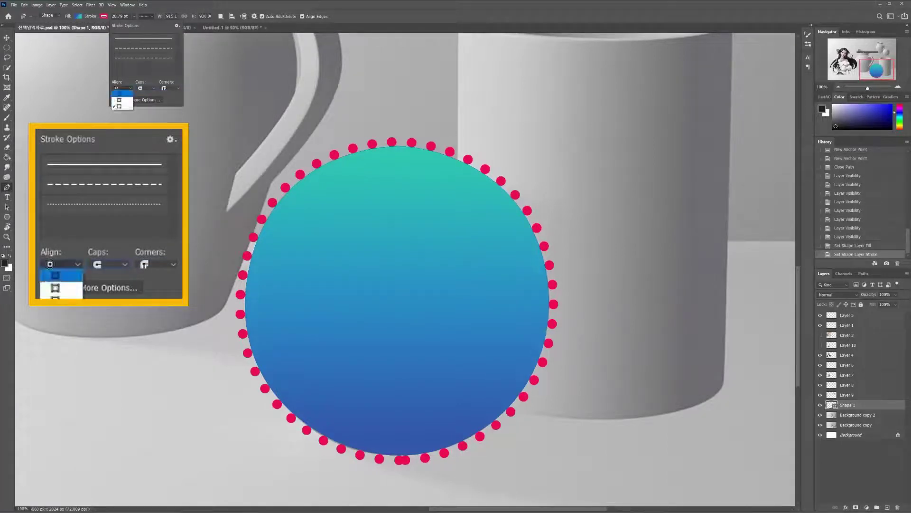
left_click(121, 99)
left_click(145, 88)
left_click(145, 93)
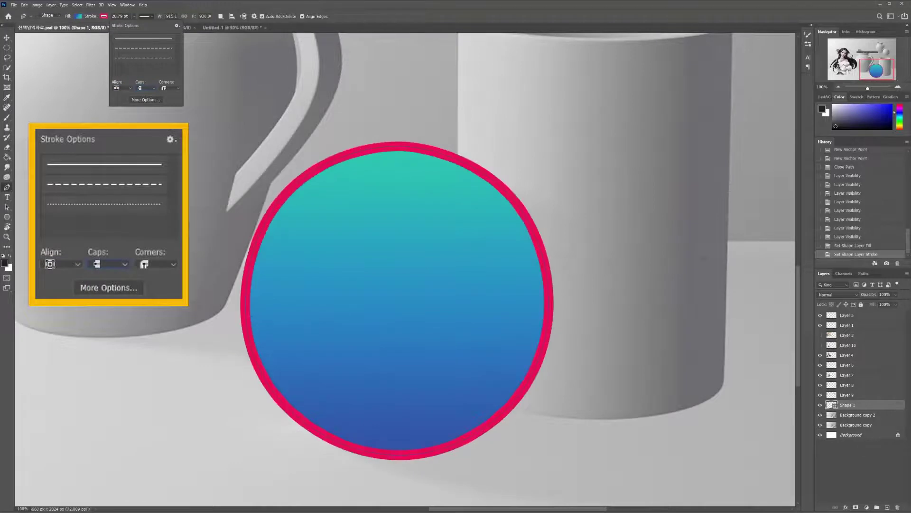
- Set the stroke's corners to miter and align the stroke inside the circle's path, keeping butt caps
left_click(164, 88)
left_click(166, 92)
left_click(140, 89)
left_click(143, 101)
left_click(116, 88)
left_click(118, 93)
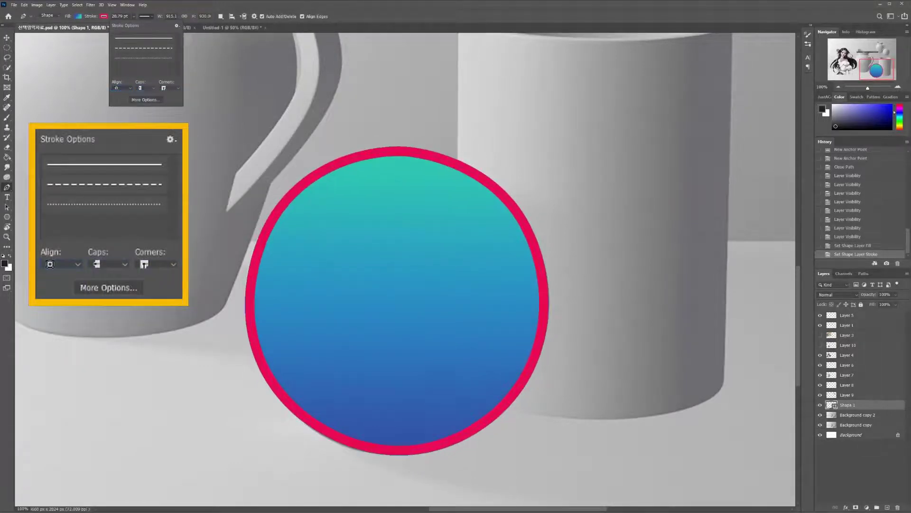
- Compare round and square caps on the inside-aligned stroke, and return it to butt caps
left_click(140, 89)
left_click(143, 97)
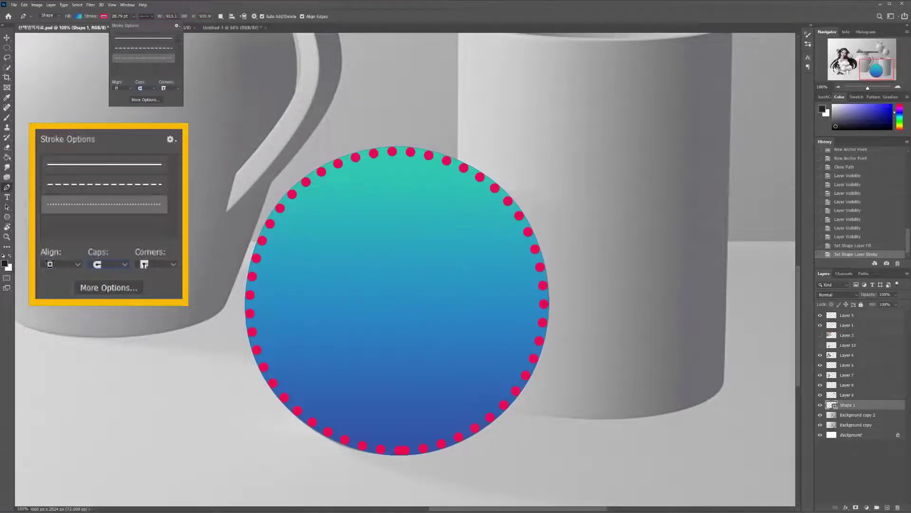
left_click(140, 88)
left_click(142, 100)
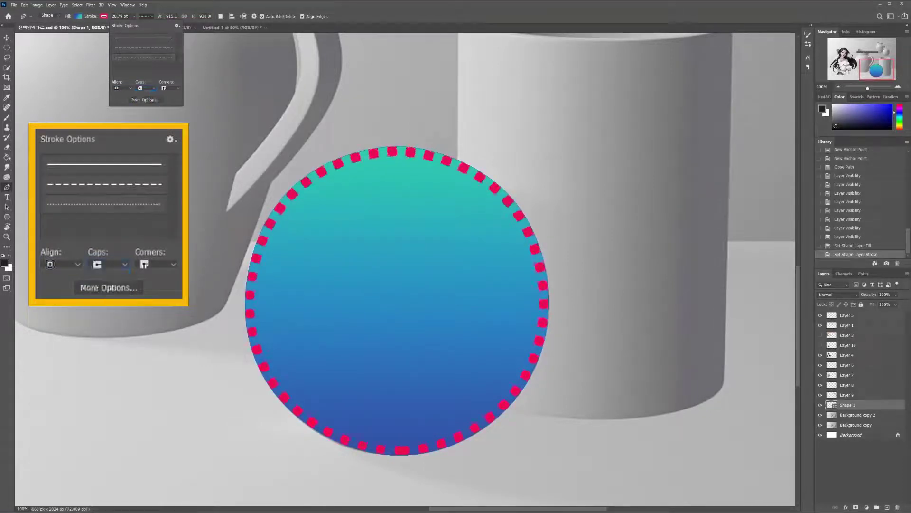
left_click(140, 88)
left_click(142, 93)
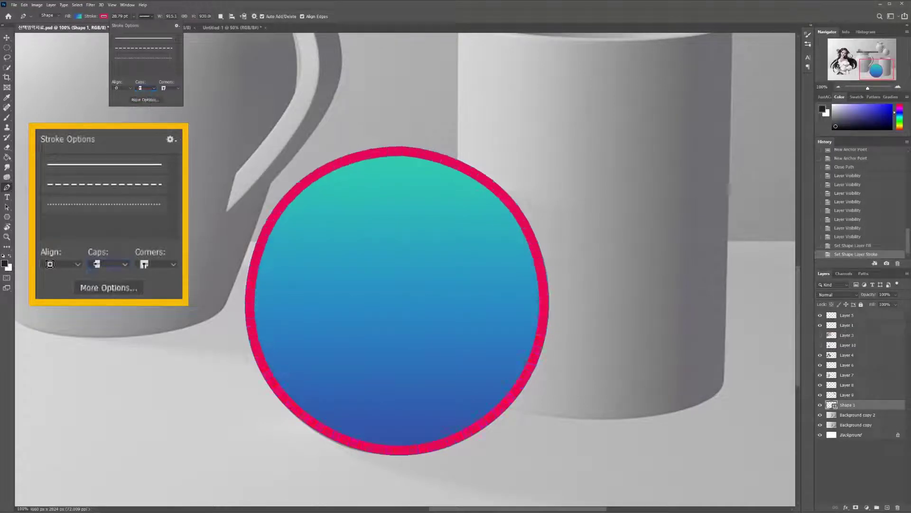
- Close the stroke options and select the Background copy 2 layer, with the Pen tool in Shape mode active
key("m")
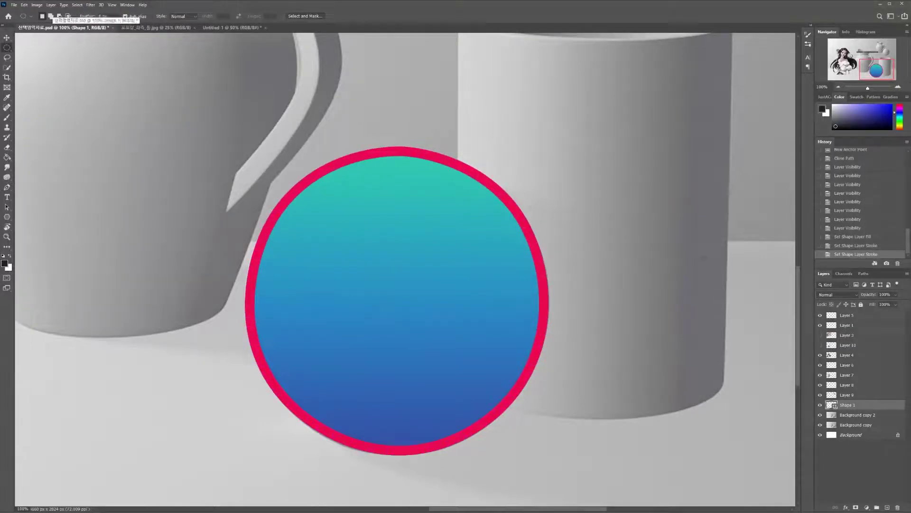
key("p")
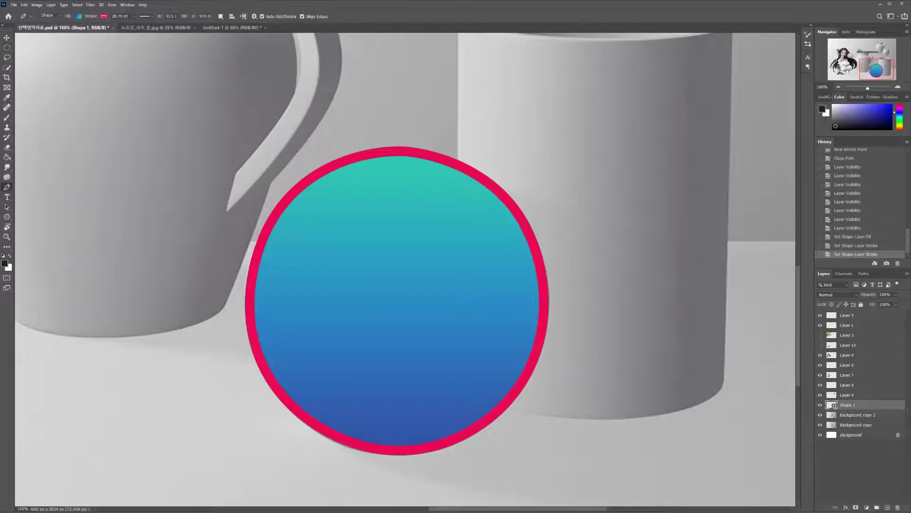
left_click_drag(492, 210, 404, 346)
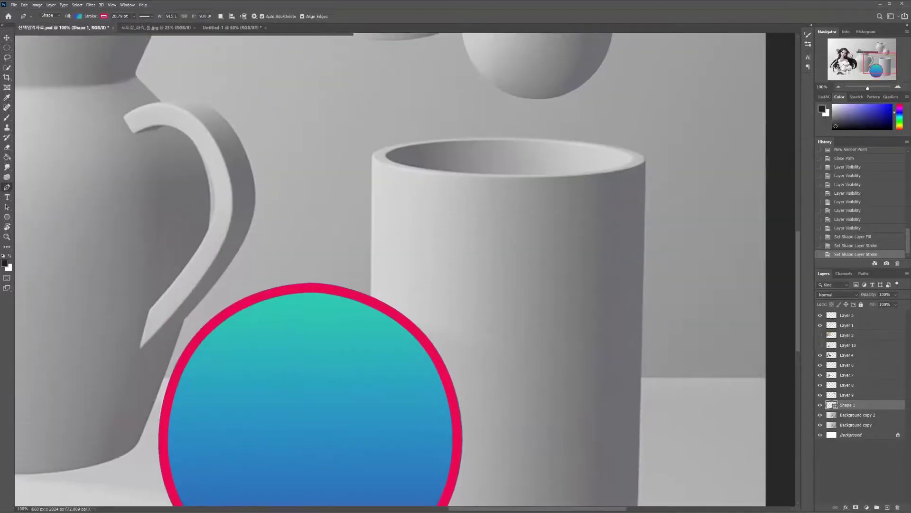
left_click(857, 414)
scroll(390, 270, "down", 2)
scroll(390, 269, "right", 2)
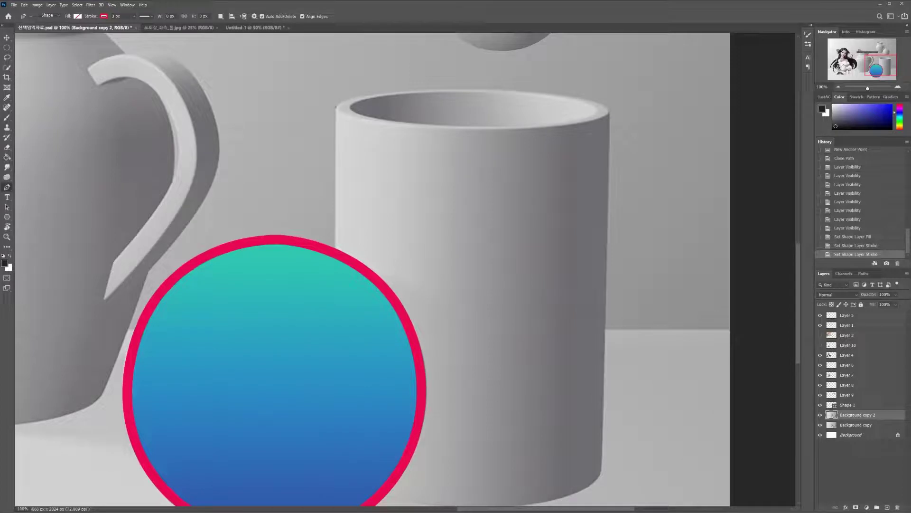
- Start a new shape by tracing the cylinder's back rim with one curved segment from its left to its right corner
left_click_drag(336, 107, 350, 91)
left_click_drag(609, 110, 622, 143)
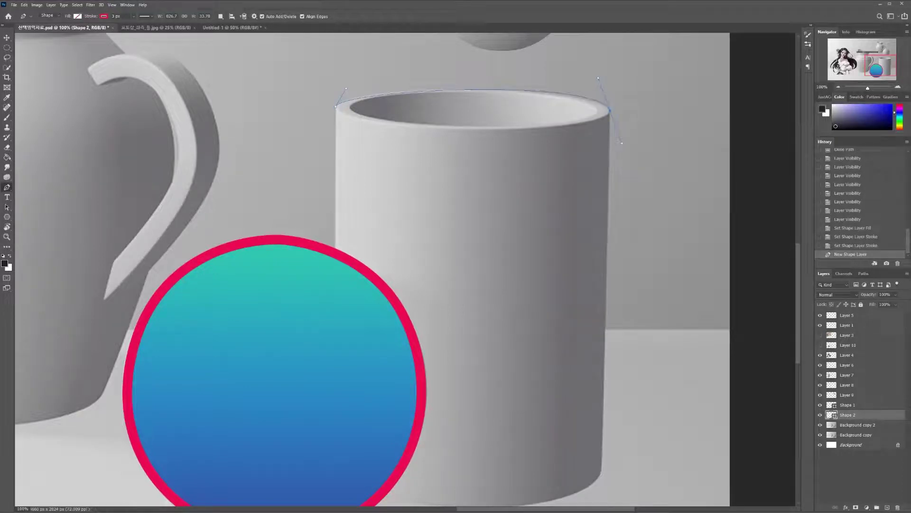
left_click_drag(622, 143, 619, 118)
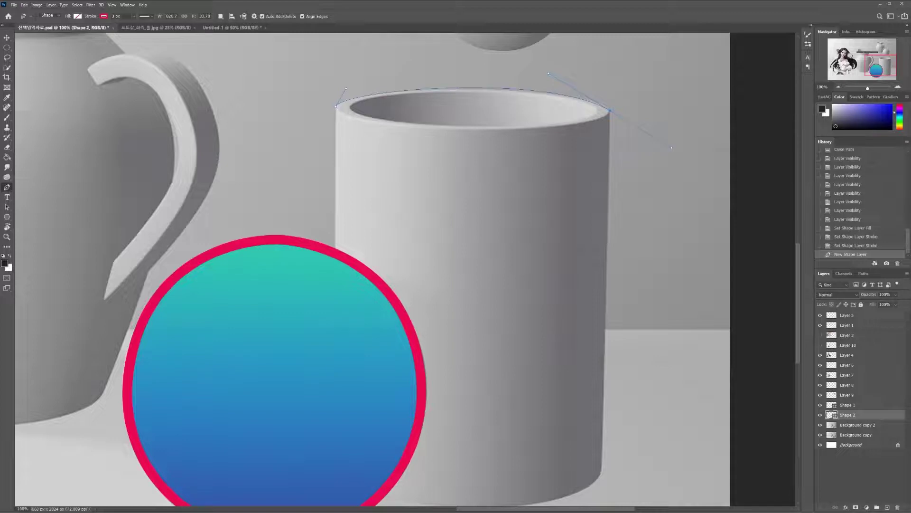
left_click_drag(672, 148, 670, 152)
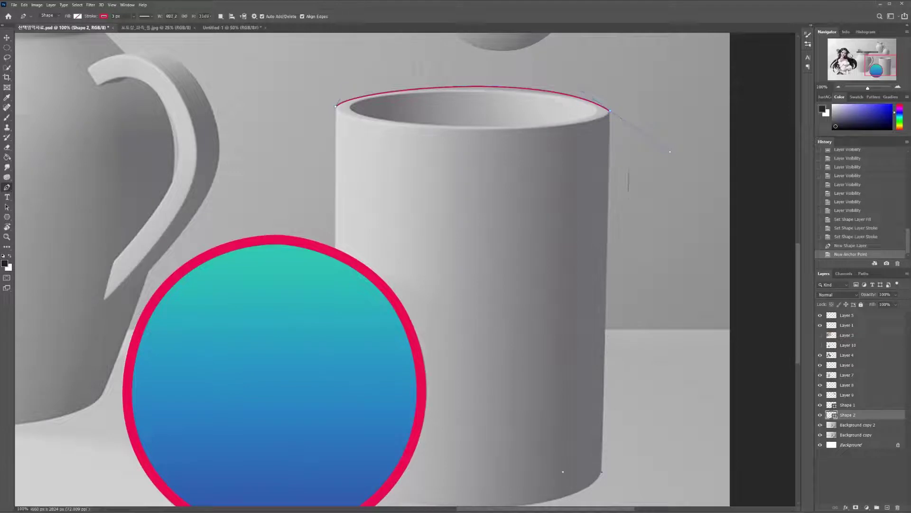
- Try to continue the path from the rim's right corner down to the cylinder's base with the direction handle still attached
key("ctrl+z")
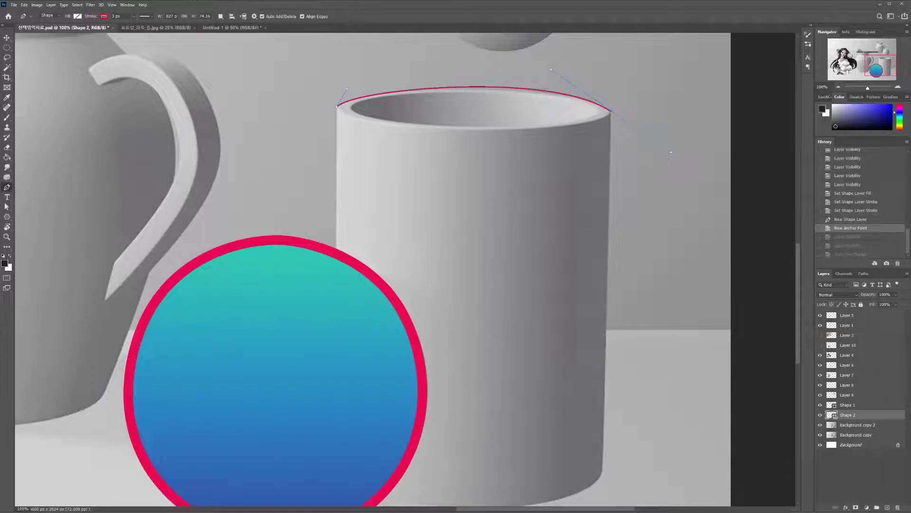
left_click(602, 470)
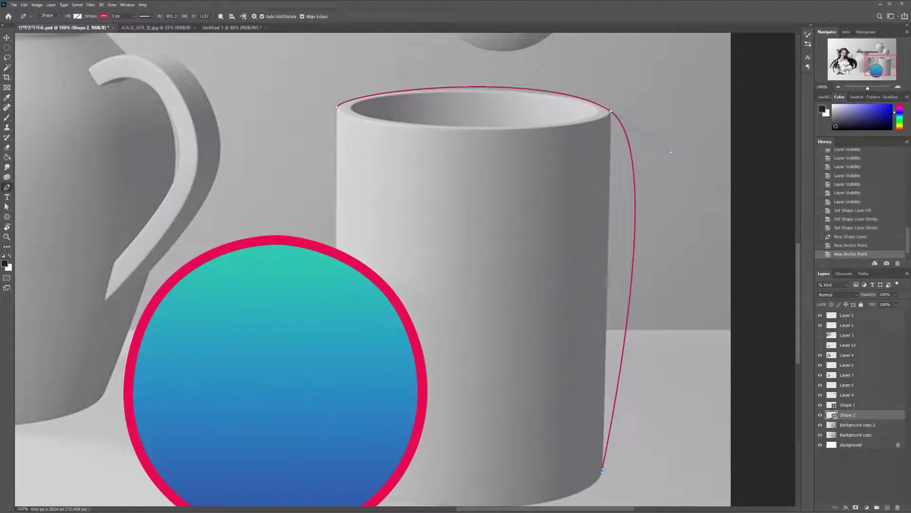
key("ctrl+z")
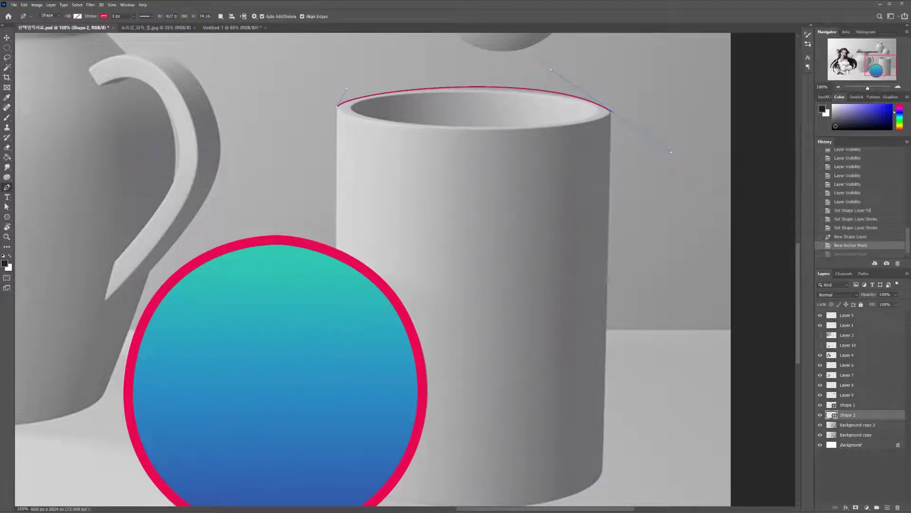
- Remove the outgoing direction handle from the anchor at the rim's right corner, comparing it by undoing and redoing the removal
key("ctrl+plus")
left_click_drag(611, 111, 378, 352)
left_click_drag(601, 207, 445, 253)
scroll(401, 266, "up", 1)
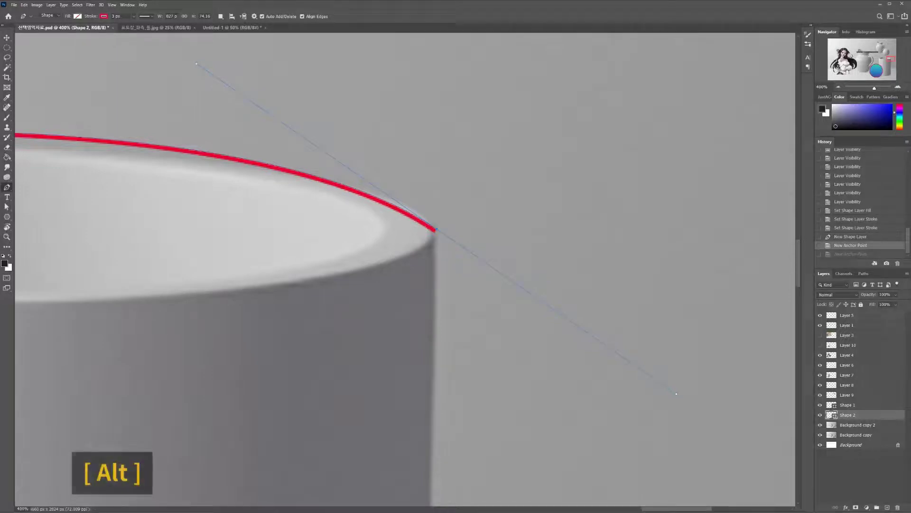
left_click(436, 230, "alt")
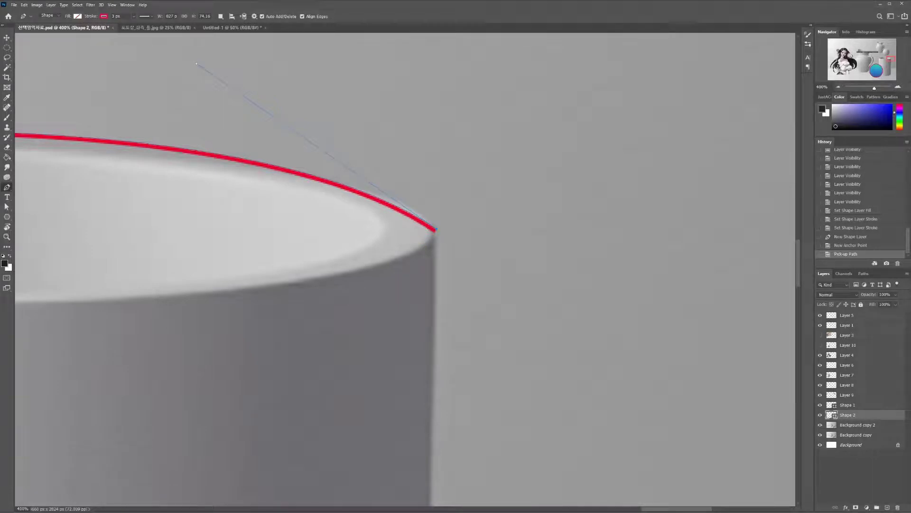
key("ctrl+z")
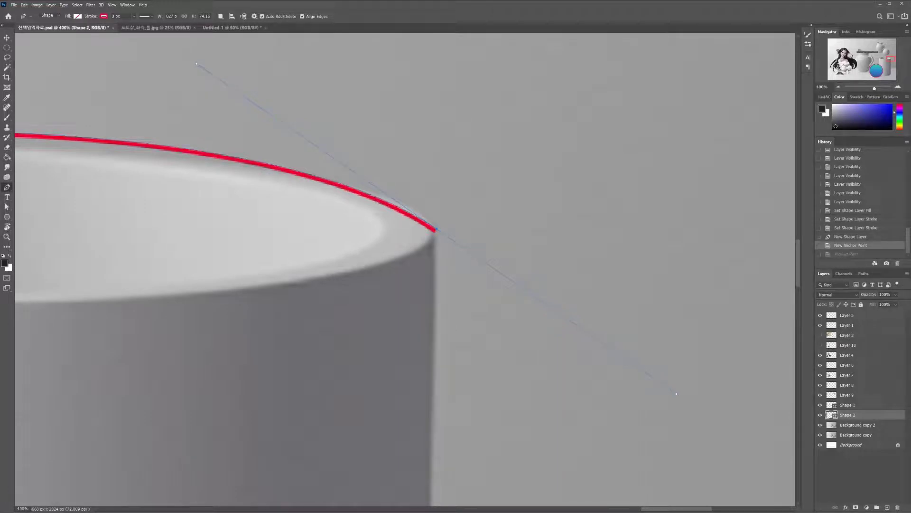
key("ctrl+shift+z")
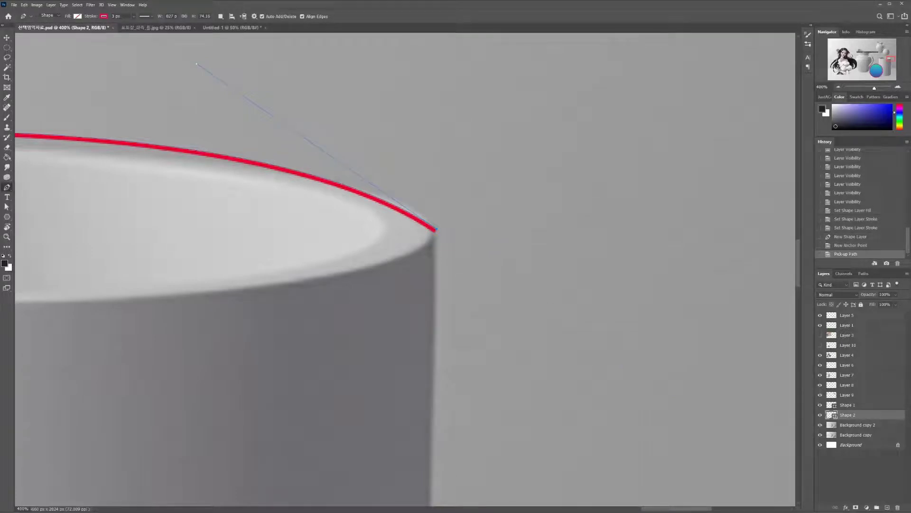
- Add a straight segment from the rim's right corner down the cylinder's side to its lower right corner
key("ctrl+minus")
key("ctrl+minus")
key("ctrl+minus")
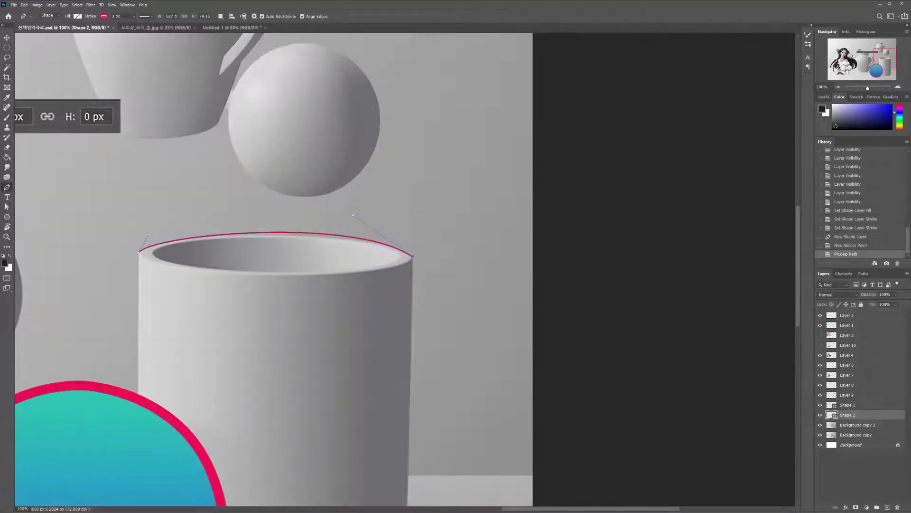
left_click_drag(332, 332, 362, 173)
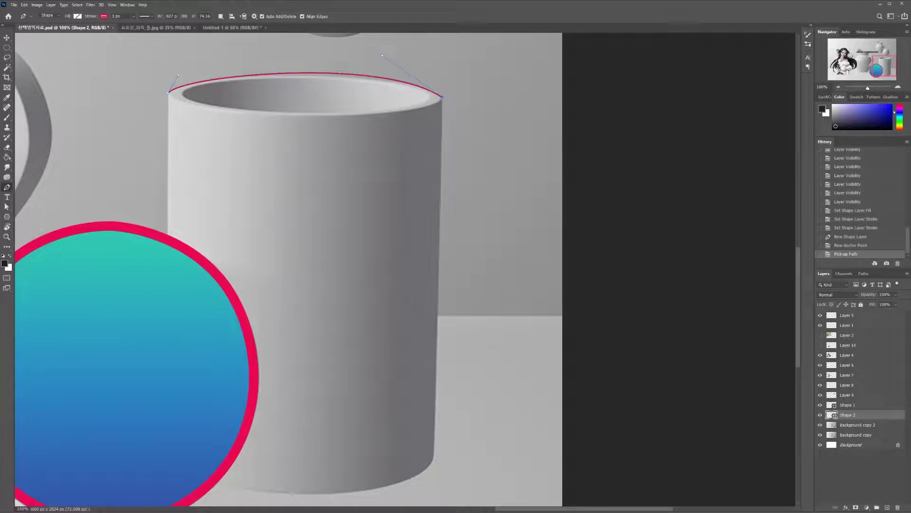
left_click(434, 457)
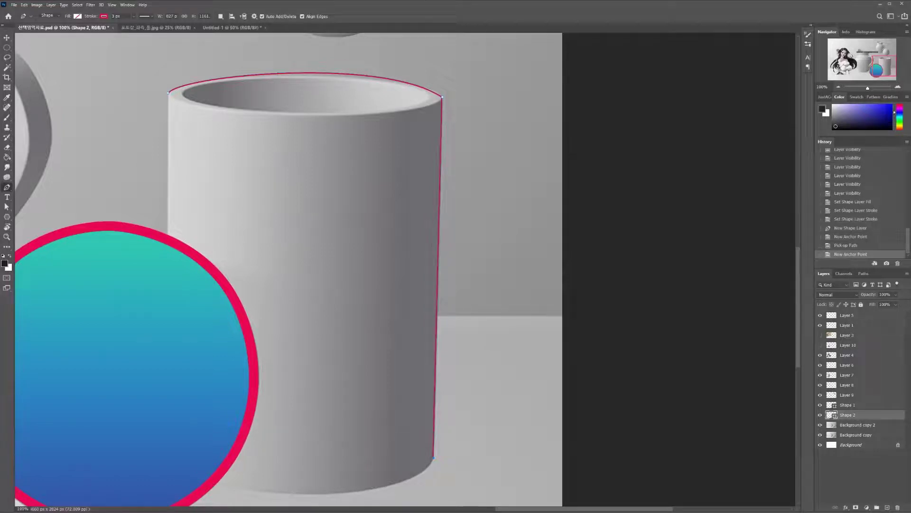
- Hide the Shape 1 layer and trace the cylinder's bottom edge with a curved segment ending at the sphere's outline
left_click_drag(333, 266, 473, 227)
left_click(820, 405)
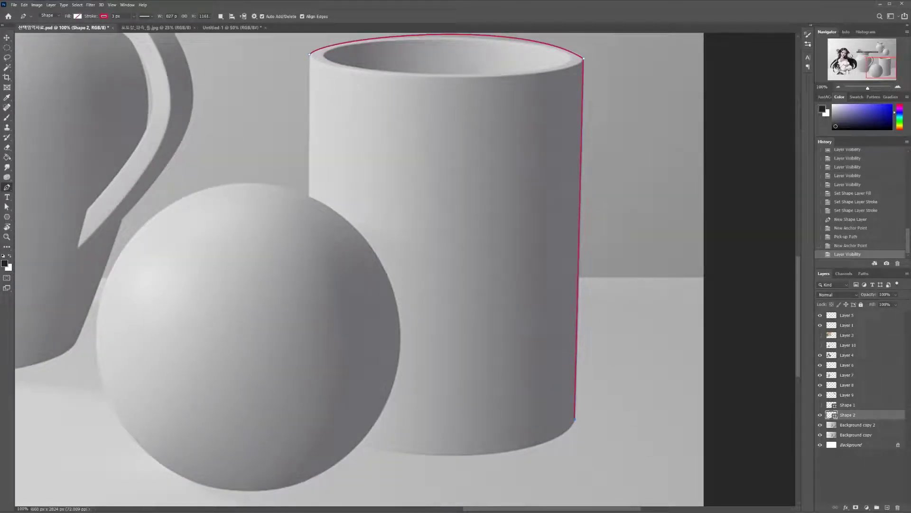
left_click(360, 442)
key("ctrl+z")
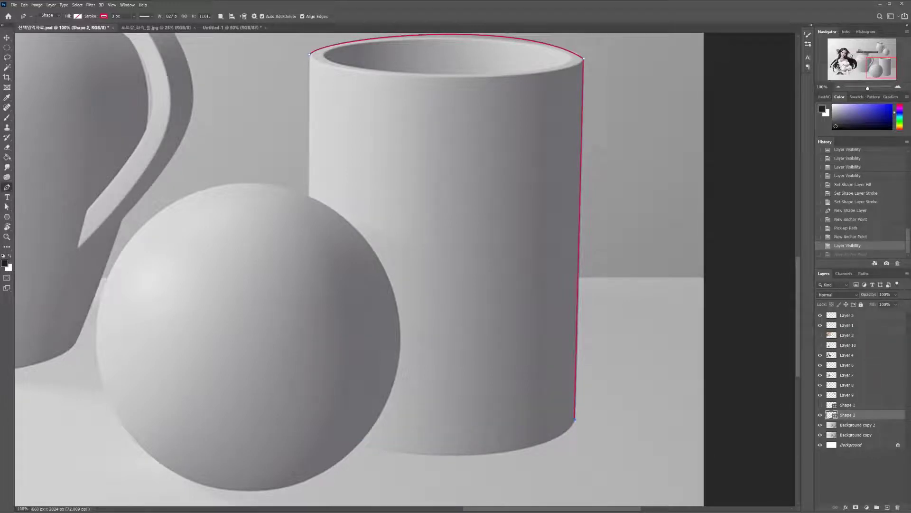
double_click(575, 419)
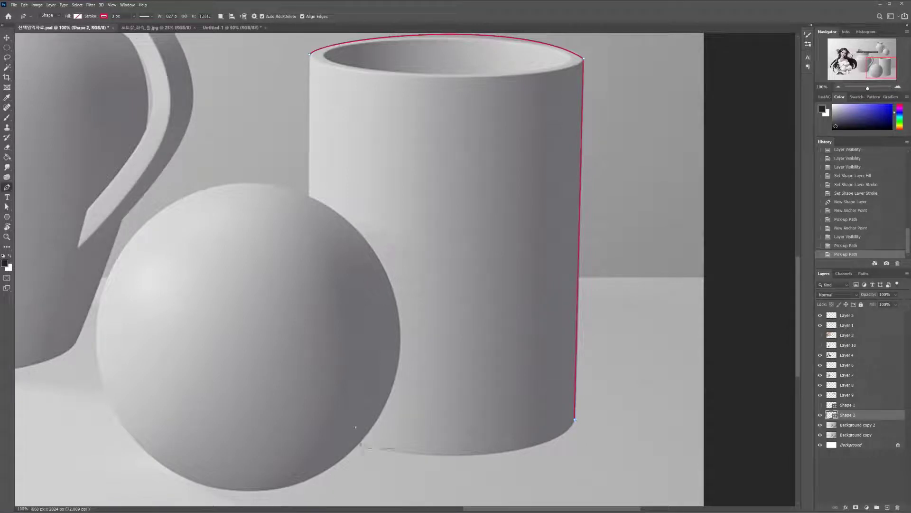
left_click_drag(361, 445, 554, 479)
left_click_drag(167, 409, 166, 409)
left_click_drag(548, 478, 546, 478)
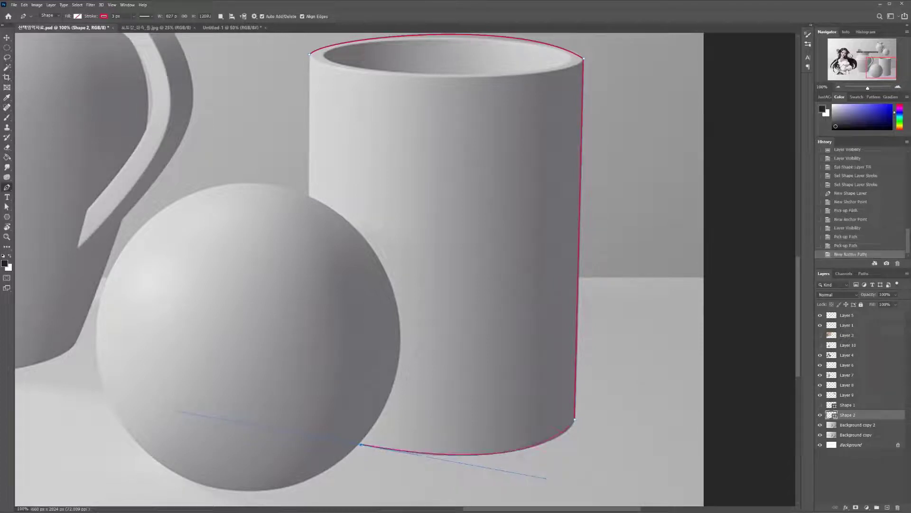
- Try to continue the path from the cylinder's bottom edge to the sphere's upper junction with the direction handle still attached
key("ctrl+z")
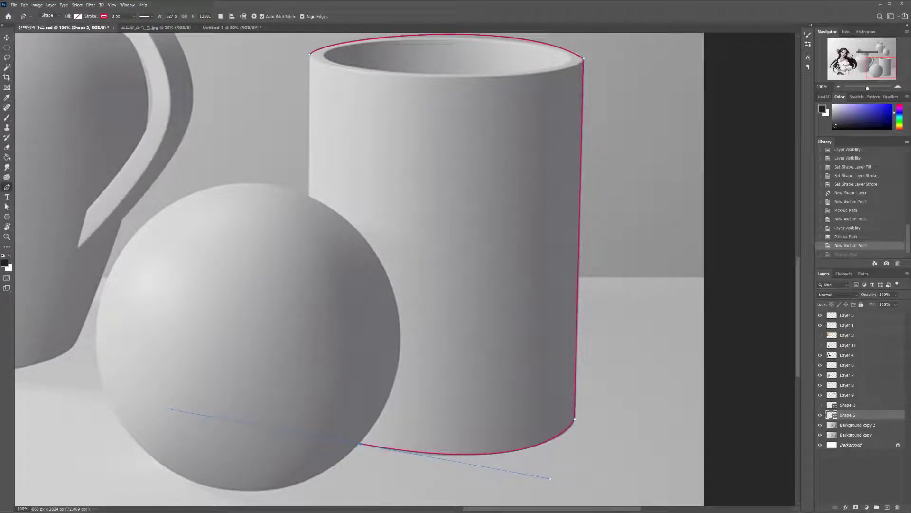
left_click(309, 194)
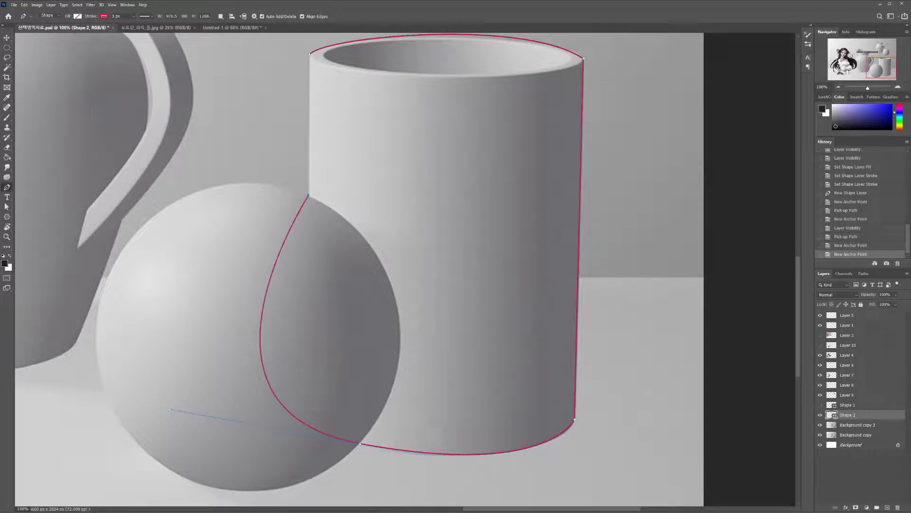
key("ctrl+z")
left_click_drag(309, 195, 408, 245)
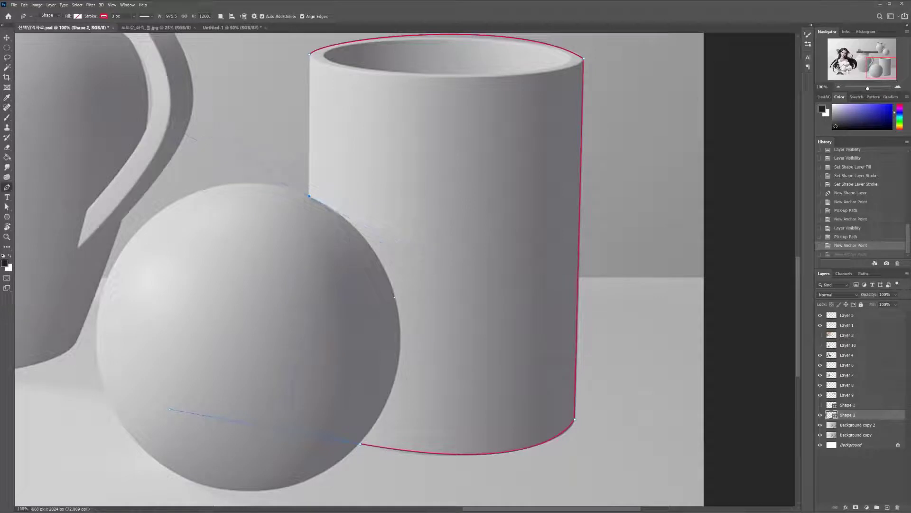
left_click_drag(395, 297, 369, 260)
left_click_drag(313, 200, 354, 264)
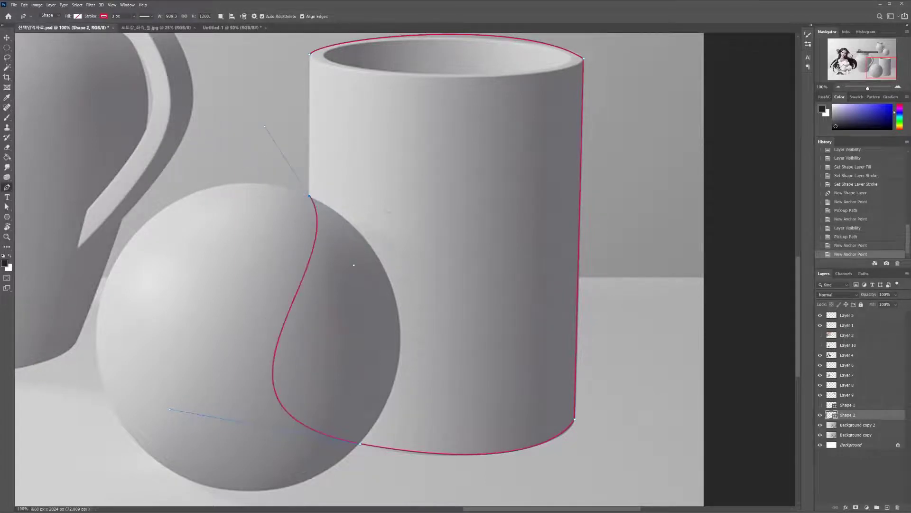
key("ctrl+z")
- Remove the outgoing direction handle from the anchor where the cylinder's bottom edge meets the sphere
key("ctrl+plus")
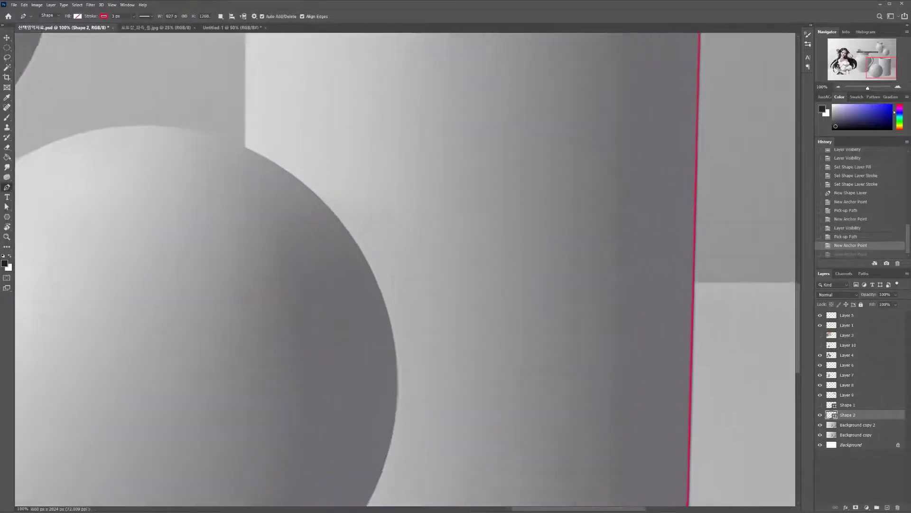
left_click_drag(368, 392, 443, 146)
key("ctrl+plus")
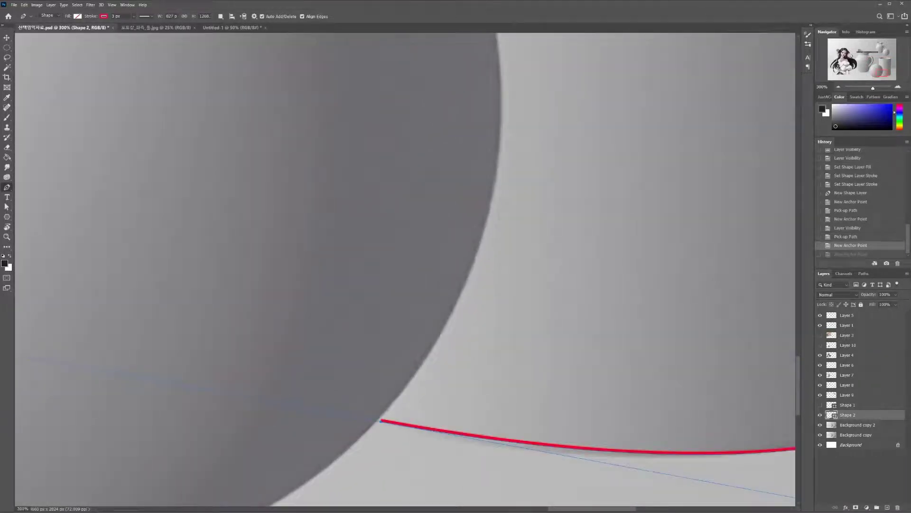
left_click_drag(381, 421, 373, 411)
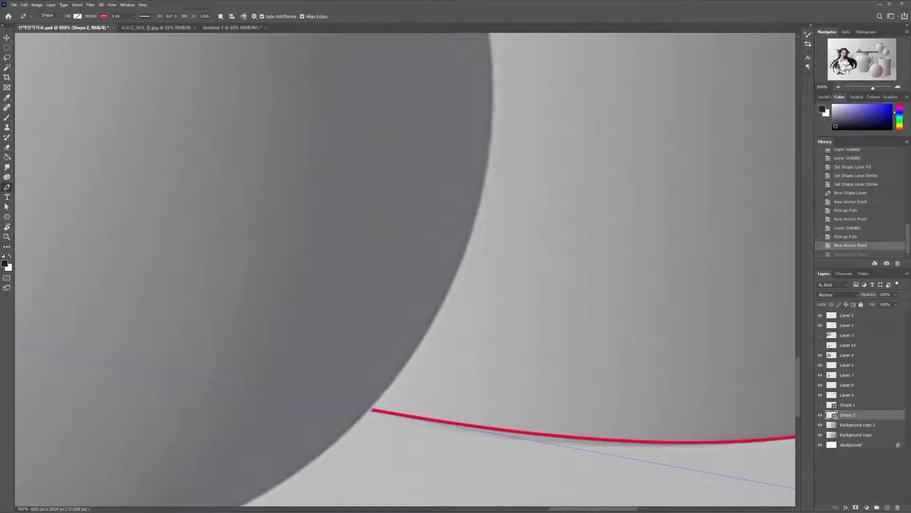
left_click(372, 409)
left_click(372, 409)
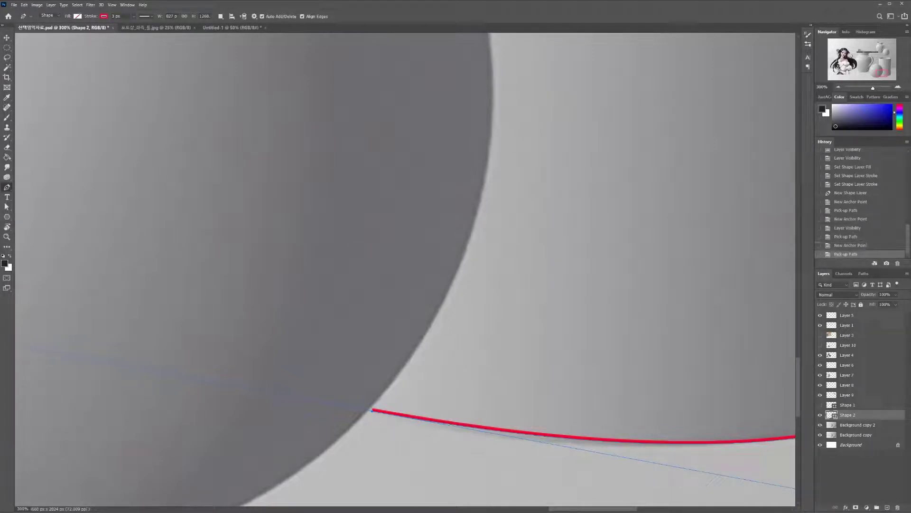
- Trace the sphere's right edge with a curved segment ending partway up its outline
scroll(420, 211, "down", 1)
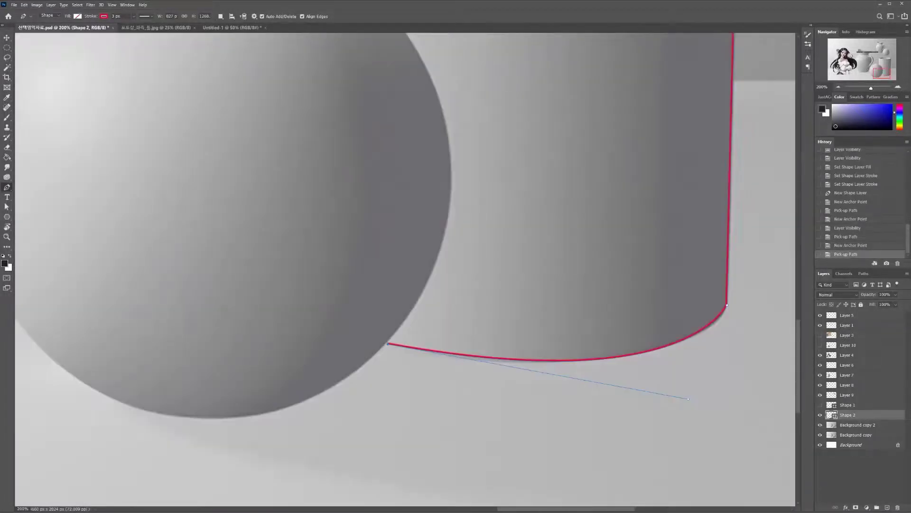
scroll(420, 211, "down", 1)
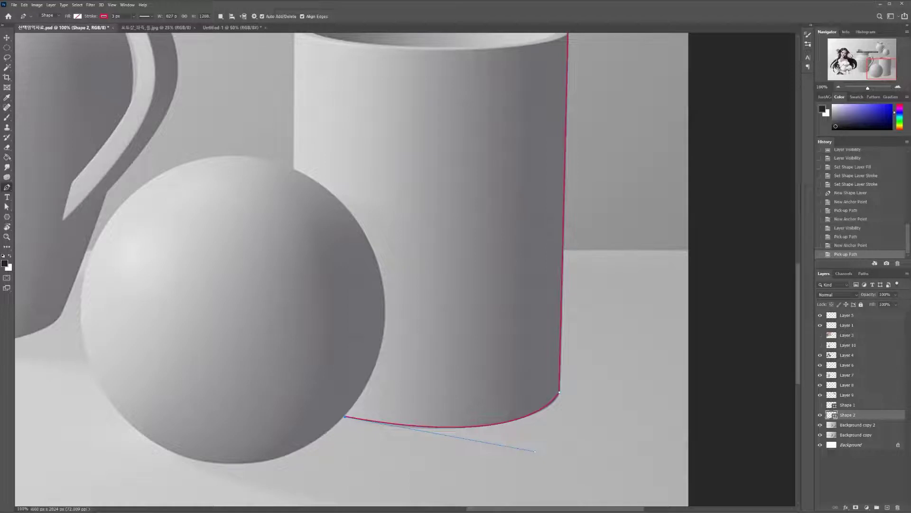
left_click_drag(375, 256, 409, 360)
- Try to curve the path up to the sphere's junction with the cylinder's left side without removing the handle
mouse_move(293, 168)
left_mouse_down()
mouse_move(235, 129)
mouse_move(289, 165)
mouse_move(255, 110)
left_mouse_up()
key("ctrl+z")
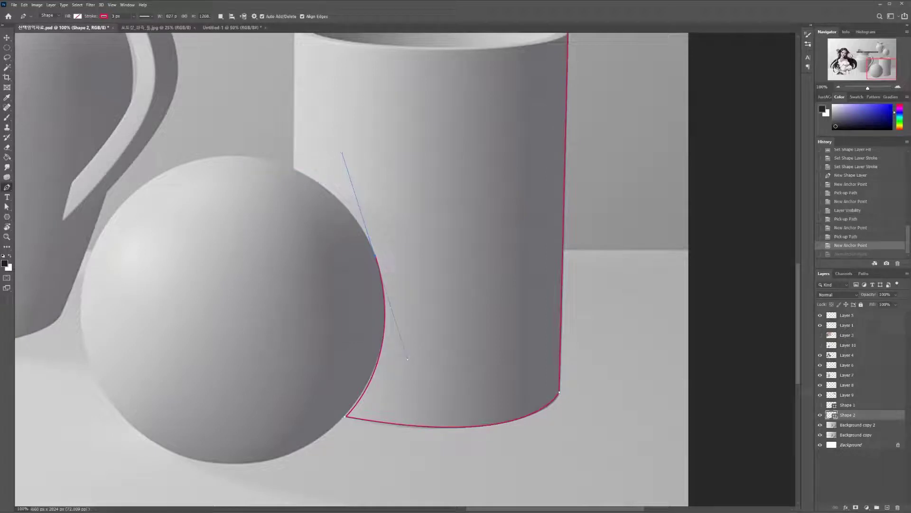
left_click_drag(293, 167, 308, 125)
key("ctrl+z")
- Remove the outgoing handle on the sphere's edge and add a curved segment up to the cylinder's left side
left_click(375, 256, "alt")
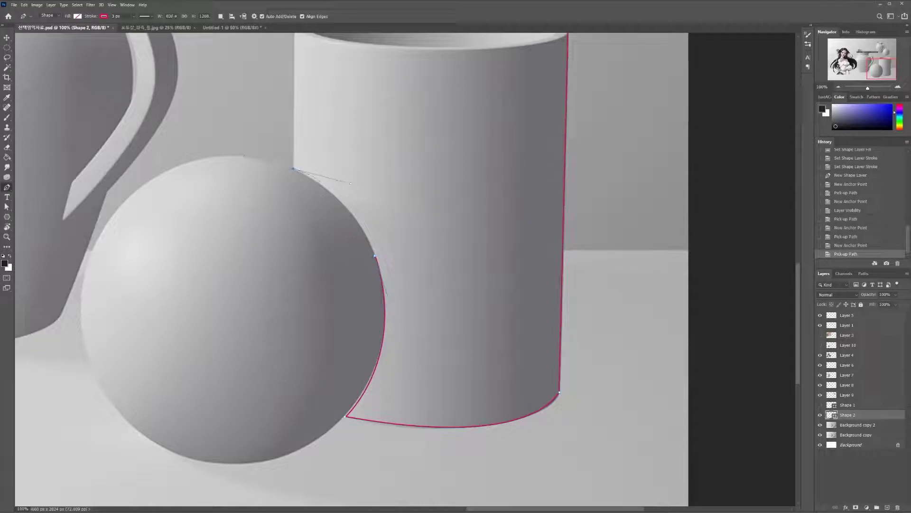
mouse_move(293, 168)
left_mouse_down()
mouse_move(369, 190)
mouse_move(358, 197)
mouse_move(338, 338)
left_mouse_up()
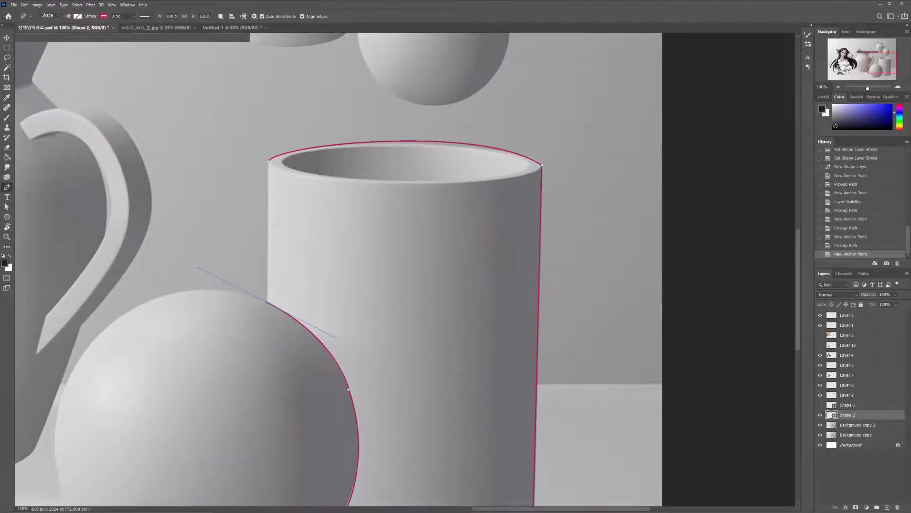
- Remove the last anchor's outgoing handle and close the path at the rim's left corner along the cylinder's left side
key("ctrl+plus")
left_click_drag(337, 338, 534, 326)
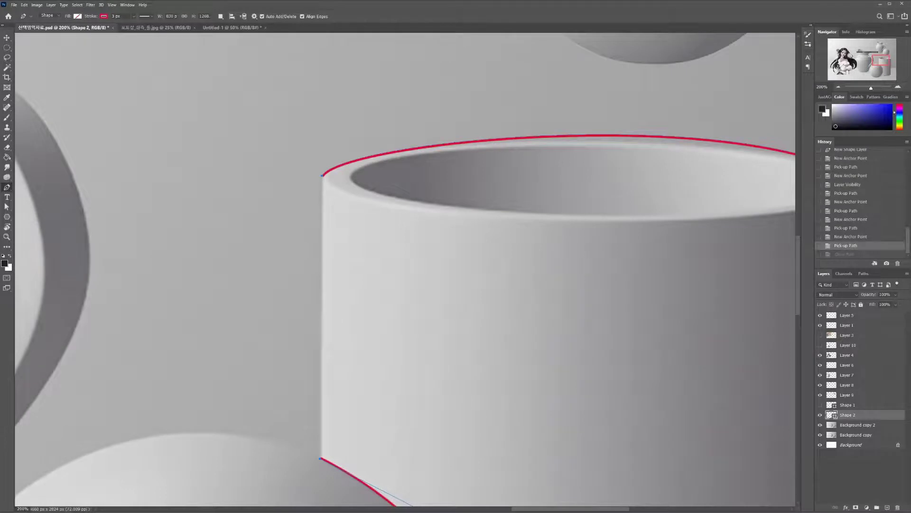
mouse_move(322, 175)
left_mouse_down()
mouse_move(325, 183)
mouse_move(305, 137)
mouse_move(286, 154)
mouse_move(303, 138)
left_mouse_up()
key("ctrl+minus")
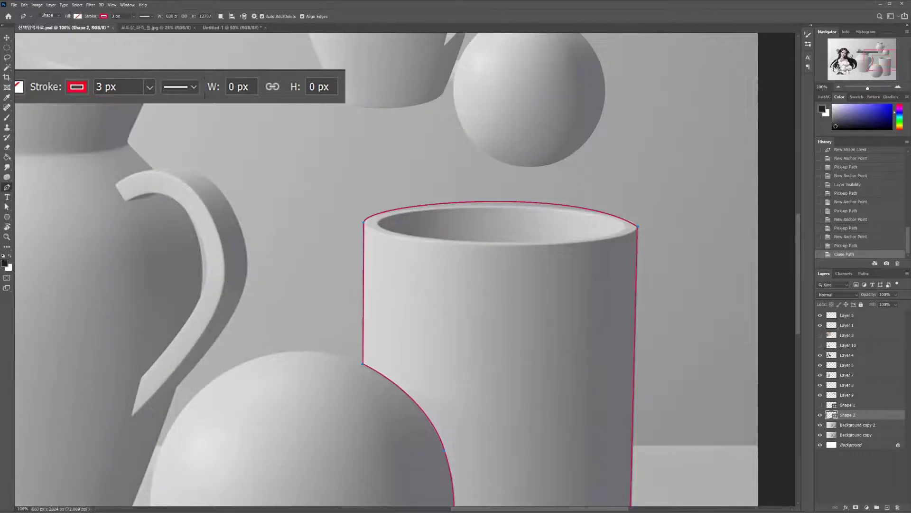
- Thicken the red stroke of the closed cylinder shape to about 15 px
scroll(387, 269, "down", 3)
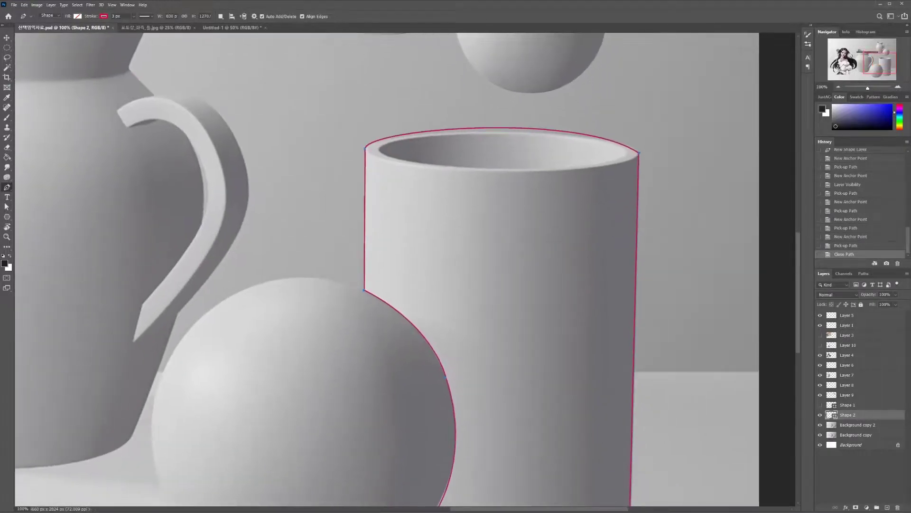
key("ctrl+minus")
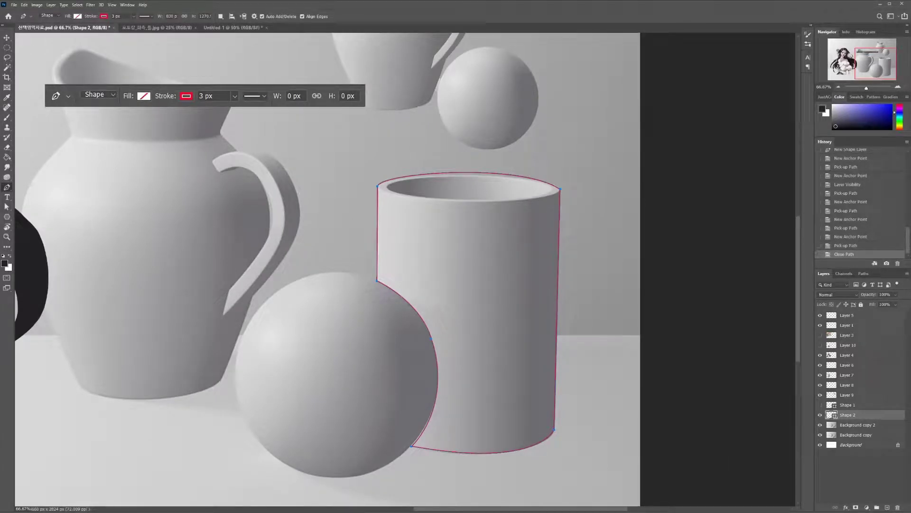
left_click(133, 16)
left_click_drag(129, 24, 142, 24)
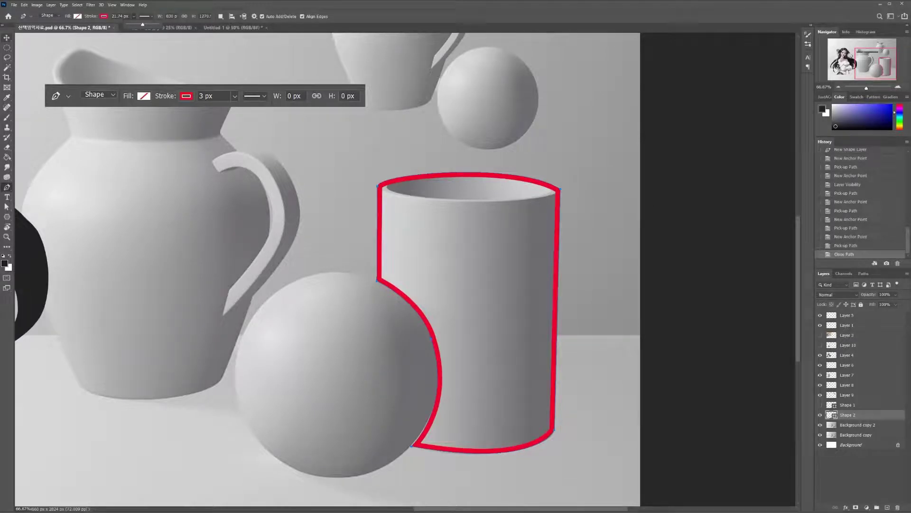
- Make a new anti-aliased selection from the cylinder path with a feather radius of 0 pixels
key("a")
right_click(428, 233)
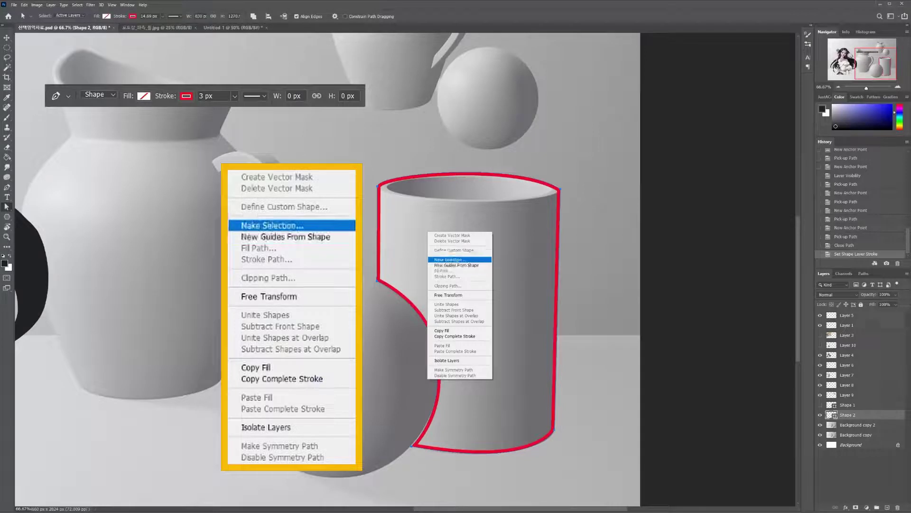
left_click(449, 260)
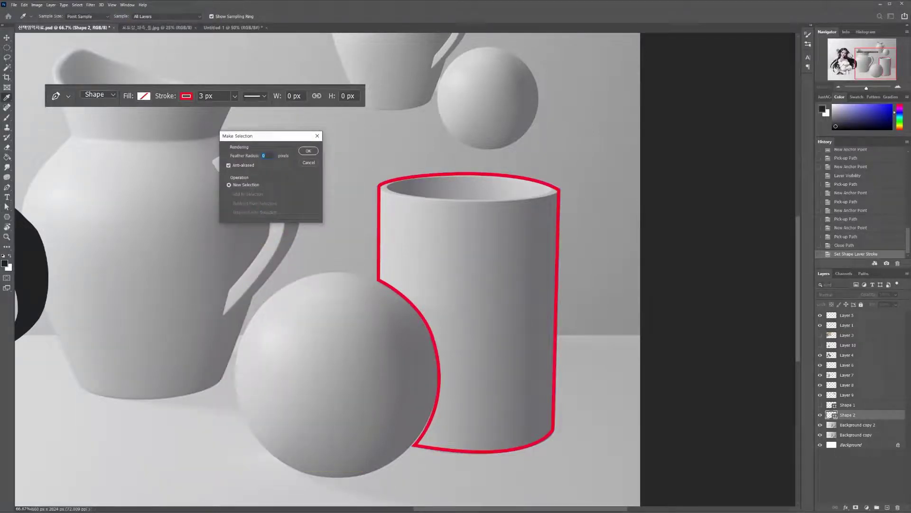
left_click(308, 151)
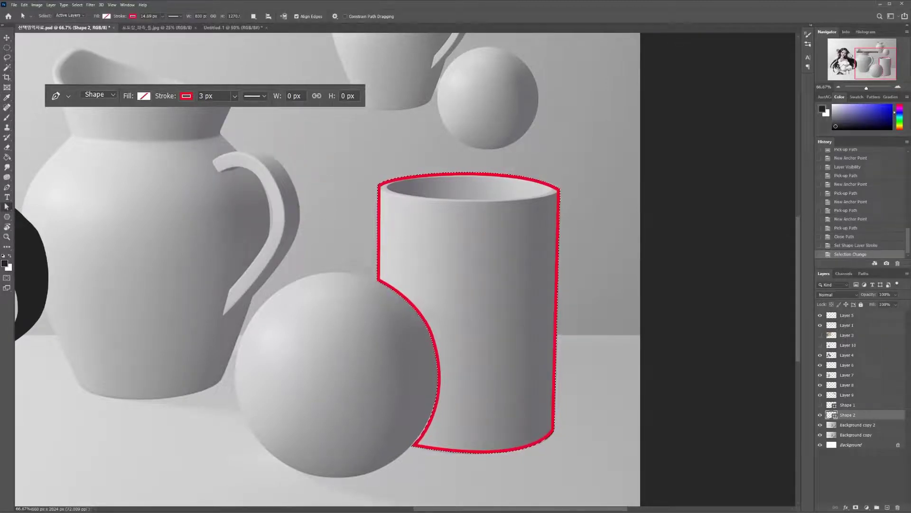
- Fill the cylinder selection with the dark foreground color on a new layer
key("ctrl+plus")
left_click_drag(405, 269, 347, 356)
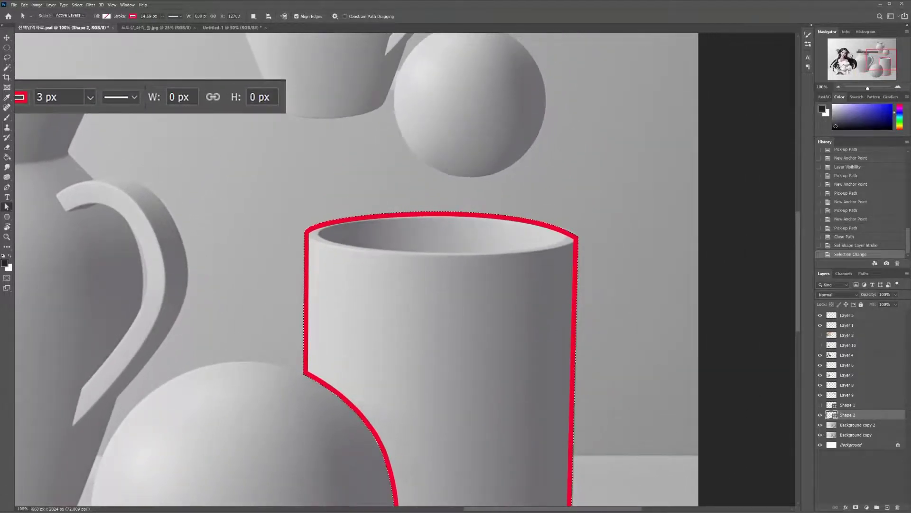
key("ctrl+plus")
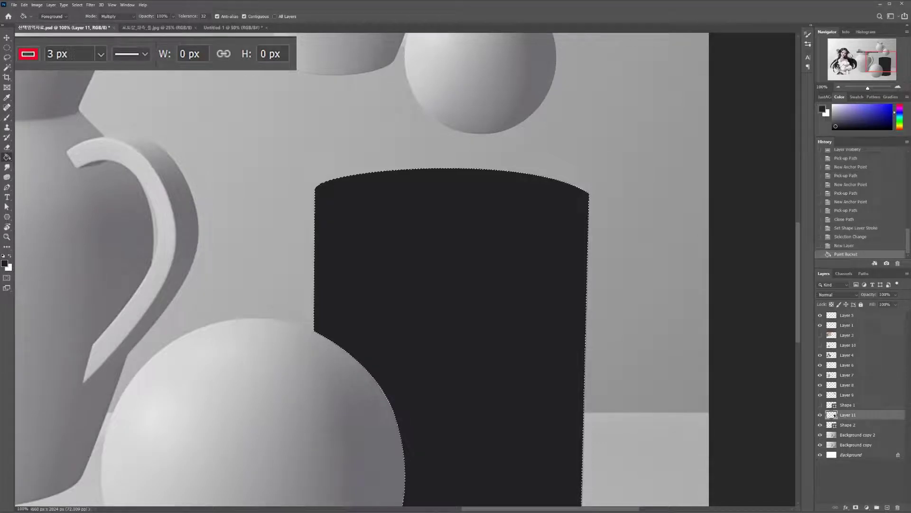
- Stroke the cylinder selection with bright pink, centered on its edge at 100% opacity
key("m")
right_click(426, 239)
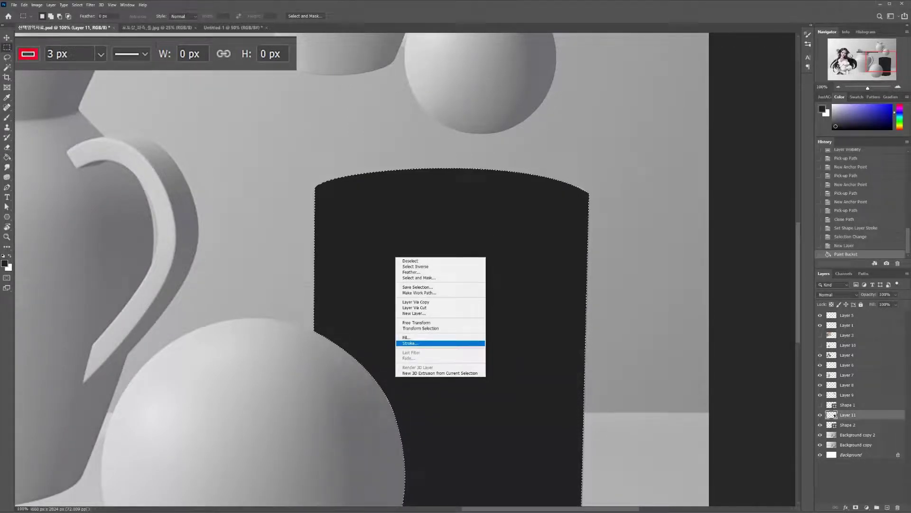
left_click(411, 342)
left_click(412, 278)
left_click(464, 233)
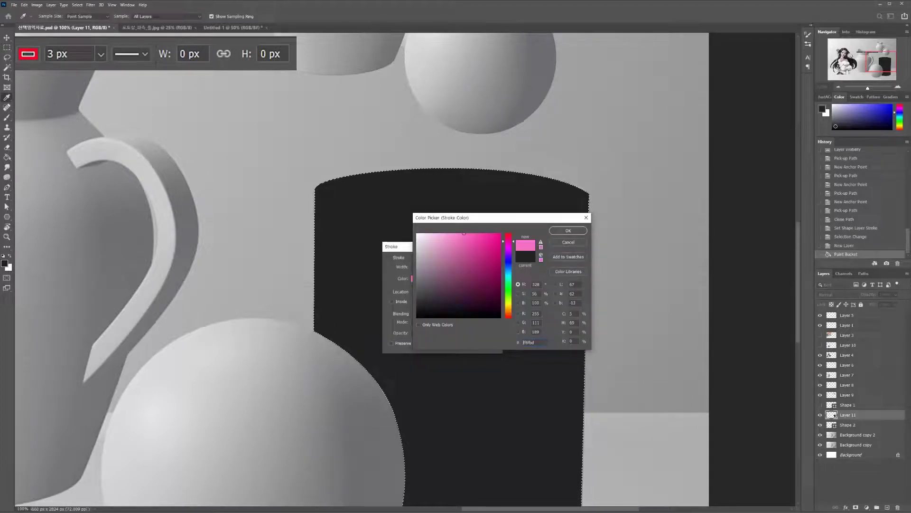
key("Return")
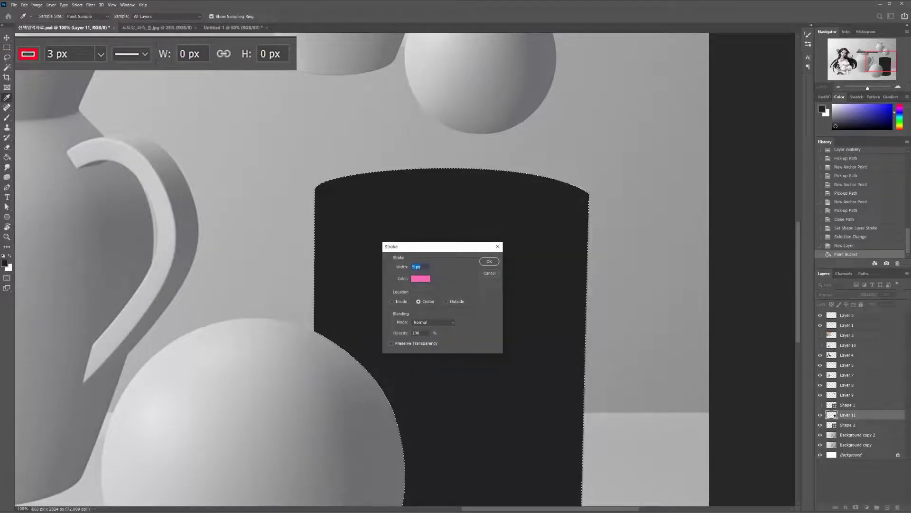
key("Return")
- Move the filled cylinder shape away from the cylinder and onto the large pitcher
key("v")
left_click_drag(485, 287, 168, 254)
key("ctrl+minus")
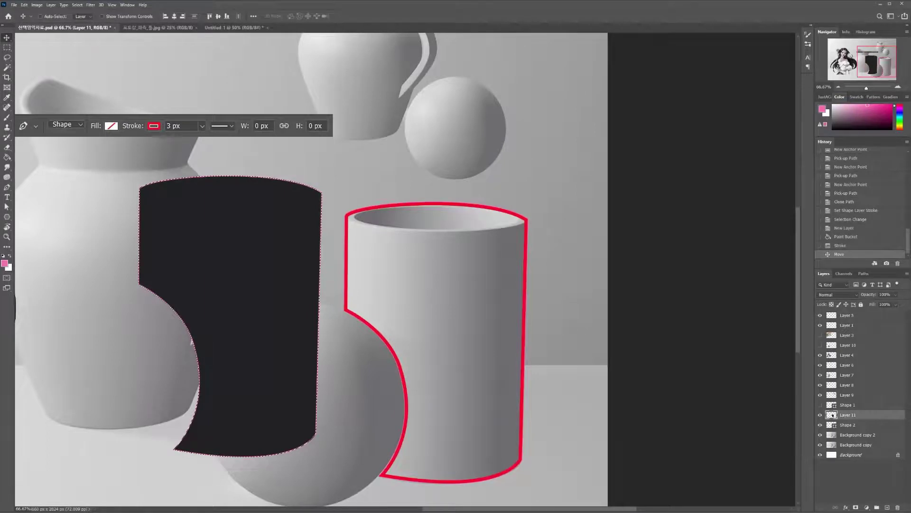
left_click_drag(243, 287, 468, 321)
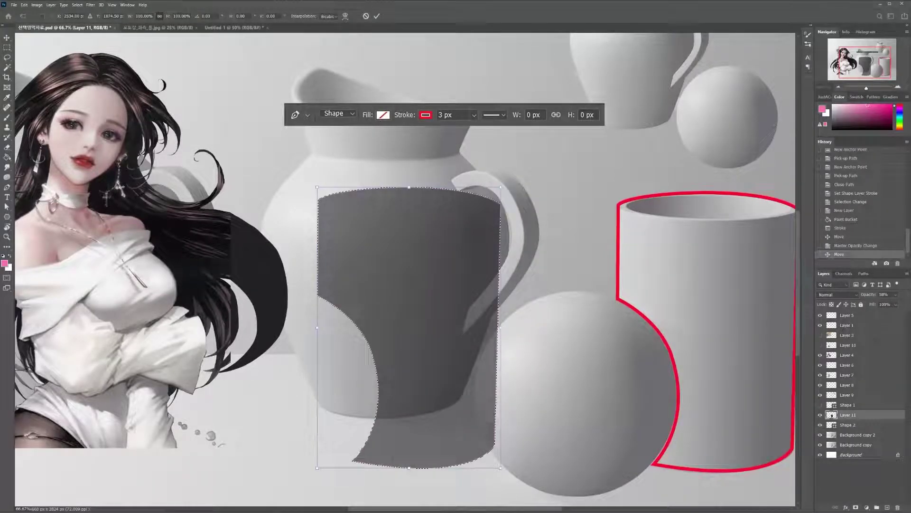
- Set the filled layer's opacity to 87% and scale the shape down over the pitcher's lower part
key("8")
key("7")
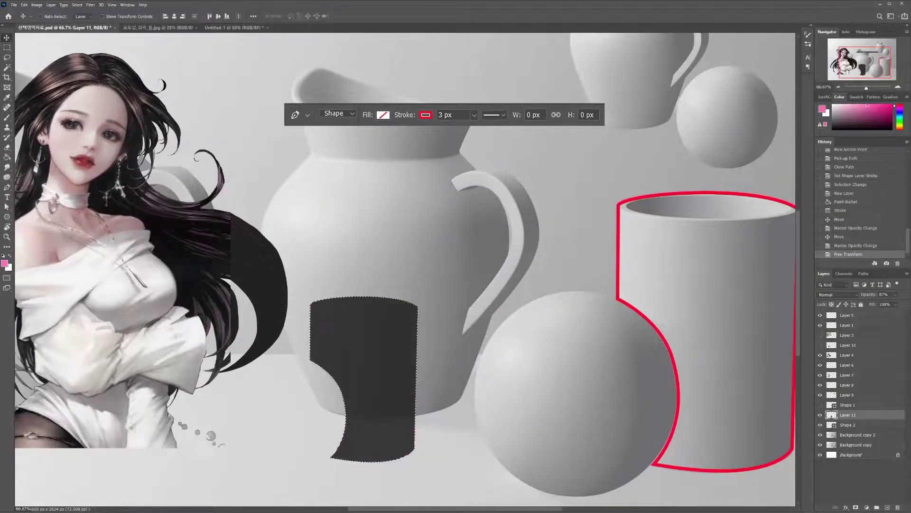
key("Down")
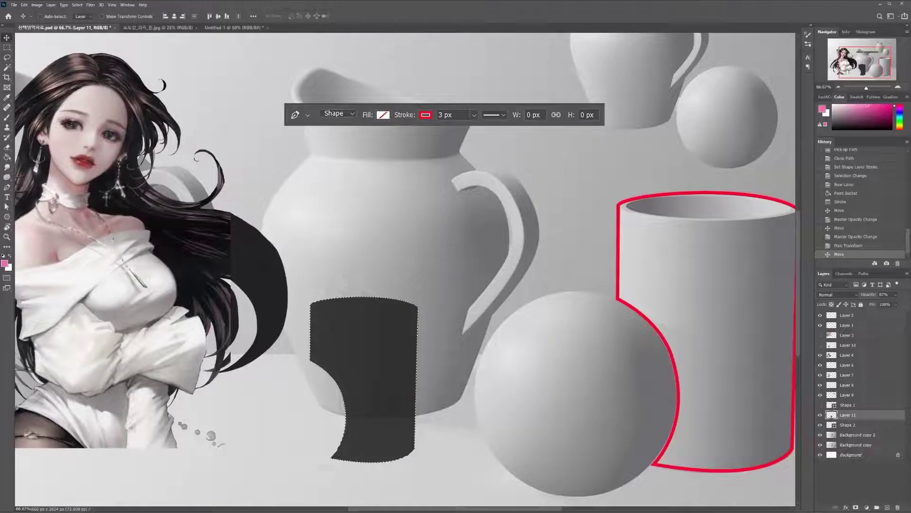
- Shift the scaled shape slightly up and left on the pitcher, and remove the selection
scroll(404, 266, "down", 1)
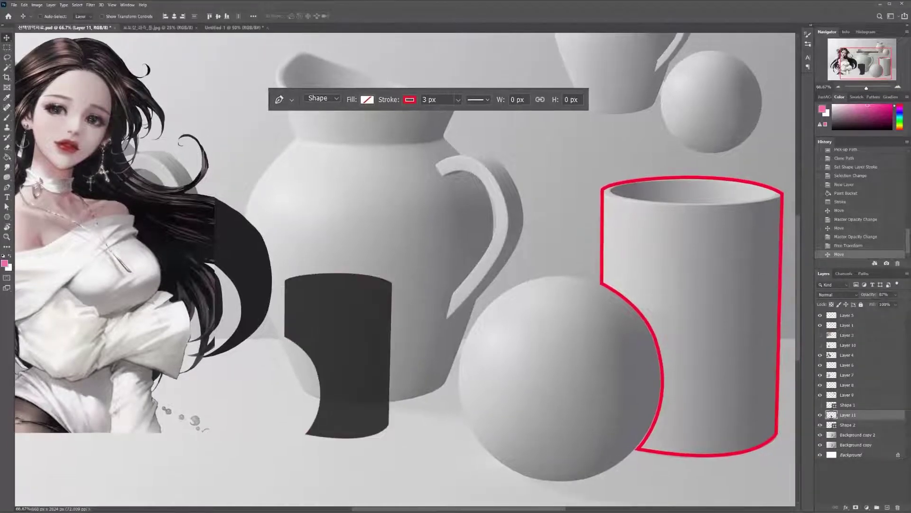
scroll(404, 266, "up", 1)
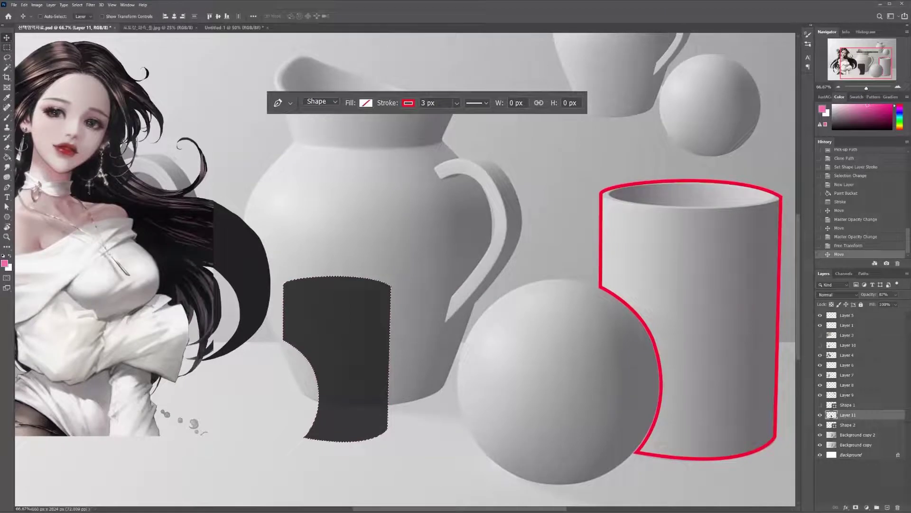
key("ctrl+d")
key("m")
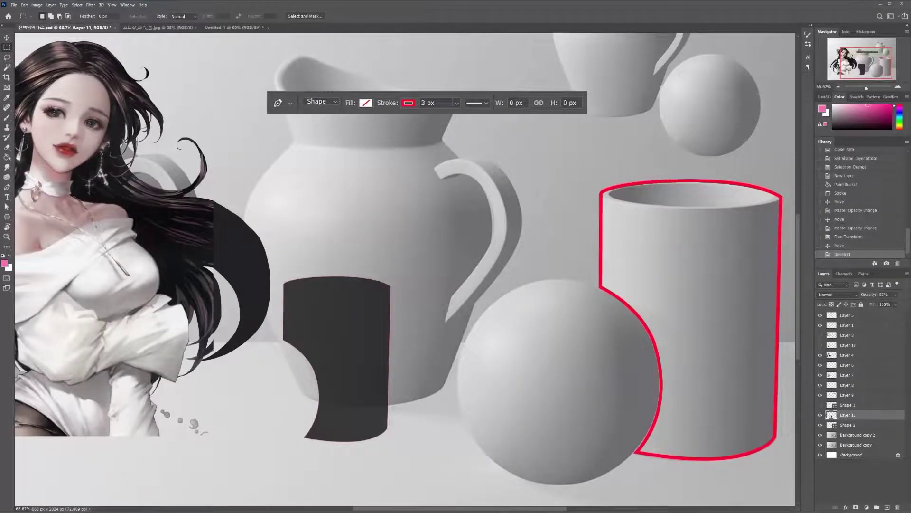
left_click_drag(487, 315, 390, 328)
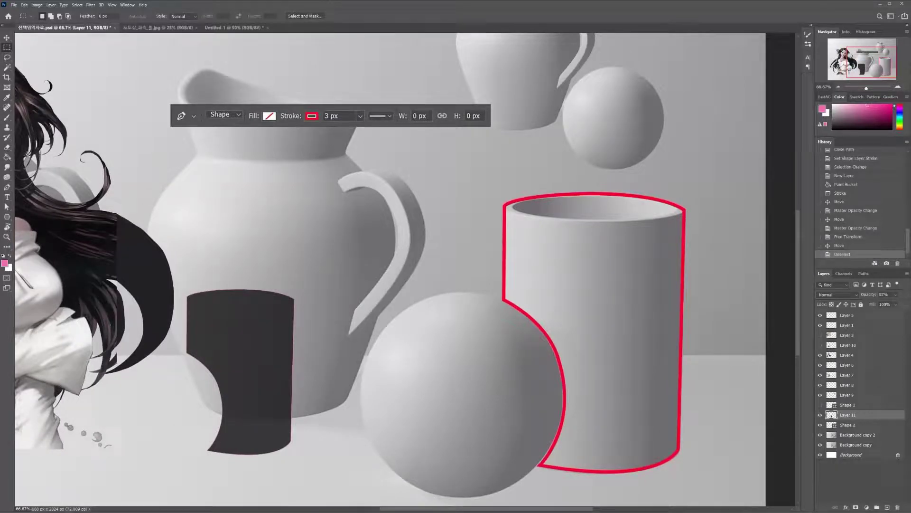
scroll(403, 266, "left", 4)
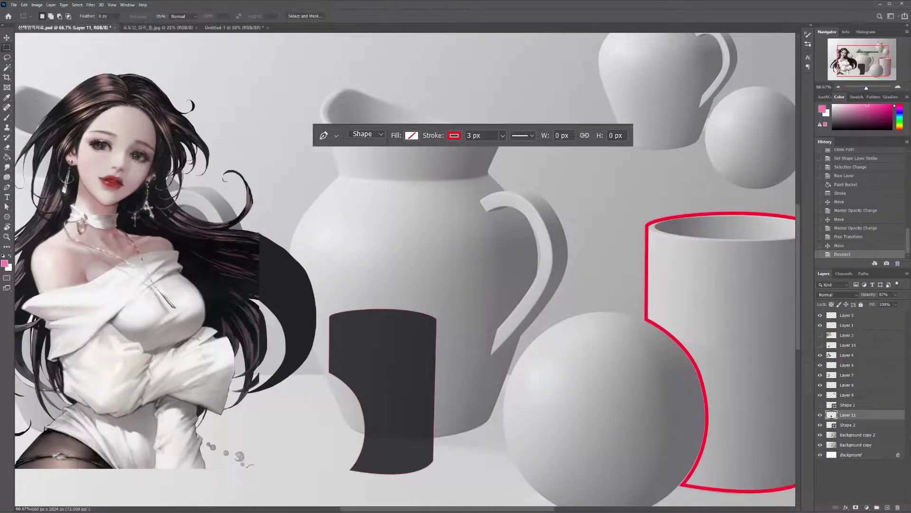
- Hide the filled shape's layer and show it again
key("ctrl+comma")
key("l")
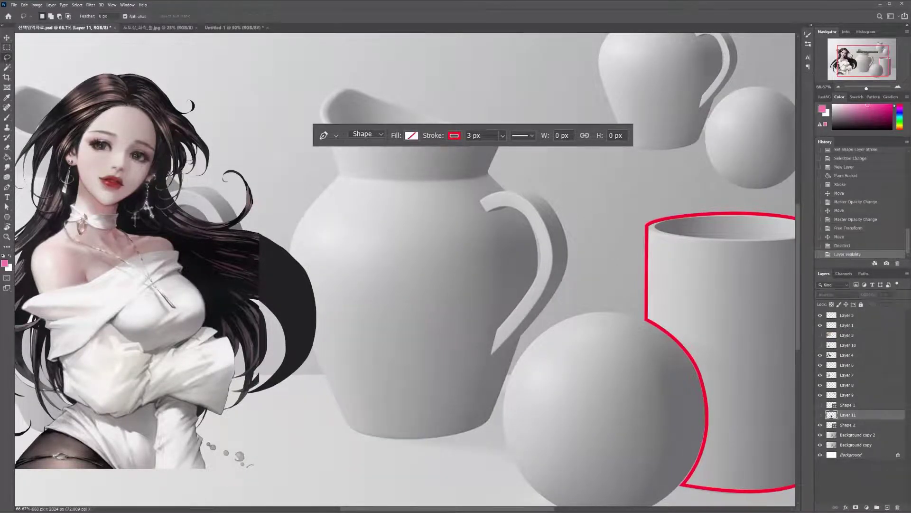
key("ctrl+comma")
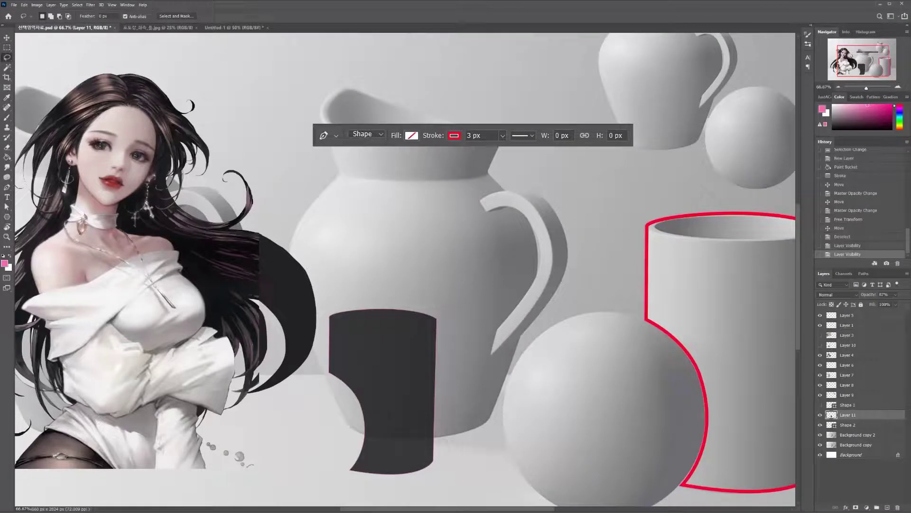
- Lasso loosely around the filled shape and scale it up to about 127% over the large pitcher
key("ctrl+t")
key("Escape")
key("ctrl+t")
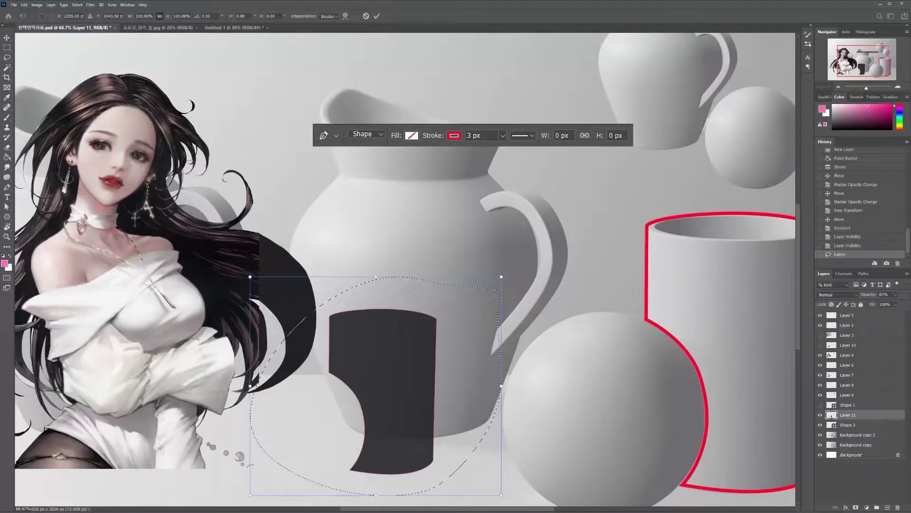
left_click_drag(501, 277, 629, 181)
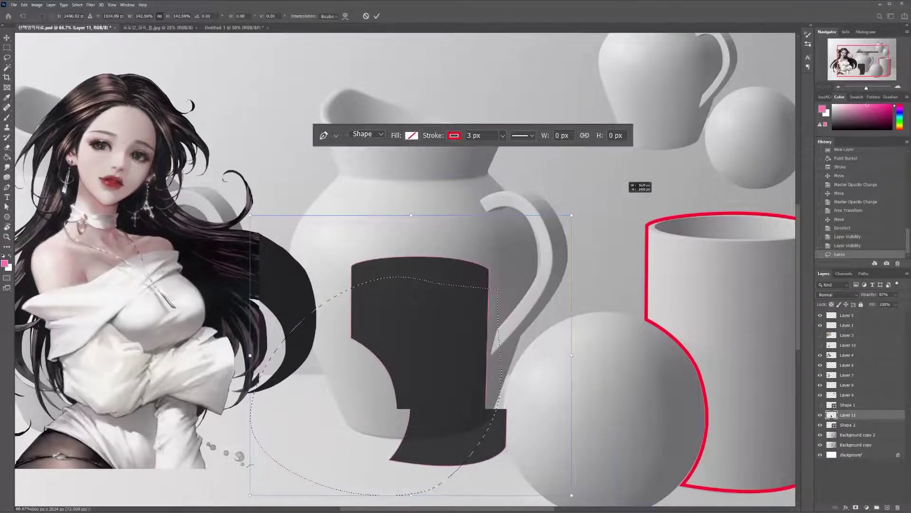
left_click_drag(572, 215, 568, 218)
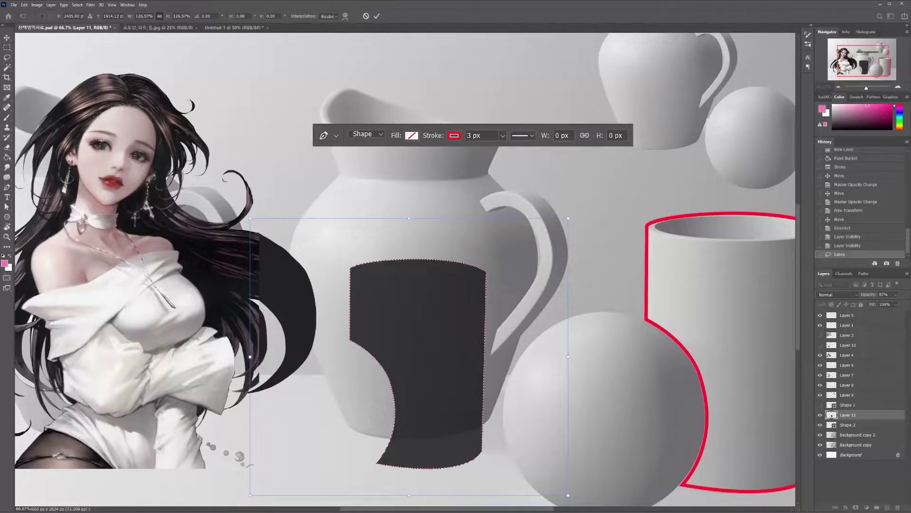
key("Return")
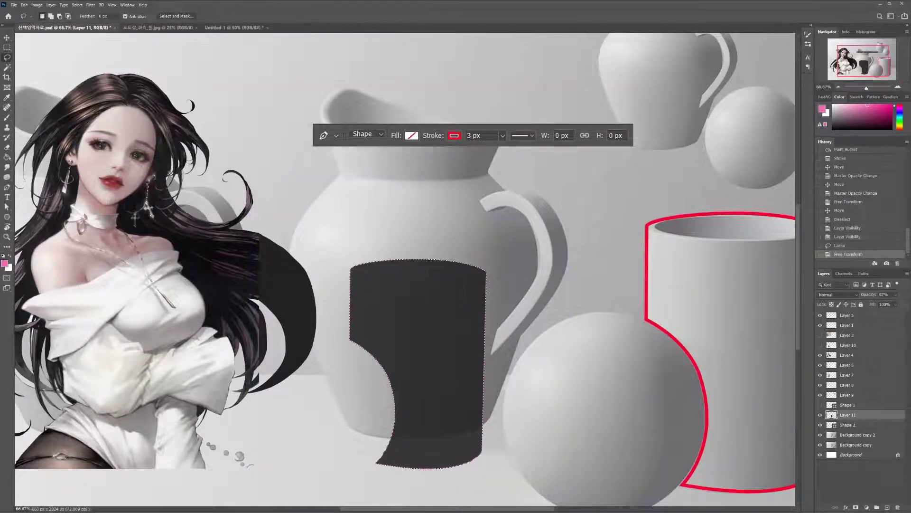
- Reposition the selected filled shape over the pitcher's body, finishing over its lower part
key("ctrl+t")
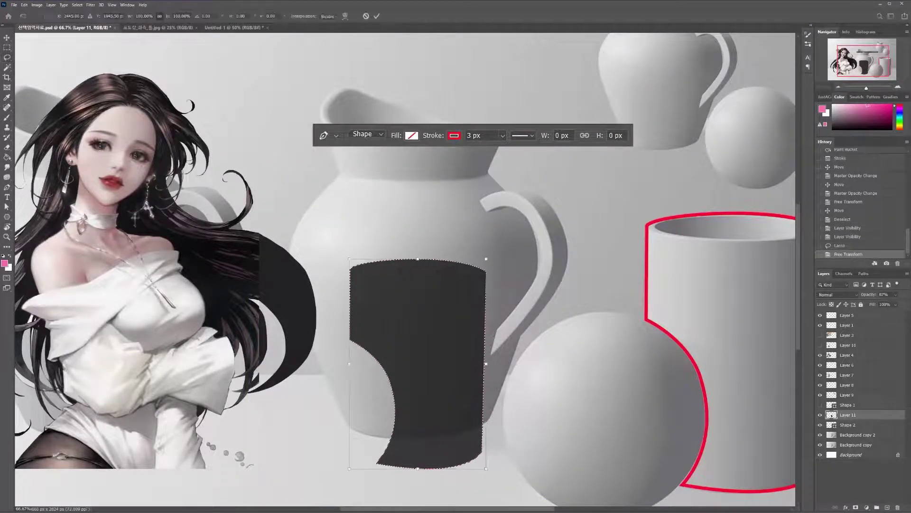
key("Escape")
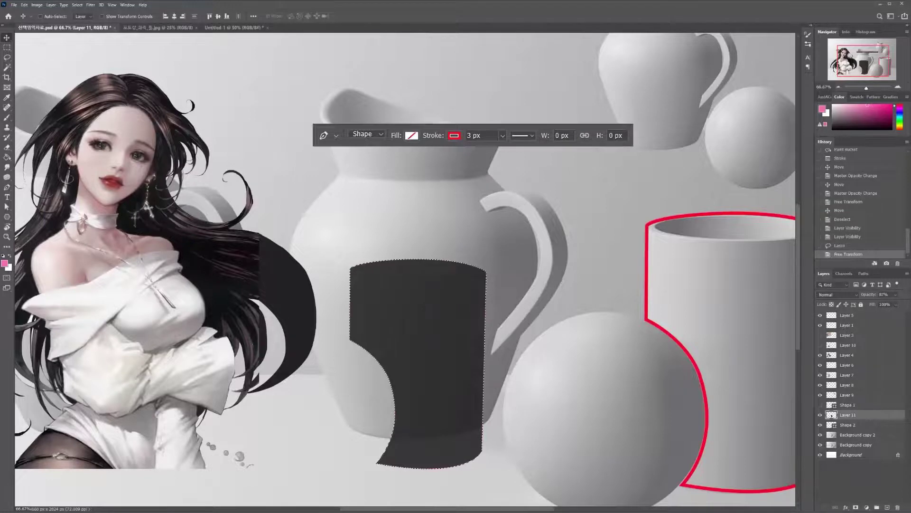
left_click_drag(418, 363, 413, 380)
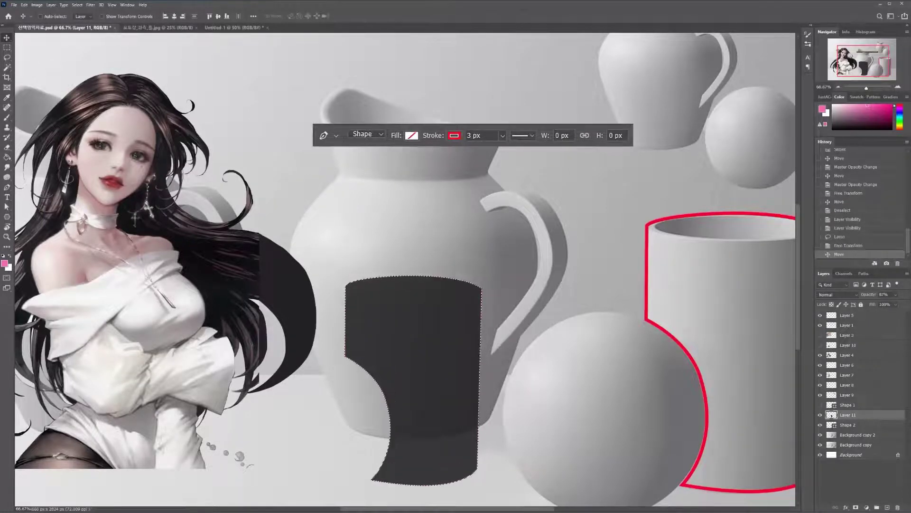
left_click_drag(408, 339, 441, 282)
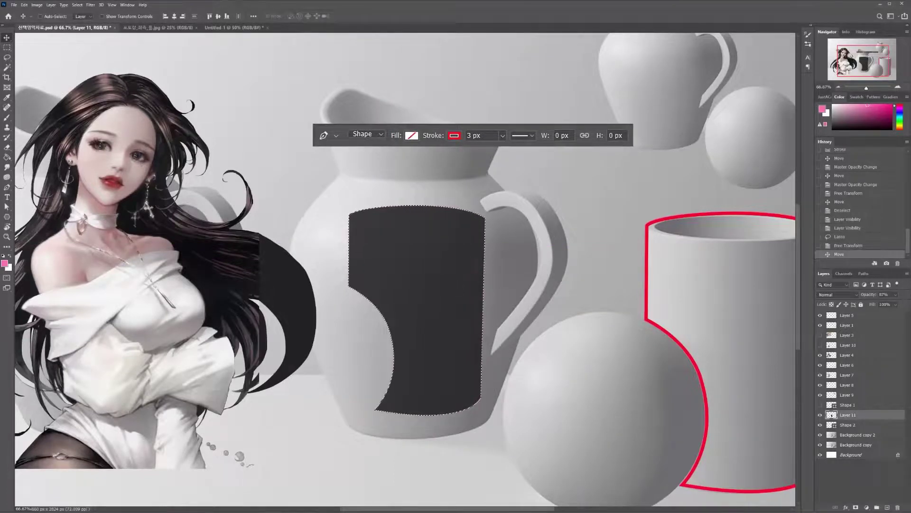
right_click(6, 37)
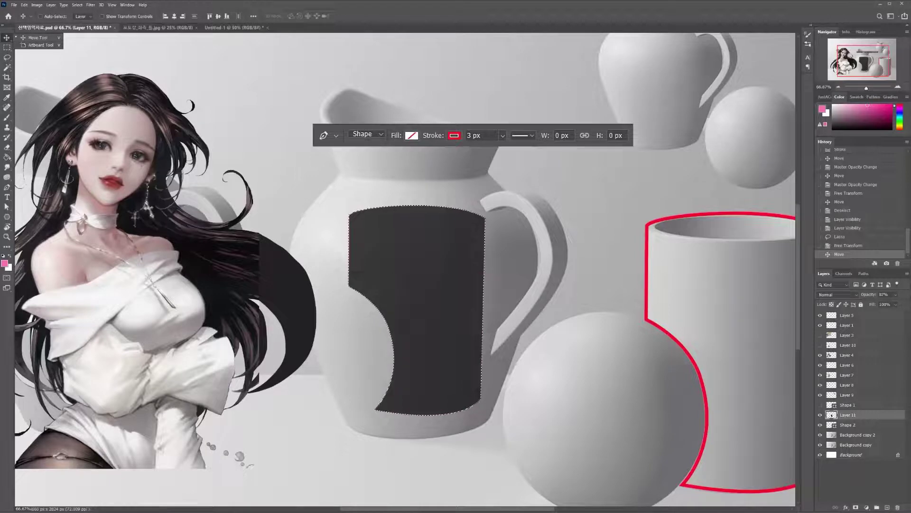
left_click_drag(392, 277, 376, 304)
- Try scaling the selected shape down to about 77% over the pitcher's lower part, and undo the transform
key("ctrl+t")
left_click_drag(468, 268, 428, 296)
mouse_move(372, 342)
left_mouse_down()
mouse_move(341, 347)
mouse_move(384, 340)
left_mouse_up()
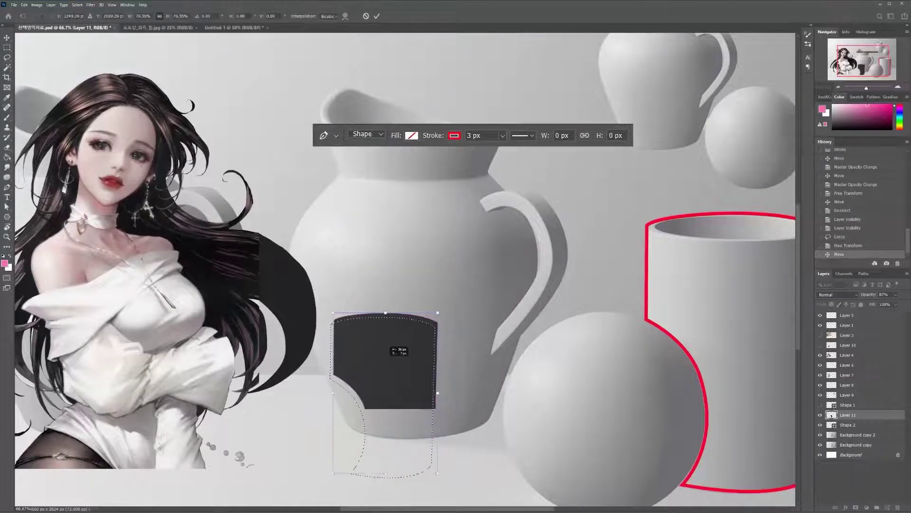
key("Return")
key("ctrl+z")
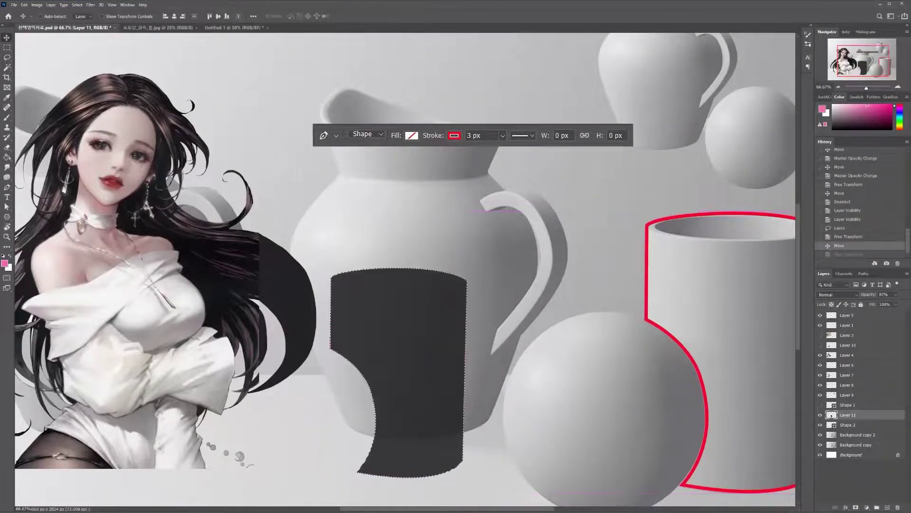
- Remove the selection and show the gradient-filled circle of Shape 1 over the front sphere
key("ctrl+d")
key("l")
key("ctrl+minus")
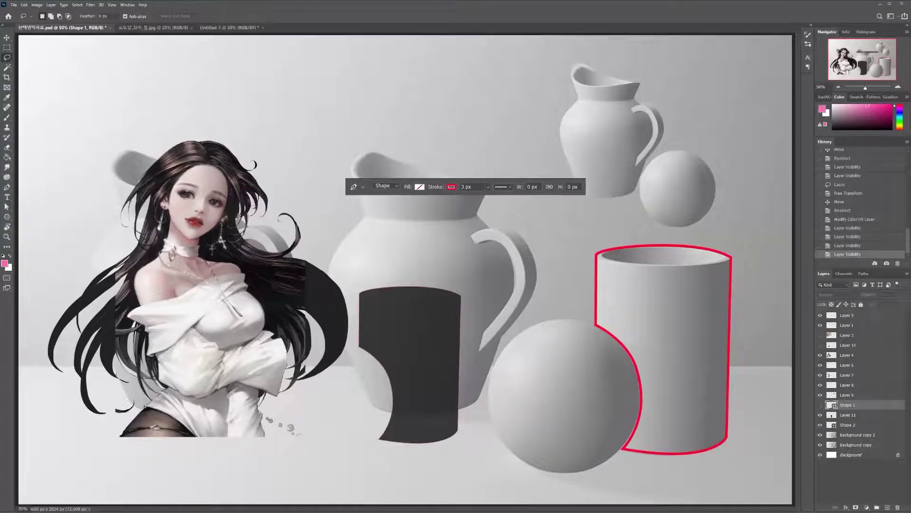
left_click(820, 405)
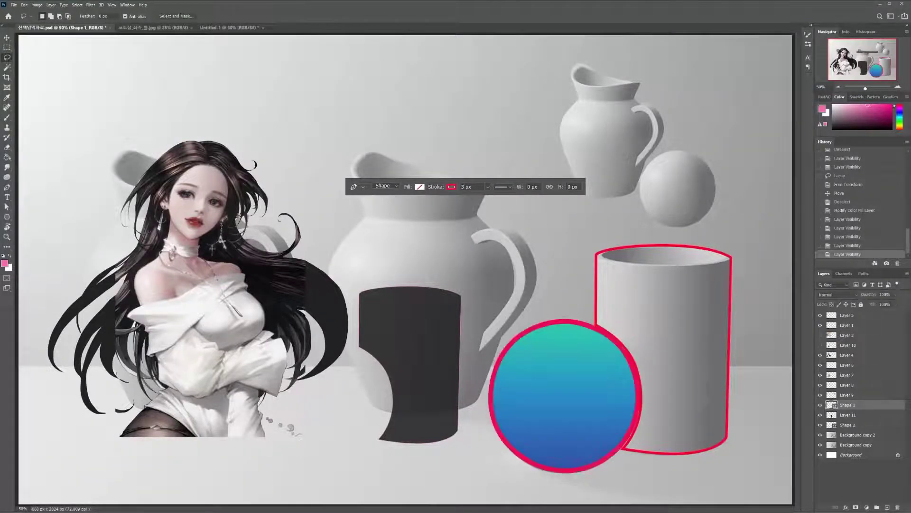
- Open the gradient fill settings of the Shape 1 circle with the gradient presets on display
double_click(852, 404)
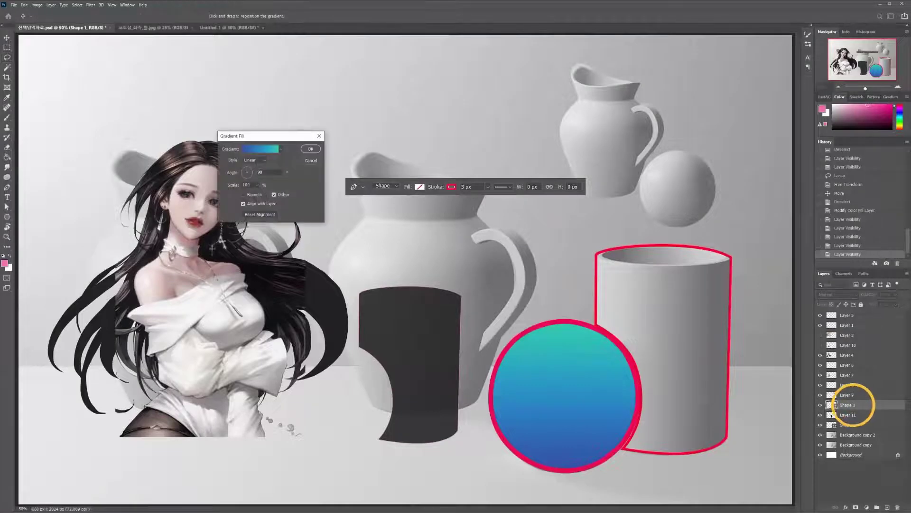
left_click_drag(246, 136, 296, 280)
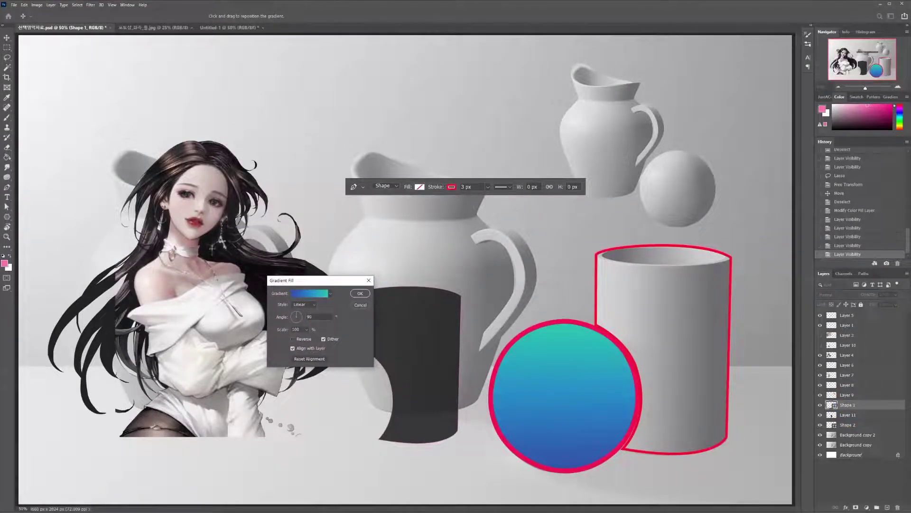
left_click(330, 293)
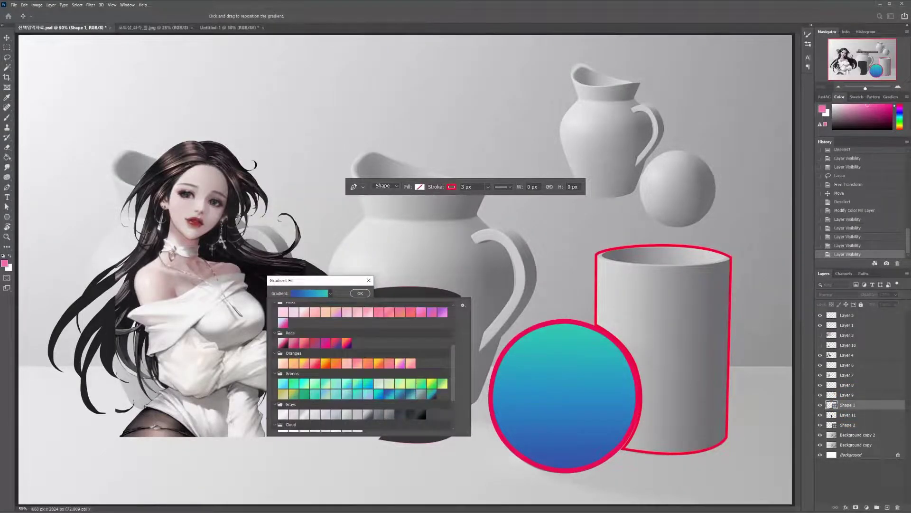
key("Escape")
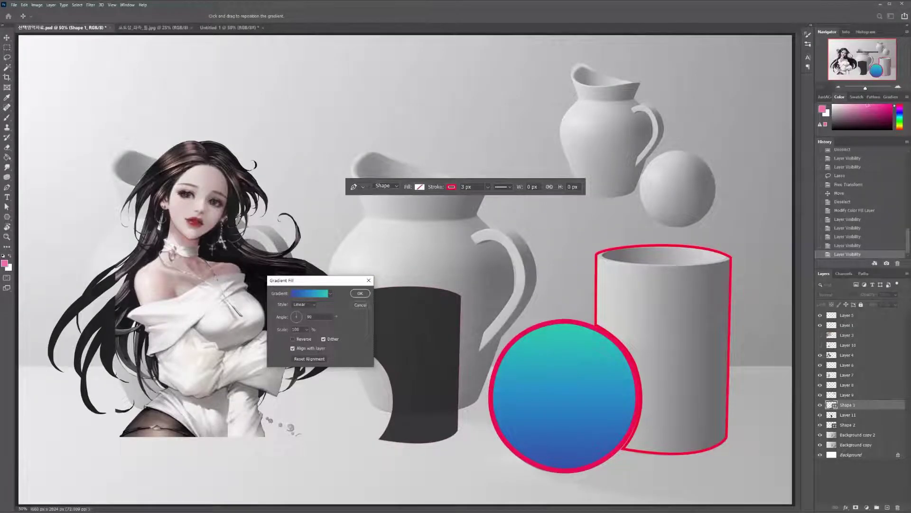
left_click(330, 293)
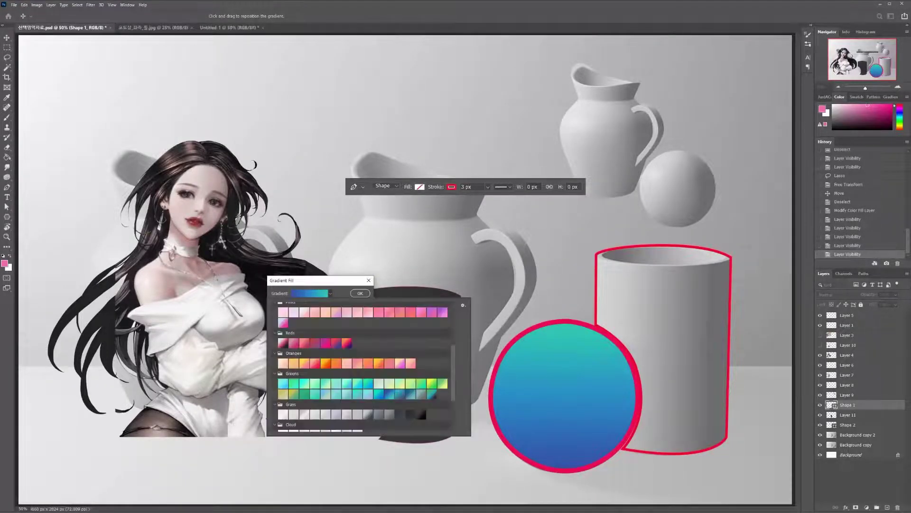
- Try purple, red and blue-green gradient presets on the circle, and choose the coral-to-red Orange_04 preset
left_click(442, 312)
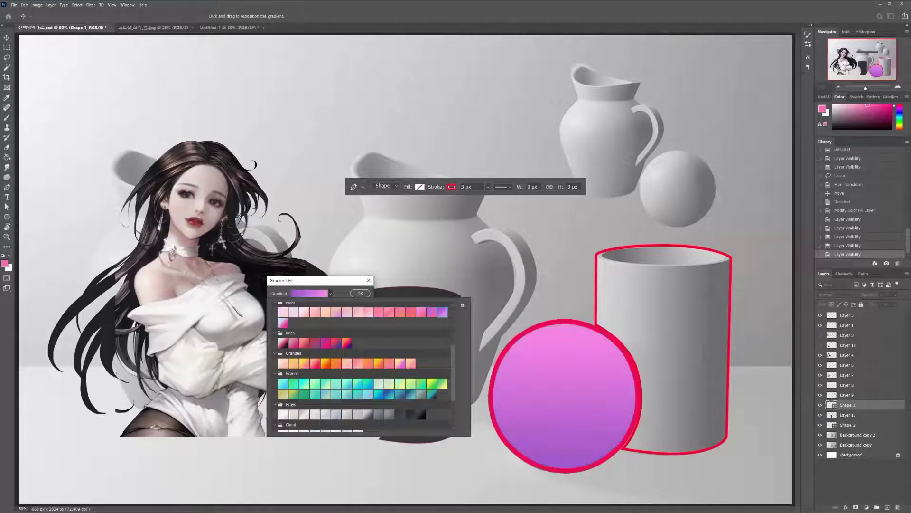
left_click(347, 342)
left_click(283, 343)
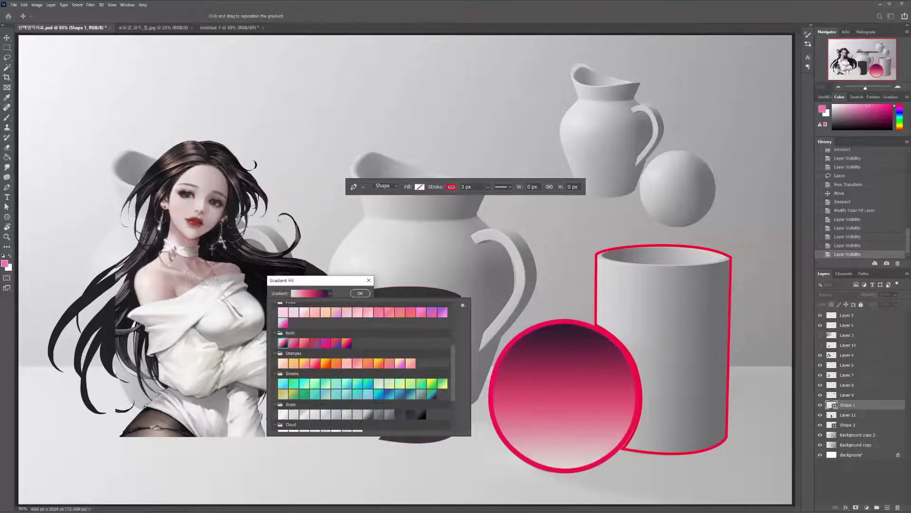
left_click(314, 363)
left_click(389, 394)
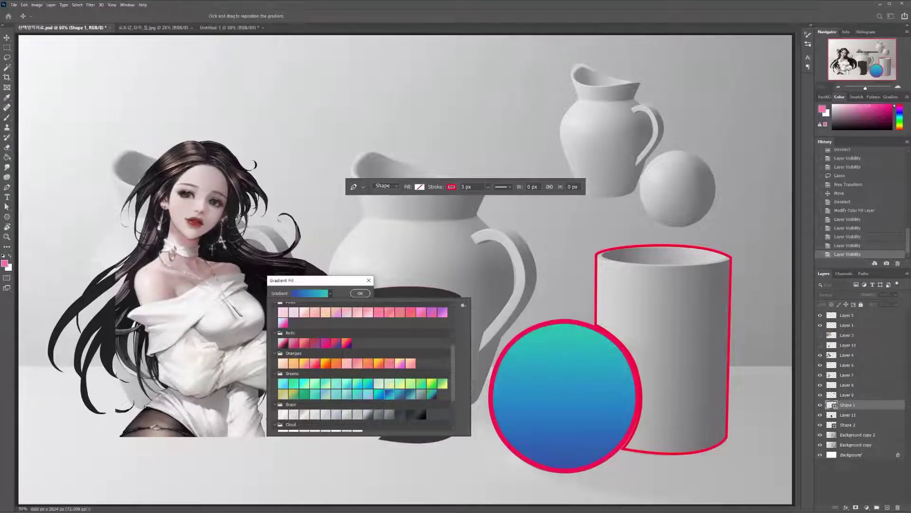
left_click(315, 363)
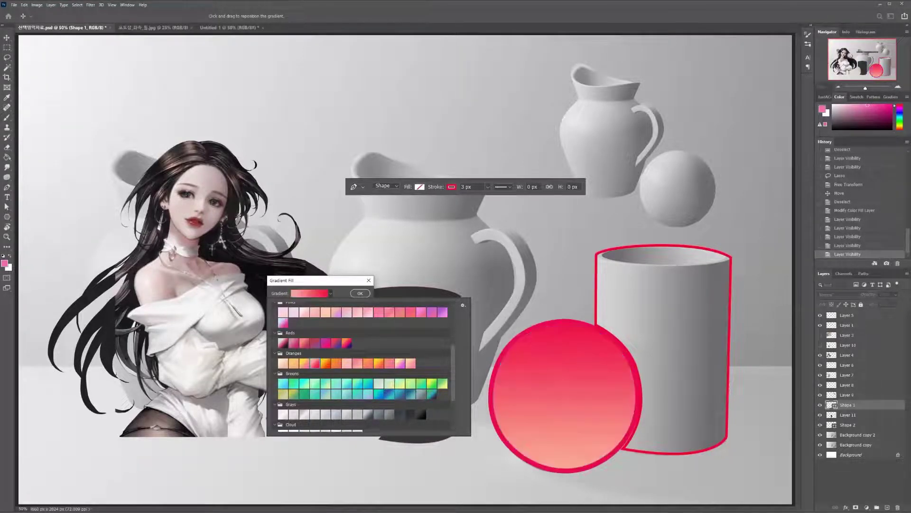
key("Return")
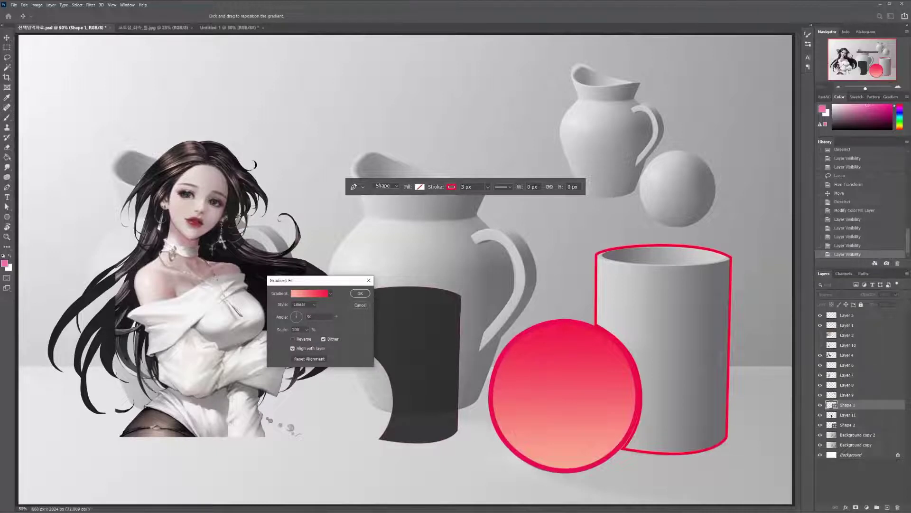
- Keep the circle's gradient style Linear and rotate its angle so the red end lies at the upper left
left_click(304, 305)
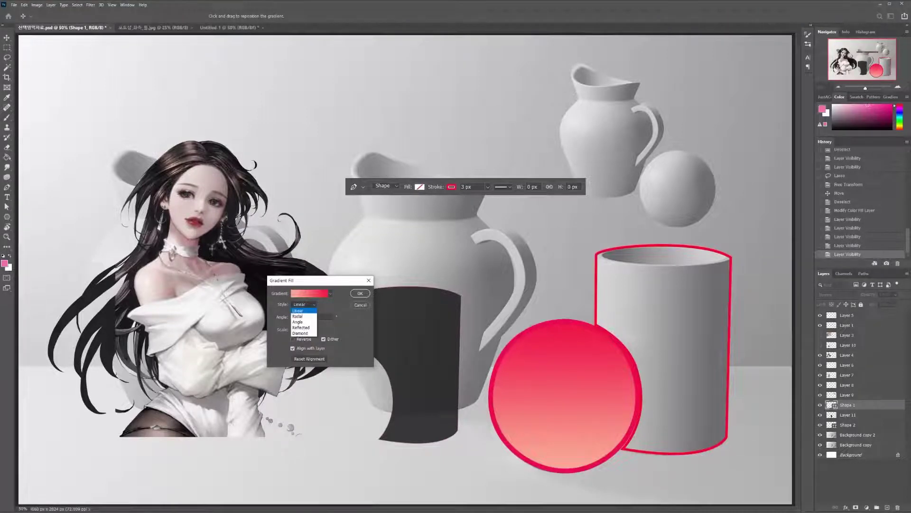
left_click(304, 304)
left_click(291, 315)
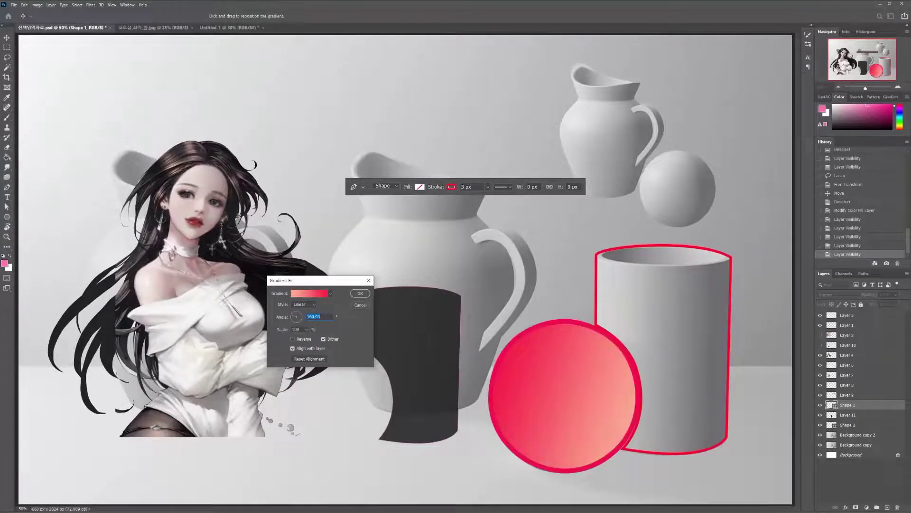
left_click(301, 317)
left_click_drag(302, 317, 292, 313)
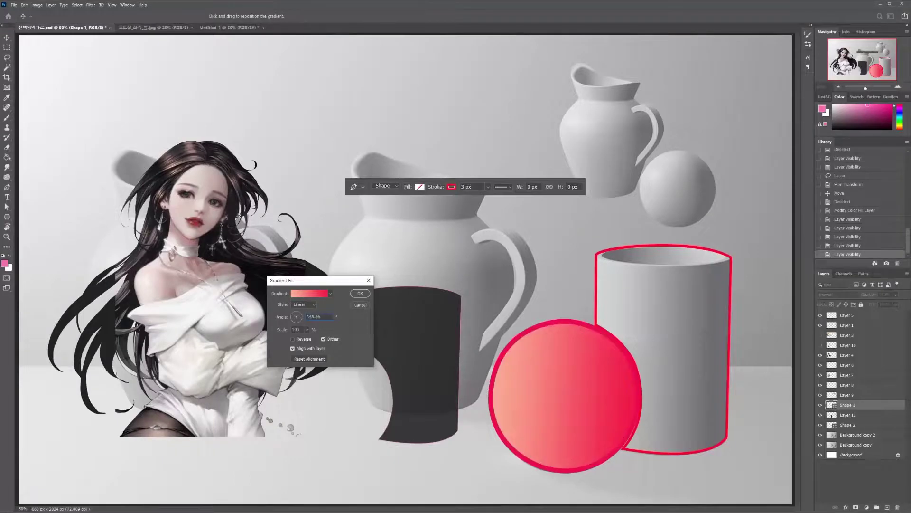
- Fill the circle with the orange-pink-purple preset from Reds, angled with orange at the upper left and purple at the lower right
left_click(310, 293)
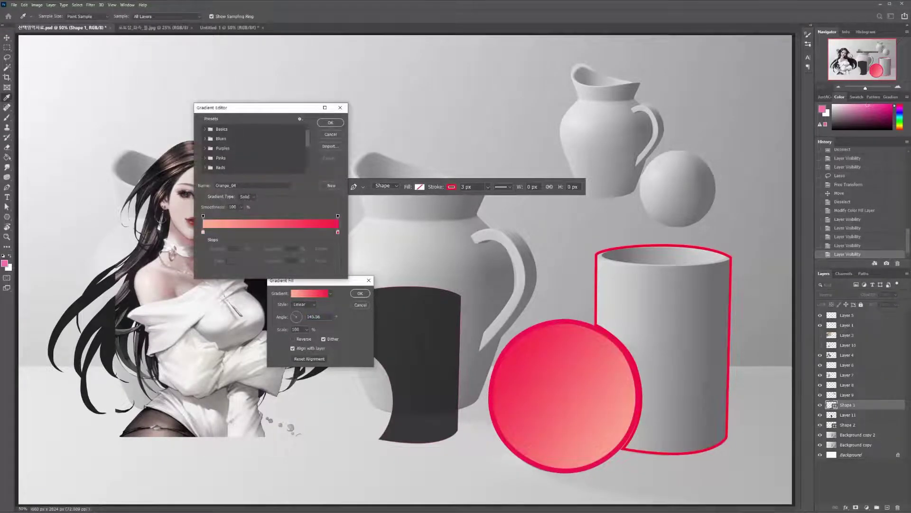
key("Escape")
left_click(330, 293)
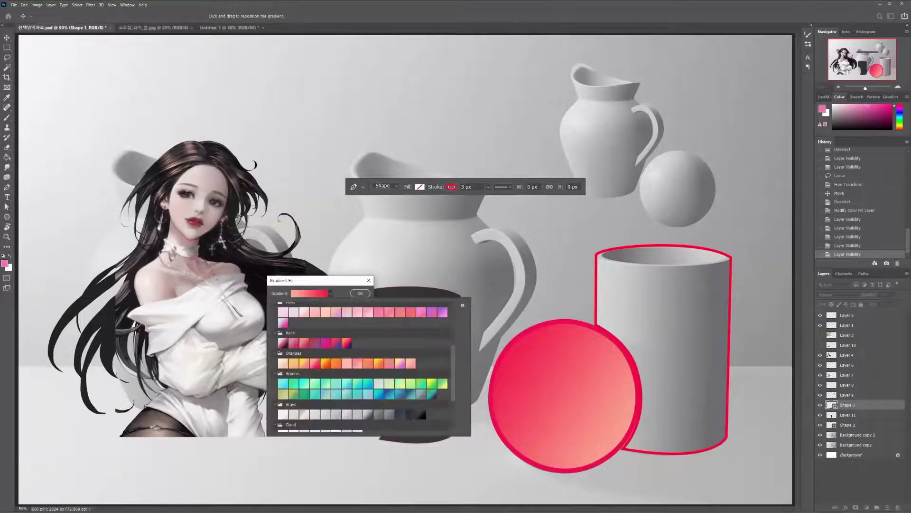
left_click(347, 343)
key("Return")
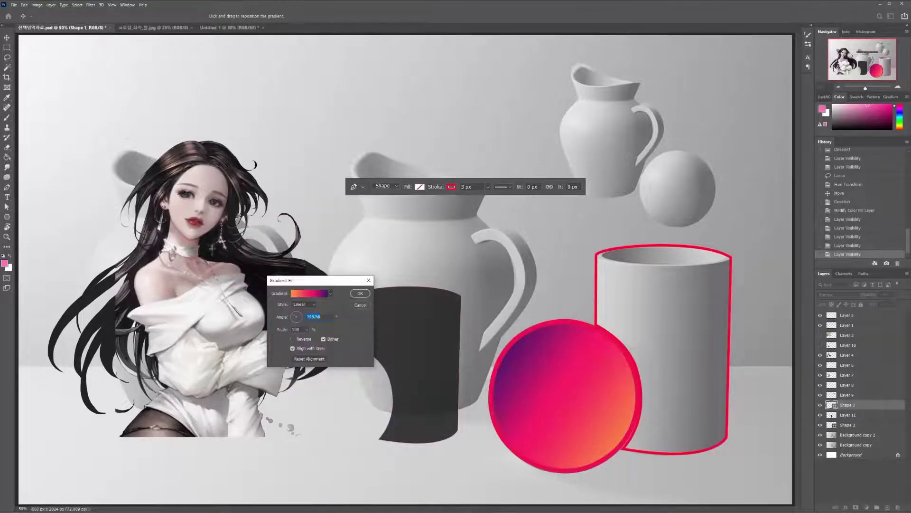
left_click_drag(292, 314, 300, 321)
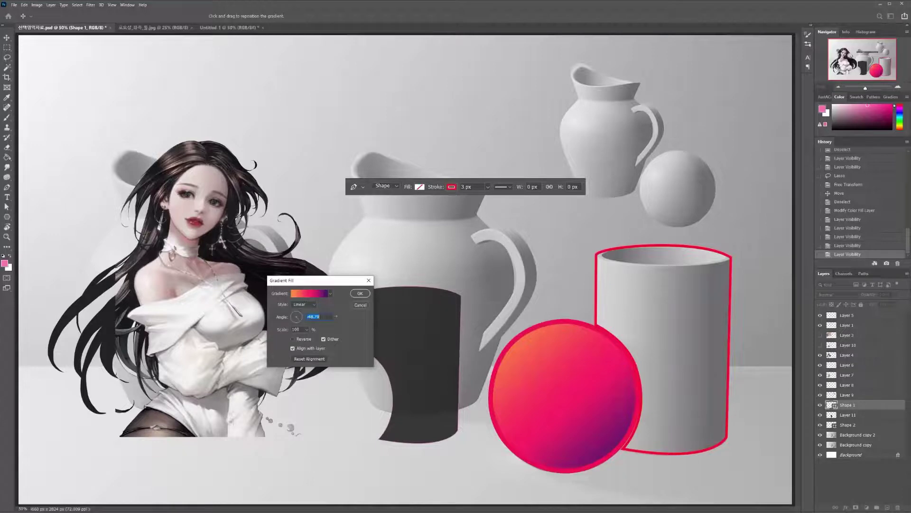
key("Return")
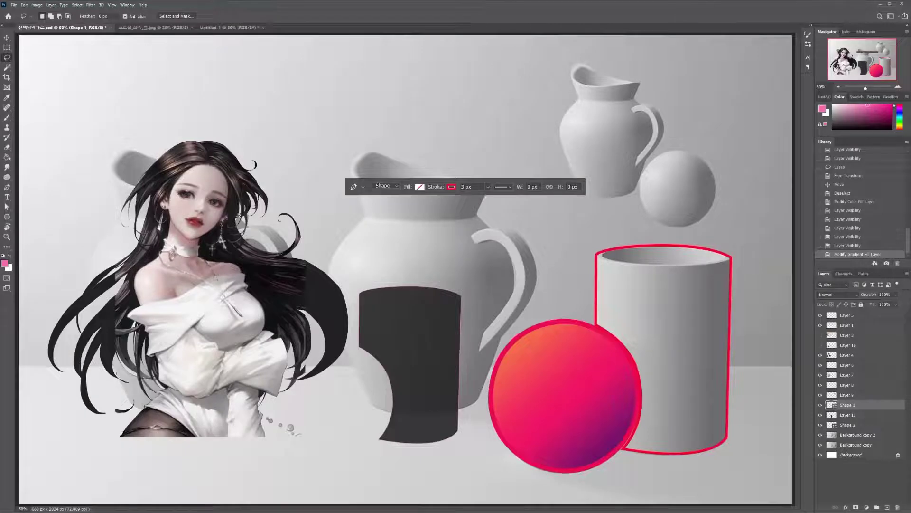
- Choose the Path Selection Tool and make the cylinder's outline layer, Shape 2, active
key("p")
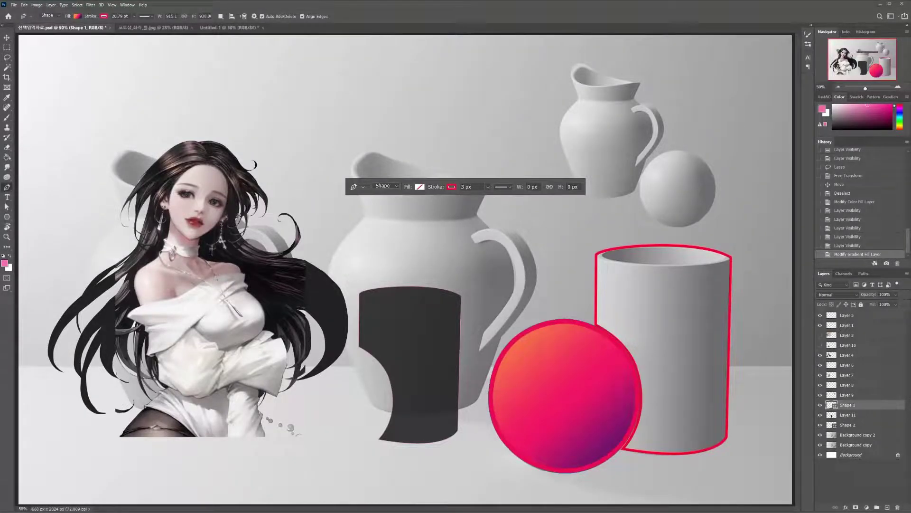
left_click(7, 207)
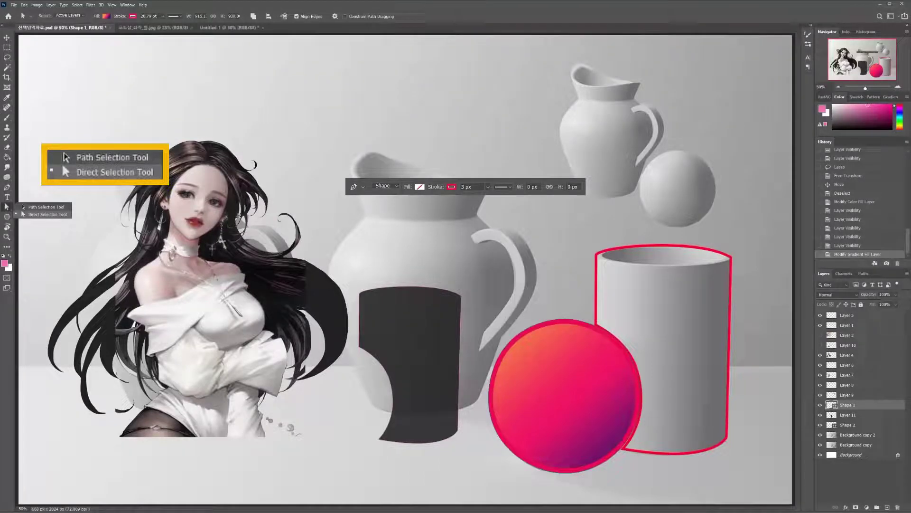
left_click(22, 207)
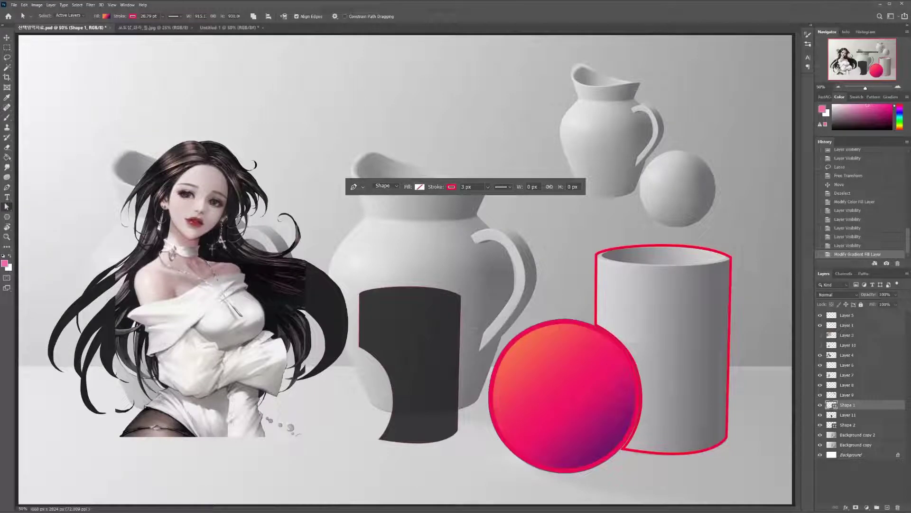
left_click(854, 425)
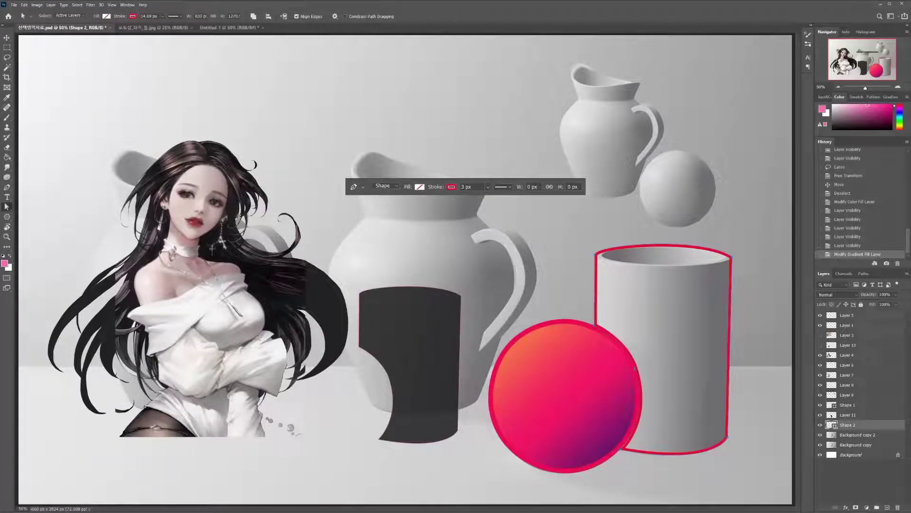
key("ctrl+plus")
left_click_drag(556, 303, 261, 250)
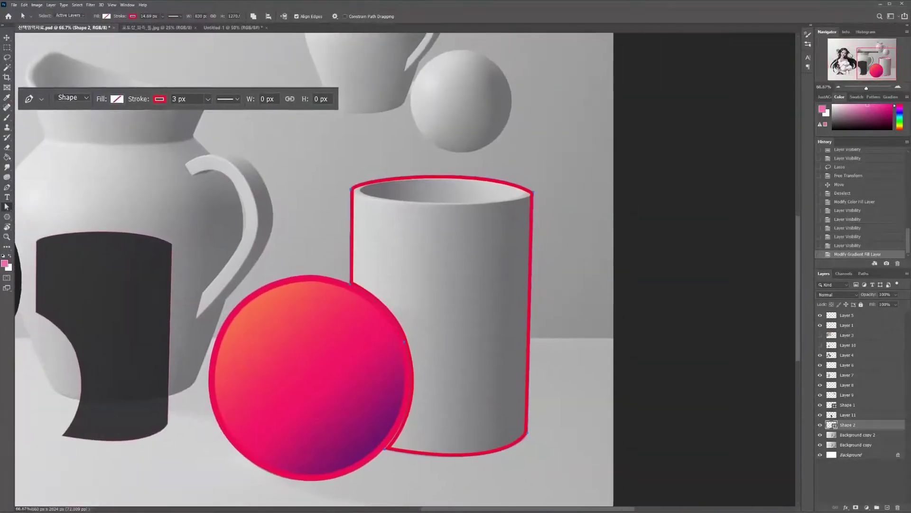
- Try to pull the upper-right anchor point of the red cylinder outline outward, and undo the change
key("ctrl+plus")
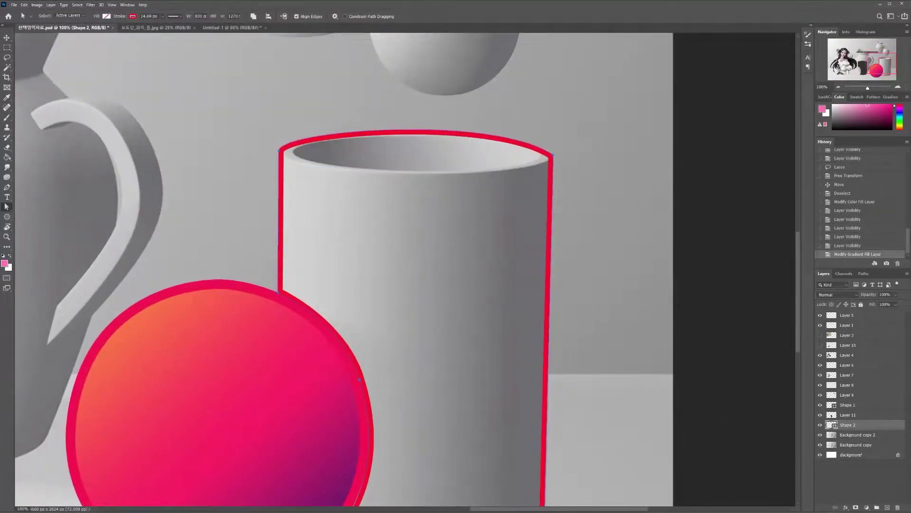
key("ctrl+plus")
left_click_drag(333, 285, 445, 299)
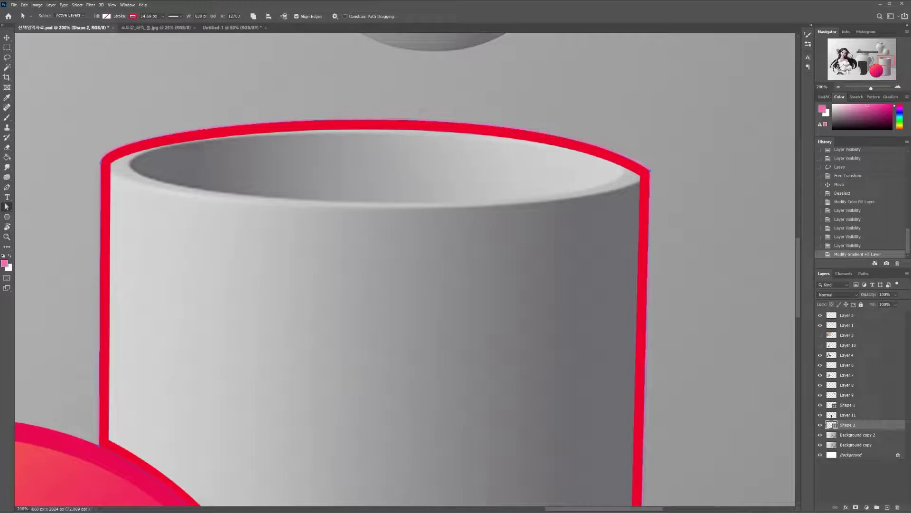
left_click_drag(651, 171, 670, 162)
key("ctrl+z")
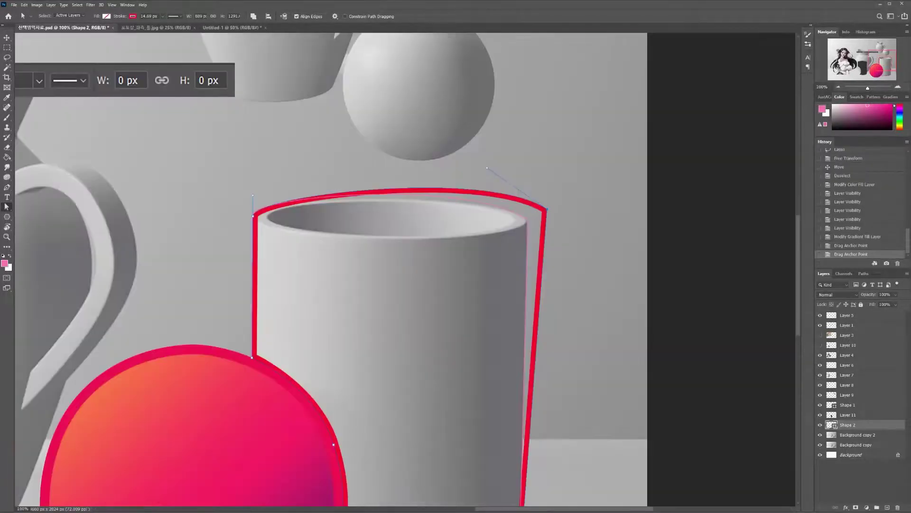
key("ctrl+z")
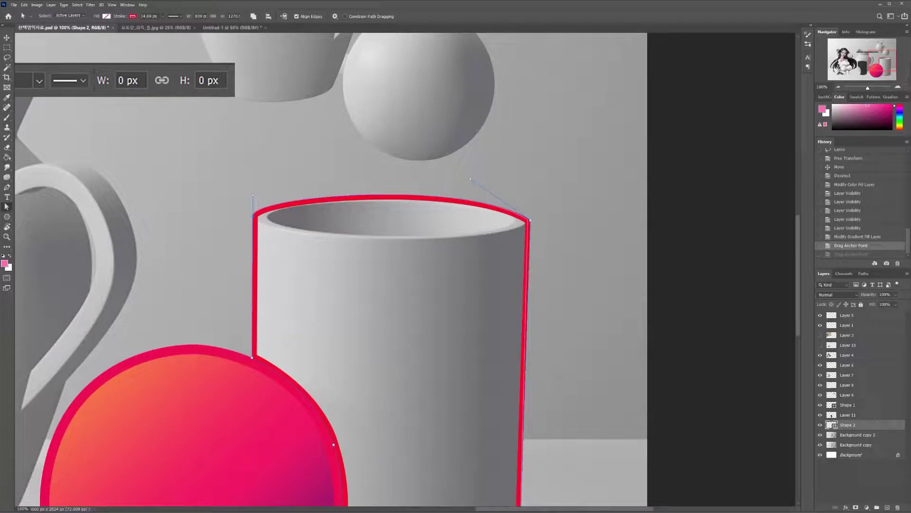
- Try moving the outline's upper-left and lower-right anchor points and the curve point beside the gradient circle, undoing each change
left_click_drag(252, 195, 219, 219)
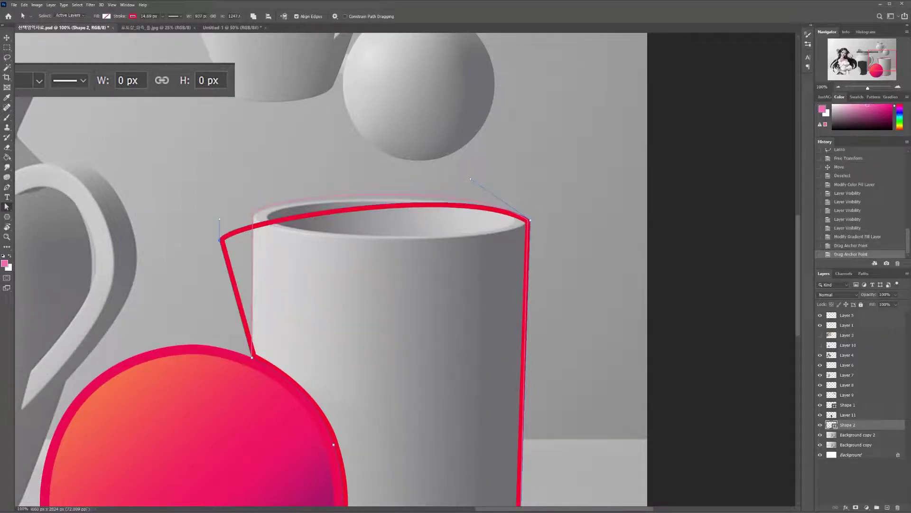
left_click_drag(219, 240, 239, 199)
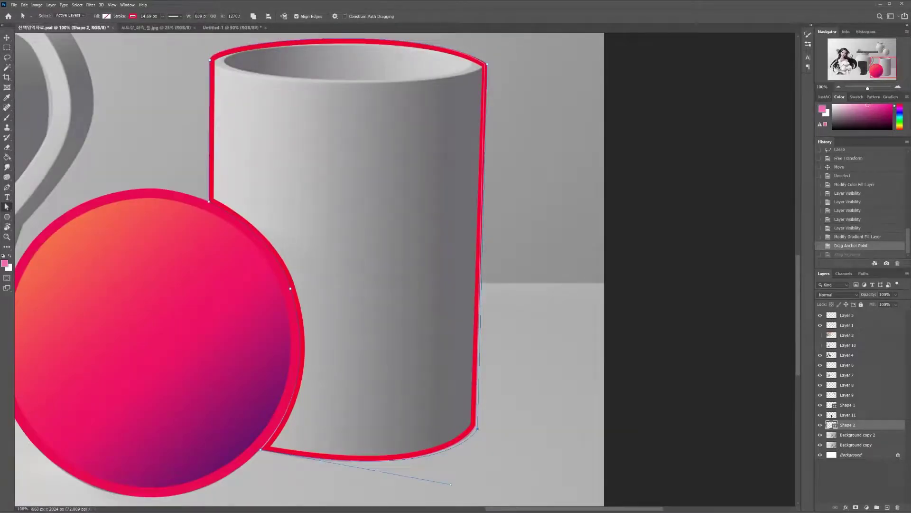
left_click_drag(478, 429, 578, 431)
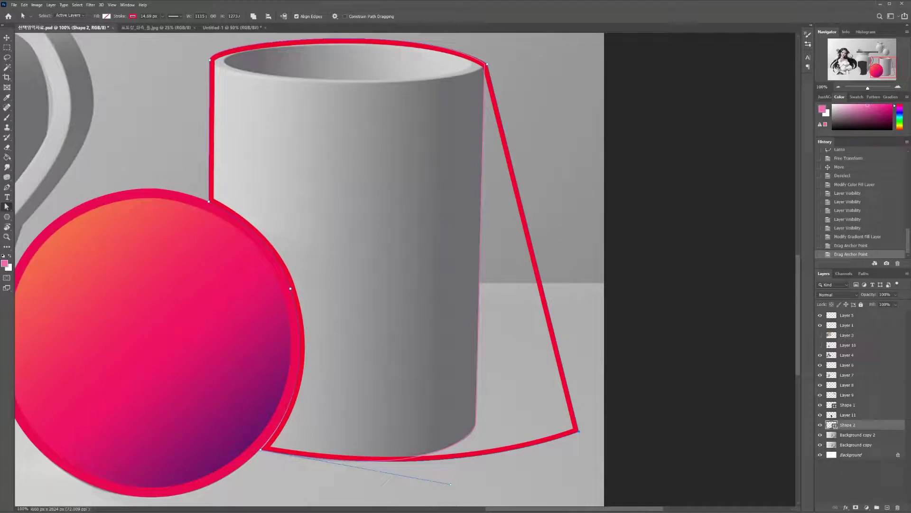
key("ctrl+z")
left_click_drag(290, 288, 311, 277)
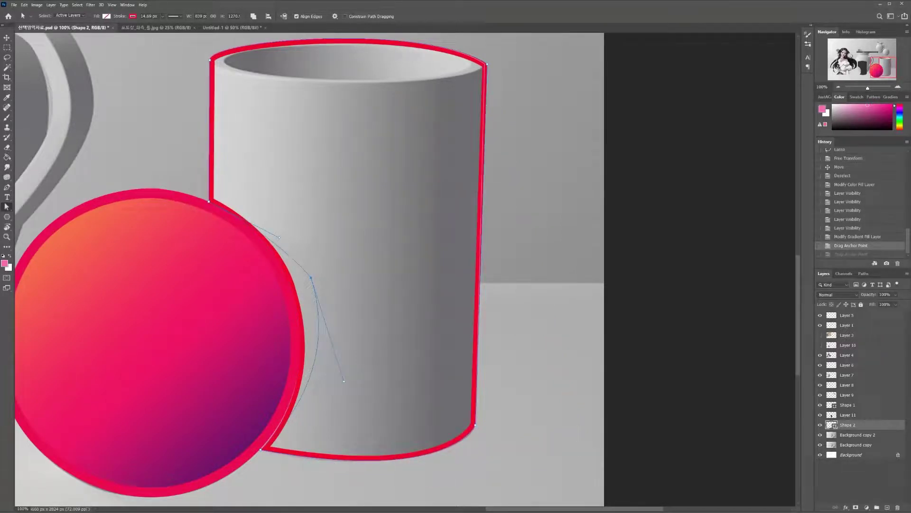
key("ctrl+z")
left_click_drag(311, 277, 449, 343)
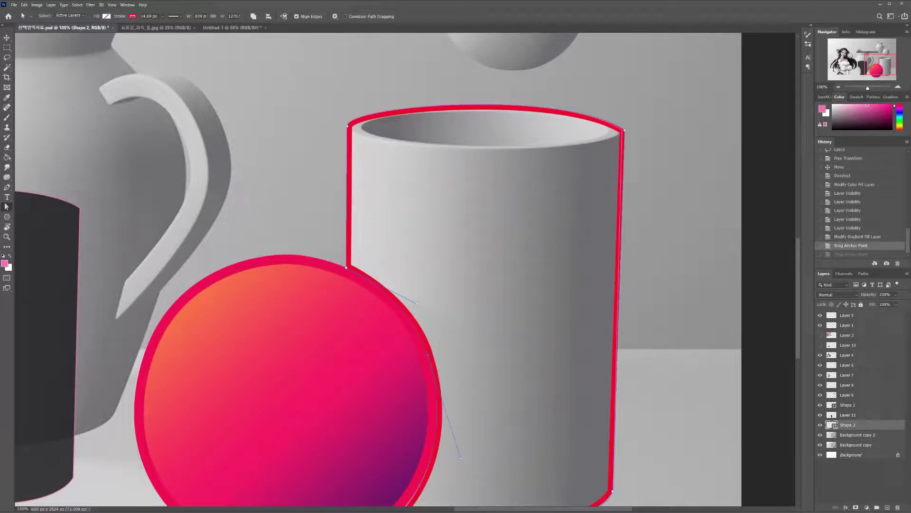
left_click_drag(342, 277, 470, 258)
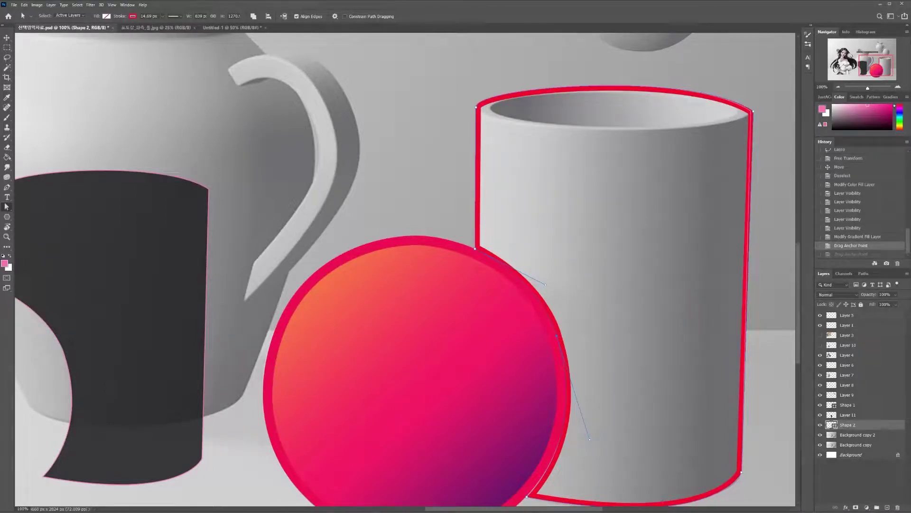
key("ctrl+minus")
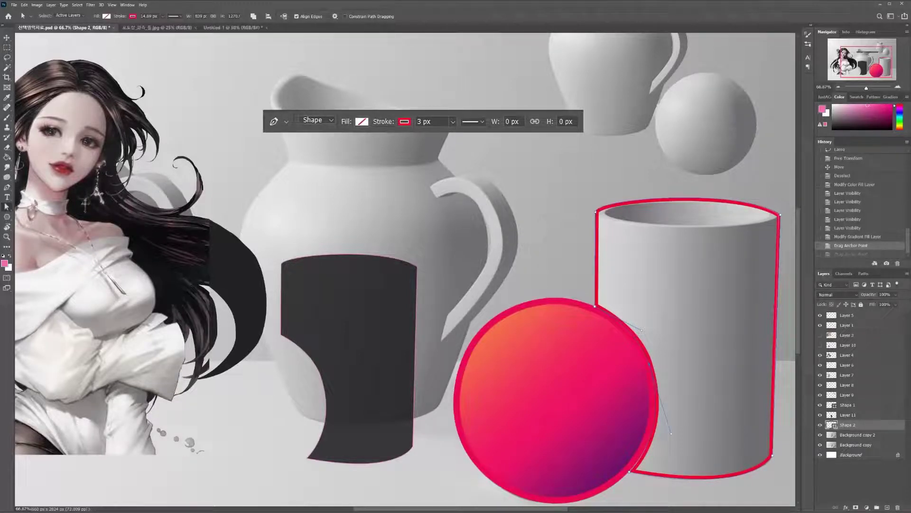
left_click_drag(638, 333, 668, 343)
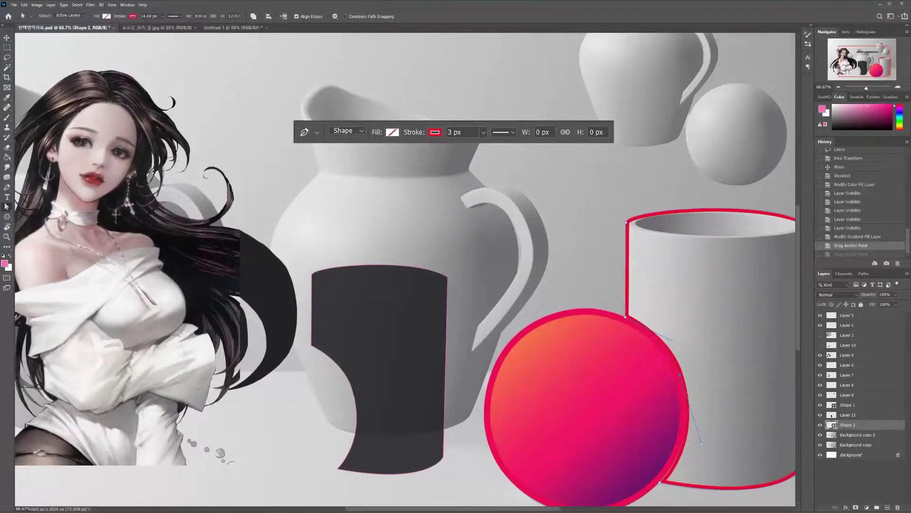
scroll(406, 272, "left", 4)
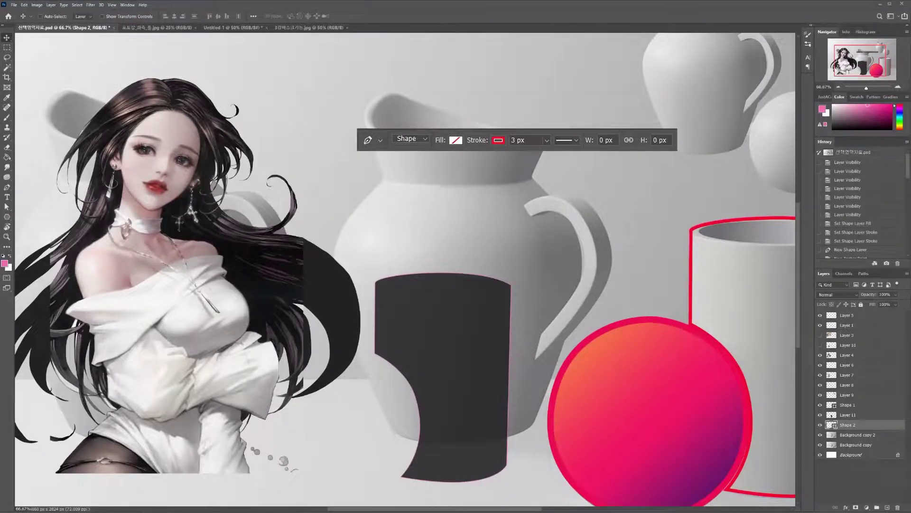
- Switch to the NESSI clipping mask sample image and examine its pictured layer stack close up and the finished artwork
left_click(309, 27)
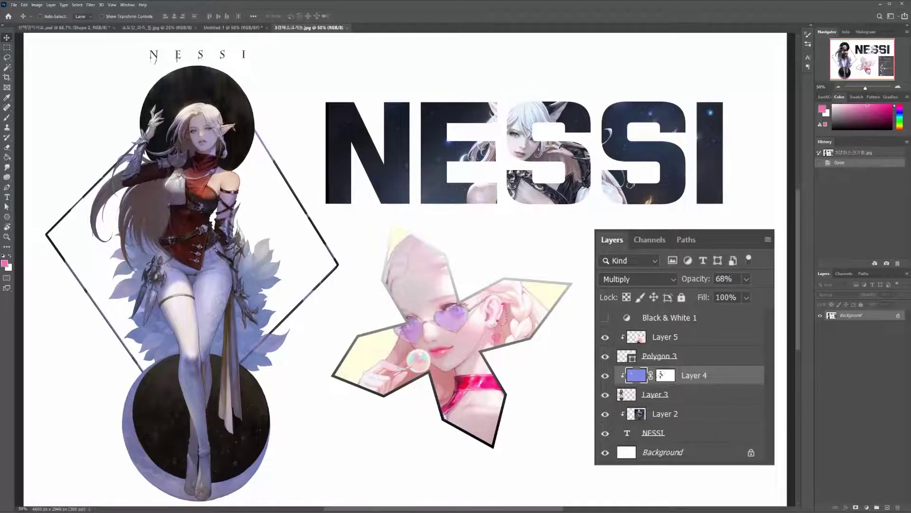
key("ctrl+plus")
left_click_drag(745, 429, 438, 307)
key("ctrl+plus")
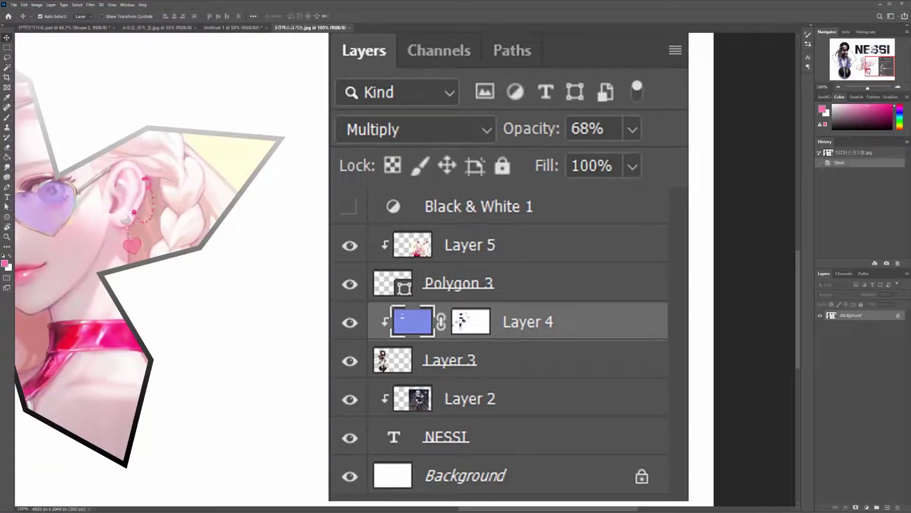
key("ctrl")
key("ctrl+minus")
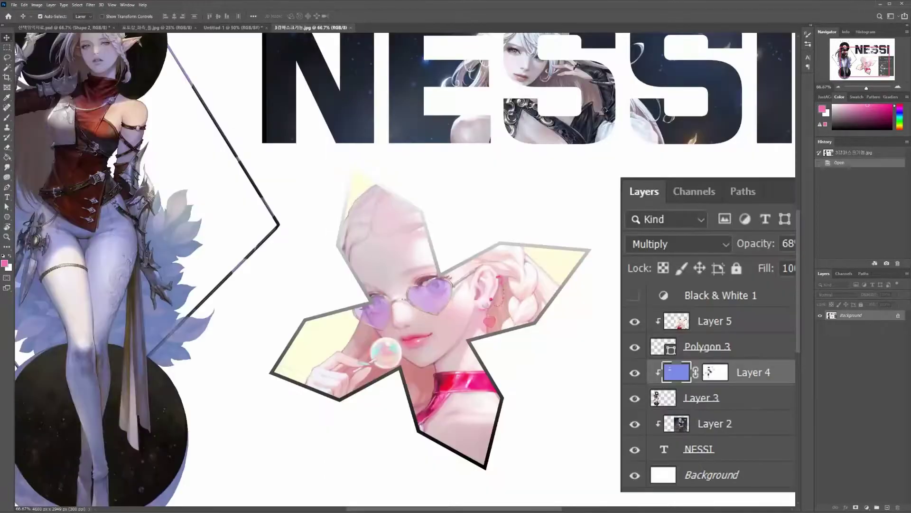
key("ctrl+minus")
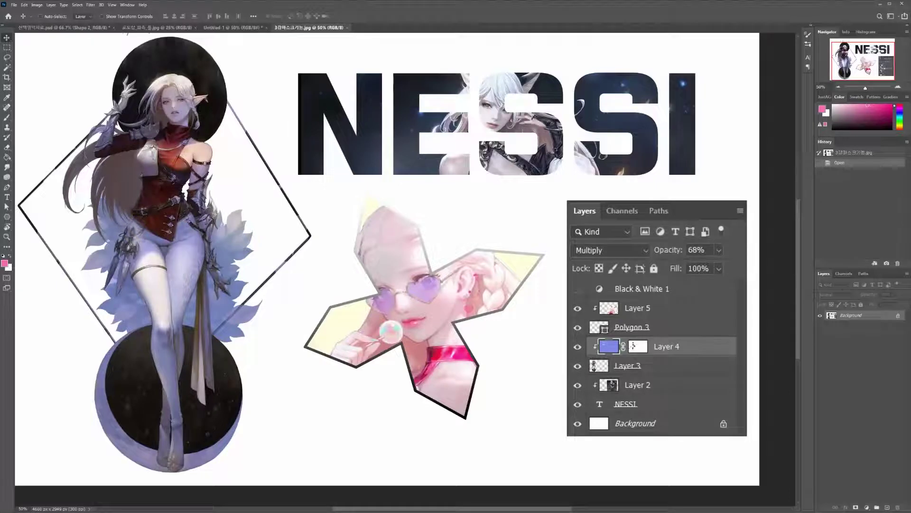
- Switch to the blank Untitled-1 document, add a new layer and place the elf illustration with the diamond frame
key("ctrl+shift+Tab")
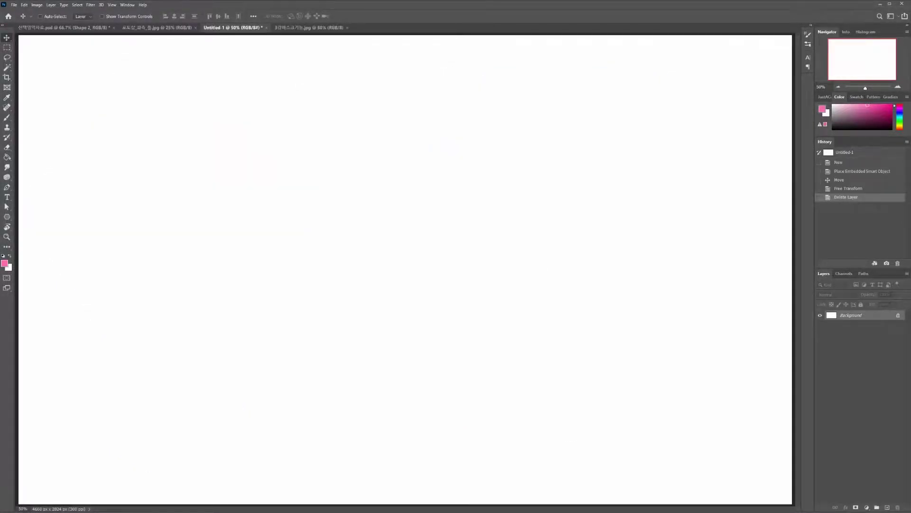
key("ctrl+shift+alt+n")
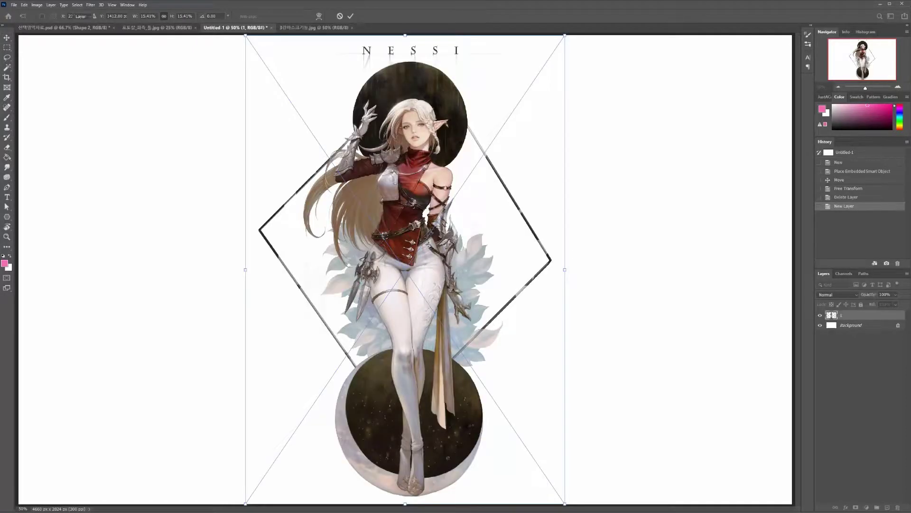
key("Return")
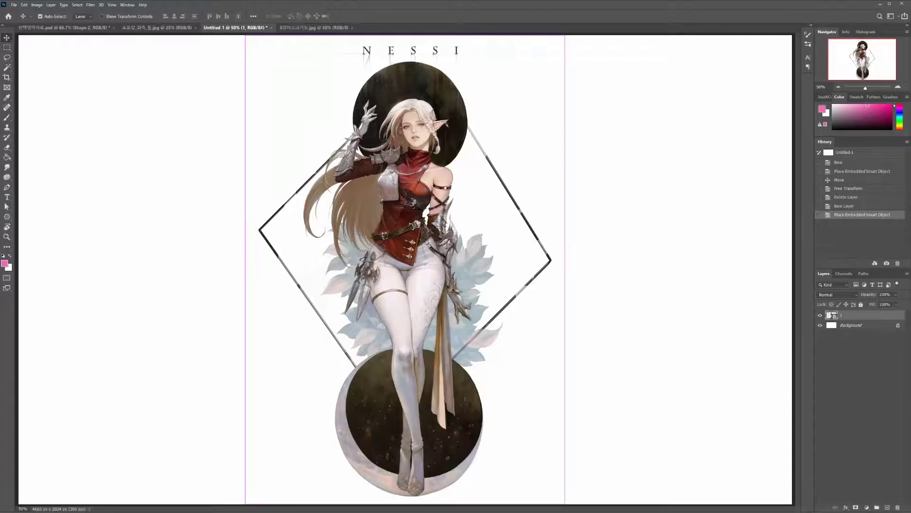
key("ctrl+z")
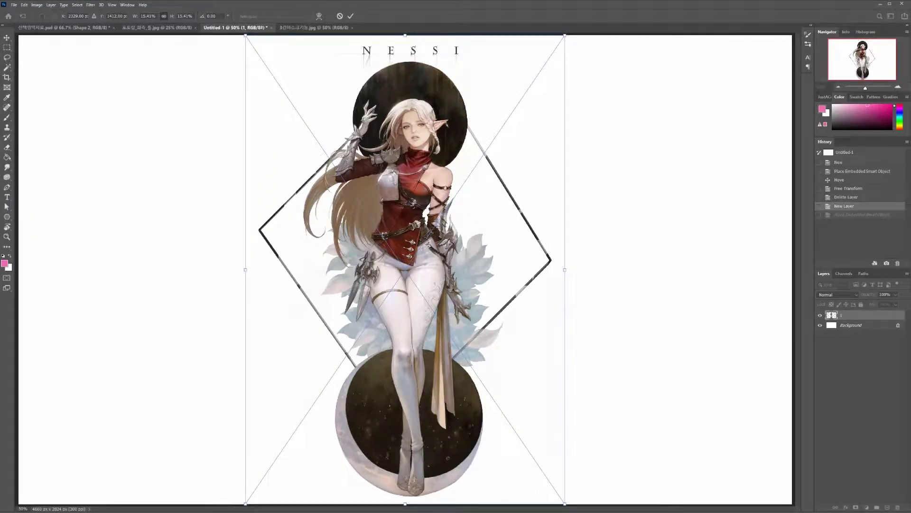
- Scale the placed elf illustration to about 14.2% and position it on the left side of the canvas
left_click_drag(348, 265, 184, 273)
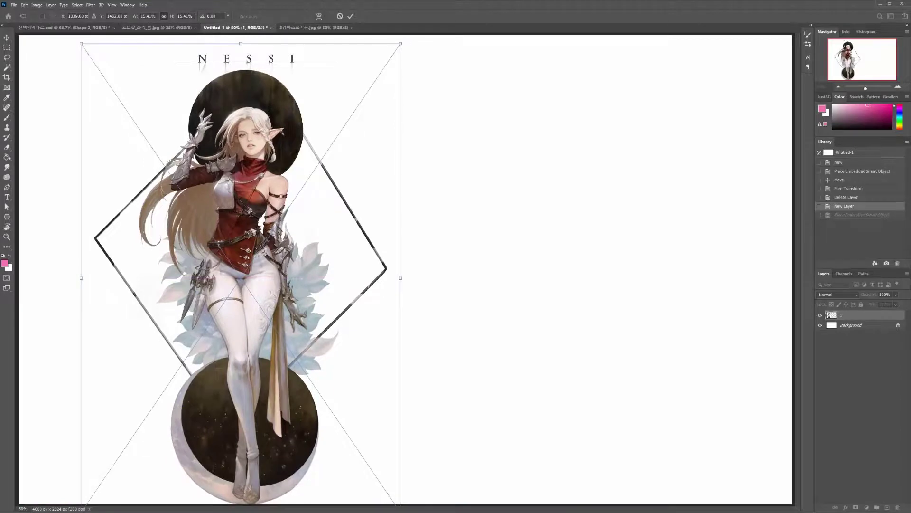
left_click_drag(401, 43, 368, 156)
left_click_drag(232, 223, 163, 205)
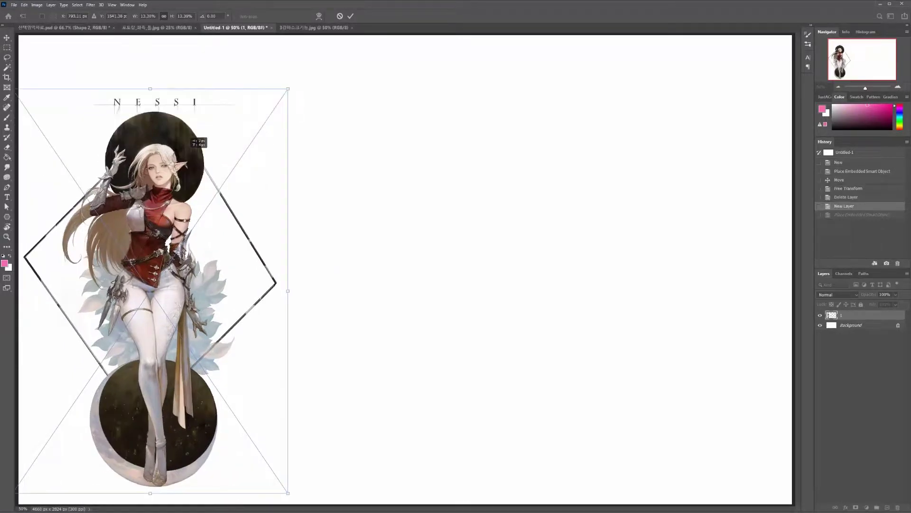
mouse_move(191, 139)
left_mouse_down()
mouse_move(223, 124)
mouse_move(192, 155)
left_mouse_up()
left_click_drag(317, 80, 336, 52)
left_click_drag(262, 109, 259, 116)
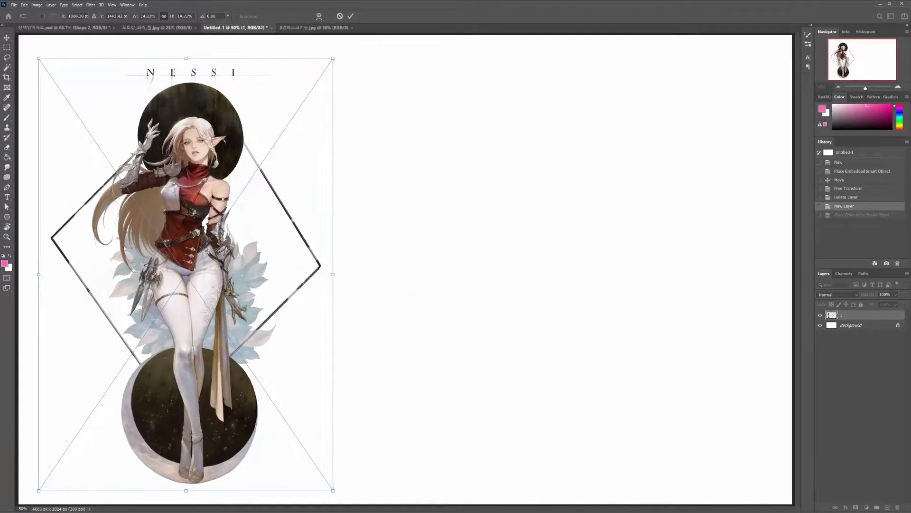
key("Return")
- Try painting on the placed elf smart object with the Brush, accept rasterizing it, and undo the rasterization
key("b")
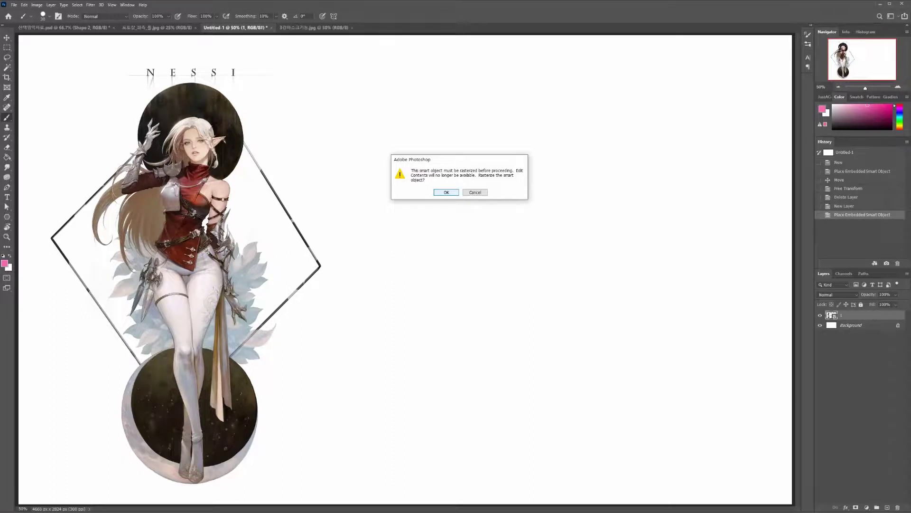
key("Return")
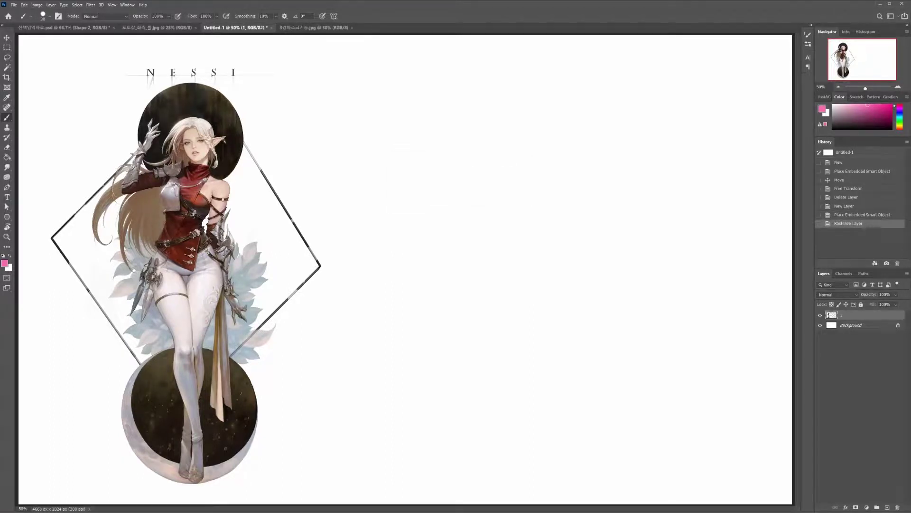
key("ctrl+z")
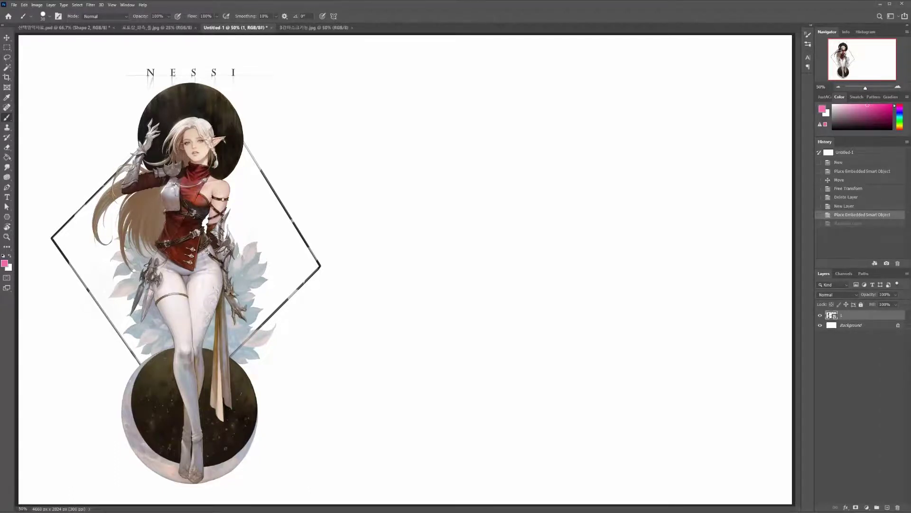
- Rasterize the placed elf illustration's layer 1
right_click(829, 316)
right_click(836, 280)
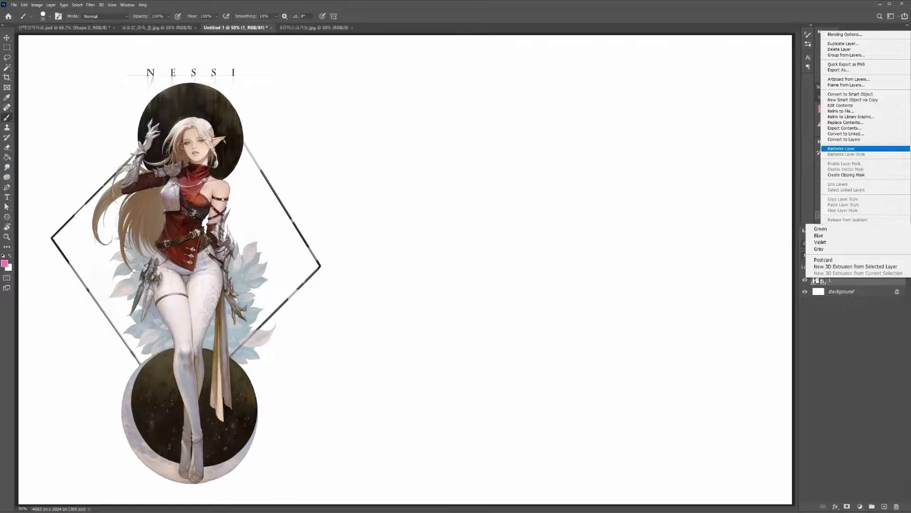
left_click(842, 148)
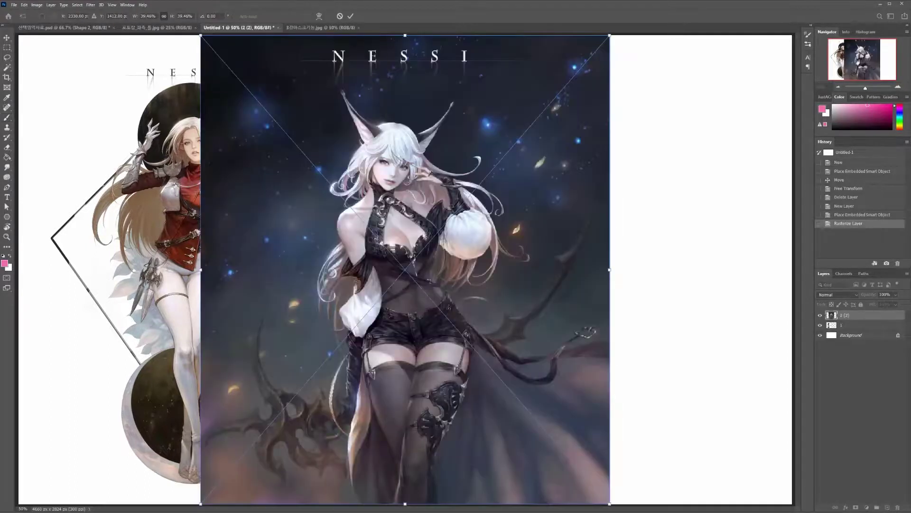
- Scale down the placed dark blue NESSI illustration and rasterize its layer together with the strawberry milk illustration's layer
left_click_drag(201, 35, 339, 194)
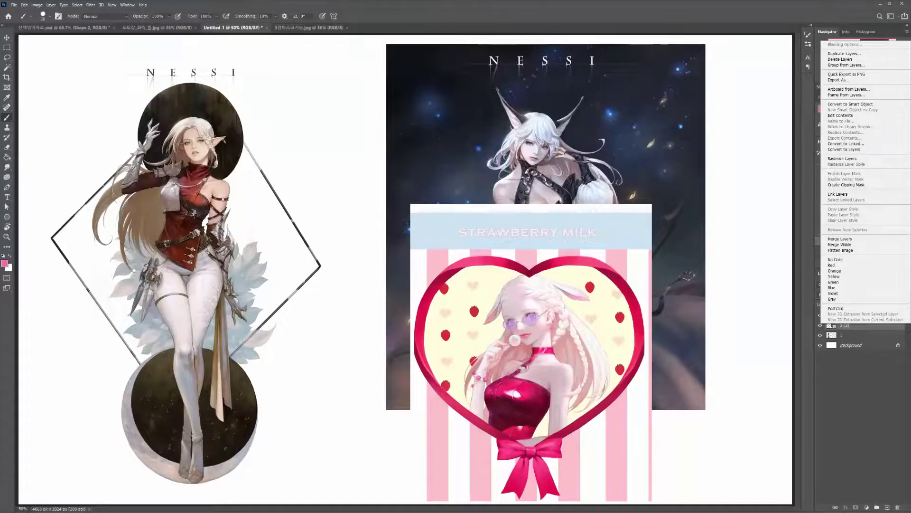
left_click(854, 315)
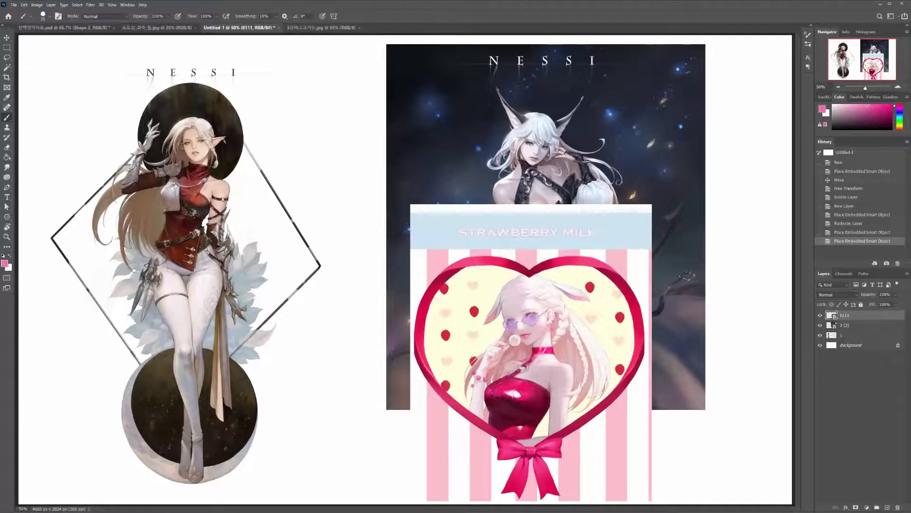
left_click(860, 325, "shift")
right_click(859, 317)
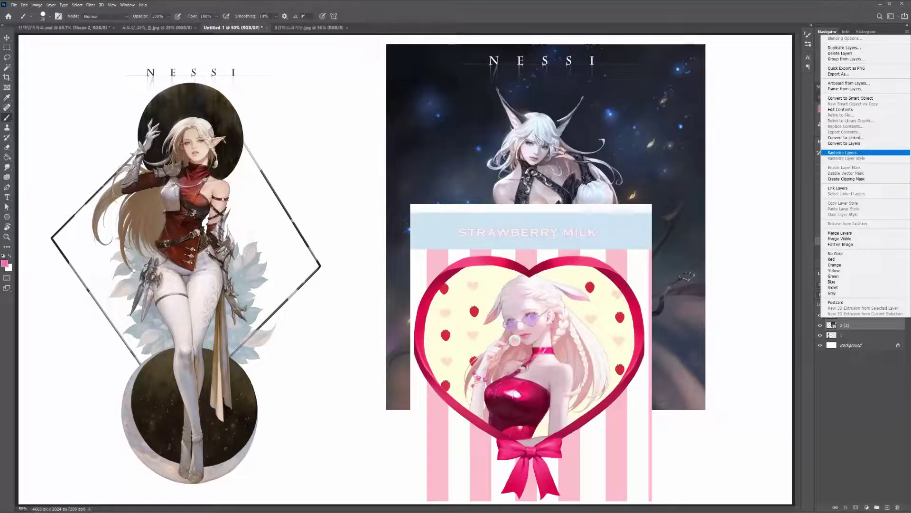
left_click(842, 152)
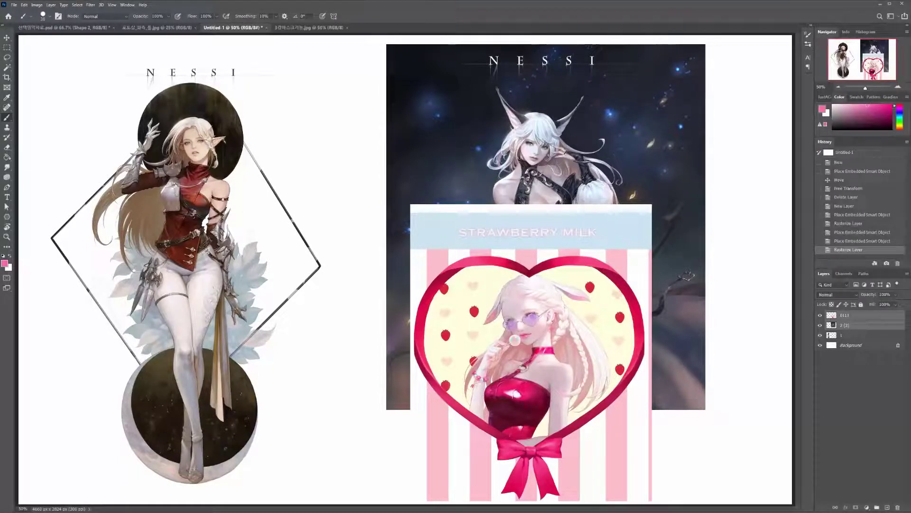
- Try brush strokes on the rasterized strawberry milk illustration's layer and undo them
left_click(832, 315)
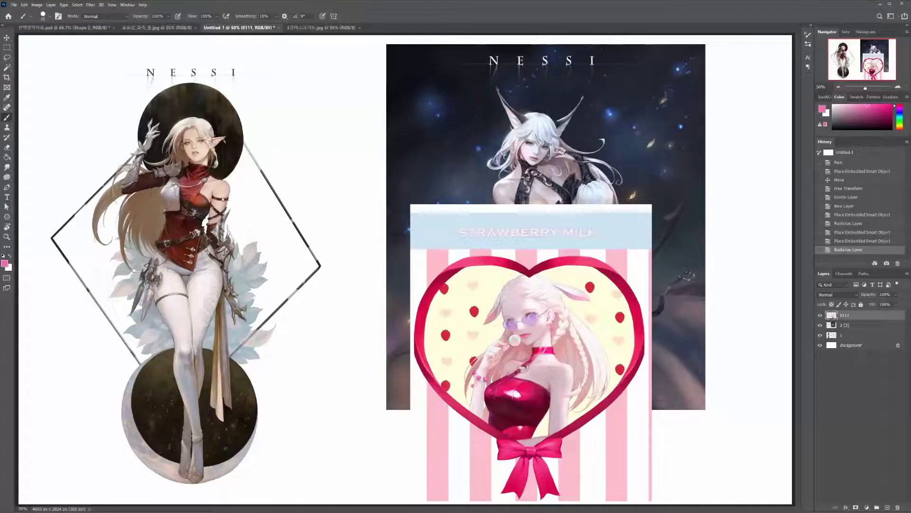
mouse_move(565, 266)
left_mouse_down()
mouse_move(489, 285)
mouse_move(404, 322)
mouse_move(591, 308)
mouse_move(498, 324)
mouse_move(609, 262)
left_mouse_up()
key("ctrl+z")
key("ctrl+z")
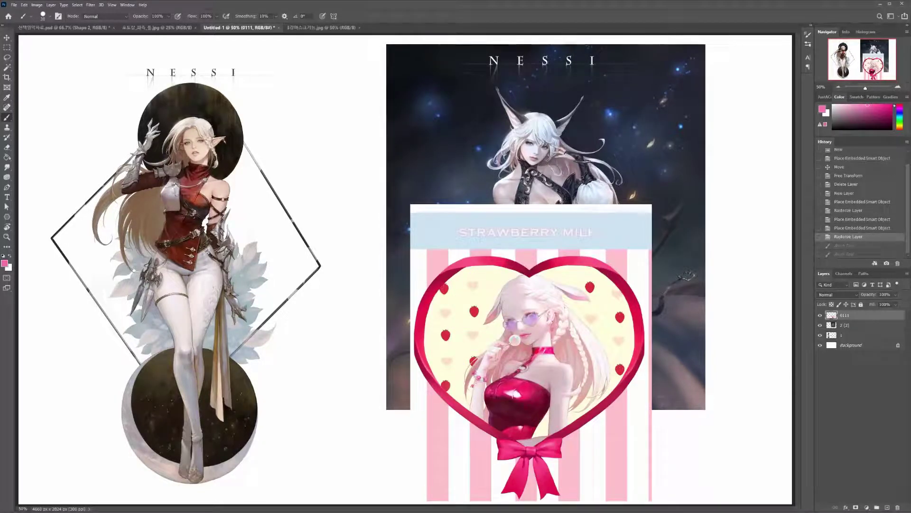
- Hide layers 0111 and 2 (2) and slightly enlarge the elf illustration on layer 1 with Free Transform
left_click_drag(820, 314, 820, 325)
left_click(855, 334)
key("ctrl+t")
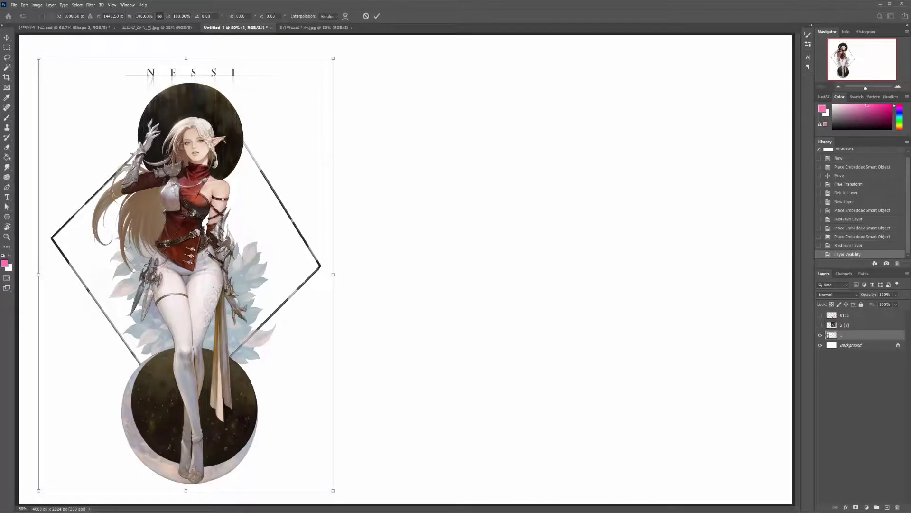
left_click_drag(333, 58, 343, 44)
left_click_drag(269, 118, 268, 120)
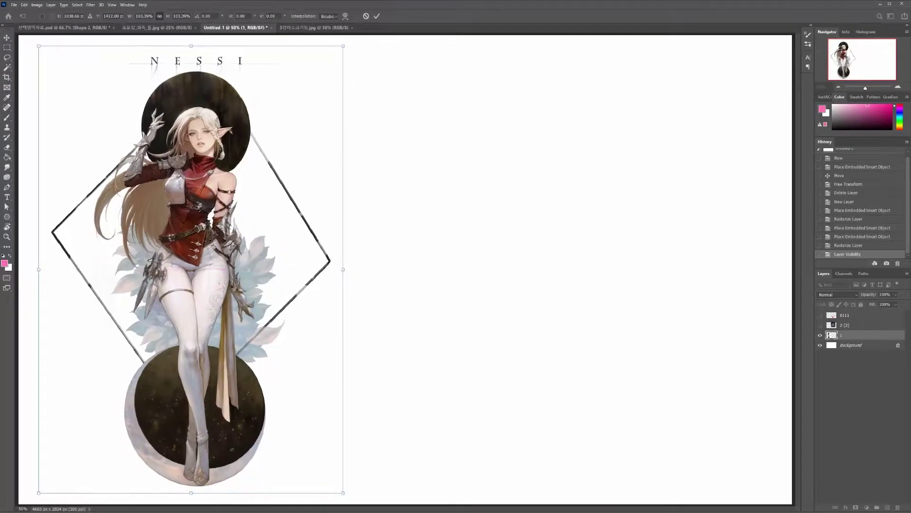
key("Return")
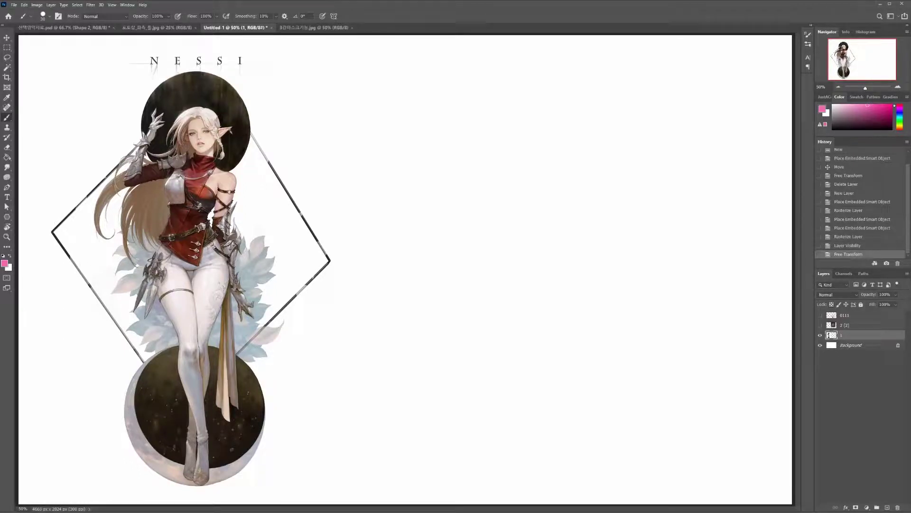
- Lock the transparent pixels of the elf layer and set the foreground color to a deep magenta
key("/")
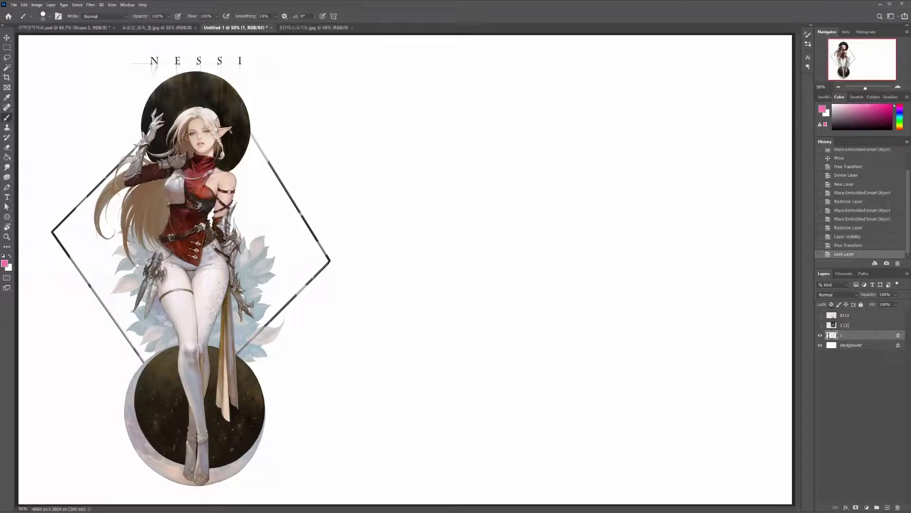
left_click(4, 263)
left_click(500, 252)
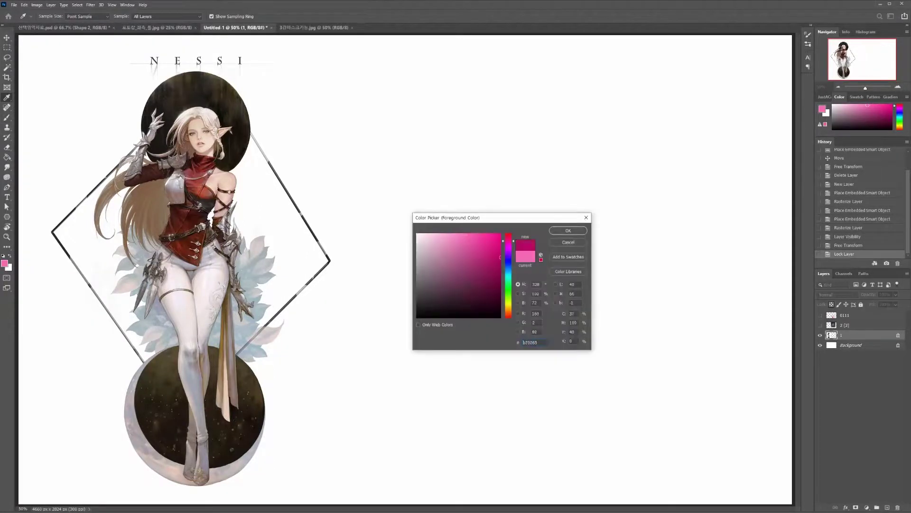
key("Return")
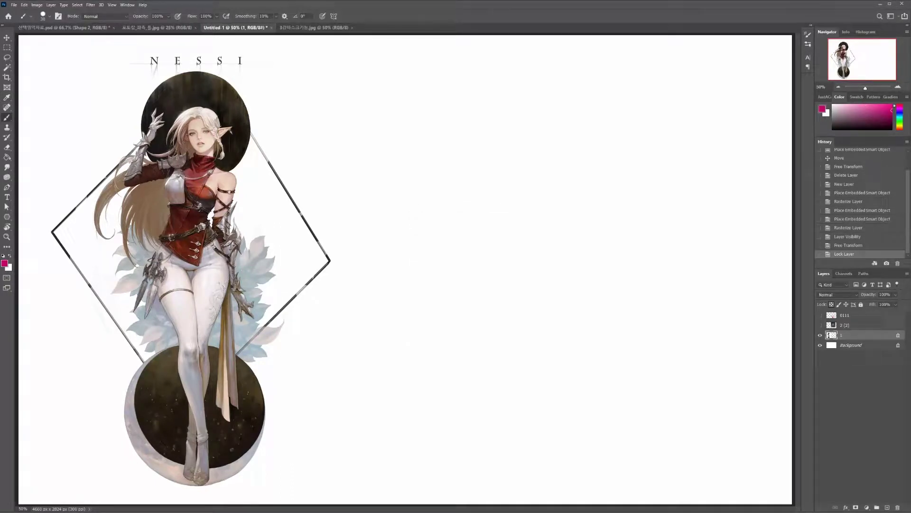
- Try magenta brush strokes over the transparency-locked elf layer and undo them
mouse_move(278, 119)
left_mouse_down()
mouse_move(285, 128)
mouse_move(64, 258)
mouse_move(294, 142)
mouse_move(88, 135)
mouse_move(60, 166)
mouse_move(61, 64)
mouse_move(71, 228)
mouse_move(43, 187)
mouse_move(54, 240)
mouse_move(147, 252)
mouse_move(95, 218)
mouse_move(57, 332)
mouse_move(45, 95)
mouse_move(332, 45)
mouse_move(314, 112)
mouse_move(342, 142)
mouse_move(90, 333)
mouse_move(162, 337)
mouse_move(118, 418)
mouse_move(342, 313)
mouse_move(337, 485)
left_mouse_up()
key("ctrl+z")
mouse_move(78, 159)
left_mouse_down()
mouse_move(342, 102)
mouse_move(341, 340)
left_mouse_up()
mouse_move(33, 380)
left_mouse_down()
mouse_move(60, 468)
mouse_move(285, 95)
mouse_move(143, 57)
mouse_move(45, 100)
mouse_move(100, 218)
mouse_move(67, 256)
mouse_move(342, 209)
mouse_move(52, 328)
mouse_move(266, 242)
mouse_move(81, 223)
left_mouse_up()
key("ctrl+z")
- Show the dark NESSI illustration's layer 2 (2) and lock its transparent pixels
left_click(820, 325)
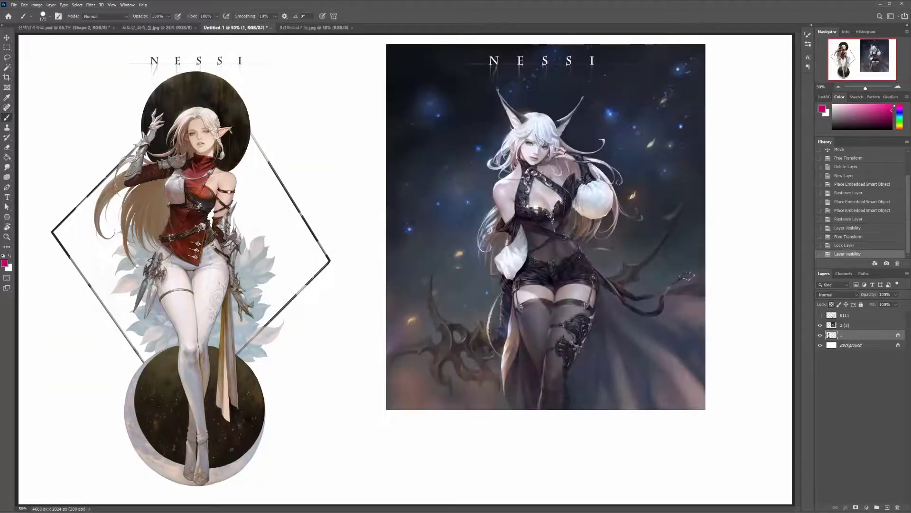
left_click(854, 325)
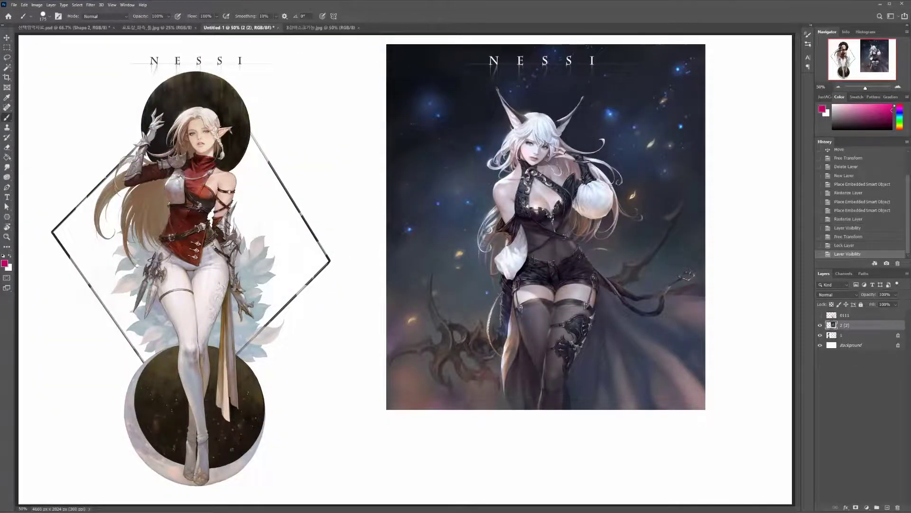
key("/")
- Paint broad magenta brush strokes across the dark NESSI illustration and undo them
left_click_drag(386, 180, 705, 131)
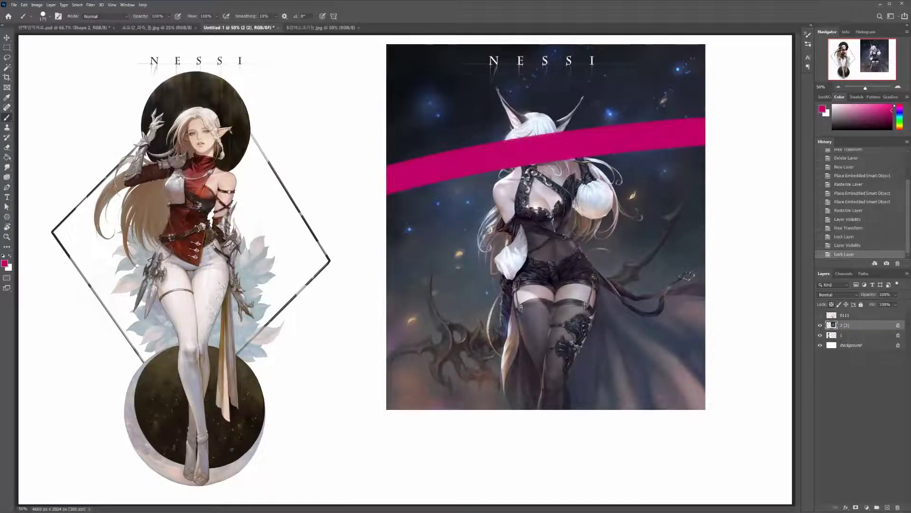
left_click_drag(704, 131, 705, 280)
left_click_drag(703, 157, 441, 285)
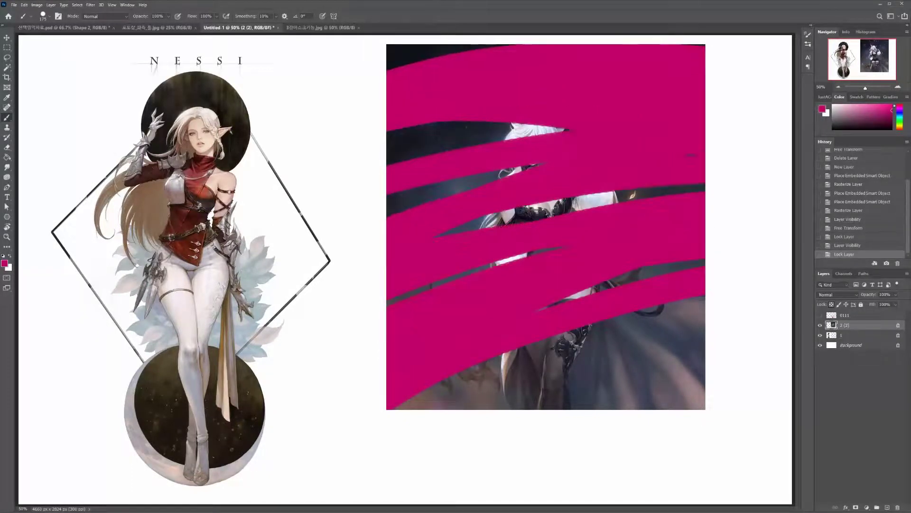
left_click_drag(703, 285, 527, 408)
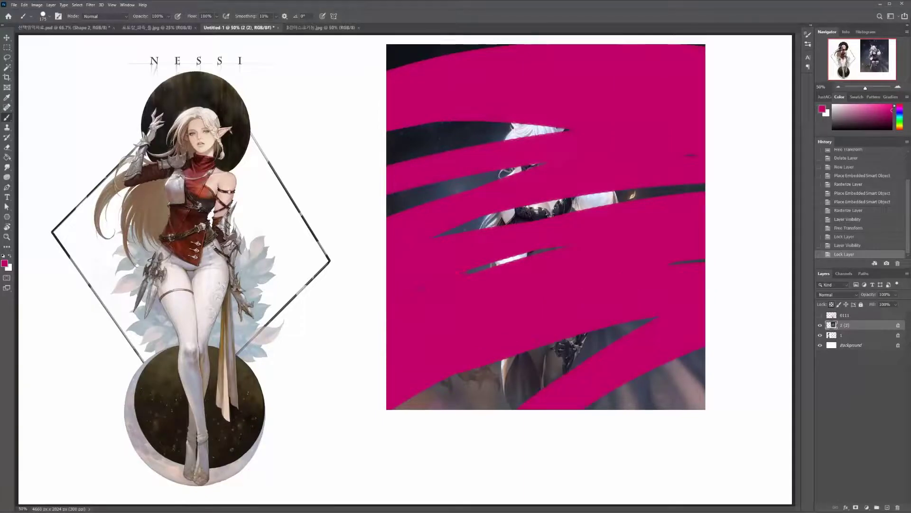
mouse_move(632, 204)
left_mouse_down()
mouse_move(409, 166)
mouse_move(570, 147)
mouse_move(394, 159)
left_mouse_up()
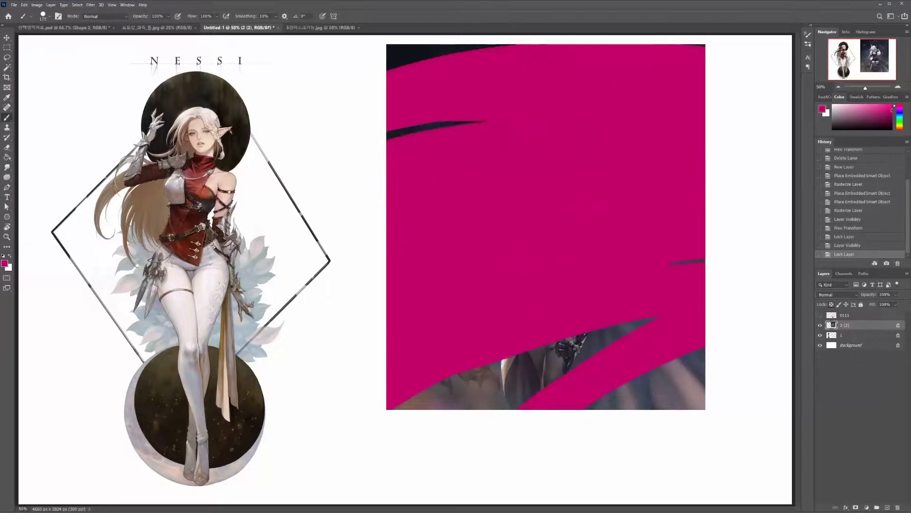
key("ctrl+z")
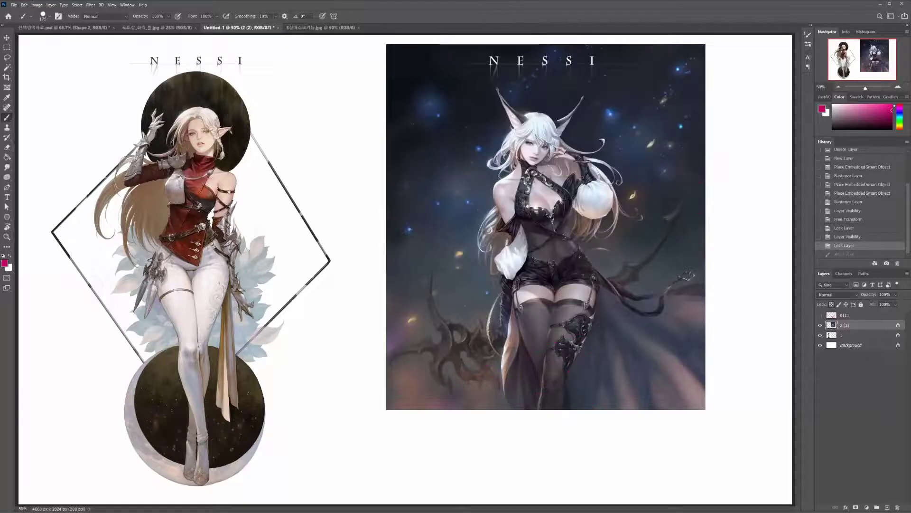
- Undo the lock and visibility changes of layer 2 (2) and the transparency lock of the elf layer
key("ctrl+z")
key("ctrl+z")
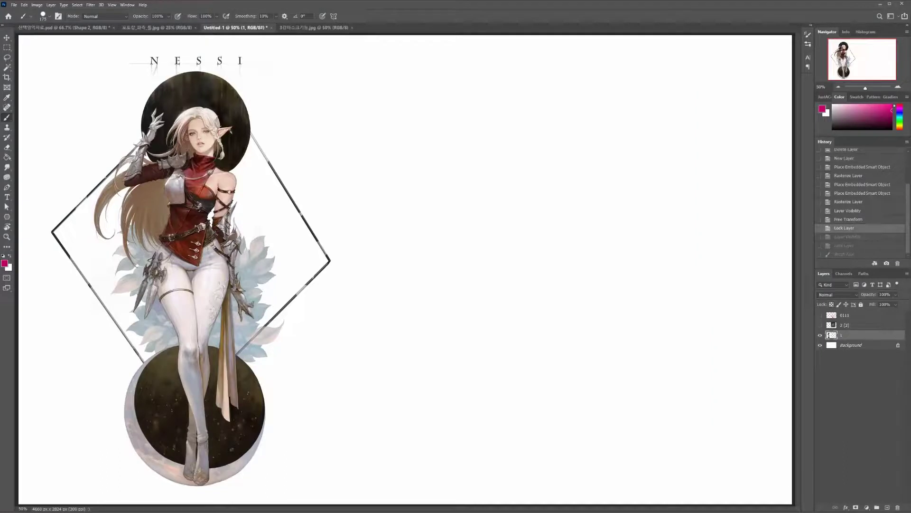
key("ctrl+z")
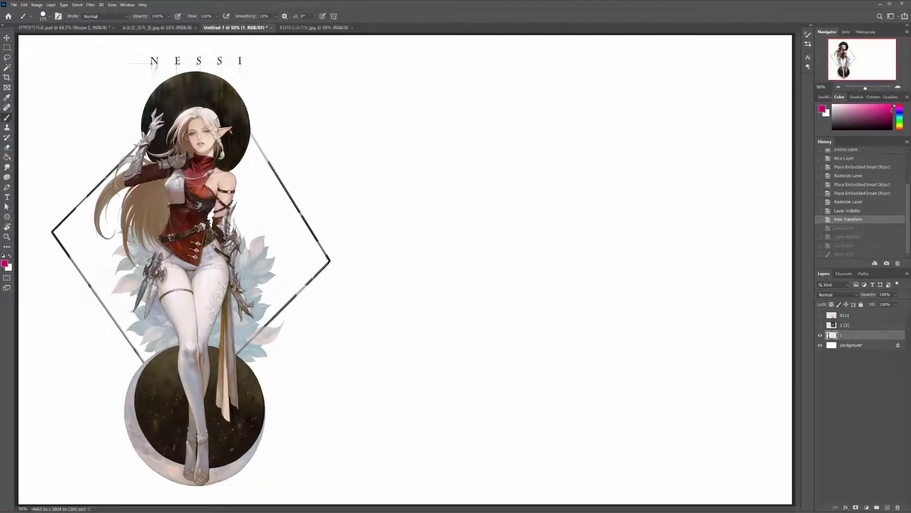
- Lock the image pixels of the elf layer and try painting on it with the Brush
key("ctrl+slash")
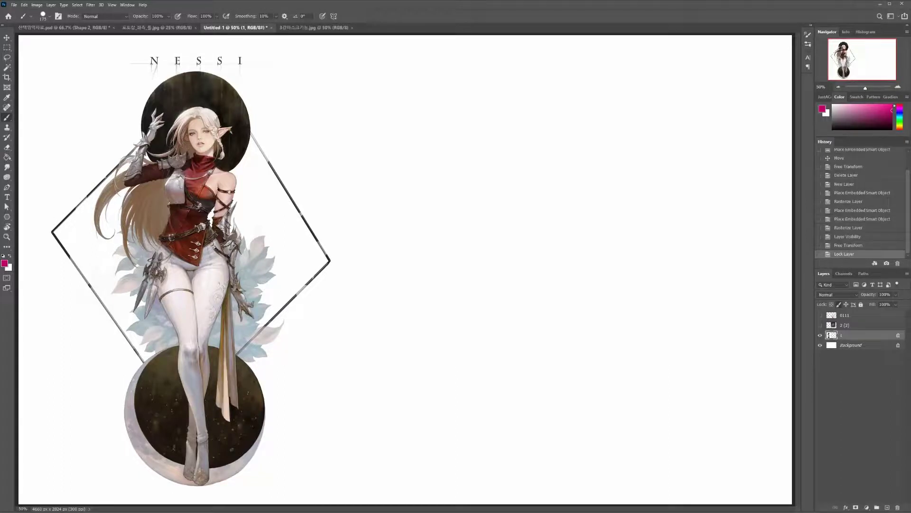
key("Return")
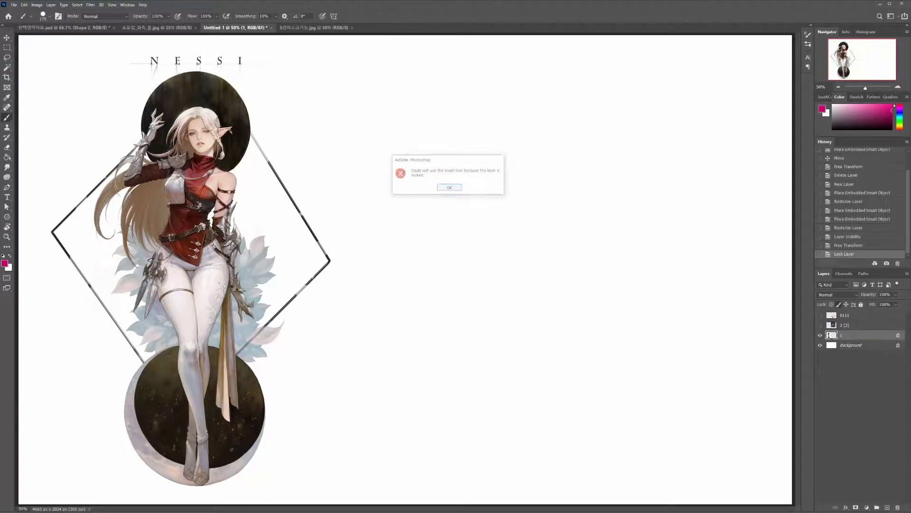
key("Delete")
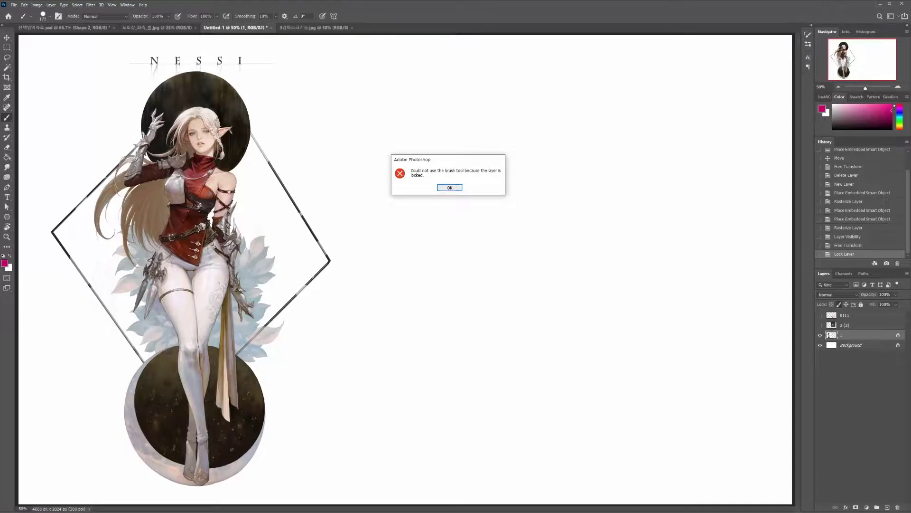
key("Return")
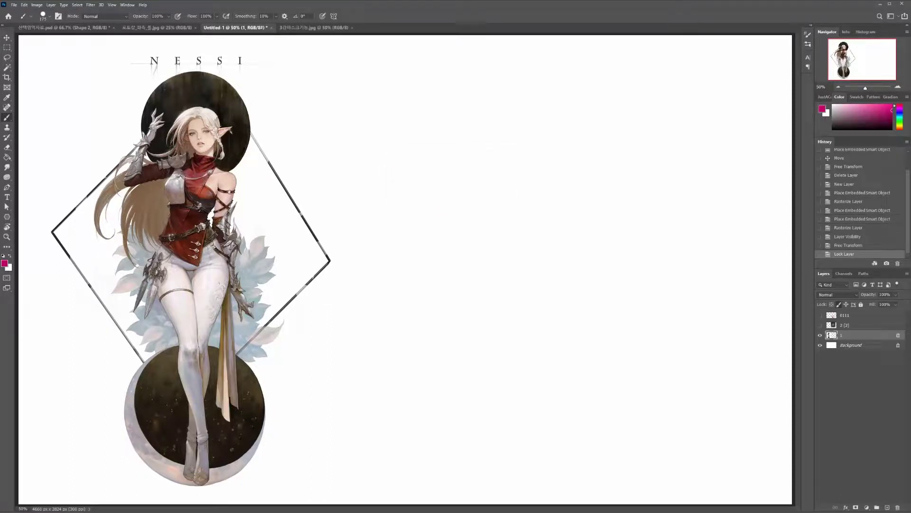
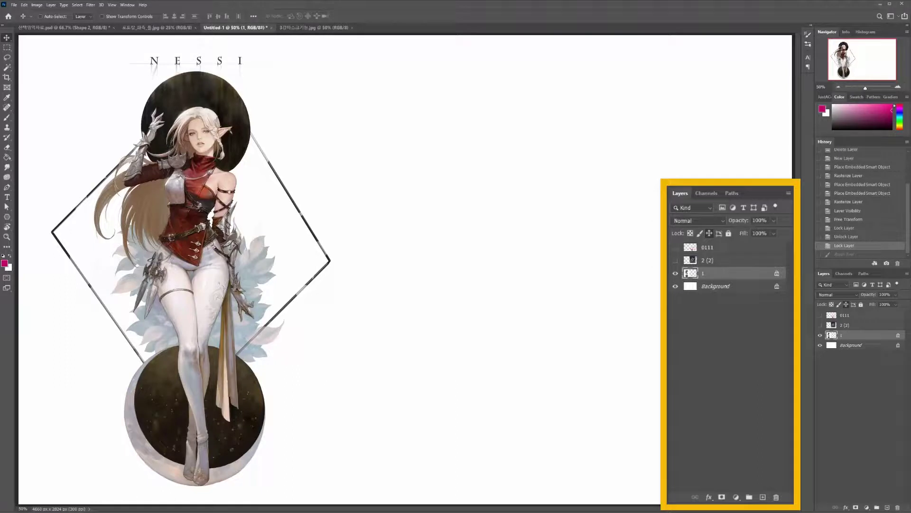
- Lock the position of the elf layer and try shifting the illustration with the Move tool
left_click(846, 304)
key("ctrl+slash")
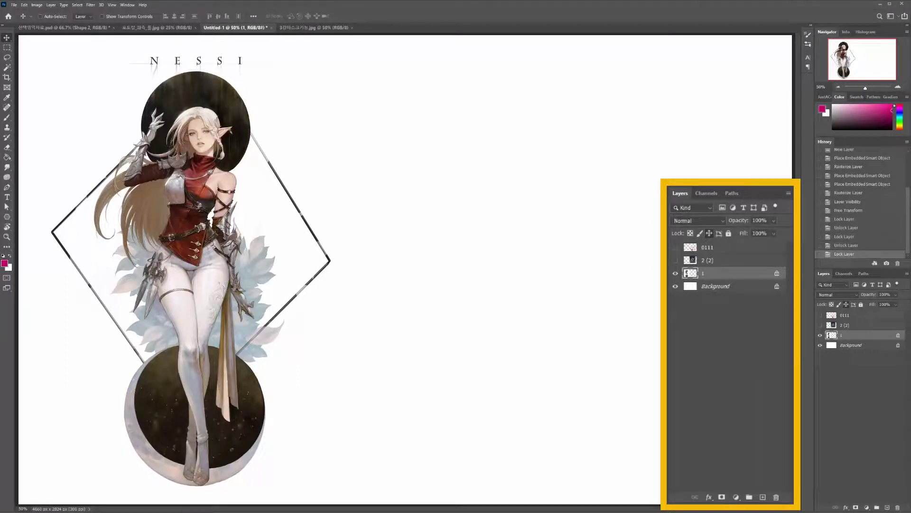
left_click(256, 332)
key("Return")
left_click(295, 221)
key("Return")
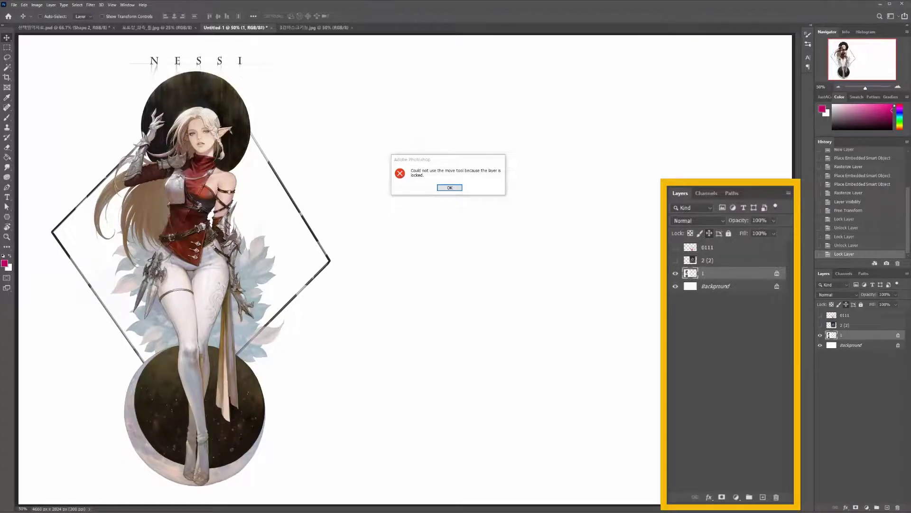
key("Right")
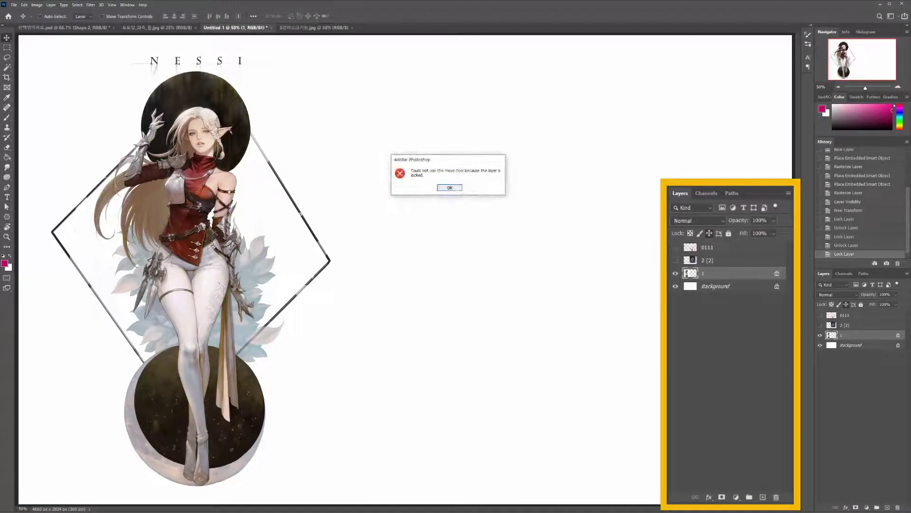
key("Return")
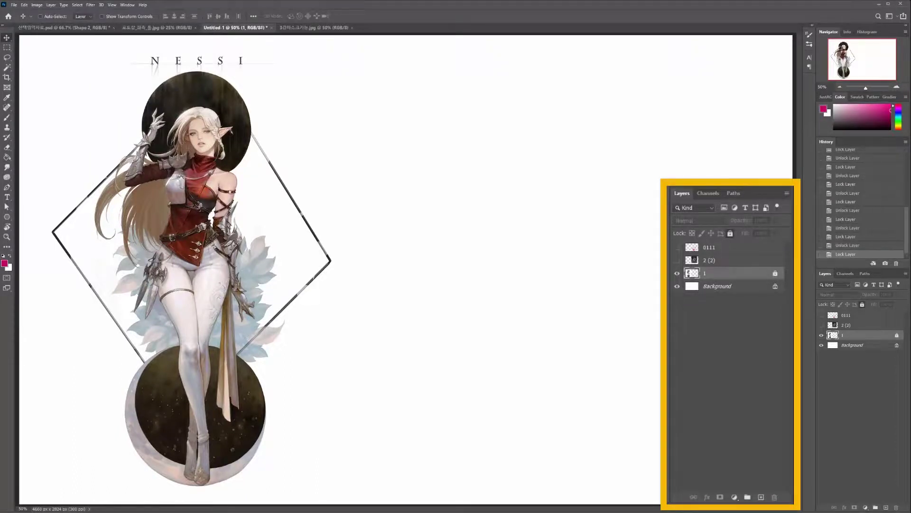
- Try the Brush and Move tools on the fully locked elf layer and unlock the layer
key("b")
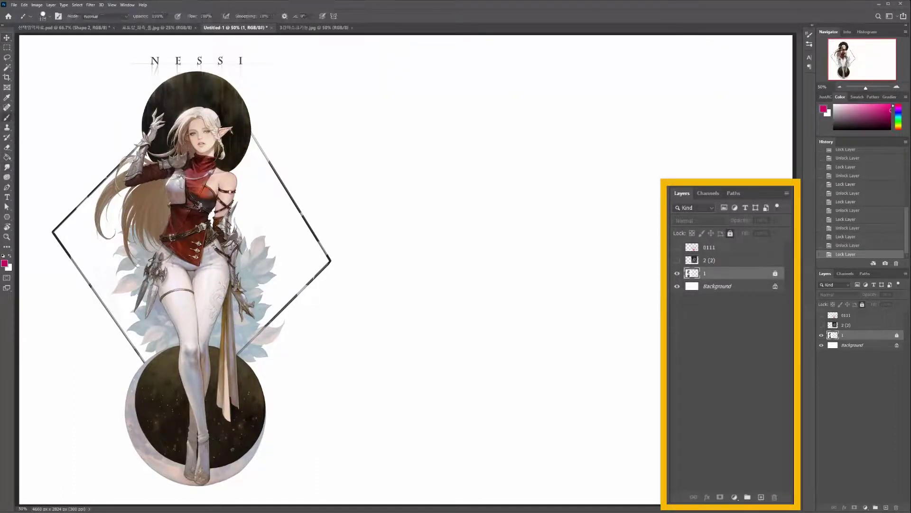
key("Return")
key("v")
left_click(209, 181)
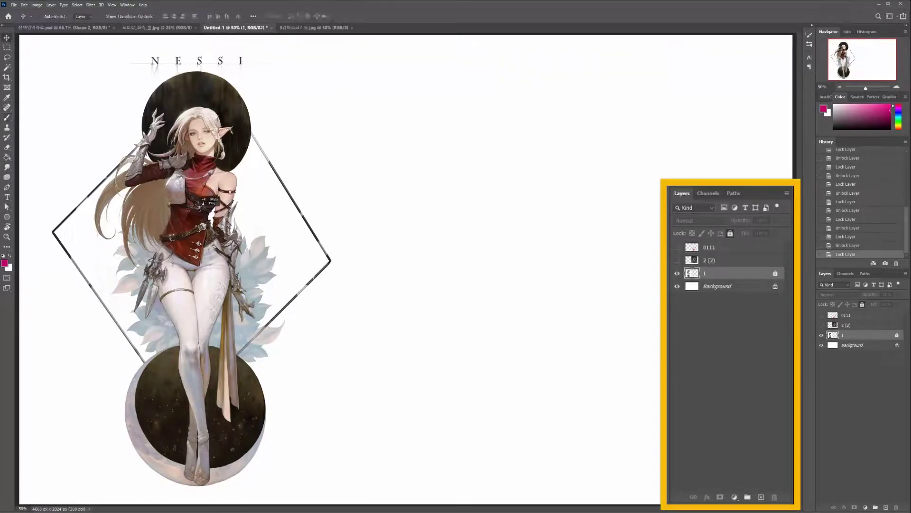
key("Return")
key("ctrl+slash")
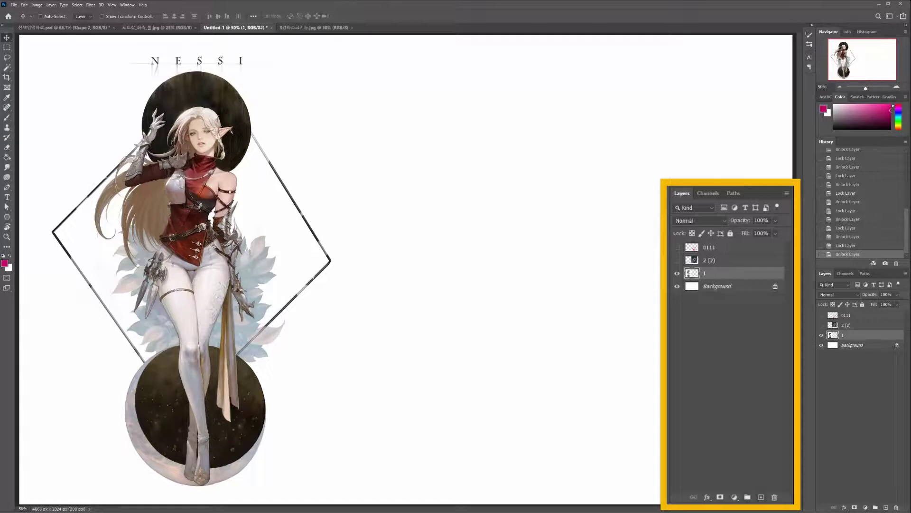
- Add a new empty layer above the elf layer and clip it to the elf layer
key("ctrl+shift+alt+n")
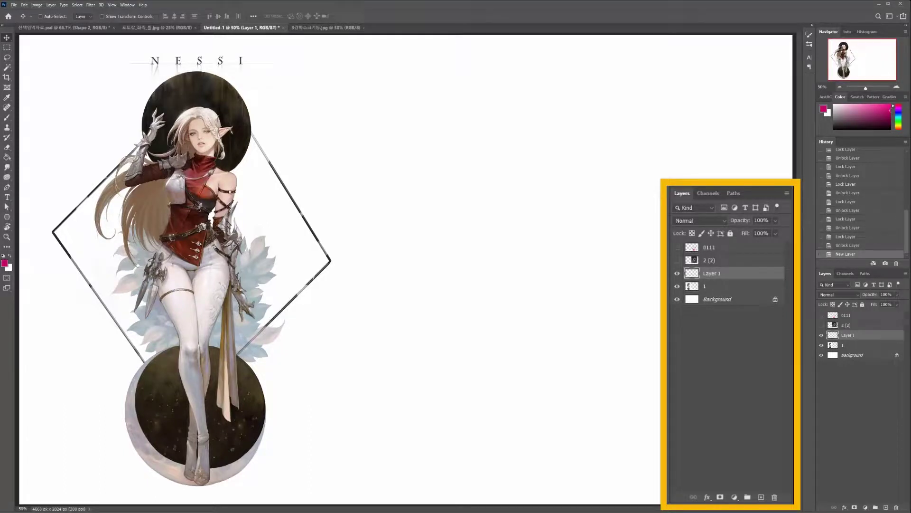
key("ctrl+alt+g")
- Try brush strokes on the clipped layer and directly on the unlocked elf layer, undoing each of them
key("b")
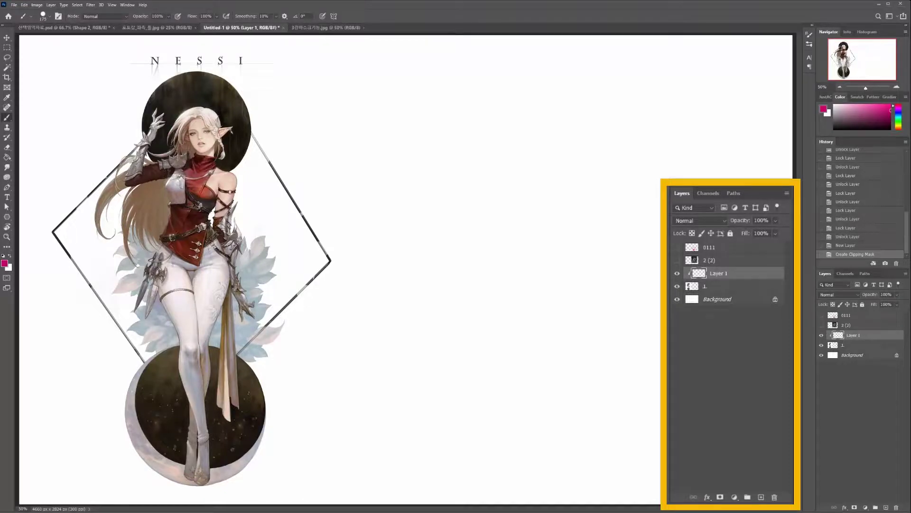
left_click_drag(291, 186, 97, 249)
key("ctrl+z")
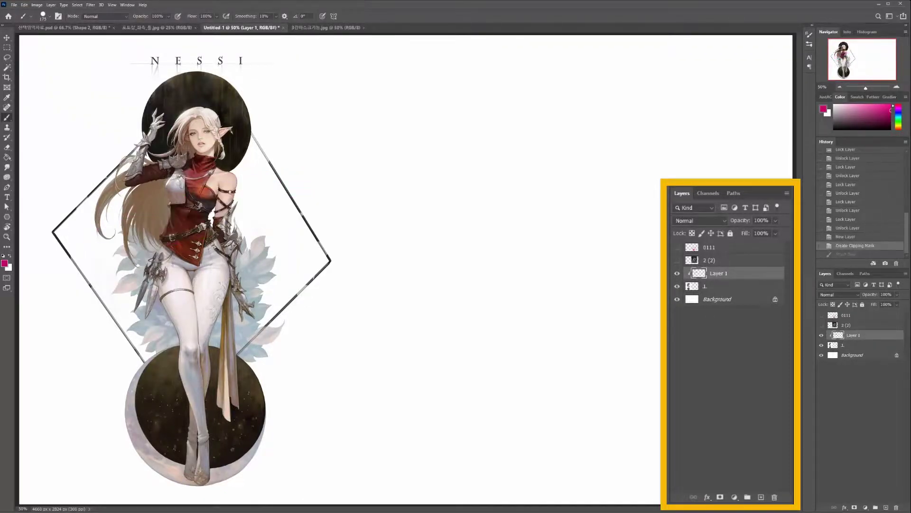
key("alt+bracketleft")
mouse_move(19, 156)
left_mouse_down()
mouse_move(437, 71)
mouse_move(170, 223)
left_mouse_up()
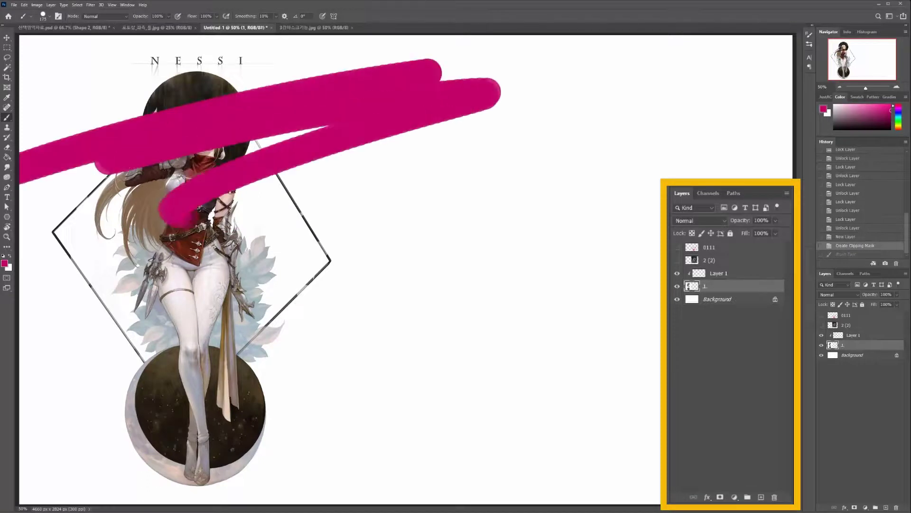
key("ctrl+z")
- Lock the transparent pixels of the elf layer, and test brush strokes on it before undoing them
key("slash")
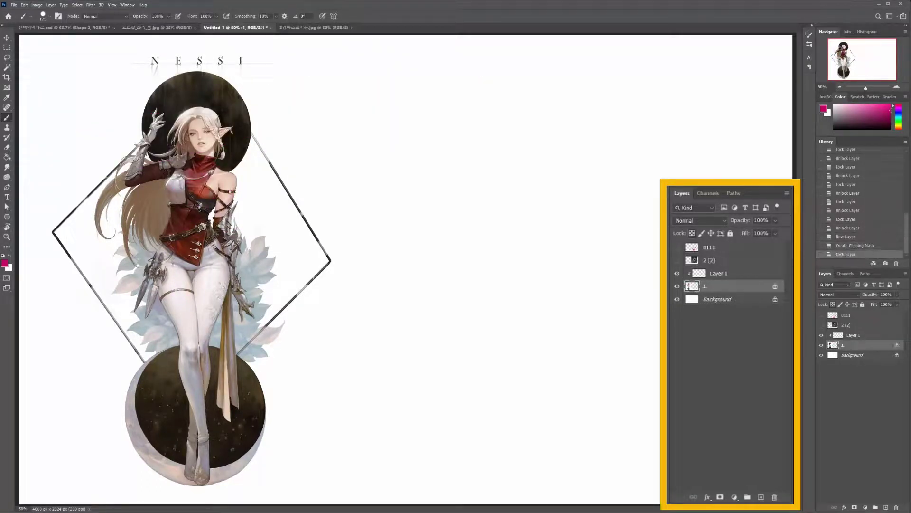
mouse_move(52, 240)
left_mouse_down()
mouse_move(126, 266)
mouse_move(145, 356)
mouse_move(95, 195)
mouse_move(297, 71)
mouse_move(199, 190)
mouse_move(303, 333)
mouse_move(129, 437)
mouse_move(333, 356)
left_mouse_up()
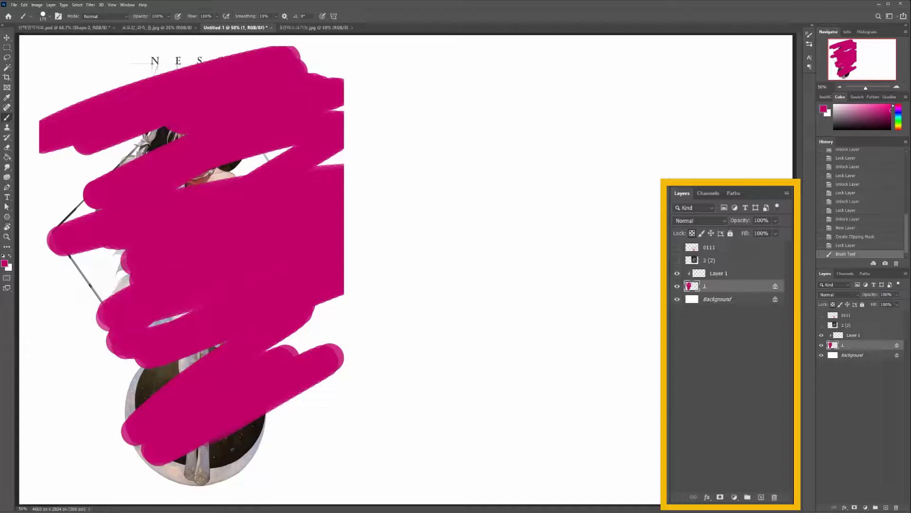
key("ctrl+z")
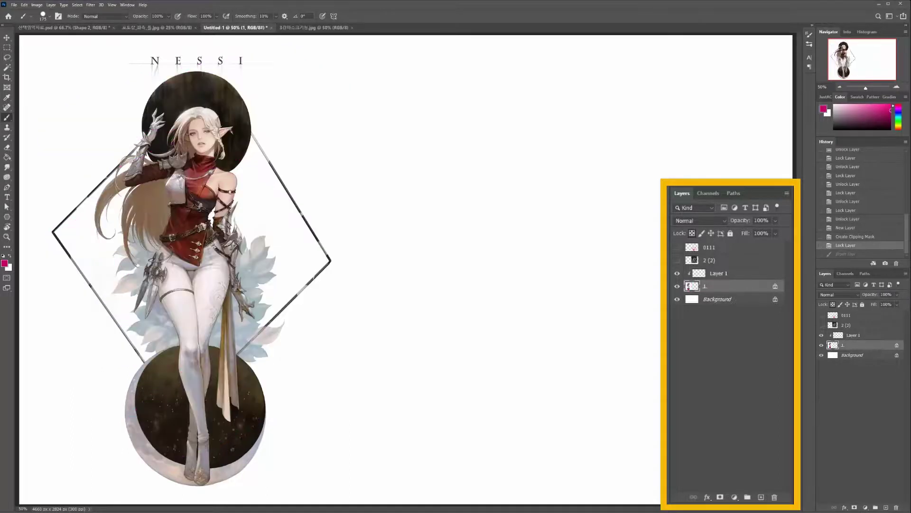
- Duplicate the elf illustration's layer 1
key("ctrl+j")
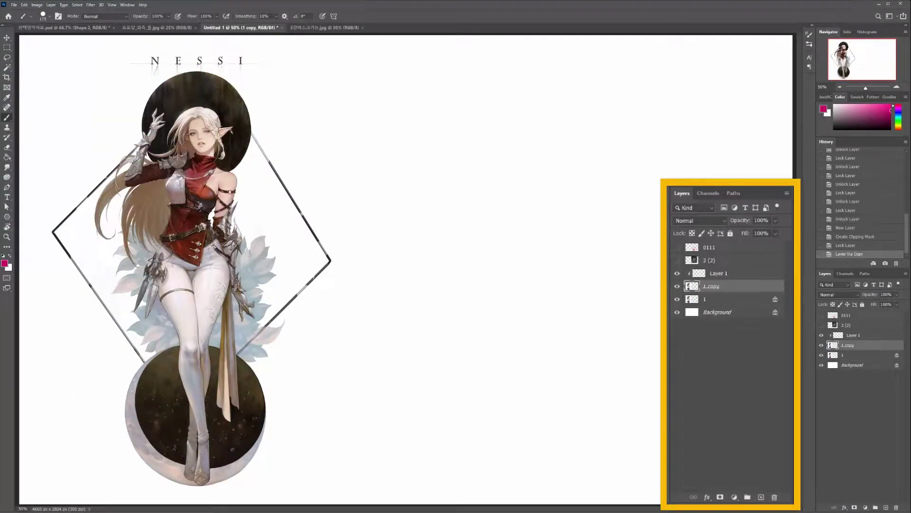
- Move the elf layer's copy below the original elf layer and clip Layer 1 to the original again
left_click_drag(855, 345, 855, 359)
left_click(854, 345)
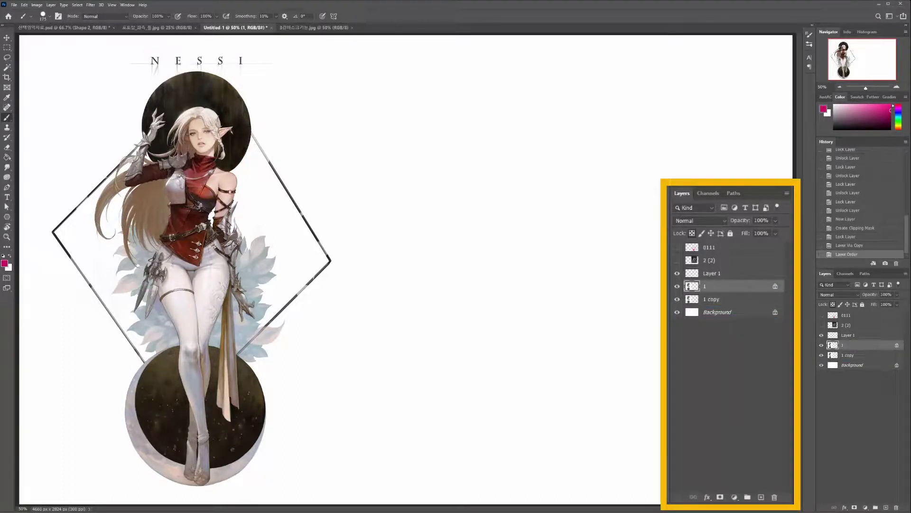
key("alt+bracketright")
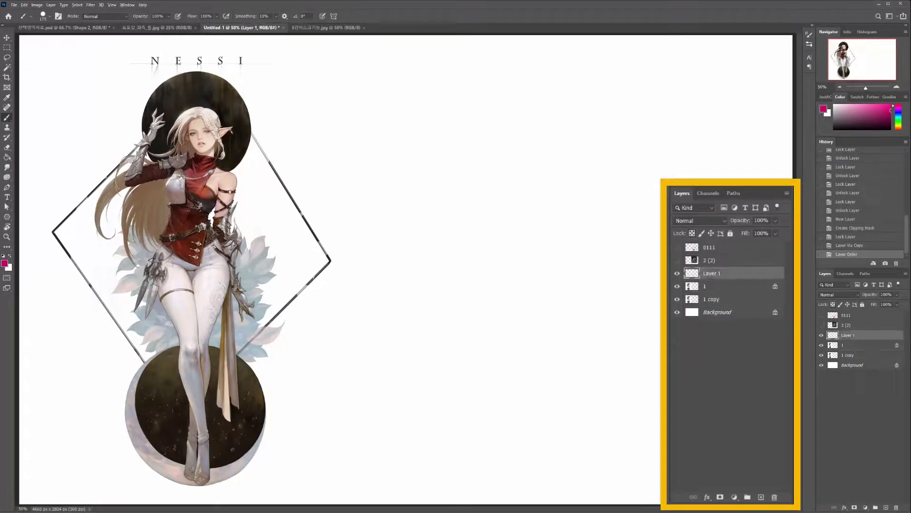
key("ctrl+alt+g")
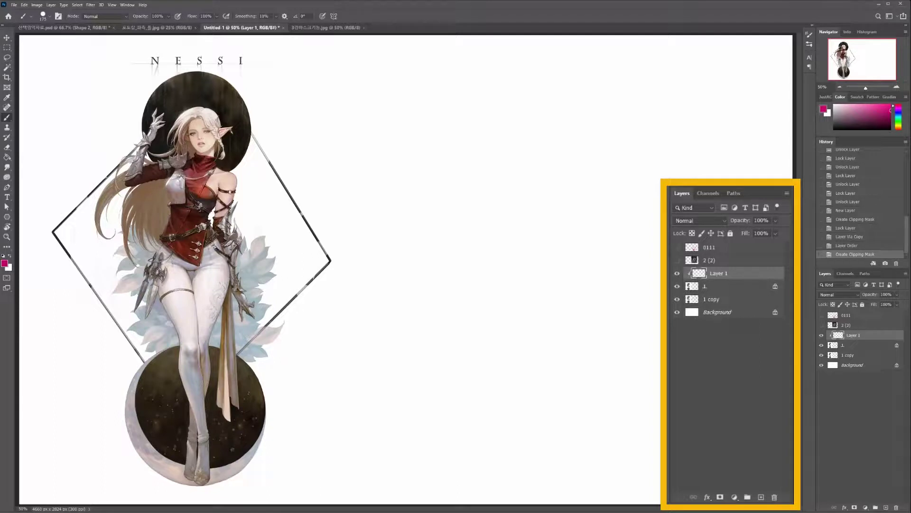
- Try large magenta brush strokes across the elf on the clipped Layer 1, undoing each of them
mouse_move(310, 144)
left_mouse_down()
mouse_move(83, 233)
mouse_move(344, 89)
mouse_move(344, 161)
left_mouse_up()
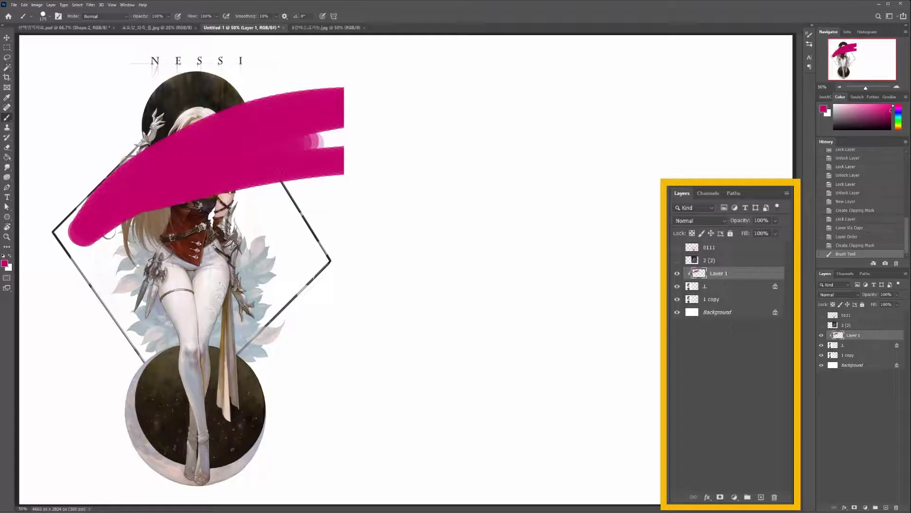
key("ctrl+z")
mouse_move(47, 152)
left_mouse_down()
mouse_move(346, 121)
mouse_move(346, 252)
mouse_move(128, 470)
mouse_move(250, 476)
mouse_move(55, 261)
mouse_move(142, 128)
mouse_move(52, 91)
mouse_move(332, 71)
mouse_move(328, 159)
left_mouse_up()
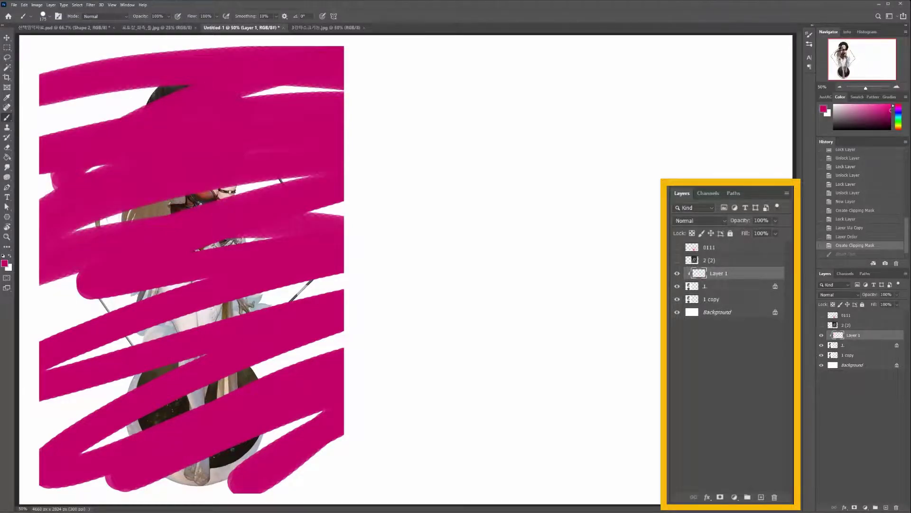
key("ctrl+z")
mouse_move(43, 251)
left_mouse_down()
mouse_move(342, 157)
mouse_move(342, 223)
mouse_move(162, 339)
mouse_move(43, 142)
mouse_move(341, 85)
mouse_move(332, 223)
mouse_move(292, 327)
mouse_move(109, 453)
mouse_move(95, 485)
left_mouse_up()
key("ctrl+z")
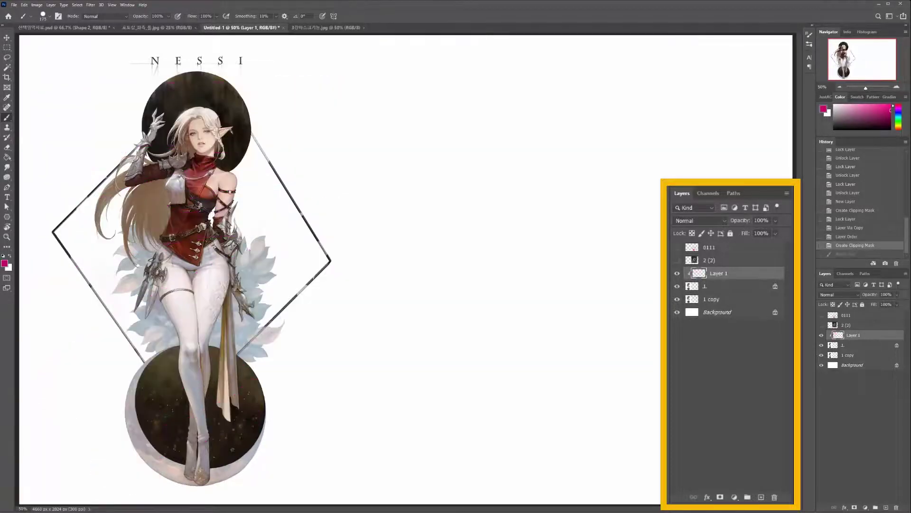
- Show the Strawberry Milk illustration's layer and add a new empty layer clipped to it
left_click(821, 315)
left_click(821, 315)
left_click(821, 315)
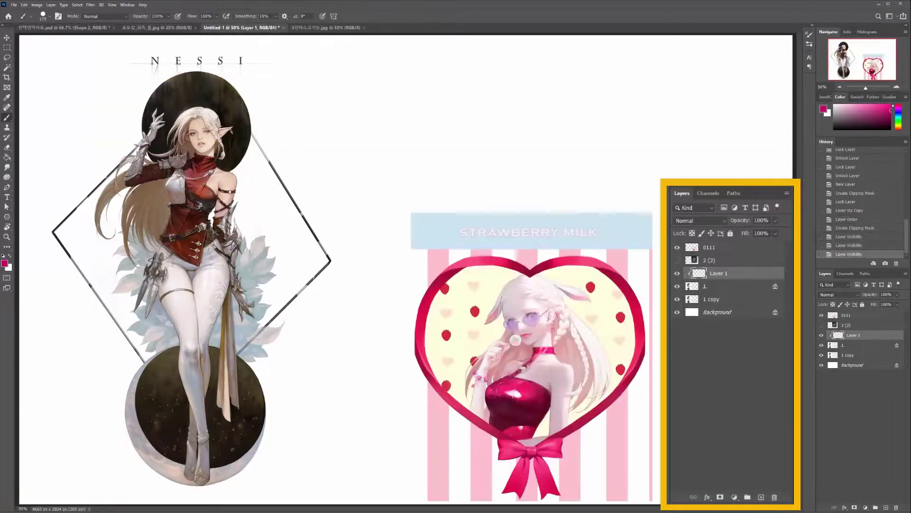
left_click(857, 315)
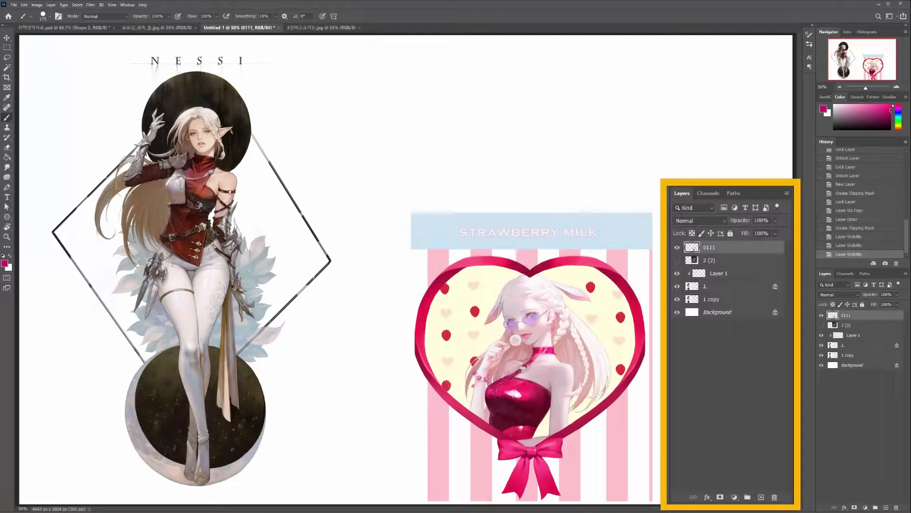
key("ctrl+shift+alt+n")
key("ctrl+alt+g")
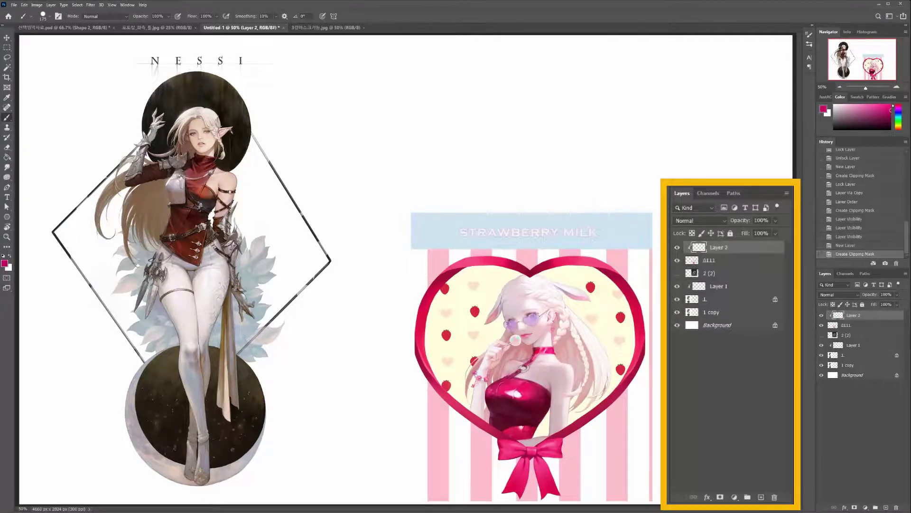
- Test brush strokes over the Strawberry Milk illustration on the clipped layer, undo them, and release the layer's clipping mask
mouse_move(418, 251)
left_mouse_down()
mouse_move(634, 200)
mouse_move(417, 233)
left_mouse_up()
mouse_move(633, 204)
left_mouse_down()
mouse_move(636, 404)
mouse_move(511, 470)
left_mouse_up()
key("ctrl+z")
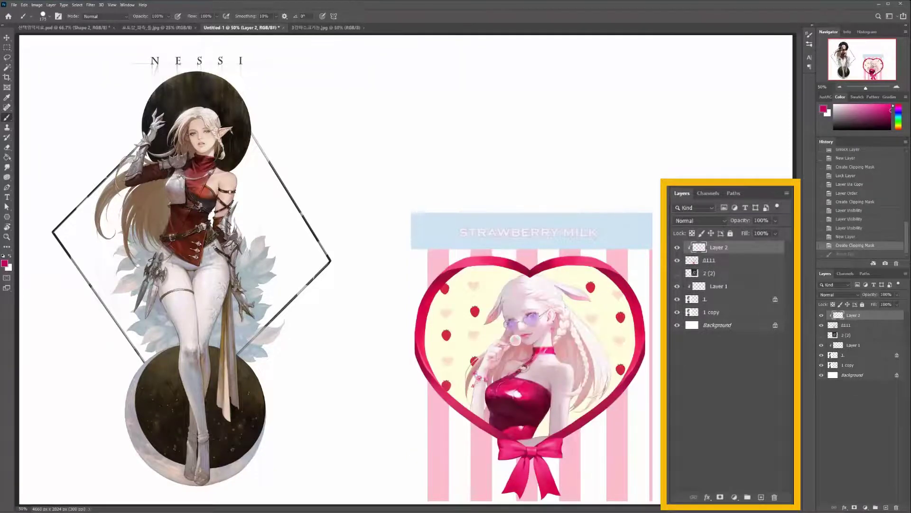
key("ctrl+alt+g")
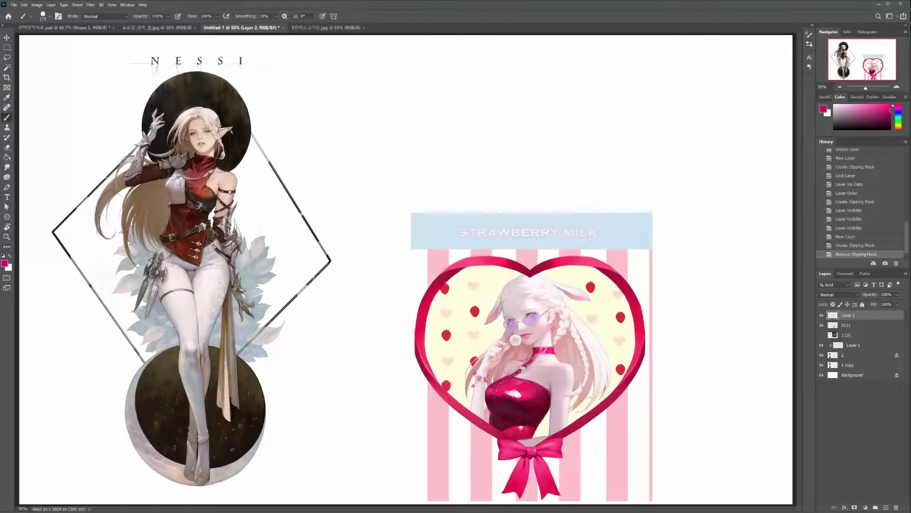
- Set the foreground color to black
left_click(5, 264)
left_click_drag(439, 276, 418, 312)
left_click(569, 231)
- Add the horizontal text NESSI in the empty area above the Strawberry Milk illustration
key("t")
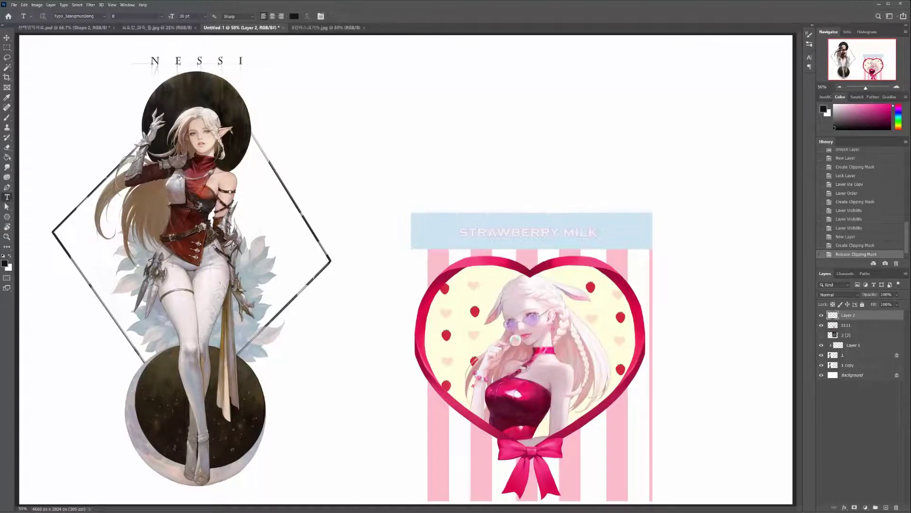
right_click(7, 197)
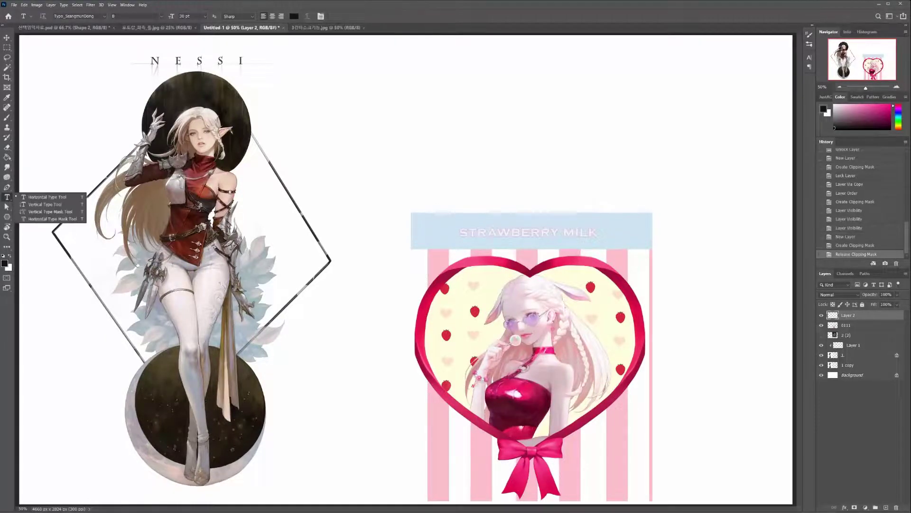
left_click(47, 197)
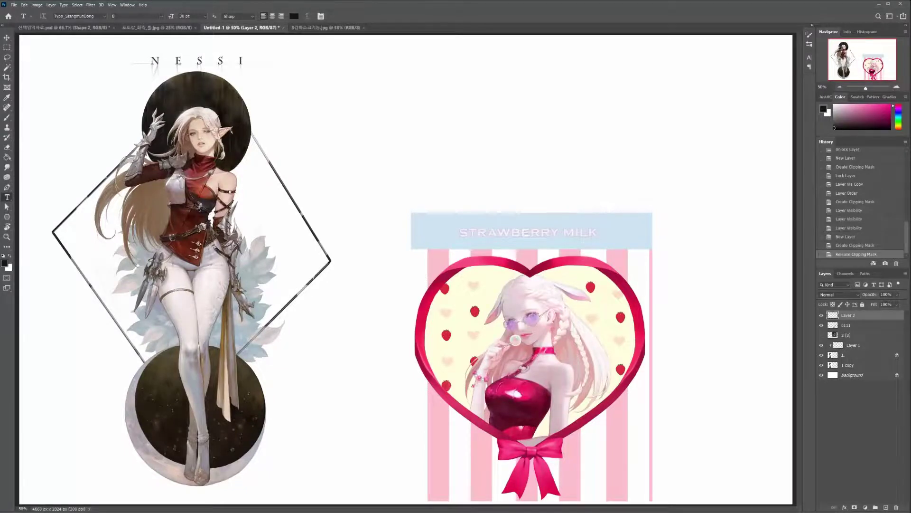
left_click(394, 138)
key("BackSpace")
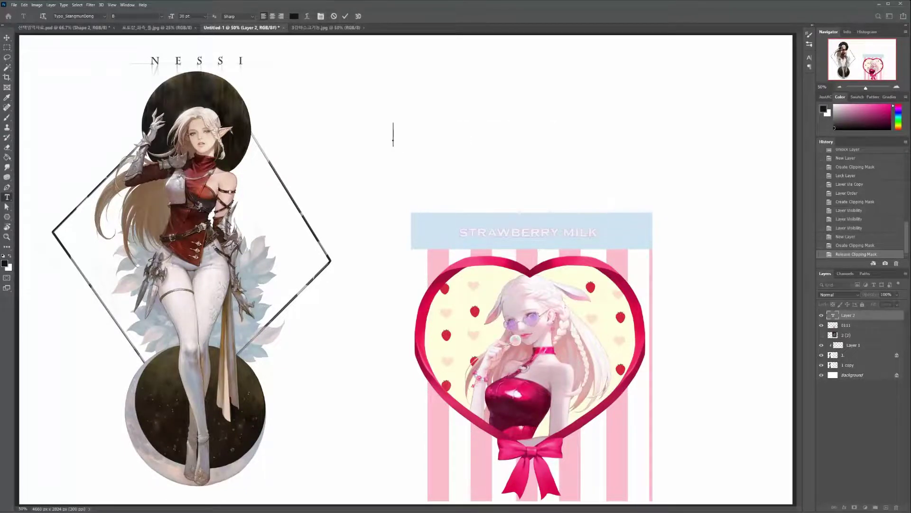
type("NESSI")
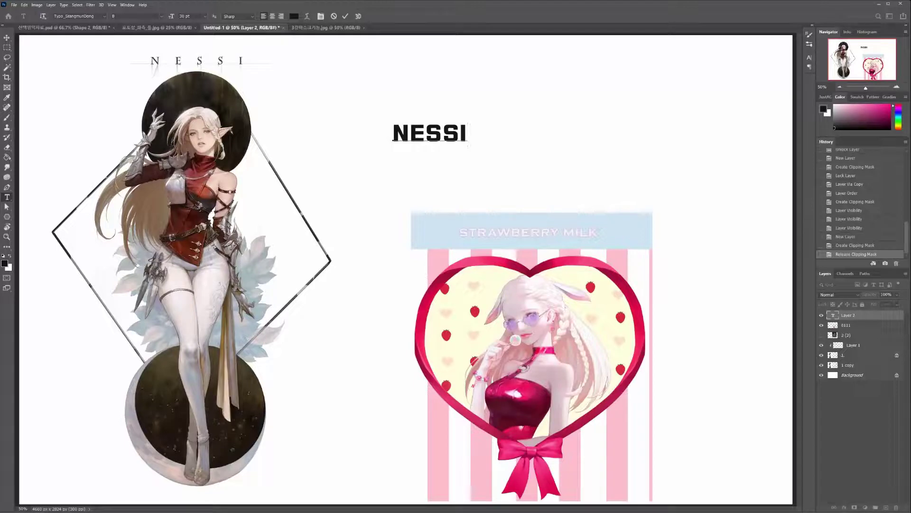
- Set the font size of the whole NESSI text to 72 pt
key("Home")
key("shift+End")
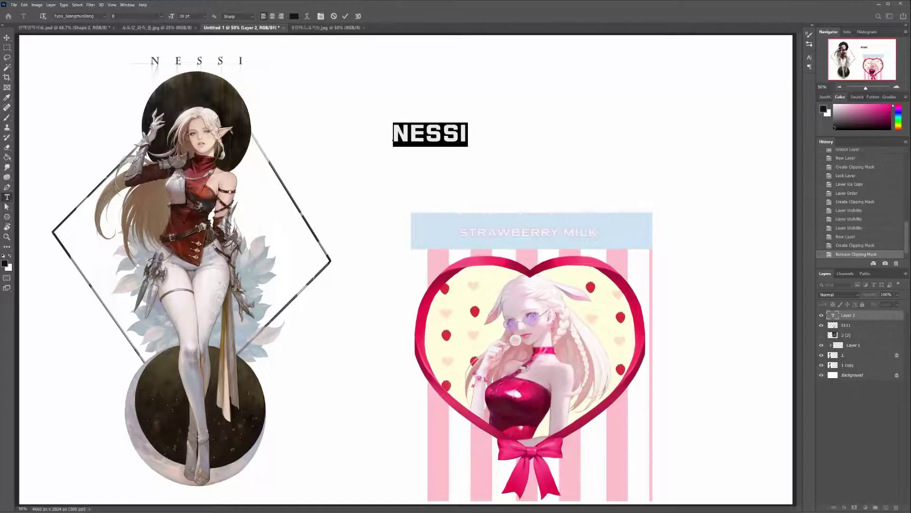
left_click(205, 16)
left_click(192, 111)
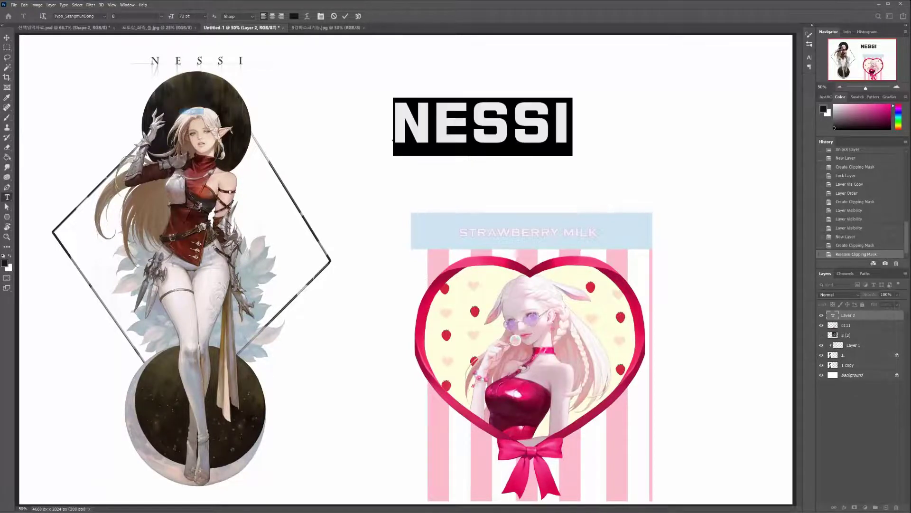
left_click(393, 126)
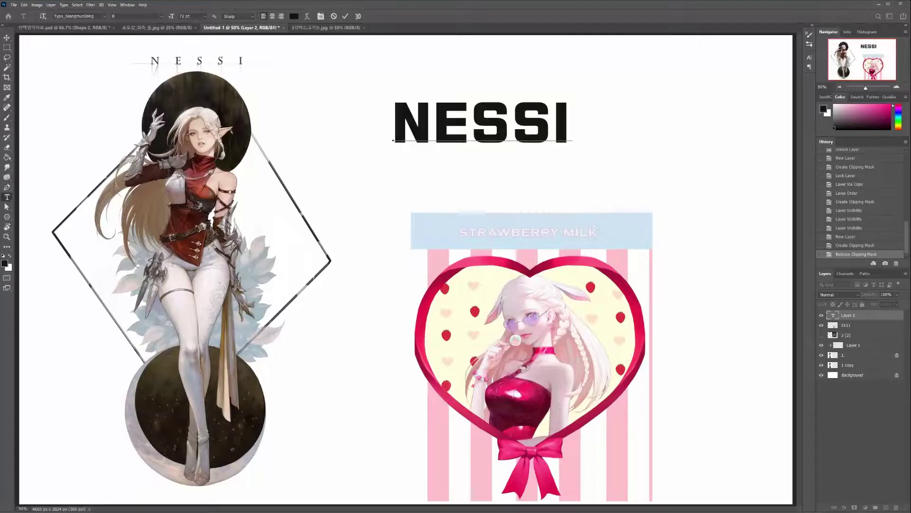
- Open the character settings and try enlarging the NESSI text by its bounding box, undoing the scaling
key("ctrl+t")
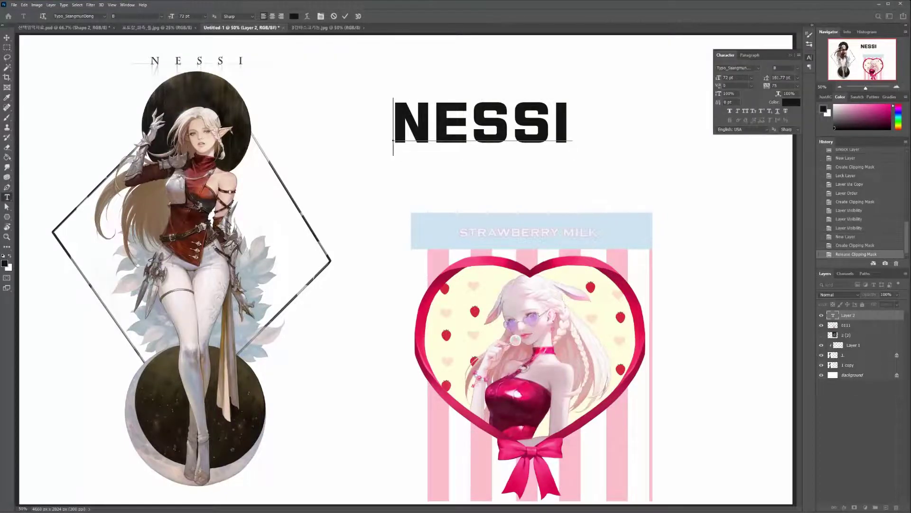
key("ctrl")
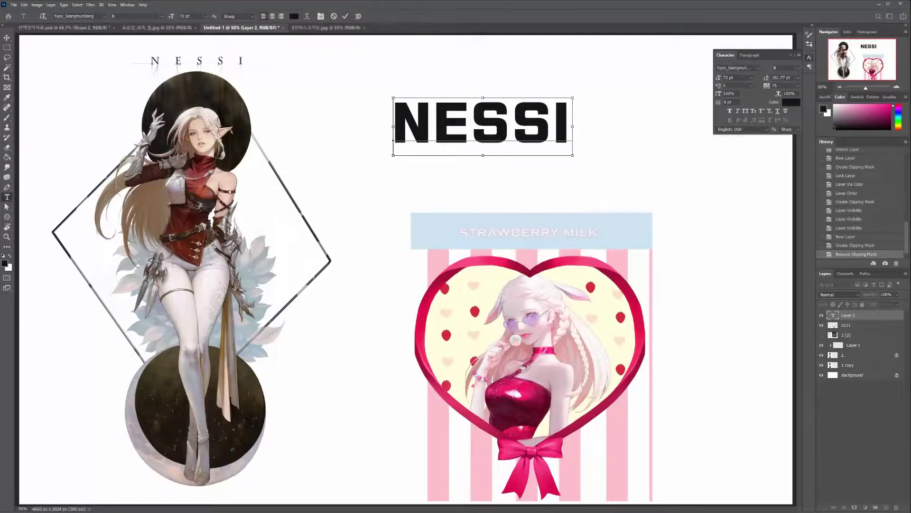
left_click_drag(572, 98, 619, 78)
key("ctrl+z")
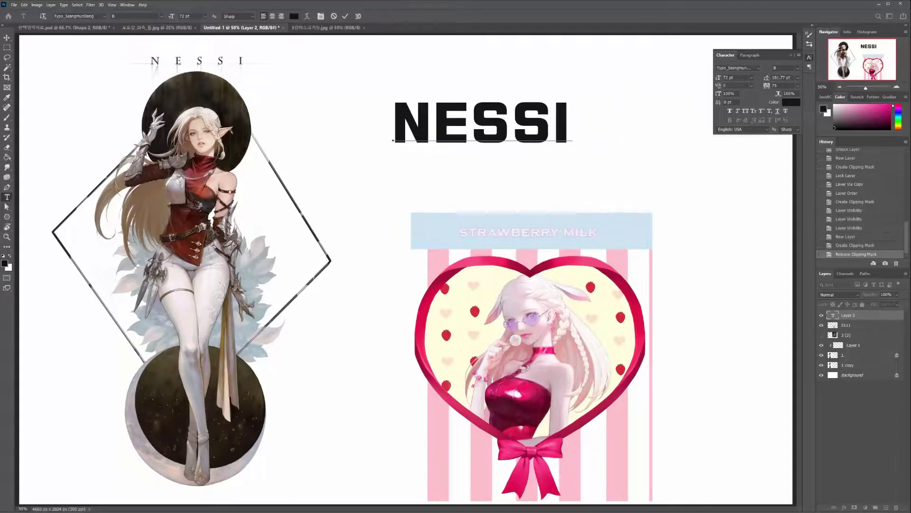
- Enlarge the NESSI text proportionally to about 143.5 pt by its temporary bounding box while still in text editing
key("ctrl")
key("ctrl")
key("ctrl")
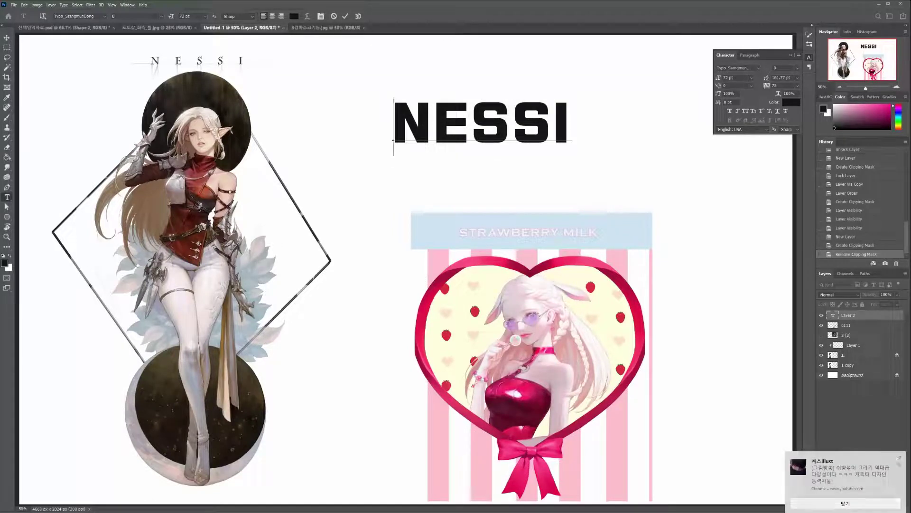
key("ctrl")
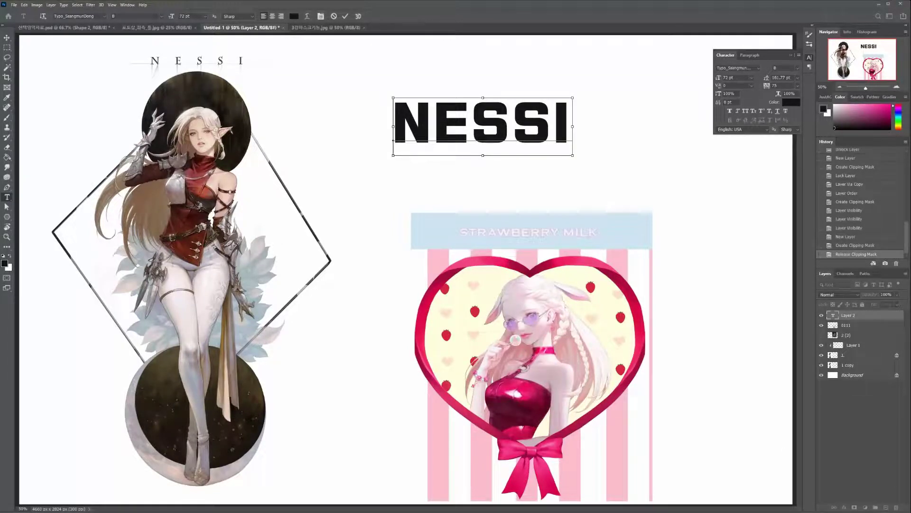
left_click_drag(573, 97, 640, 67)
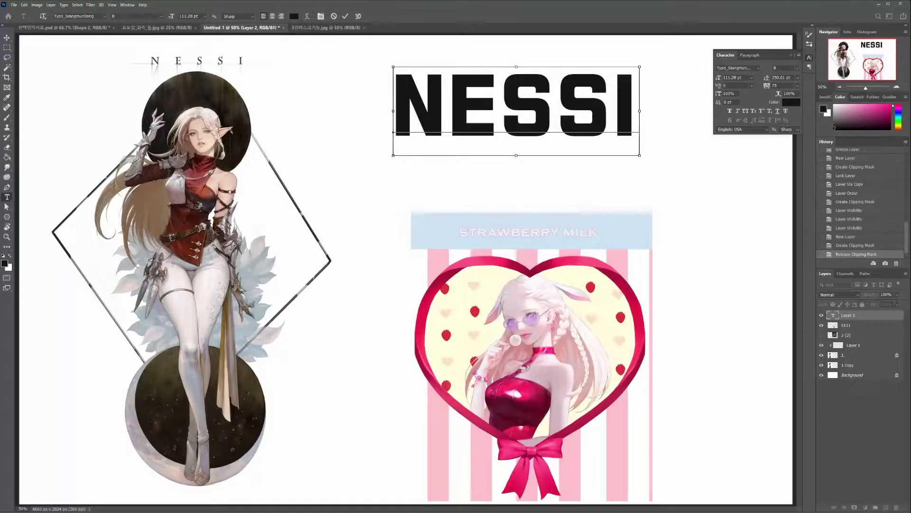
left_click_drag(640, 67, 711, 40)
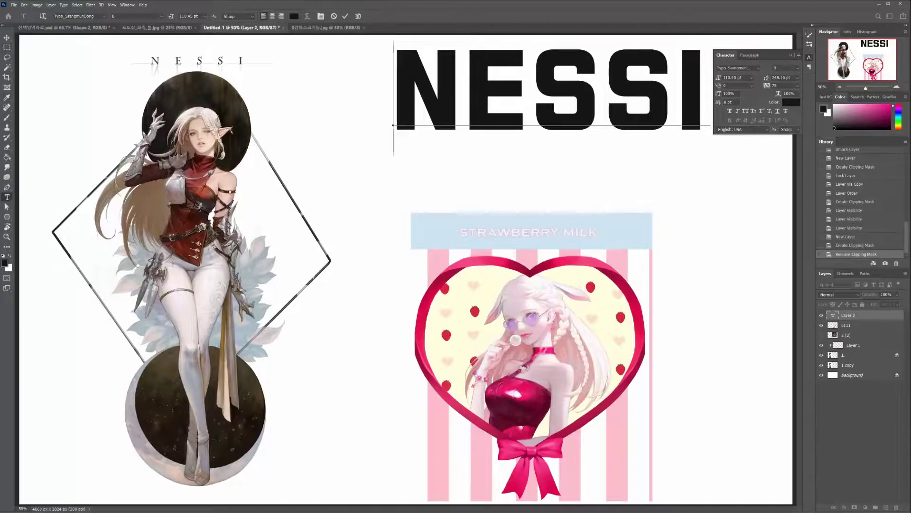
- Commit the NESSI text, move it slightly down and to the left, and close the character settings
left_click(7, 38)
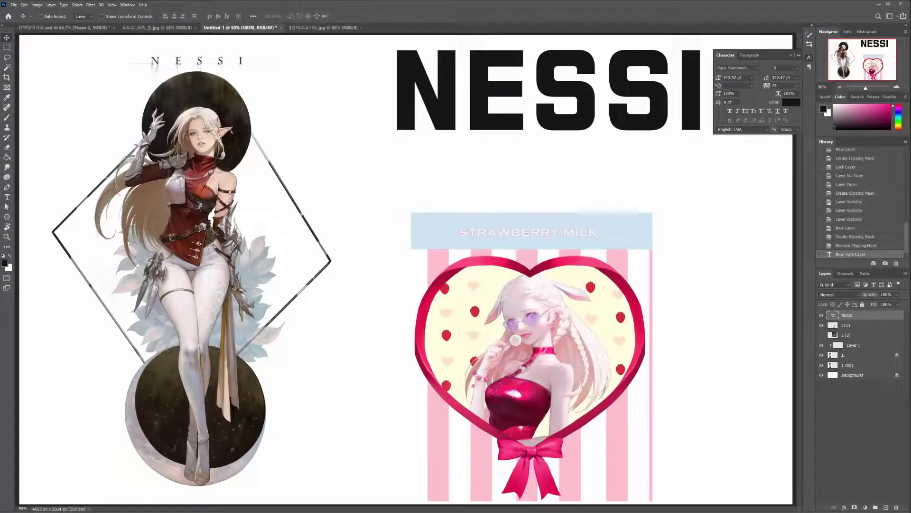
left_click_drag(577, 117, 557, 144)
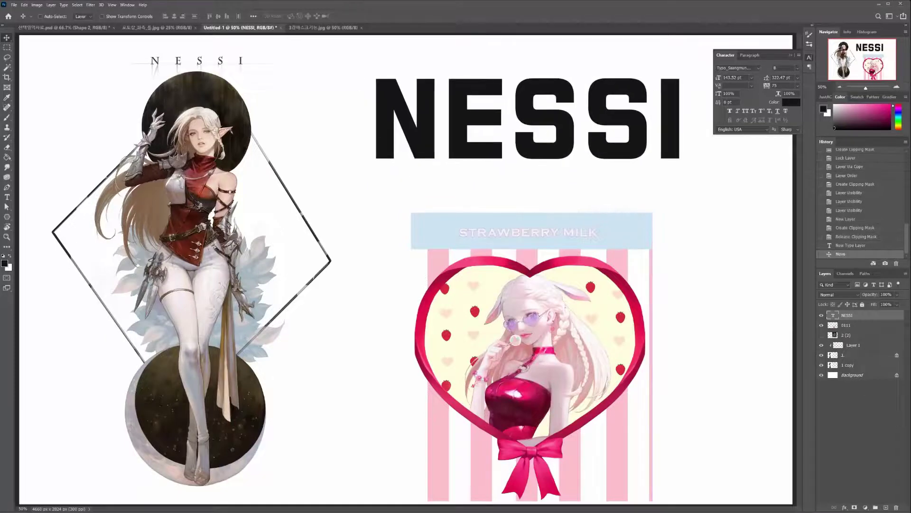
left_click(798, 55)
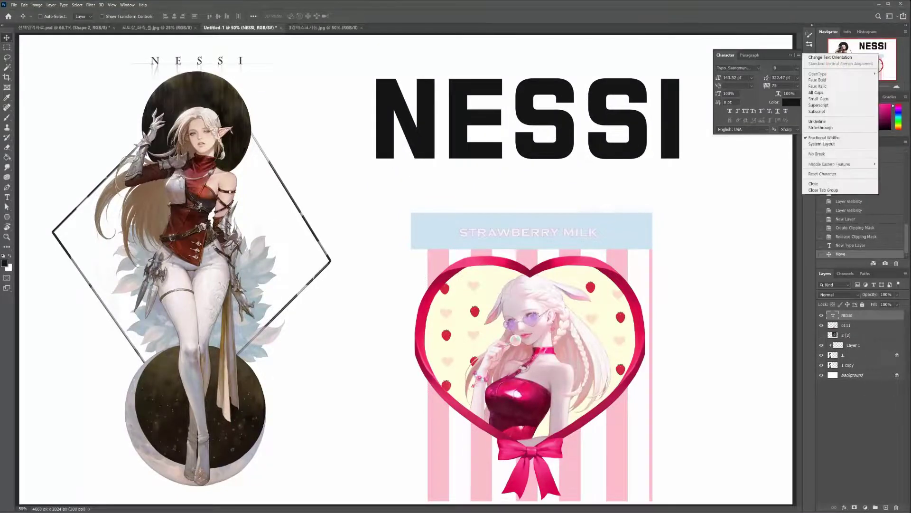
left_click(824, 190)
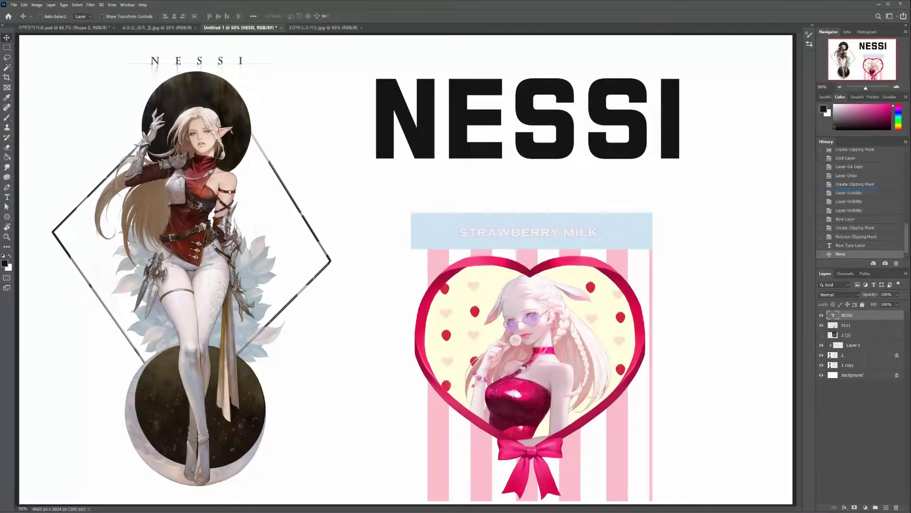
- Free Transform the NESSI text layer, try smaller sizes, and scale it proportionally up to about 125%
key("ctrl+t")
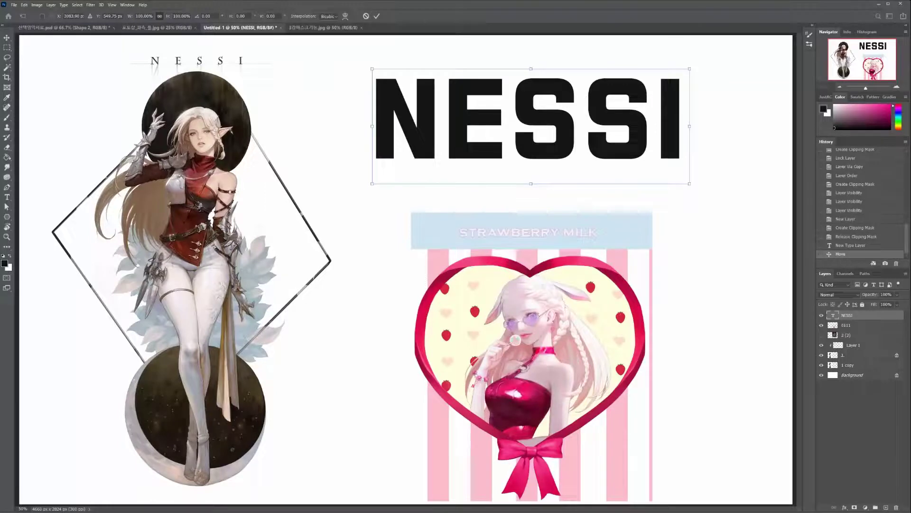
left_click_drag(690, 183, 667, 176)
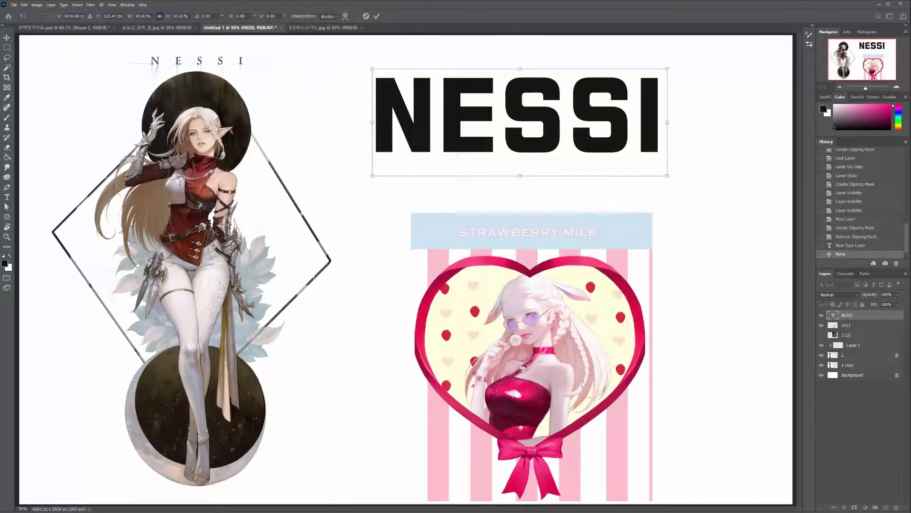
left_click_drag(668, 176, 589, 146)
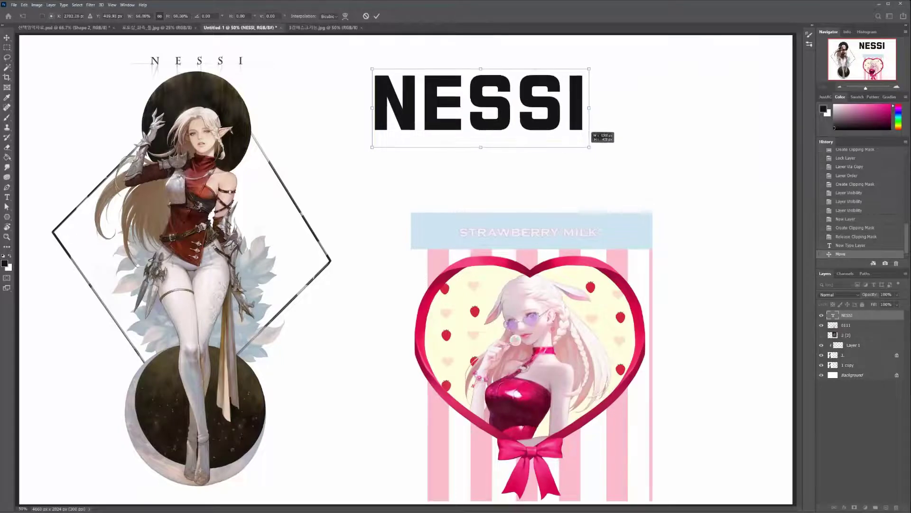
left_click_drag(538, 129, 704, 195)
left_click_drag(686, 196, 769, 216)
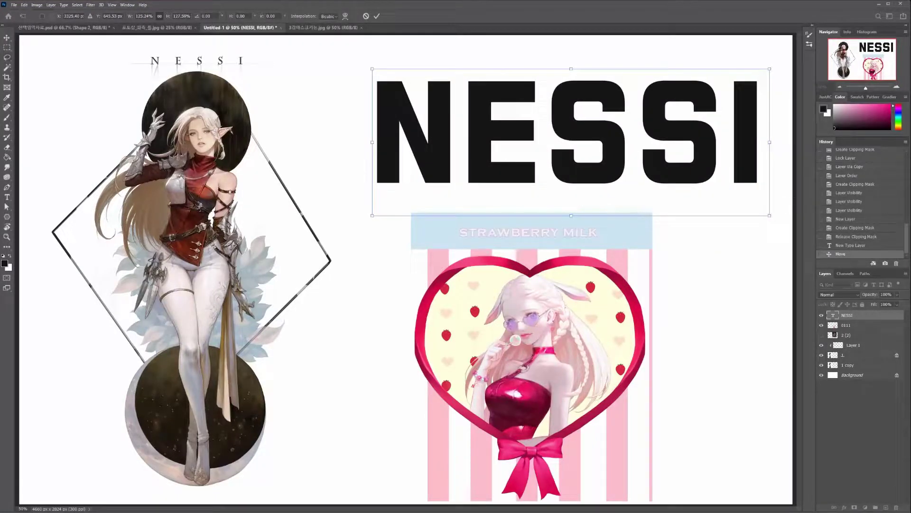
key("Return")
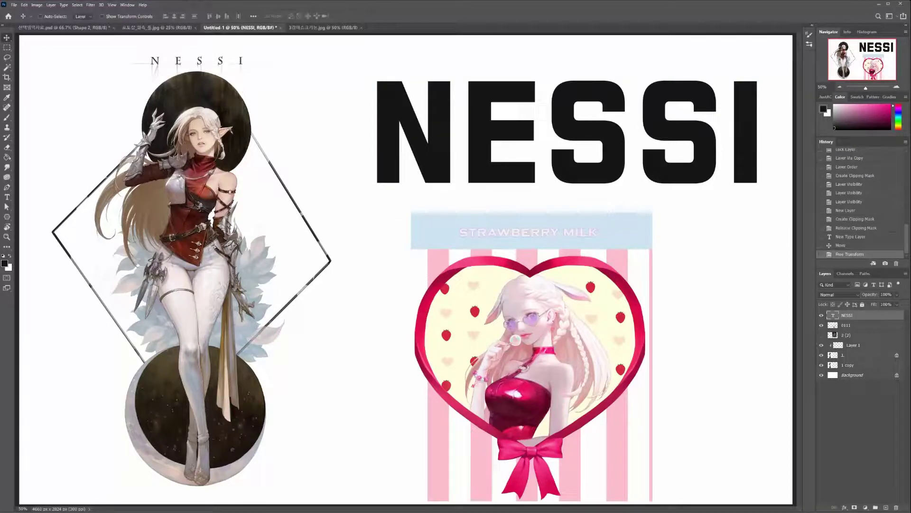
- Move the NESSI text down and to the left, and bring the hidden 2 (2) layer above it and show it
left_click_drag(532, 146, 505, 155)
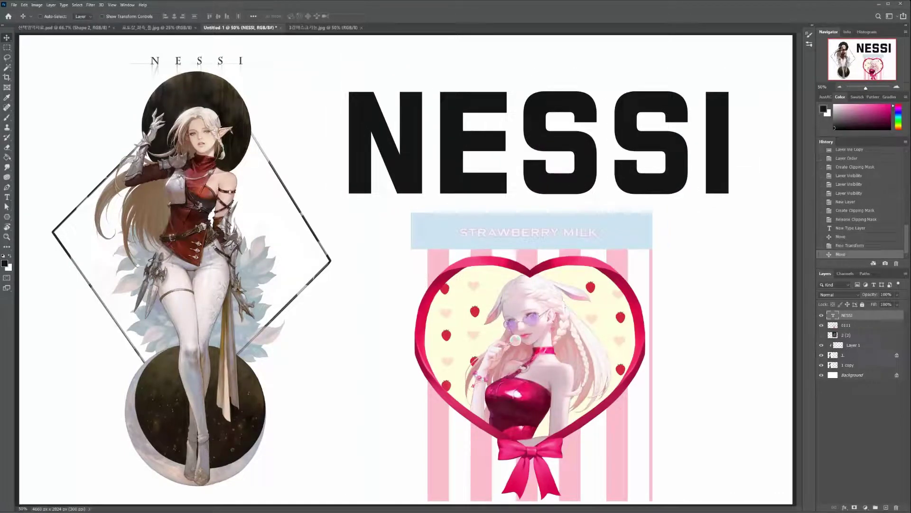
left_click_drag(846, 335, 846, 312)
left_click(822, 314)
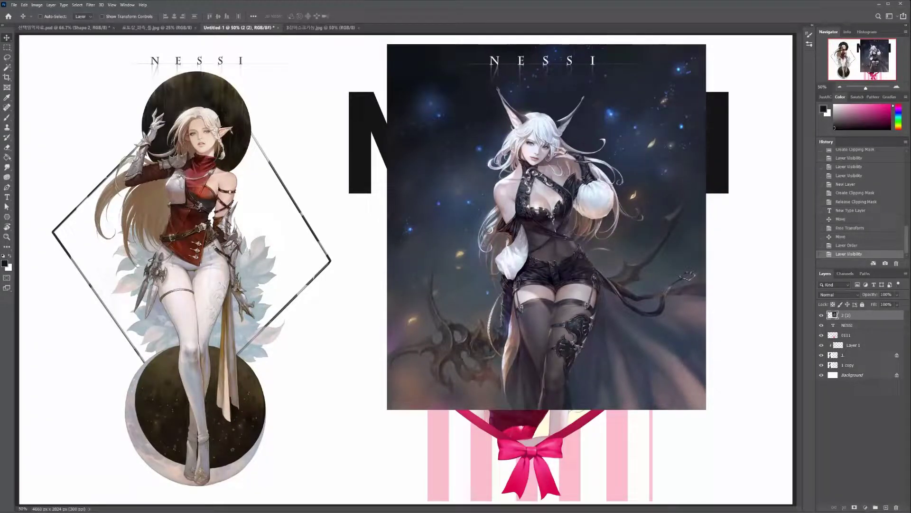
- Clip the 2 (2) illustration to the large NESSI text layer and shift the illustration upward inside the letters
left_click(855, 325)
left_click(855, 320, "alt")
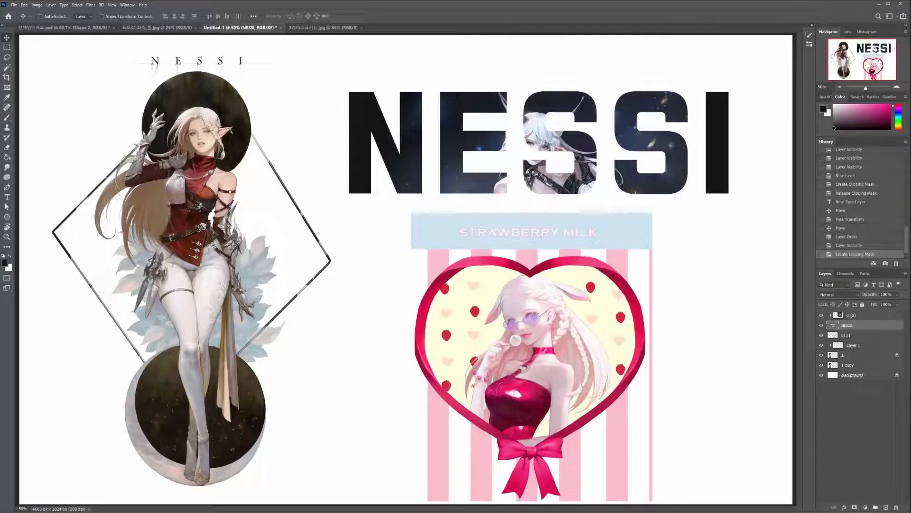
key("alt")
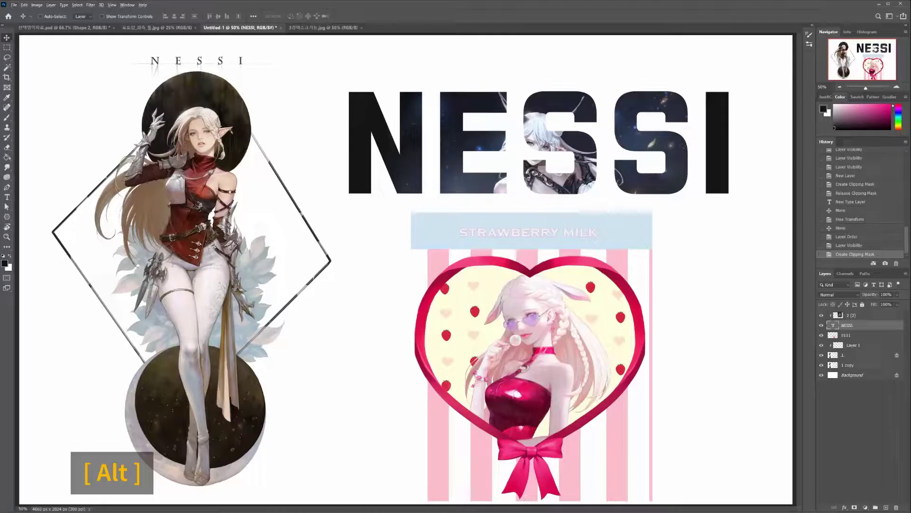
key("alt+bracketright")
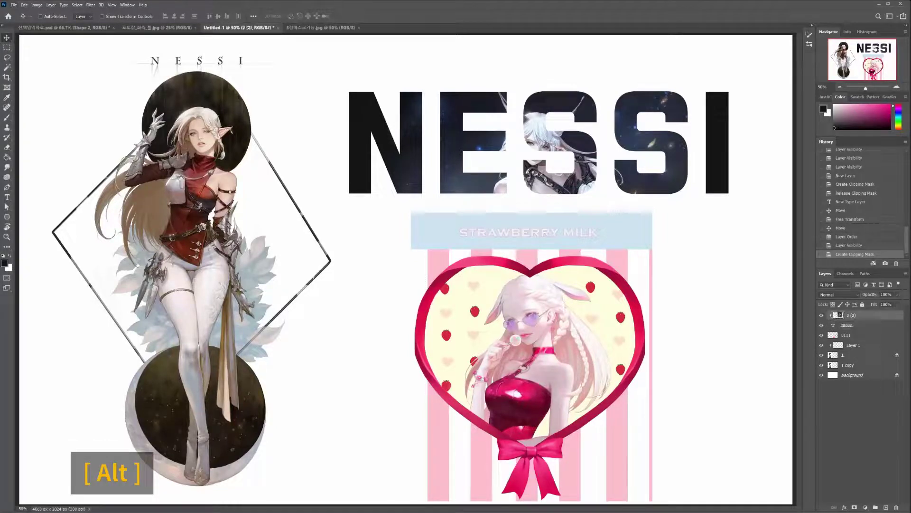
left_click_drag(578, 177, 577, 104)
- Free Transform the clipped illustration, scaling it proportionally up to about 164% and positioning it so it fills all the NESSI letters
key("ctrl+t")
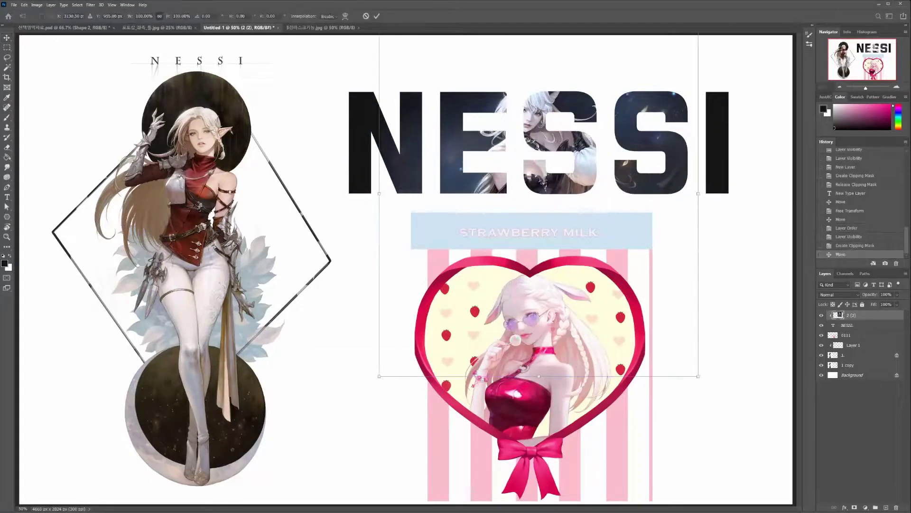
left_click_drag(379, 378, 305, 461)
left_click_drag(247, 435, 220, 470)
left_click_drag(351, 318, 394, 288)
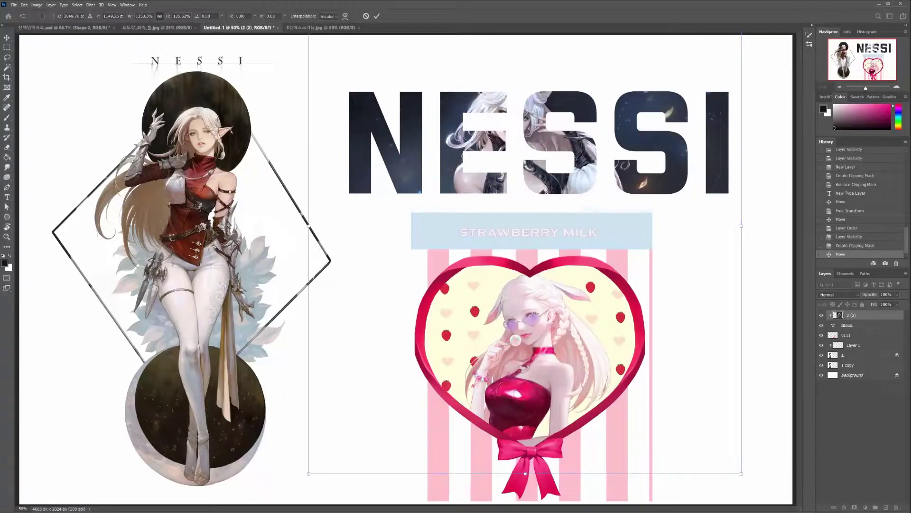
left_click_drag(742, 473, 772, 509)
left_click_drag(462, 186, 404, 178)
key("ctrl+minus")
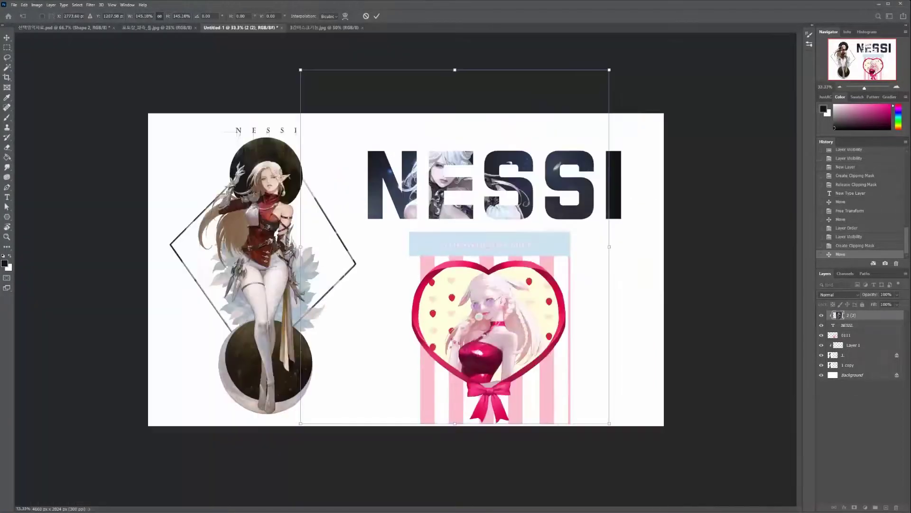
left_click_drag(609, 69, 705, 21)
left_click_drag(580, 95, 612, 150)
left_click_drag(695, 51, 669, 81)
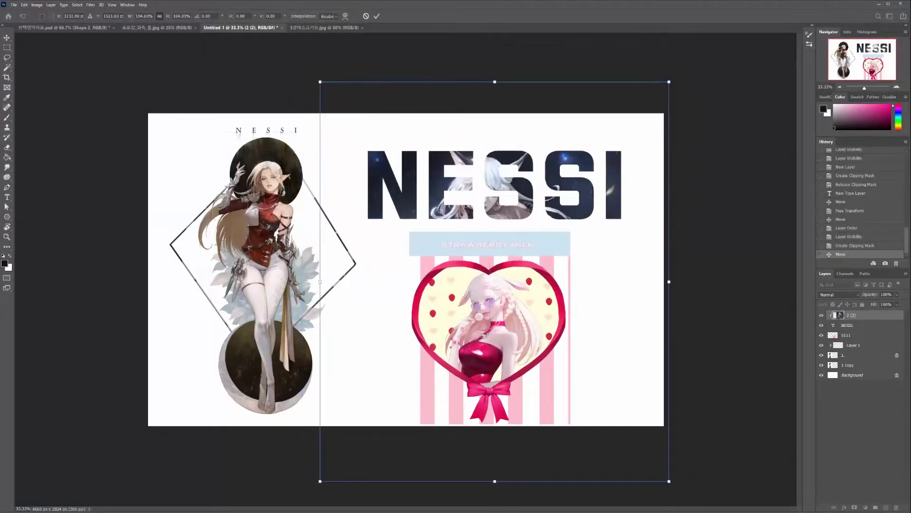
- Reduce the clipped illustration to about 152.7%, position the character's face within the first S, and commit the transform
key("ctrl+plus")
left_click_drag(586, 161, 616, 135)
key("ctrl+minus")
key("ctrl+minus")
key("ctrl+minus")
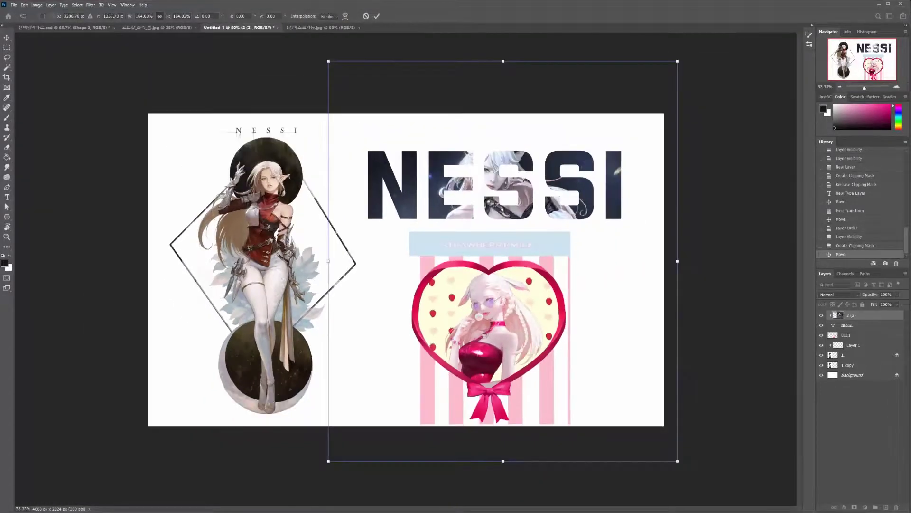
left_click_drag(328, 61, 356, 71)
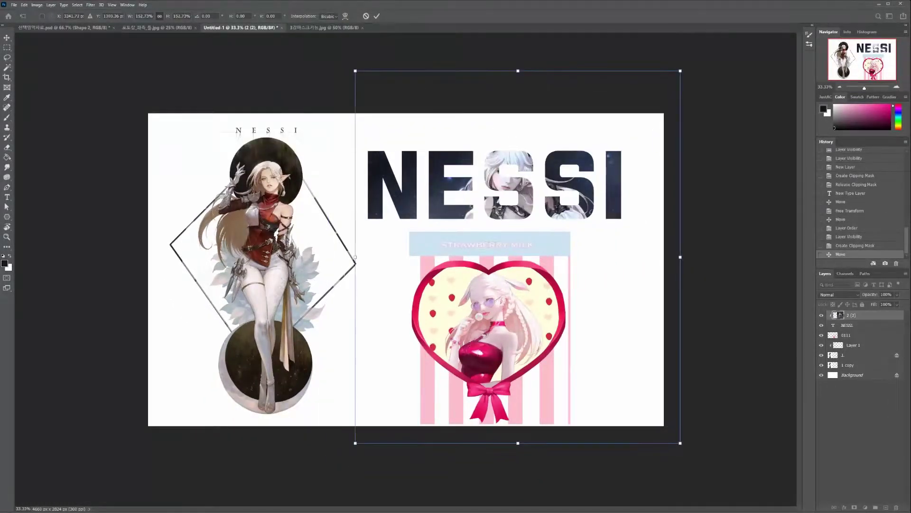
left_click_drag(472, 142, 460, 152)
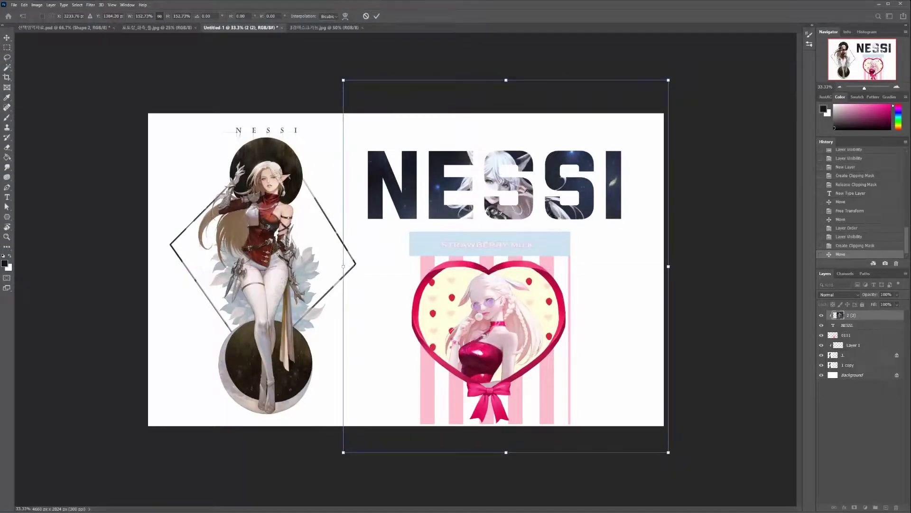
key("Return")
key("ctrl+plus")
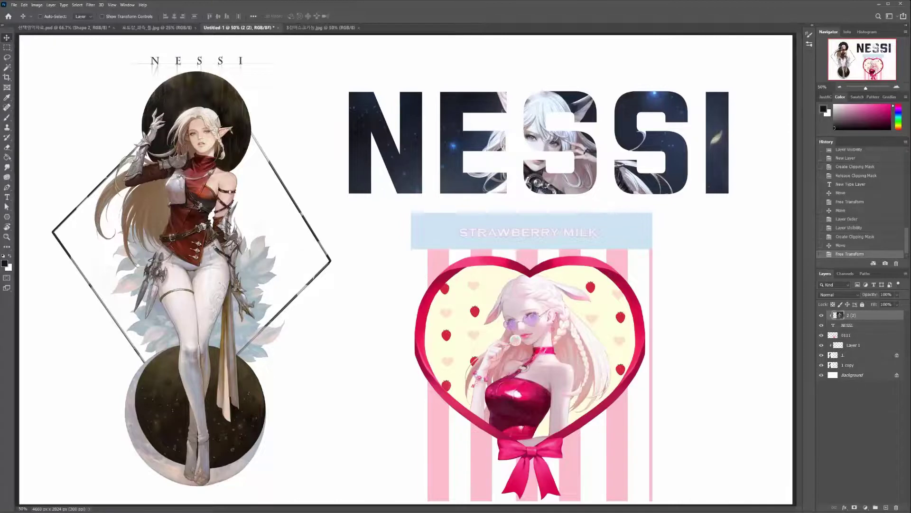
- Hide the strawberry milk illustration layer and unlock the layer of the red-dressed elf illustration
left_click(821, 334)
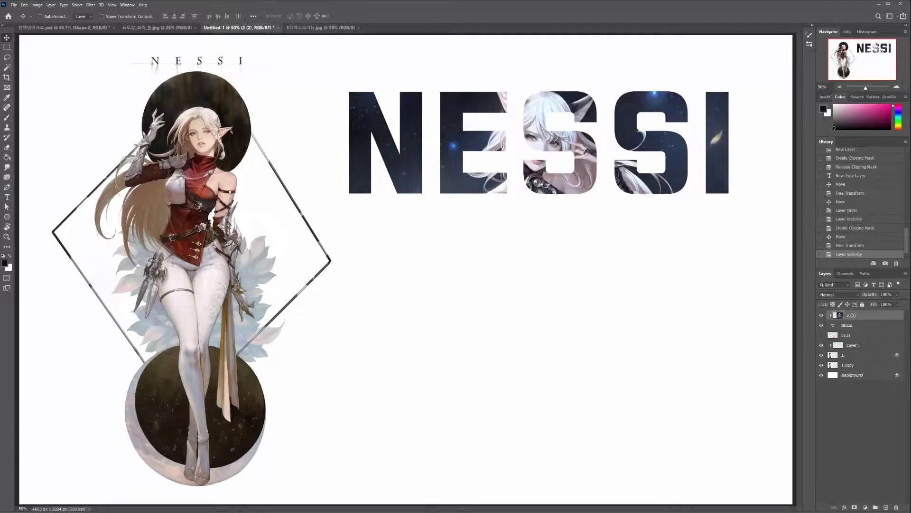
left_click(860, 325)
left_click(860, 355)
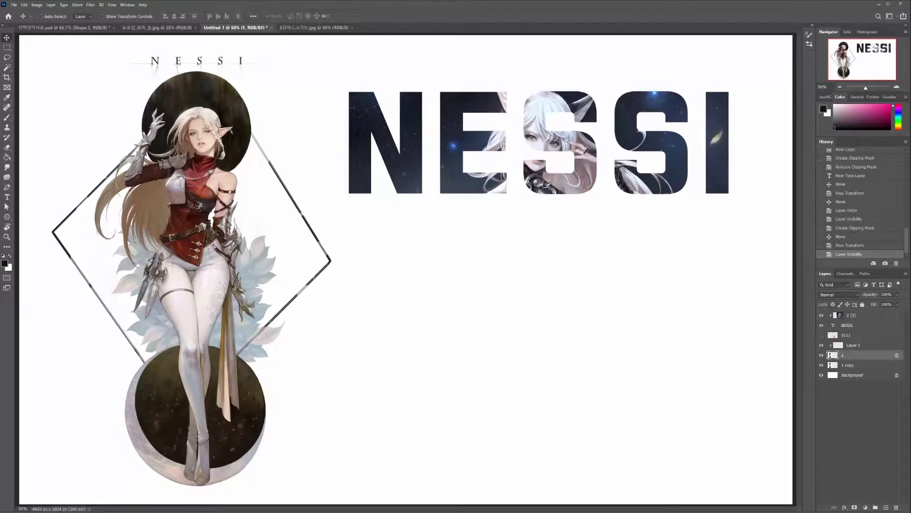
left_click(896, 355)
- Select and cut the white areas inside both sides of the diamond and outside it from the elf layer with the Magic Wand
key("w")
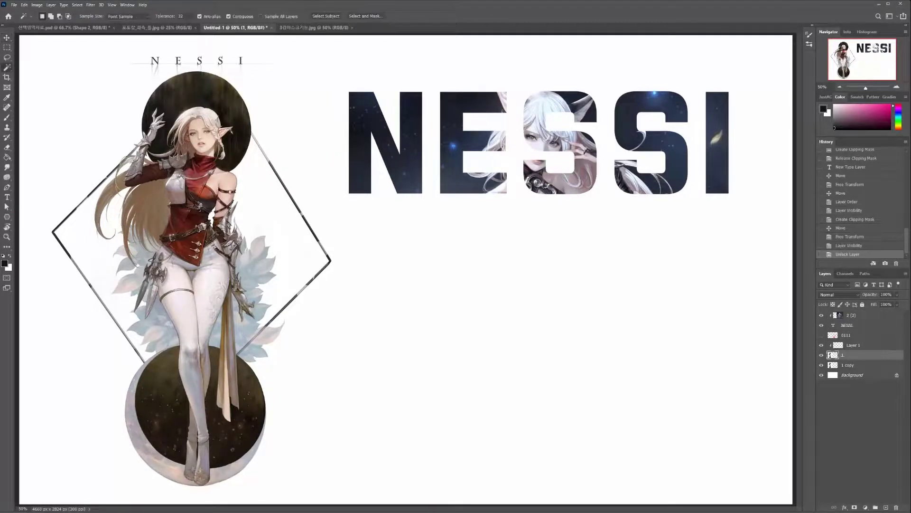
left_click(276, 219)
key("ctrl+x")
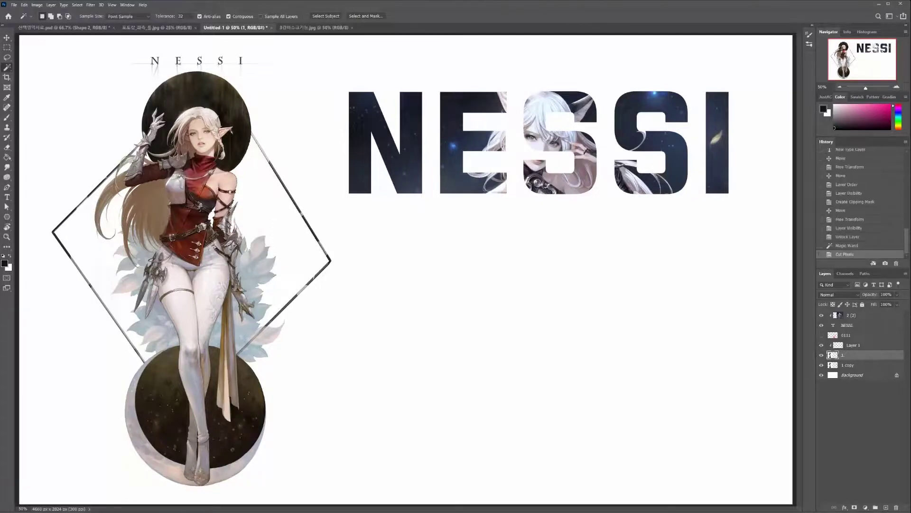
left_click(299, 119)
key("ctrl+x")
left_click(90, 237)
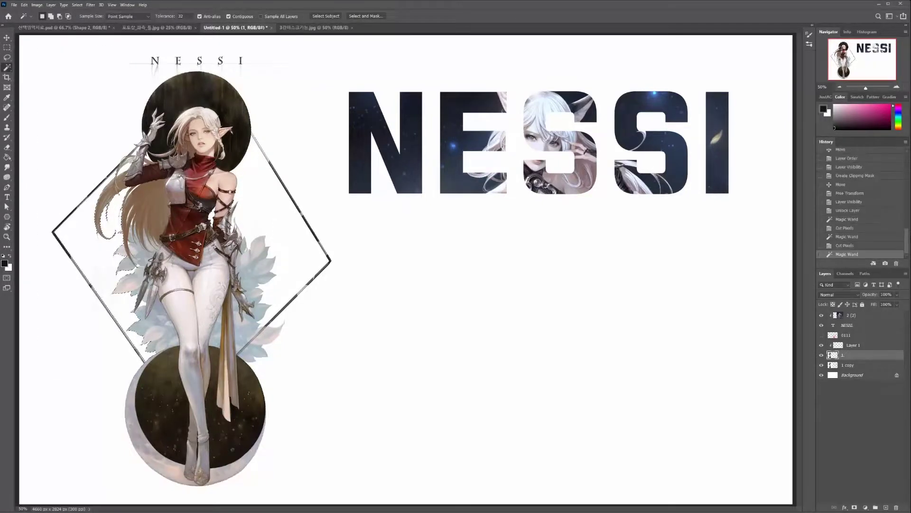
right_click(7, 68)
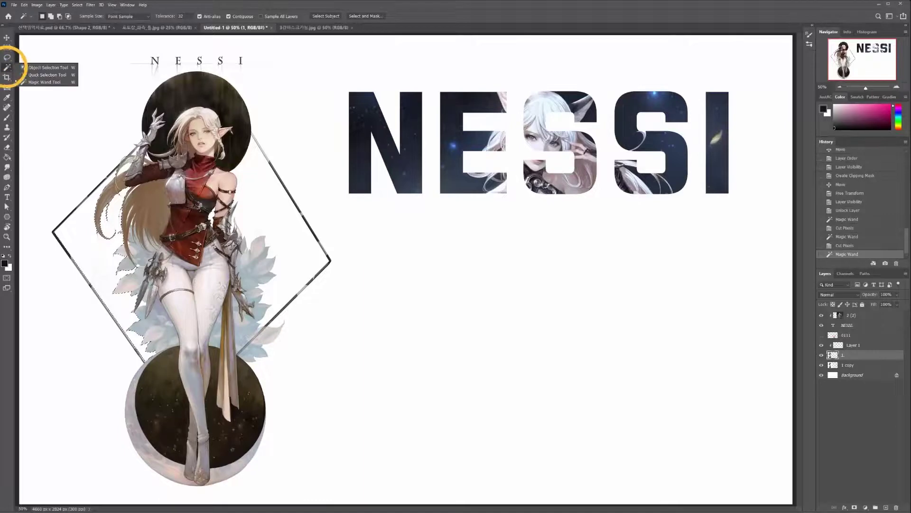
left_click(45, 82)
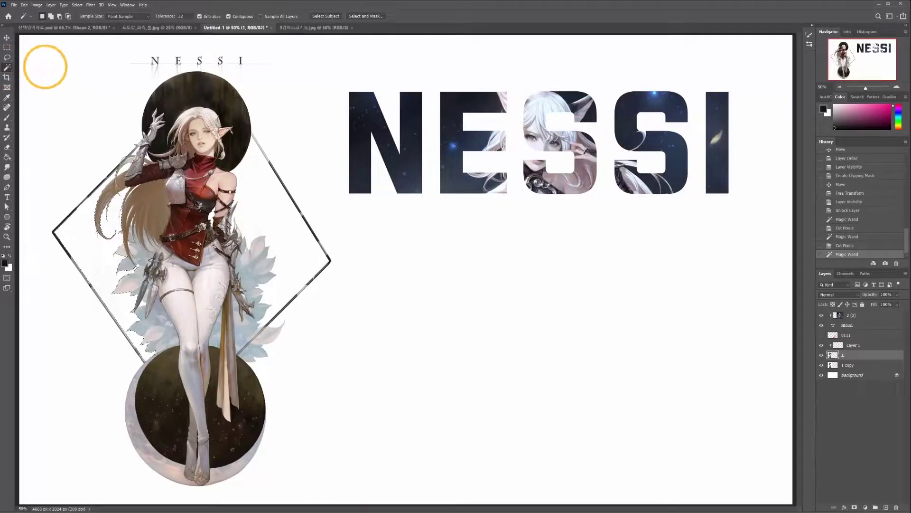
key("ctrl+x")
- Cut the remaining white around the elf illustration, in the diamond's right half and in the gap beside the arm with the Magic Wand
left_click(303, 181)
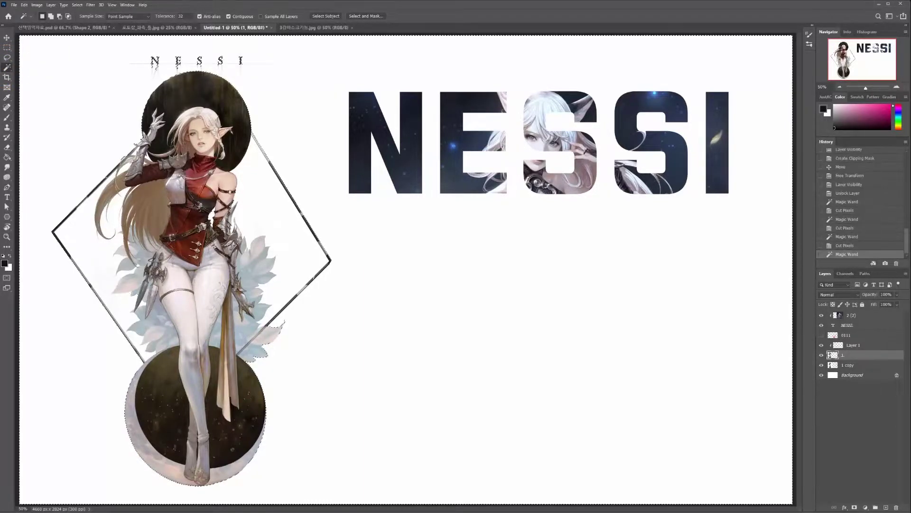
key("ctrl+x")
left_click(280, 218)
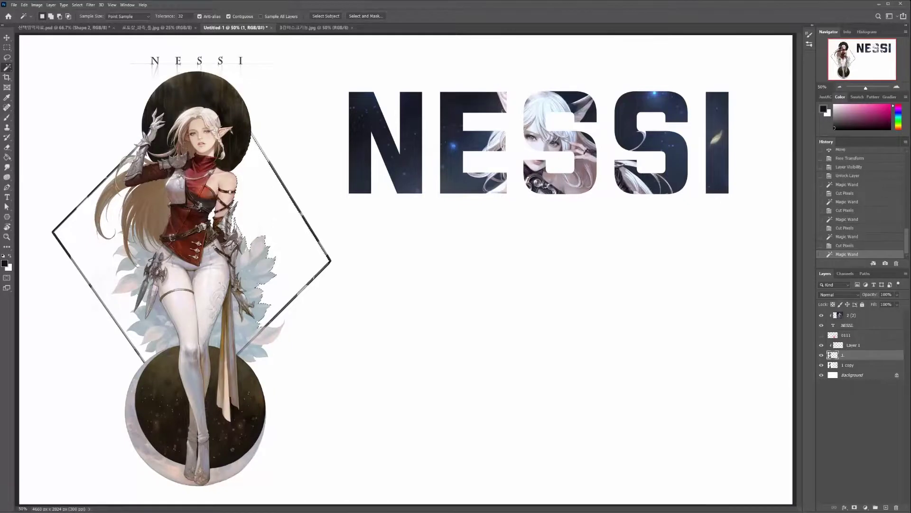
key("ctrl+x")
left_click(274, 219)
left_click(211, 217)
key("ctrl+x")
left_click(302, 292)
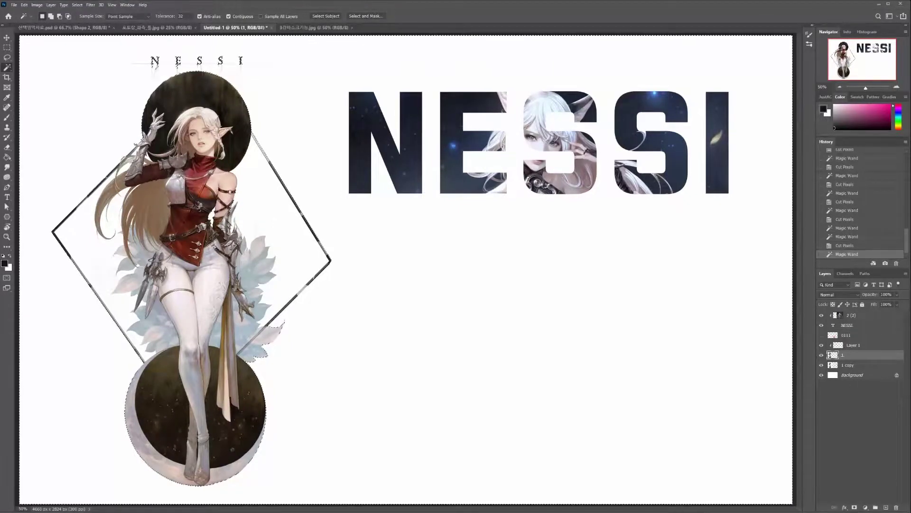
key("ctrl+x")
- Select and cut the leftover areas along the diamond's outline on the elf layer with the Magic Wand
left_click(309, 284)
key("ctrl+x")
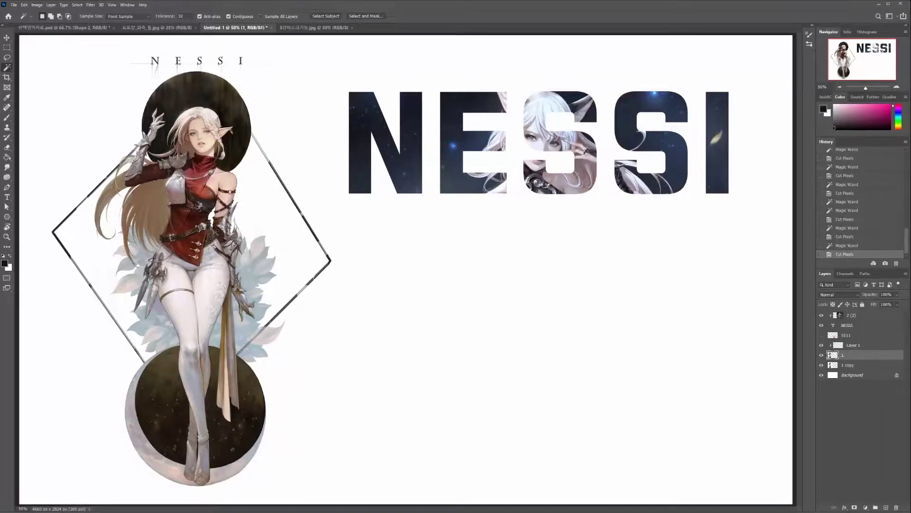
left_click(87, 197)
key("ctrl+x")
left_click(95, 292)
key("ctrl+x")
left_click(294, 309)
key("ctrl+x")
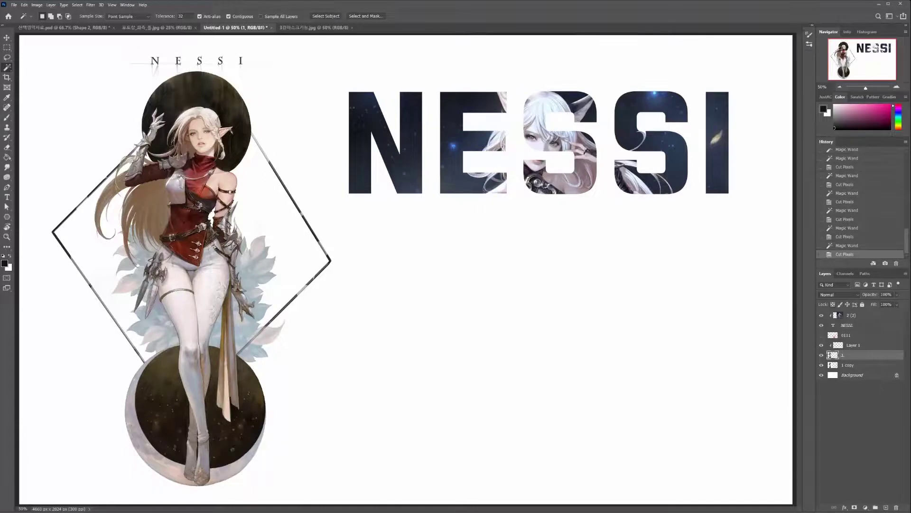
- Lock the transparent pixels of the elf layer and set the foreground color to a bright pink for the Brush
key("/")
key("b")
left_click_drag(214, 161, 99, 185)
key("ctrl+z")
left_click(4, 263)
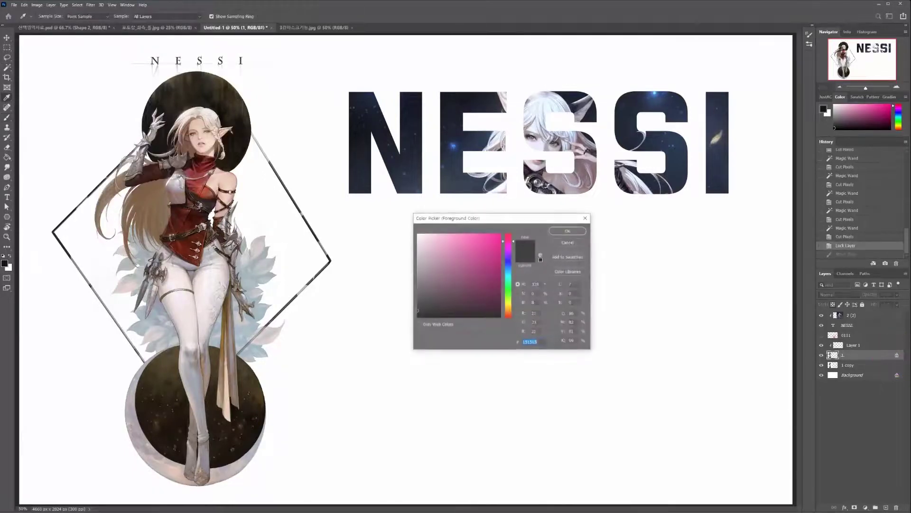
left_click(486, 239)
key("Return")
- Brush bright pink over the whole elf illustration on its transparency-locked layer and undo the painting
mouse_move(247, 133)
left_mouse_down()
mouse_move(125, 177)
mouse_move(219, 228)
left_mouse_up()
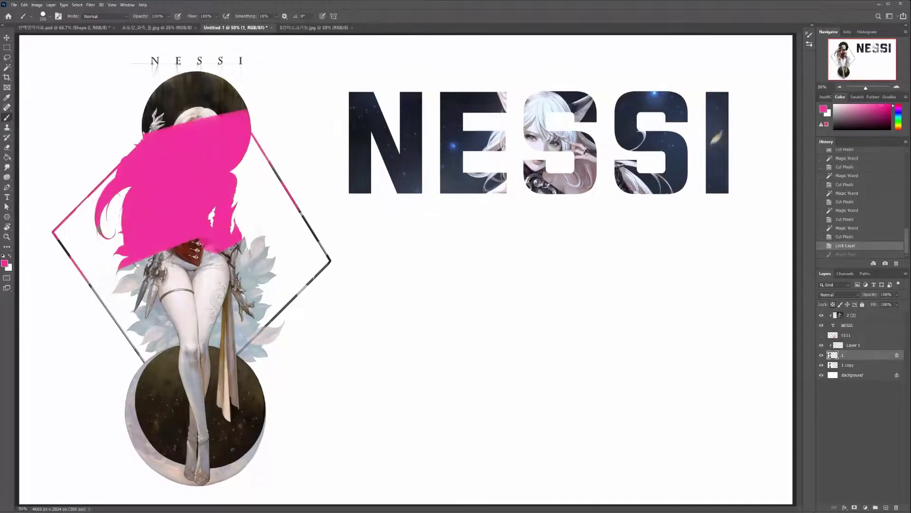
mouse_move(142, 257)
left_mouse_down()
mouse_move(228, 109)
mouse_move(161, 86)
left_mouse_up()
mouse_move(223, 223)
left_mouse_down()
mouse_move(140, 333)
mouse_move(251, 314)
mouse_move(142, 403)
mouse_move(152, 434)
mouse_move(223, 417)
mouse_move(247, 456)
left_mouse_up()
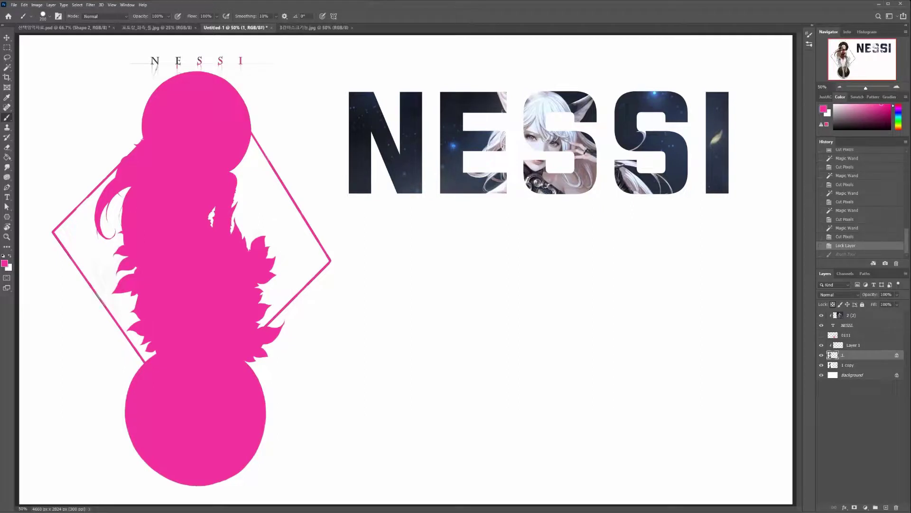
key("ctrl+shift+z")
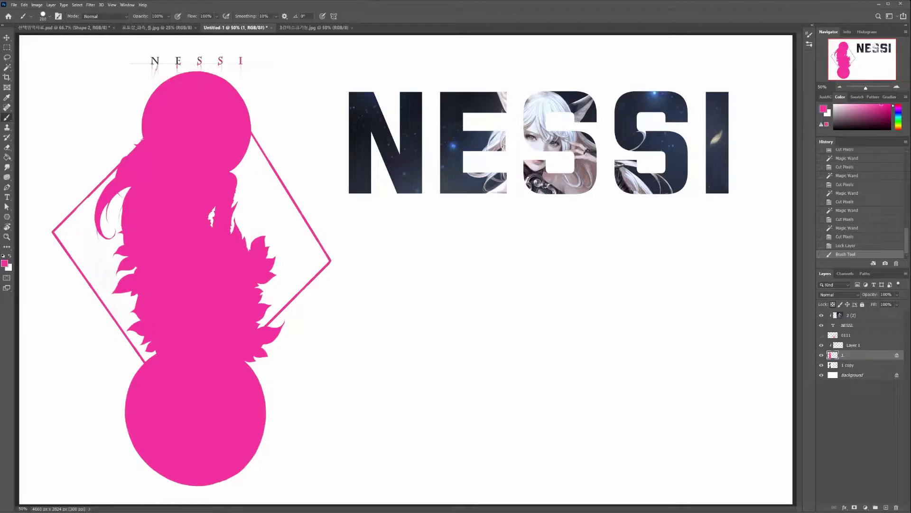
key("ctrl+z")
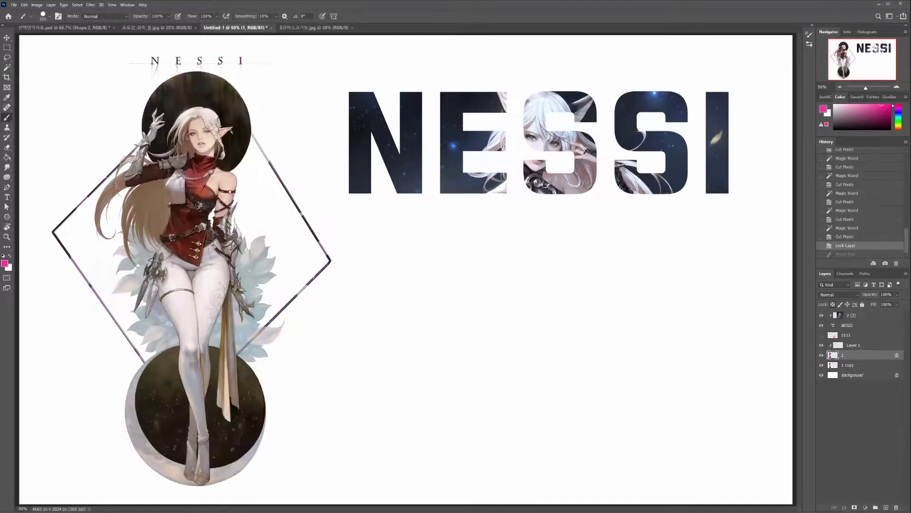
- Paint pink over the elf illustration on the clipped Layer 1, repeat it with a larger brush, and undo the strokes
left_click(853, 345)
mouse_move(226, 86)
left_mouse_down()
mouse_move(162, 114)
mouse_move(190, 90)
mouse_move(112, 166)
left_mouse_up()
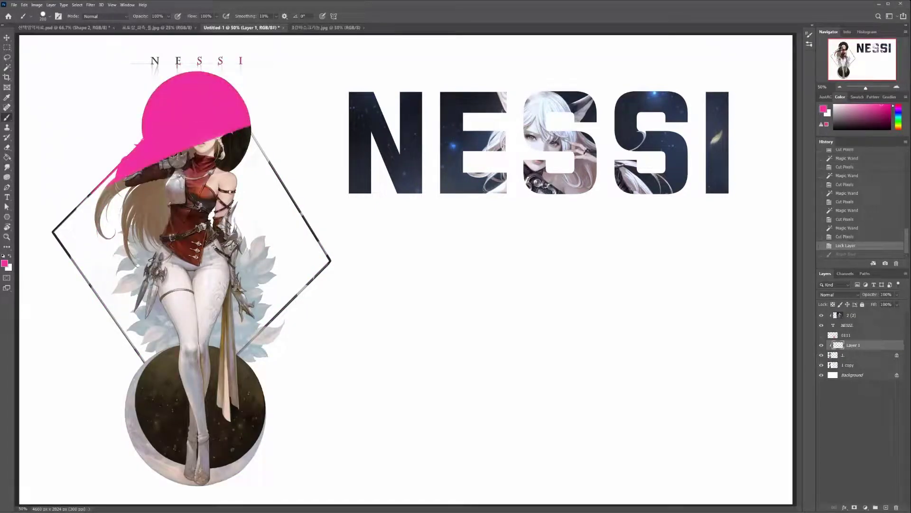
key("ctrl+z")
key("alt+bracketleft")
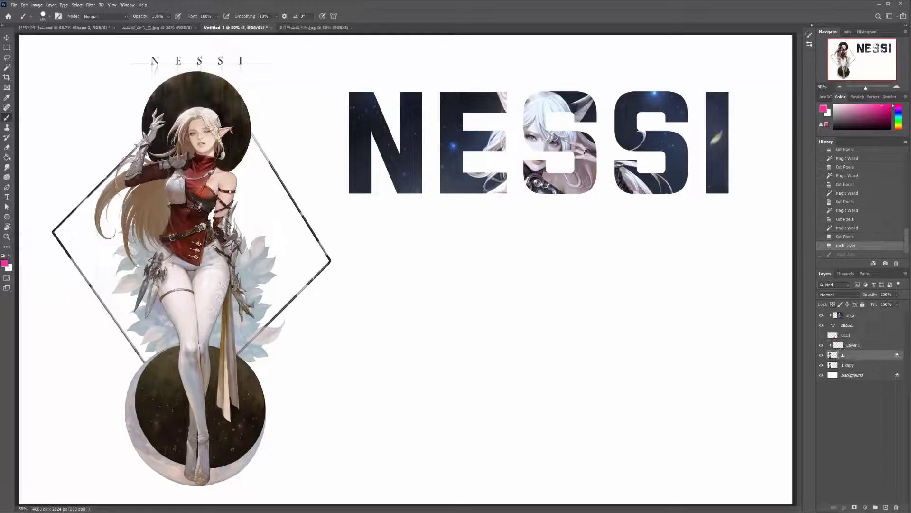
key("alt+bracketright")
key("bracketright")
key("bracketright")
key("bracketright")
key("bracketright")
mouse_move(238, 95)
left_mouse_down()
mouse_move(200, 124)
mouse_move(305, 112)
mouse_move(326, 194)
mouse_move(200, 361)
mouse_move(153, 477)
mouse_move(155, 463)
left_mouse_up()
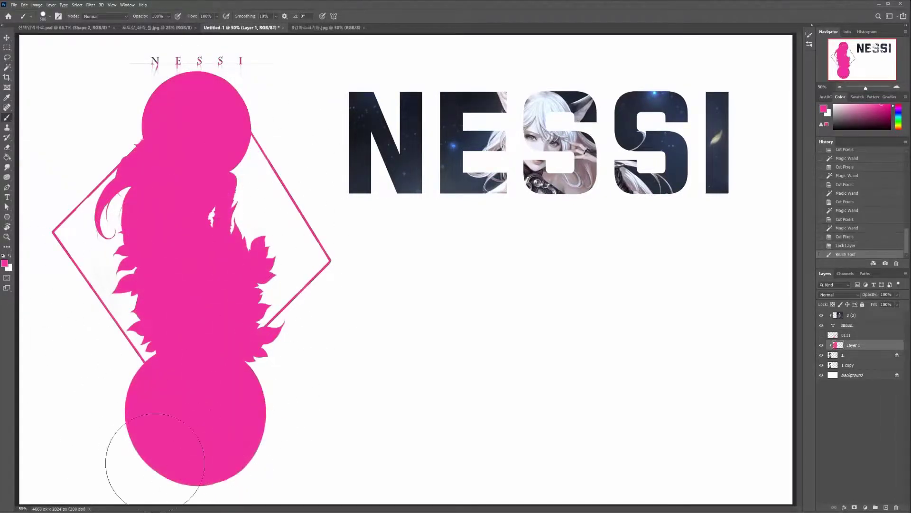
key("ctrl+z")
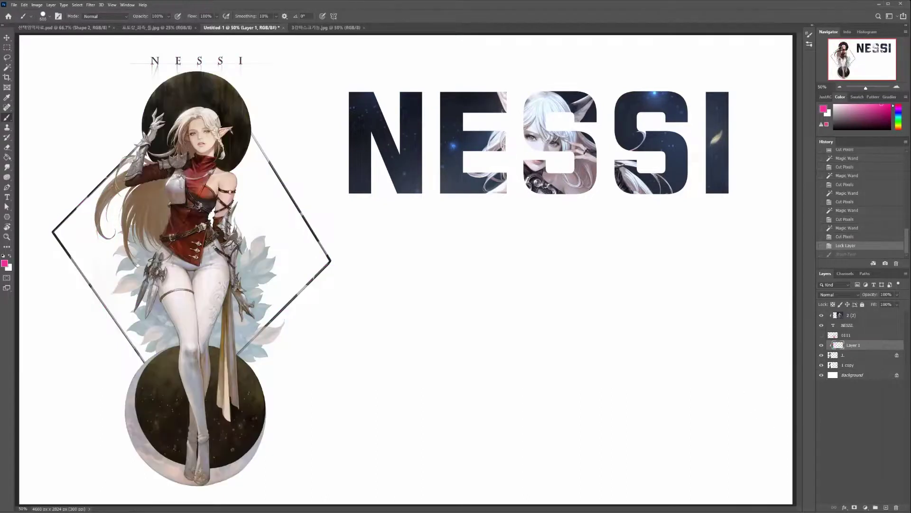
- Add a new layer above Layer 1 and brush bright pink strokes across the elf's torso on the clipped Layer 1
key("ctrl+shift+alt+n")
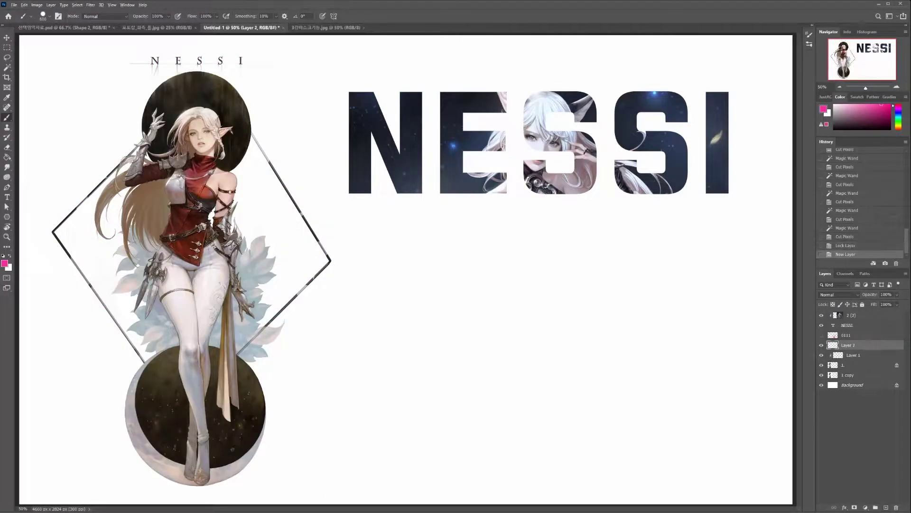
left_click(853, 355)
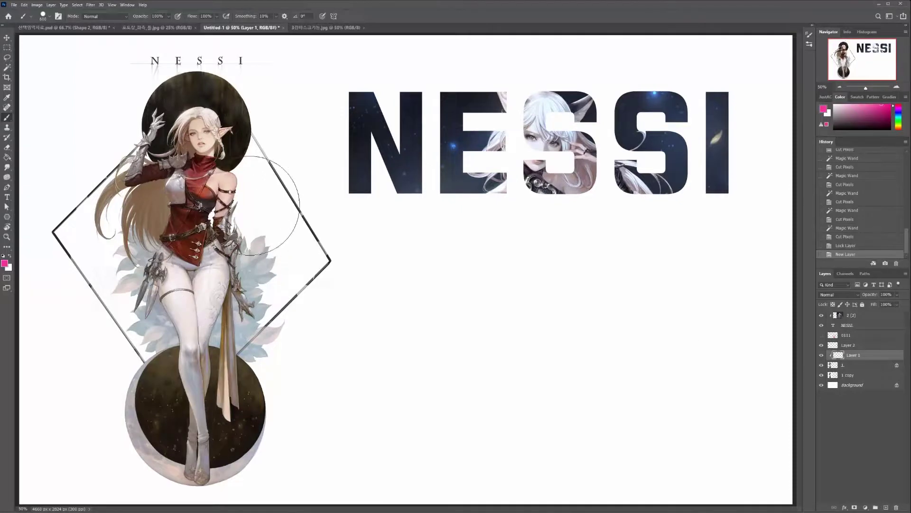
mouse_move(227, 165)
left_mouse_down()
mouse_move(219, 171)
mouse_move(235, 228)
mouse_move(156, 270)
mouse_move(126, 228)
mouse_move(116, 270)
mouse_move(90, 285)
left_mouse_up()
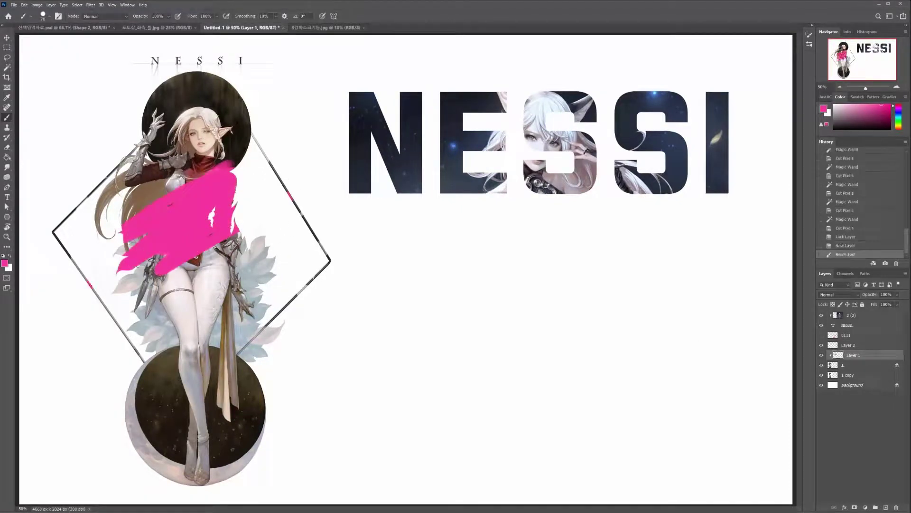
- Clip Layer 2 to the elf layer and brush blue with a larger brush over the elf's head and hair
key("alt+bracketright")
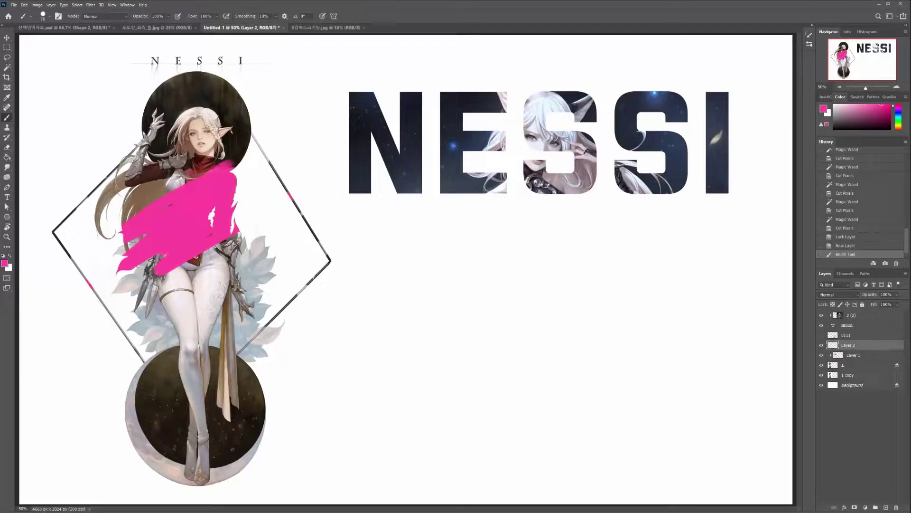
key("ctrl+alt+g")
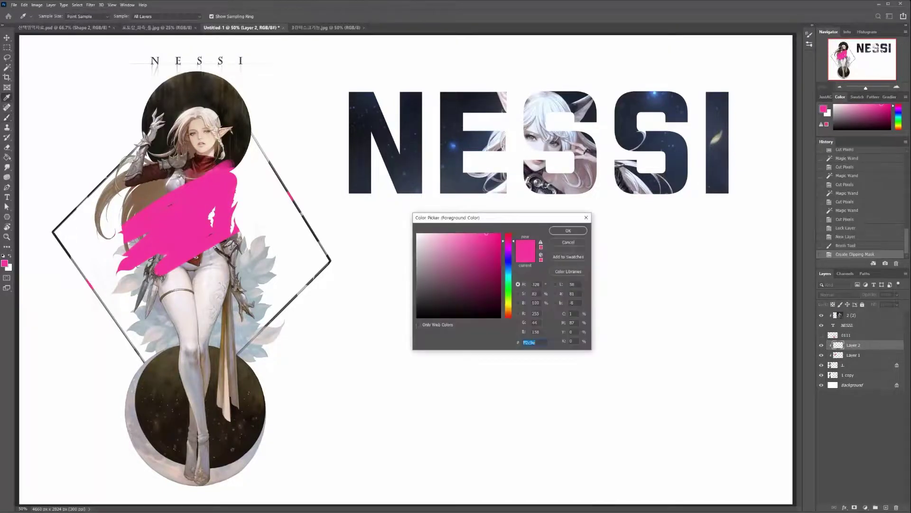
left_click(508, 260)
key("Return")
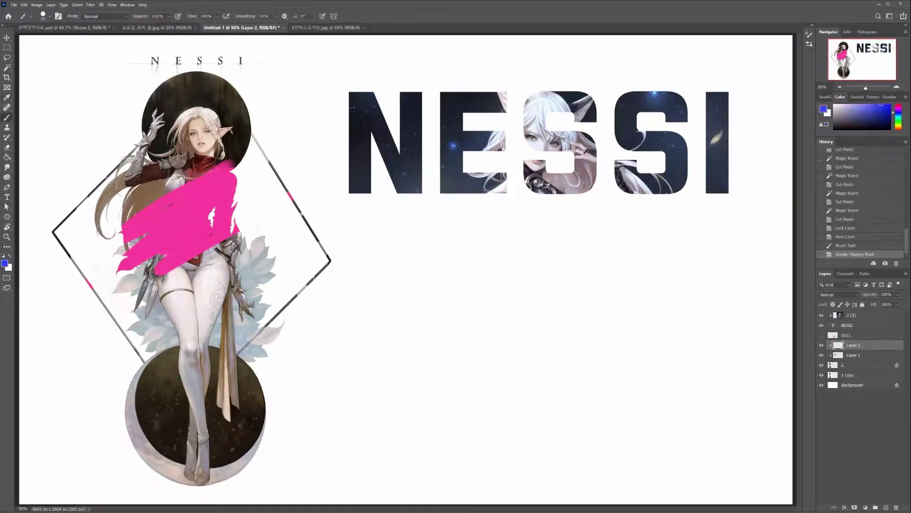
key("bracketright")
mouse_move(251, 114)
left_mouse_down()
mouse_move(164, 144)
mouse_move(105, 193)
mouse_move(126, 209)
mouse_move(119, 233)
left_mouse_up()
- Shift the blue strokes on Layer 2 and nudge the pink strokes on Layer 1 slightly within the clipped illustration
key("v")
mouse_move(119, 200)
left_mouse_down()
mouse_move(187, 193)
mouse_move(202, 277)
mouse_move(201, 142)
mouse_move(223, 114)
mouse_move(138, 157)
mouse_move(158, 156)
mouse_move(151, 168)
left_mouse_up()
left_click(157, 237, "ctrl")
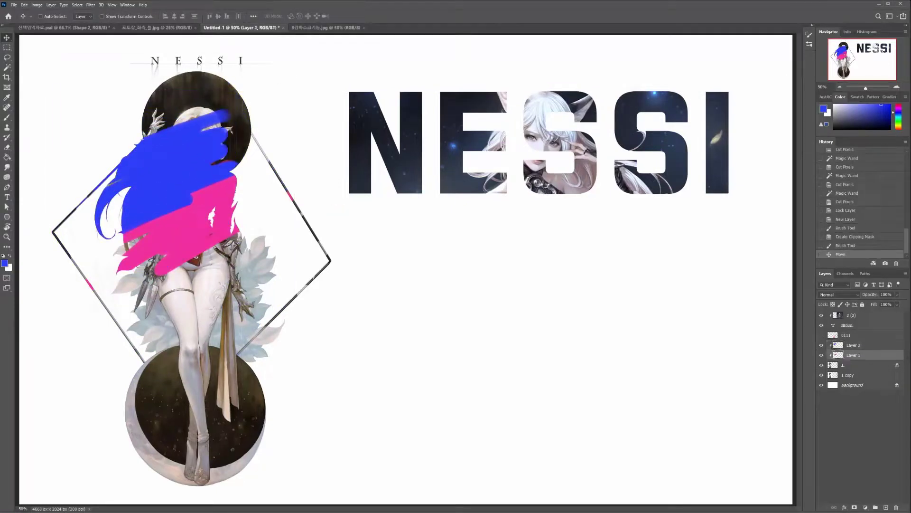
mouse_move(157, 238)
left_mouse_down()
mouse_move(193, 328)
mouse_move(181, 218)
mouse_move(147, 236)
left_mouse_up()
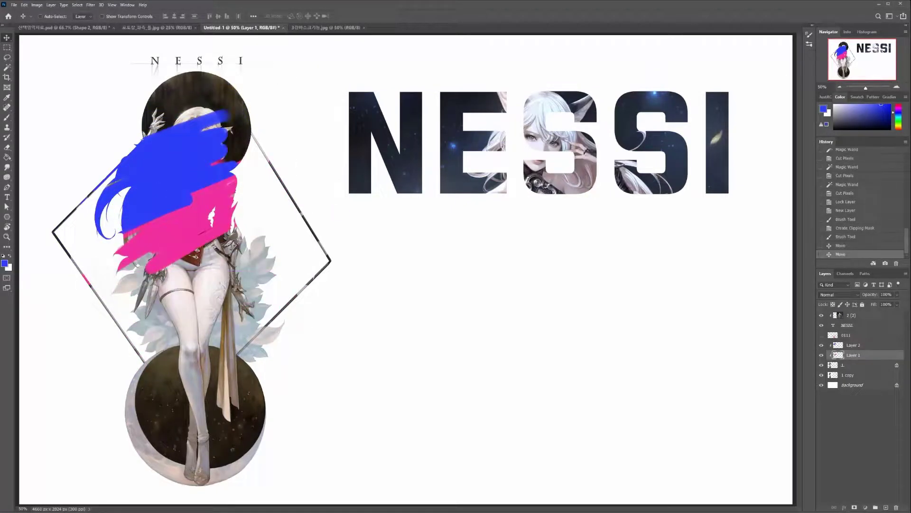
- Switch the stacking order of Layer 1 and Layer 2 back and forth, leaving Layer 1 above Layer 2
key("ctrl+bracketright")
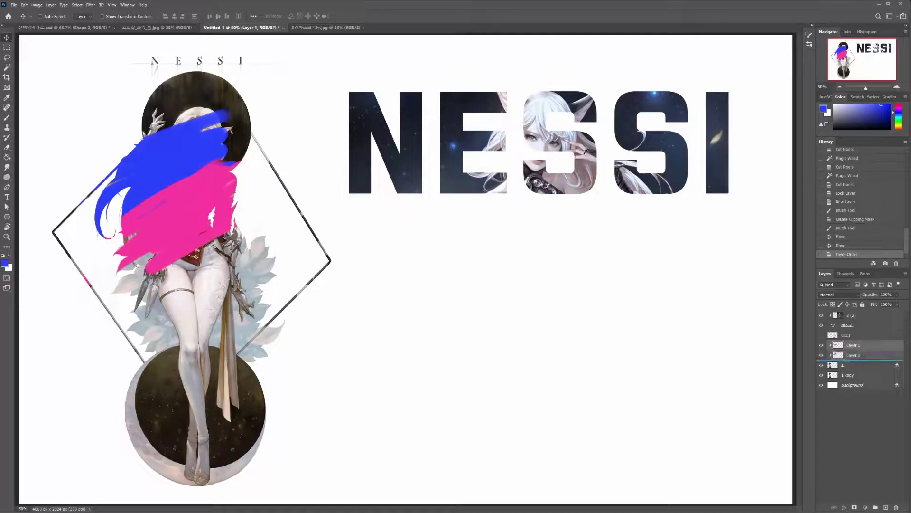
key("ctrl+bracketleft")
key("ctrl+bracketright")
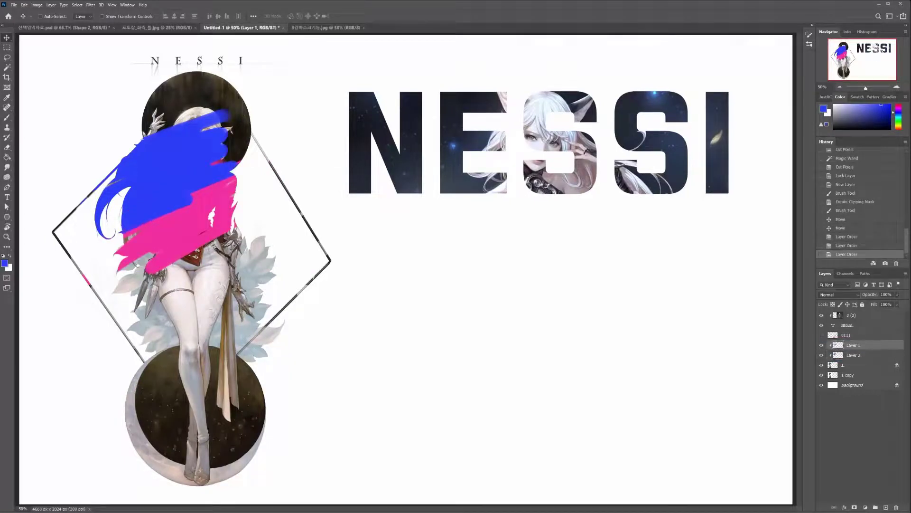
- Move the pink strokes down over the elf's hips and the blue strokes up over the upper dark circle
mouse_move(177, 207)
left_mouse_down()
mouse_move(182, 300)
mouse_move(200, 140)
mouse_move(193, 127)
mouse_move(151, 205)
mouse_move(154, 240)
left_mouse_up()
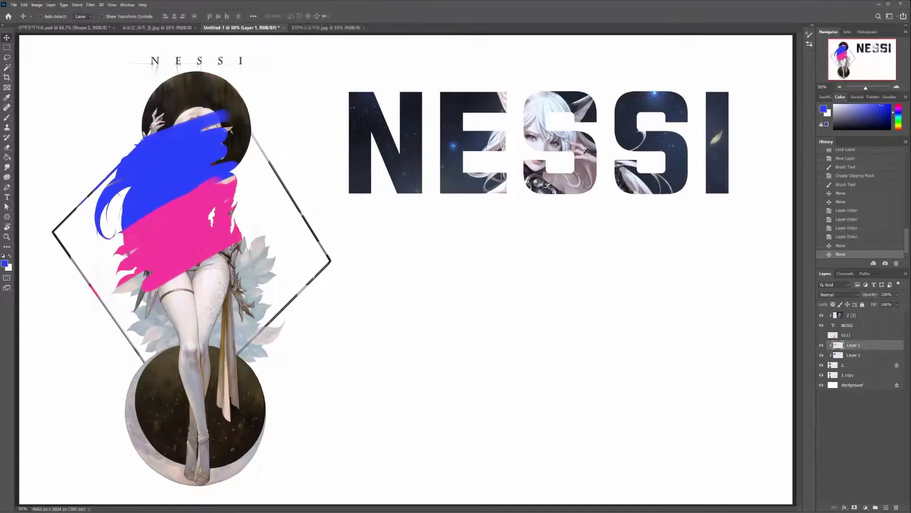
key("alt+bracketleft")
mouse_move(176, 166)
left_mouse_down()
mouse_move(195, 99)
mouse_move(204, 125)
left_mouse_up()
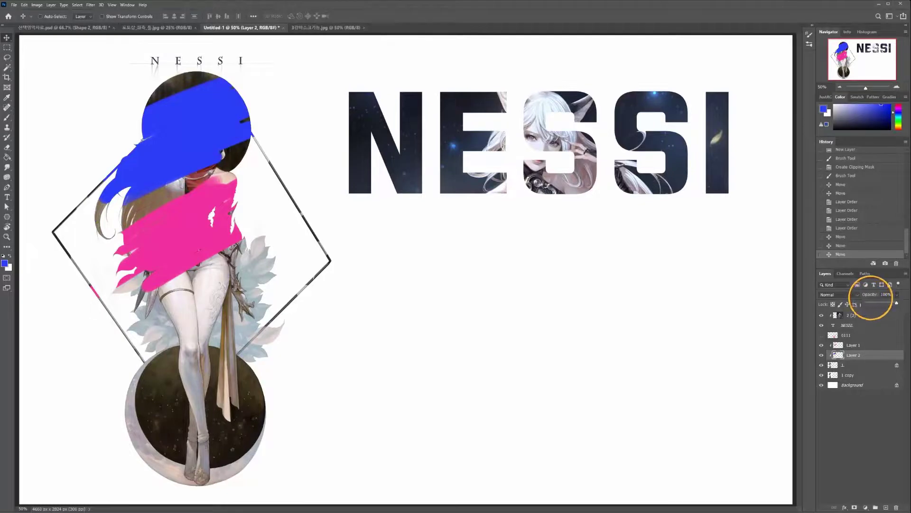
- Lower Layer 2's opacity to 59%, try 20% opacity on Layer 1, and return Layer 1 to 100%
left_click(897, 294)
left_click_drag(897, 302, 884, 302)
left_click(854, 346)
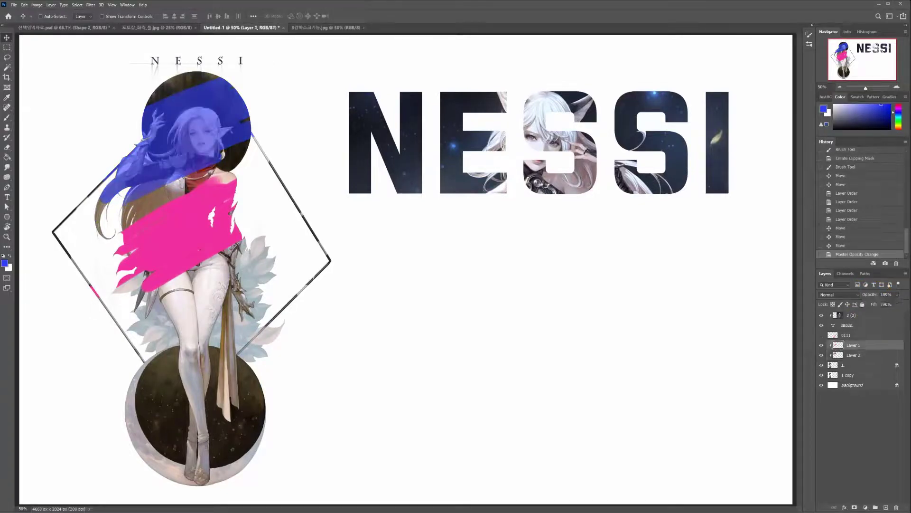
left_click(897, 294)
key("2")
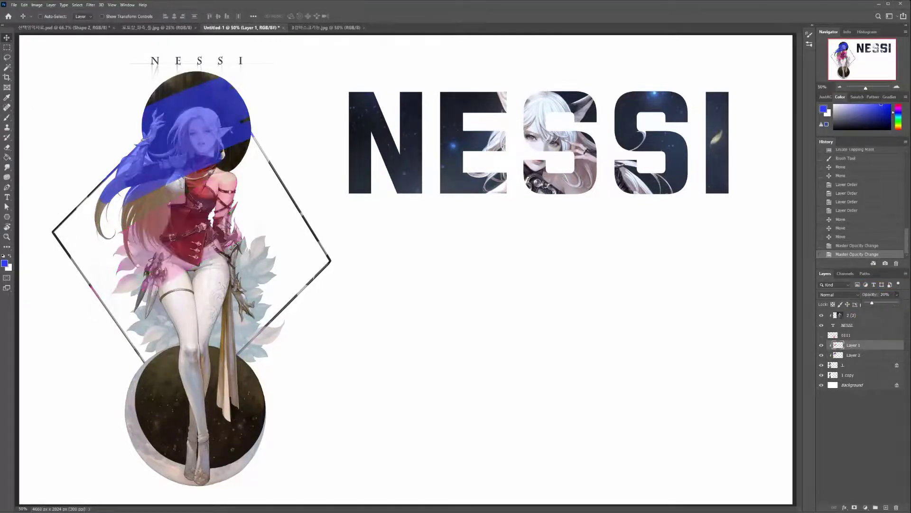
key("0")
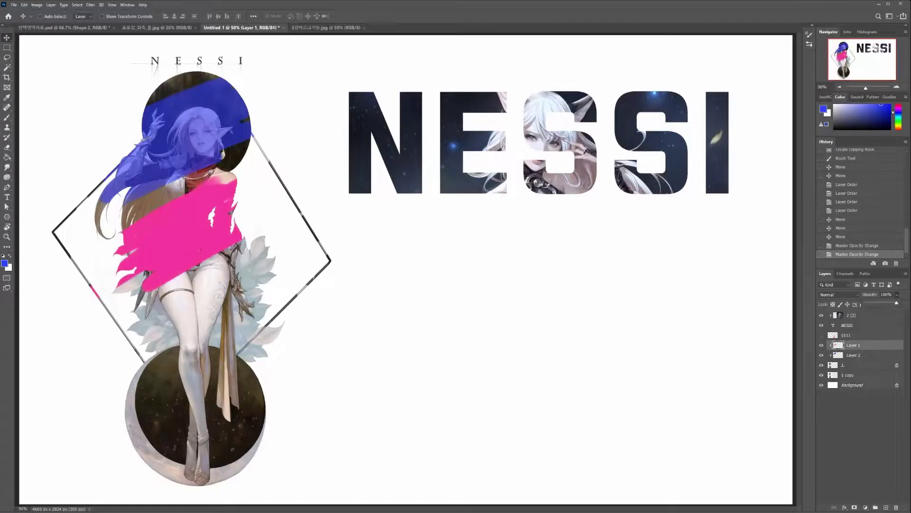
- Look over the blend modes and Layer 2's opacity, and set the opacity of Layer 1 to 54%
left_click(837, 295)
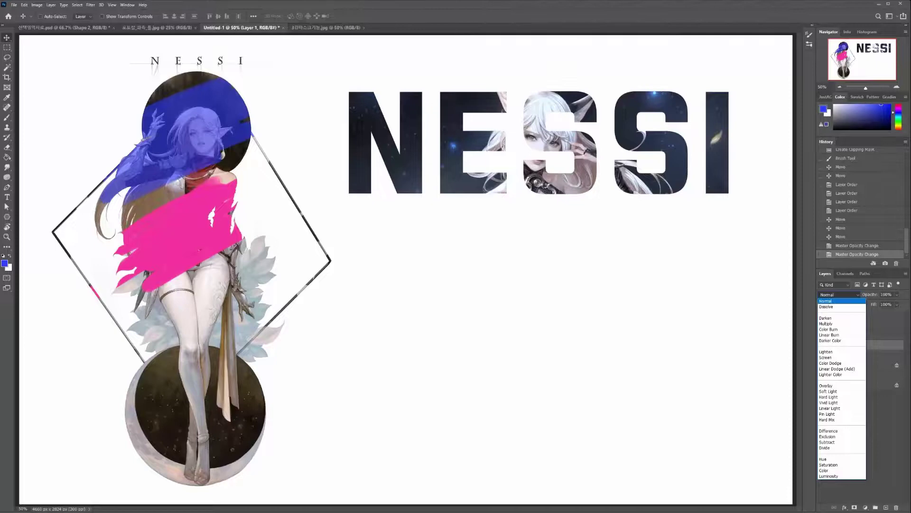
key("Escape")
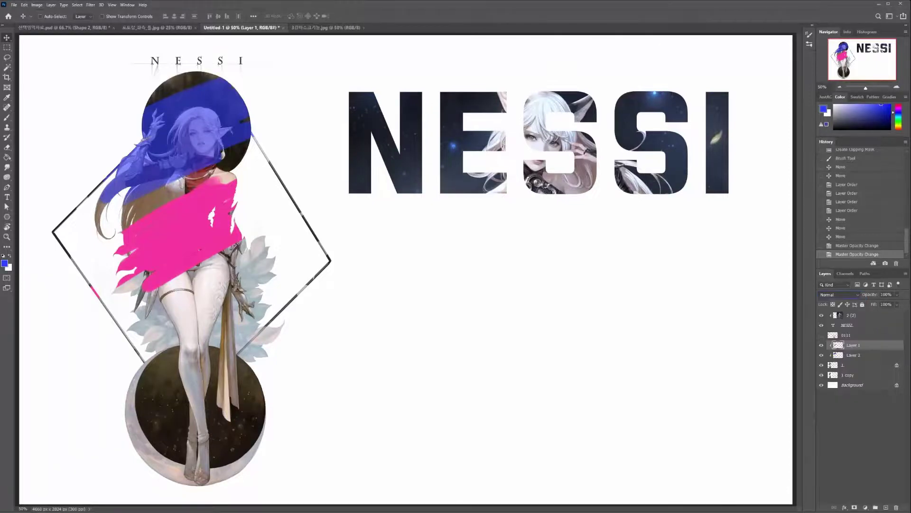
left_click(864, 354)
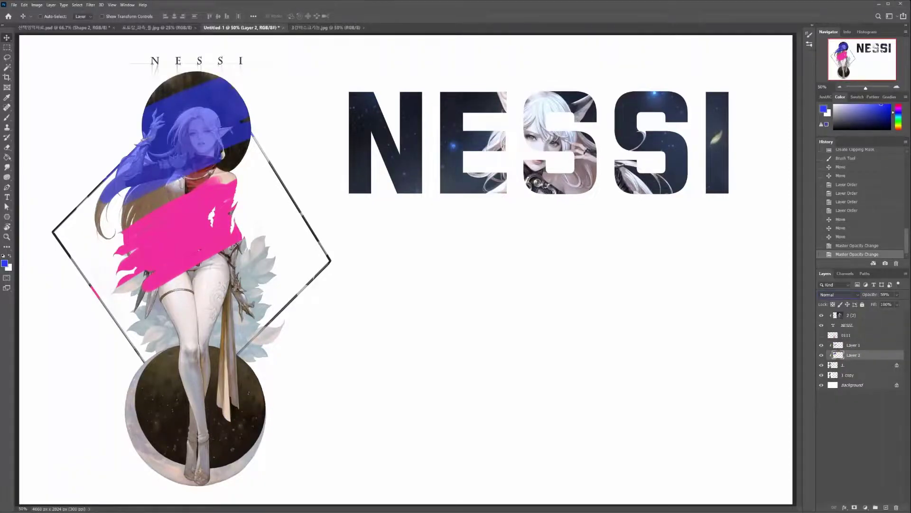
left_click(897, 294)
left_click(864, 345)
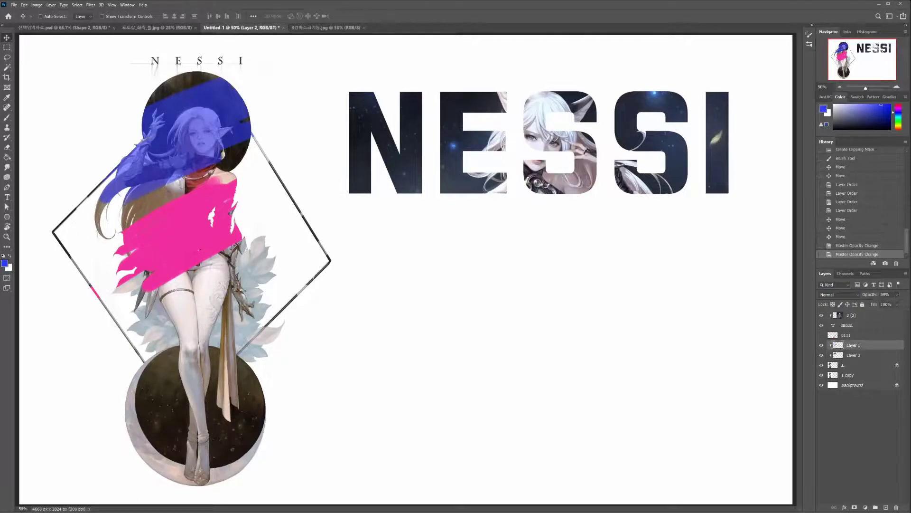
left_click(897, 294)
left_click_drag(899, 302, 882, 302)
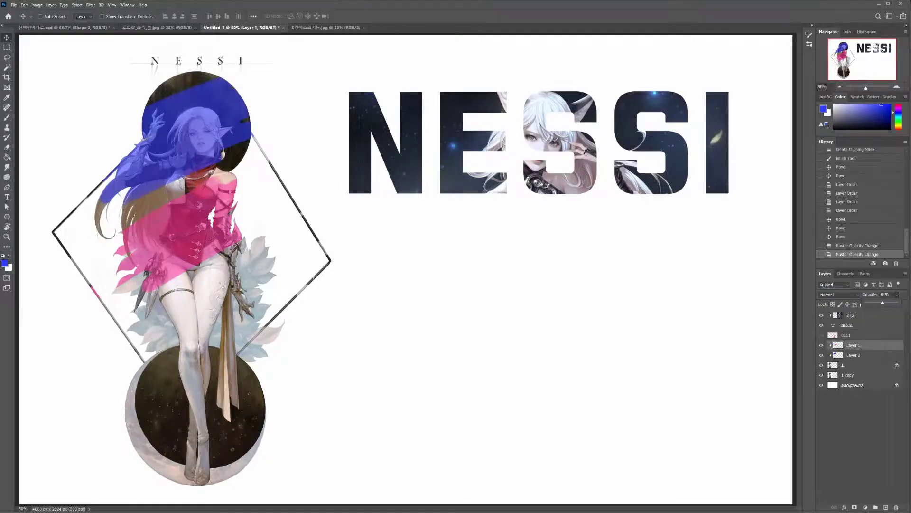
- Hide Layer 1 and Layer 2, add a new layer directly above the elf layer, and release its clipping mask
left_click_drag(822, 345, 822, 356)
left_click(864, 365)
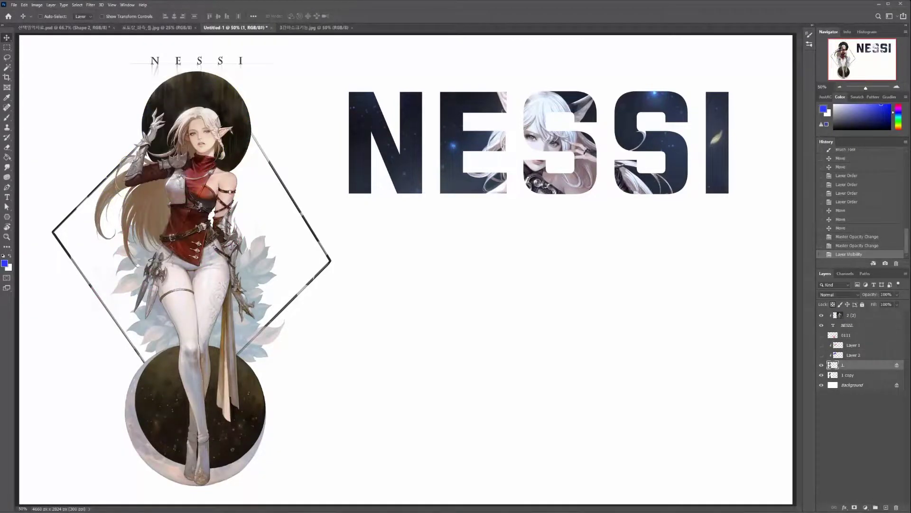
key("ctrl+shift+alt+n")
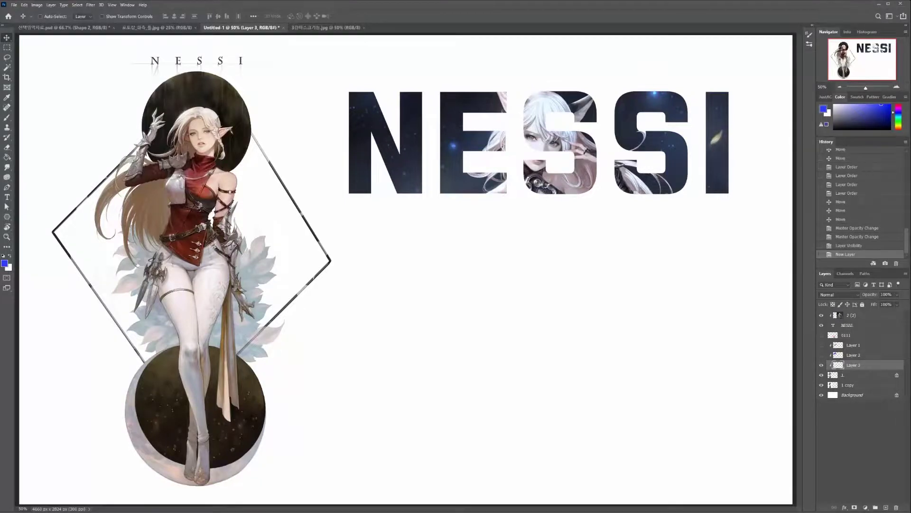
key("ctrl+alt+g")
- Delete the hidden Layer 1 and Layer 2 together
left_click(857, 355)
left_click(857, 346, "shift")
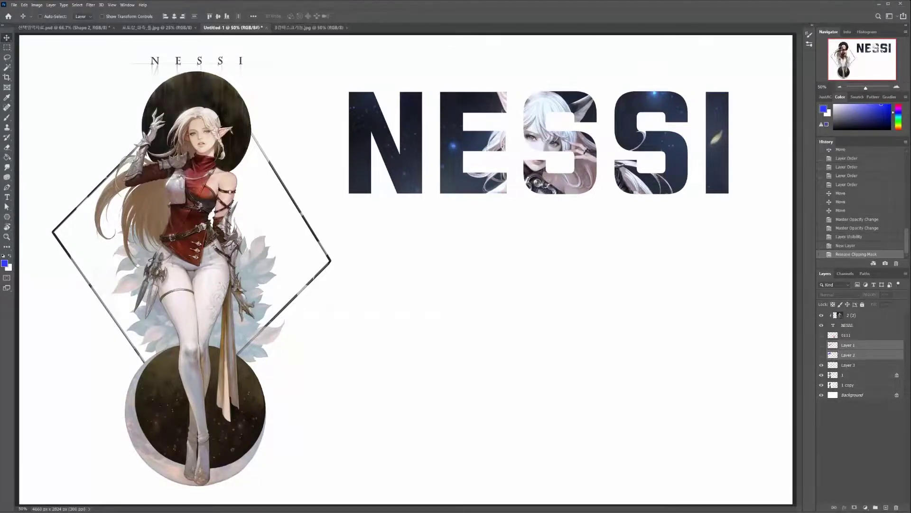
left_click_drag(856, 345, 896, 507)
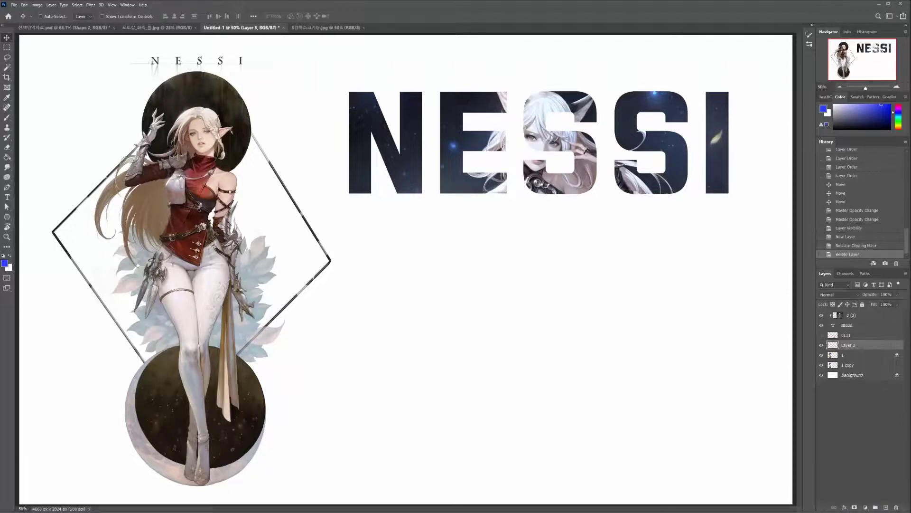
- Set the foreground color to dark grey 25252c and fill the whole of Layer 3 with the Paint Bucket
left_click(4, 264)
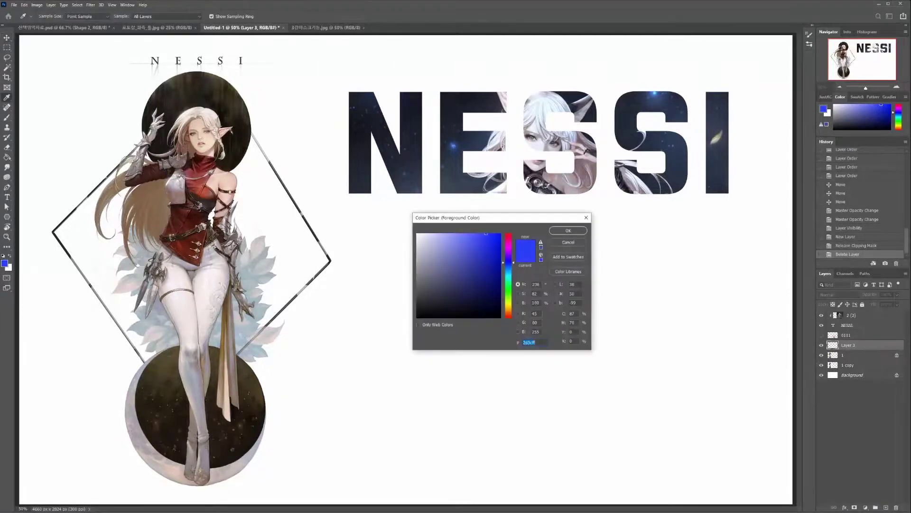
type("25252c")
key("Return")
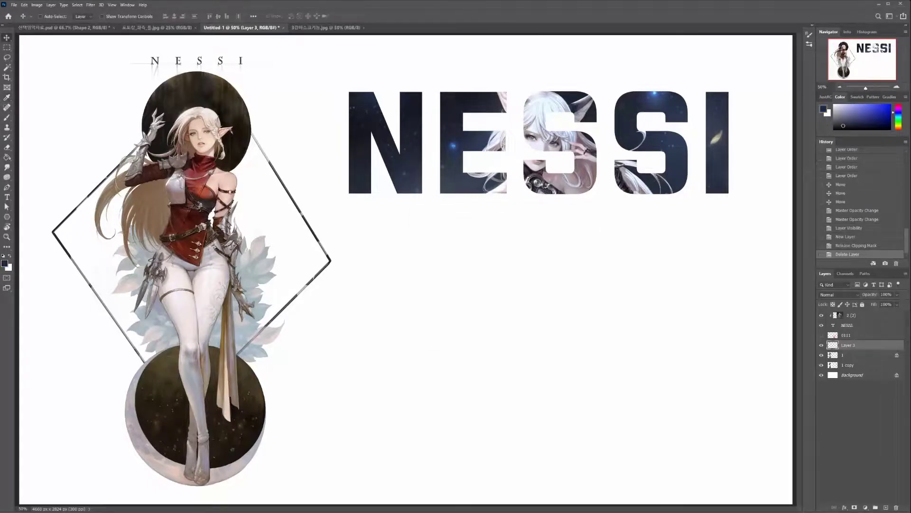
key("g")
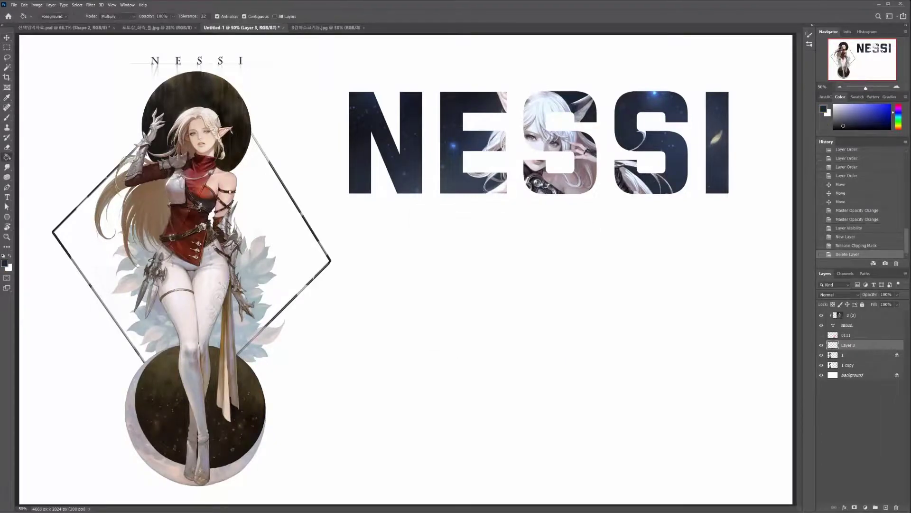
left_click(151, 407)
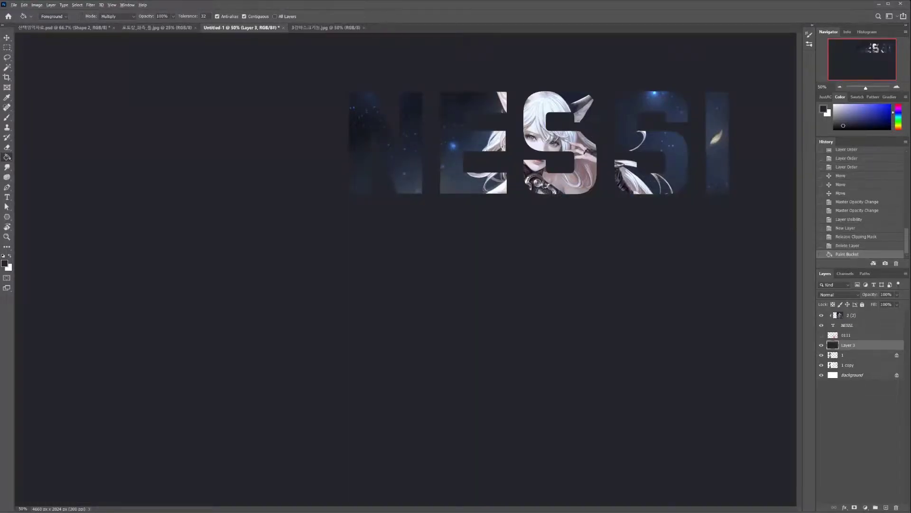
- Clip the dark Layer 3 to the elf layer, add a layer mask to it, and make the mask active for editing
key("ctrl+alt+g")
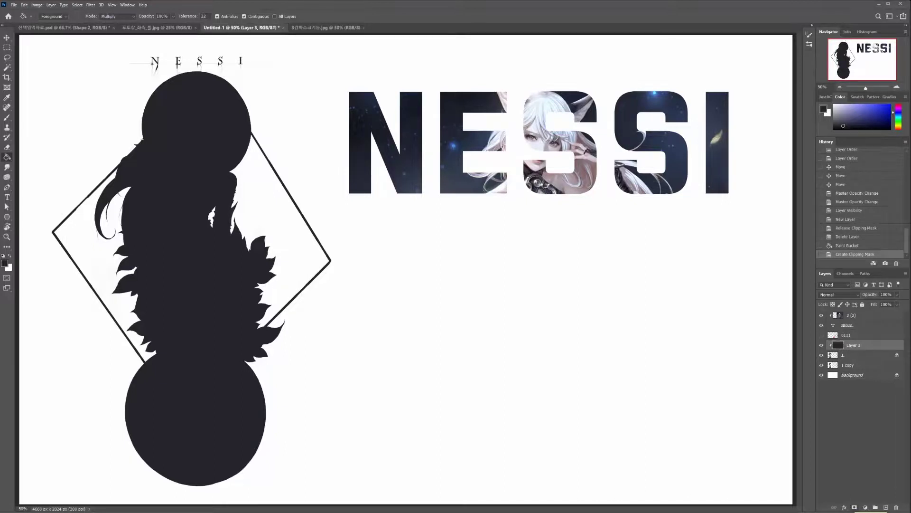
left_click(854, 507)
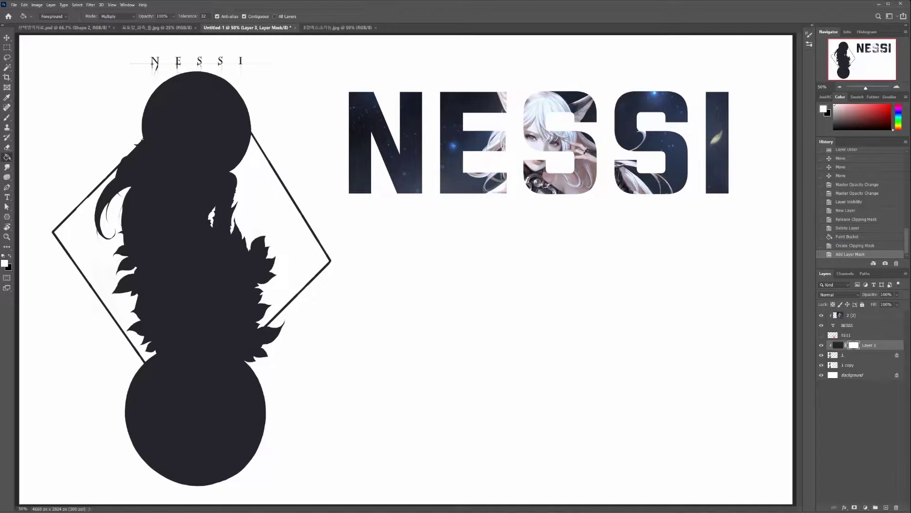
left_click(838, 345)
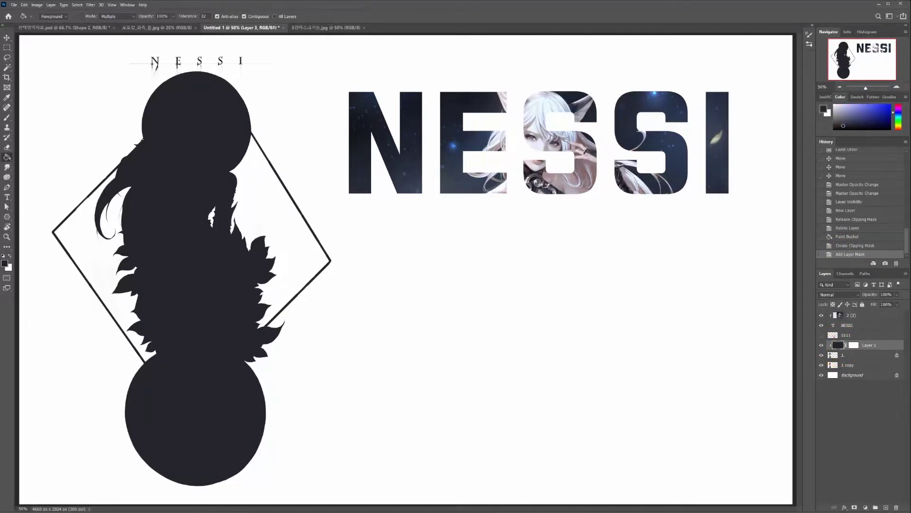
left_click(853, 345)
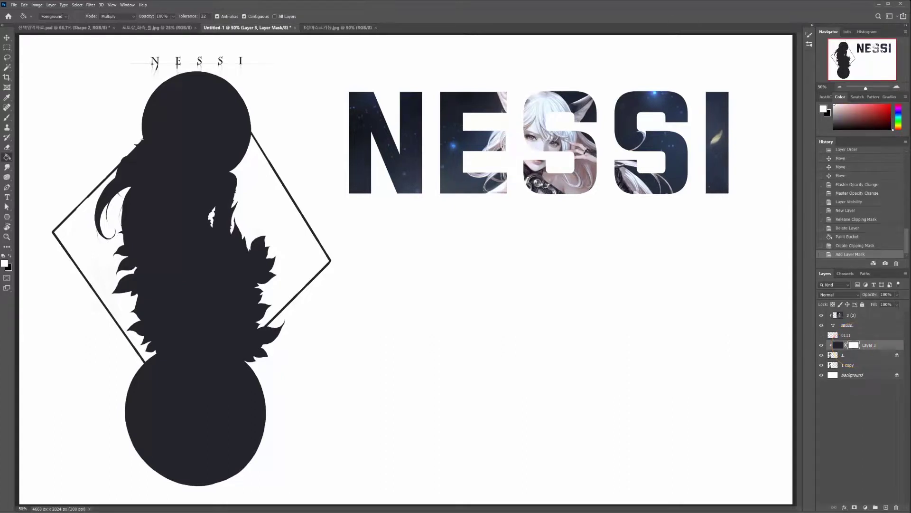
- Erase on Layer 3's mask to reveal the elf's head and upper body, undoing the first stroke and reducing the soft eraser to 150
key("e")
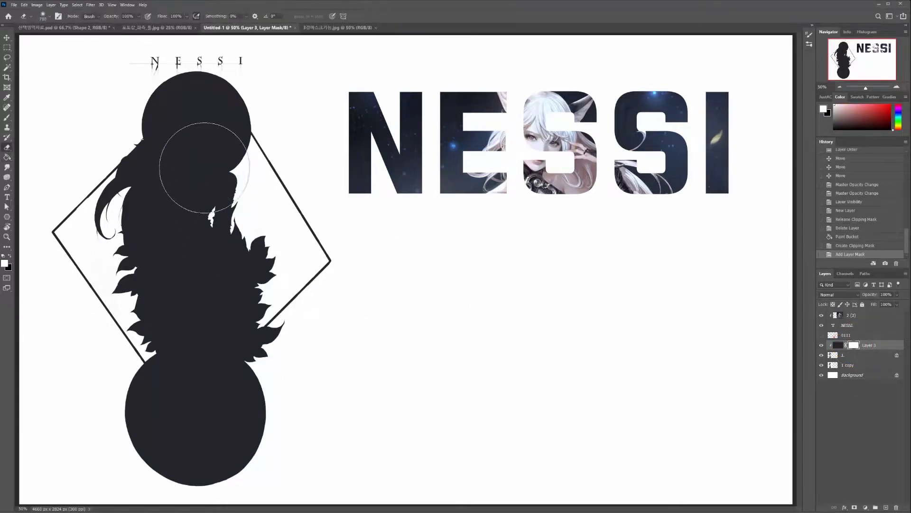
key("bracketleft")
key("bracketleft")
key("bracketleft")
key("bracketleft")
key("bracketleft")
key("bracketleft")
key("bracketleft")
mouse_move(228, 107)
left_mouse_down()
mouse_move(121, 173)
mouse_move(221, 114)
mouse_move(223, 135)
mouse_move(138, 185)
mouse_move(166, 183)
left_mouse_up()
key("ctrl+z")
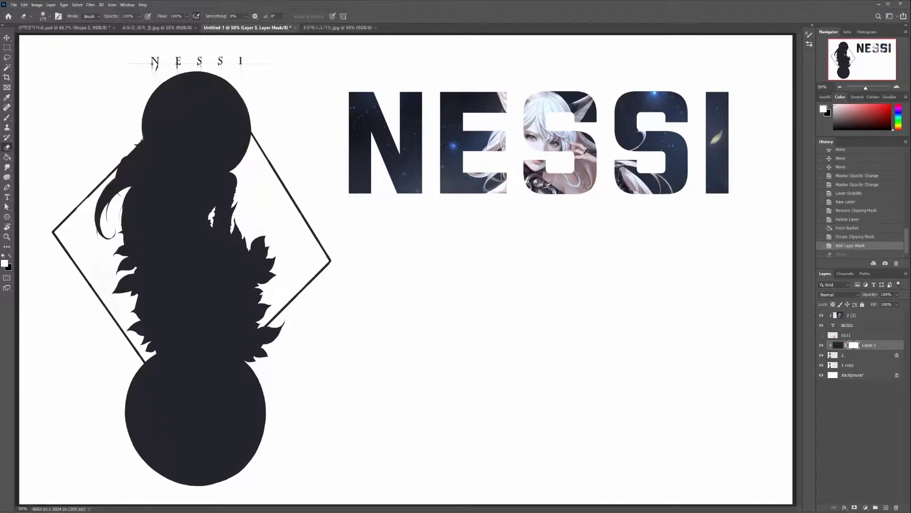
key("bracketleft")
mouse_move(213, 114)
left_mouse_down()
mouse_move(126, 166)
mouse_move(223, 135)
mouse_move(112, 192)
mouse_move(237, 154)
mouse_move(130, 208)
mouse_move(221, 173)
mouse_move(133, 226)
mouse_move(221, 197)
mouse_move(137, 256)
left_mouse_up()
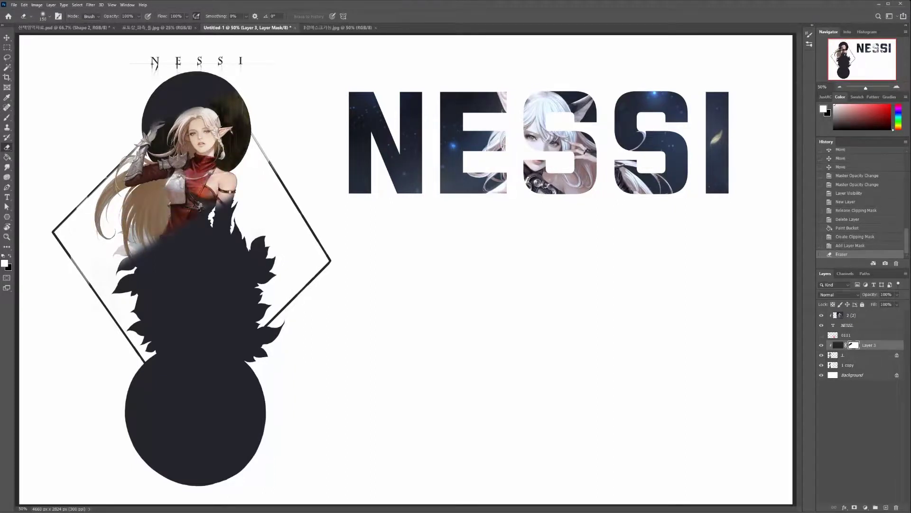
- Undo the last erasing on the mask, then set Layer 3 to Multiply blend mode at 50% opacity
key("ctrl+z")
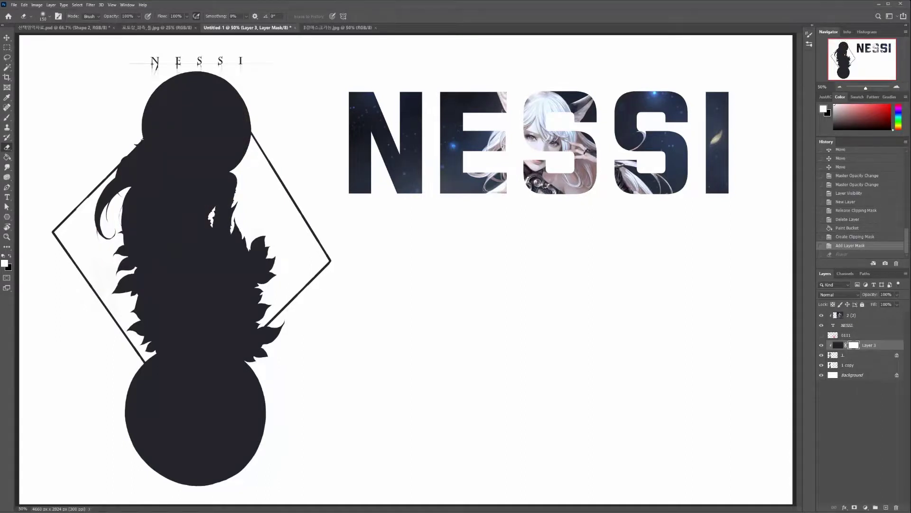
left_click(838, 345)
left_click(897, 294)
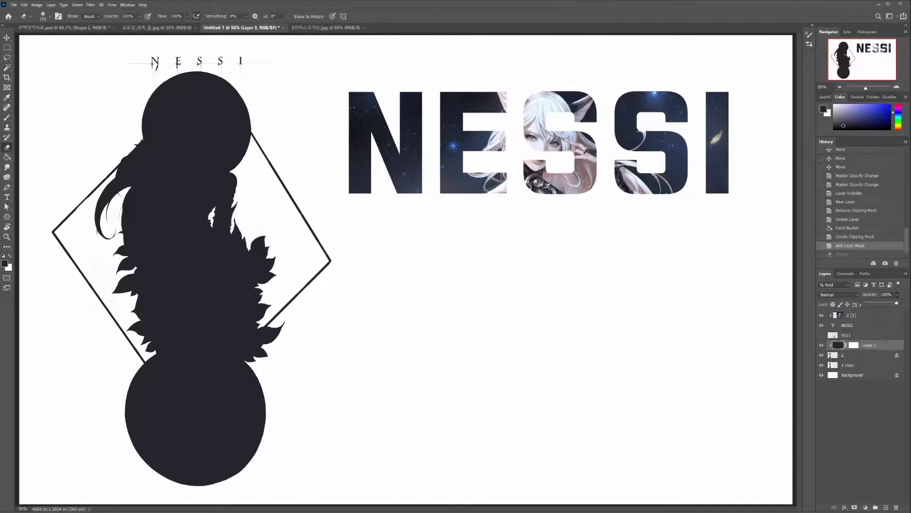
left_click_drag(898, 303, 890, 303)
left_click(838, 295)
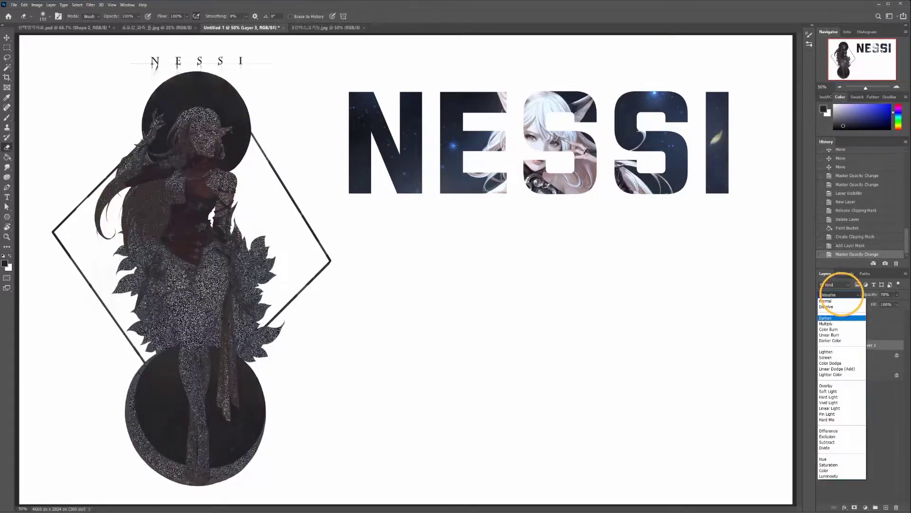
left_click(828, 324)
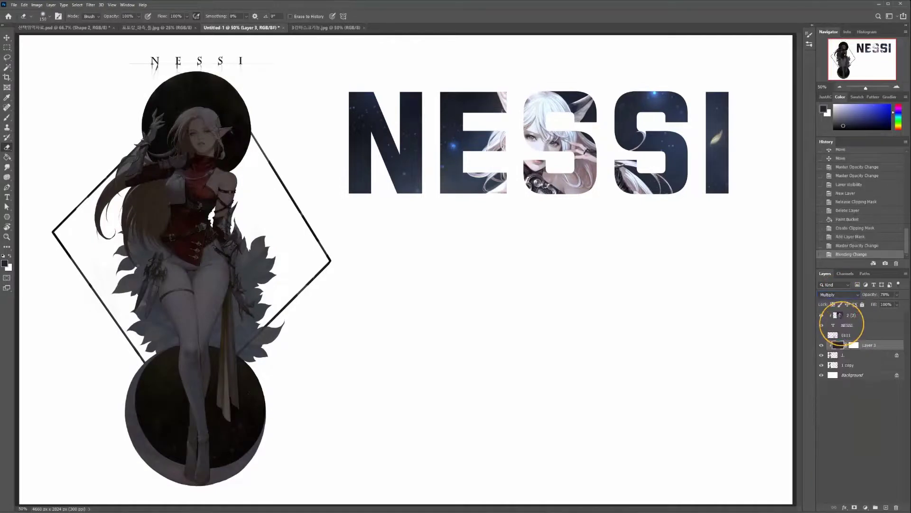
left_click(897, 294)
left_click_drag(890, 303, 887, 303)
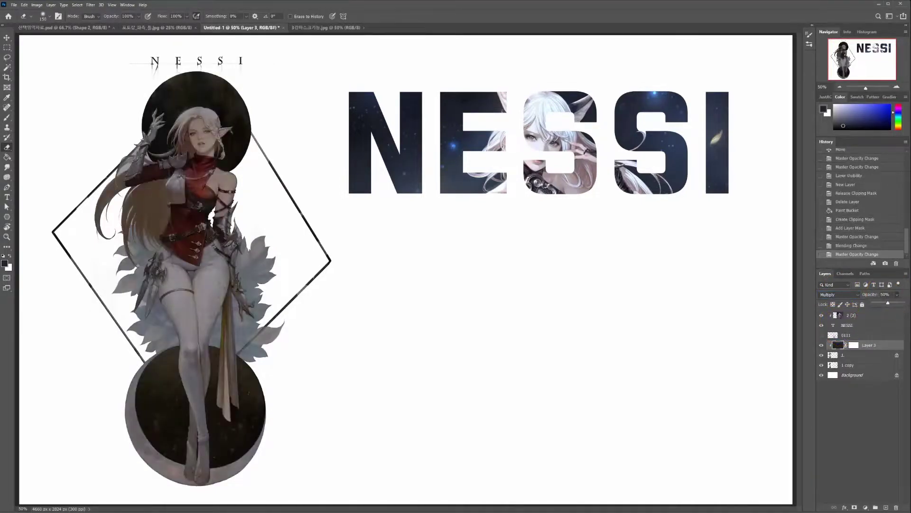
key("Return")
- Erase on Layer 3's mask to bring light onto the elf's hair, braid, ear, chest and shoulder, using progressively smaller eraser sizes
left_click(854, 345)
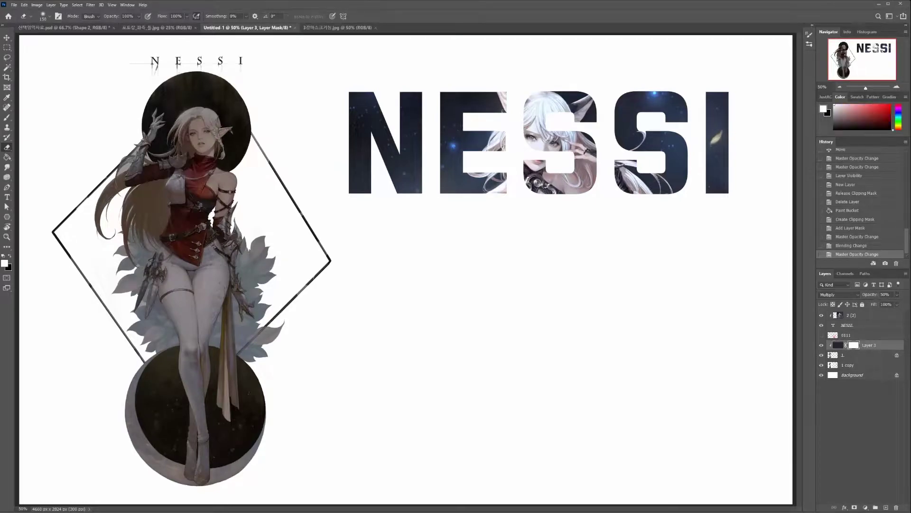
mouse_move(207, 118)
left_mouse_down()
mouse_move(190, 117)
mouse_move(398, 237)
left_mouse_up()
key("ctrl+plus")
key("ctrl+plus")
key("[")
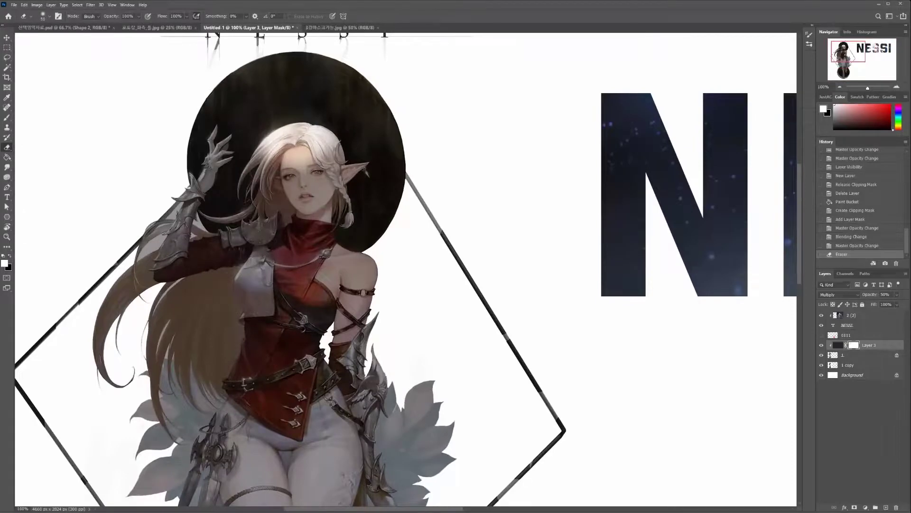
key("ctrl+plus")
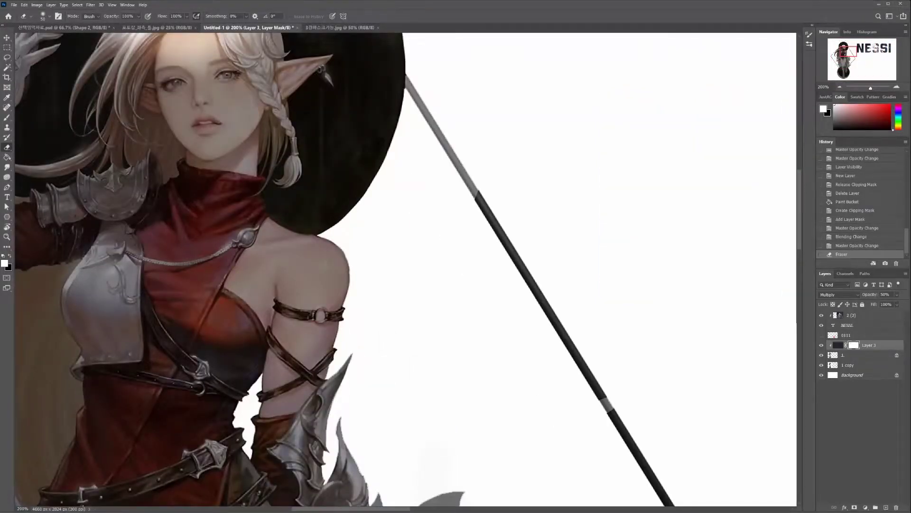
left_click_drag(88, 265, 333, 259)
left_click_drag(345, 304, 178, 304)
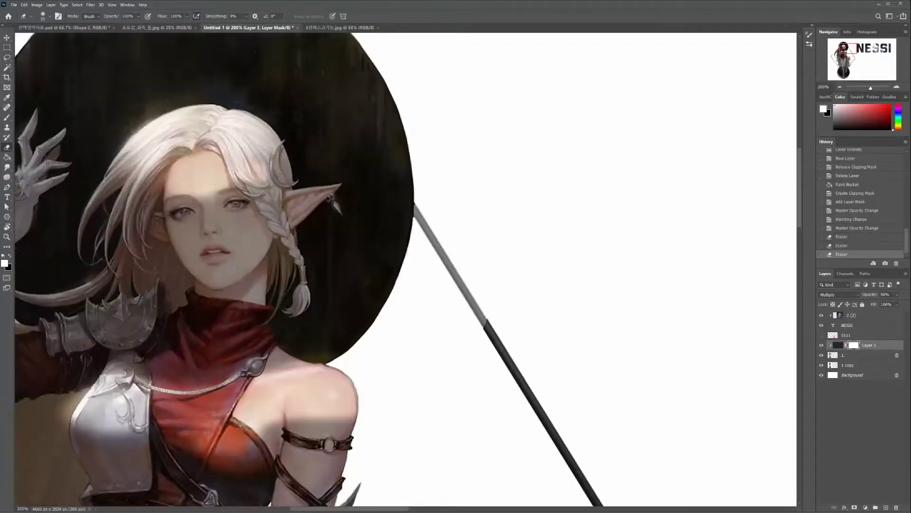
left_click_drag(257, 148, 272, 166)
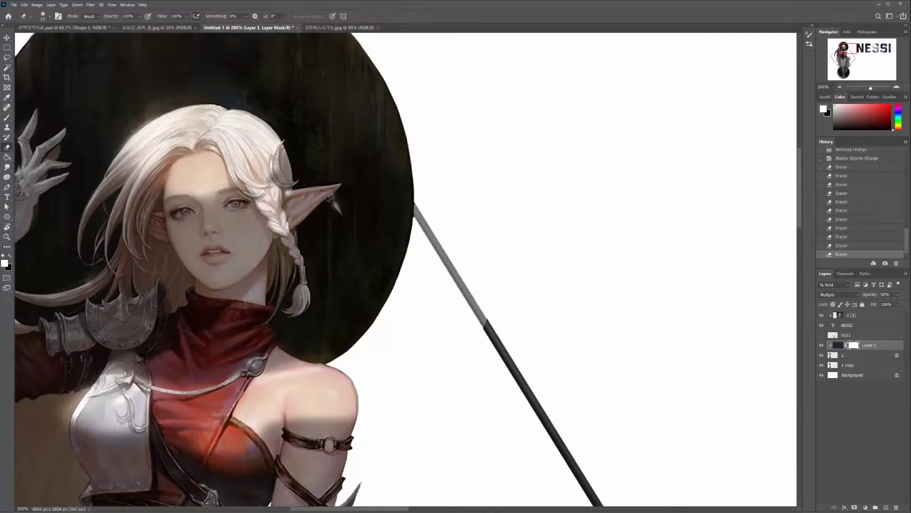
left_click_drag(282, 199, 338, 185)
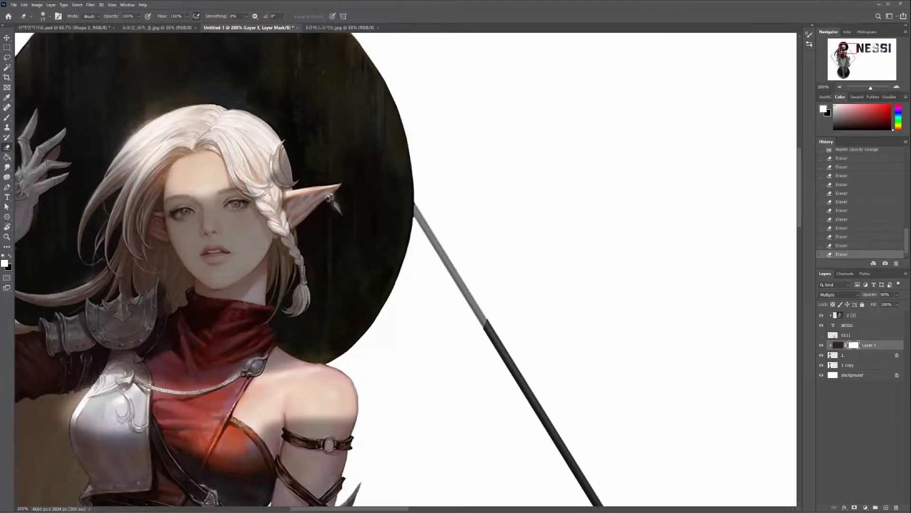
- Erase soft highlights over the elf's nose, chin and cheek on Layer 3's mask, enlarging the eraser for the cheek, and undo the last stroke
left_click(212, 220)
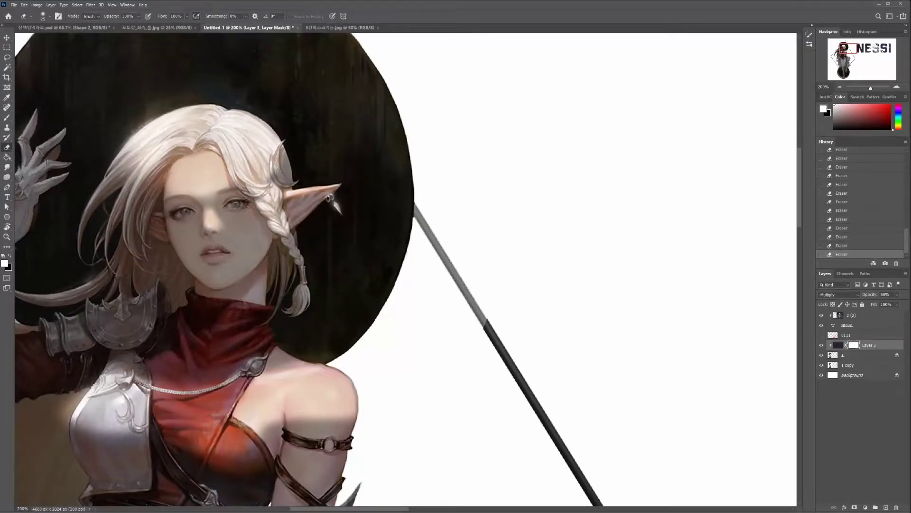
left_click(221, 272)
key("bracketright")
key("bracketright")
key("bracketright")
key("bracketright")
key("bracketright")
mouse_move(240, 226)
left_mouse_down()
mouse_move(253, 231)
mouse_move(232, 247)
left_mouse_up()
left_click(250, 244)
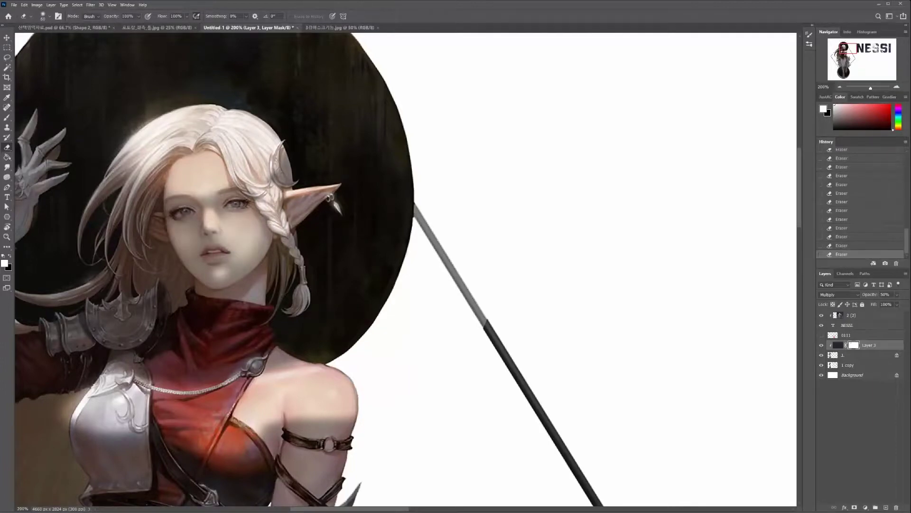
left_click(244, 259)
left_click(225, 247)
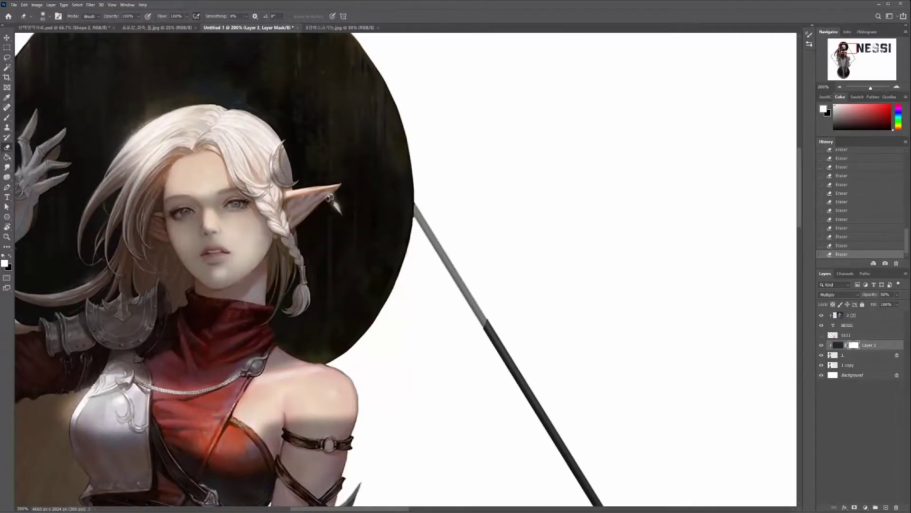
left_click(242, 259)
left_click(253, 291)
key("ctrl+minus")
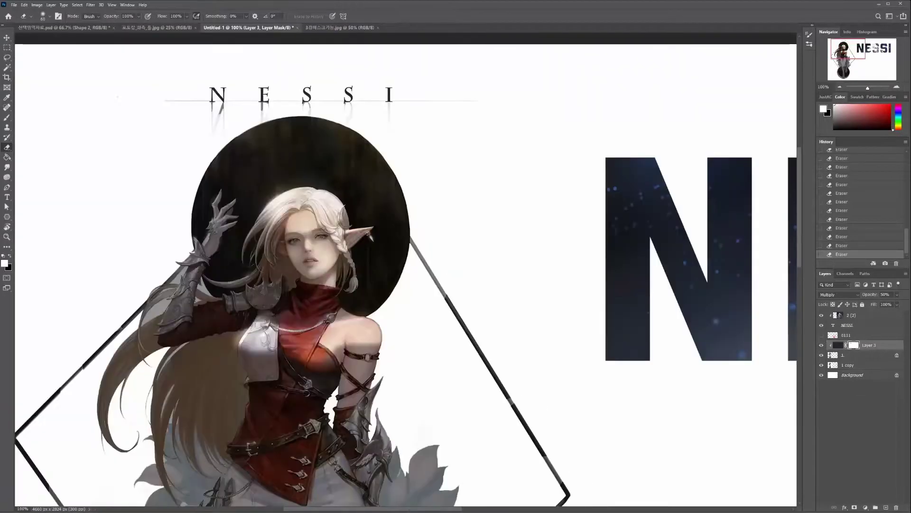
key("ctrl+minus")
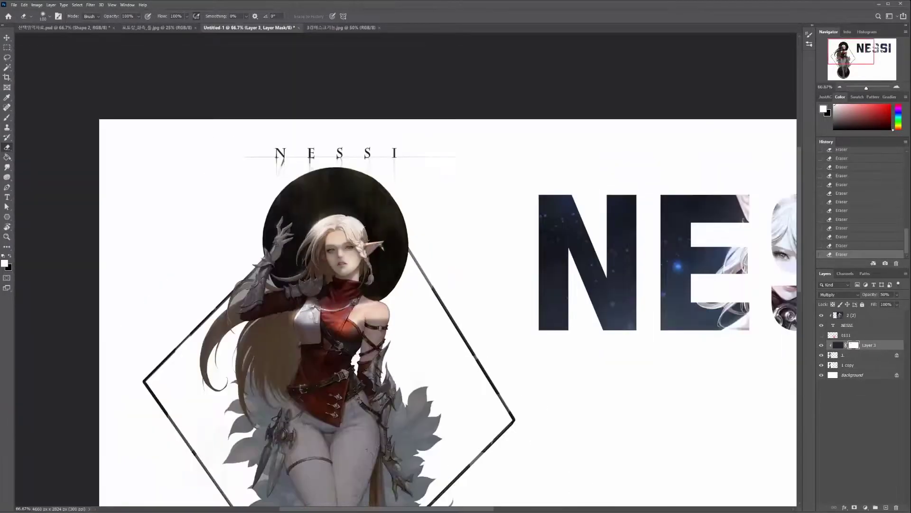
key("ctrl+z")
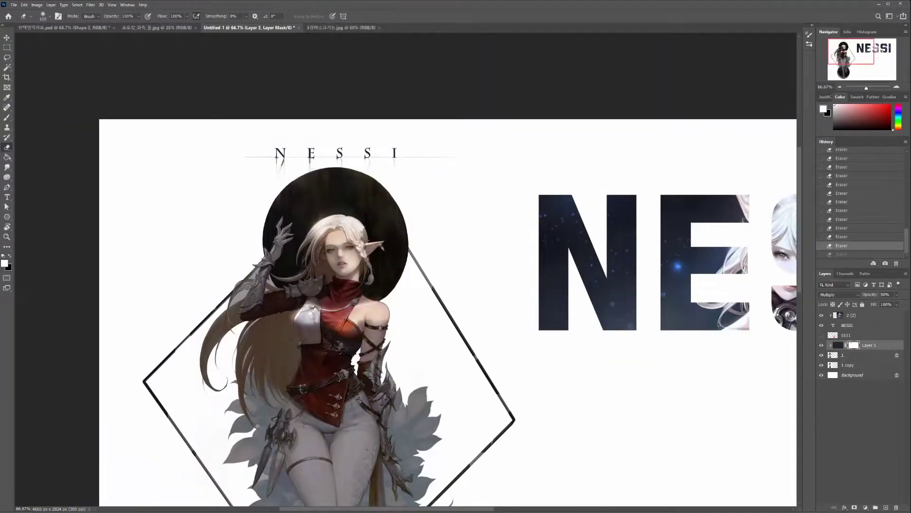
left_click_drag(475, 332, 405, 263)
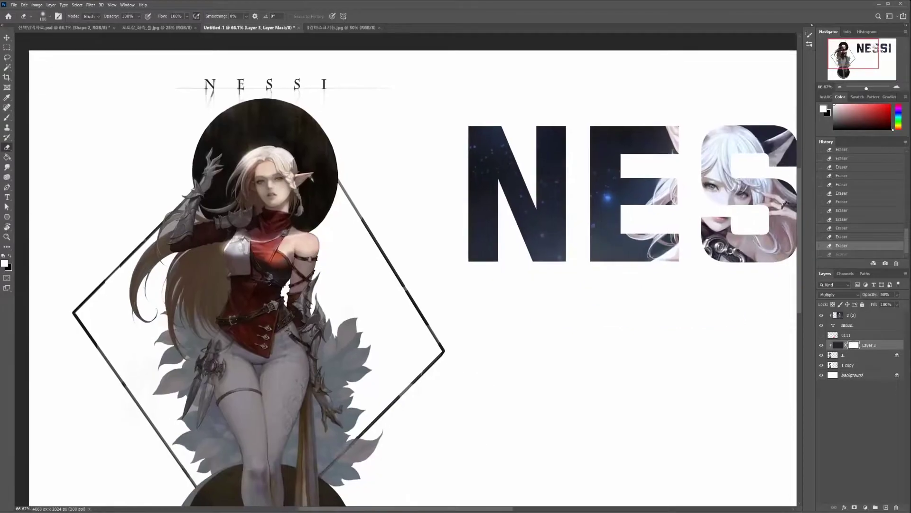
left_click(839, 345)
double_click(838, 345)
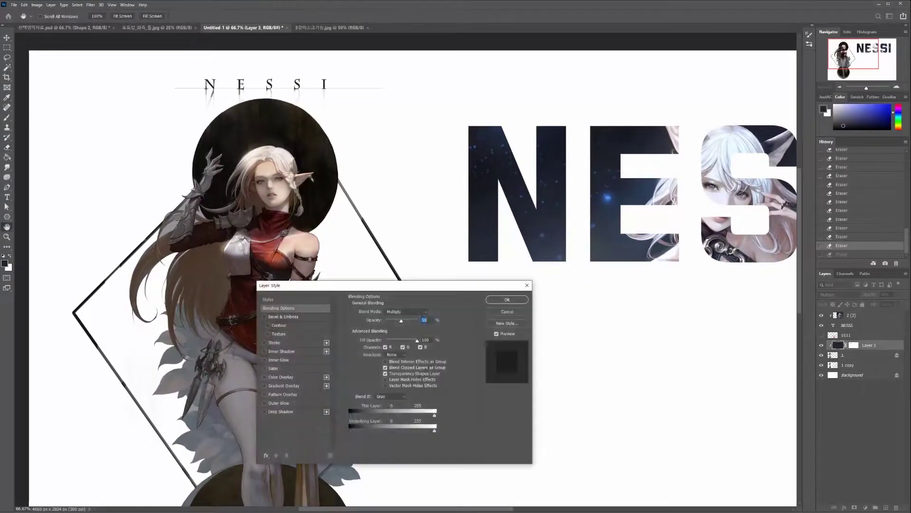
key("Return")
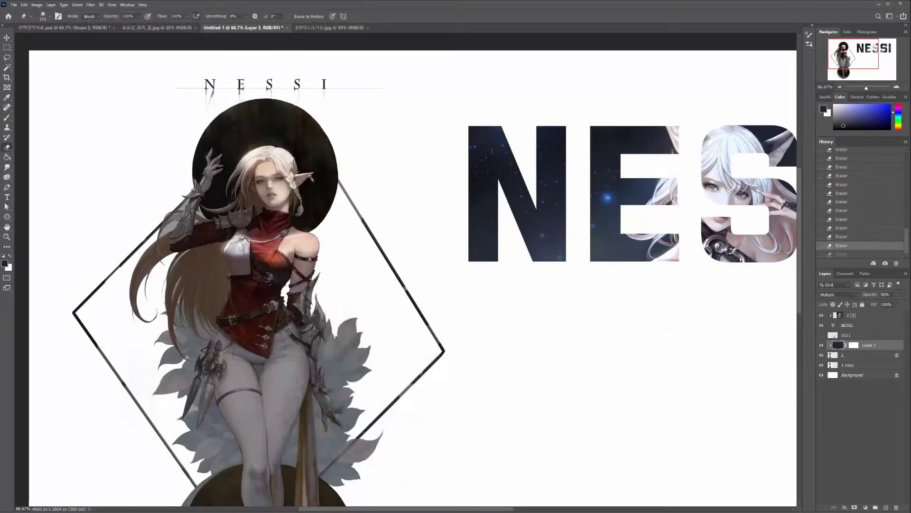
left_click_drag(406, 269, 390, 207)
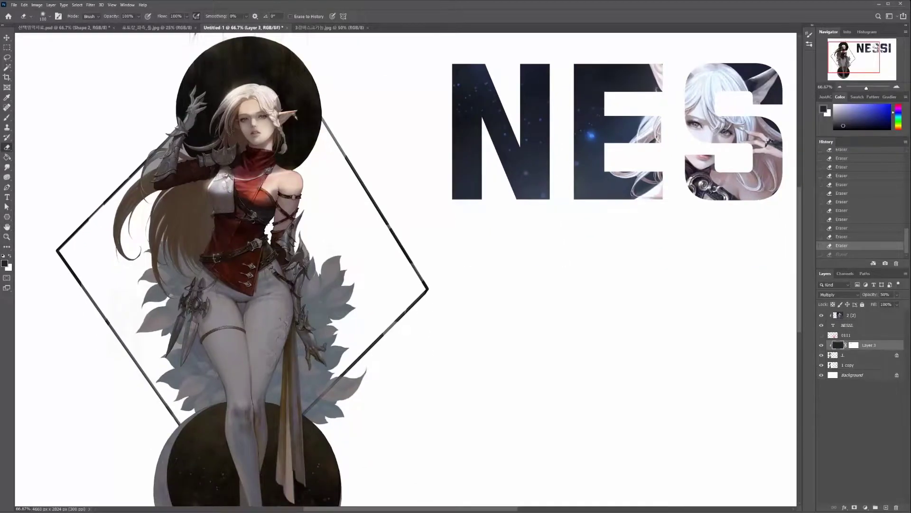
double_click(839, 345)
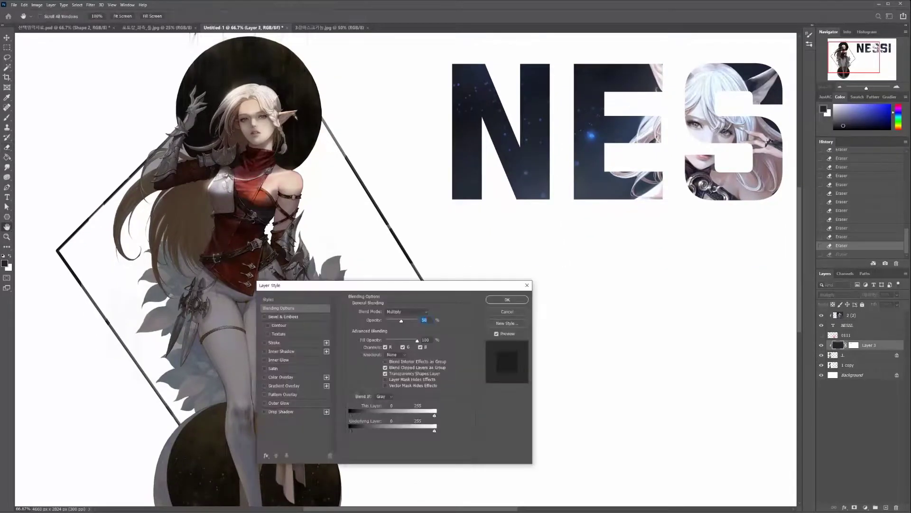
key("Return")
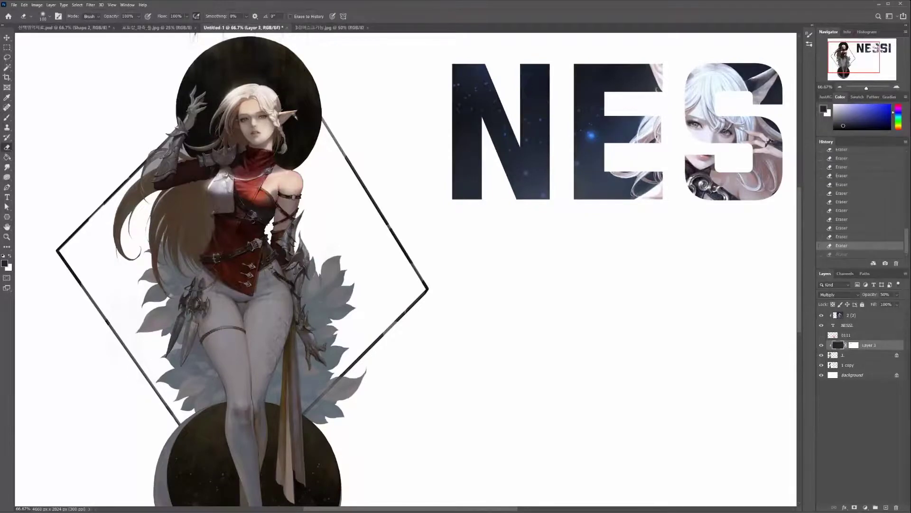
- Set the foreground color to a blue-violet and fill the Layer 3 image with the Paint Bucket
left_click(4, 264)
left_click(460, 253)
key("Return")
key("g")
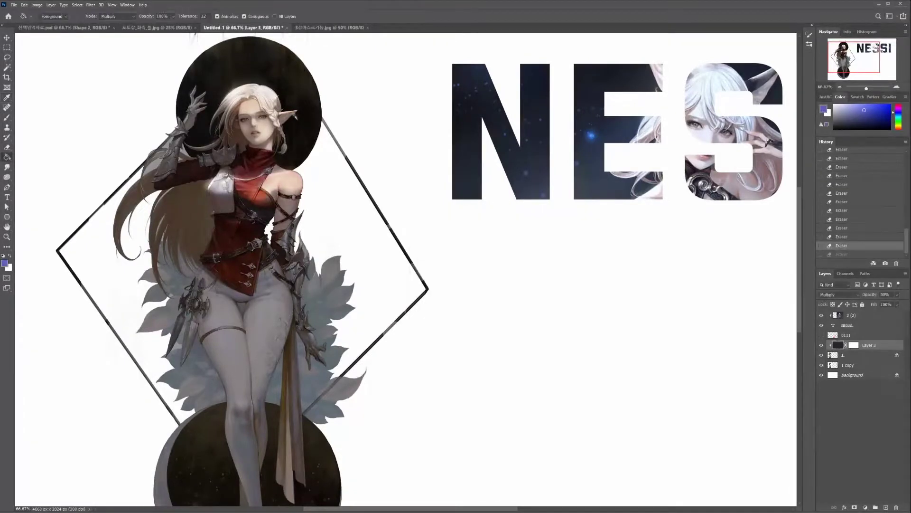
left_click(252, 345)
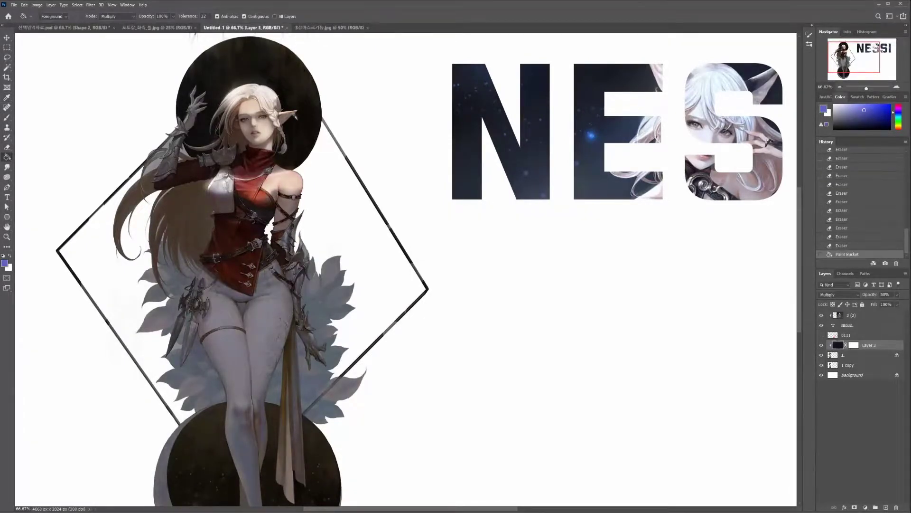
- Apply Color Balance to Layer 3's highlights with color levels of -100, +100 and +100
key("ctrl+b")
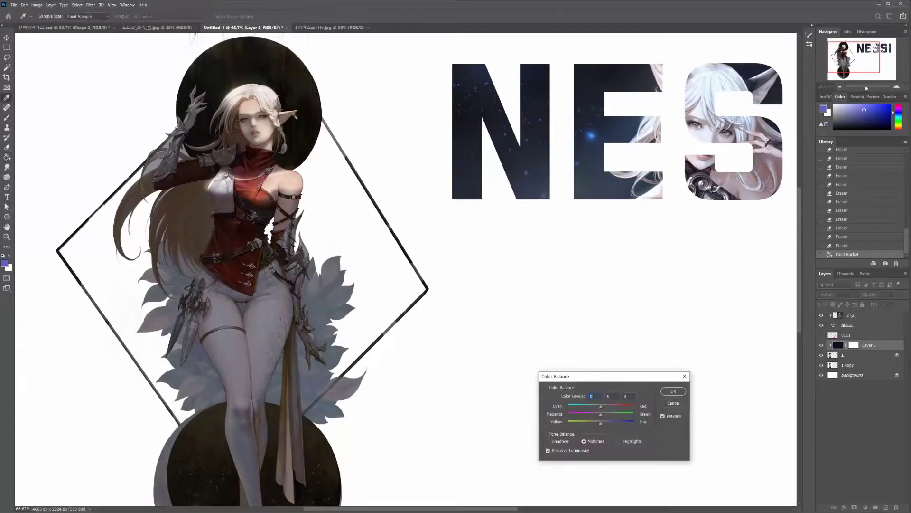
left_click(620, 441)
left_click_drag(600, 422, 634, 414)
type("-74")
key("Tab")
key("shift+Tab")
type("-18")
key("shift+Tab")
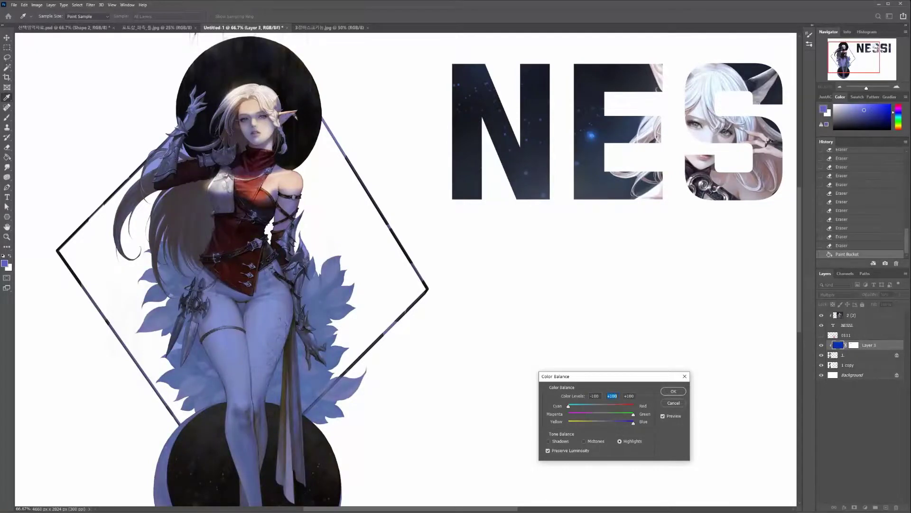
left_click(673, 391)
- Compare blend modes for the blue Layer 3, including Color Dodge, Lighten, Overlay, Linear Burn and Darken
left_click(839, 294)
key("Down")
key("Down")
key("Down")
key("Down")
key("Down")
key("Down")
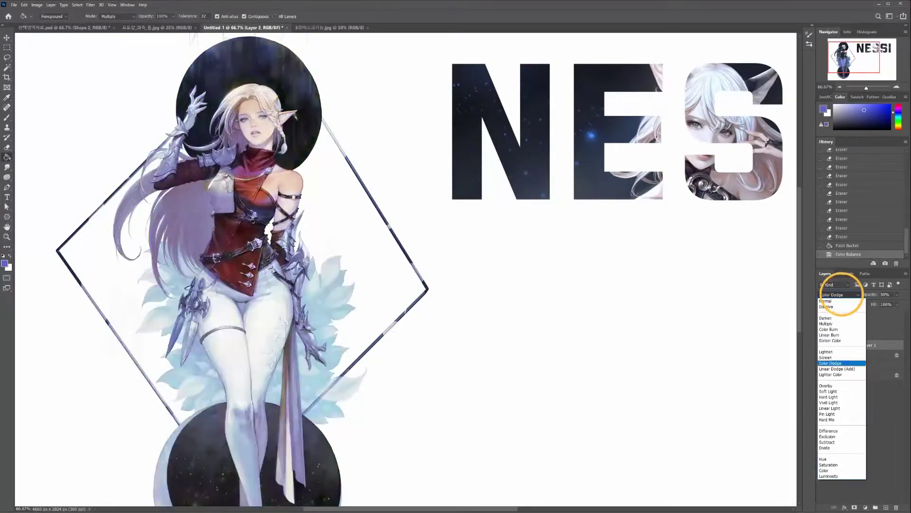
key("Down")
key("Down")
key("Down")
key("Up")
key("Up")
key("Up")
key("Up")
key("Up")
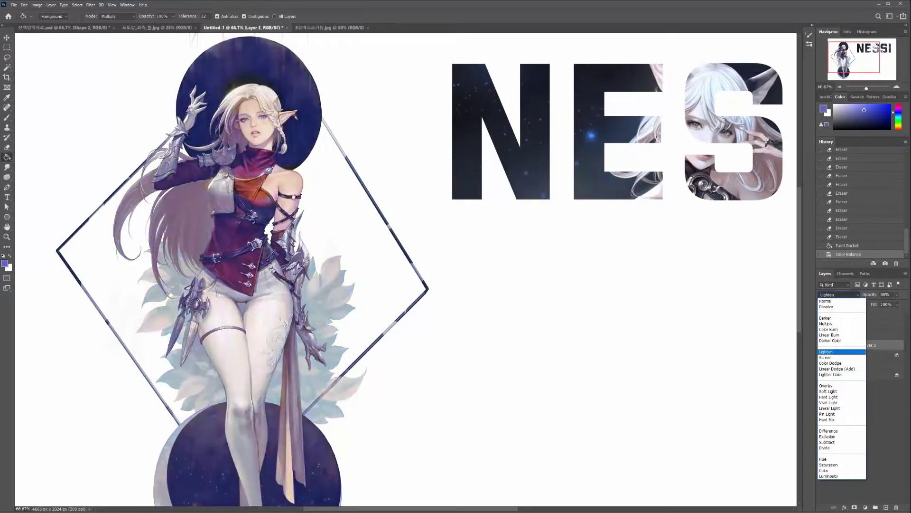
key("Up")
key("Up")
key("Down")
key("Down")
key("Down")
key("Down")
key("Down")
key("Down")
key("Down")
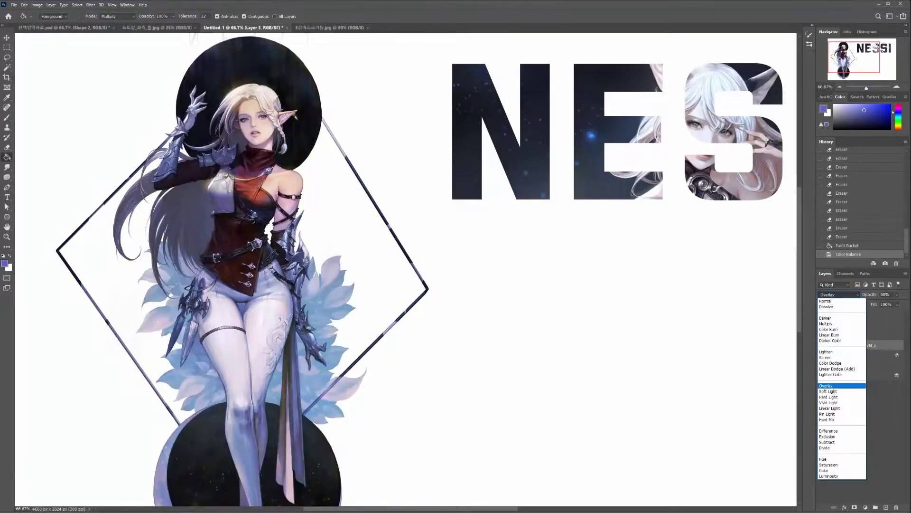
key("Down")
key("Up")
key("Up")
key("Up")
key("Up")
key("Up")
key("Up")
key("Up")
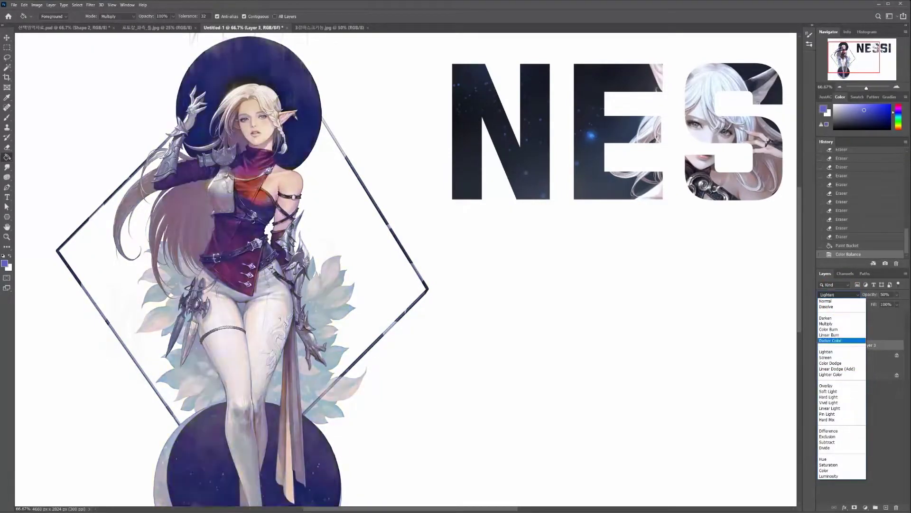
key("Up")
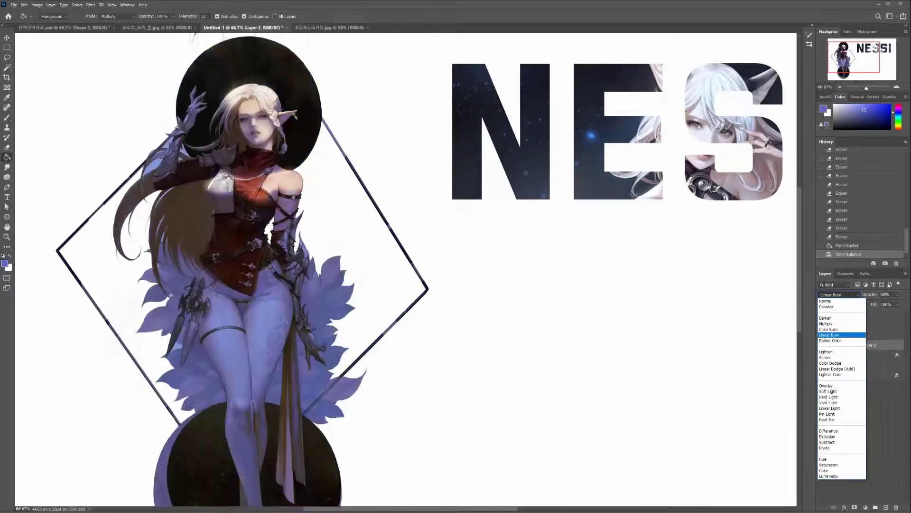
key("Up")
key("Up")
key("Up")
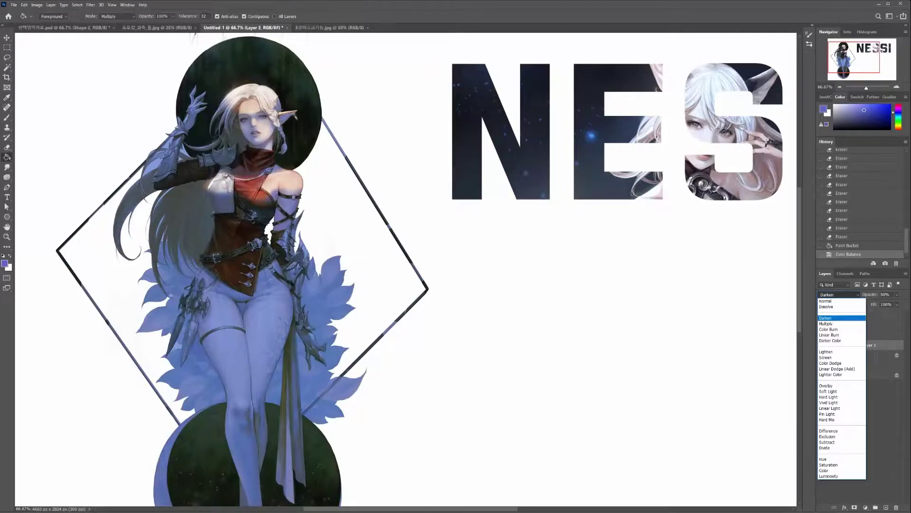
- Set Layer 3's blend mode to Multiply and its opacity to 37%
key("Down")
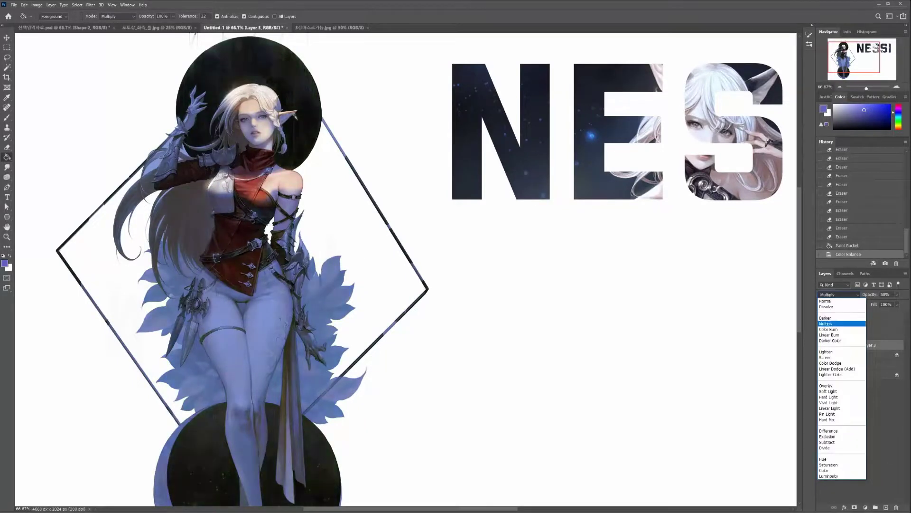
key("Return")
mouse_move(889, 302)
left_mouse_down()
mouse_move(881, 302)
mouse_move(901, 303)
mouse_move(885, 303)
left_mouse_up()
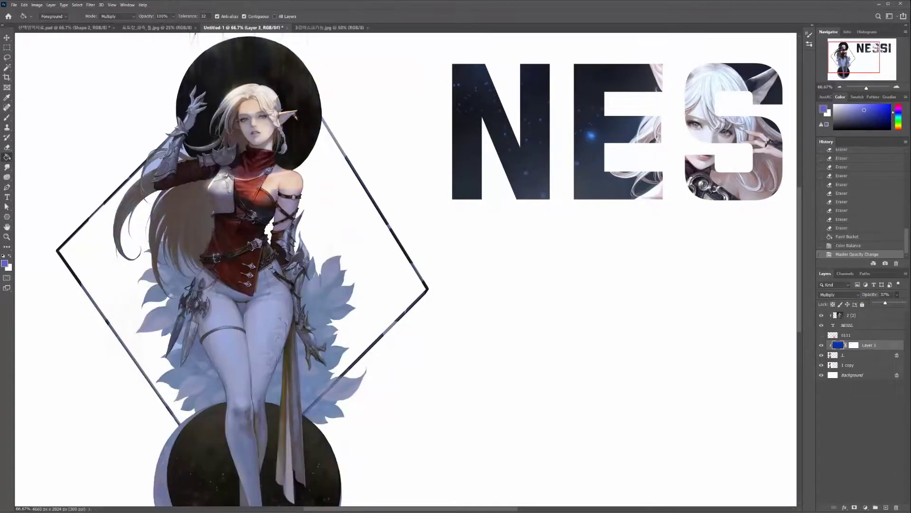
- Erase Layer 3's mask over both thighs with a smaller soft eraser to reveal the original colors
left_click(853, 345)
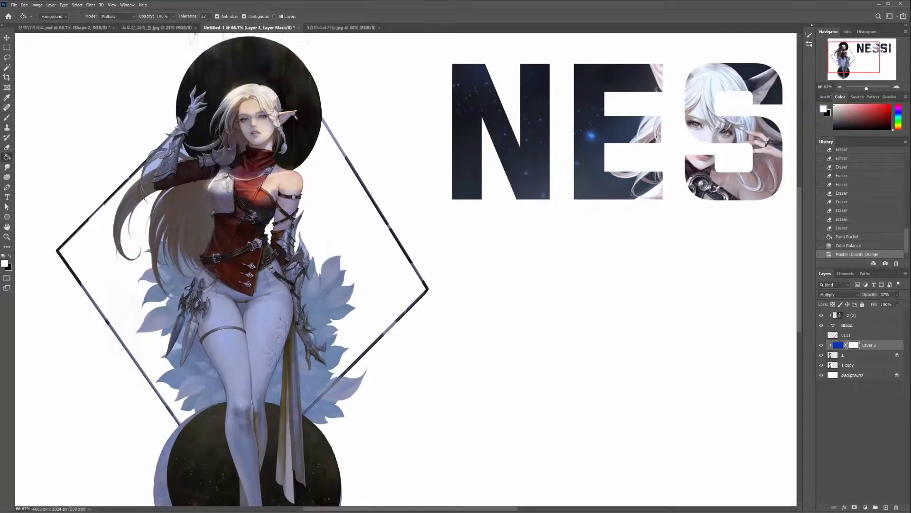
key("e")
left_click_drag(244, 270, 245, 259)
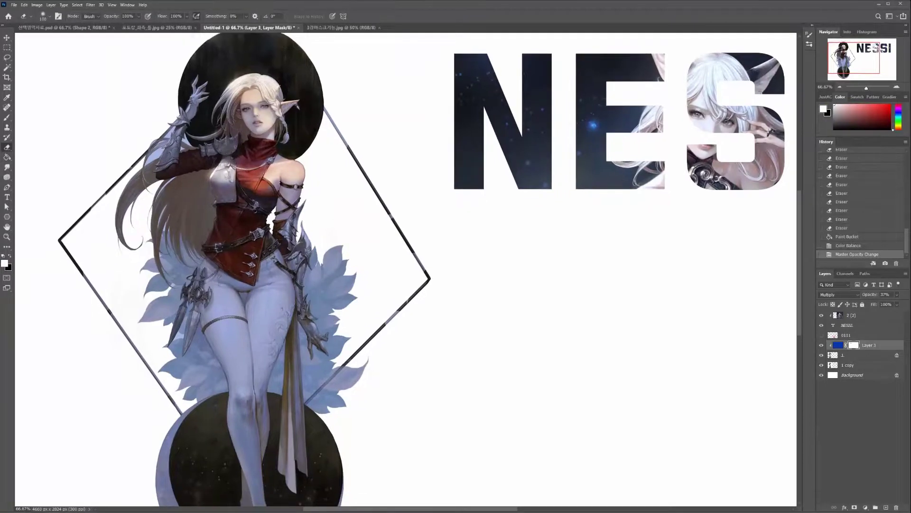
key("[")
key("[")
mouse_move(223, 292)
left_mouse_down()
mouse_move(223, 342)
mouse_move(243, 373)
mouse_move(243, 392)
left_mouse_up()
left_click_drag(268, 334, 260, 356)
mouse_move(273, 308)
left_mouse_down()
mouse_move(257, 339)
mouse_move(260, 387)
mouse_move(268, 372)
left_mouse_up()
key("ctrl+minus")
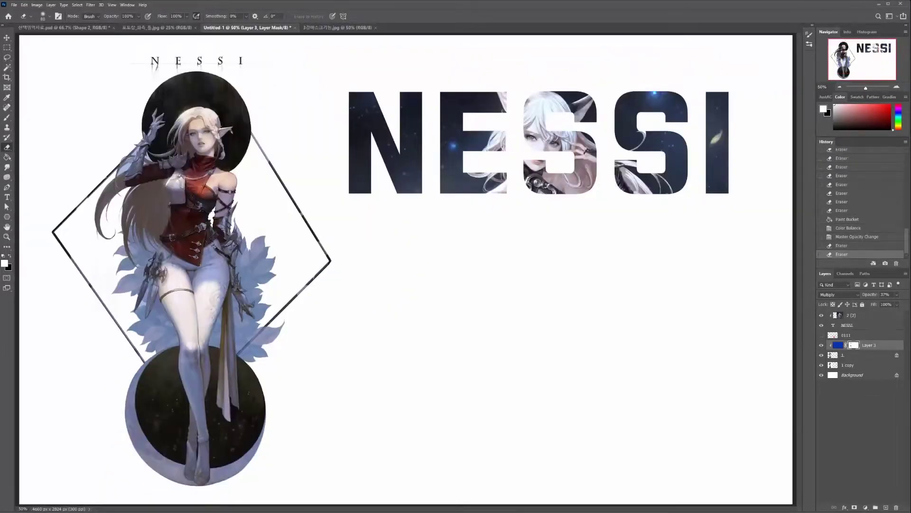
key("v")
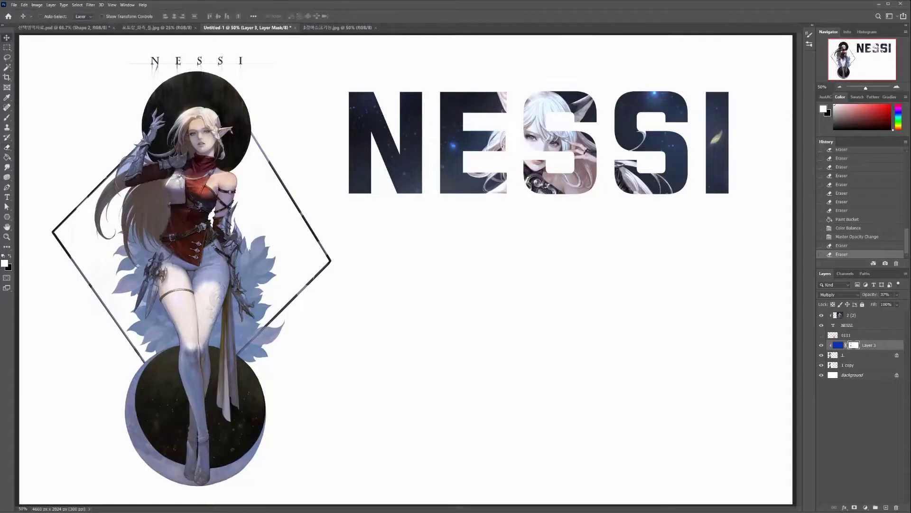
key("e")
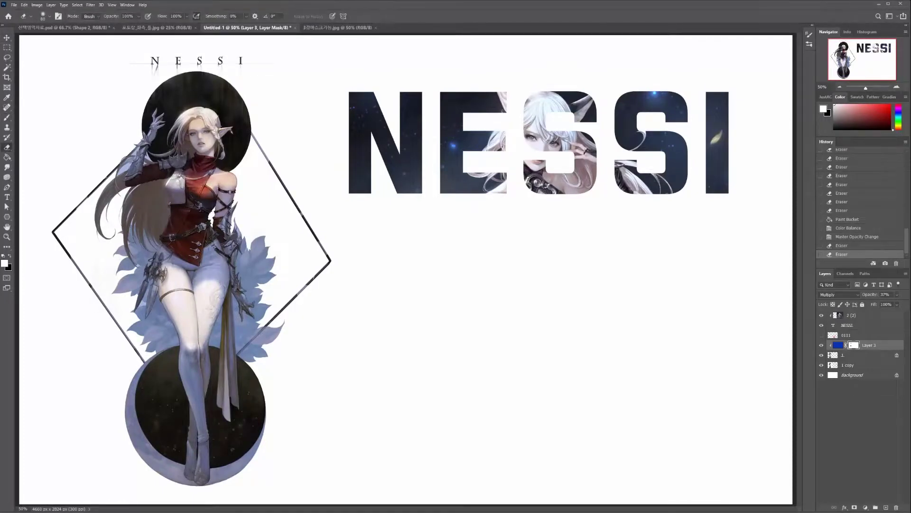
left_click_drag(219, 298, 218, 317)
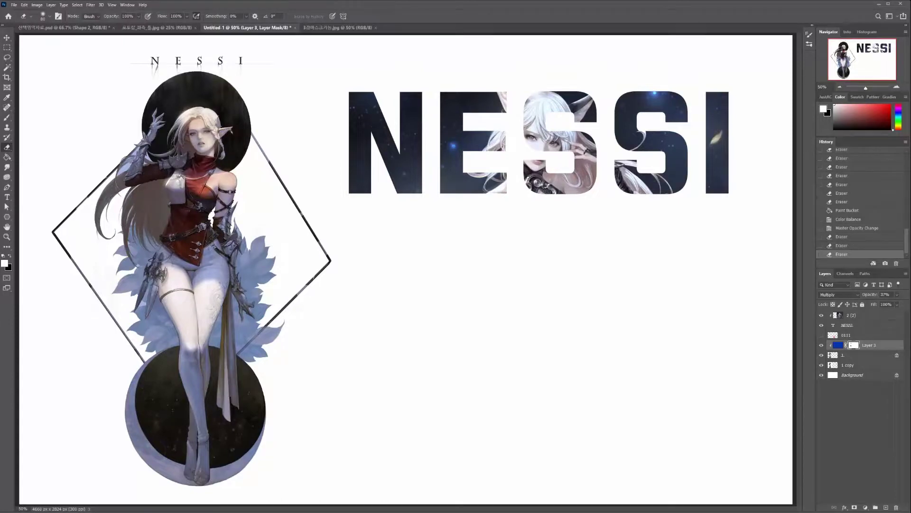
- Paint white on Layer 3's mask over the thighs with the Brush to restore the blue shading
key("ctrl+plus")
key("b")
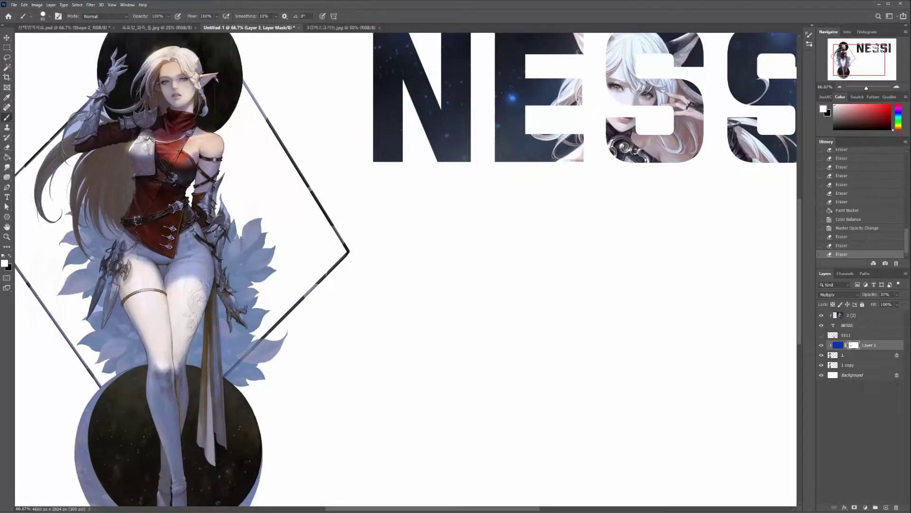
mouse_move(192, 285)
left_mouse_down()
mouse_move(157, 335)
mouse_move(140, 308)
left_mouse_up()
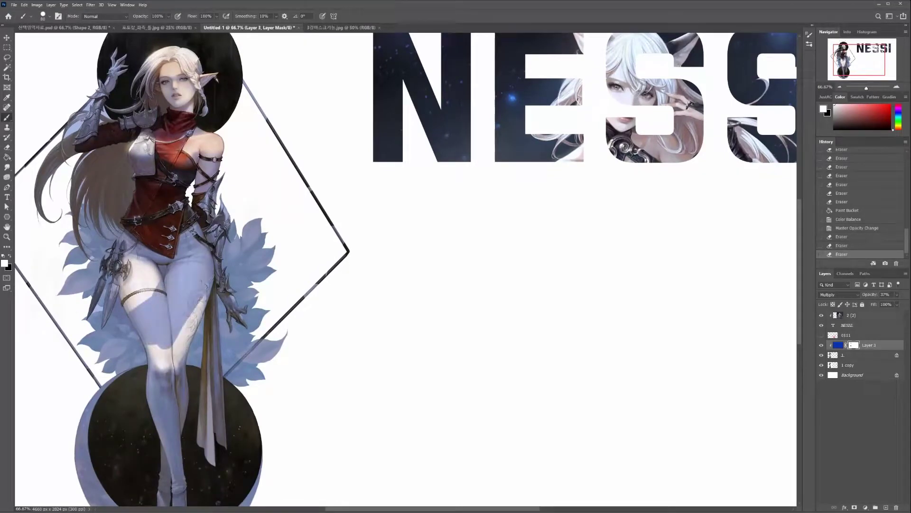
mouse_move(202, 294)
left_mouse_down()
mouse_move(161, 356)
mouse_move(172, 366)
left_mouse_up()
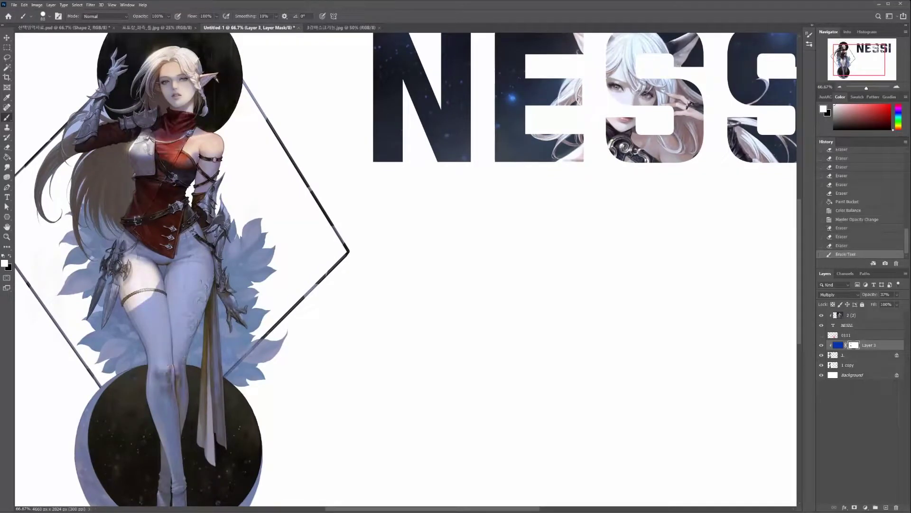
- Try alternate eraser and brush strokes on Layer 3's mask over the thighs and face, undoing strokes between attempts
key("ctrl+z")
mouse_move(142, 270)
left_mouse_down()
mouse_move(198, 274)
mouse_move(201, 285)
mouse_move(247, 302)
mouse_move(223, 356)
mouse_move(229, 367)
left_mouse_up()
key("ctrl+z")
mouse_move(183, 263)
left_mouse_down()
mouse_move(258, 313)
mouse_move(230, 290)
mouse_move(252, 297)
mouse_move(244, 290)
mouse_move(205, 295)
mouse_move(194, 285)
mouse_move(186, 309)
mouse_move(211, 285)
mouse_move(244, 323)
left_mouse_up()
key("e")
key("b")
key("ctrl+z")
mouse_move(251, 94)
left_mouse_down()
mouse_move(209, 216)
mouse_move(198, 185)
left_mouse_up()
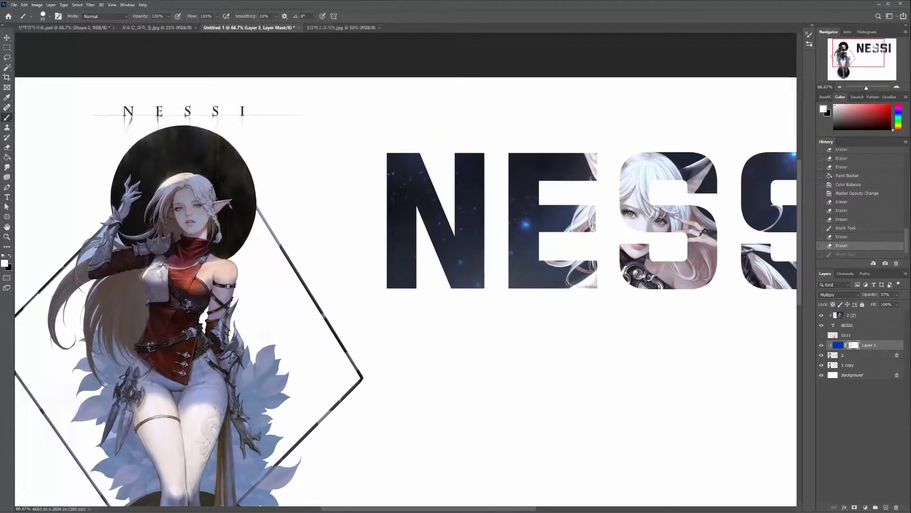
key("ctrl+z")
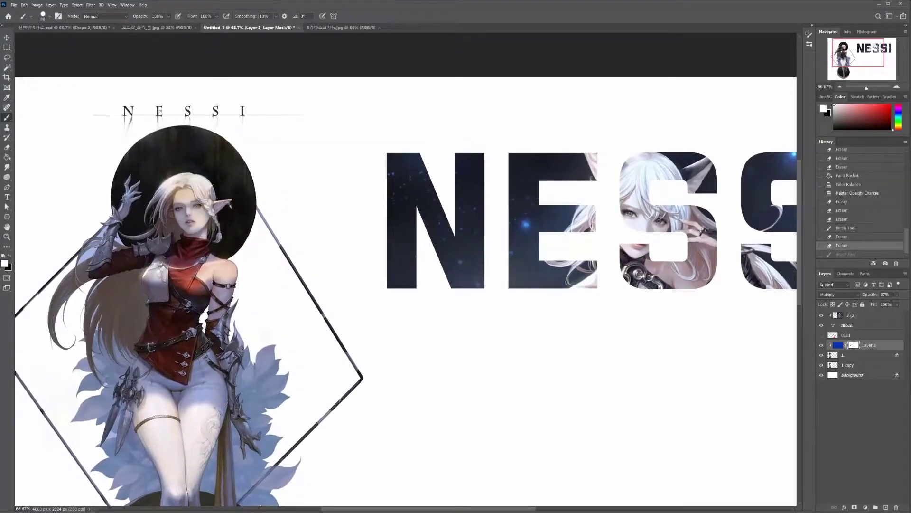
- Repaint Layer 3's mask over the chest, shoulder and thighs, and erase it around the crown and ear
mouse_move(162, 276)
left_mouse_down()
mouse_move(199, 271)
mouse_move(185, 210)
mouse_move(191, 197)
mouse_move(220, 265)
mouse_move(233, 273)
left_mouse_up()
key("e")
left_click(214, 195)
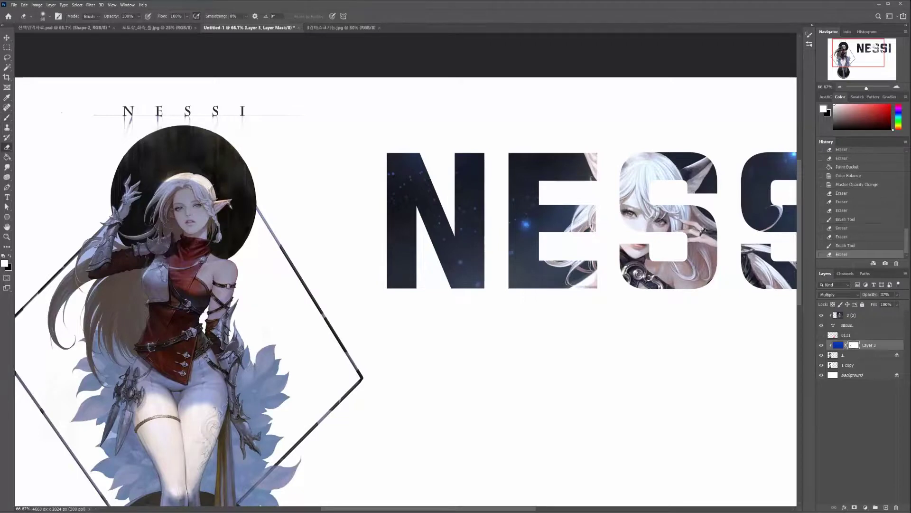
left_click_drag(213, 199, 273, 140)
key("b")
mouse_move(213, 344)
left_mouse_down()
mouse_move(214, 404)
mouse_move(256, 389)
mouse_move(240, 373)
left_mouse_up()
- Erase Layer 3's mask over the raised forearm and the long hair beside it
key("e")
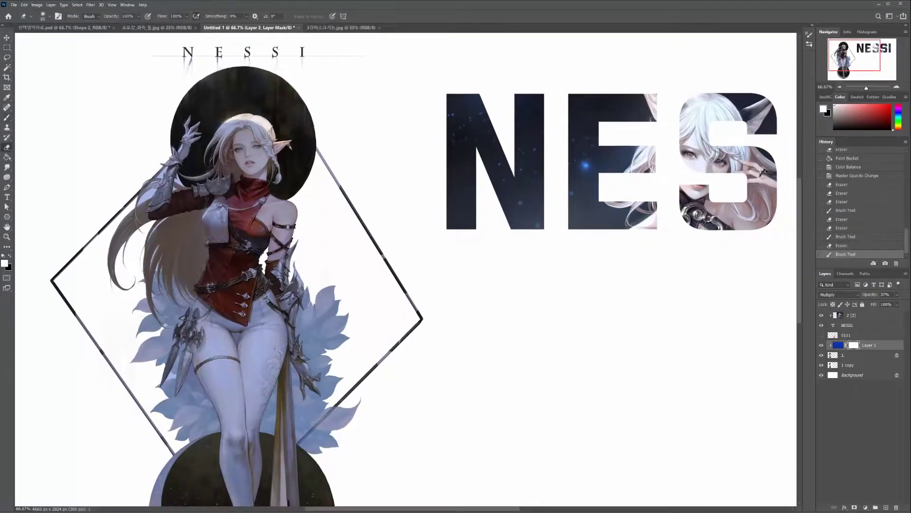
left_click(226, 131)
left_click_drag(289, 202, 288, 239)
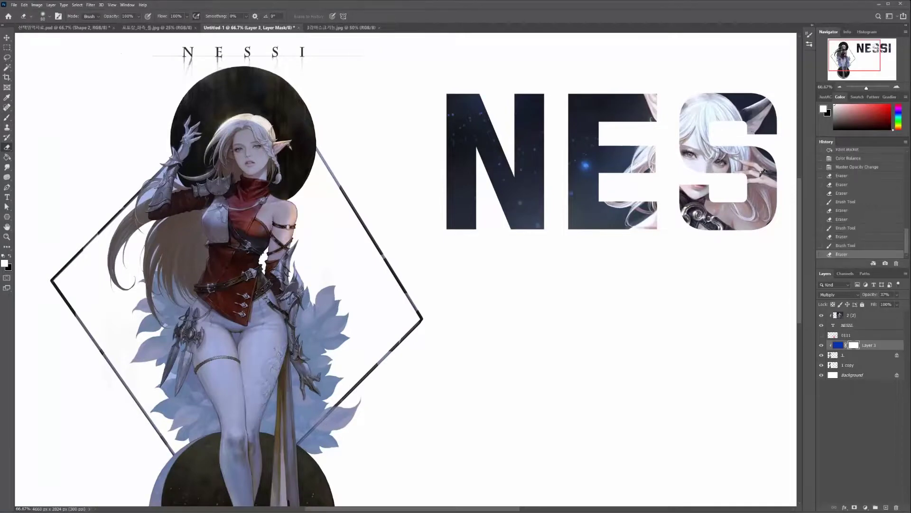
key("ctrl+z")
left_click_drag(181, 137, 121, 225)
- Try erasing Layer 3's mask over the thighs with an enlarged eraser, undoing the stroke
key("bracketright")
key("bracketright")
key("bracketright")
key("bracketright")
key("bracketright")
mouse_move(280, 334)
left_mouse_down()
mouse_move(258, 413)
mouse_move(299, 285)
mouse_move(283, 200)
mouse_move(173, 328)
mouse_move(250, 395)
left_mouse_up()
key("ctrl+z")
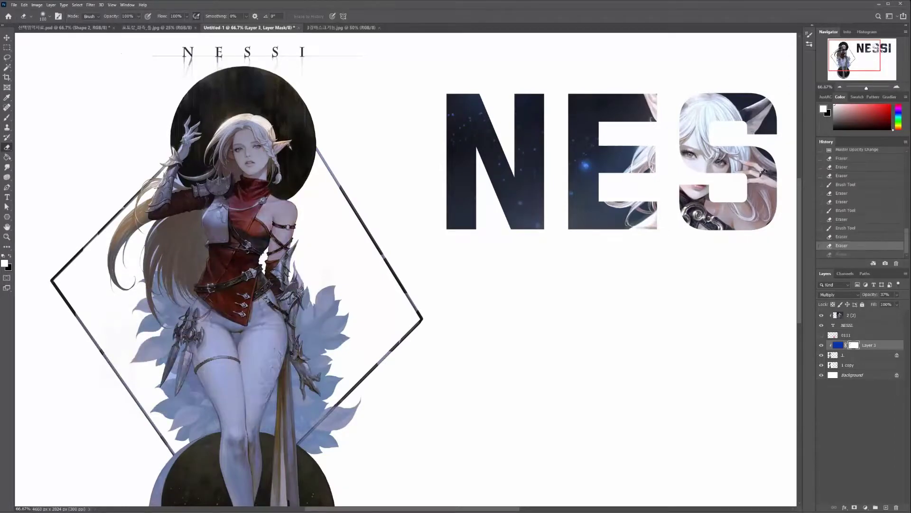
- Paint Layer 3's mask white over the head, raised arm and hair, and undo a trial eraser stroke along the body
key("b")
mouse_move(280, 135)
left_mouse_down()
mouse_move(190, 157)
mouse_move(111, 223)
mouse_move(142, 245)
left_mouse_up()
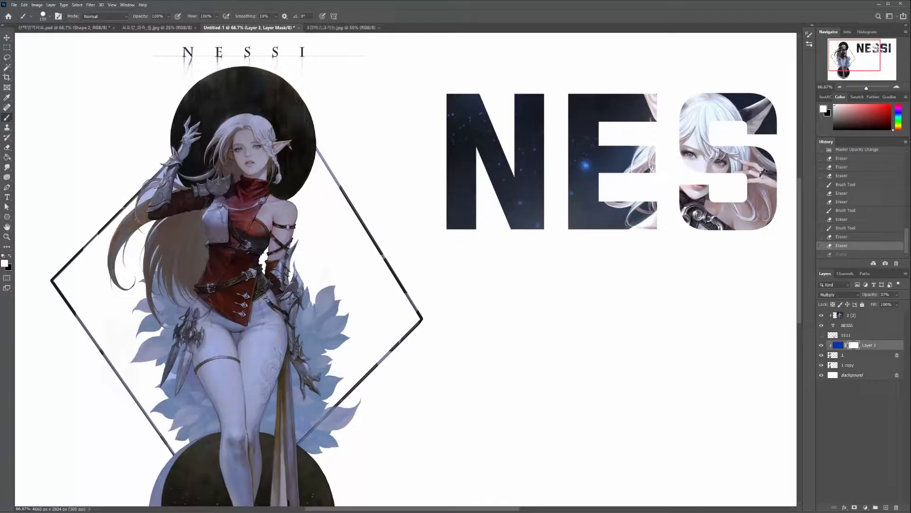
key("e")
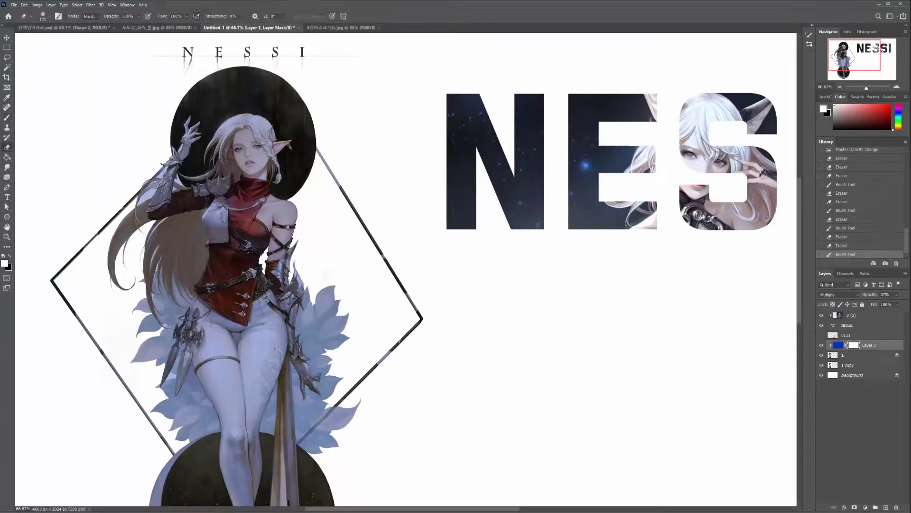
mouse_move(280, 128)
left_mouse_down()
mouse_move(143, 228)
mouse_move(185, 389)
left_mouse_up()
left_click_drag(249, 360, 266, 427)
key("ctrl+z")
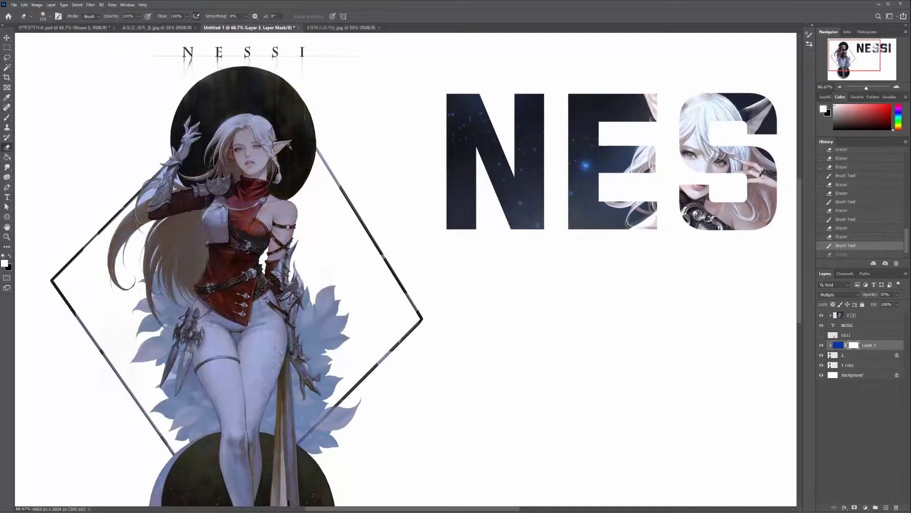
- Try erasing Layer 3's mask from the shoulder to the thighs with a larger eraser, undoing the stroke
key("ctrl+minus")
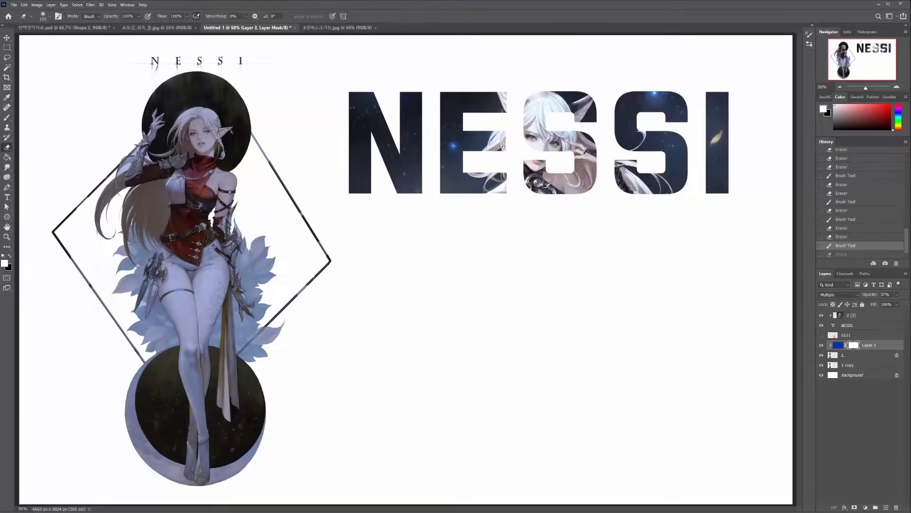
key("bracketright")
key("bracketright")
mouse_move(221, 190)
left_mouse_down()
mouse_move(135, 237)
mouse_move(199, 299)
mouse_move(183, 318)
left_mouse_up()
key("ctrl+z")
- Enlarge the eraser further and test erasing and restoring Layer 3's mask from the head down to the thighs
key("bracketright")
key("bracketright")
key("bracketright")
key("bracketright")
key("bracketright")
key("bracketright")
mouse_move(224, 123)
left_mouse_down()
mouse_move(156, 161)
mouse_move(204, 290)
left_mouse_up()
key("b")
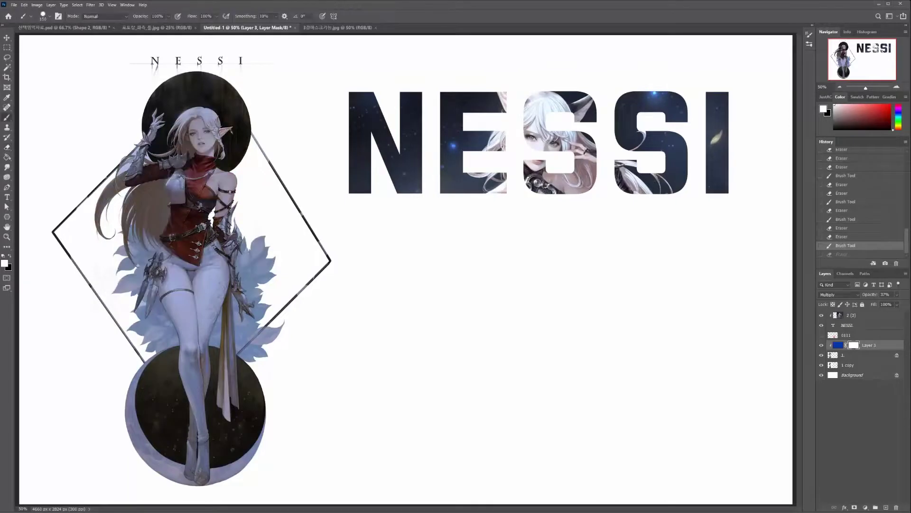
key("ctrl+shift+z")
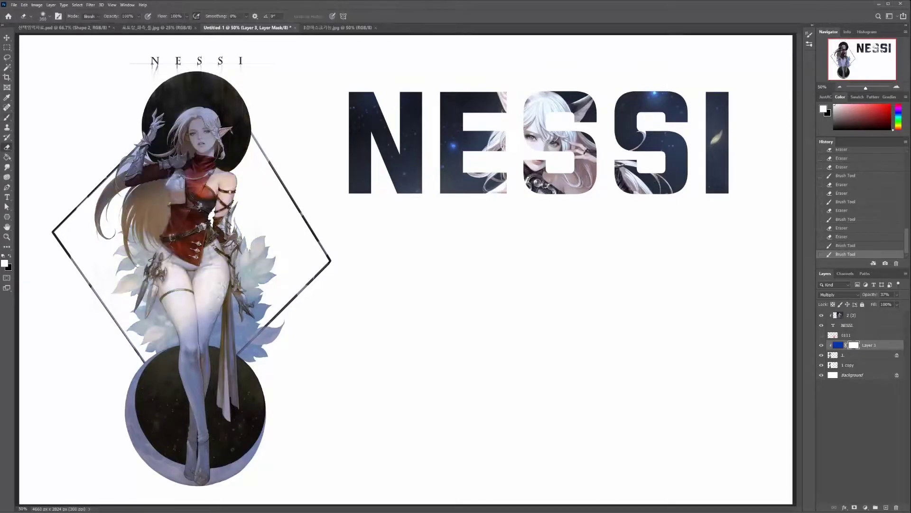
- Try repainting Layer 3's mask over the torso and thighs with the Brush, undoing the last stroke
mouse_move(175, 242)
left_mouse_down()
mouse_move(223, 323)
mouse_move(147, 257)
mouse_move(200, 183)
mouse_move(195, 235)
mouse_move(223, 280)
left_mouse_up()
key("e")
key("b")
mouse_move(219, 185)
left_mouse_down()
mouse_move(176, 202)
mouse_move(204, 266)
mouse_move(175, 292)
left_mouse_up()
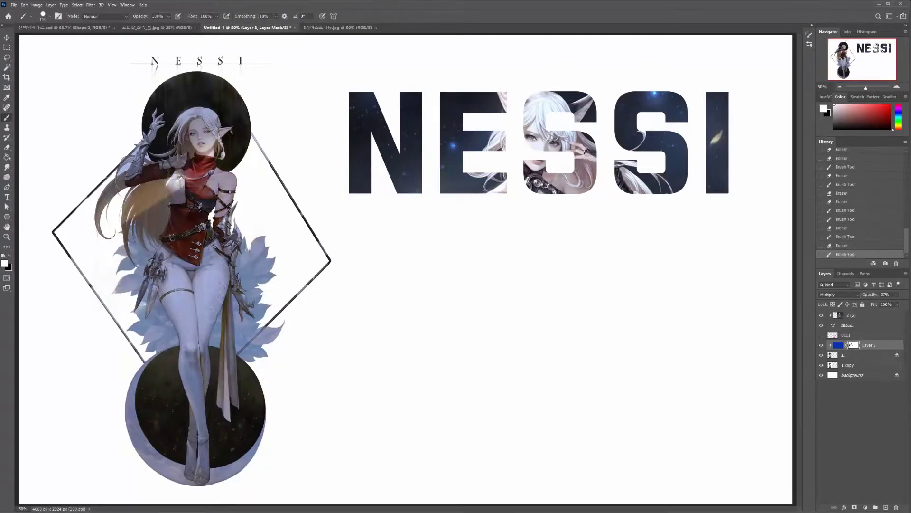
key("ctrl+z")
- Erase Layer 3's mask over the hair beside the raised elbow and reduce the eraser size
key("e")
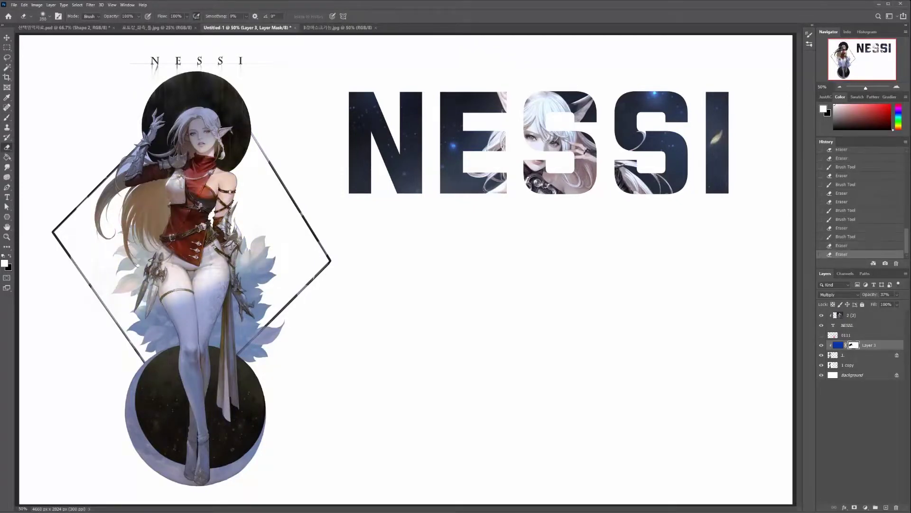
left_click_drag(112, 194, 170, 164)
key("bracketleft")
key("bracketleft")
key("bracketleft")
- Target Layer 3's image instead of its mask and set the foreground color to a bright pink
left_click(838, 345)
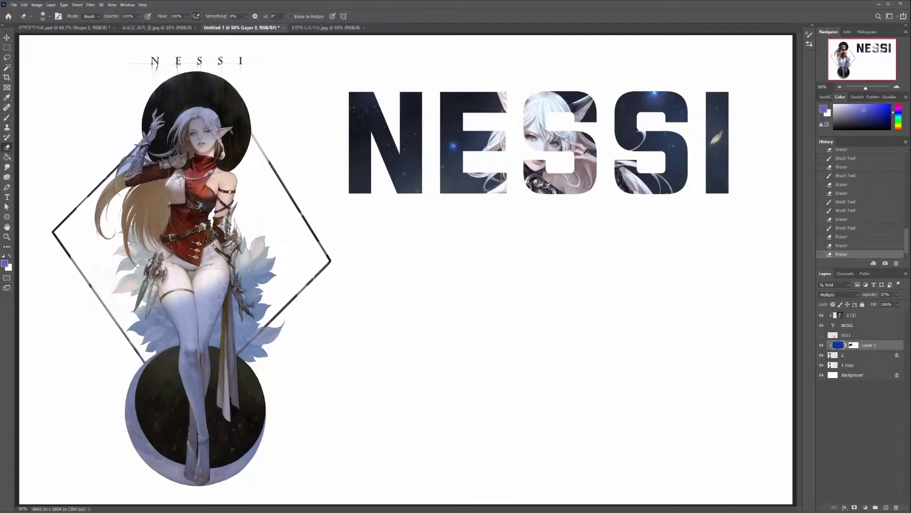
left_click(4, 263)
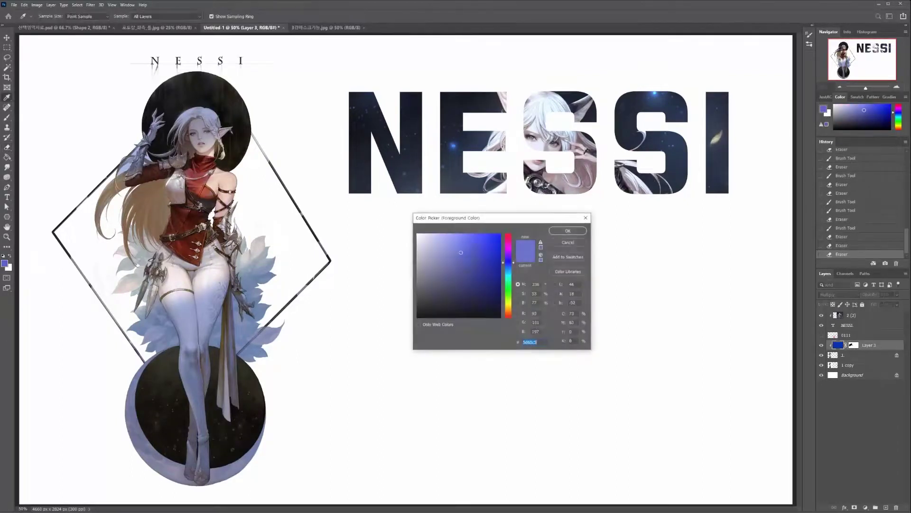
left_click(508, 238)
left_click(481, 240)
key("Return")
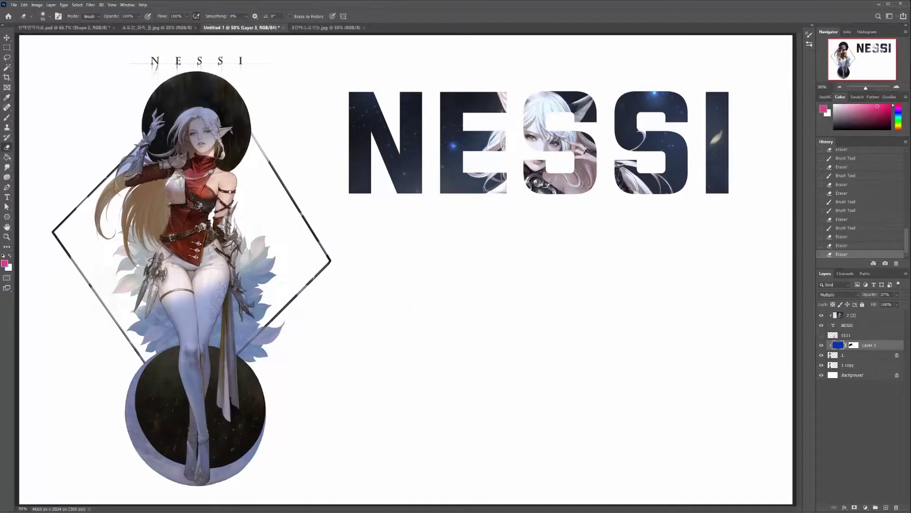
- Fill Layer 3's image with a blue-to-teal gradient using the Gradient tool, running from the head down to the thighs
right_click(7, 147)
right_click(7, 157)
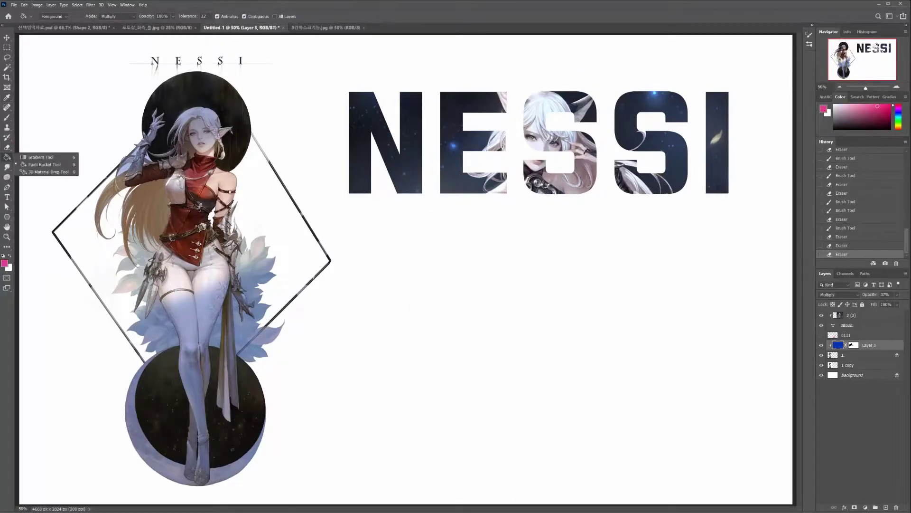
left_click(40, 156)
left_click_drag(186, 105, 218, 304)
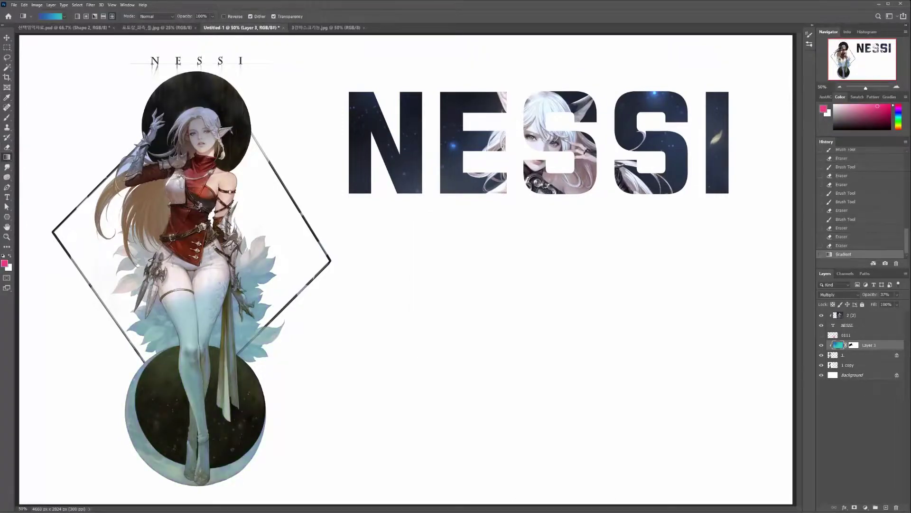
left_click_drag(181, 226, 180, 257)
left_click_drag(190, 72, 195, 475)
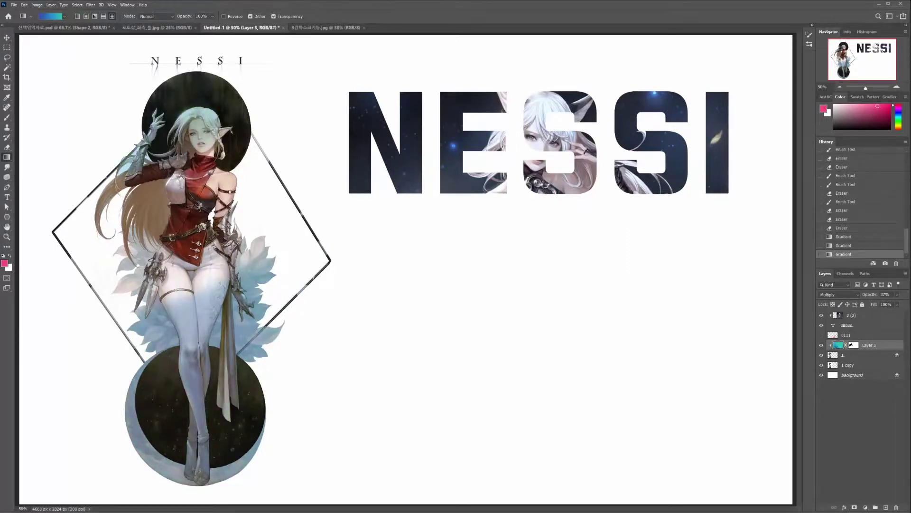
left_click_drag(173, 90, 190, 266)
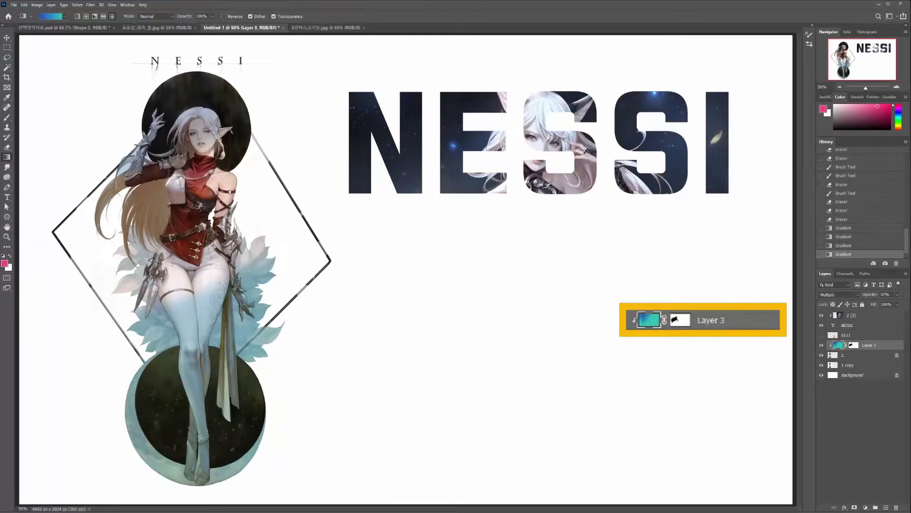
- Undo the brush stroke on Layer 3's image and paint its mask white over the head, hair, torso and thighs
key("b")
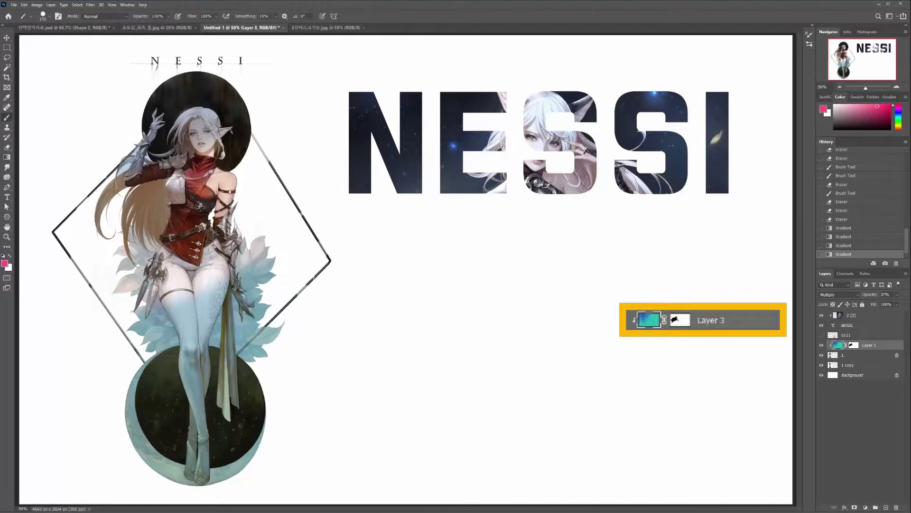
key("ctrl+z")
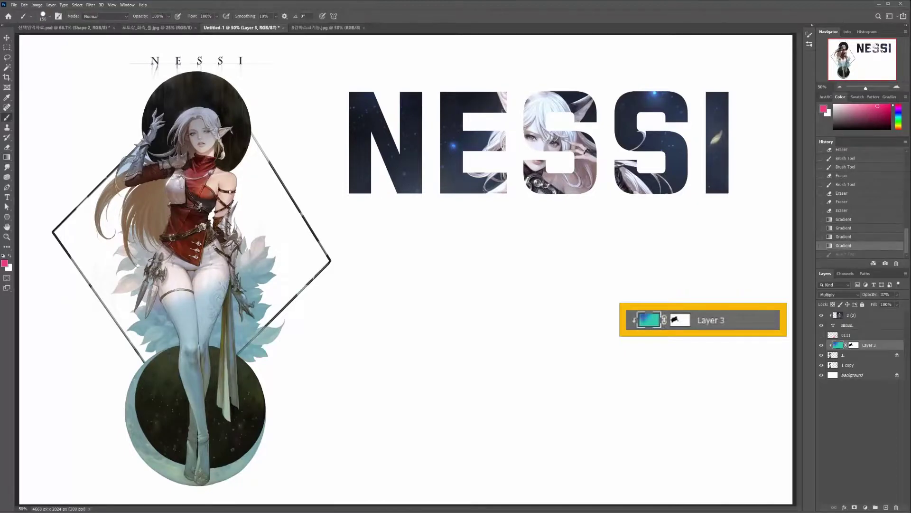
left_click(854, 345)
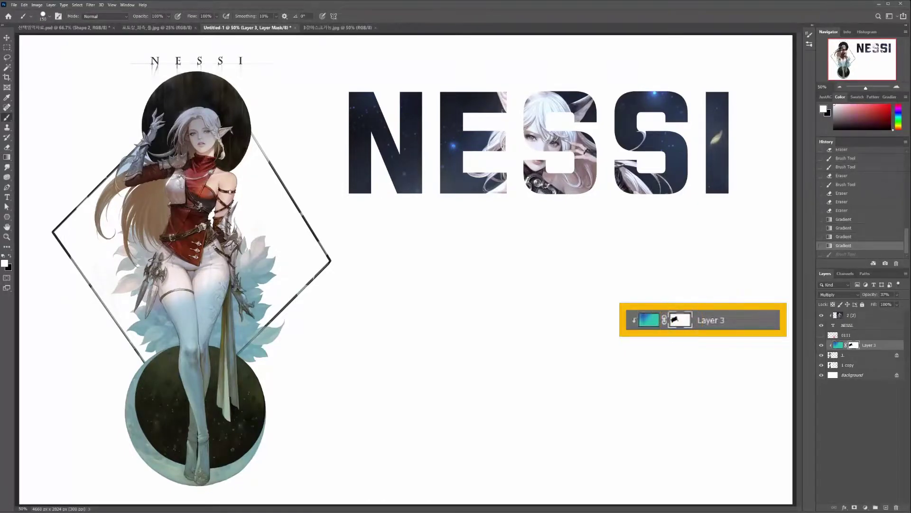
mouse_move(223, 195)
left_mouse_down()
mouse_move(138, 222)
mouse_move(223, 237)
mouse_move(142, 268)
mouse_move(214, 294)
mouse_move(102, 297)
mouse_move(227, 185)
mouse_move(114, 178)
left_mouse_up()
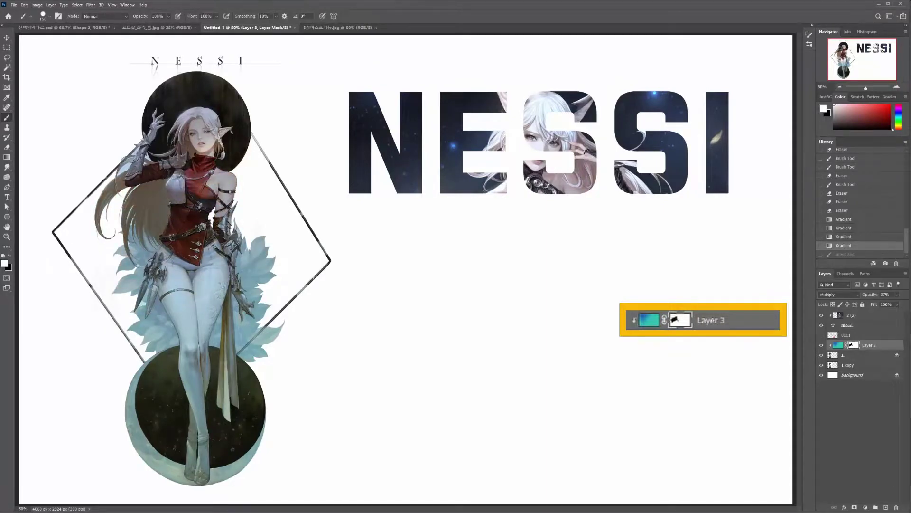
left_click_drag(180, 156, 266, 137)
- Raise Layer 3's opacity to about 60%
left_click(897, 294)
left_click_drag(886, 302, 894, 303)
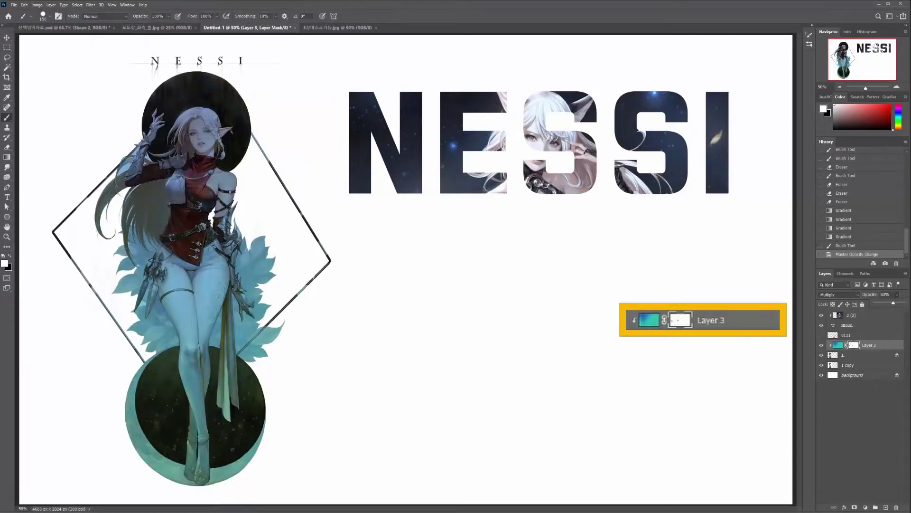
- Raise Layer 3's opacity to about 76%
left_click_drag(894, 303, 898, 303)
key("Return")
- Erase broad horizontal bands from Layer 3's mask across the elf's head, waist, thighs and shins, using a larger eraser
key("e")
mouse_move(114, 208)
left_mouse_down()
mouse_move(198, 173)
mouse_move(209, 183)
mouse_move(107, 201)
left_mouse_up()
key("ctrl+z")
key("bracketright")
key("bracketright")
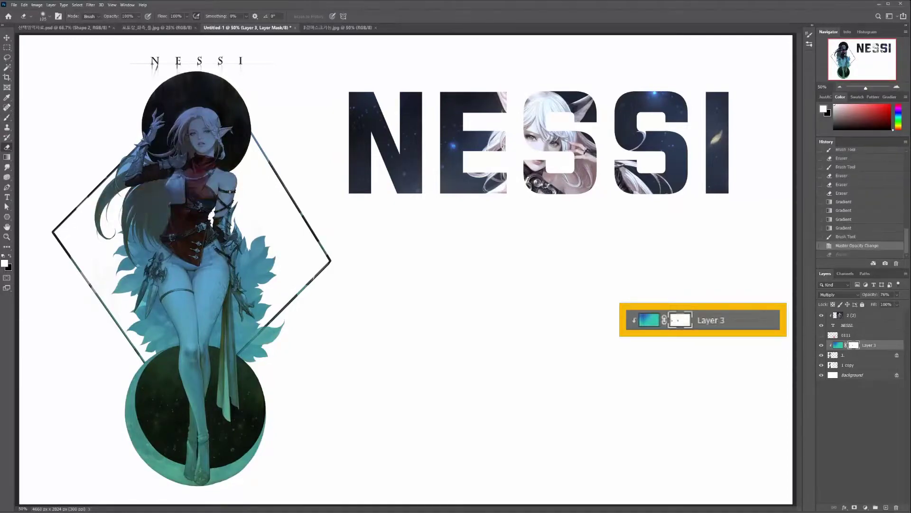
mouse_move(156, 125)
left_mouse_down()
mouse_move(237, 123)
mouse_move(200, 131)
left_mouse_up()
left_click_drag(121, 294, 258, 288)
mouse_move(106, 227)
left_mouse_down()
mouse_move(309, 226)
mouse_move(136, 229)
left_mouse_up()
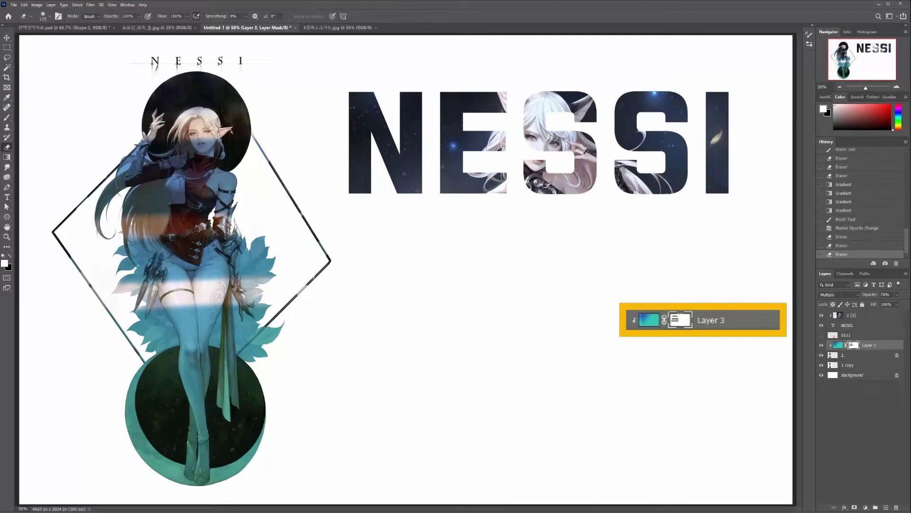
mouse_move(126, 382)
left_mouse_down()
mouse_move(209, 375)
mouse_move(138, 370)
left_mouse_up()
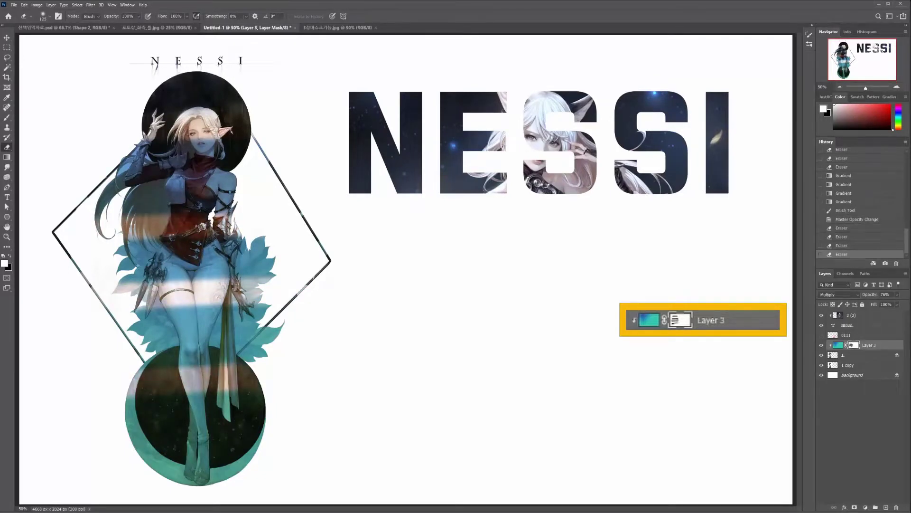
- Erase narrower horizontal bands from Layer 3's mask across the shoulders, chest, hips and knees with a smaller eraser
left_click_drag(106, 209, 223, 209)
key("ctrl+z")
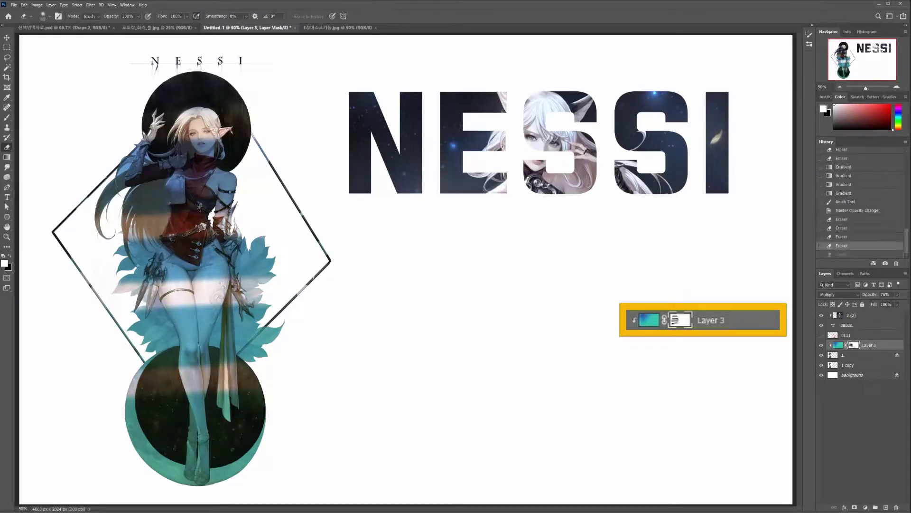
mouse_move(114, 174)
left_mouse_down()
mouse_move(232, 171)
mouse_move(112, 168)
mouse_move(118, 175)
left_mouse_up()
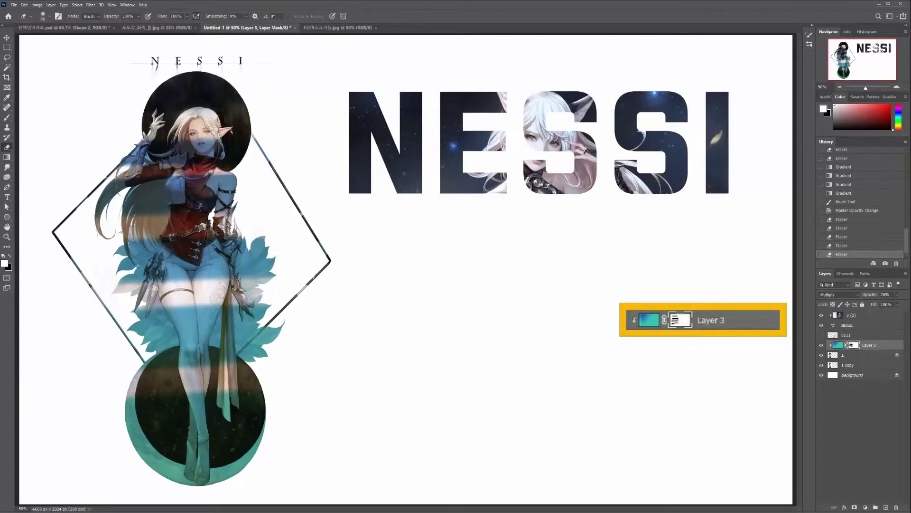
left_click_drag(120, 259, 276, 260)
key("ctrl+z")
mouse_move(135, 331)
left_mouse_down()
mouse_move(282, 331)
mouse_move(169, 332)
mouse_move(259, 327)
left_mouse_up()
left_click_drag(119, 258, 270, 253)
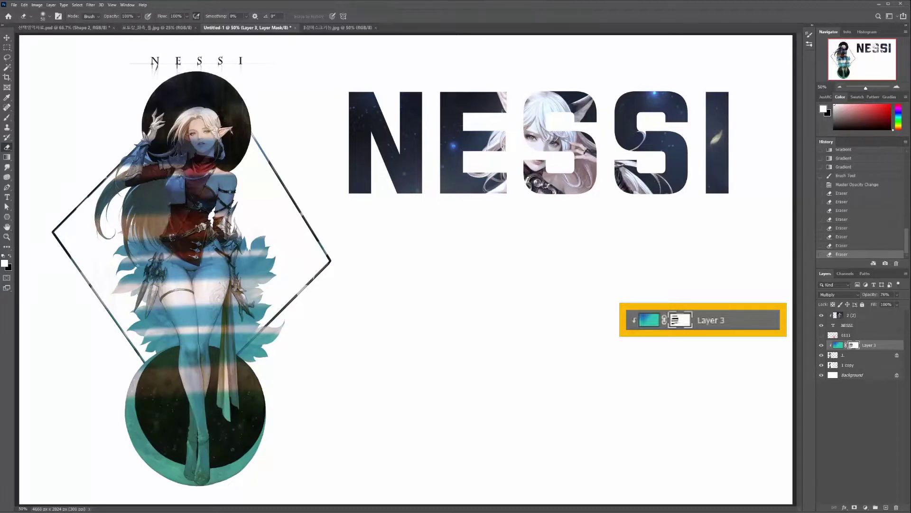
left_click_drag(98, 196, 235, 195)
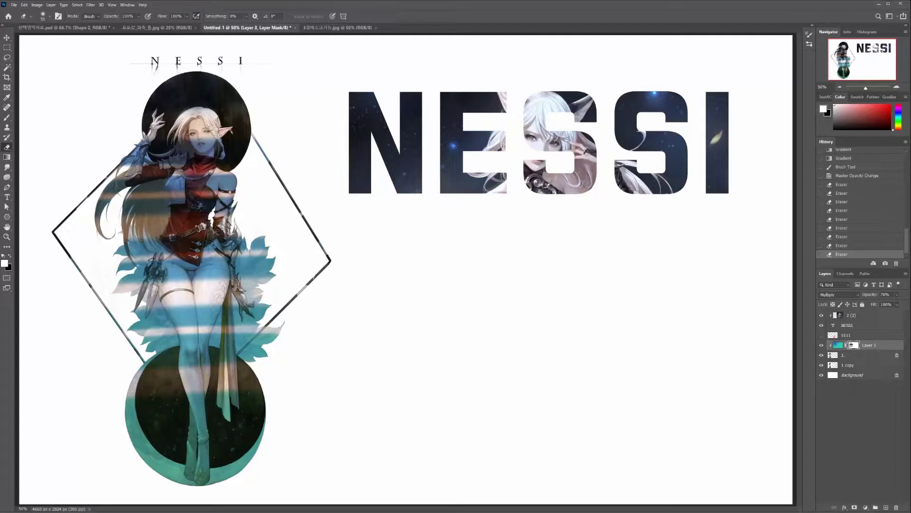
- Draw a nearly square shape about 1036 by 1042 px below the NESSI text with the Rectangle tool
key("u")
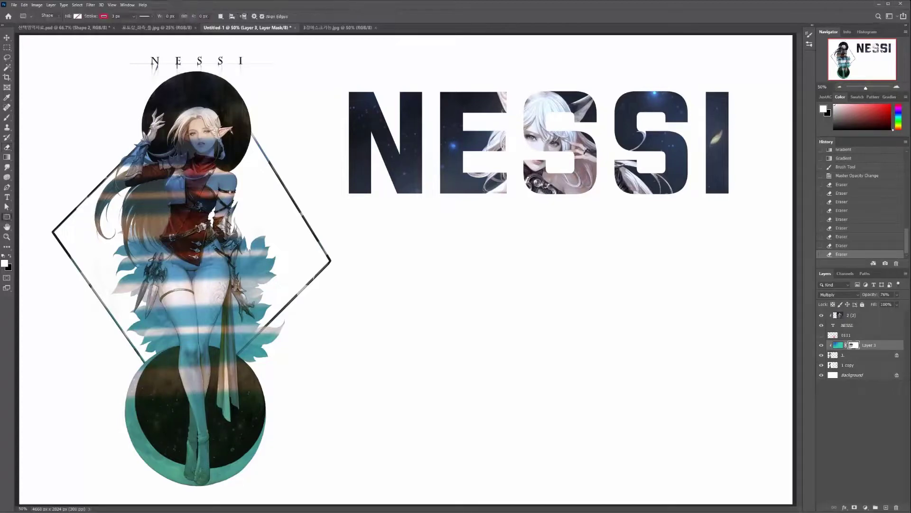
right_click(7, 216)
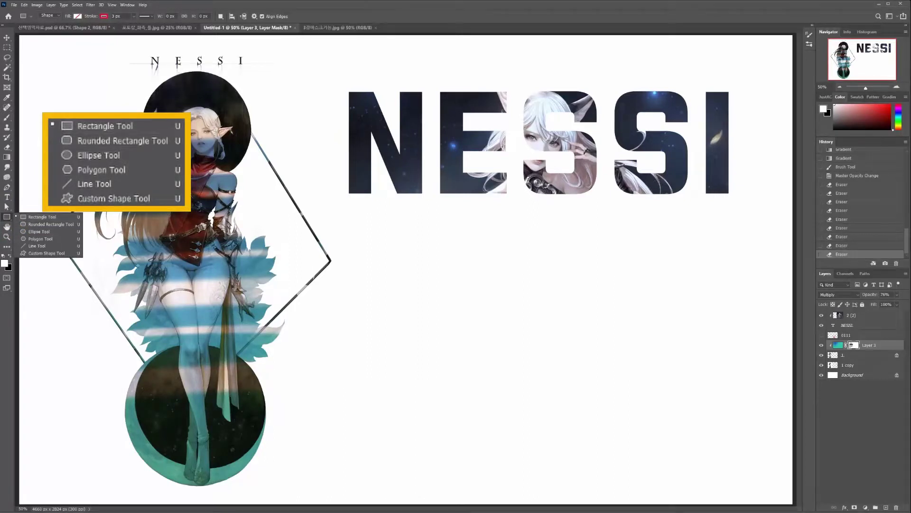
left_click(42, 217)
left_click_drag(373, 219, 544, 393)
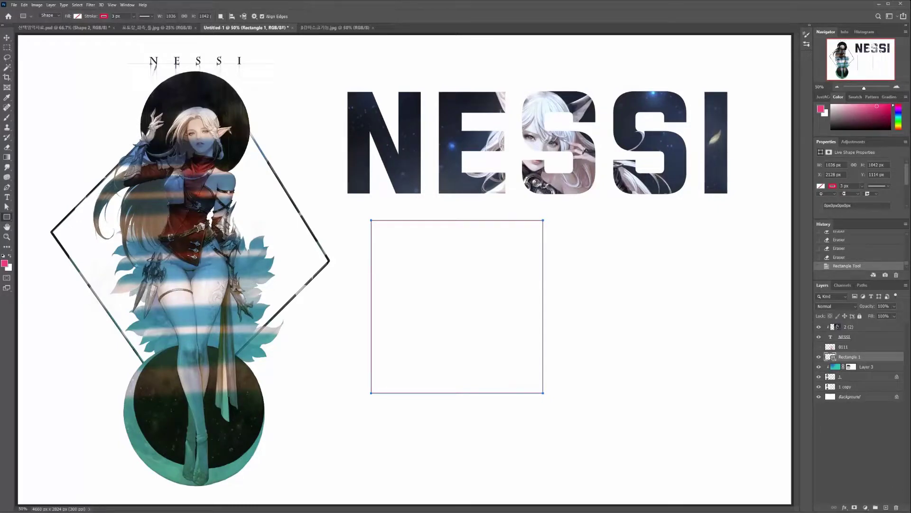
- Try several recently used colors as the square's fill and settle on light pink
left_click(77, 16)
left_click(36, 54)
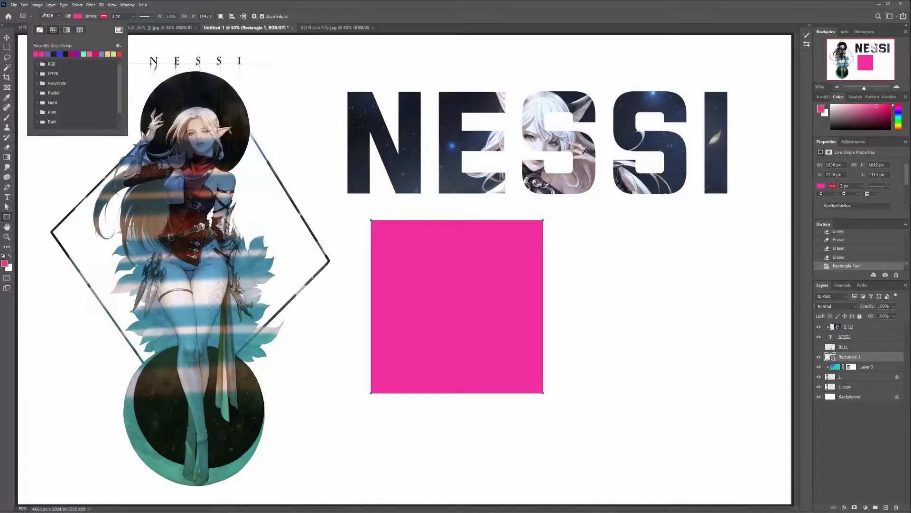
left_click(89, 55)
left_click(84, 54)
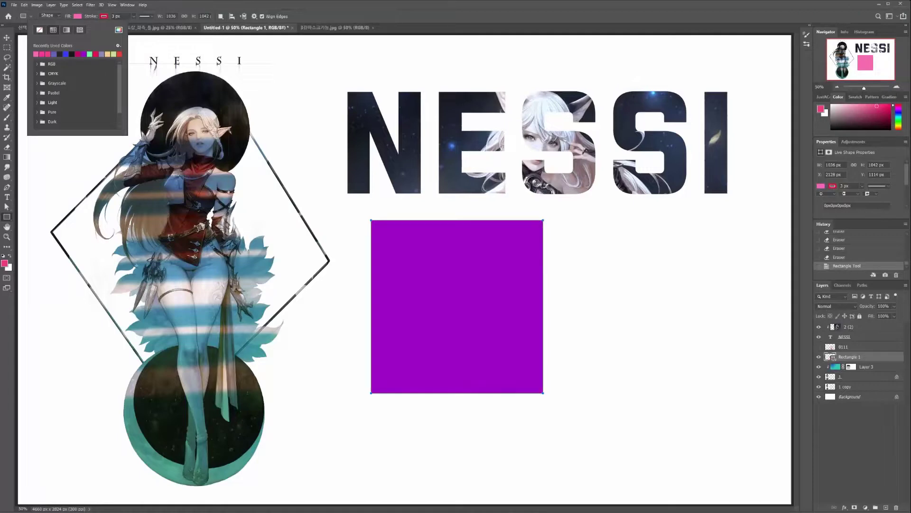
left_click(84, 55)
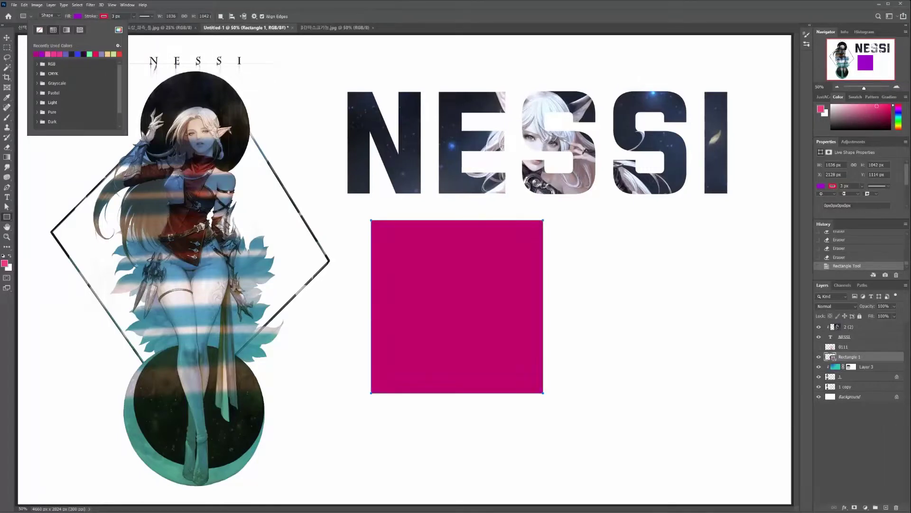
left_click(59, 55)
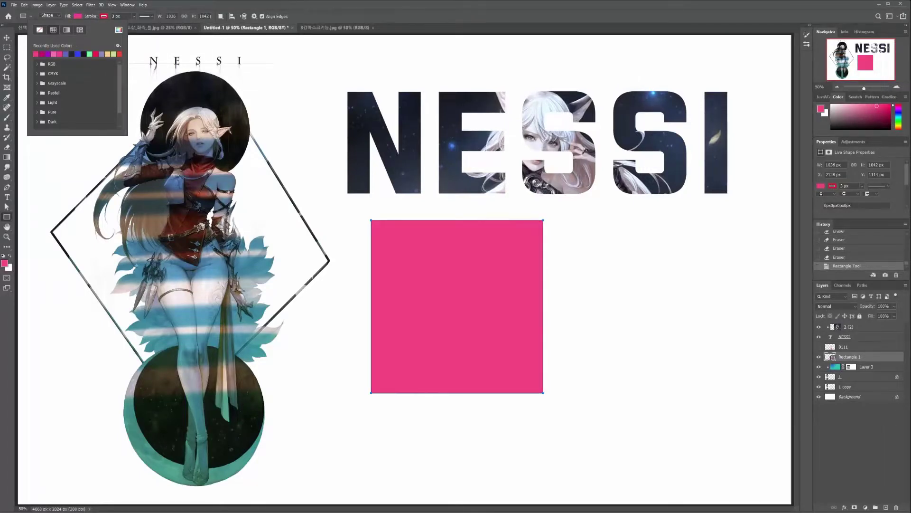
left_click(89, 54)
left_click(59, 54)
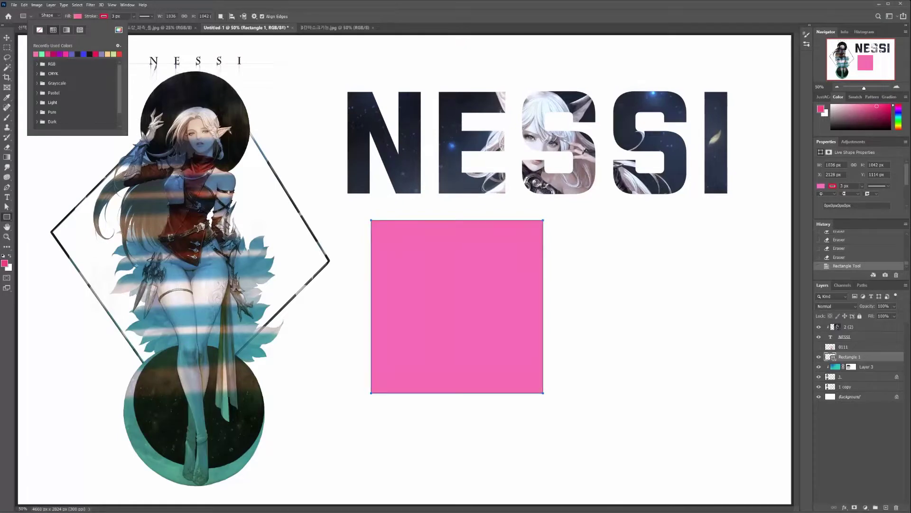
- Give the square a blue stroke about 51 px wide
left_click(104, 16)
left_click(110, 54)
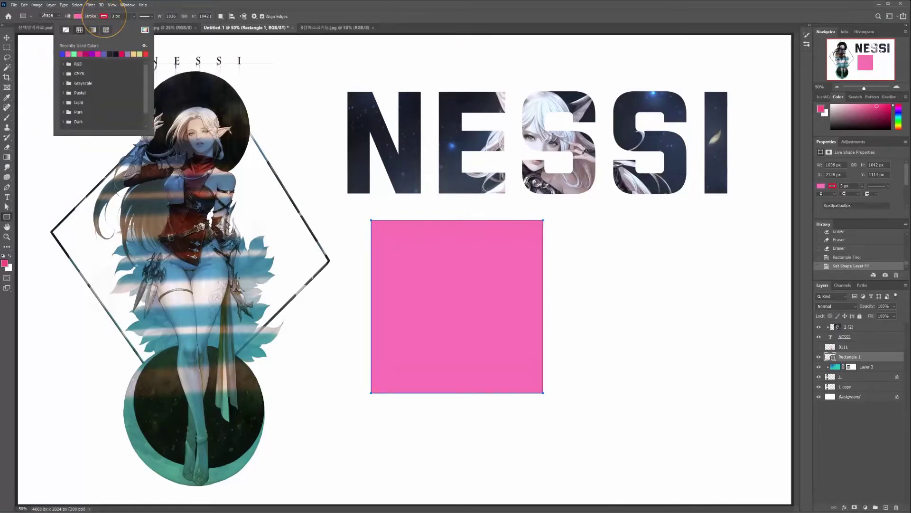
left_click(133, 17)
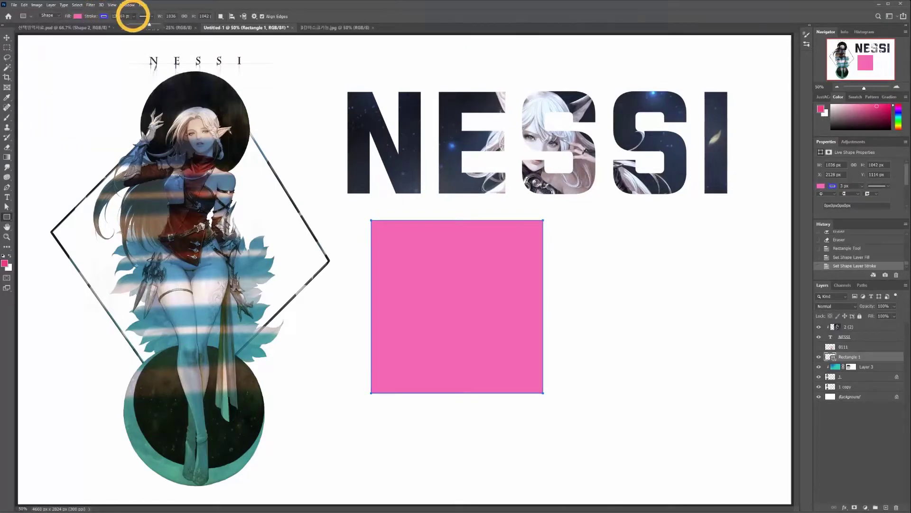
left_click_drag(131, 24, 139, 24)
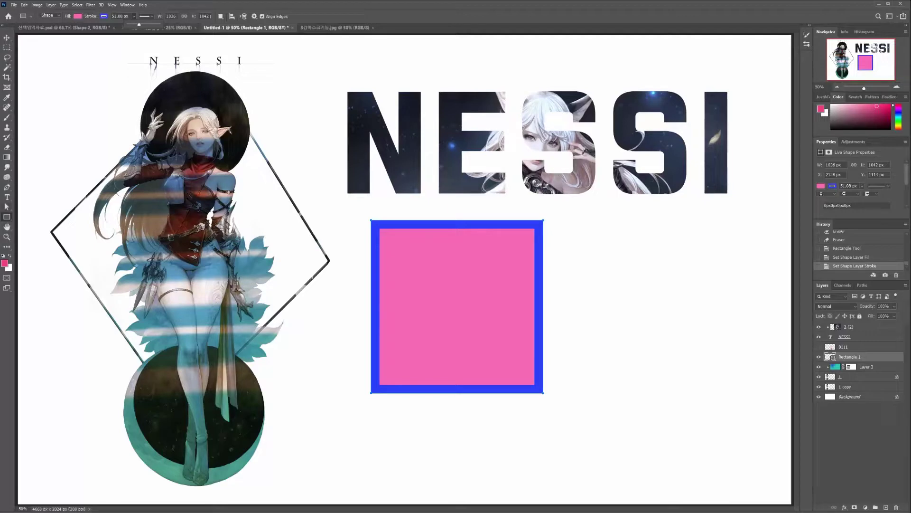
- Draw a rounded rectangle about 798 by 424 px beside the square with a 10 px corner radius
right_click(7, 217)
left_click(89, 140)
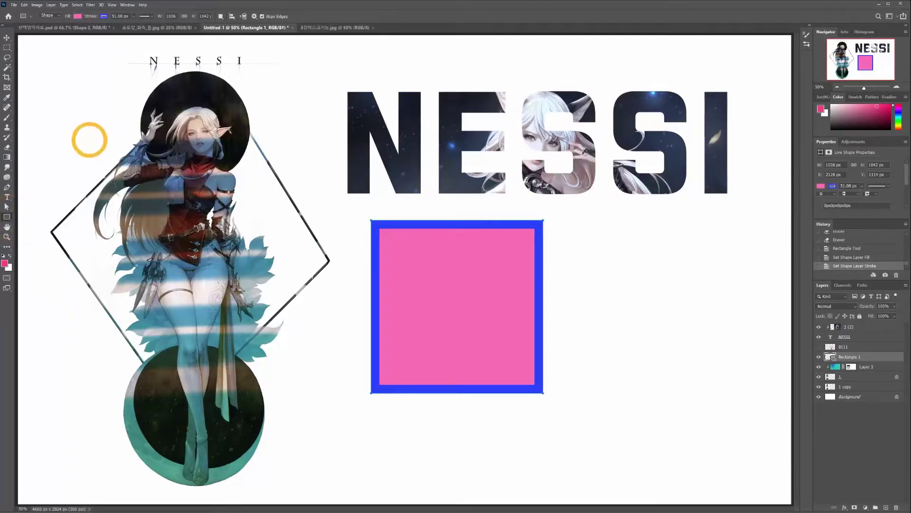
left_click_drag(571, 229, 703, 299)
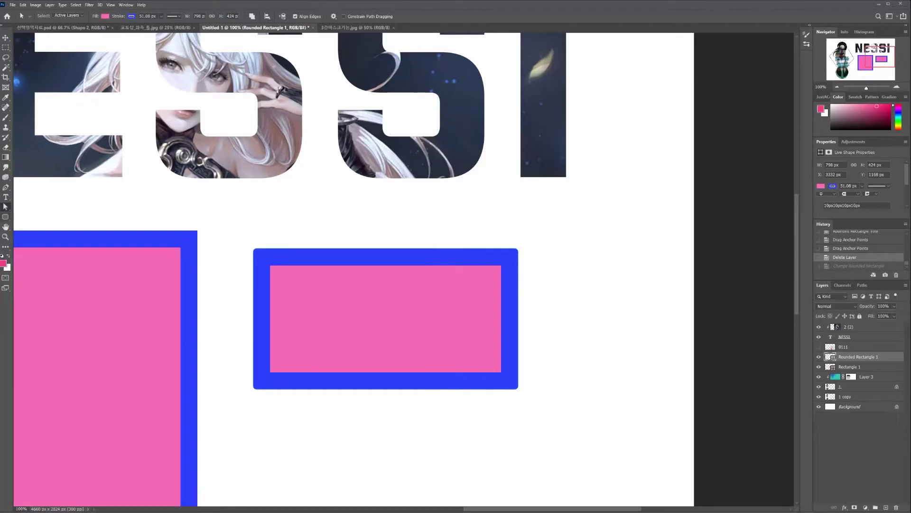
key("u")
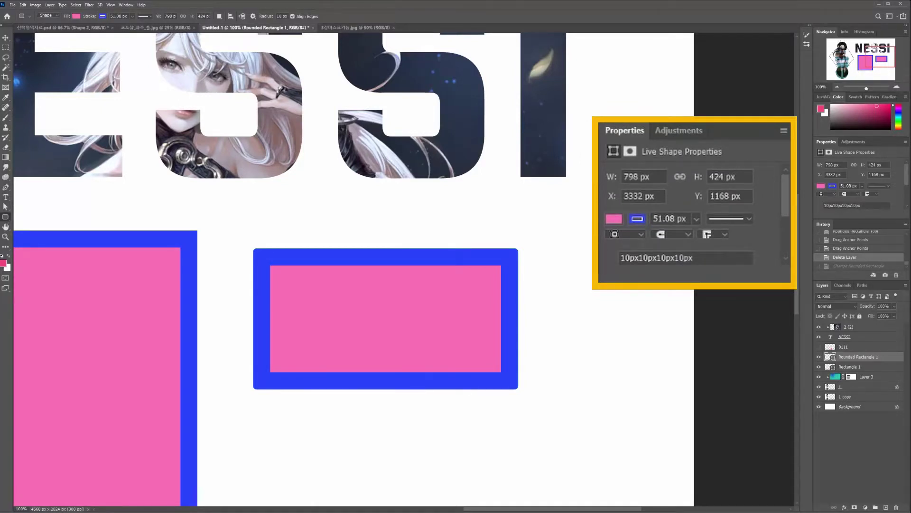
left_click(821, 186)
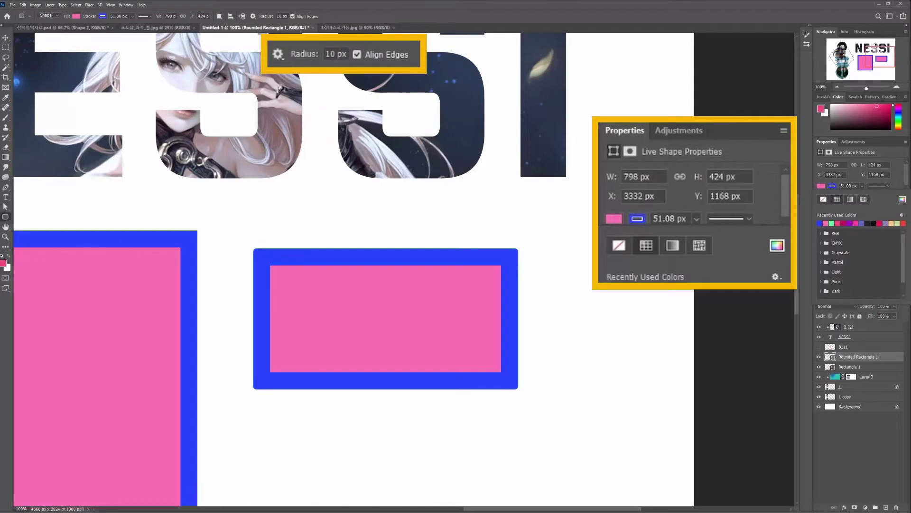
key("Escape")
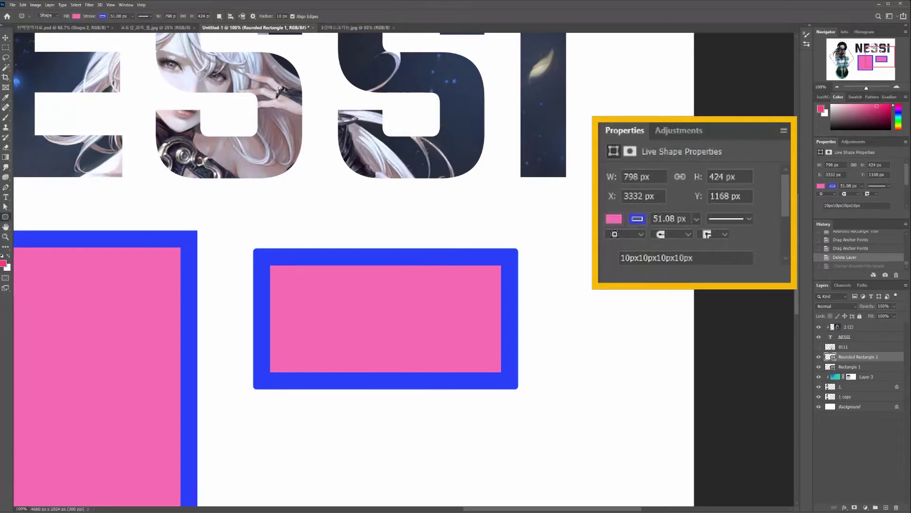
- Set the rounded rectangle's upper-right corner radius to 30 px
left_click_drag(836, 205, 833, 205)
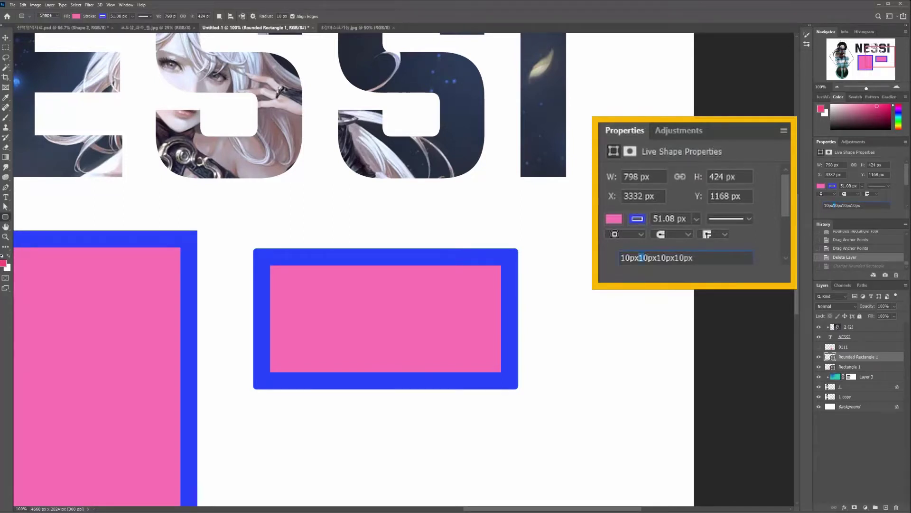
type("3")
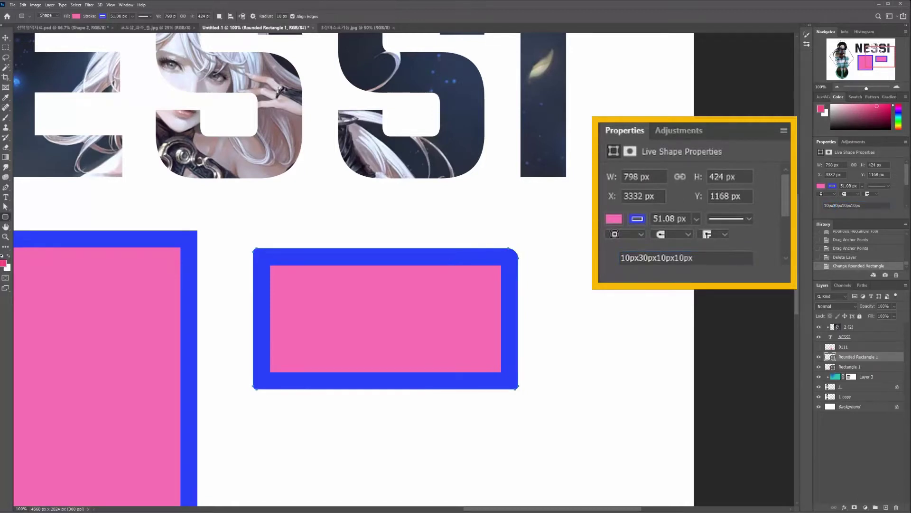
key("ctrl+plus")
left_click_drag(511, 285, 364, 219)
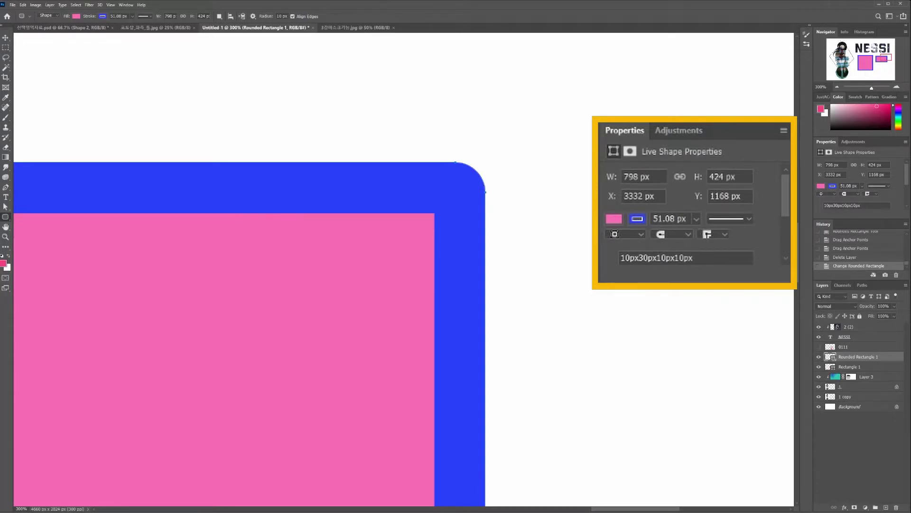
- Set the rounded rectangle's upper-left corner radius to 60 px and its lower-left corner radius to 80 px
left_click_drag(175, 285, 620, 263)
scroll(293, 102, "down", 1)
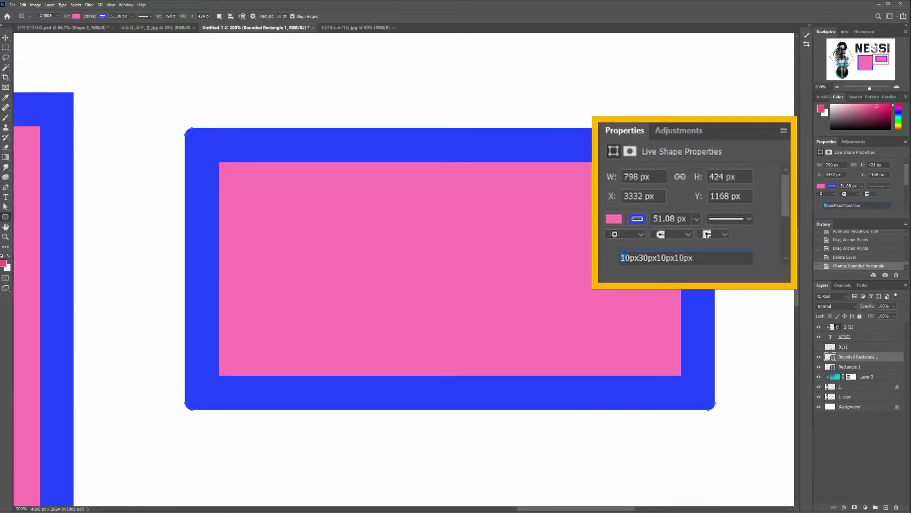
key("Return")
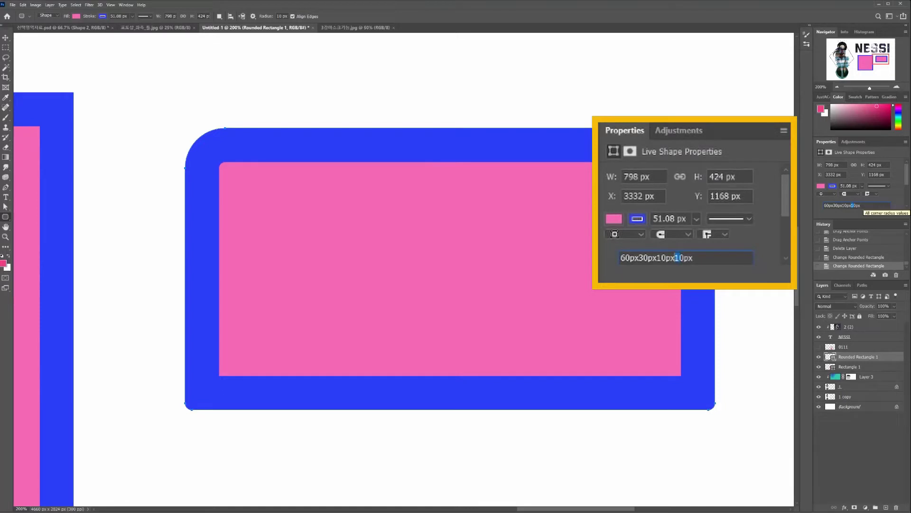
type("8")
key("Return")
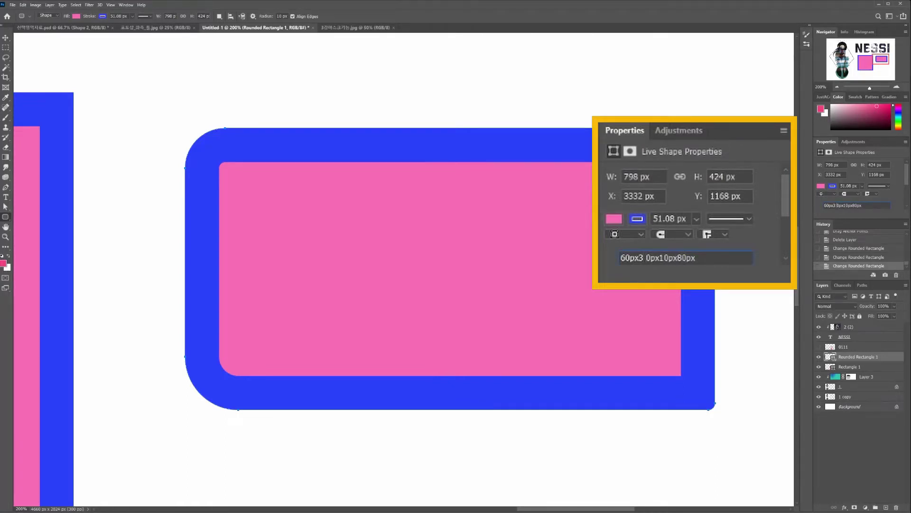
- Apply "60px3 0px10px80px" as the rounded rectangle's corner radius values
key("Return")
scroll(404, 269, "up", 1)
key("ctrl+minus")
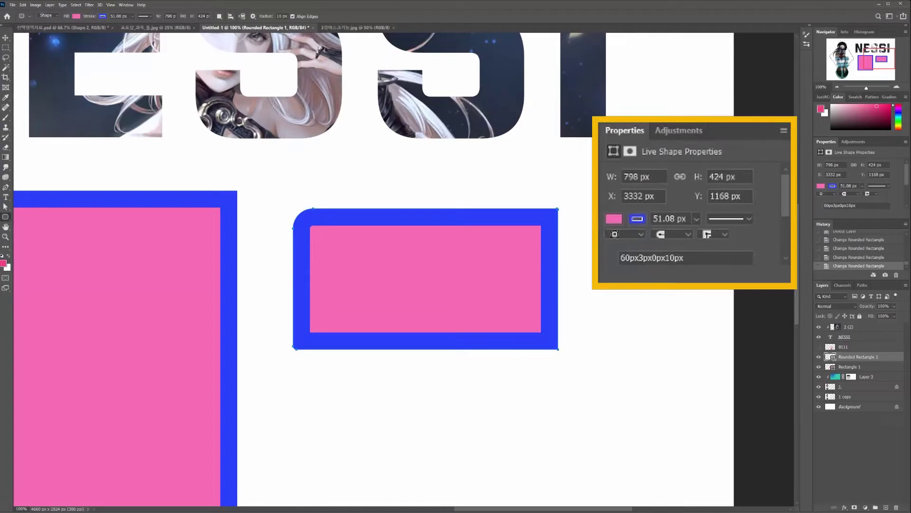
scroll(403, 269, "up", 1)
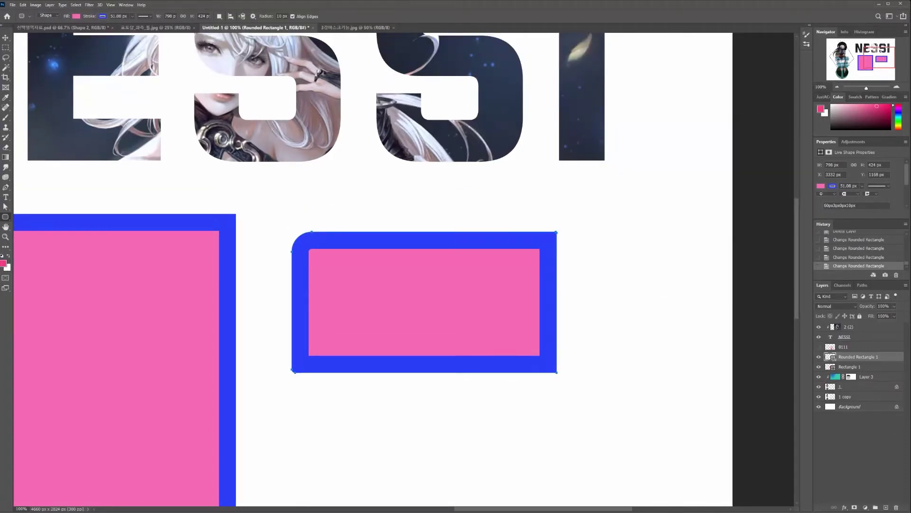
- Try drawing an eight-pointed star with the Polygon tool over the rounded rectangle's upper-right corner, and undo it
right_click(5, 216)
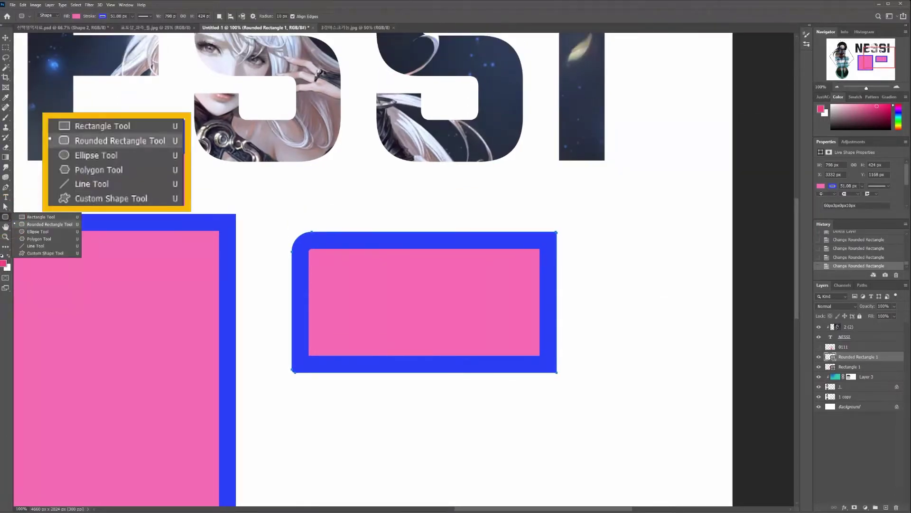
left_click(39, 239)
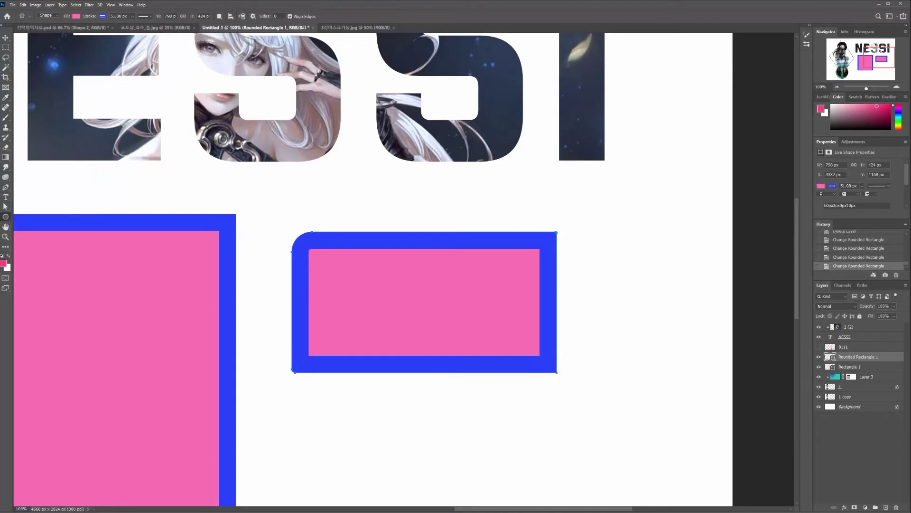
left_click_drag(605, 216, 687, 243)
key("ctrl+z")
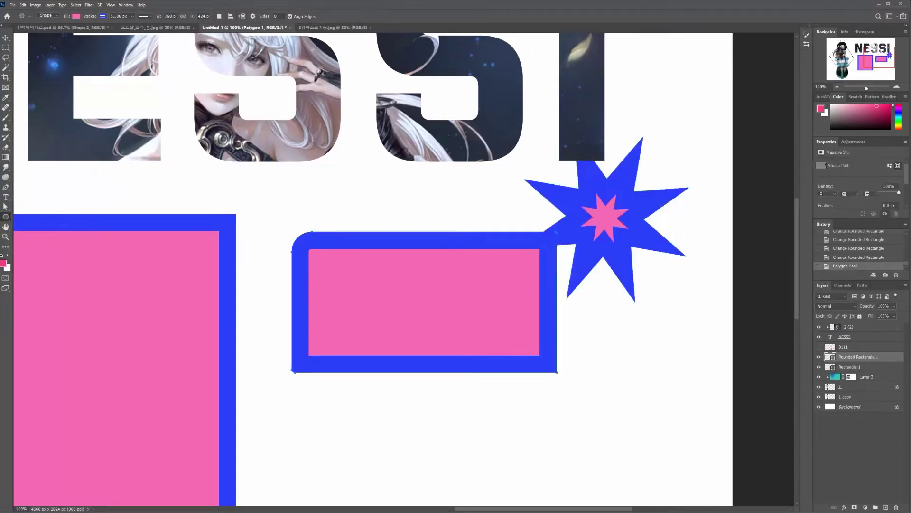
left_click_drag(497, 298, 610, 262)
key("ctrl+minus")
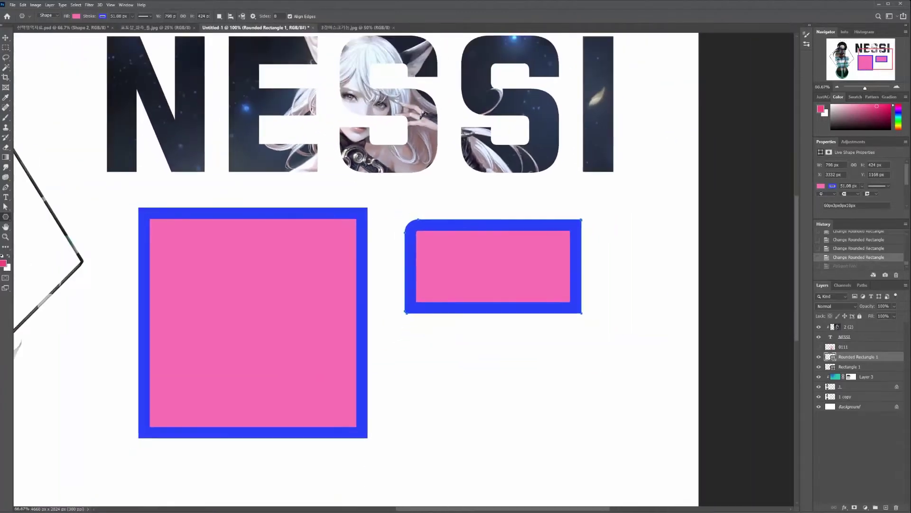
- Replace the two rectangle layers with an eight-pointed star about 1143 px wide, placed below the NESSI text
left_click(860, 366, "shift")
left_click_drag(859, 367, 896, 507)
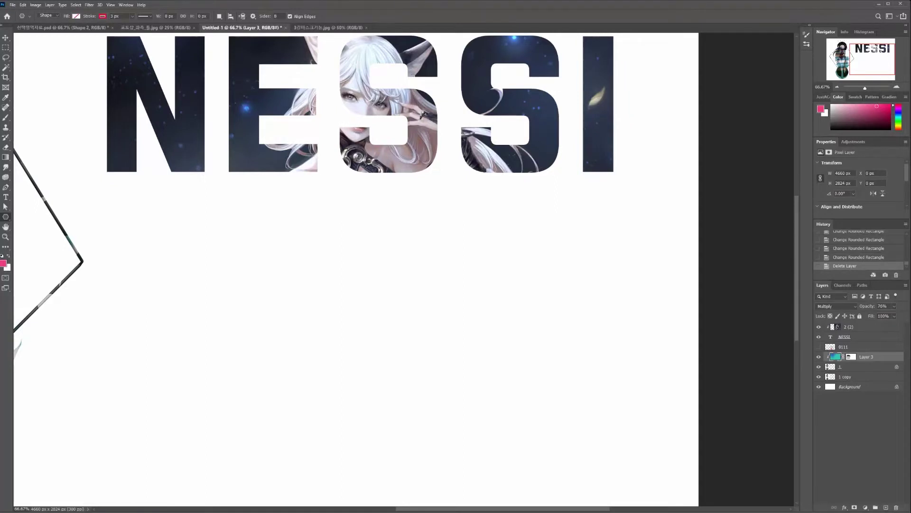
left_click_drag(327, 225, 413, 316)
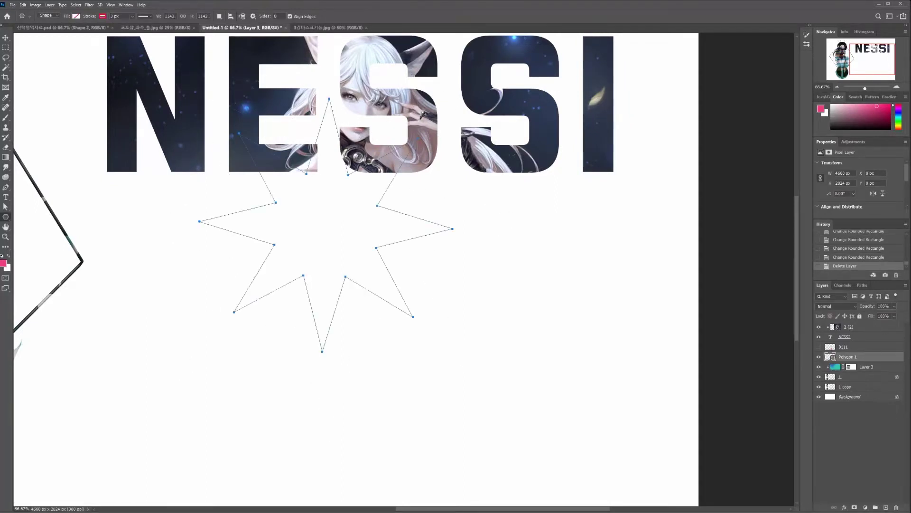
key("v")
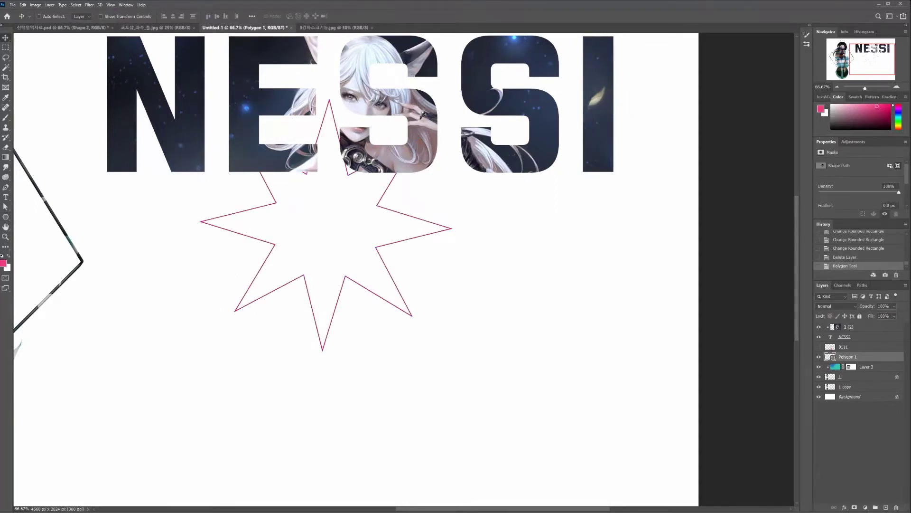
left_click_drag(327, 244, 314, 353)
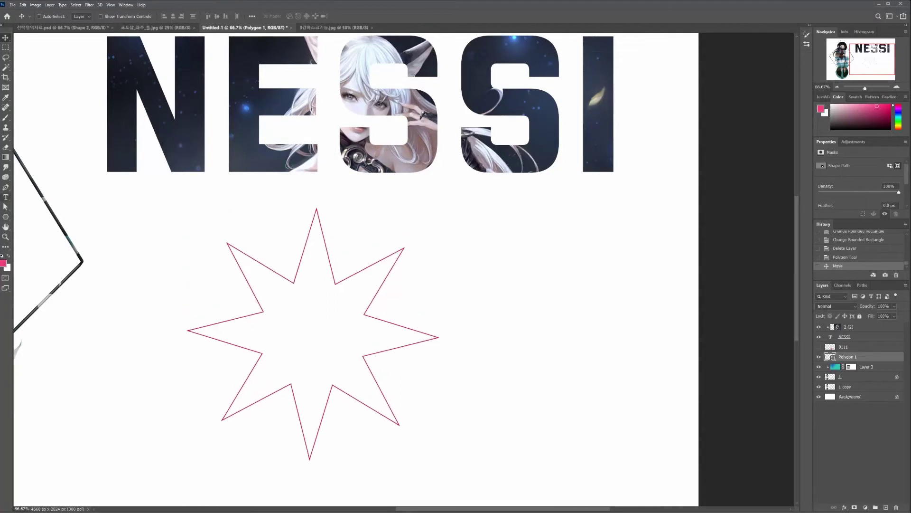
- Fill the eight-pointed star with the light orange from the recently used colors
left_click(5, 216)
right_click(5, 217)
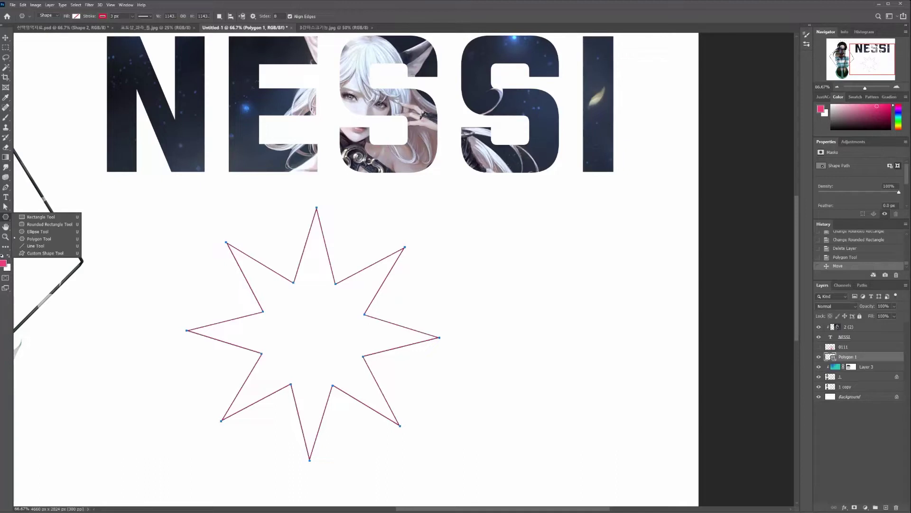
left_click(75, 16)
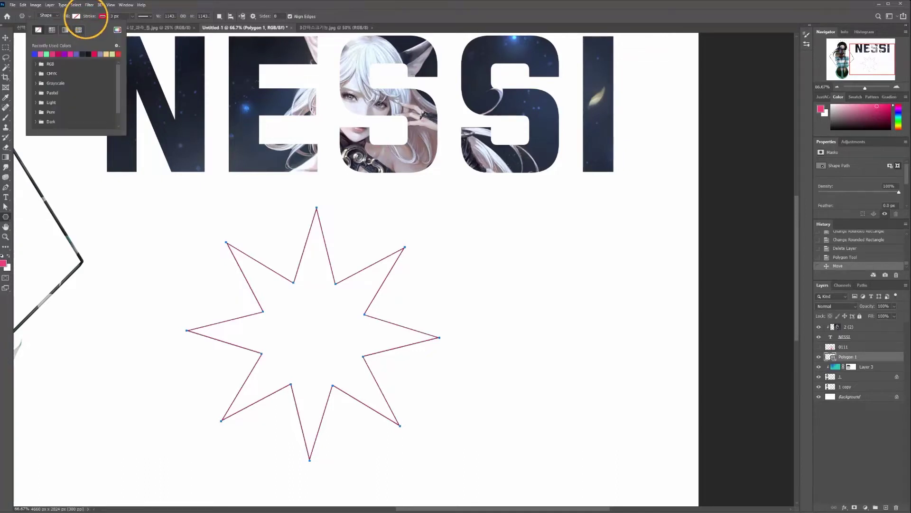
left_click(107, 55)
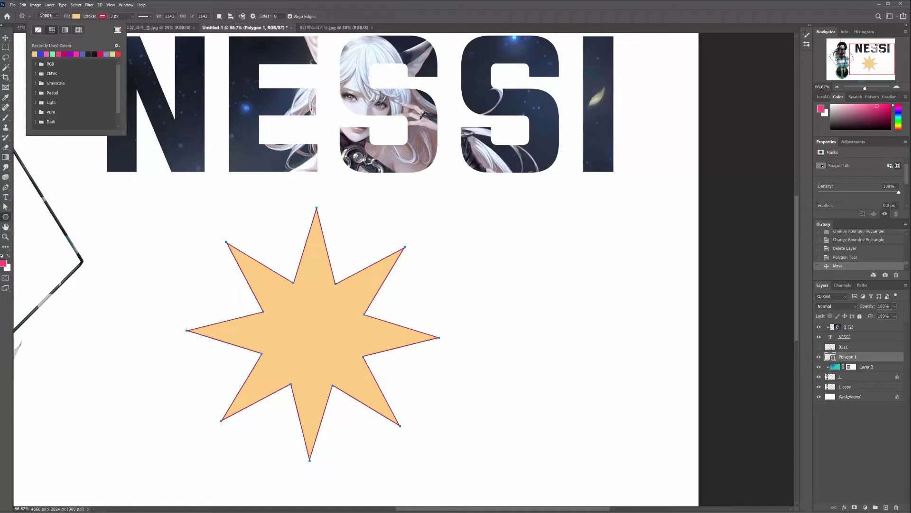
key("Return")
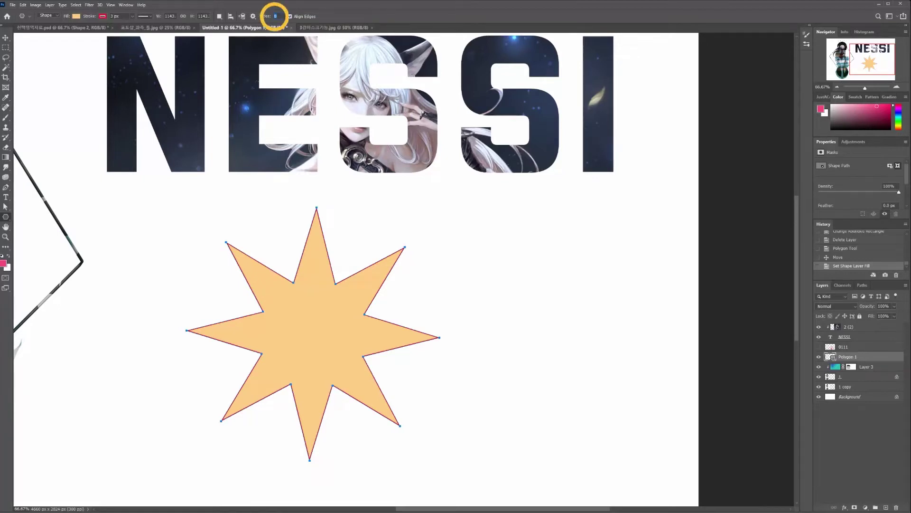
- Try drawing three-pointed stars with the Polygon tool set to 3 sides beside the eight-pointed star, and undo them
type("3")
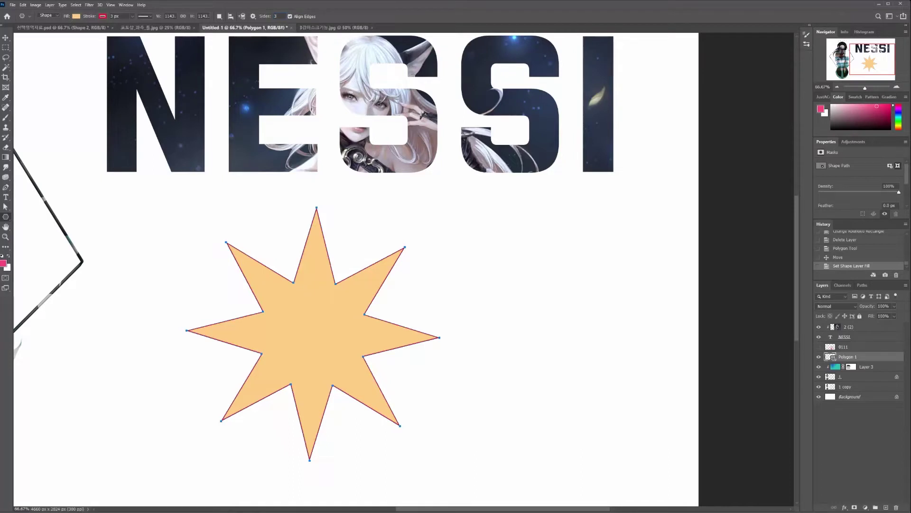
key("Return")
left_click_drag(478, 276, 574, 367)
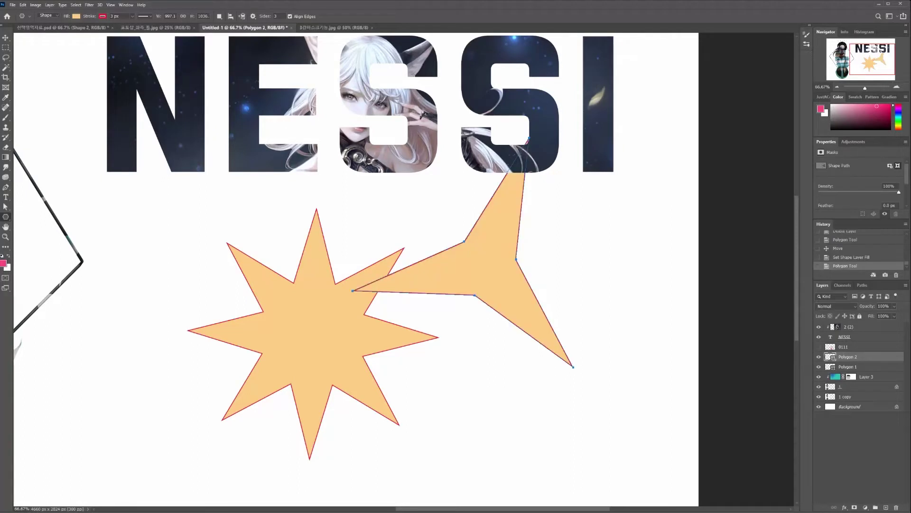
key("ctrl+z")
left_click_drag(578, 300, 472, 349)
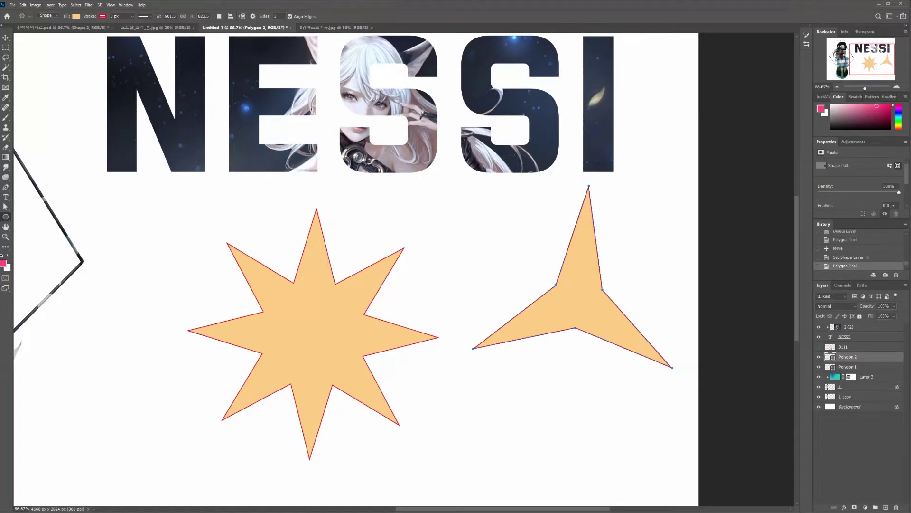
key("ctrl+z")
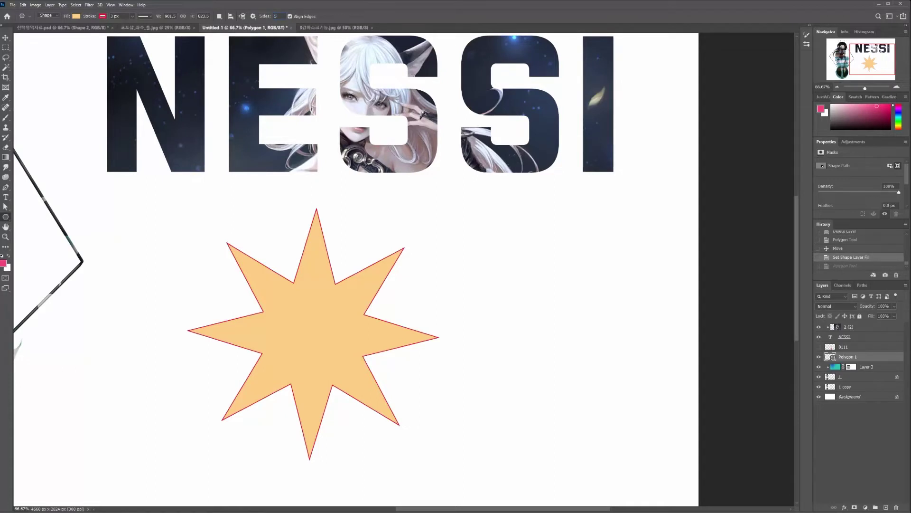
- Set the Polygon tool to 5 sides and draw a star about 1435 px wide beside the eight-pointed one, undoing the earlier tries
left_click_drag(511, 236, 514, 238)
key("ctrl+z")
left_click_drag(543, 248, 507, 326)
key("ctrl+z")
left_click_drag(602, 250, 511, 378)
key("ctrl+z")
left_click_drag(565, 254, 480, 375)
key("ctrl+z")
left_click_drag(496, 301, 386, 421)
key("ctrl+z")
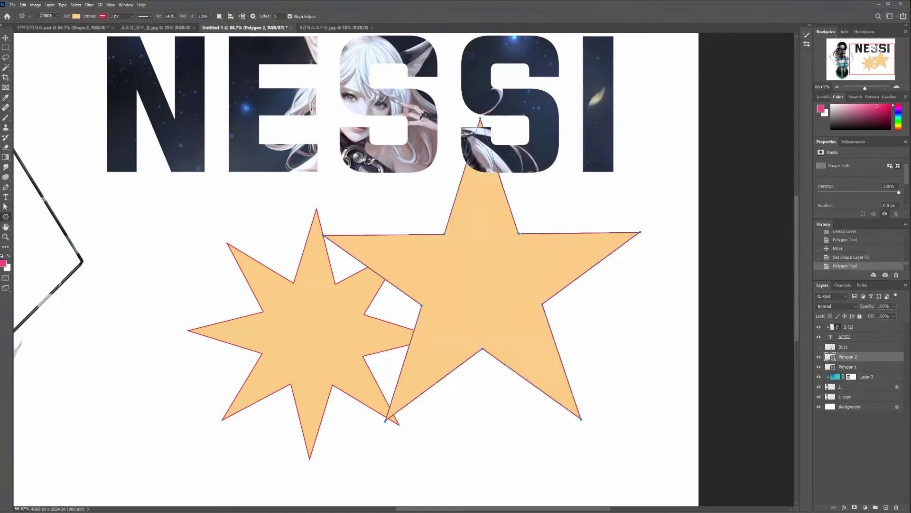
- Hide the five-pointed star's layer and select the eight-pointed star's layer, undoing the accidental deletion of the latter
left_click_drag(854, 367, 896, 507)
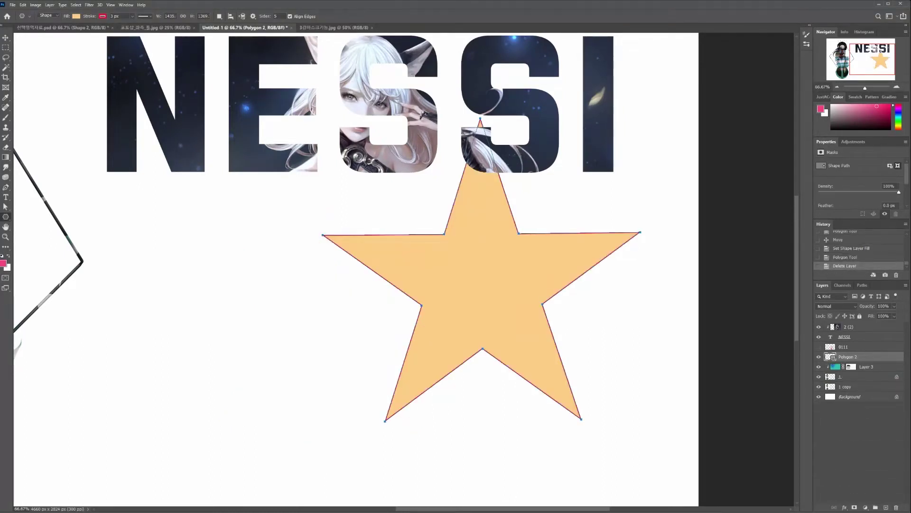
key("ctrl+z")
left_click(819, 357)
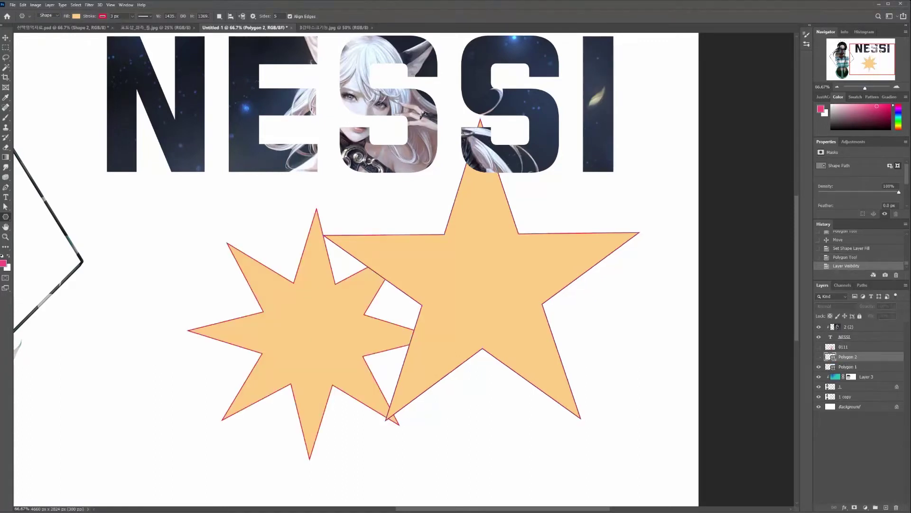
left_click(848, 366)
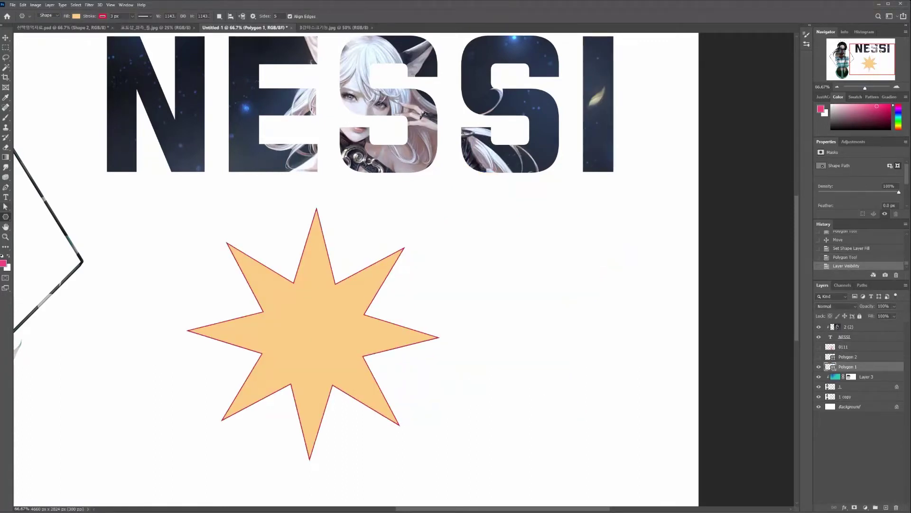
- Use the Direct Selection tool to select the eight-pointed star's upper and right anchor points and shift them together
key("ctrl+1")
left_click_drag(6, 207, 21, 207)
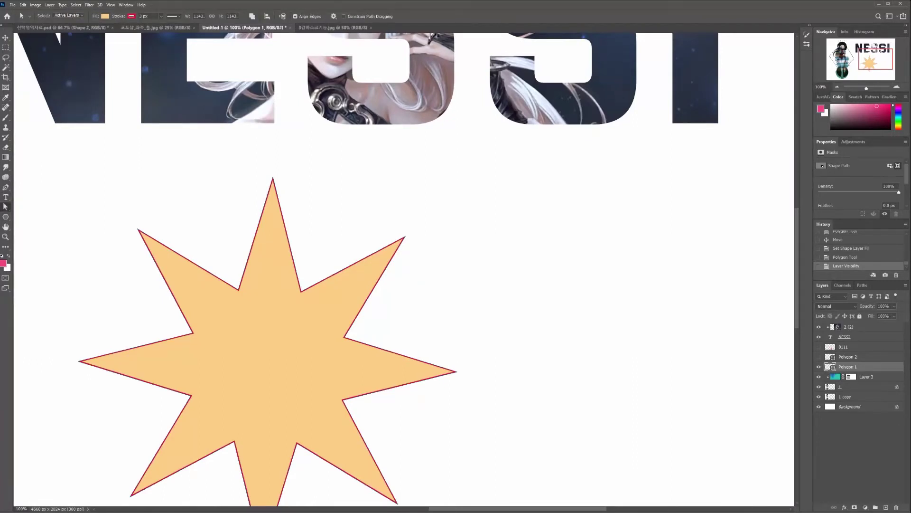
left_click_drag(224, 152, 458, 388)
left_click(301, 290)
left_click_drag(301, 291, 300, 244)
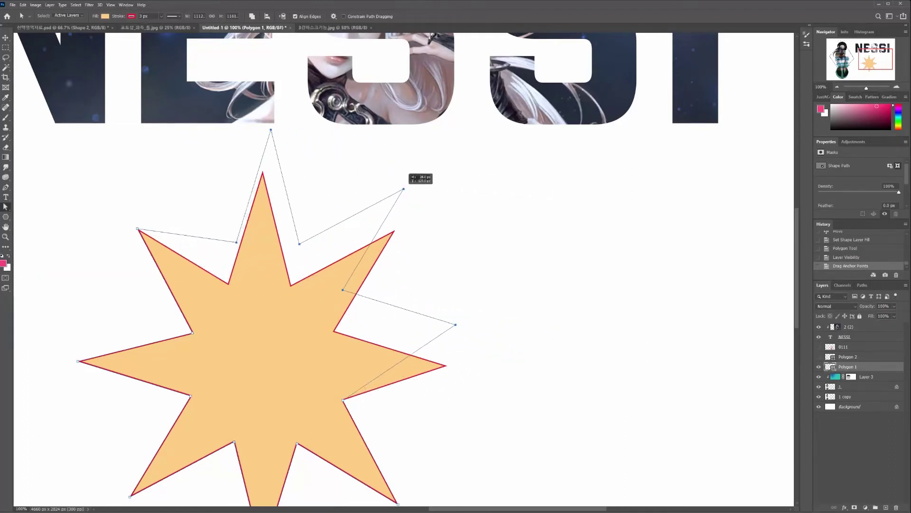
left_click_drag(403, 189, 415, 207)
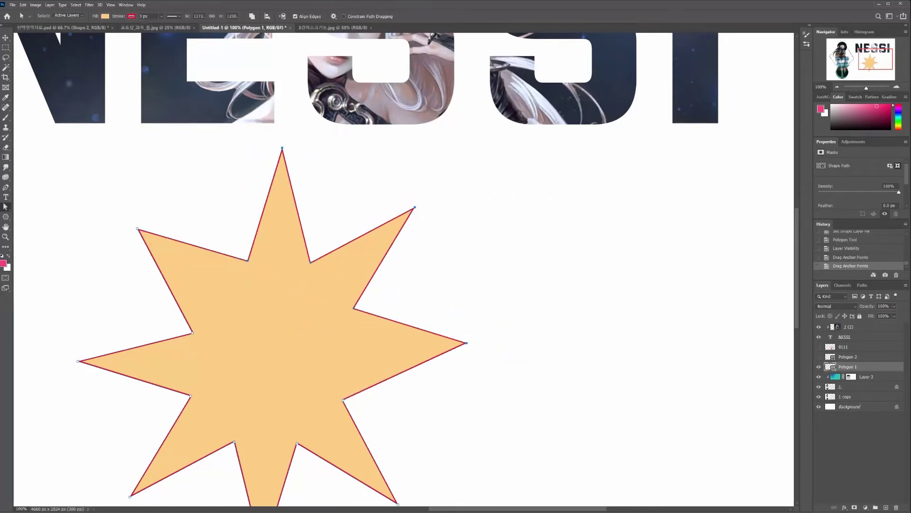
left_click_drag(282, 148, 271, 153)
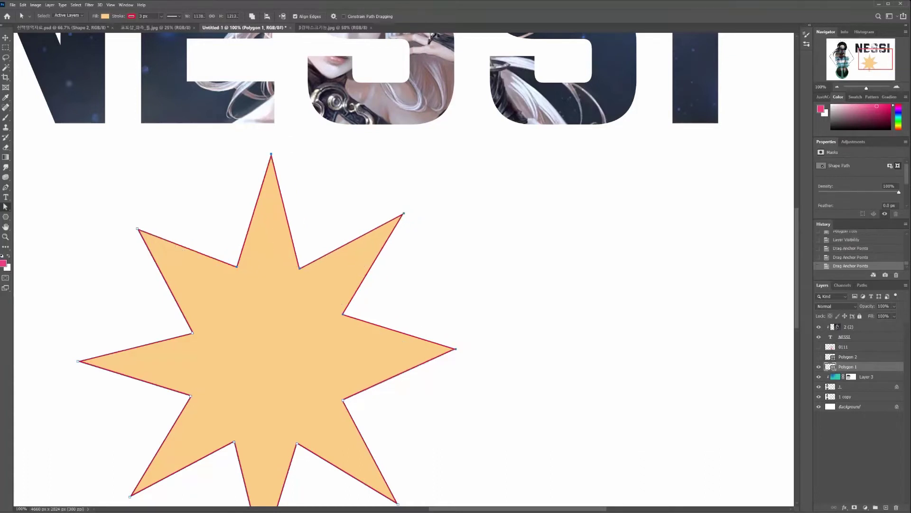
left_click_drag(299, 268, 307, 267)
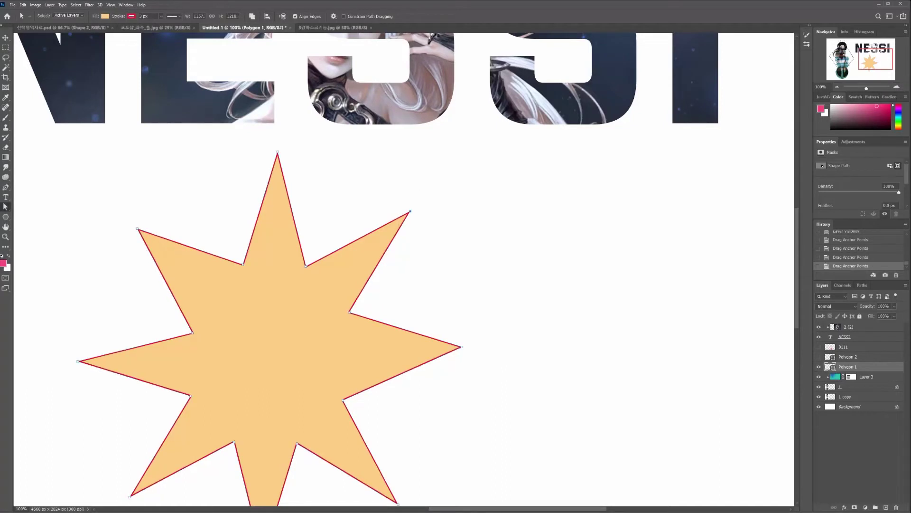
- Stretch the eight-pointed star's upper-right tip far to the right and its upper-left tip up and outward
left_click_drag(409, 211, 452, 191)
key("ctrl+z")
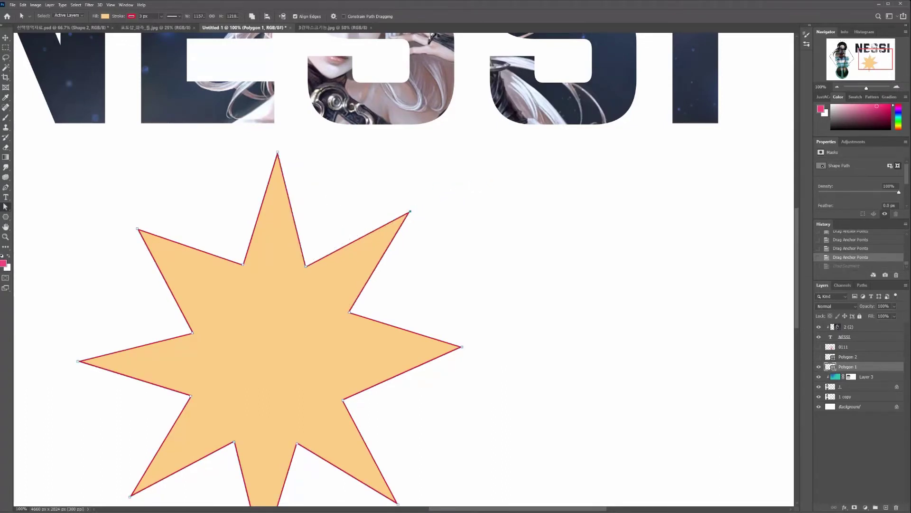
left_click_drag(410, 211, 570, 209)
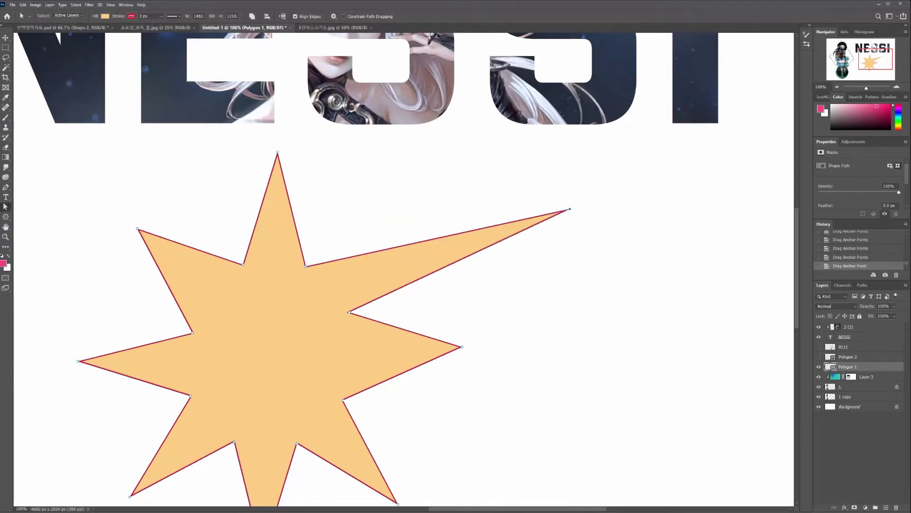
left_click_drag(462, 347, 552, 384)
key("ctrl+z")
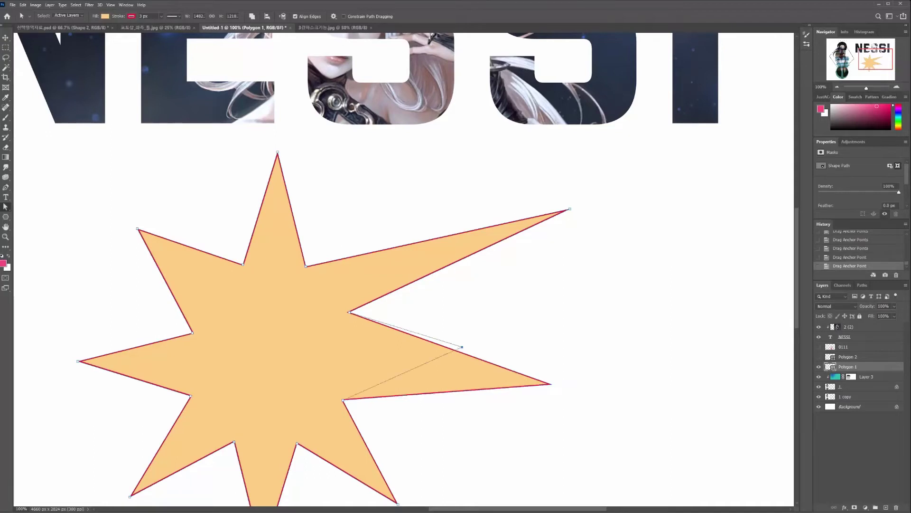
left_click_drag(102, 200, 160, 233)
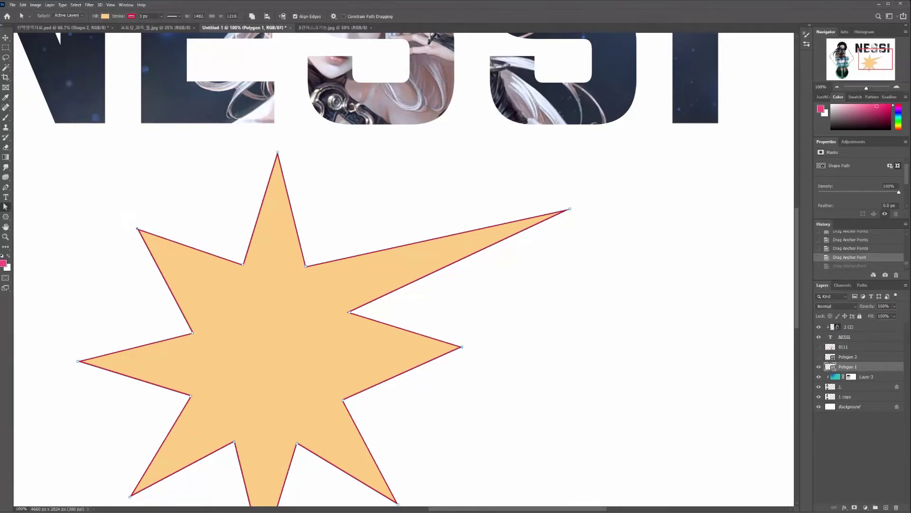
left_click_drag(103, 201, 97, 117)
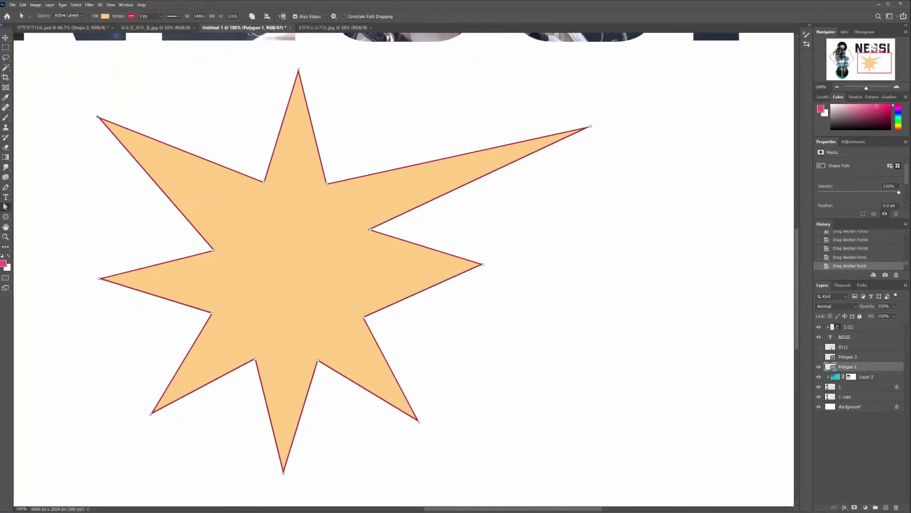
- Pull the reshaped star's two lower-right anchor points far to the right and its lower-left anchor points outward
left_click_drag(352, 299, 445, 431)
left_click_drag(356, 315, 483, 433)
left_click_drag(363, 317, 631, 285)
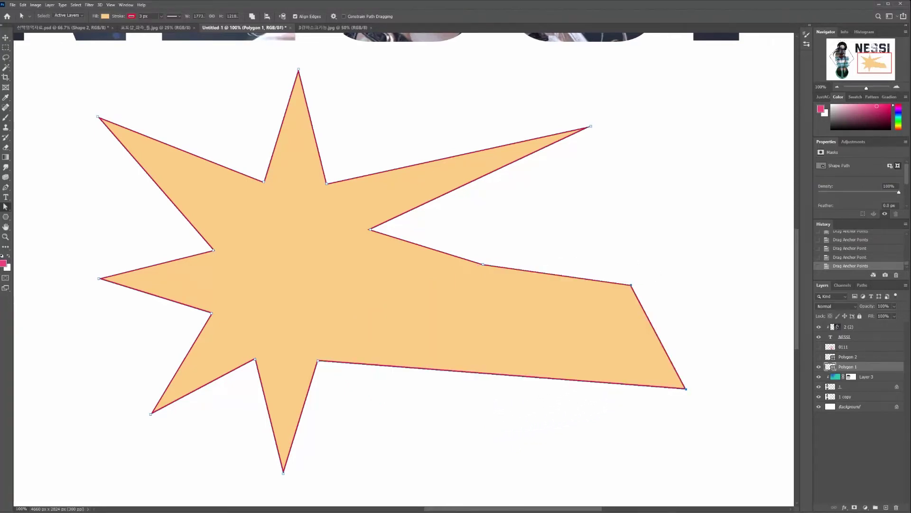
left_click_drag(246, 287, 169, 338)
left_click_drag(76, 260, 267, 415)
left_click_drag(256, 341, 259, 427)
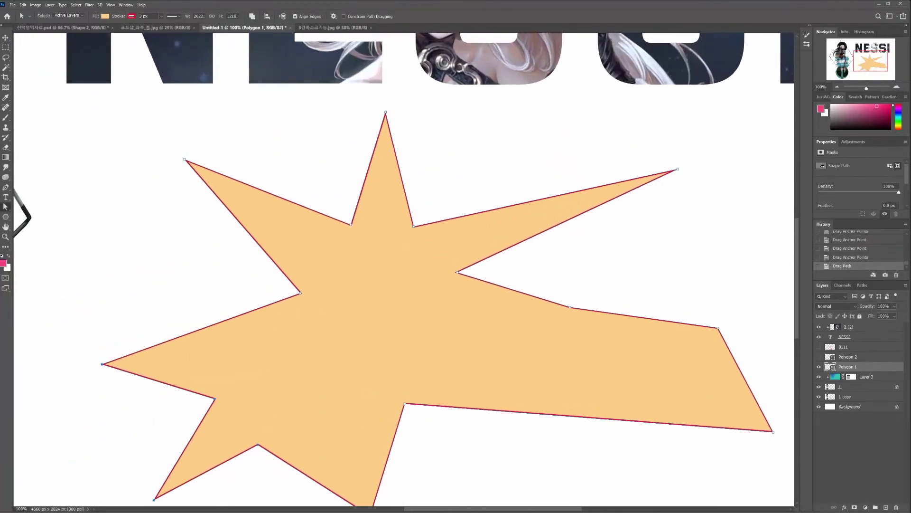
key("ctrl+minus")
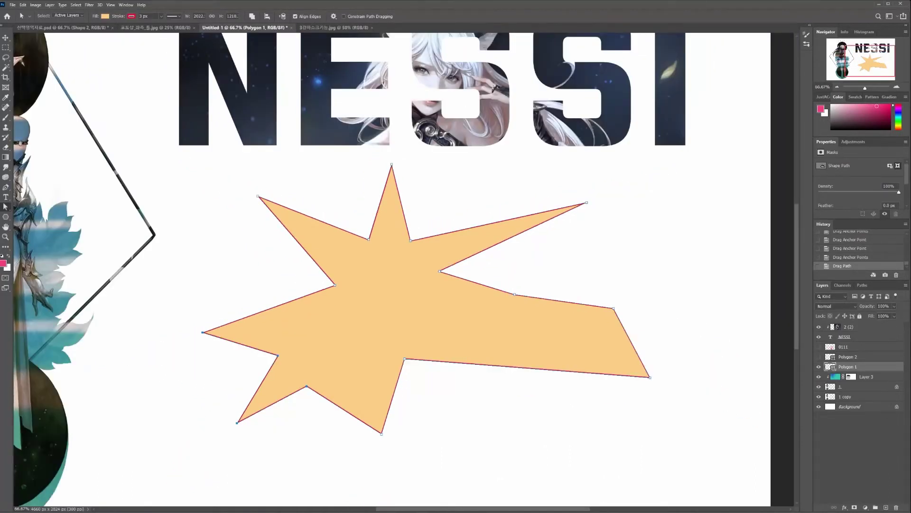
- Delete the reshaped star's layer and show the five-pointed star's layer
left_click_drag(863, 367, 896, 507)
left_click(819, 356)
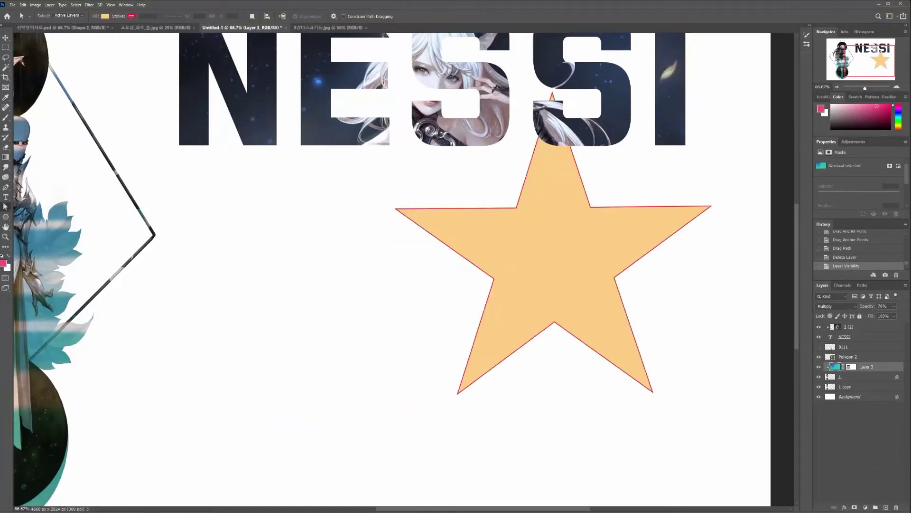
- Move the five-pointed star down and left so it sits below the NESSI text, undoing the mistaken move of Layer 3
key("v")
left_click_drag(412, 309, 432, 326)
key("ctrl+z")
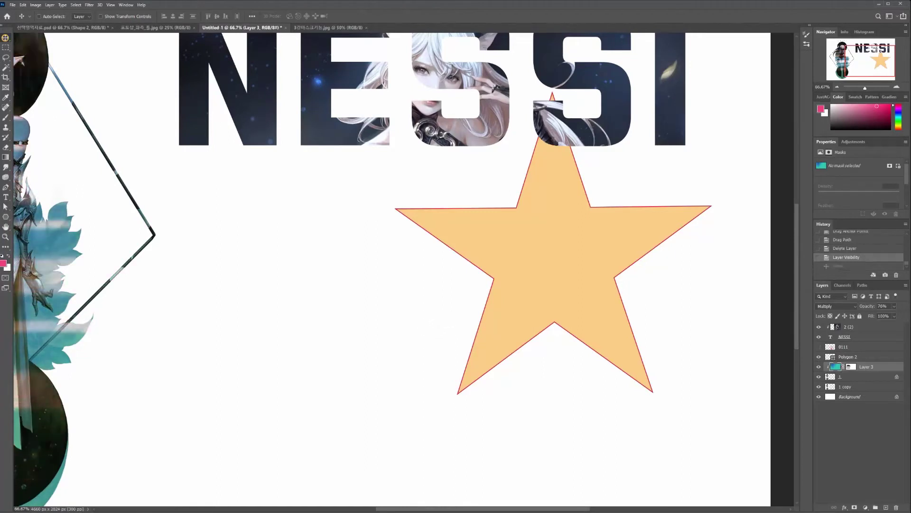
left_click_drag(595, 263, 448, 349)
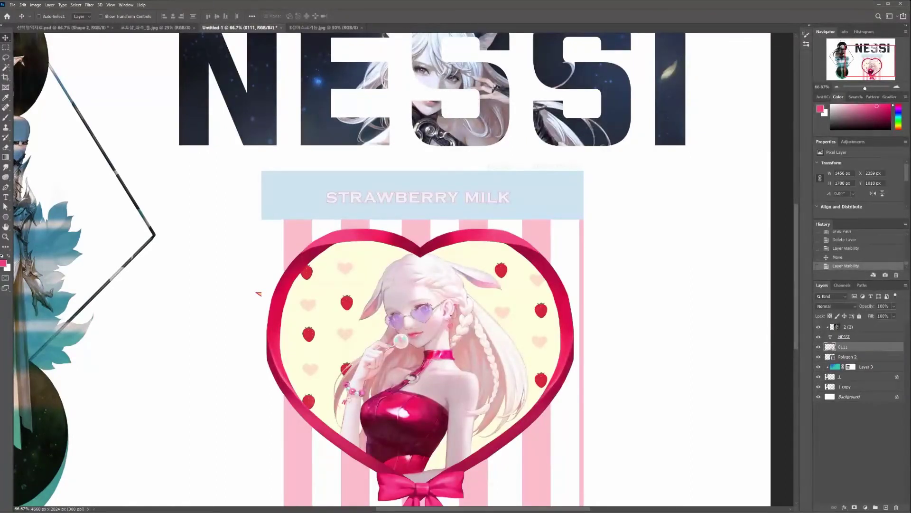
- Show layer 0111, clip it to the five-pointed star and reposition the illustration inside the star
key("ctrl+alt+g")
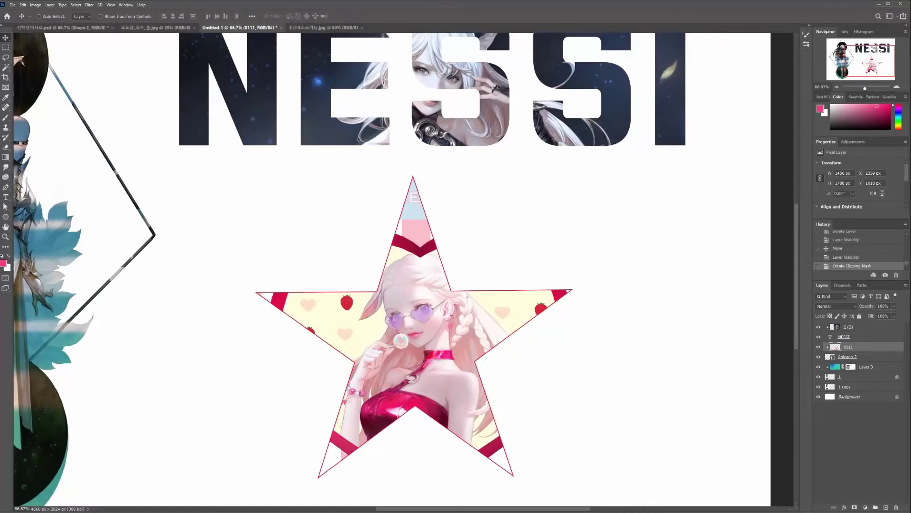
left_click_drag(446, 311, 441, 280)
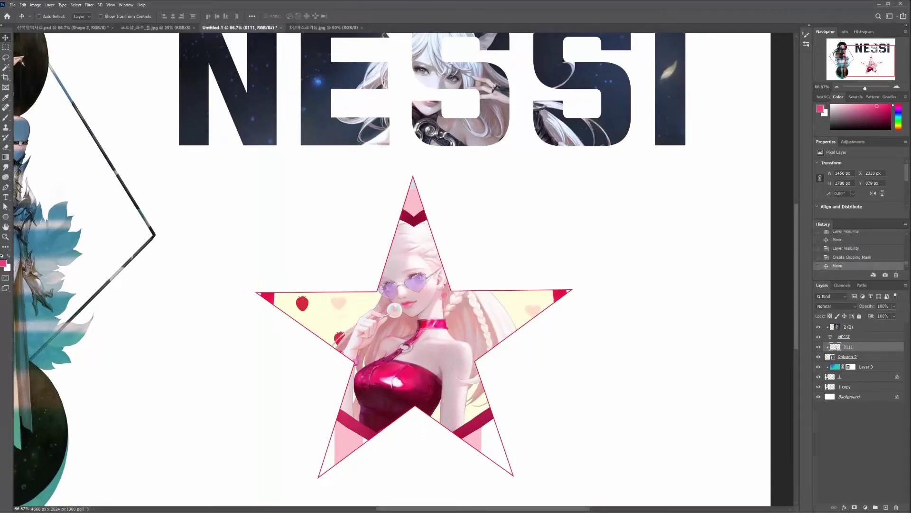
mouse_move(404, 328)
left_mouse_down()
mouse_move(356, 348)
mouse_move(447, 350)
mouse_move(401, 344)
left_mouse_up()
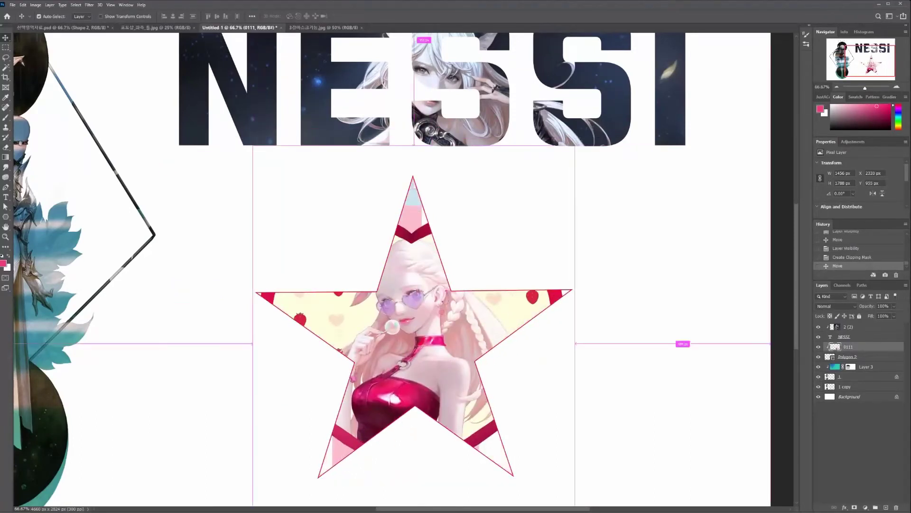
- Scale the clipped illustration up to about 119.66% so it fills more of the star
key("ctrl+t")
left_click_drag(575, 146, 672, 93)
left_click_drag(518, 205, 486, 235)
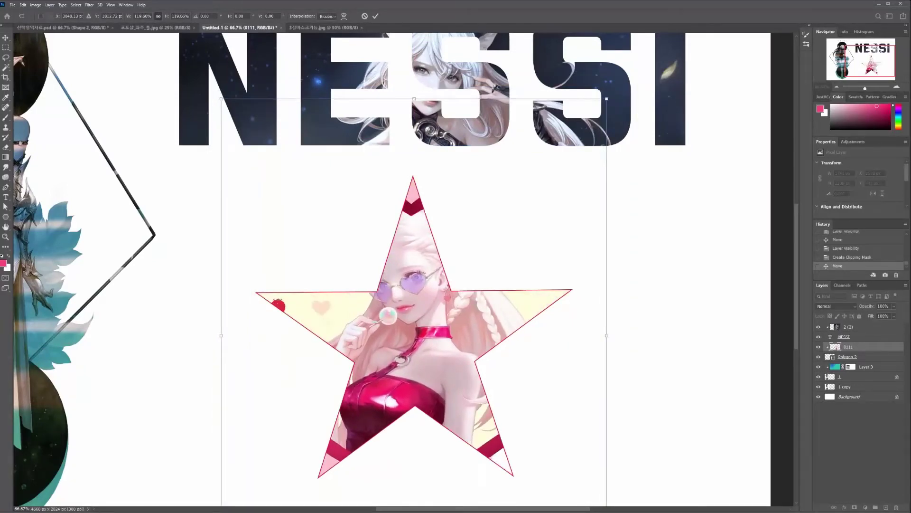
key("Return")
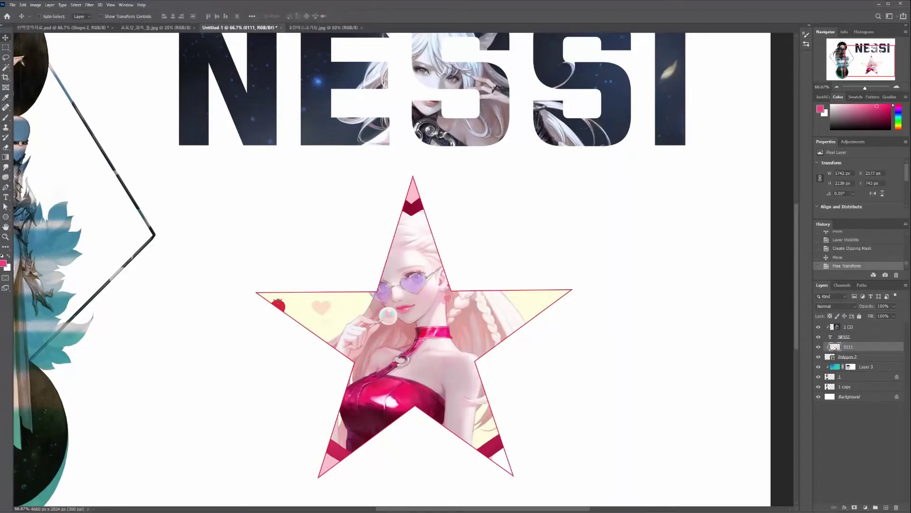
- Select the star's path and pull its two upper inner anchor points up and outward, level with the top tip
left_click(6, 206)
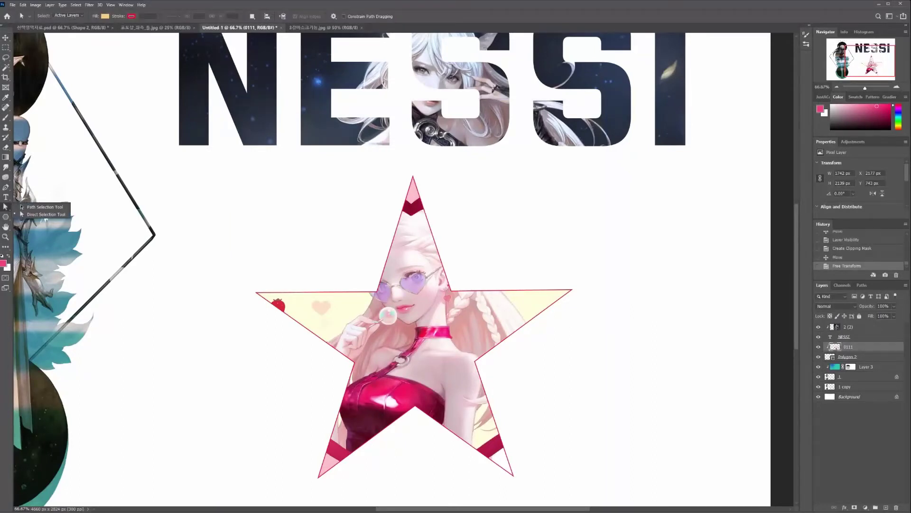
left_click(864, 357)
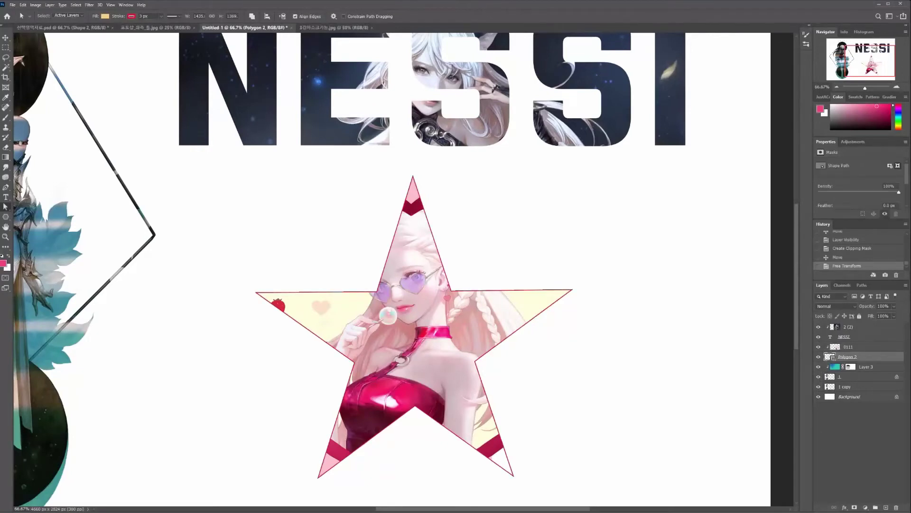
left_click(413, 342)
left_click_drag(450, 290, 584, 177)
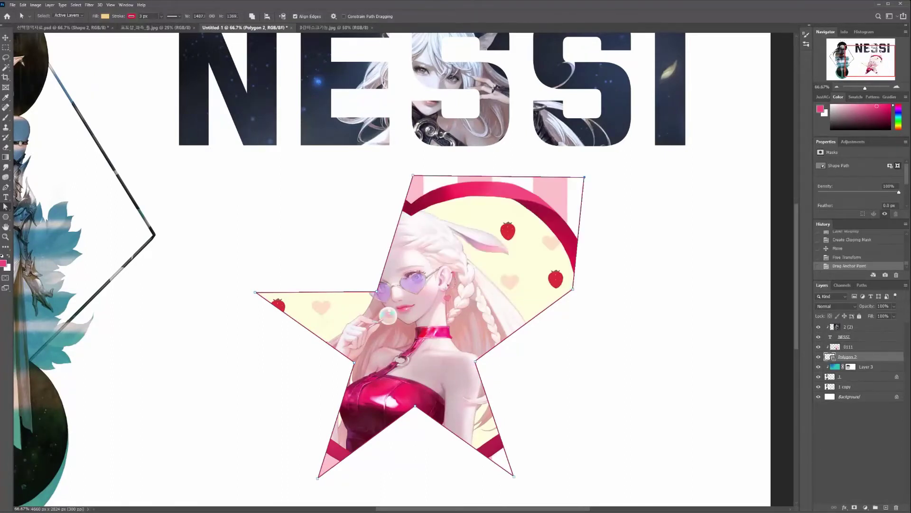
left_click_drag(377, 291, 260, 168)
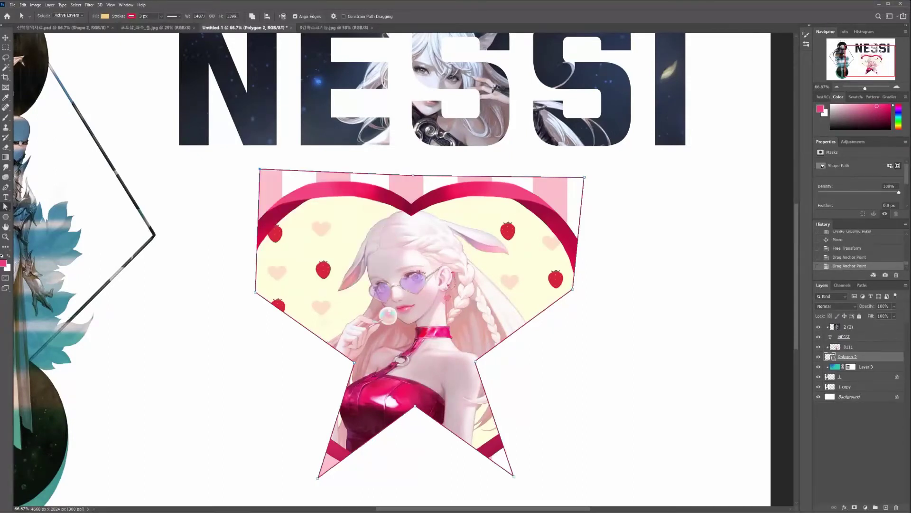
- Extend the shape's left tip outward and lower its top middle anchor point into a notch above the character's head
left_click_drag(305, 327, 329, 343)
key("ctrl+z")
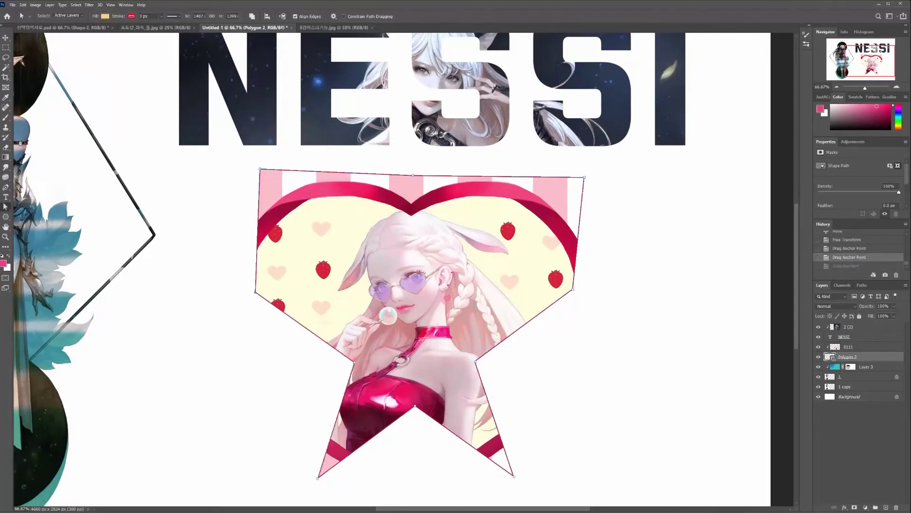
left_click_drag(256, 292, 218, 287)
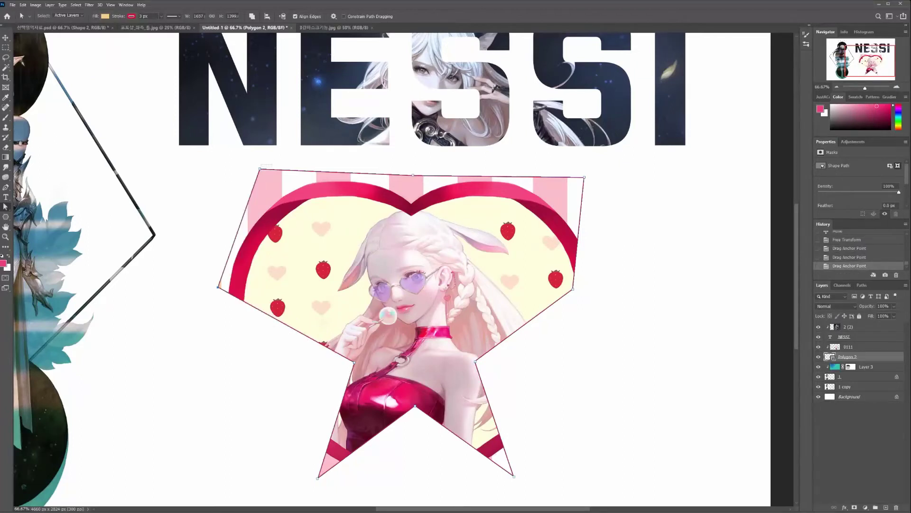
left_click_drag(413, 175, 409, 225)
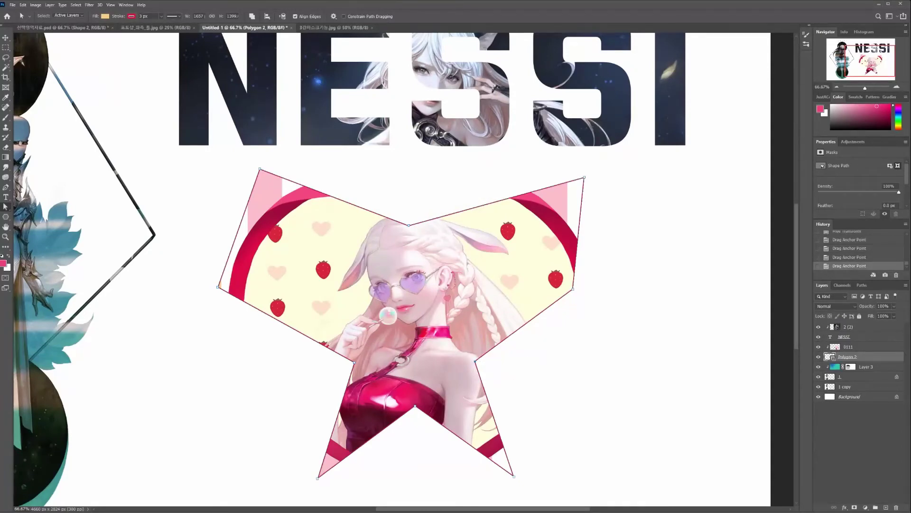
- Spread the two lower inner anchor points outward, lower the bottom middle point and shift the lower-left segment inward
left_click_drag(475, 361, 534, 379)
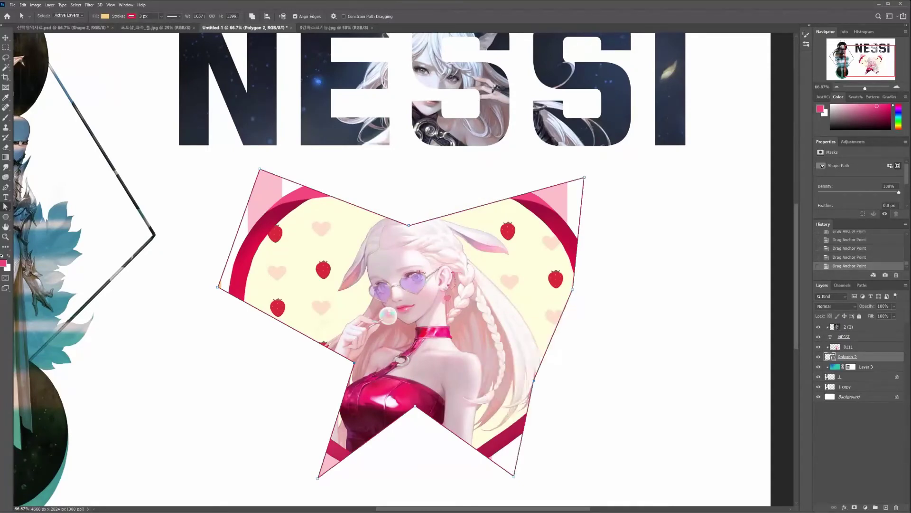
left_click_drag(354, 363, 295, 397)
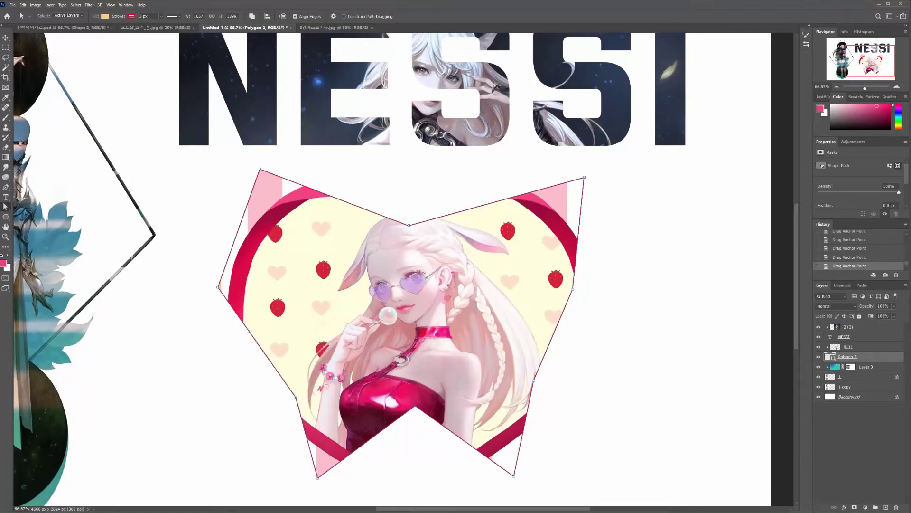
mouse_move(415, 406)
left_mouse_down()
mouse_move(415, 470)
mouse_move(428, 408)
left_mouse_up()
left_click_drag(269, 279, 291, 302)
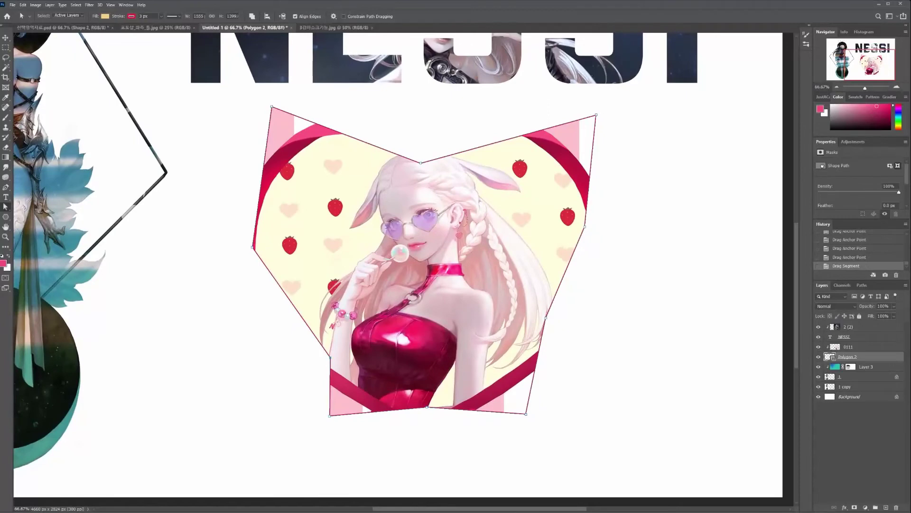
- Pull the lower side points and upper-right corner inward and raise the bottom middle point to even out the shape
left_click_drag(330, 357, 335, 337)
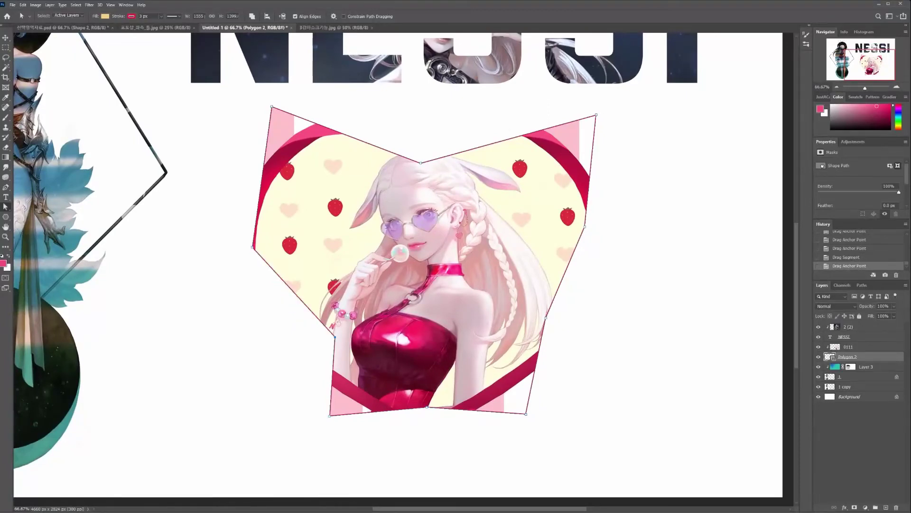
left_click_drag(546, 318, 511, 354)
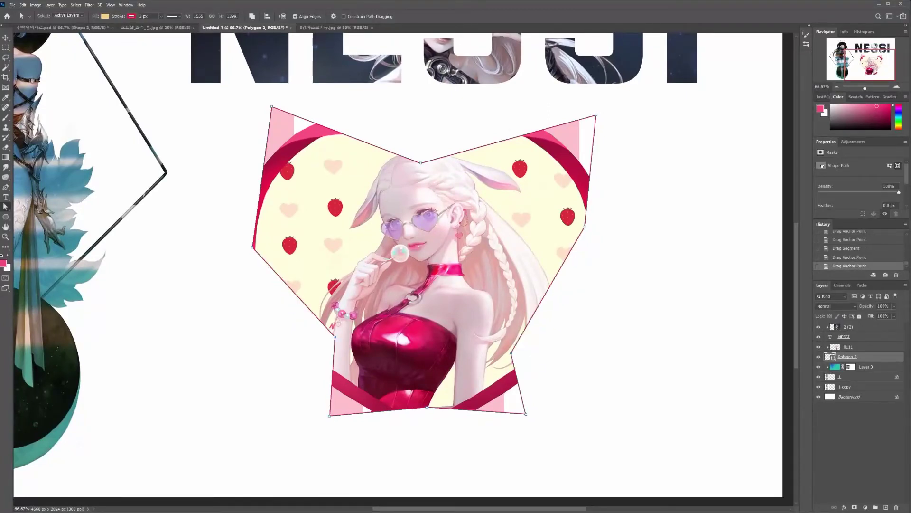
left_click_drag(426, 407, 429, 375)
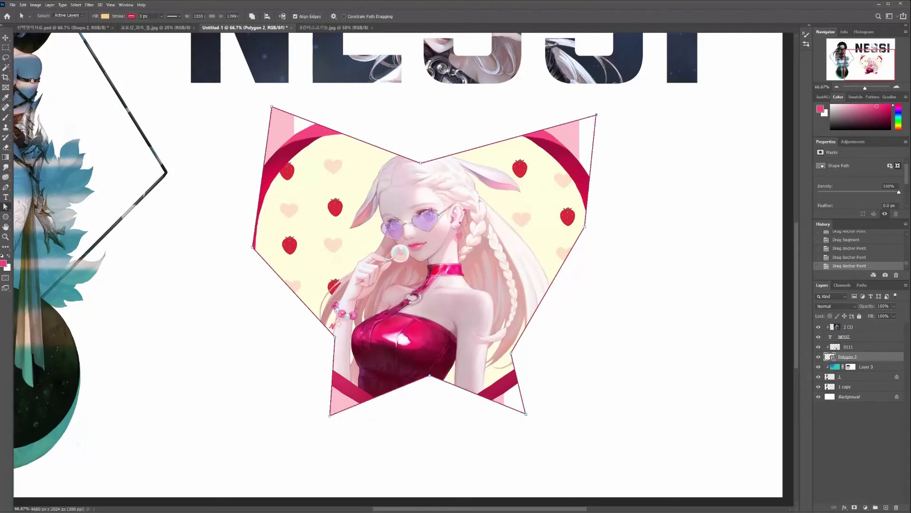
left_click_drag(596, 115, 551, 109)
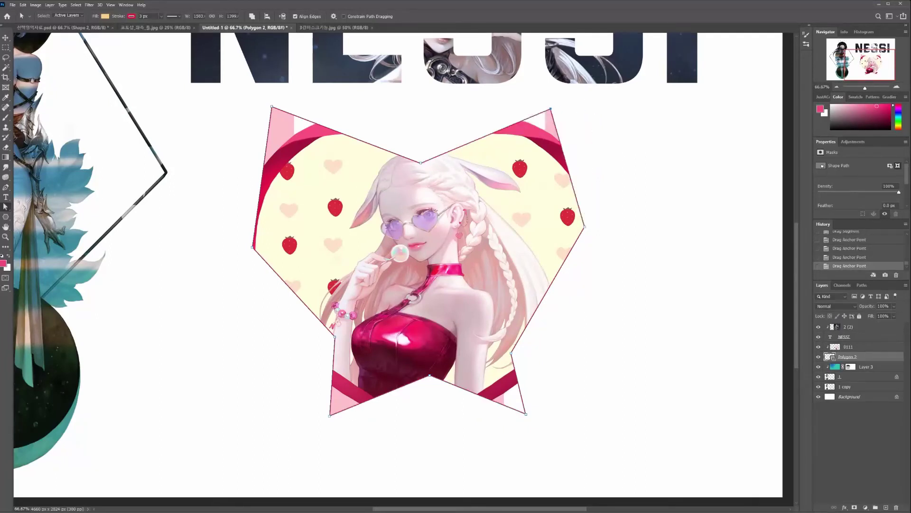
left_click_drag(334, 336, 344, 359)
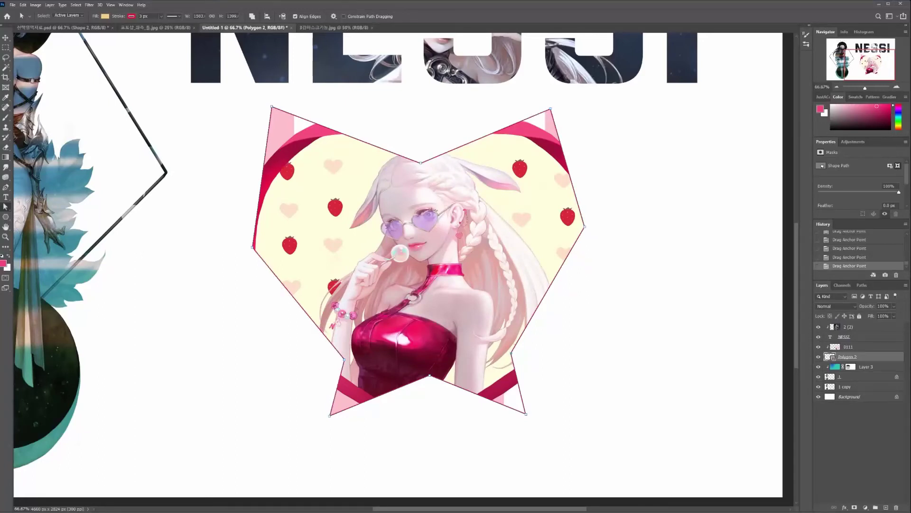
left_click_drag(511, 353, 507, 359)
- Thicken the reshaped star's stroke to 23.79 px
key("m")
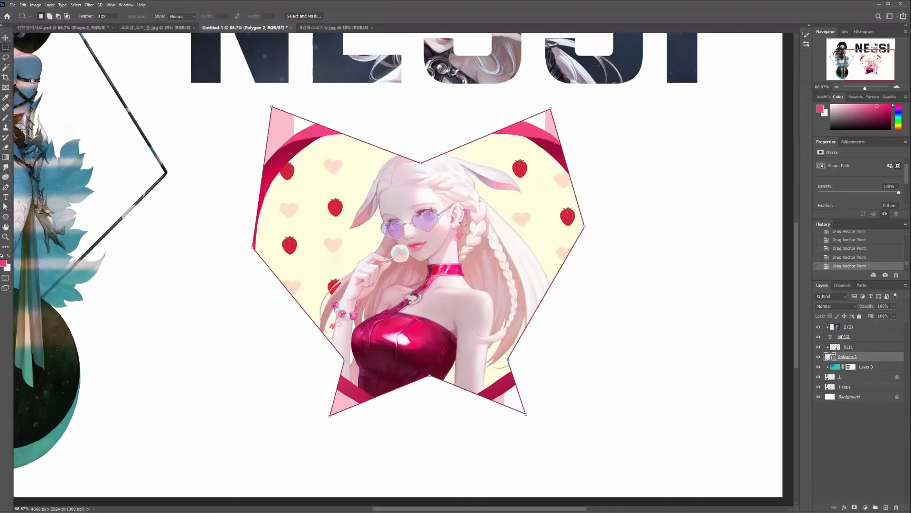
key("a")
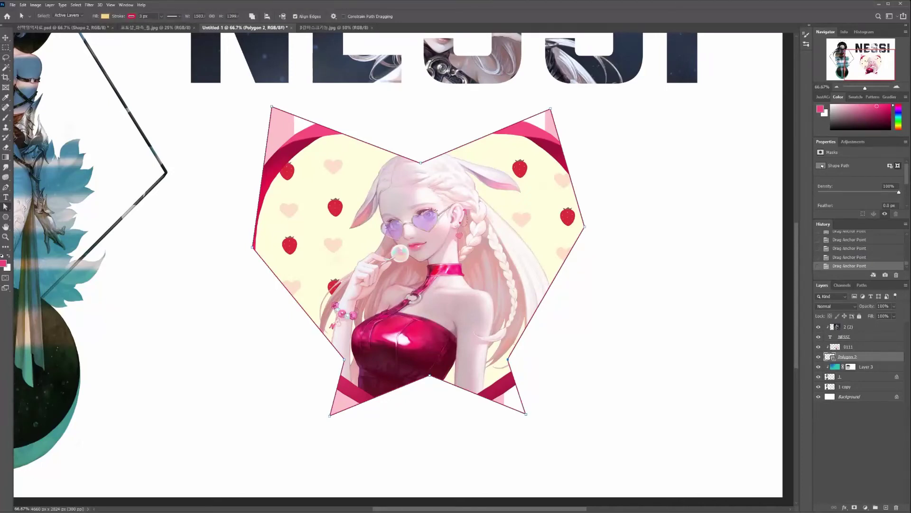
left_click(131, 16)
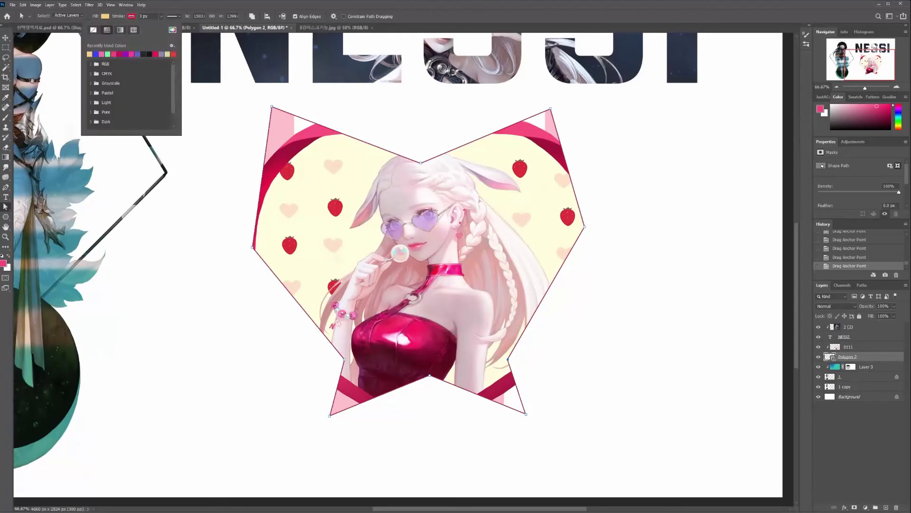
left_click(161, 16)
left_click(170, 25)
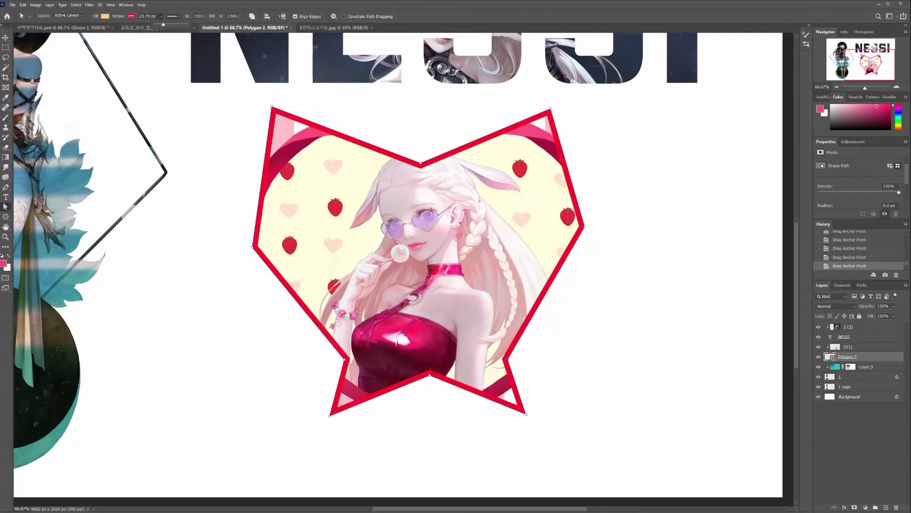
- Try several recently used solid colours on the shape's stroke, including purple, pink, pale green and crimson
left_click(132, 16)
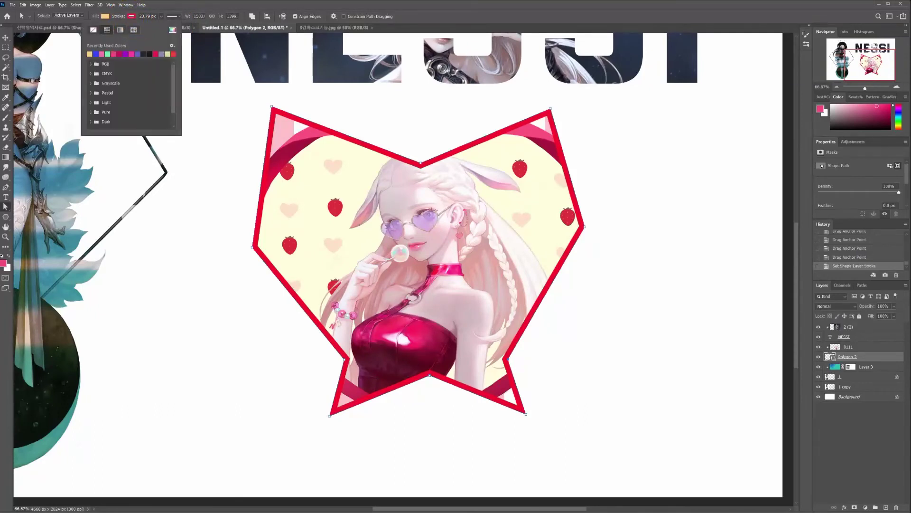
left_click(108, 54)
left_click(125, 55)
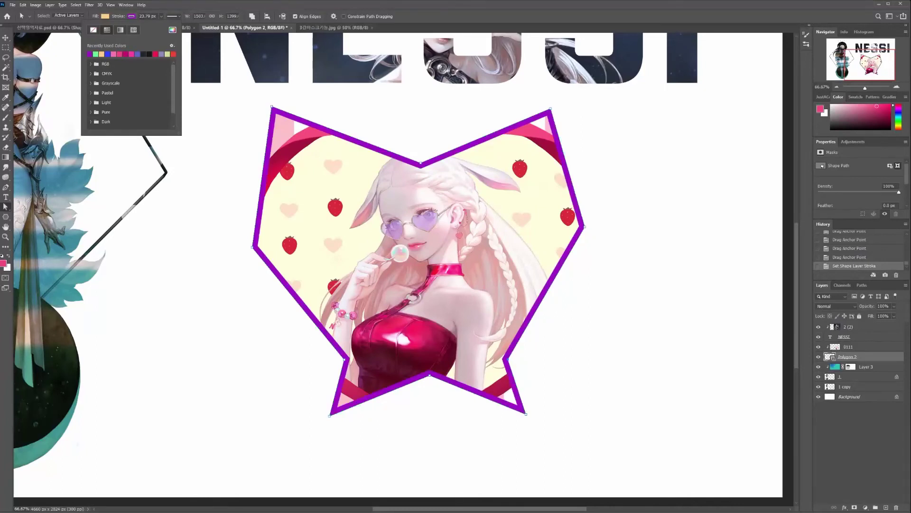
left_click(131, 54)
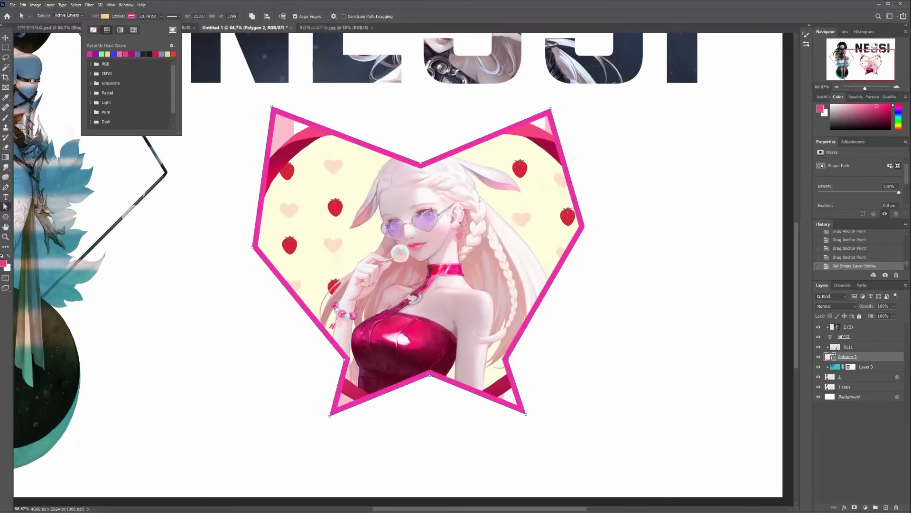
left_click(161, 54)
left_click(161, 54)
left_click(167, 54)
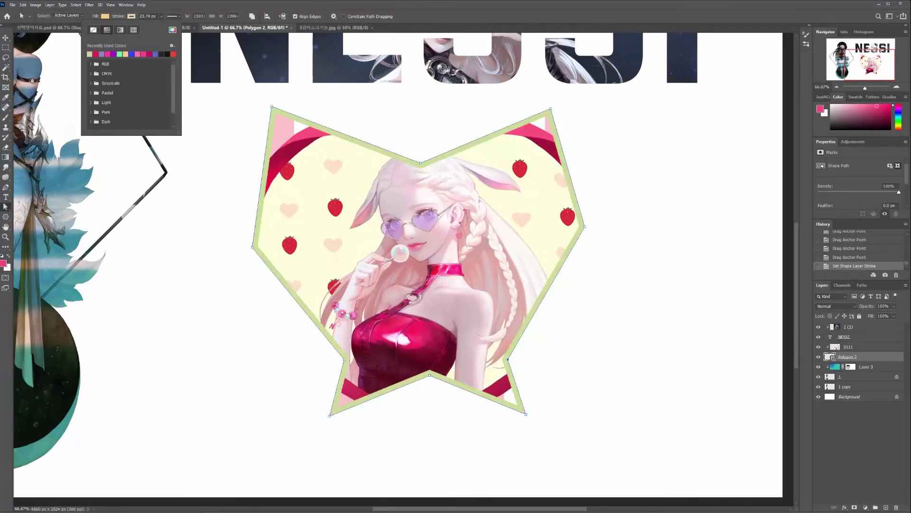
left_click(155, 54)
left_click(143, 54)
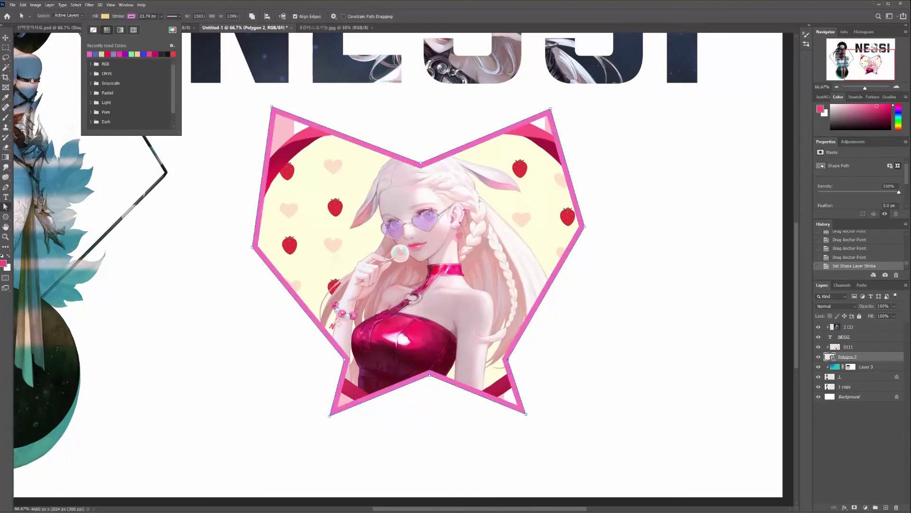
left_click(132, 54)
left_click(113, 54)
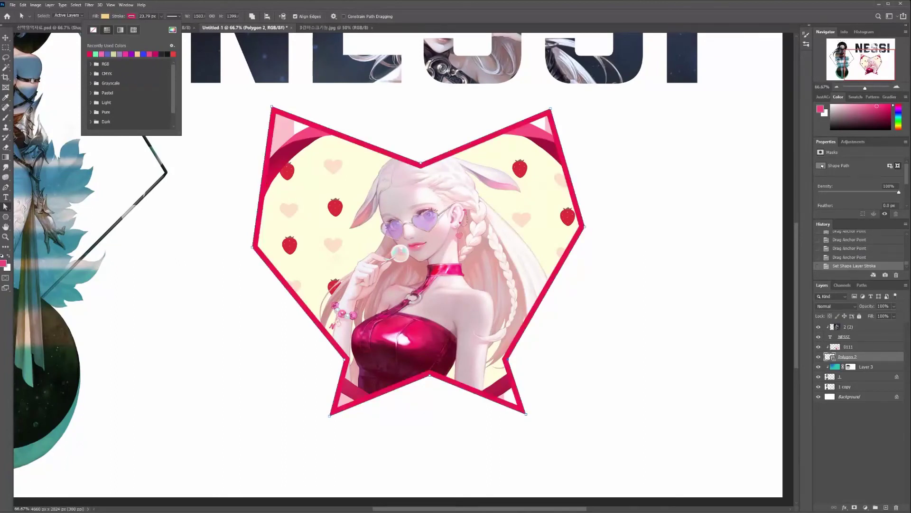
- Change the stroke to a linear gradient using the light blue to magenta preset
left_click(120, 30)
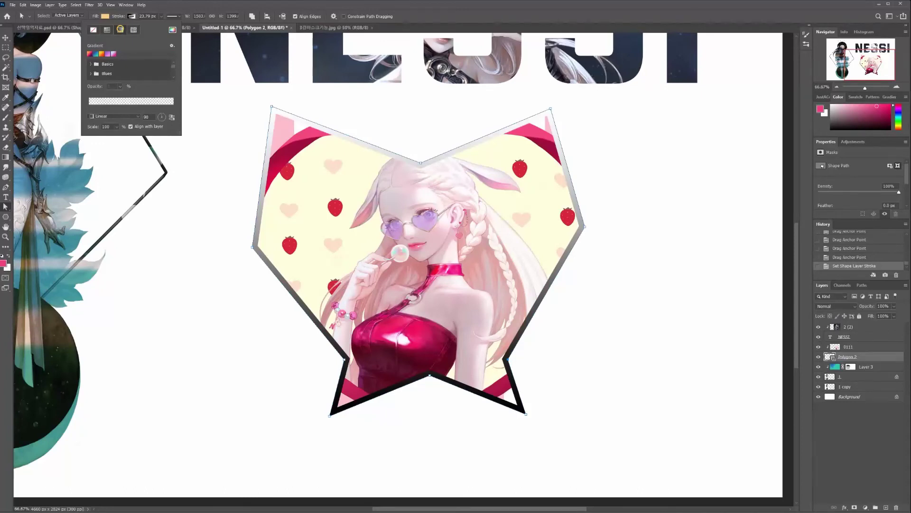
left_click(120, 30)
left_click(108, 54)
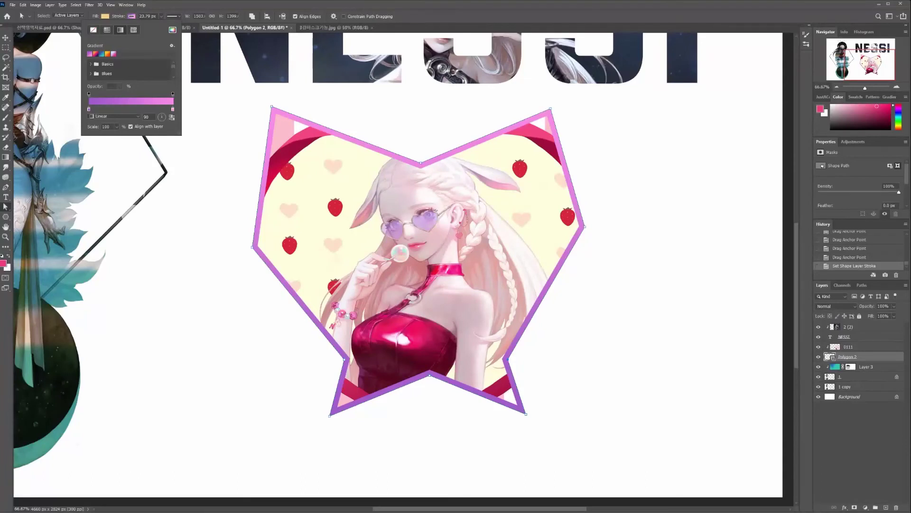
left_click(114, 54)
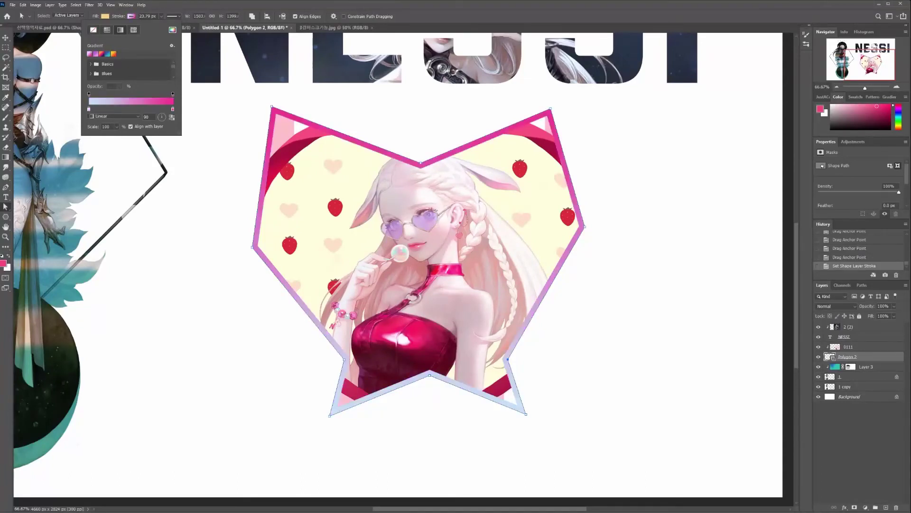
- Rotate the stroke gradient so light blue runs along the shape's top and magenta along its bottom
left_click(129, 109)
left_click(161, 120)
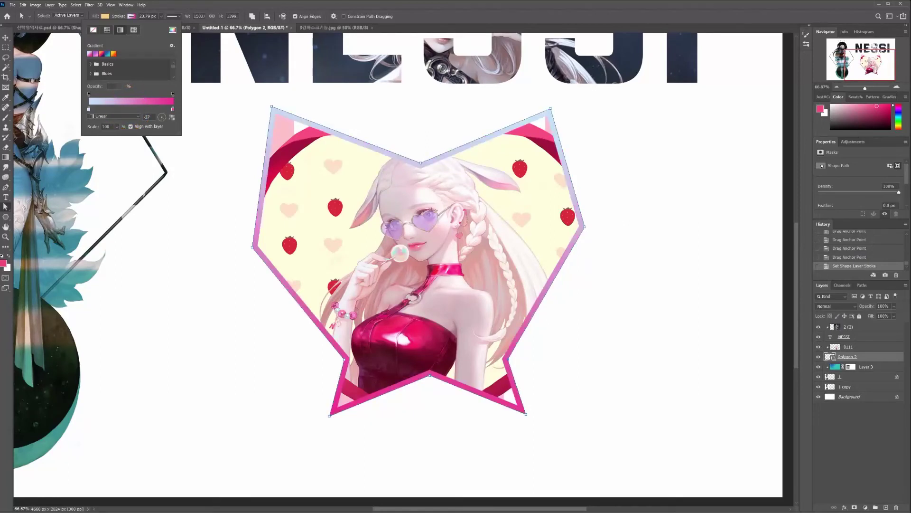
left_click_drag(165, 120, 160, 114)
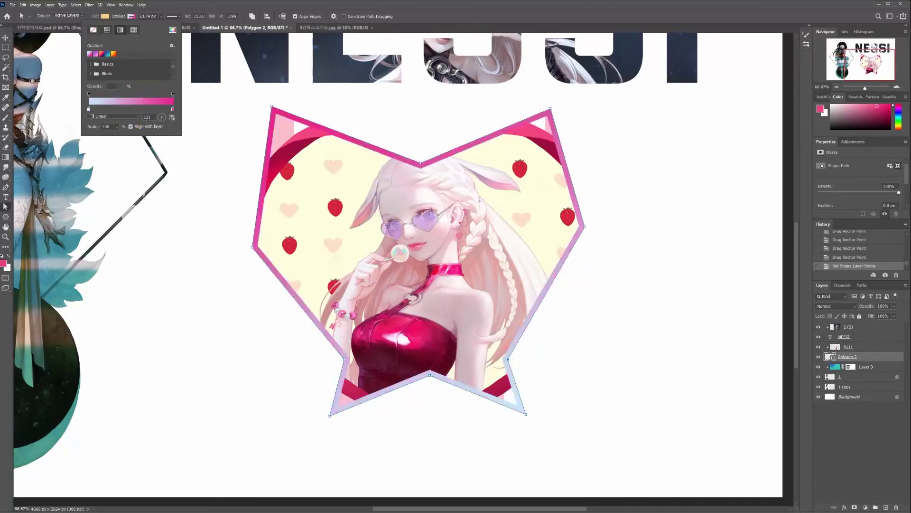
left_click(161, 121)
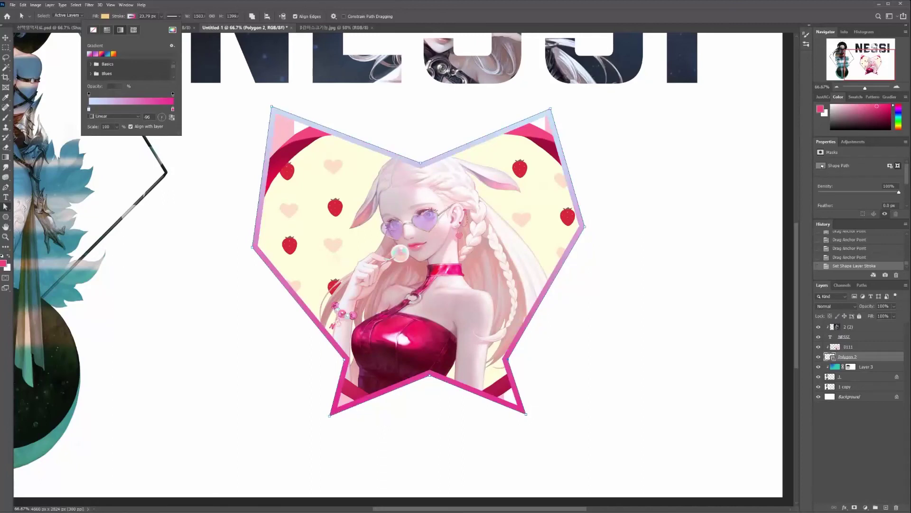
key("Return")
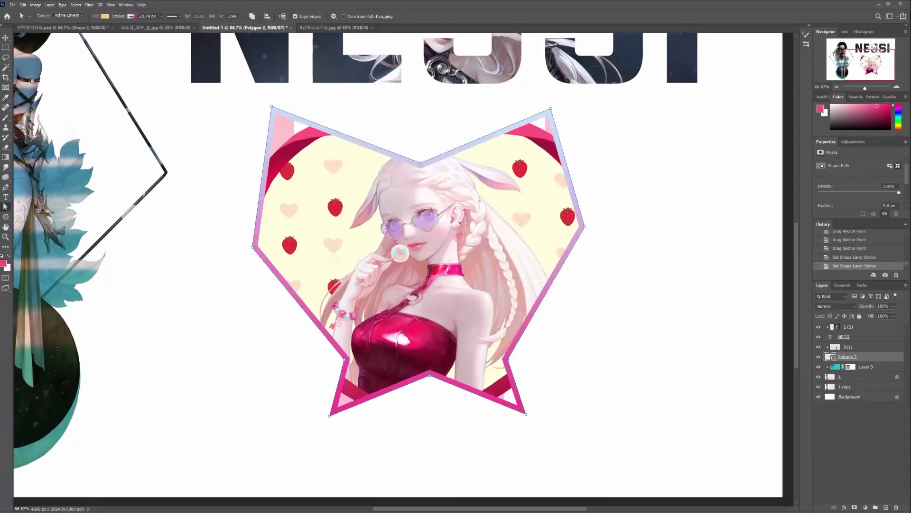